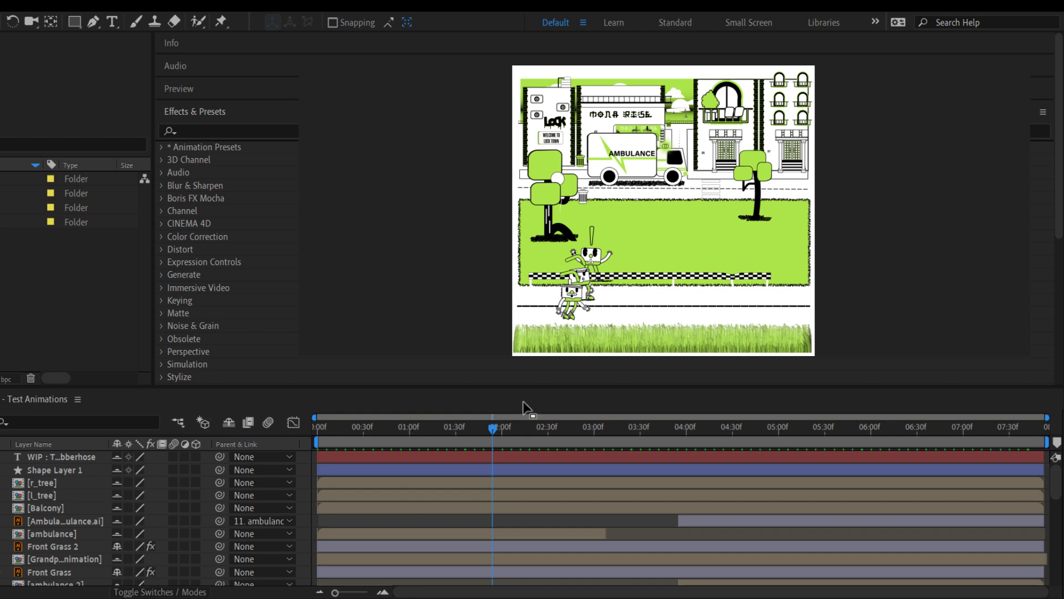
Play back the street scene in the Test Animations composition from its first frame
scroll(673, 292, up, 3)
scroll(673, 292, down, 2)
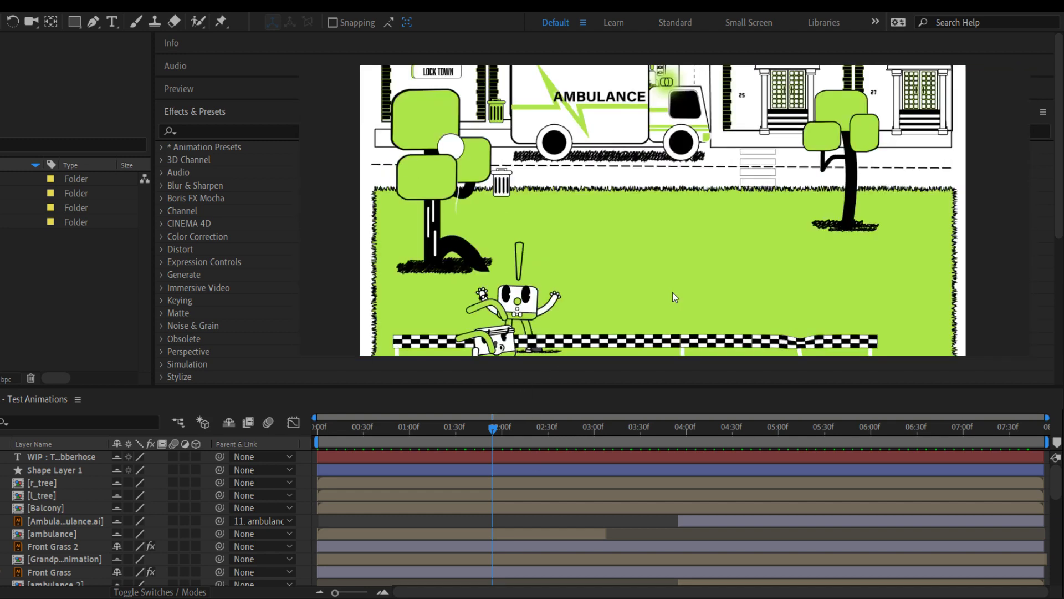
scroll(673, 291, down, 1)
key(space)
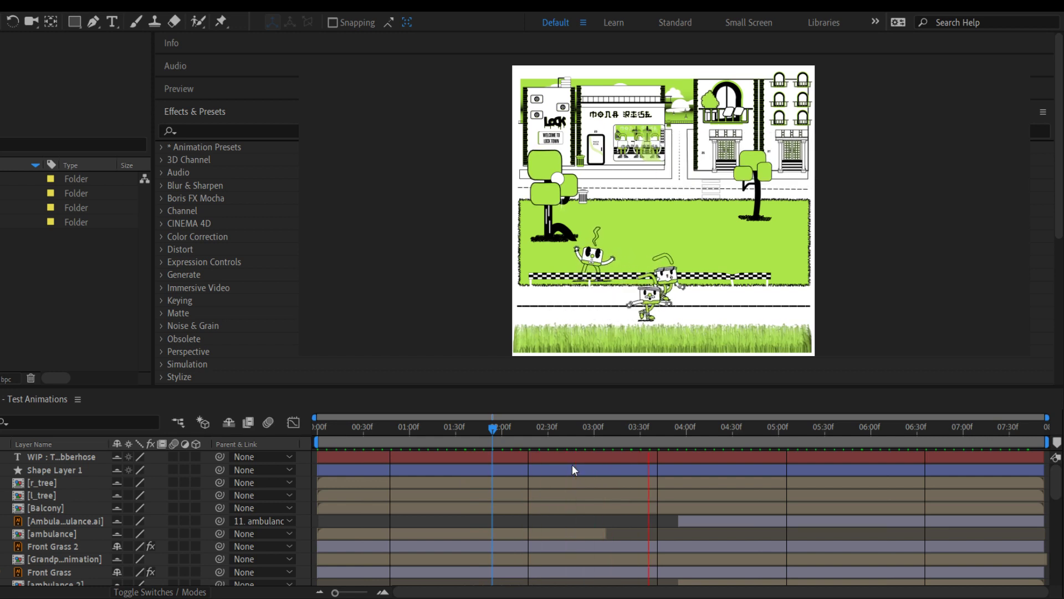
key(space)
drag(623, 430, 312, 440)
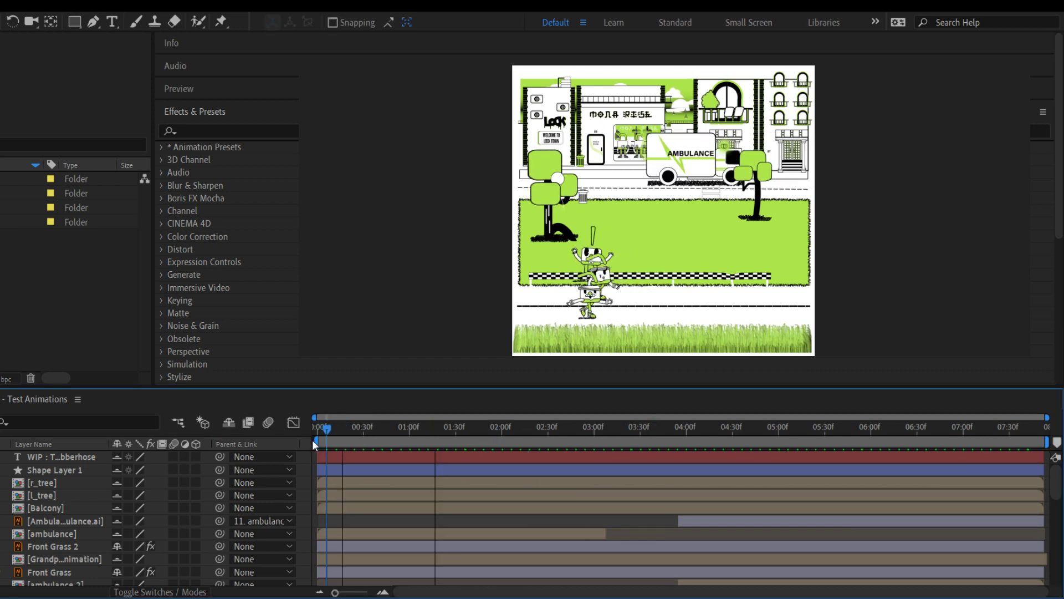
key(space)
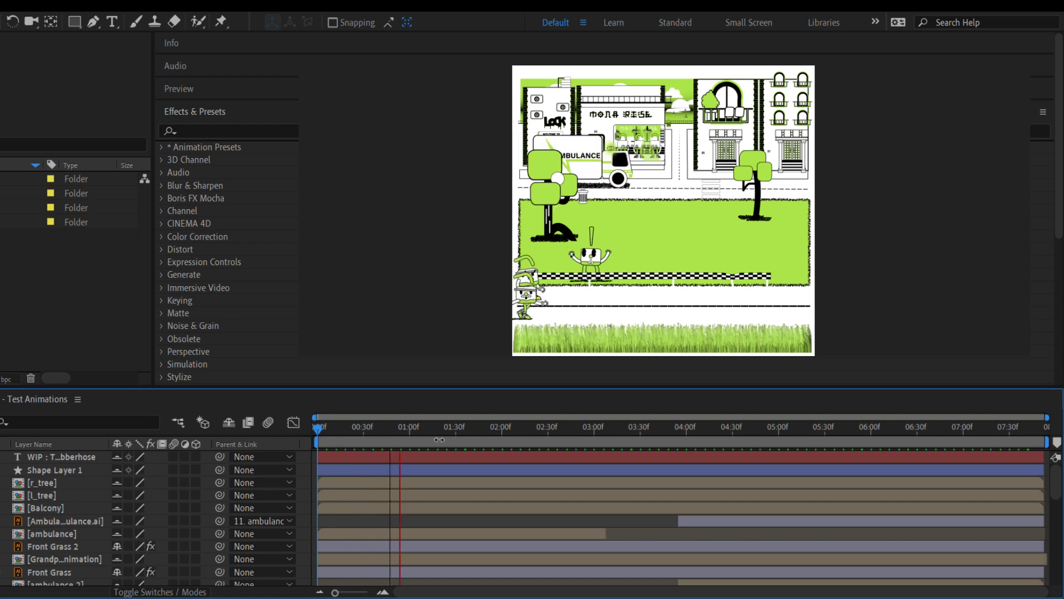
key(space)
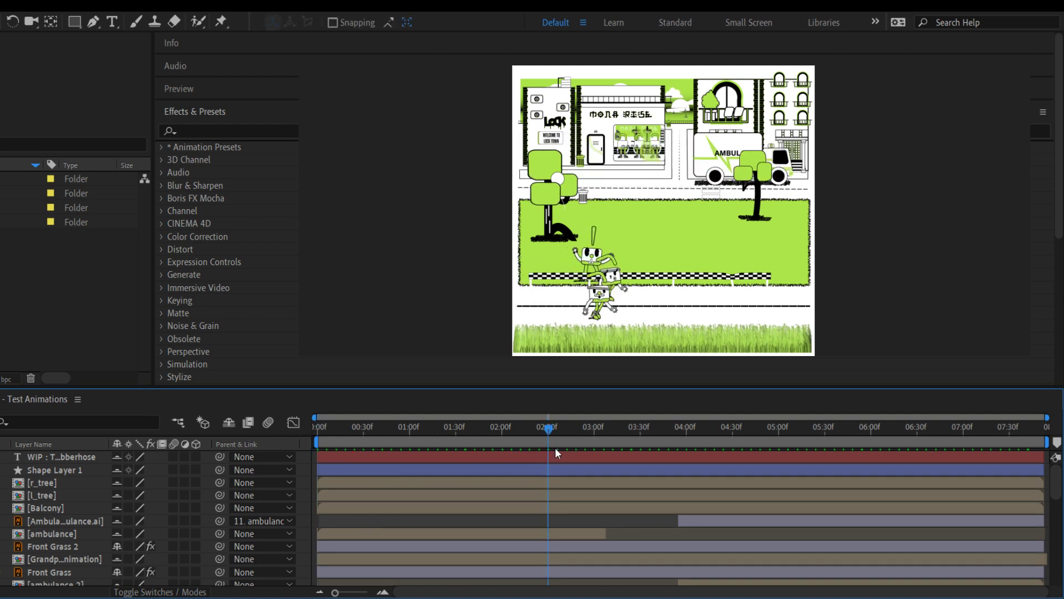
drag(550, 430, 304, 445)
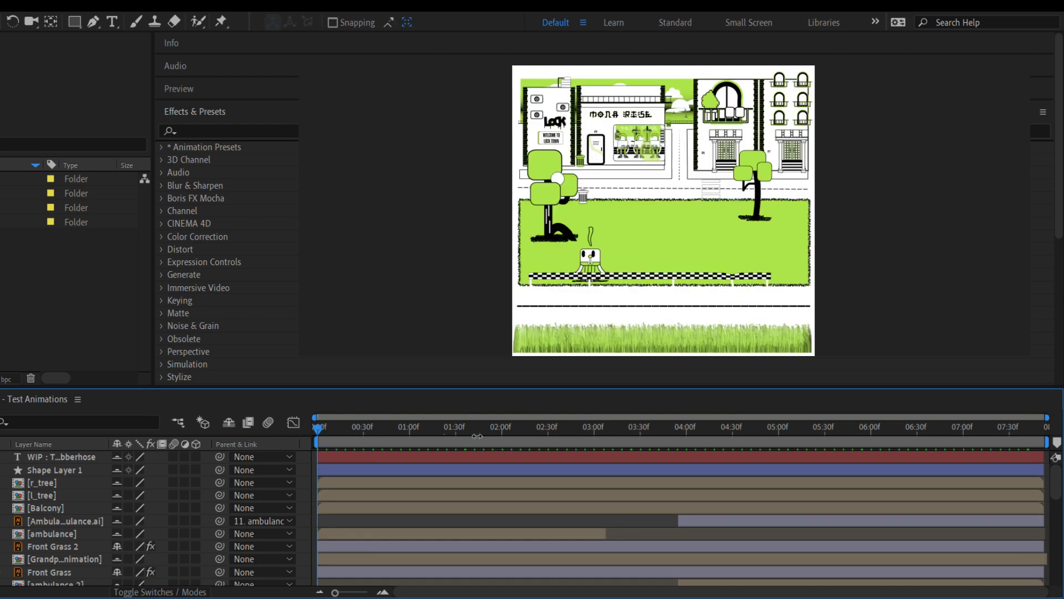
key(space)
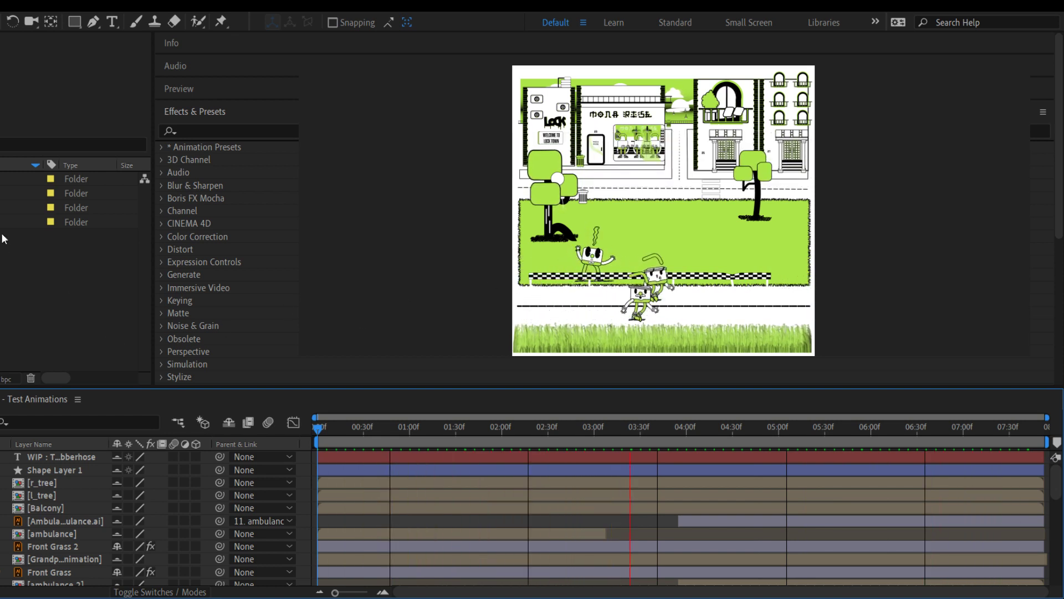
Examine the Test Animations layer stack, from the tree and ambulance layers down to the clouds, sky and solid
click(5, 208)
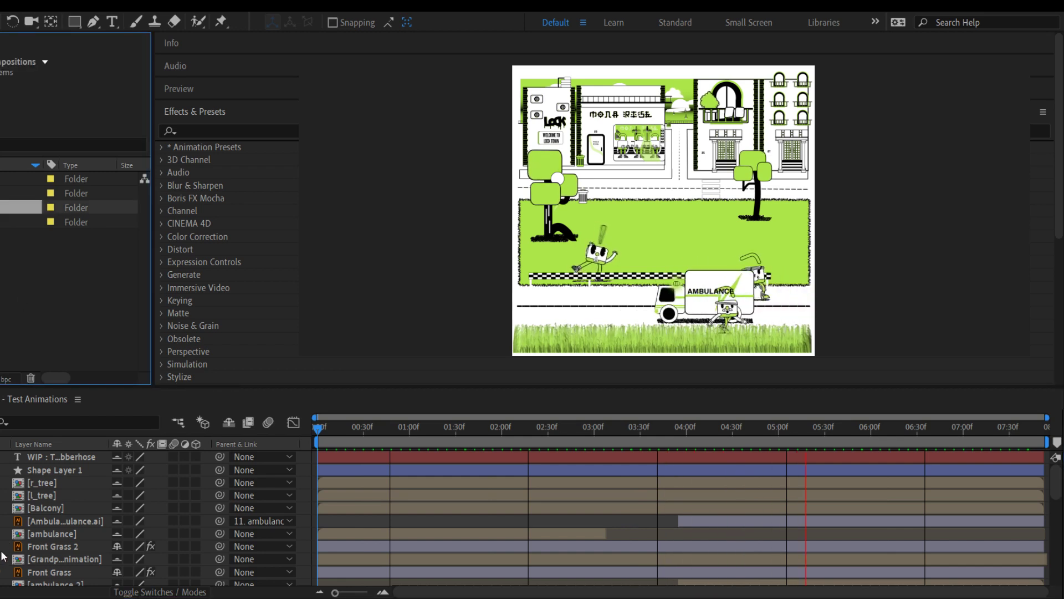
scroll(167, 516, down, 3)
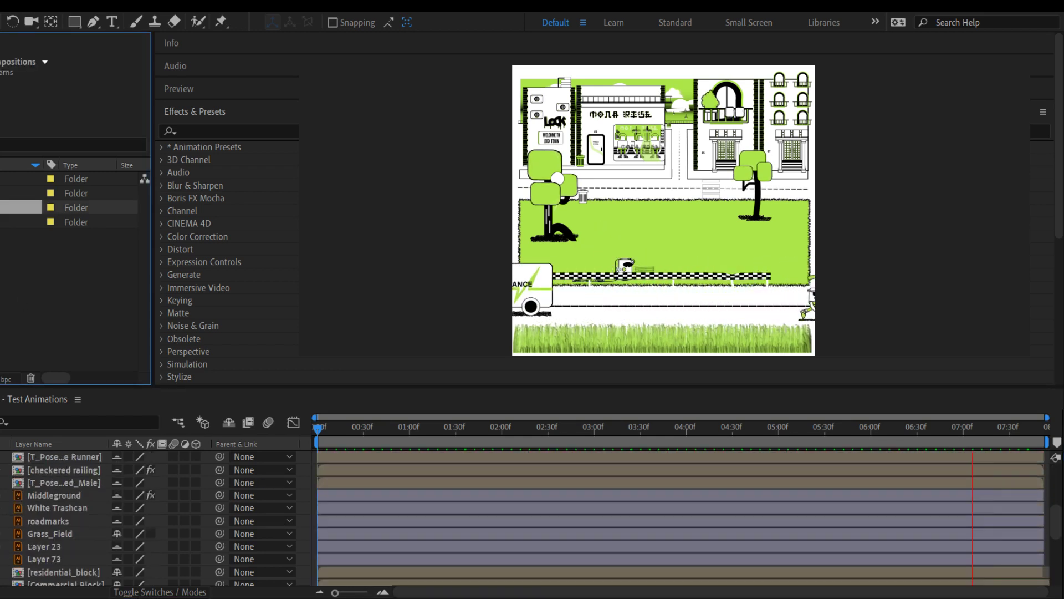
scroll(166, 515, down, 3)
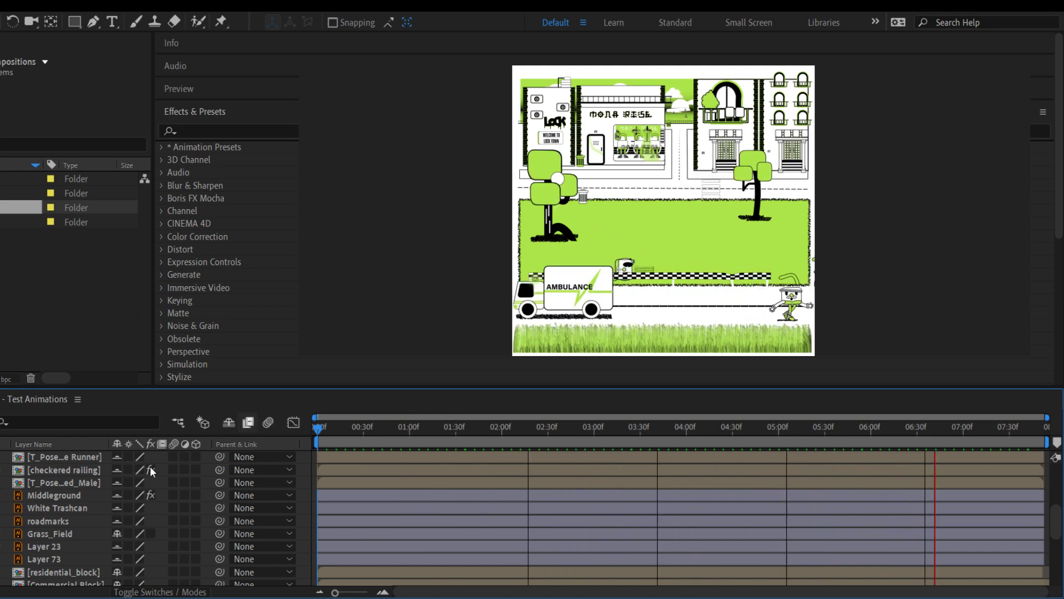
scroll(71, 516, down, 3)
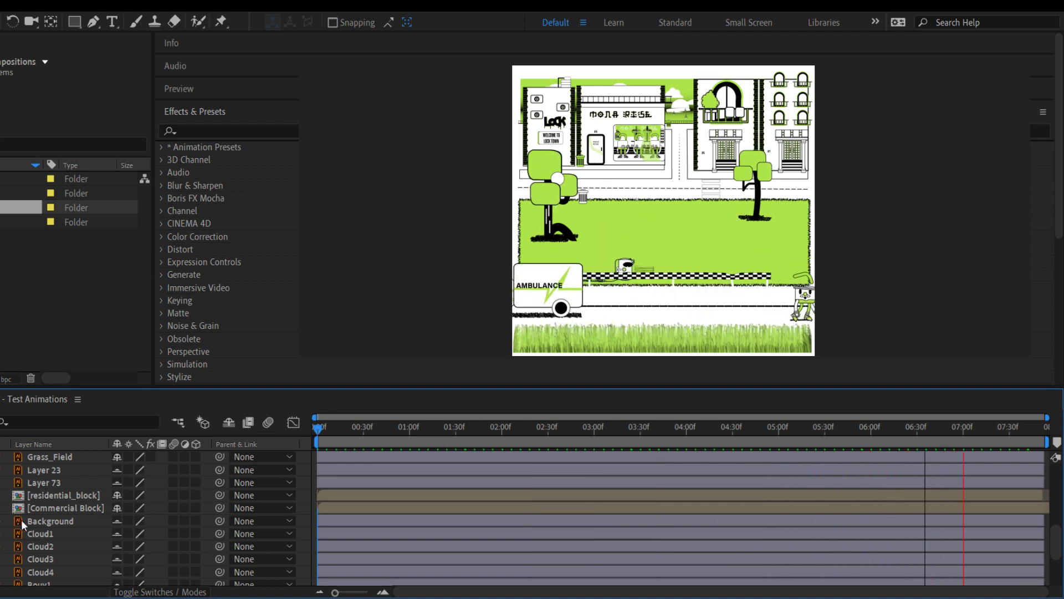
scroll(78, 546, down, 4)
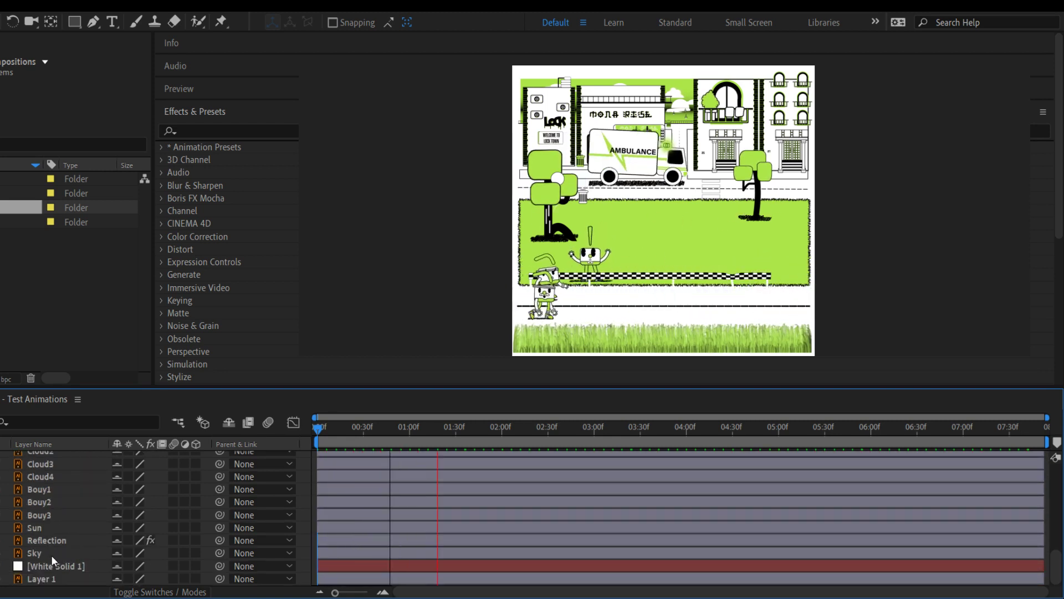
scroll(47, 552, up, 4)
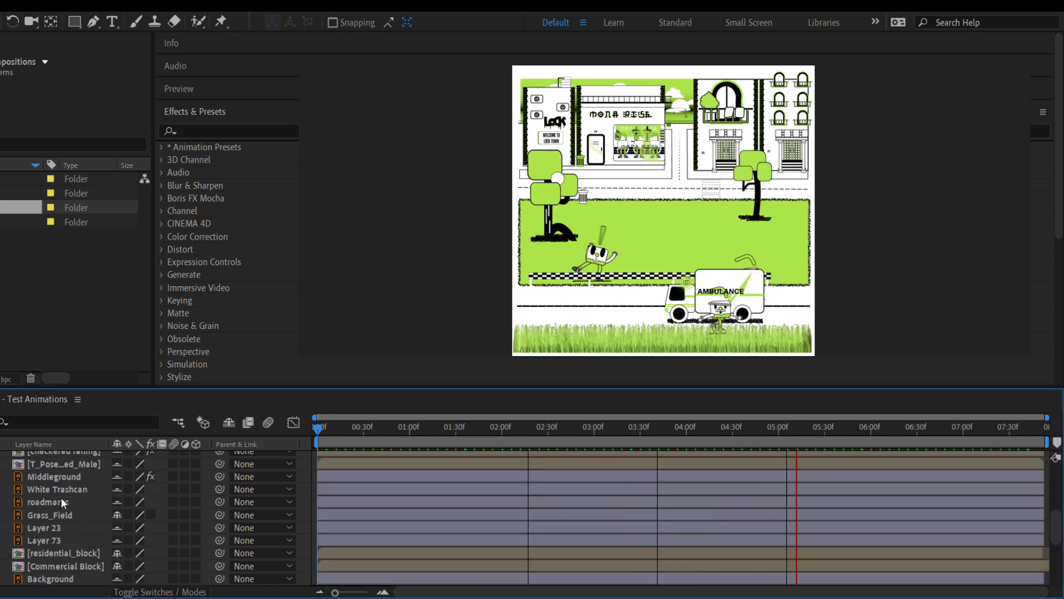
scroll(68, 537, down, 5)
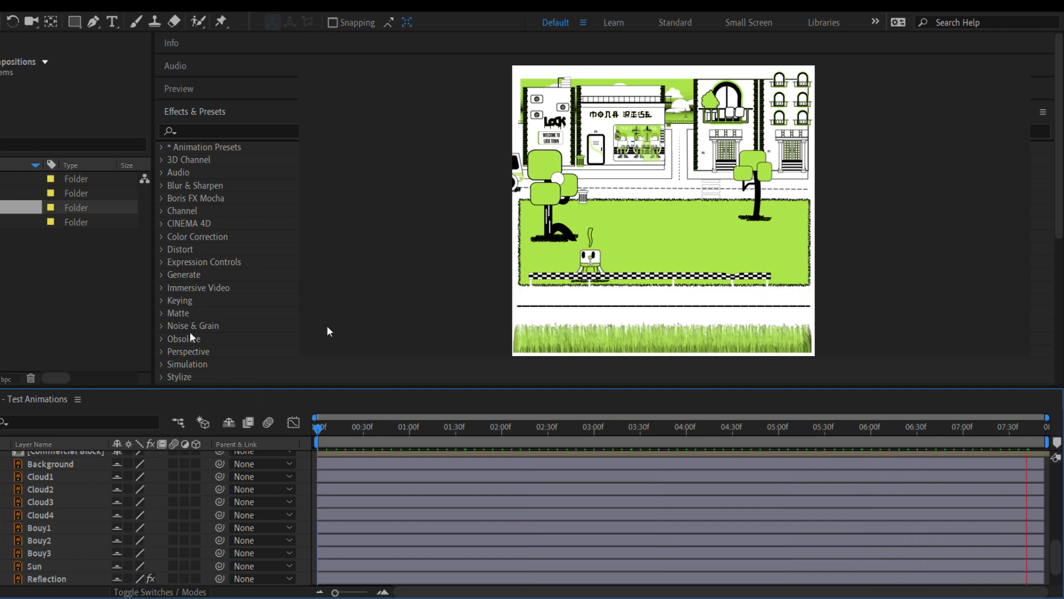
scroll(61, 495, up, 3)
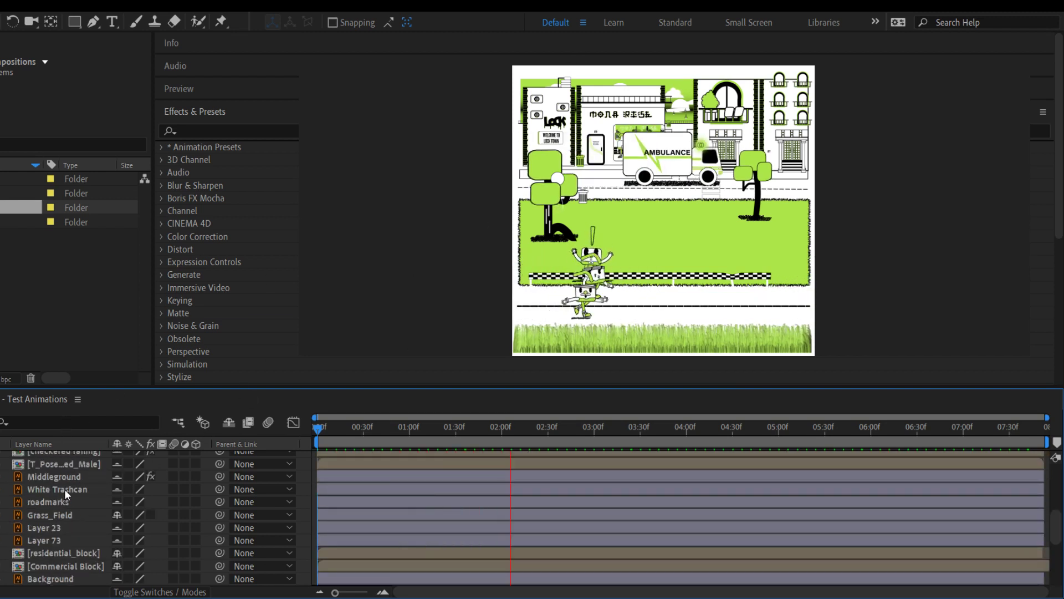
scroll(59, 510, down, 4)
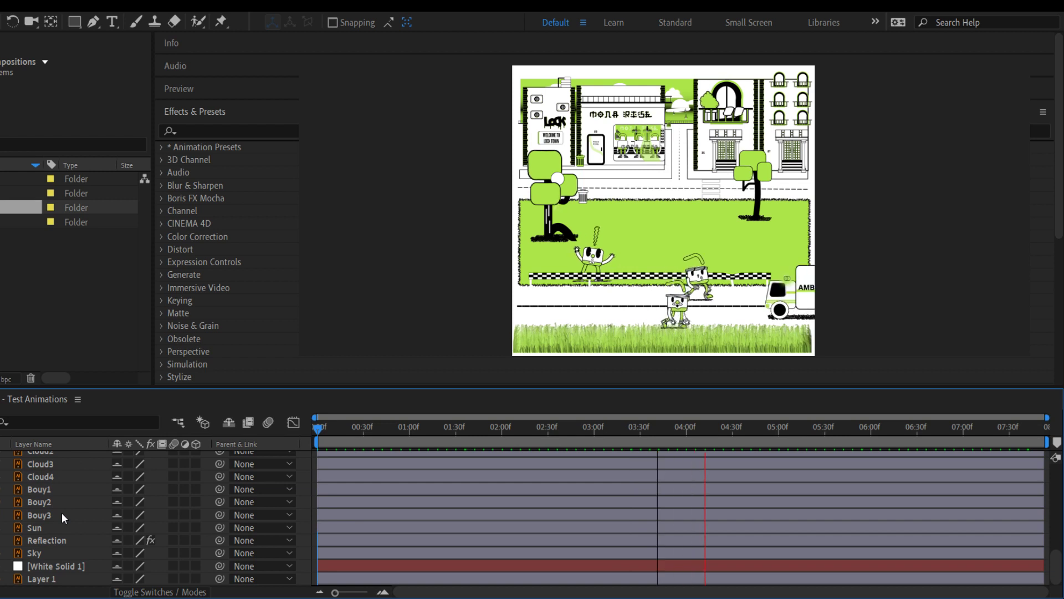
Open the r_tree precomposition for playback and reveal its hidden shy layers
scroll(62, 511, up, 6)
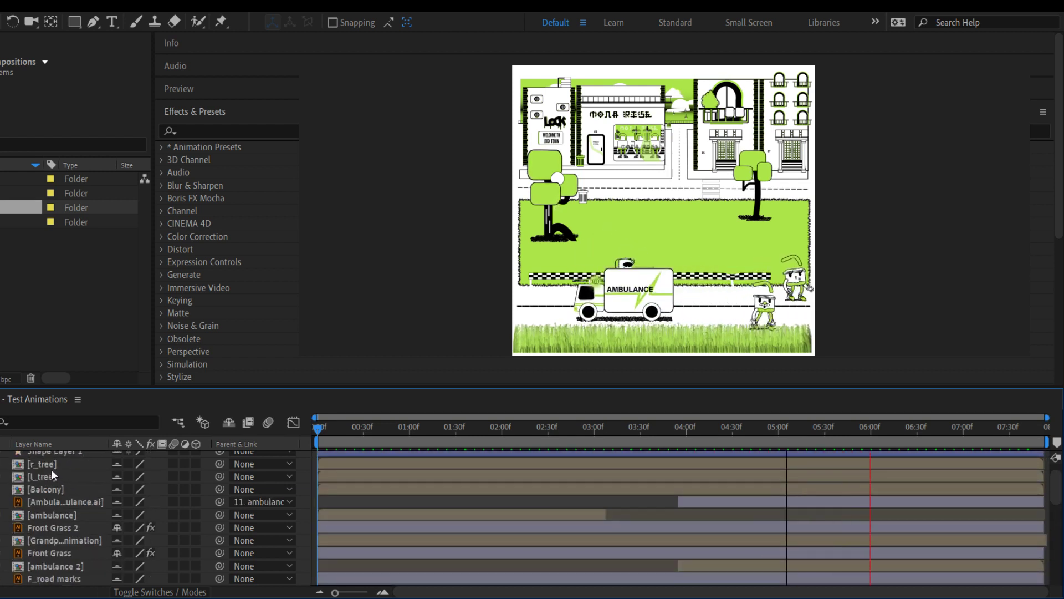
click(49, 466)
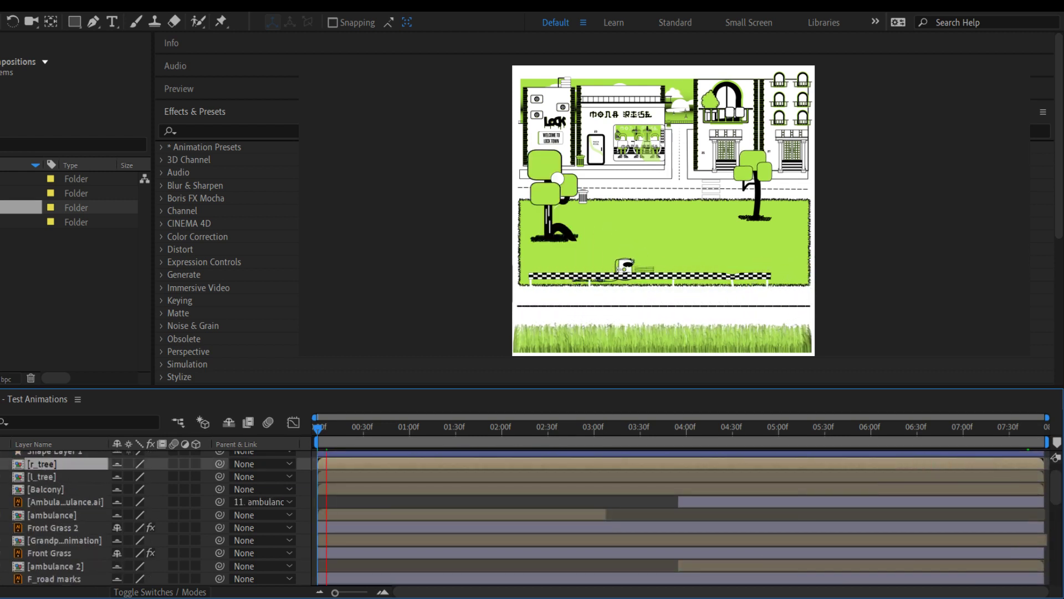
double_click(38, 462)
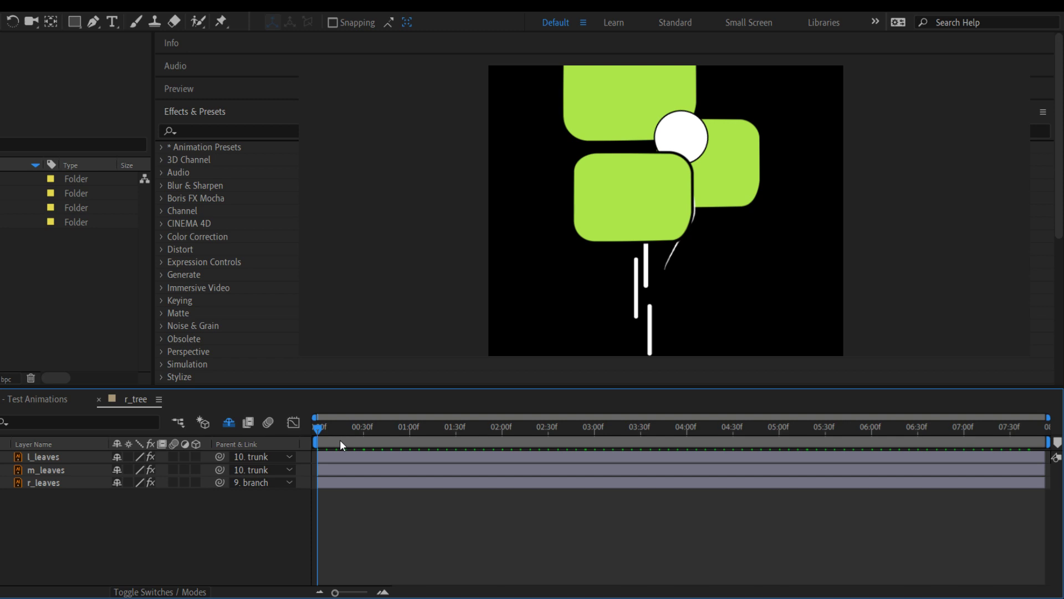
key(space)
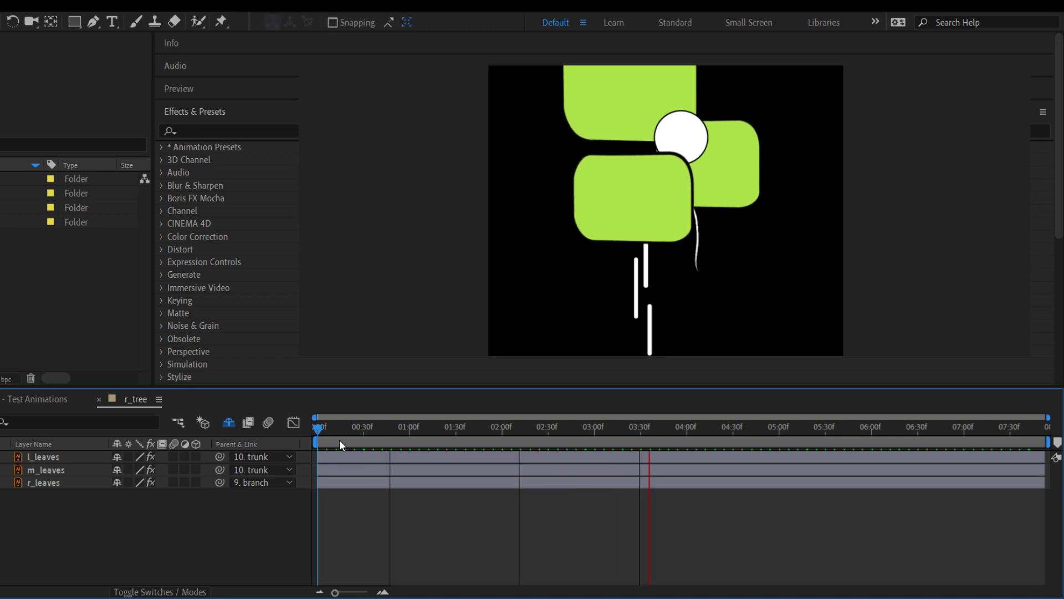
click(229, 425)
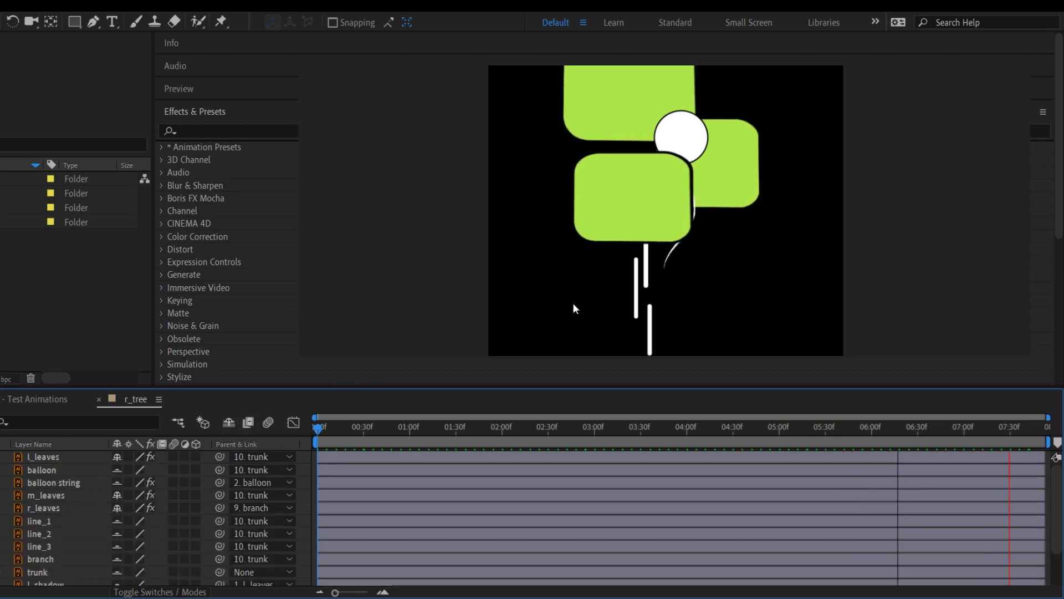
Replay the Test Animations scene, and return to the r_tree precomposition to inspect its layers and parenting
click(49, 399)
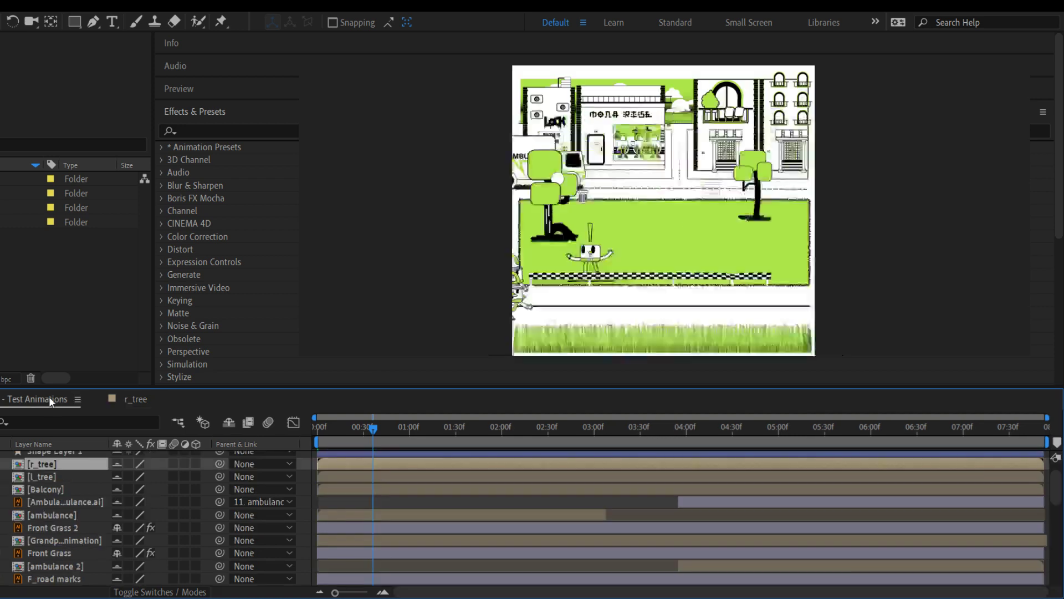
key(space)
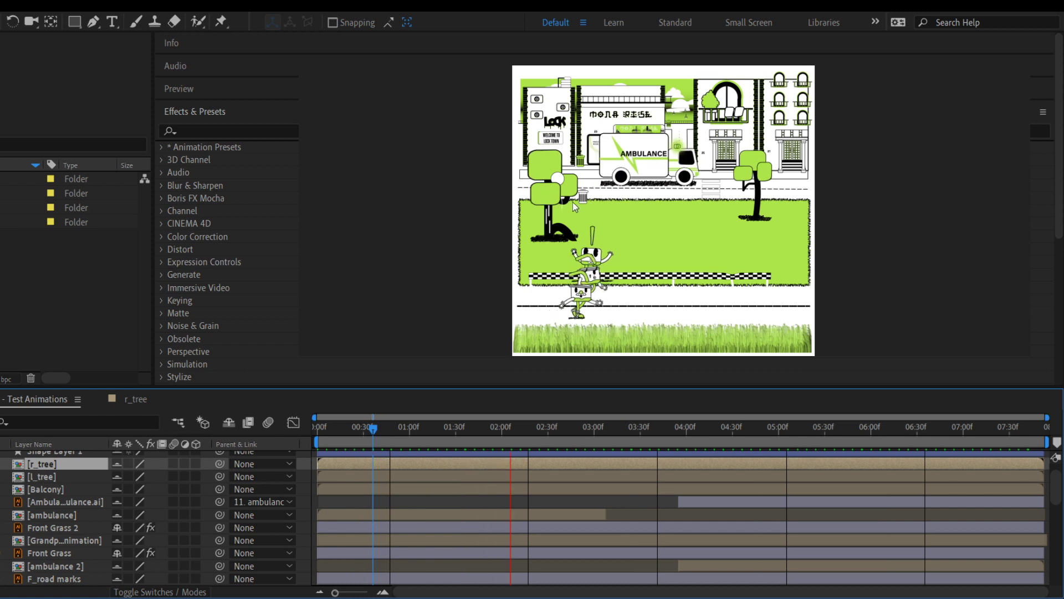
click(136, 400)
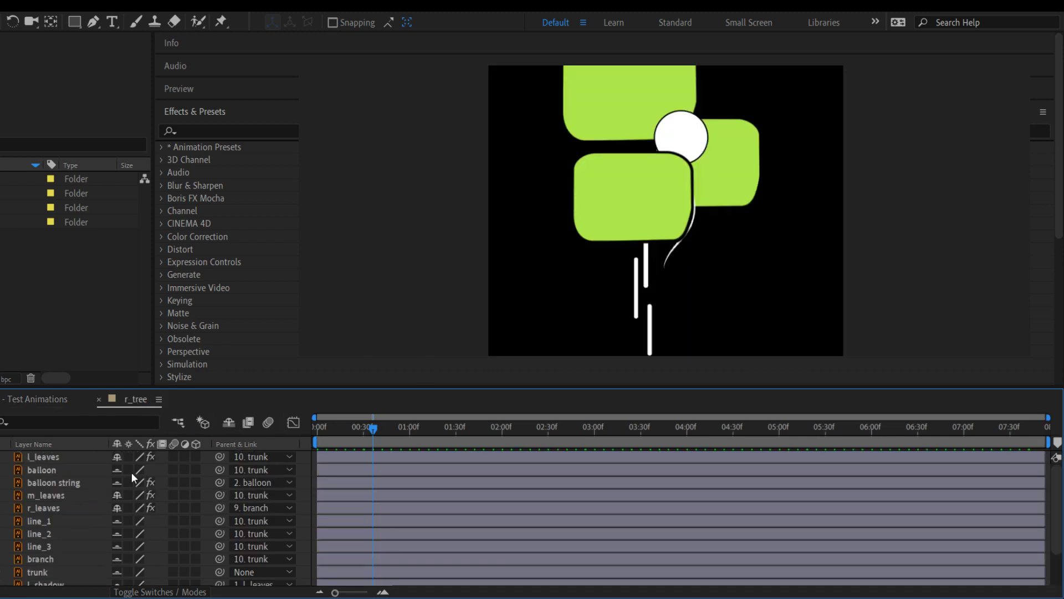
scroll(132, 472, down, 1)
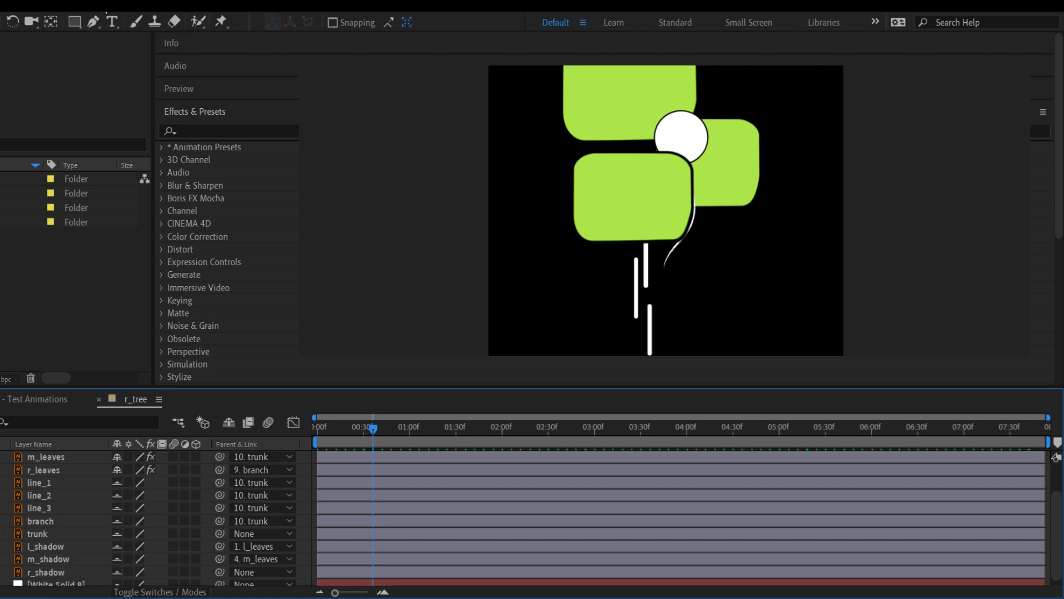
Try a new white solid as a background beneath the r_tree layers, and delete it
click(276, 31)
click(888, 360)
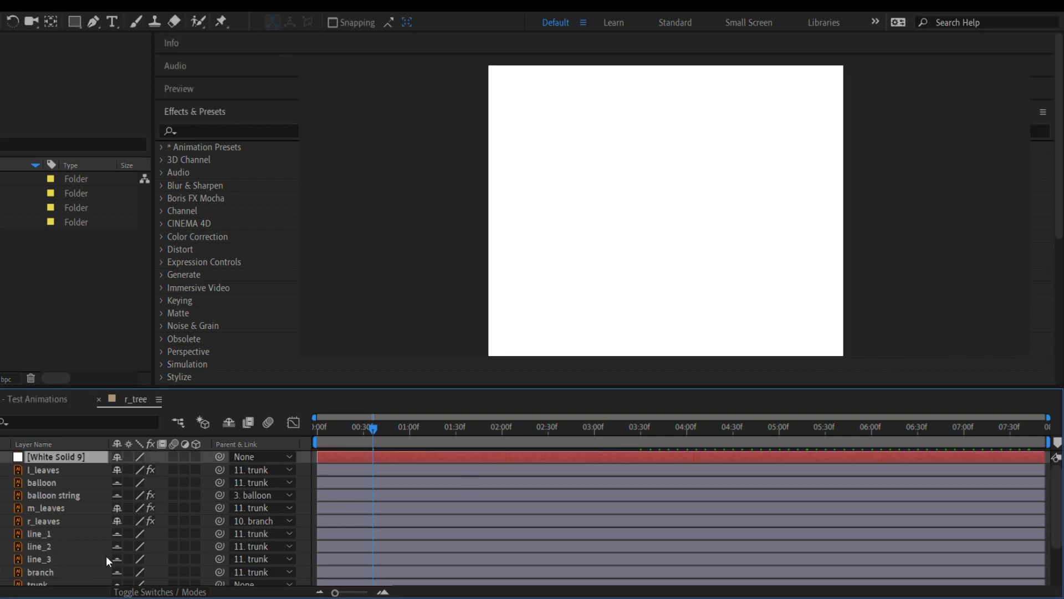
drag(82, 458, 88, 571)
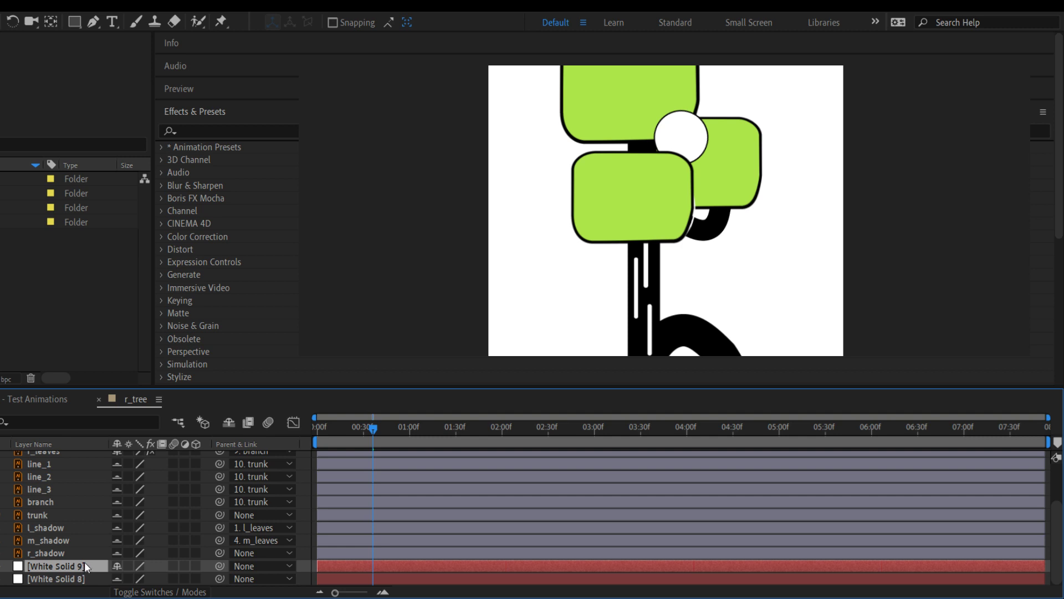
key(Delete)
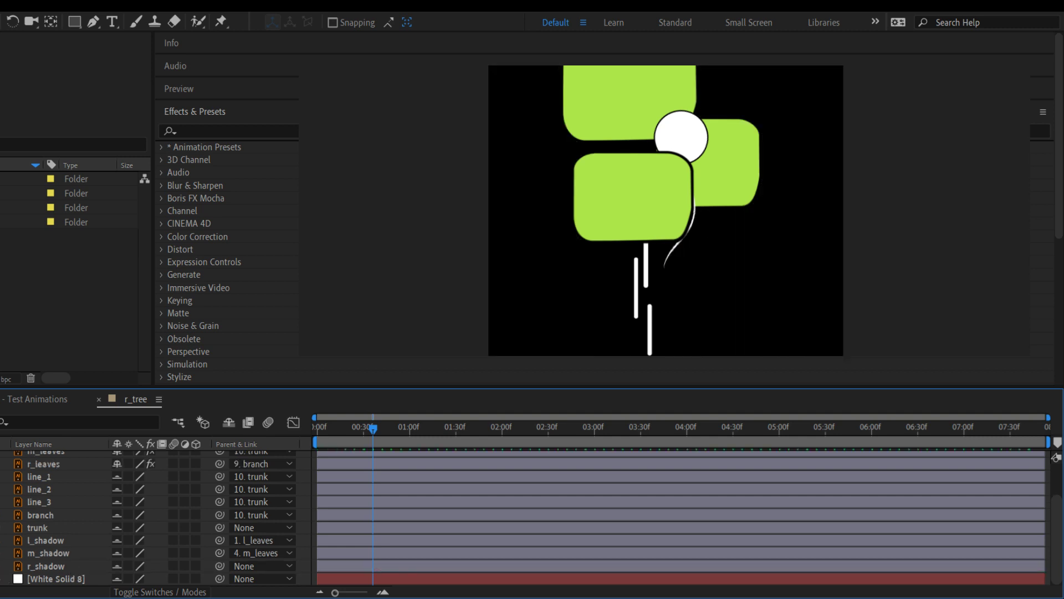
Reposition the branch layer of the tree to 87.2, 168.6
click(719, 224)
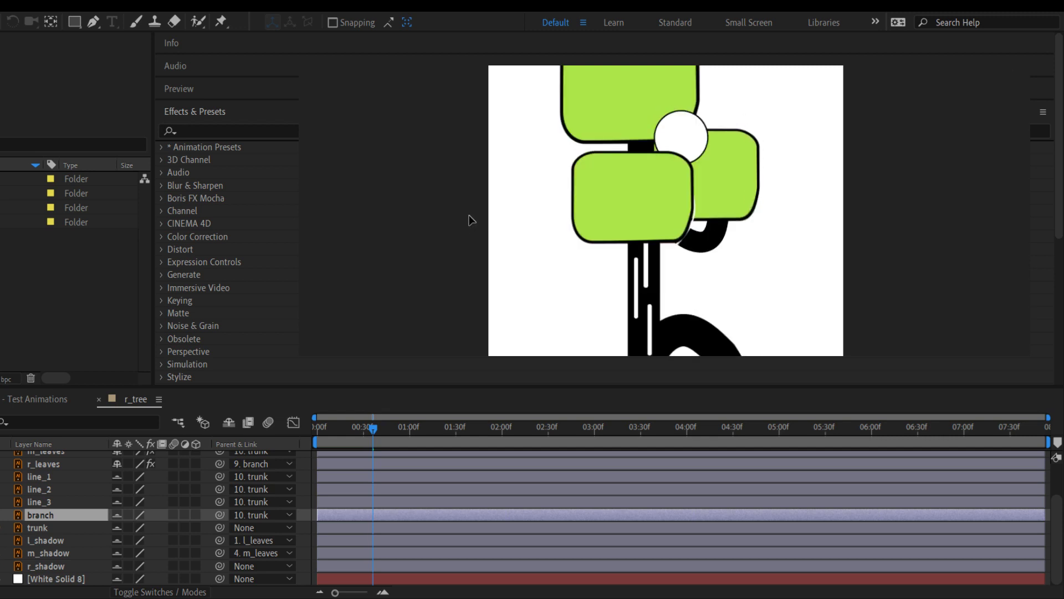
key(Return)
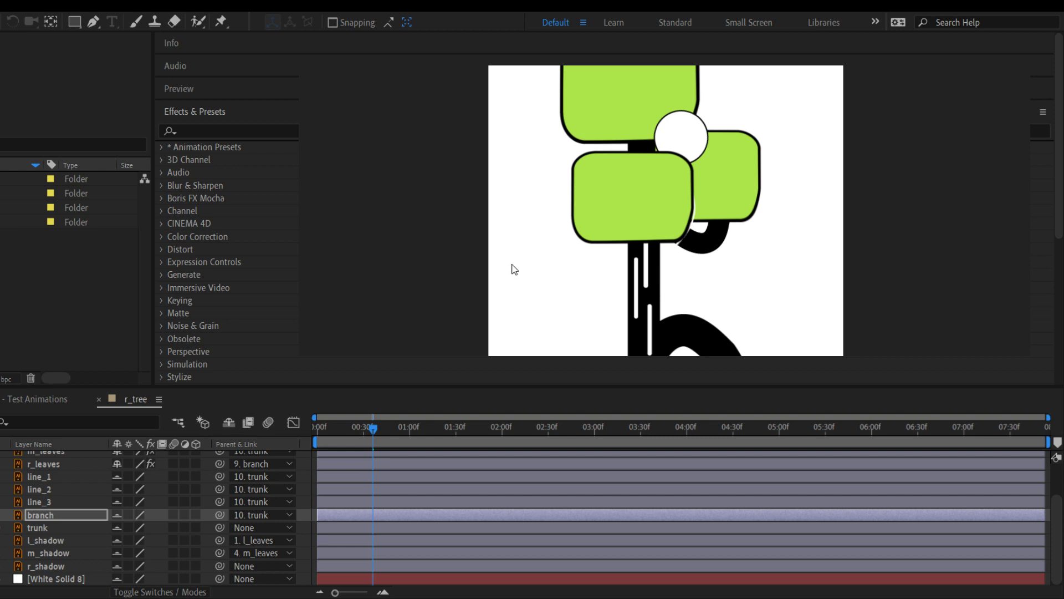
scroll(704, 275, down, 1)
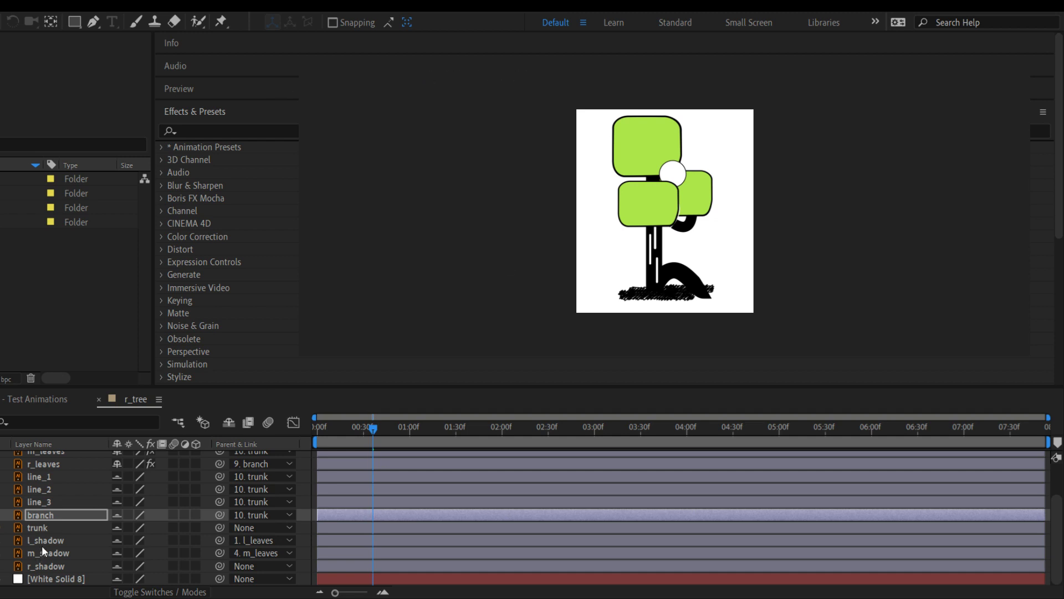
double_click(47, 516)
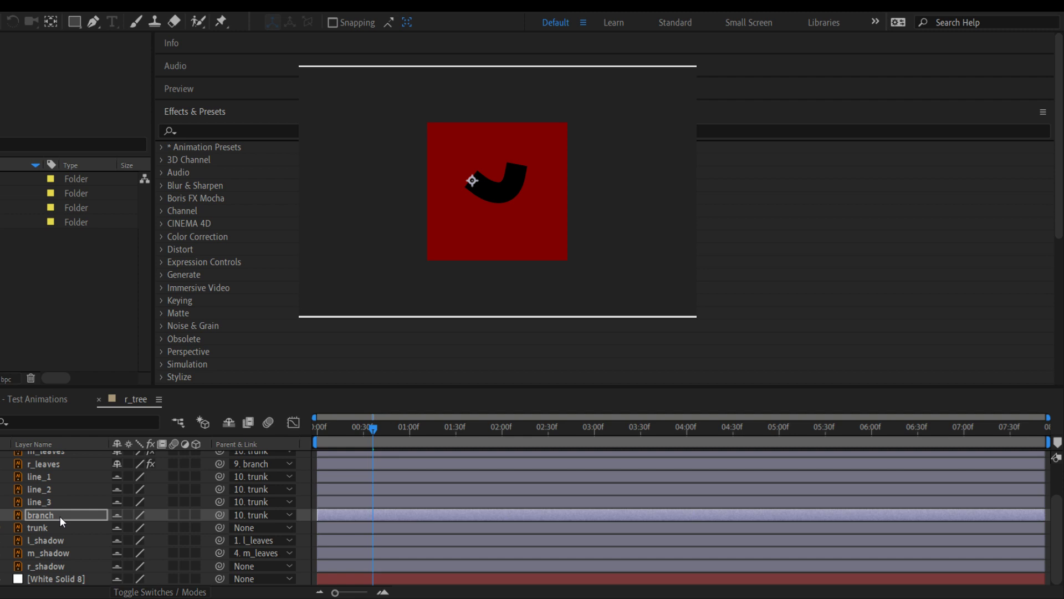
key(p)
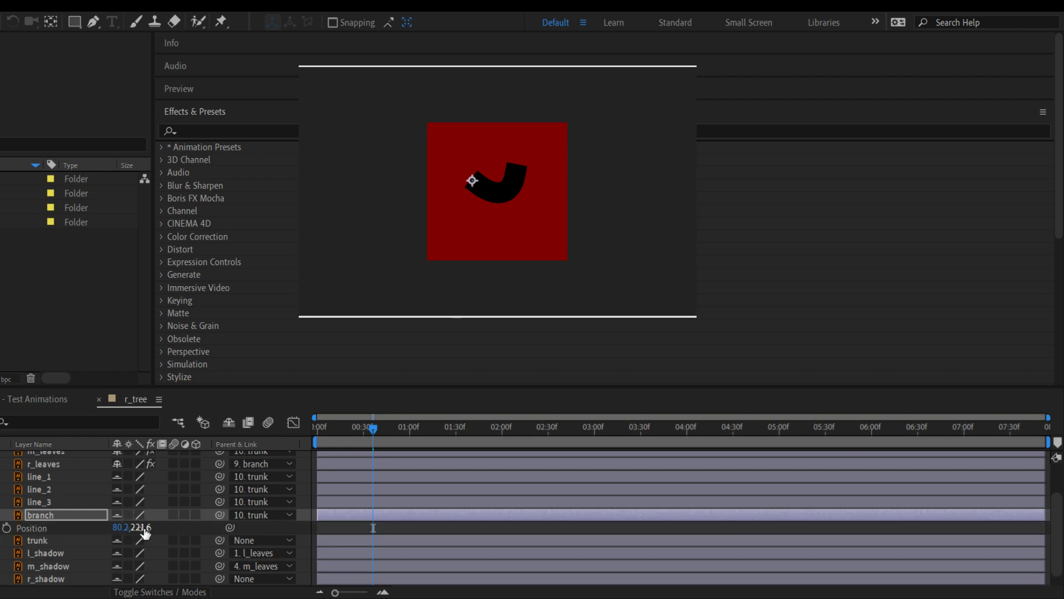
drag(133, 526, 121, 526)
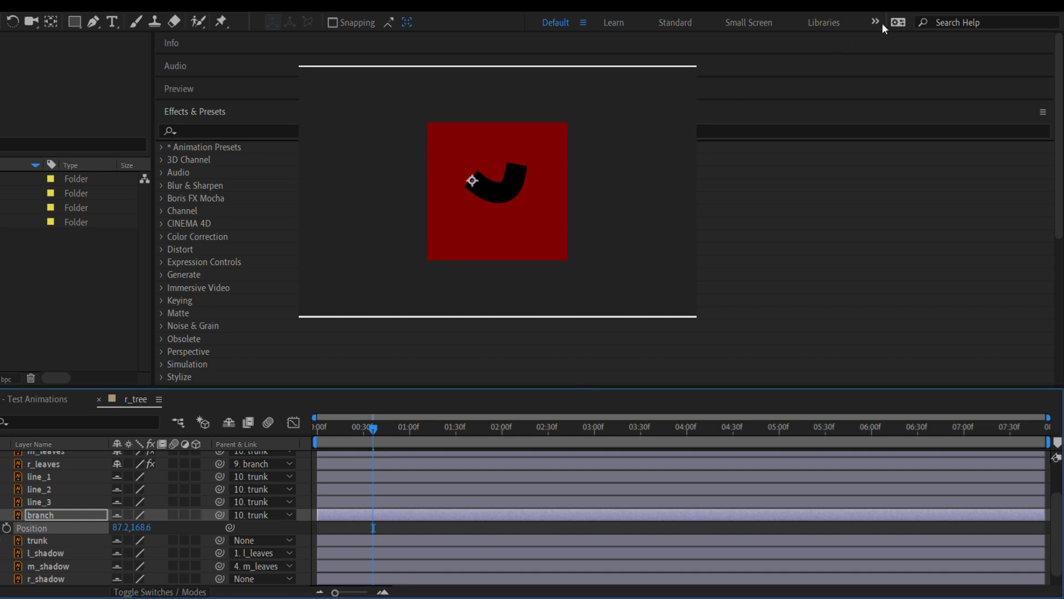
click(844, 82)
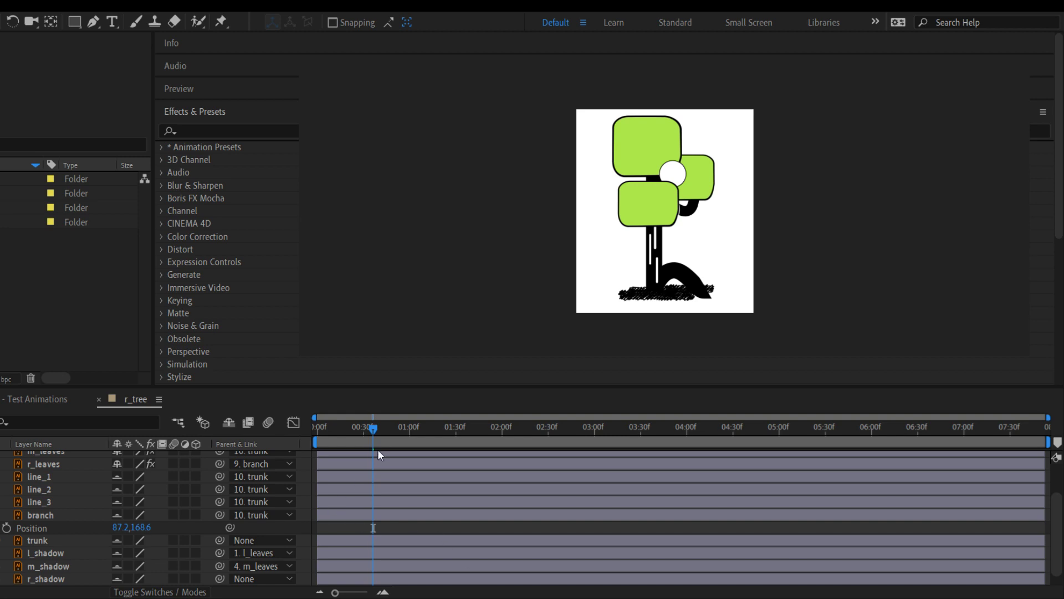
Return to the start of the r_tree timeline and show the branch layer's Rotation property
drag(367, 426, 297, 427)
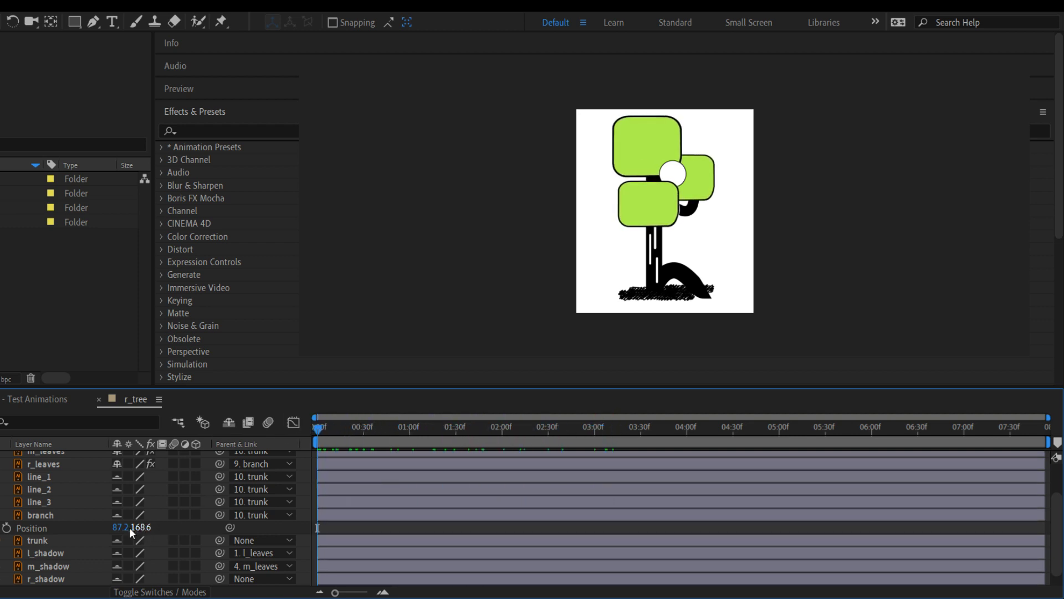
click(69, 515)
key(r)
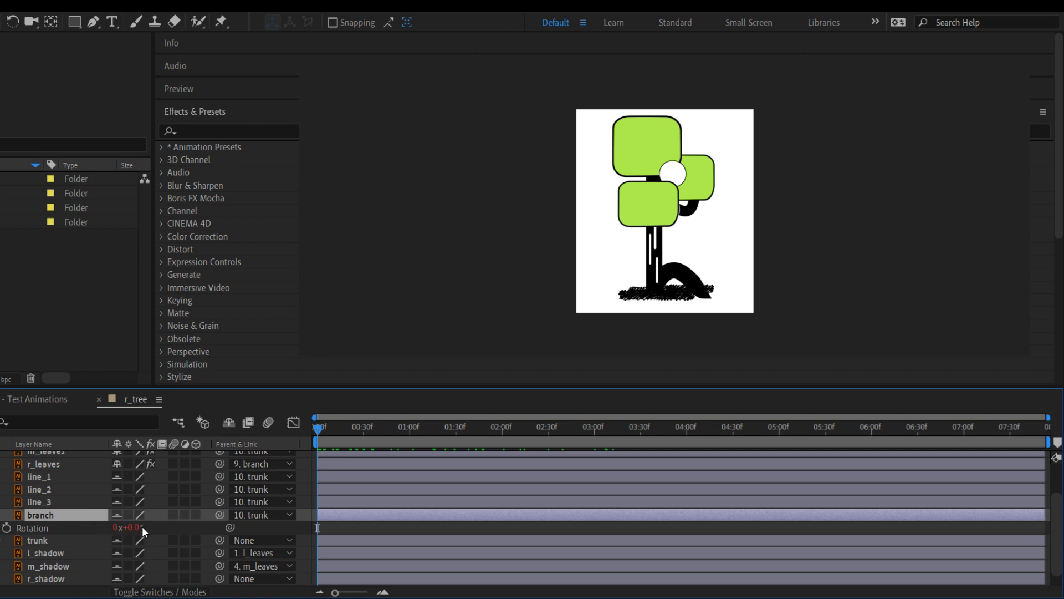
mouse_move(142, 526)
mouse_down()
mouse_move(132, 527)
mouse_move(141, 527)
mouse_up()
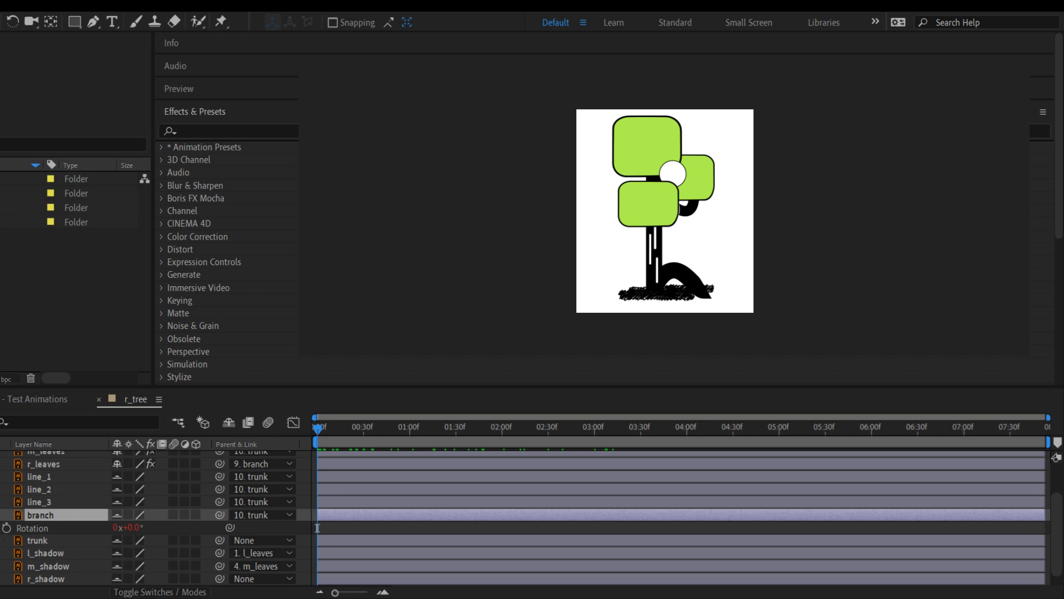
click(317, 528)
click(465, 588)
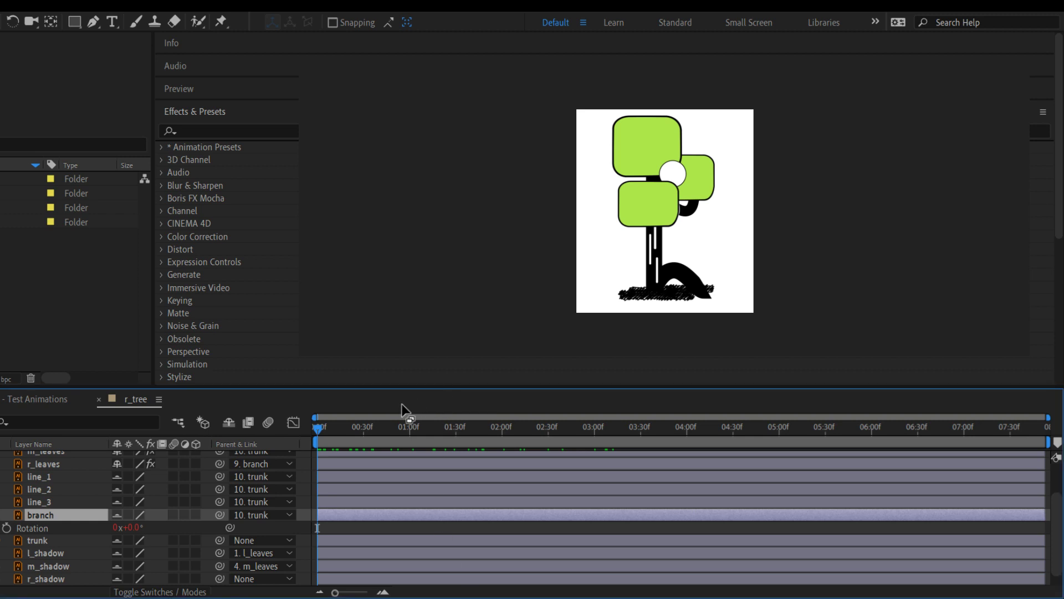
Play back the r_tree precomposition and return to its first frame
key(space)
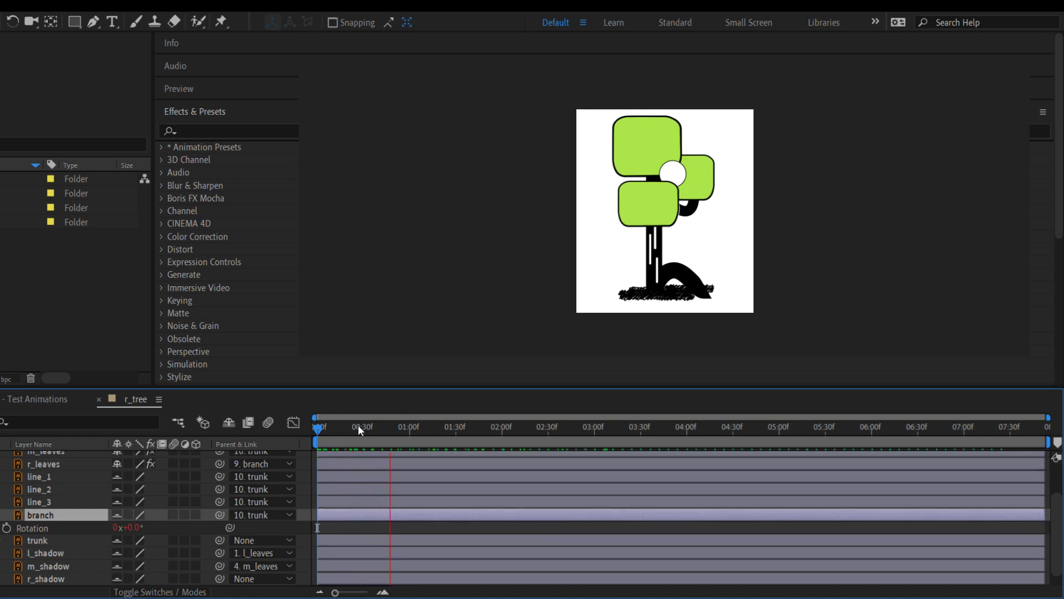
key(space)
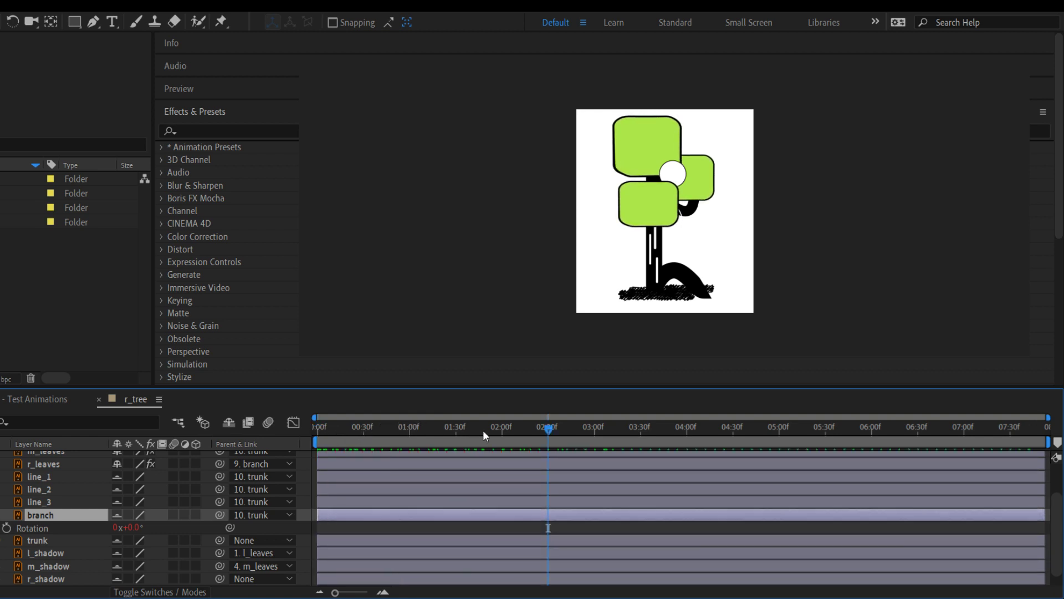
drag(549, 430, 291, 468)
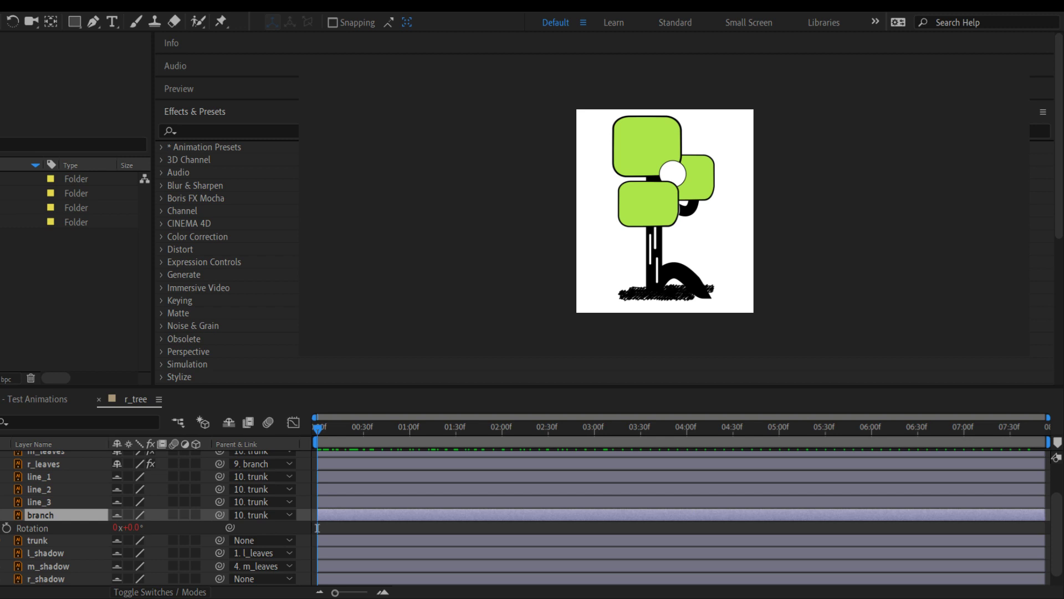
Keyframe the branch's rotation at the first frame with 0° and at about 00:42f with -10°
click(317, 528)
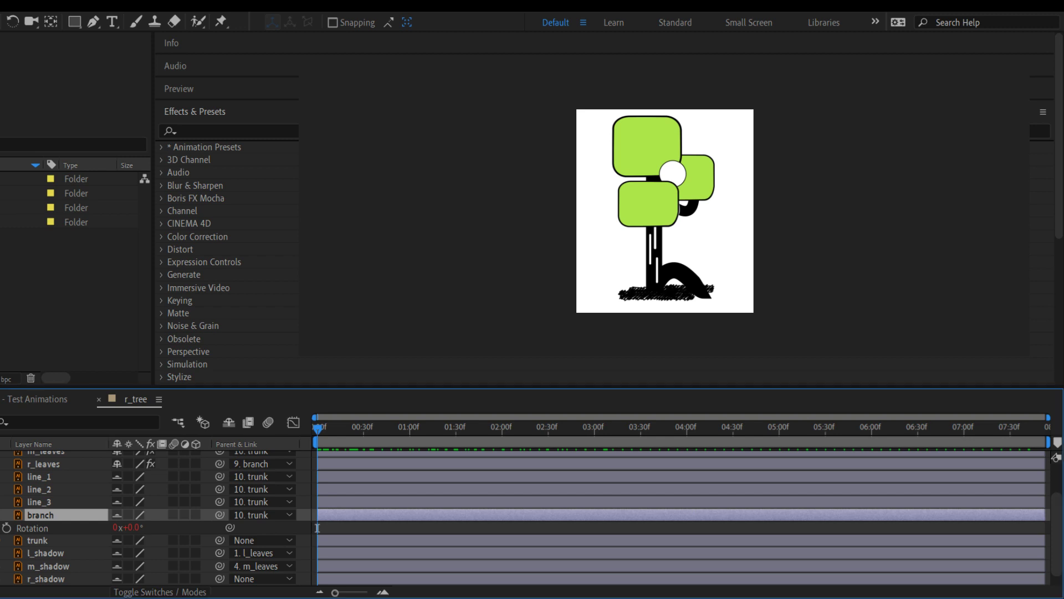
click(7, 527)
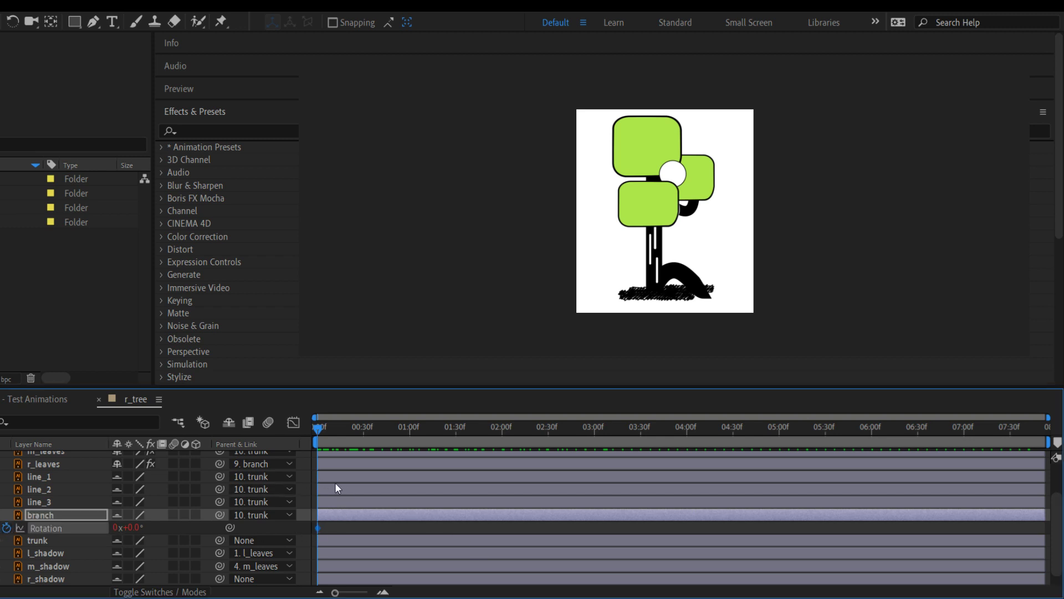
drag(319, 430, 383, 433)
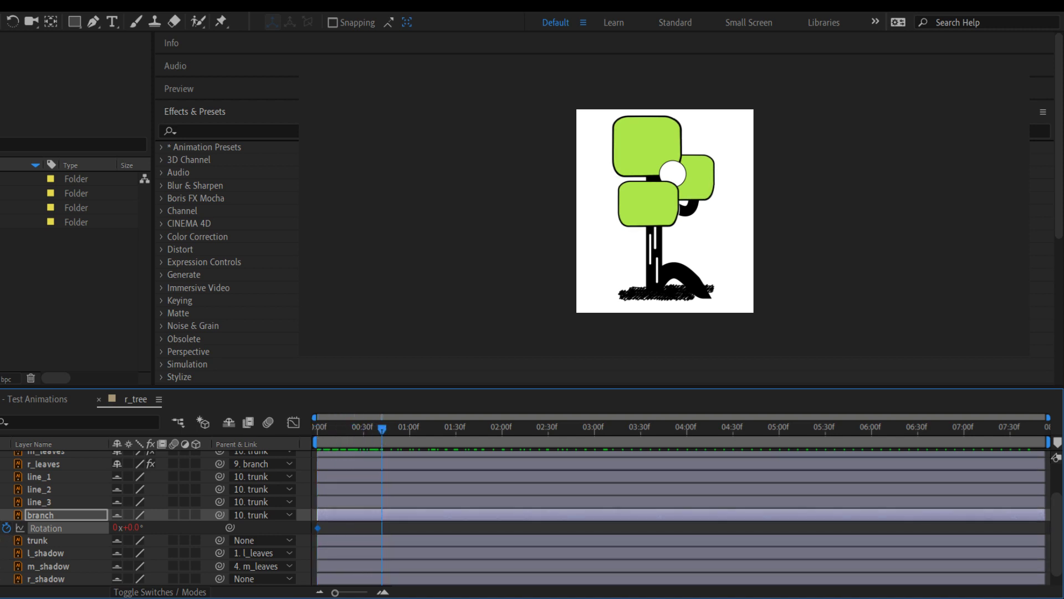
click(0, 528)
drag(134, 528, 130, 529)
Copy the branch's first rotation keyframe and paste it at about 01:20f
drag(385, 427, 444, 427)
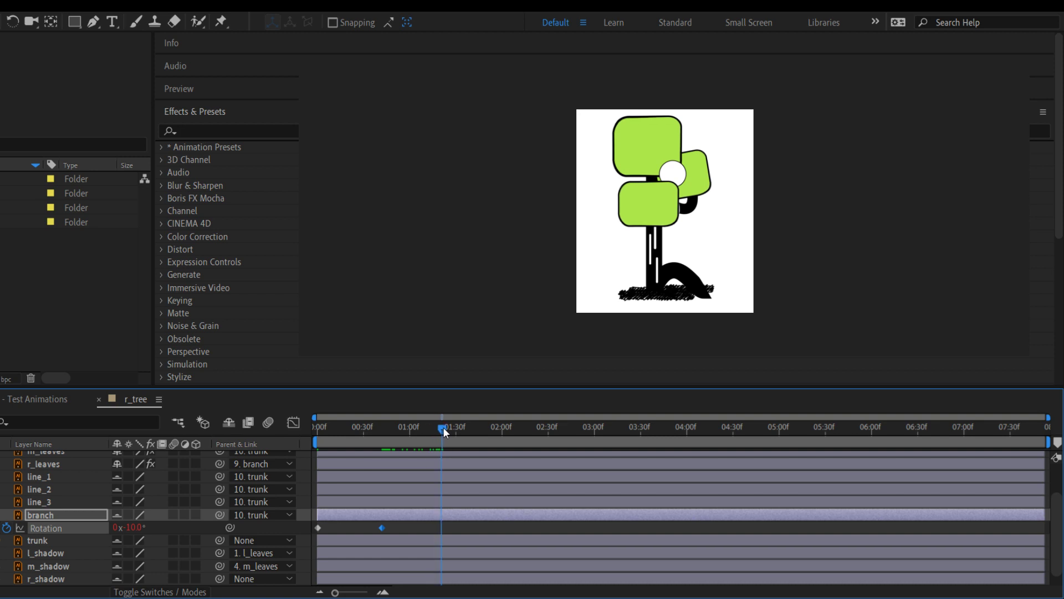
click(319, 529)
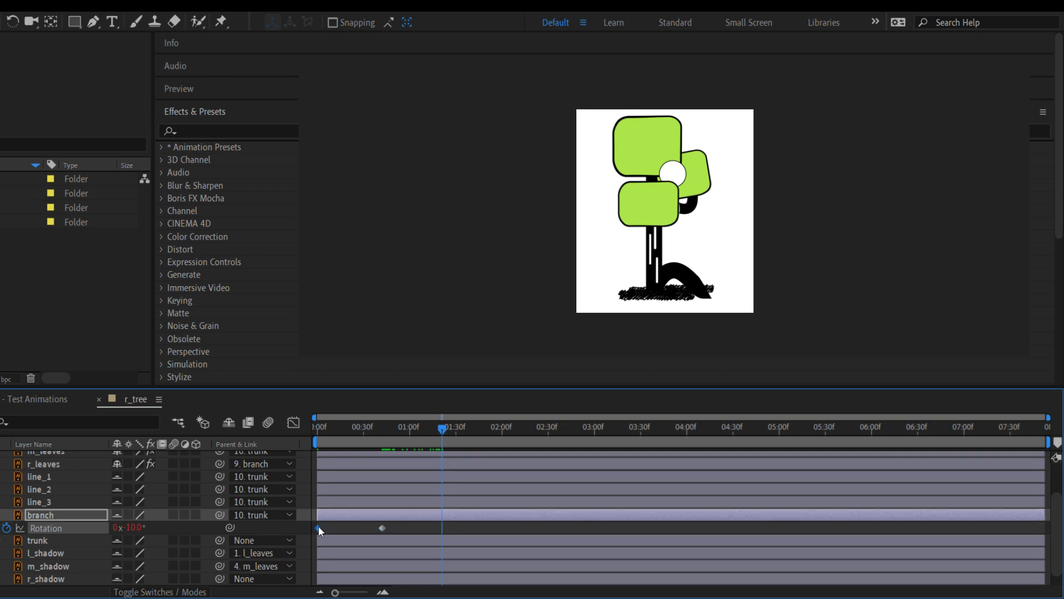
key(ctrl+c)
key(ctrl+v)
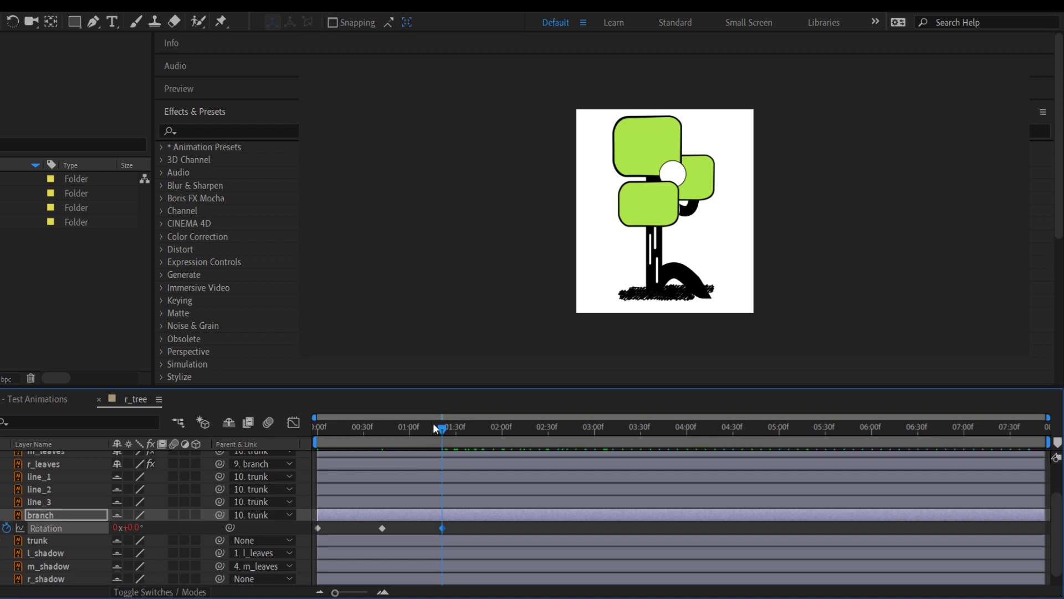
Preview the branch's swing twice from the first frame and return to the start
drag(434, 424, 297, 437)
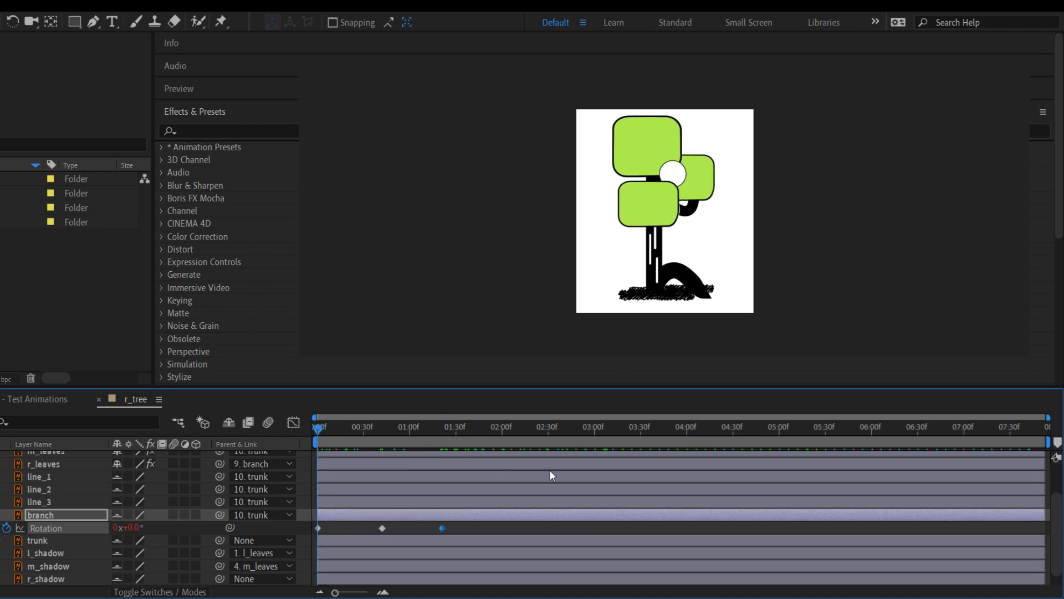
key(space)
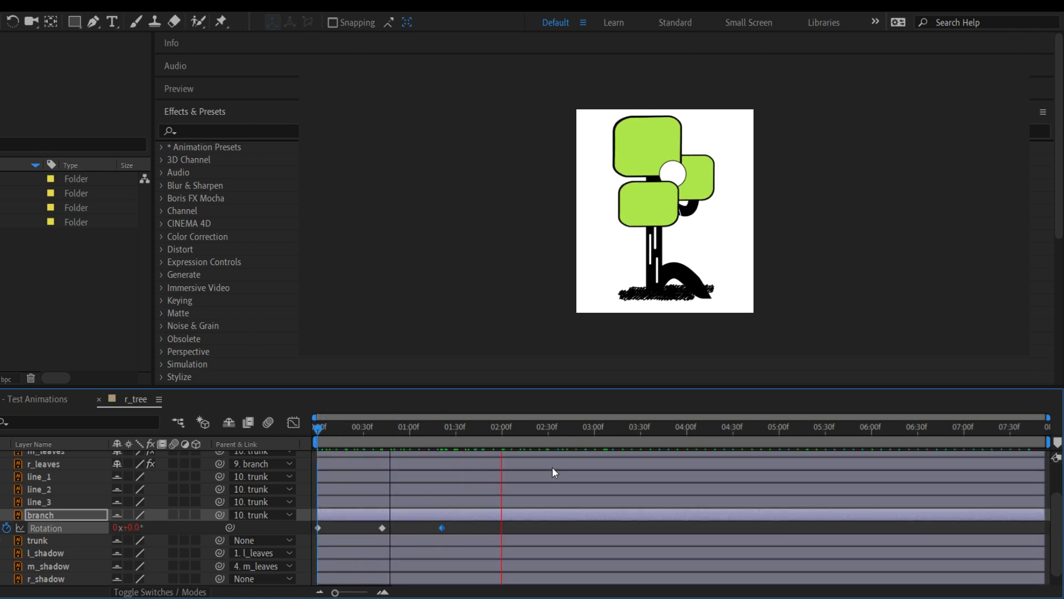
key(space)
drag(569, 426, 311, 460)
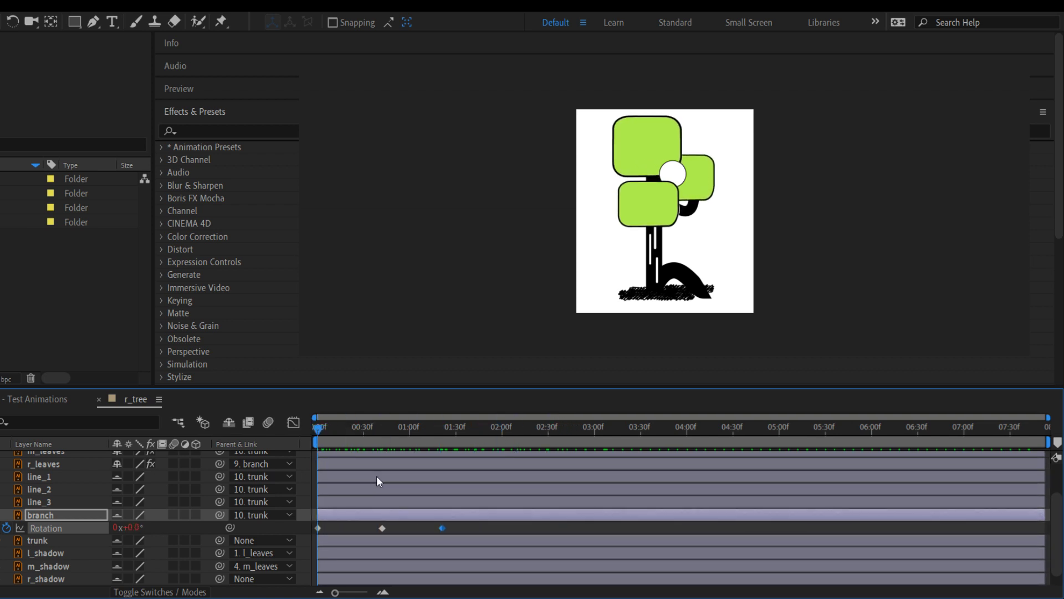
key(space)
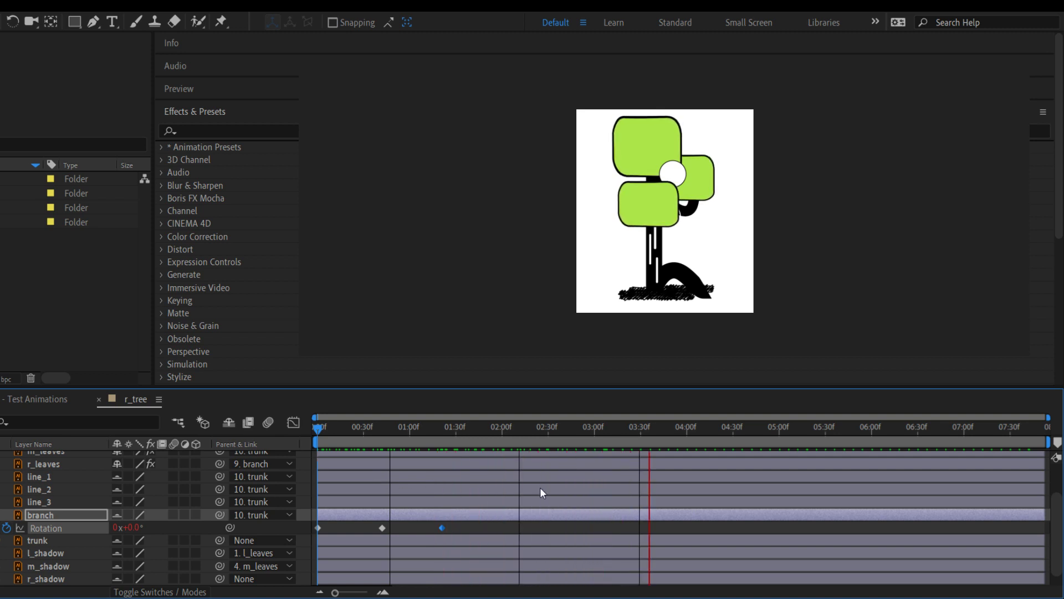
key(space)
drag(646, 435, 314, 477)
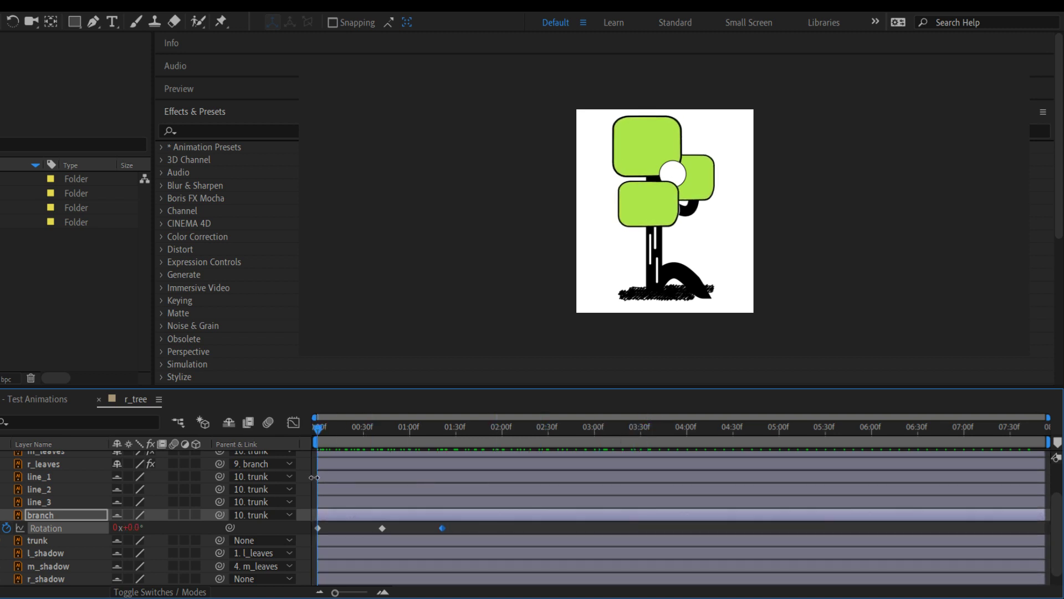
Apply Easy Ease to the branch's three rotation keyframes and adjust the easing of the first one
drag(457, 524, 315, 529)
key(F9)
click(463, 530)
click(319, 529)
click(339, 525)
click(340, 425)
click(318, 527)
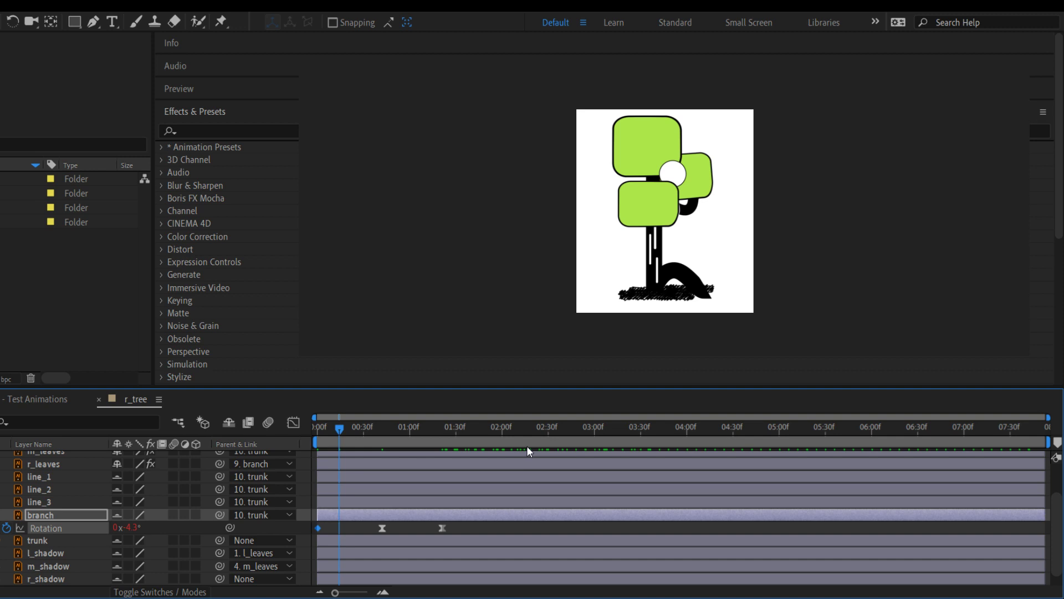
Preview the eased branch rotation from the first frame
drag(341, 427, 315, 432)
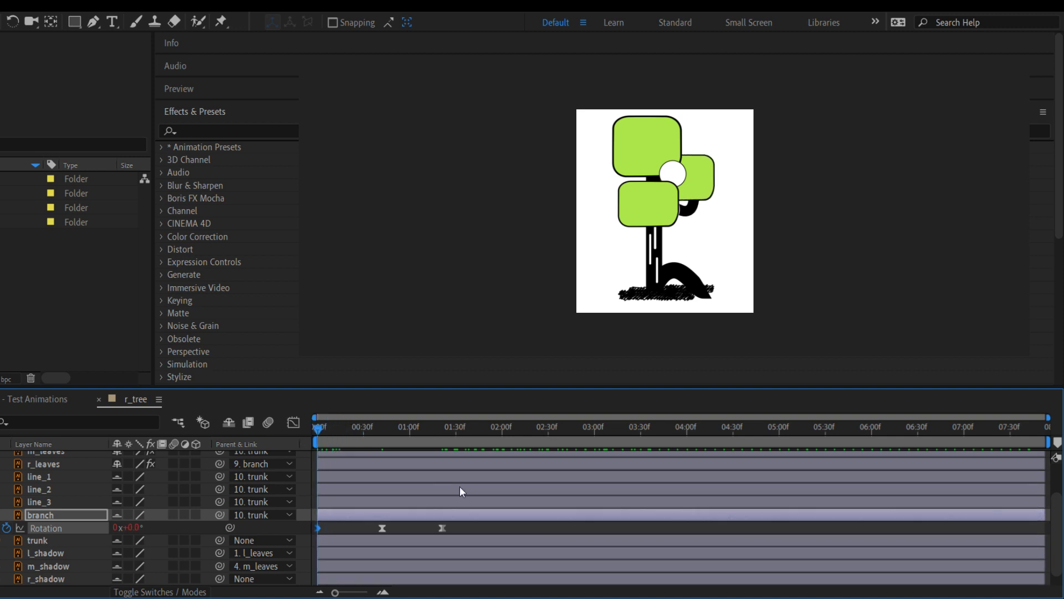
key(space)
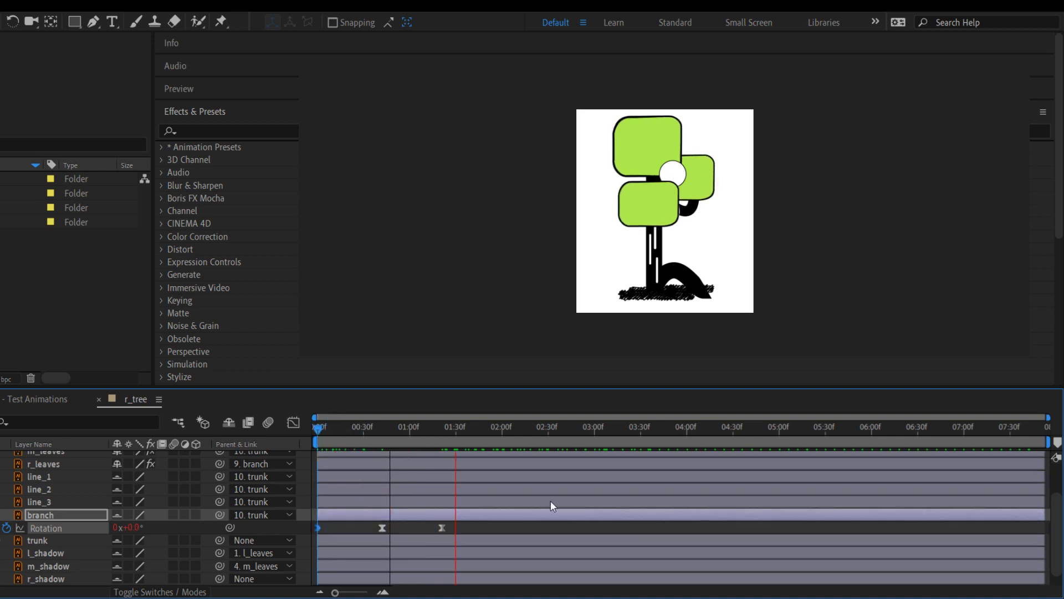
key(space)
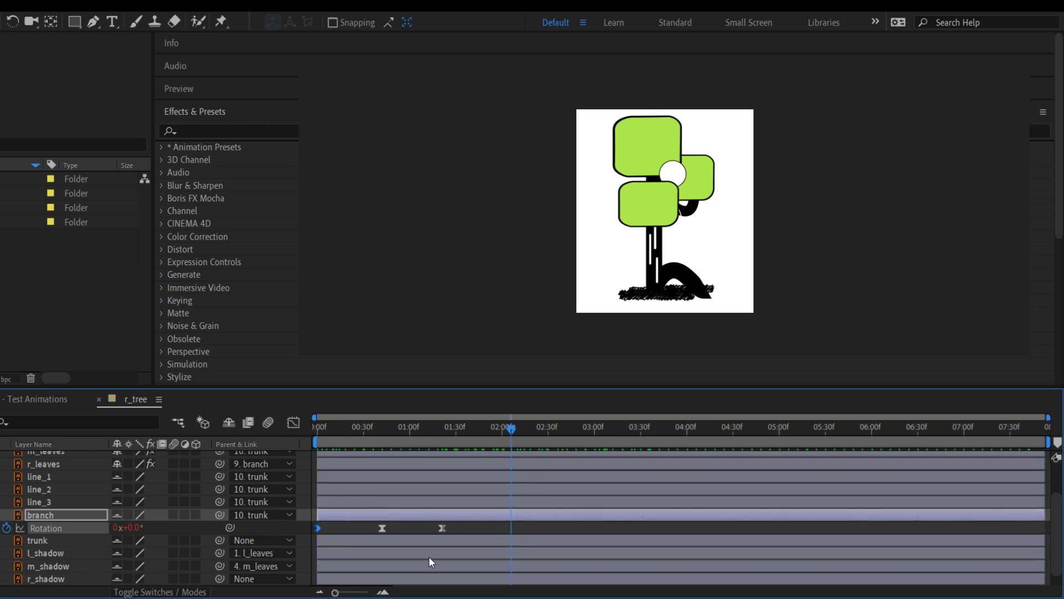
Change the interpolation of the branch's last rotation keyframe and replay the movement from the start
ctrl+click(443, 527)
drag(513, 428, 254, 446)
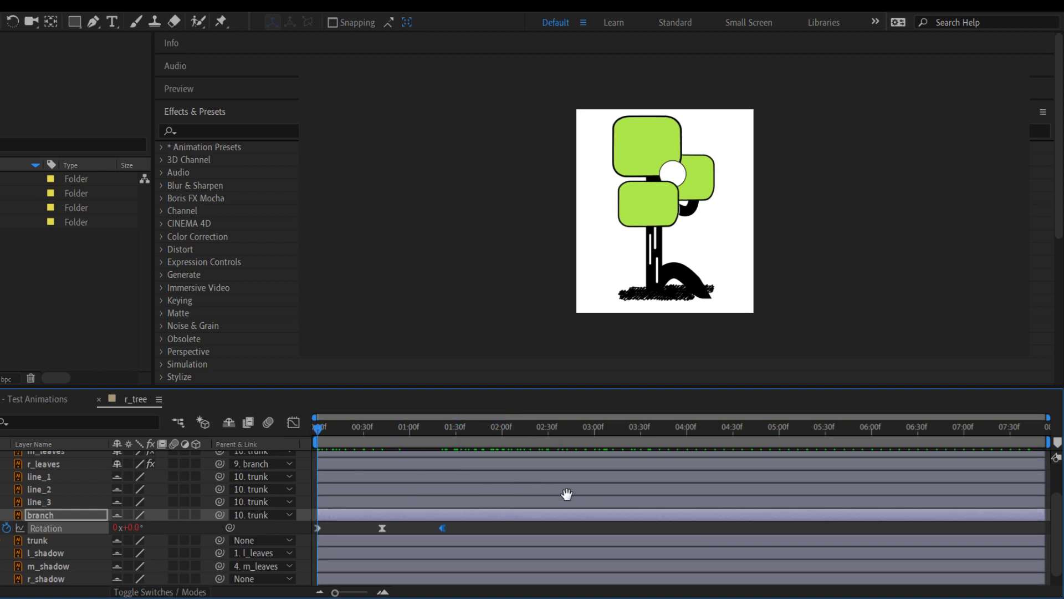
key(space)
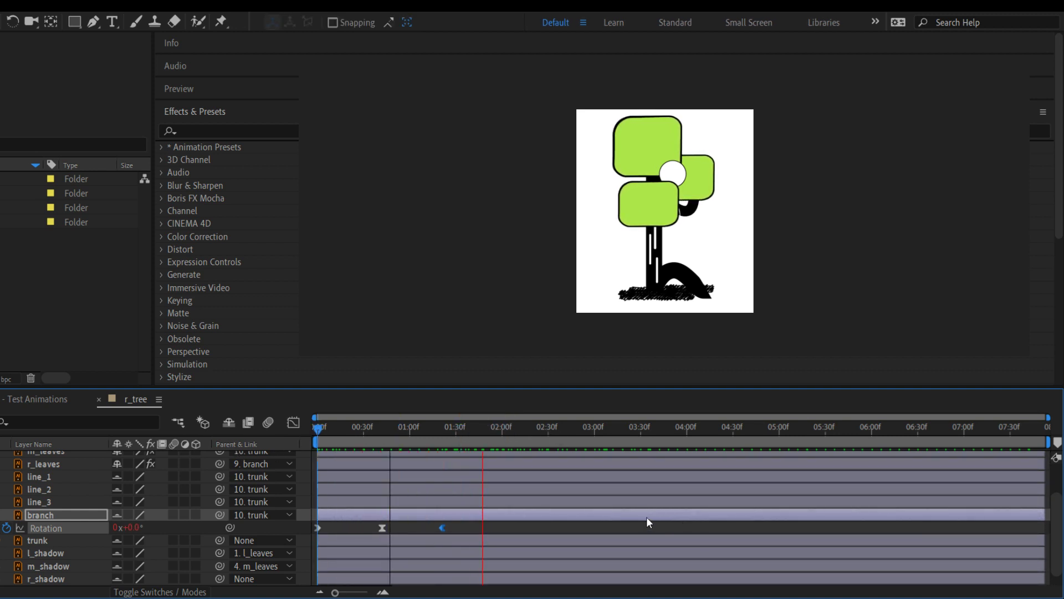
key(space)
drag(552, 429, 434, 459)
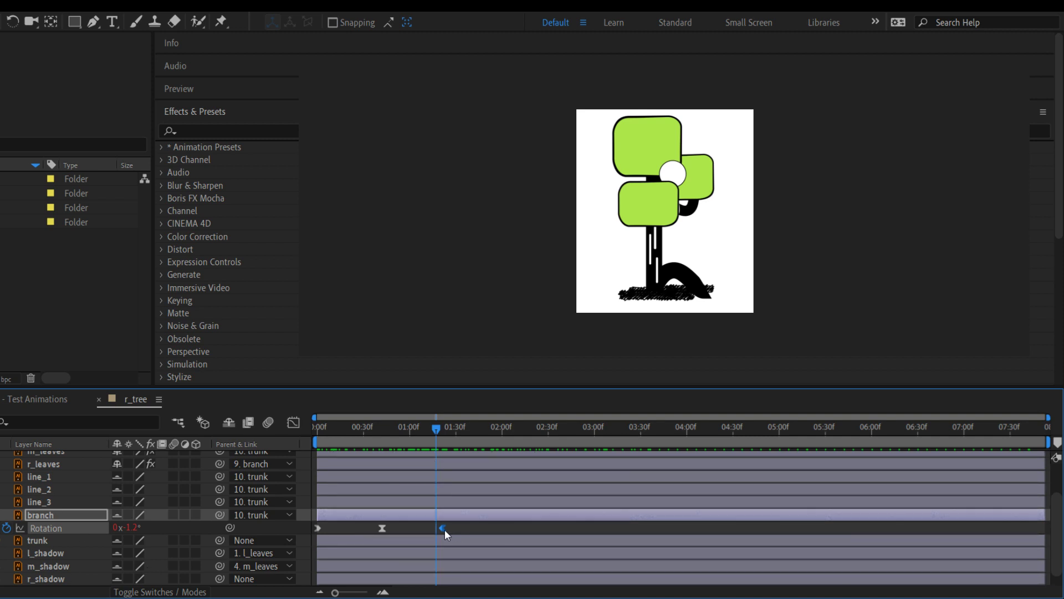
Add a rotation keyframe of +10° to the branch at about 01:17f, just before its last keyframe
drag(444, 530, 440, 527)
drag(135, 527, 144, 527)
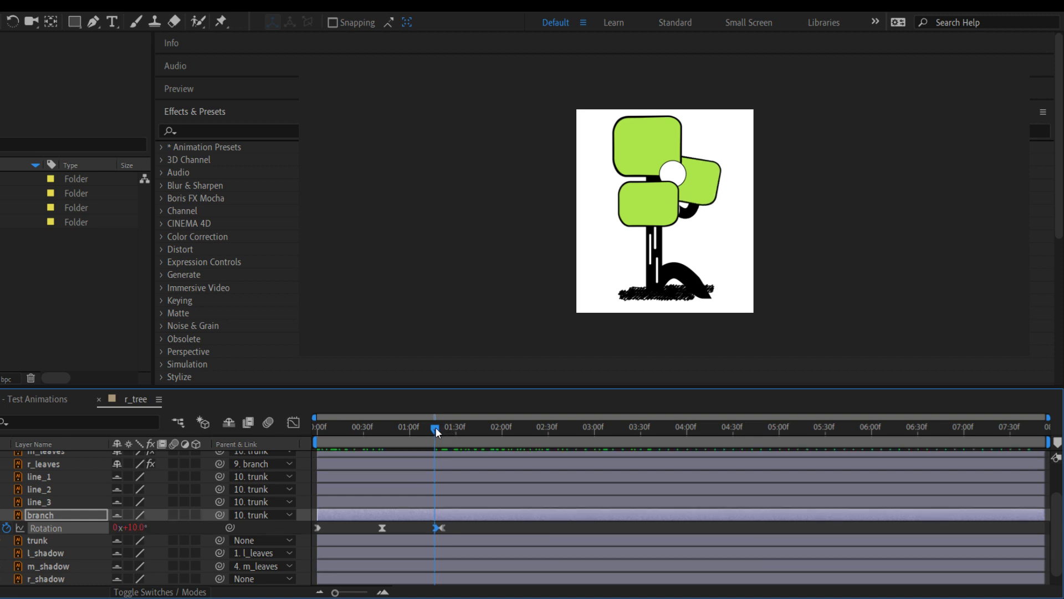
Replay the branch animation twice from the first frame to check the added swing
key(Home)
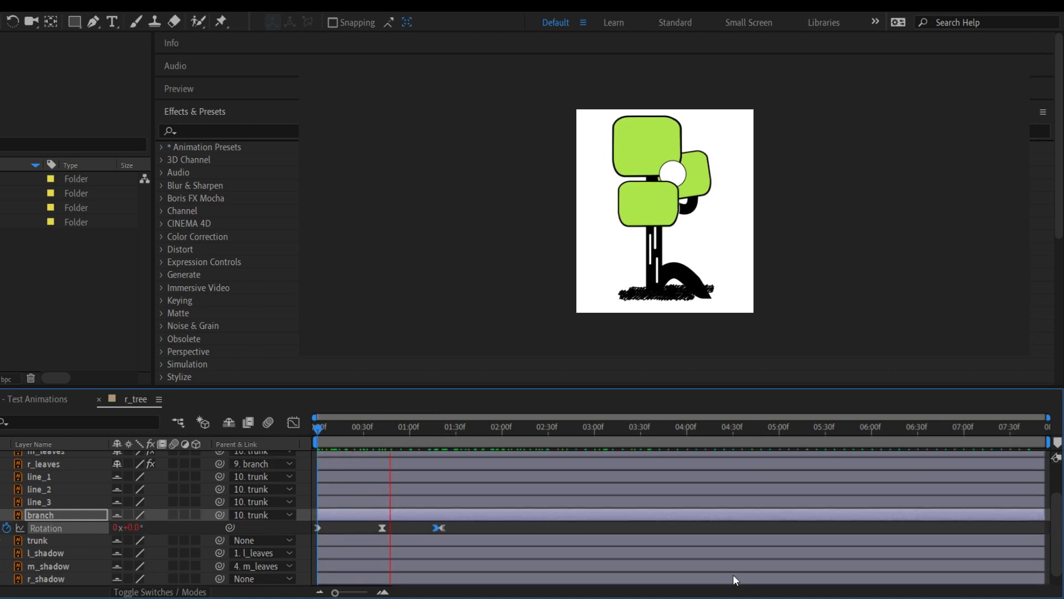
key(space)
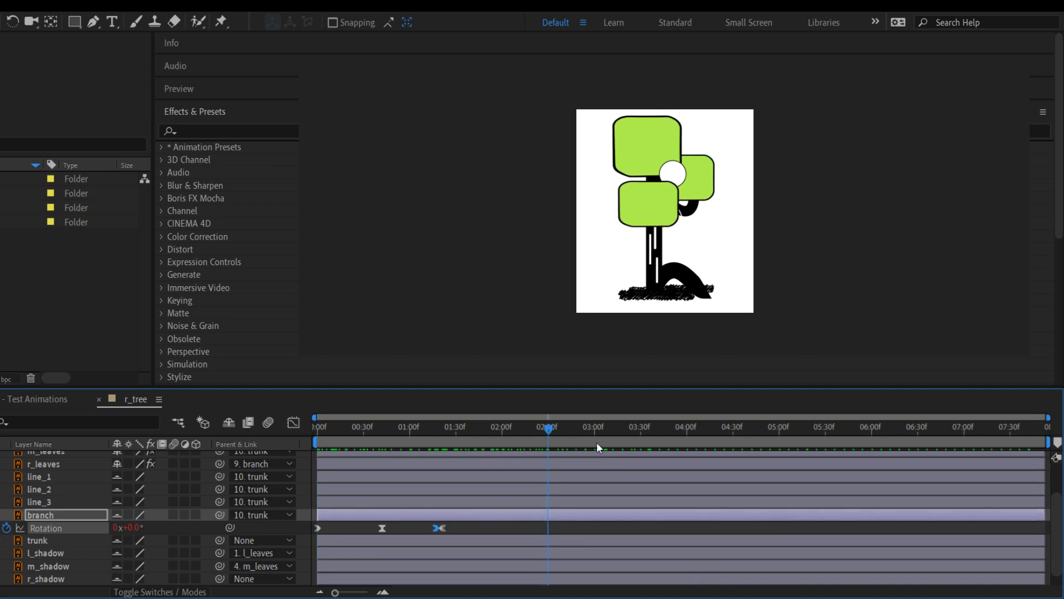
key(Home)
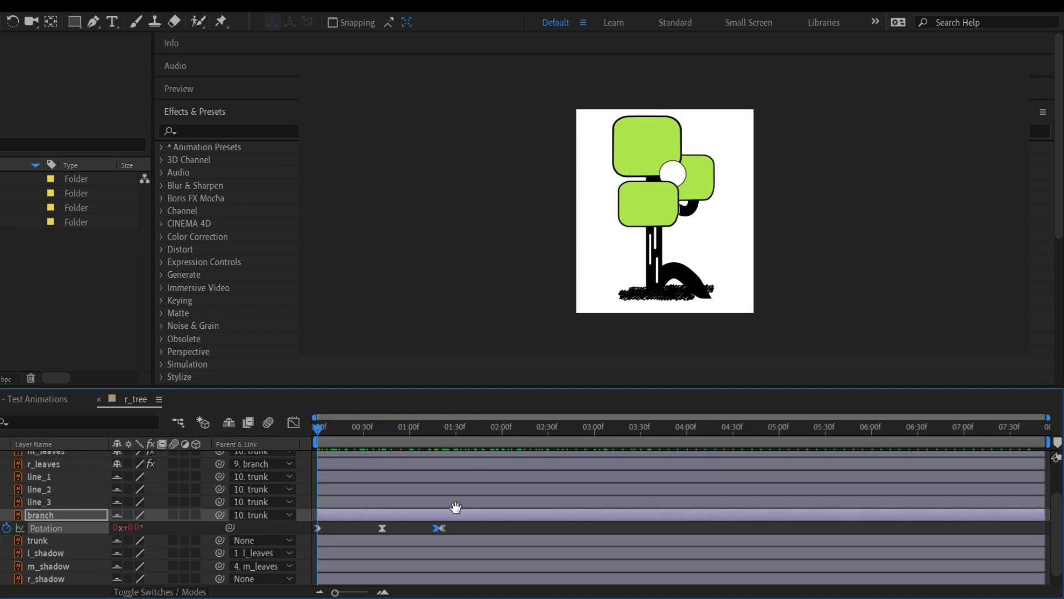
key(space)
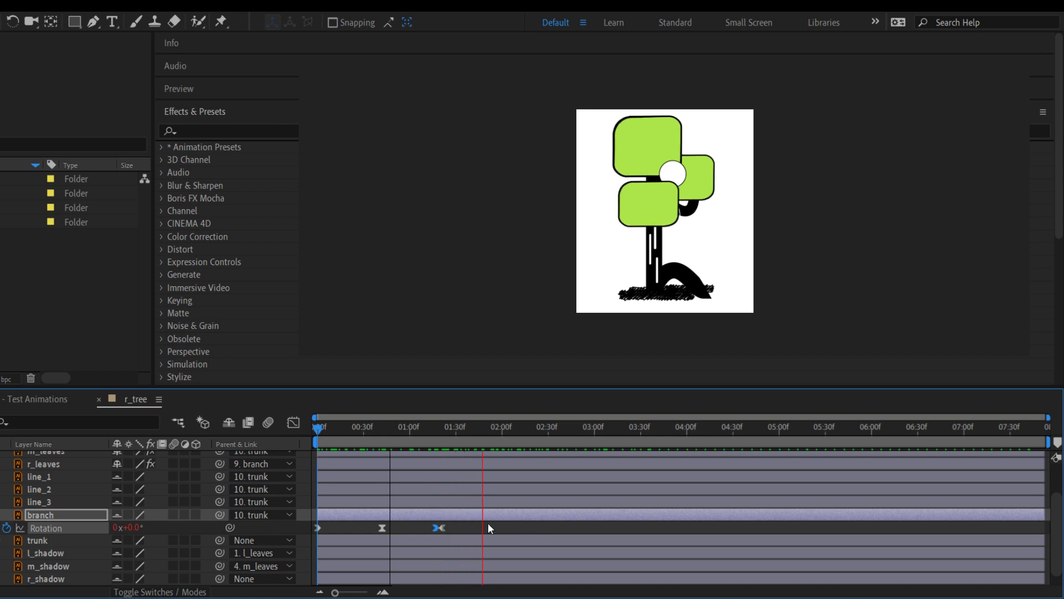
key(space)
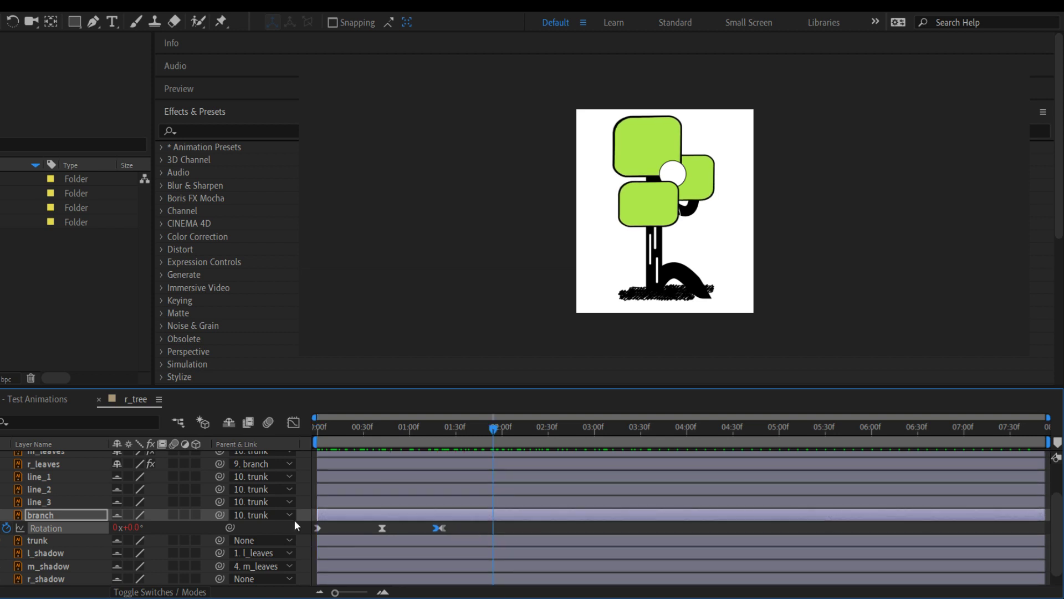
Hide the white solid beneath the r_tree layers
click(9, 400)
click(138, 399)
scroll(156, 518, down, 1)
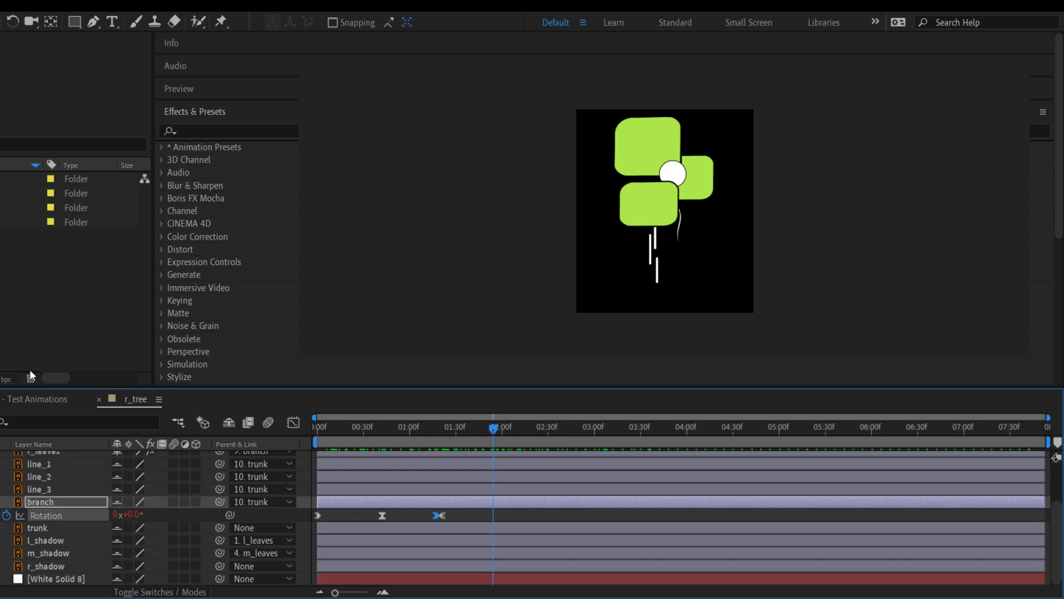
Return to the Test Animations scene and play it to check the tree in context
click(17, 399)
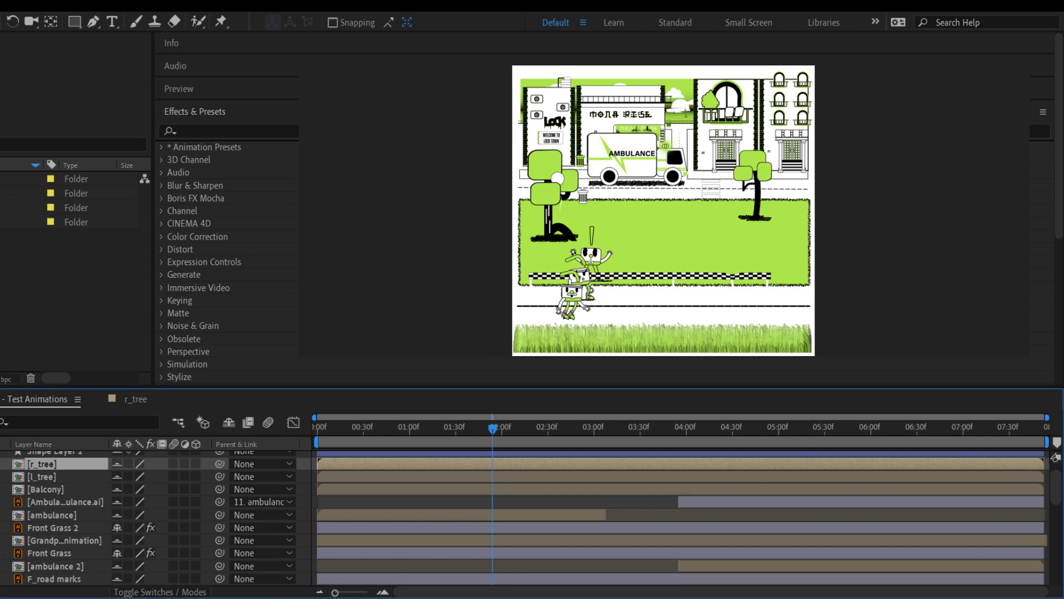
key(space)
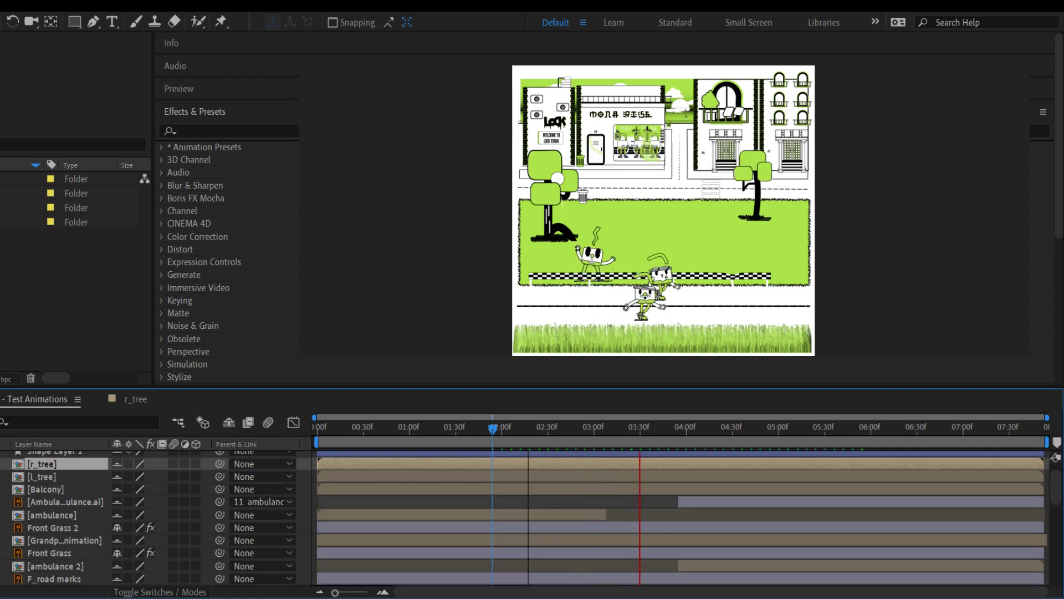
key(space)
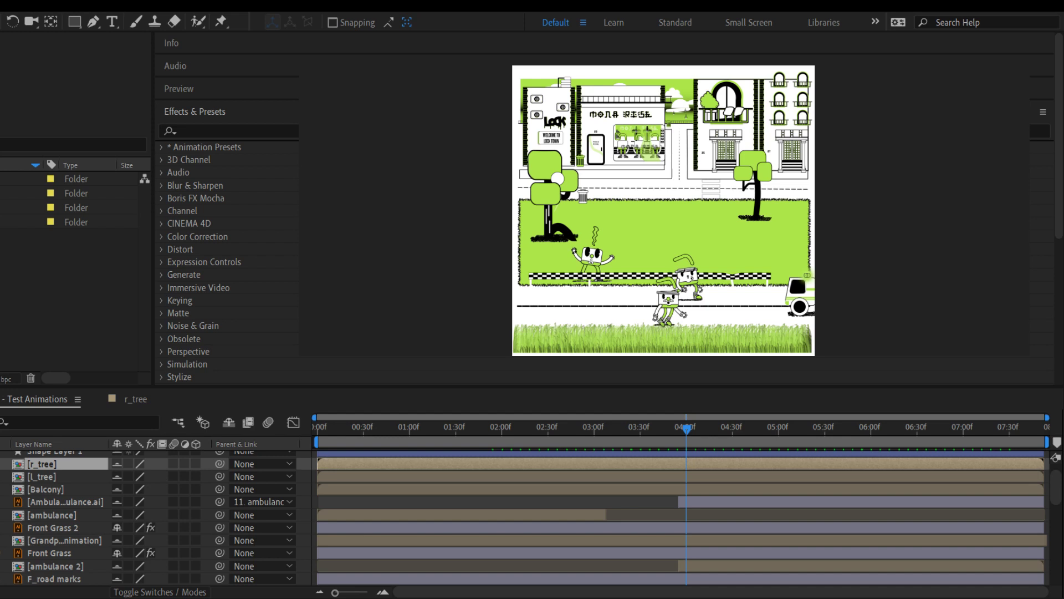
Replay the Test Animations scene from the first frame to check the tree's movement, and rewind to the start
drag(688, 429, 303, 440)
key(space)
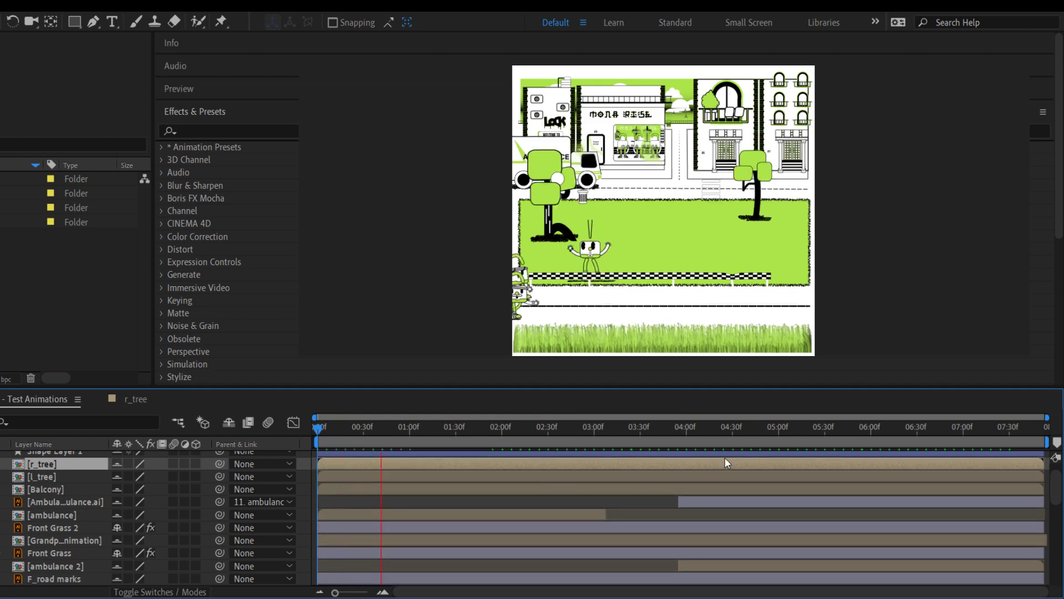
key(space)
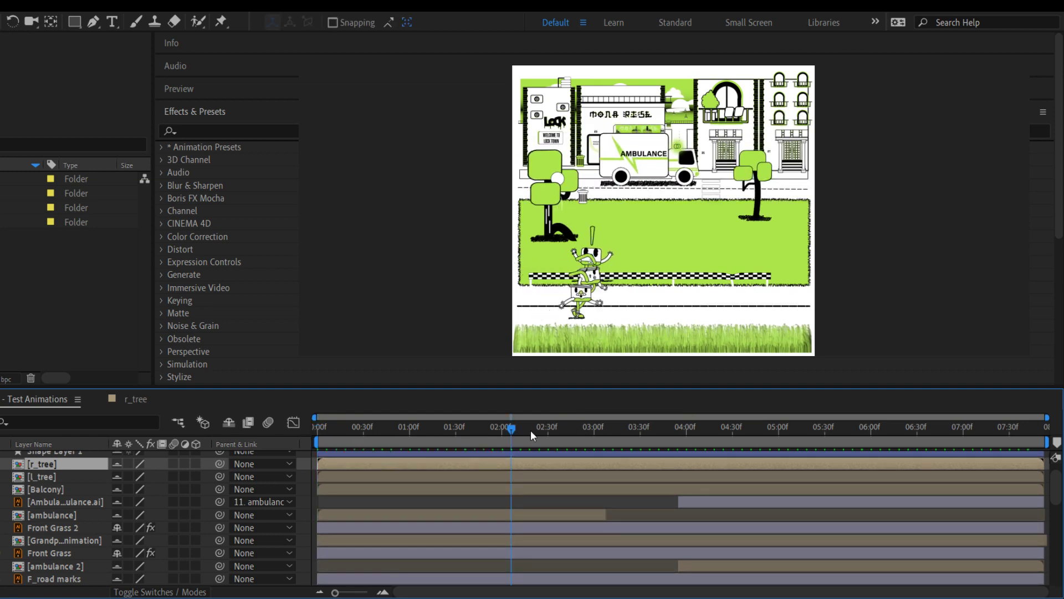
drag(512, 433, 298, 438)
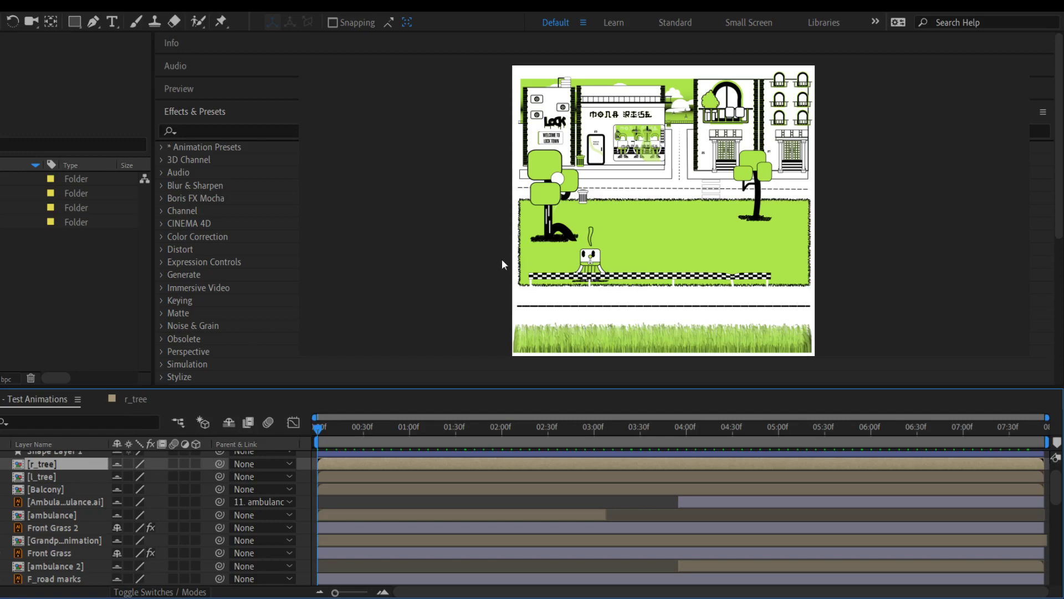
drag(322, 429, 272, 425)
Reopen the r_tree composition and move the current time to the branch's +10° rotation keyframe
click(141, 404)
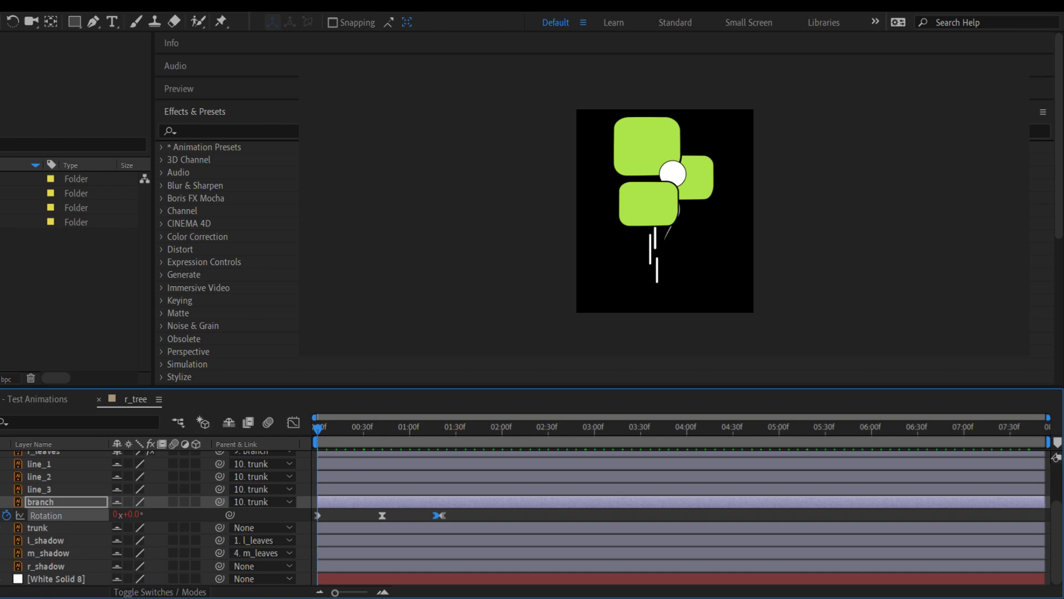
key(k)
key(k)
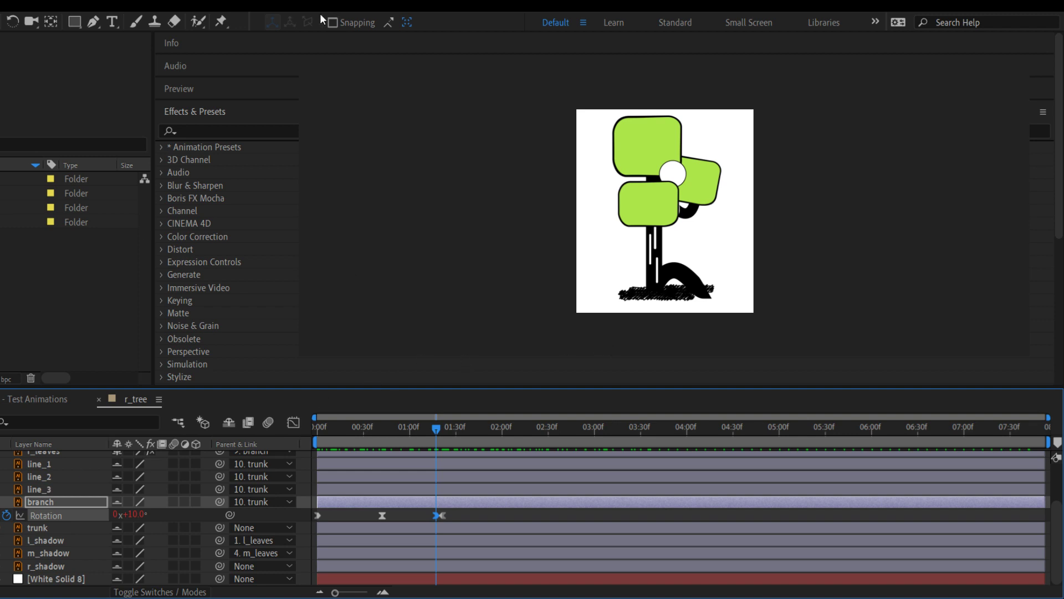
click(496, 32)
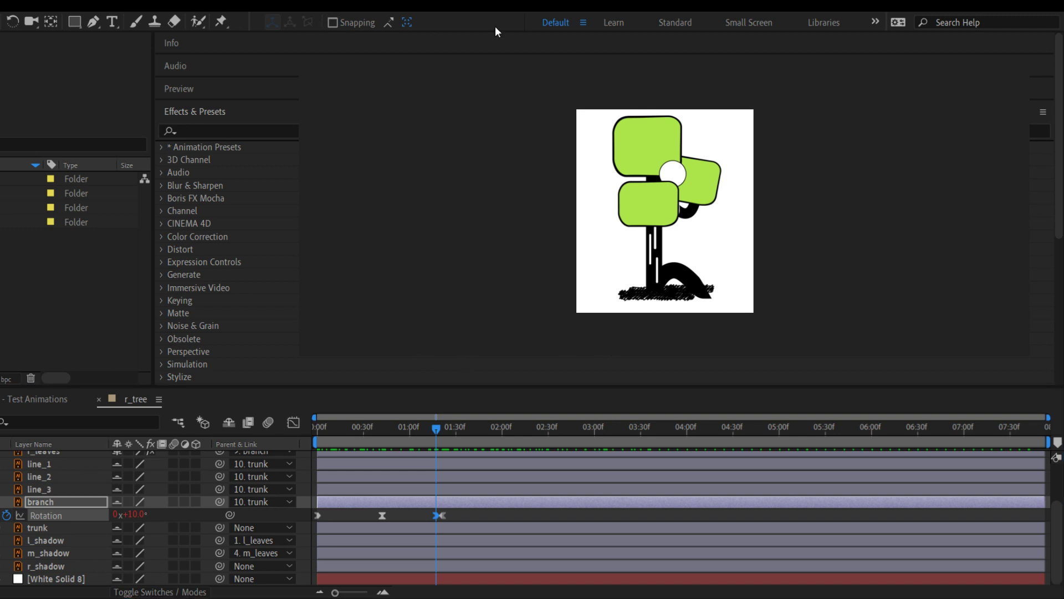
click(226, 131)
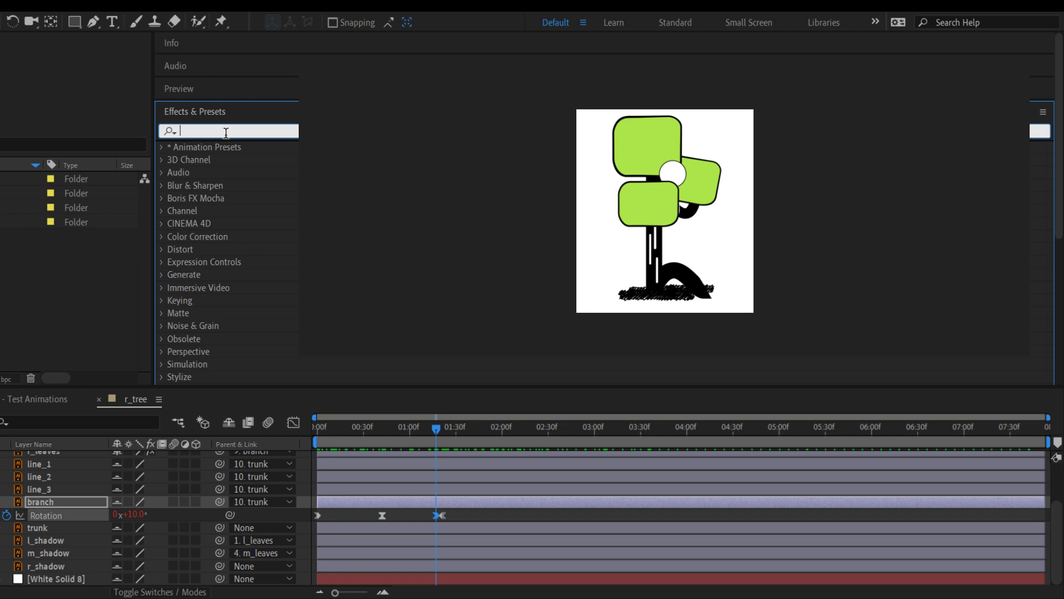
click(221, 21)
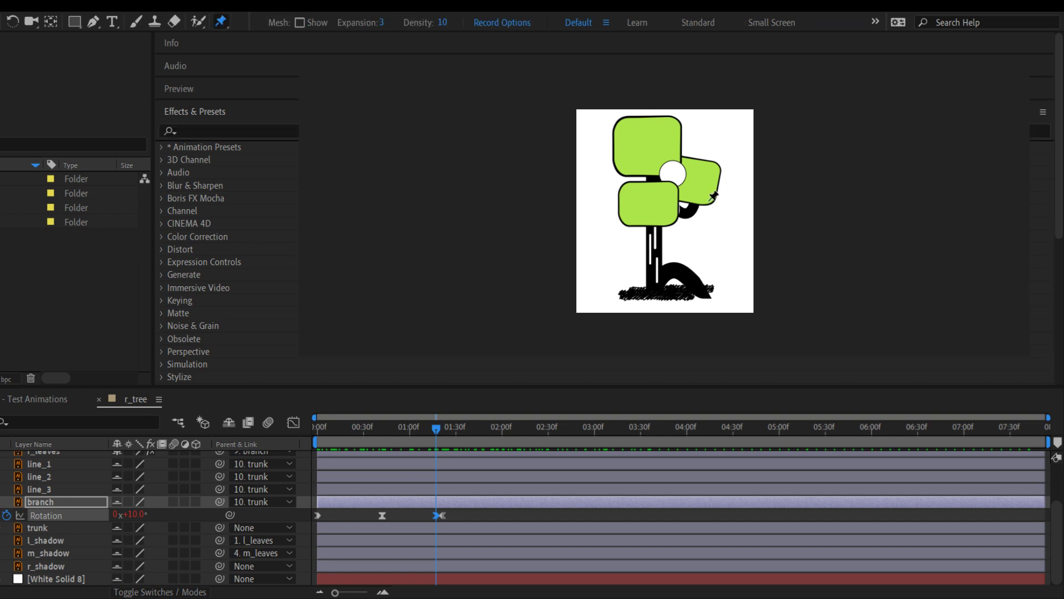
click(713, 197)
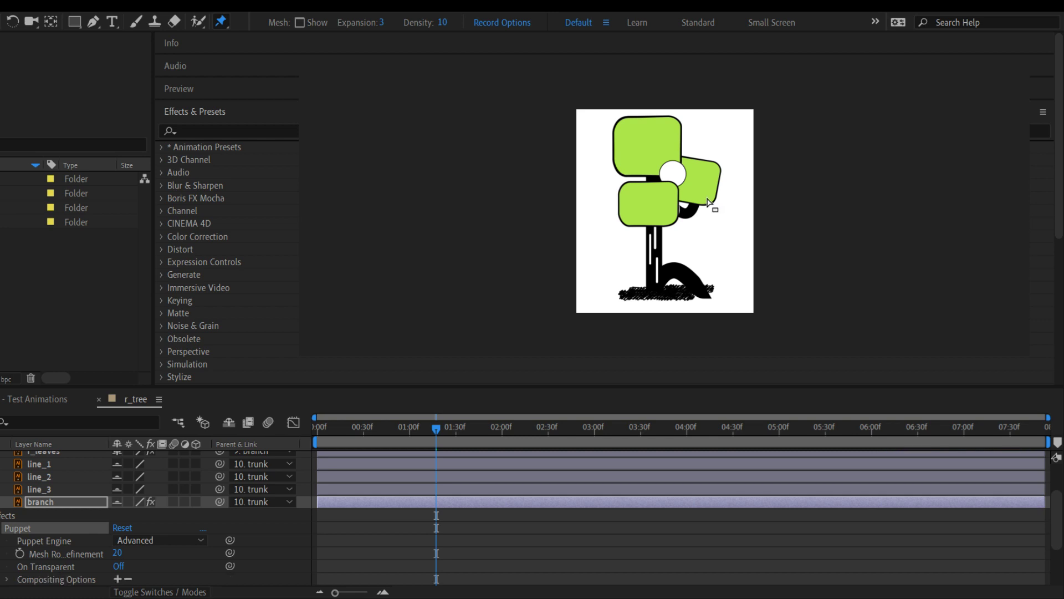
click(35, 531)
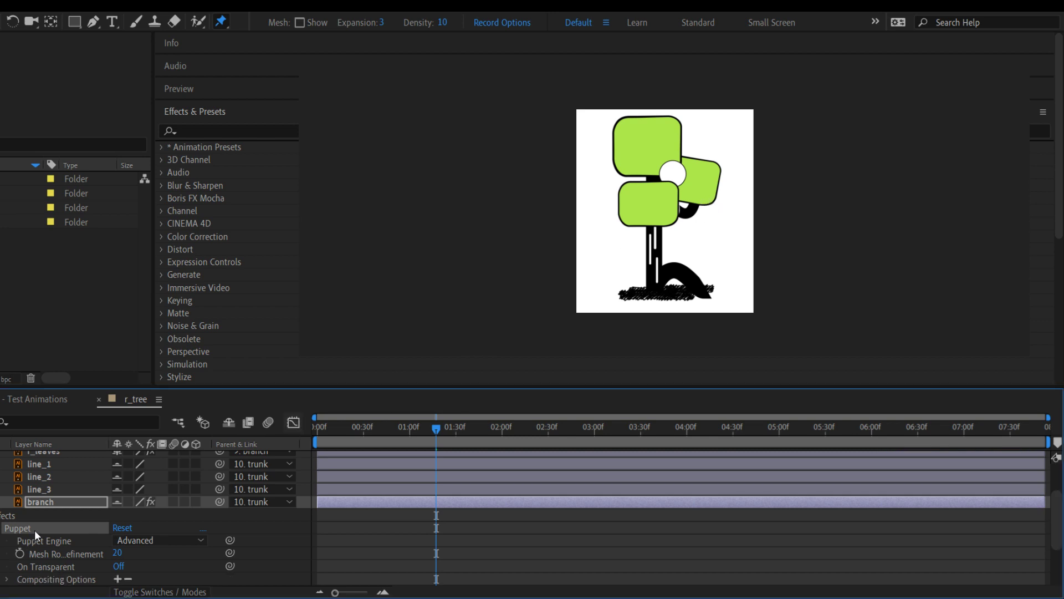
key(Delete)
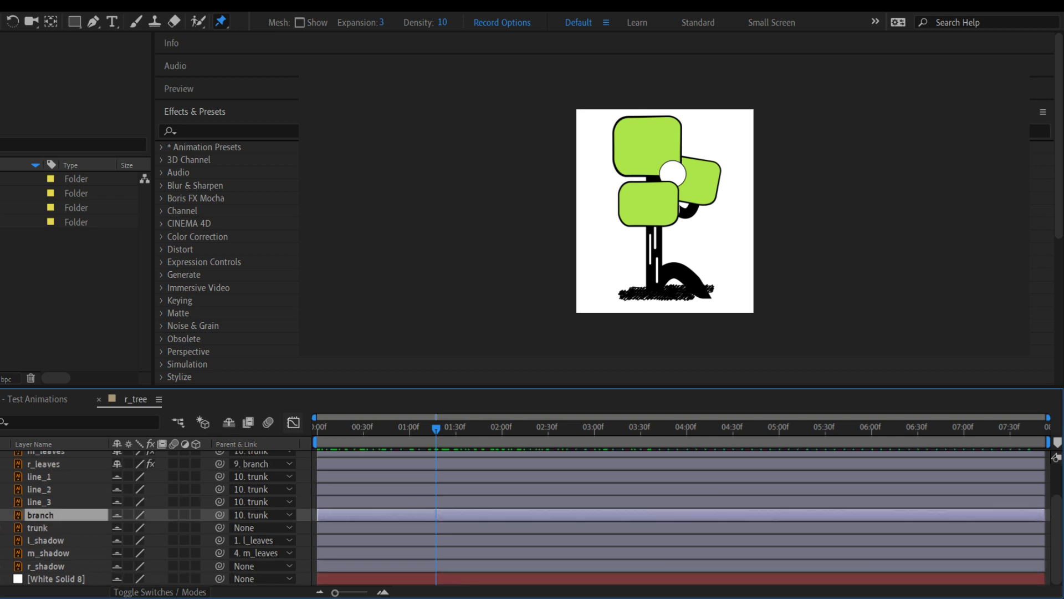
Hide the shy layers and place three Puppet pins on r_leaves: two near its outer corners and one near the balloon
scroll(87, 549, up, 2)
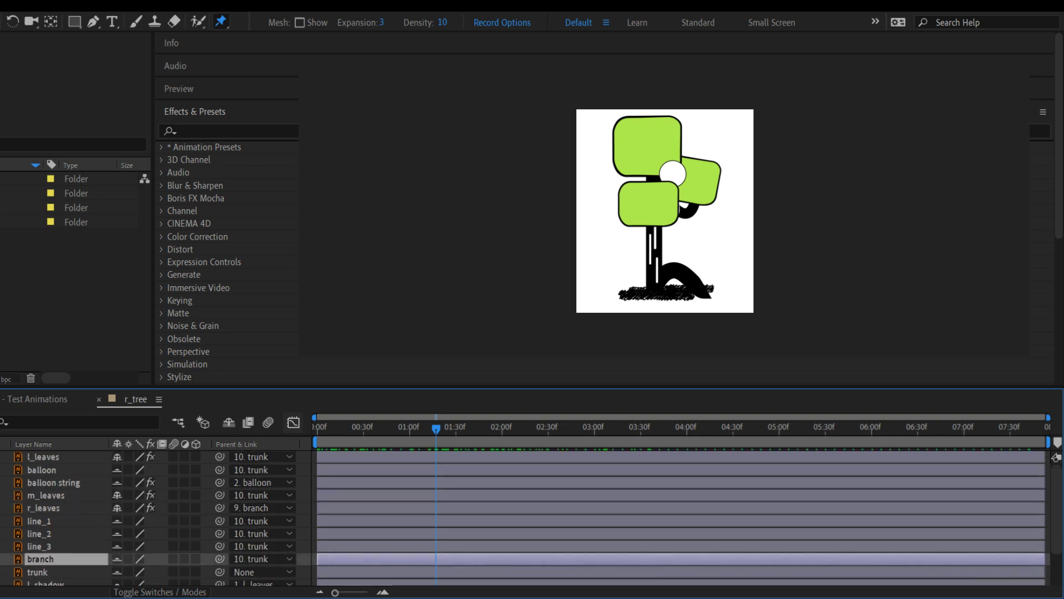
click(37, 509)
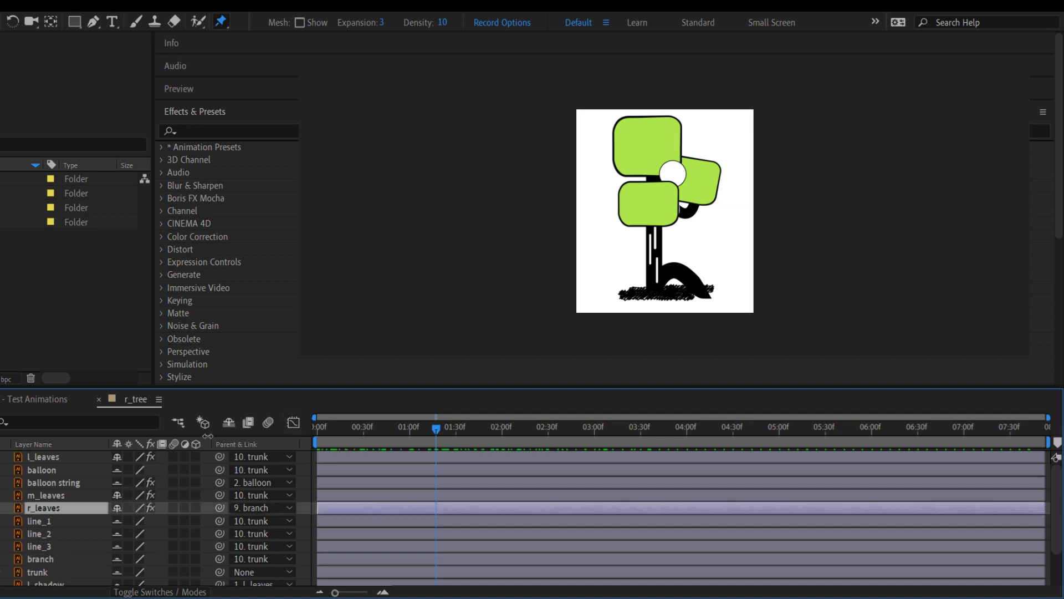
click(228, 424)
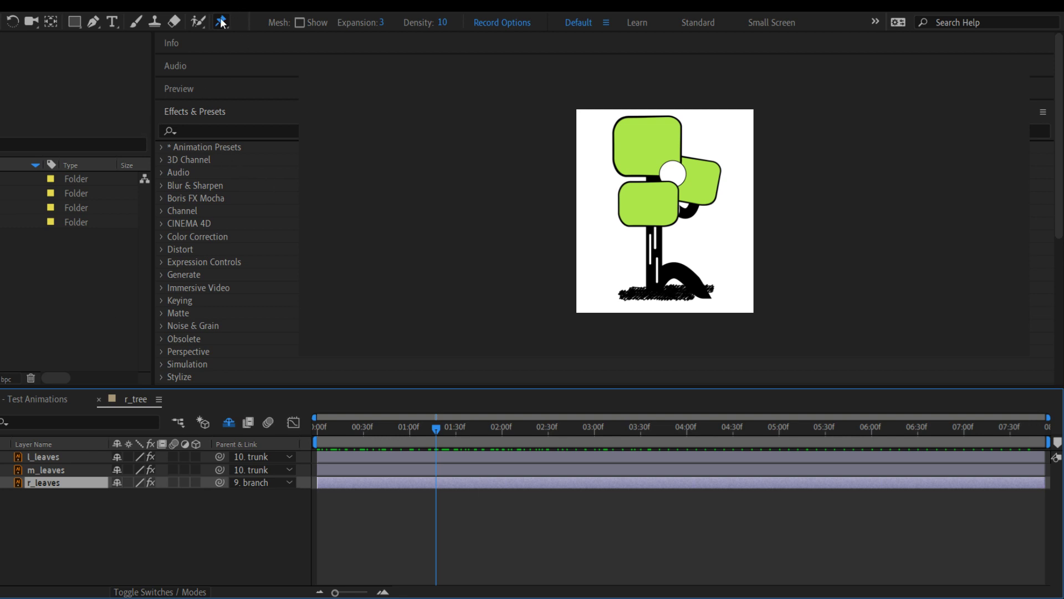
click(710, 198)
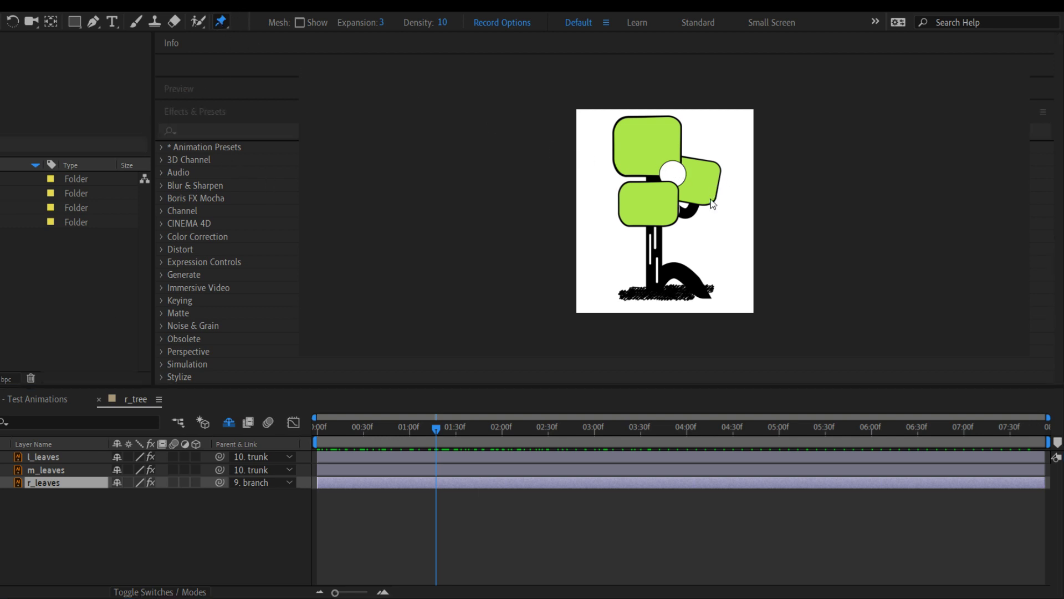
click(716, 168)
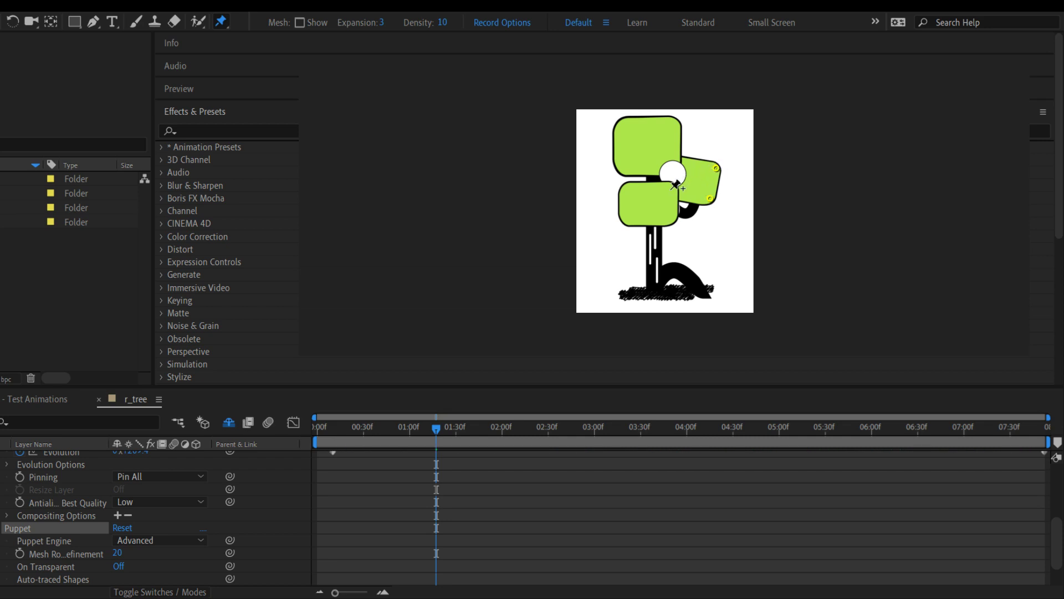
click(692, 177)
Examine the Turbulent Displace, Puppet and Transform properties of r_leaves, and collapse the layer
scroll(385, 532, up, 5)
scroll(386, 529, down, 5)
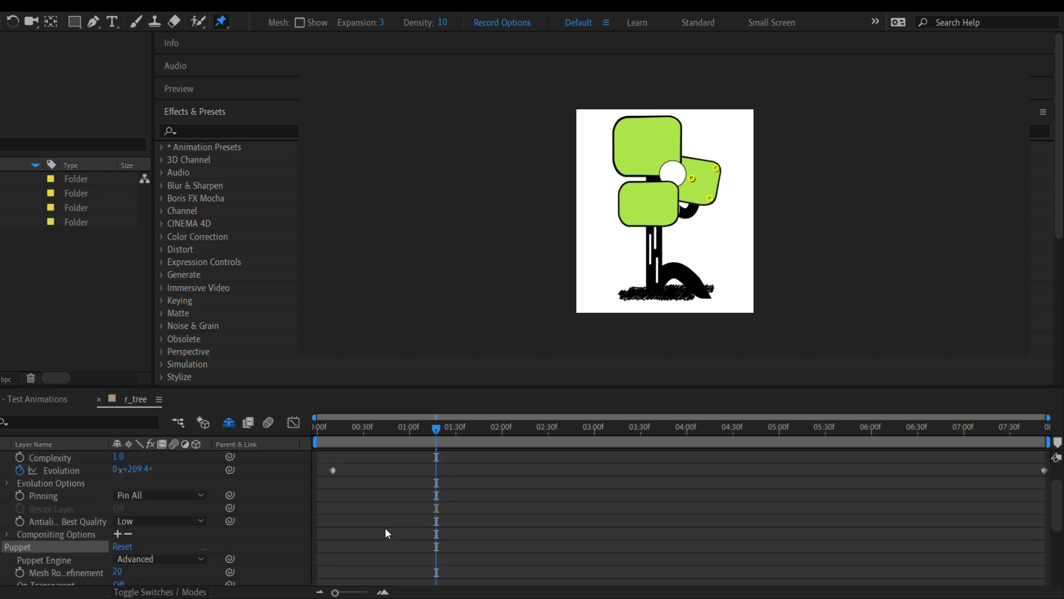
scroll(386, 529, up, 4)
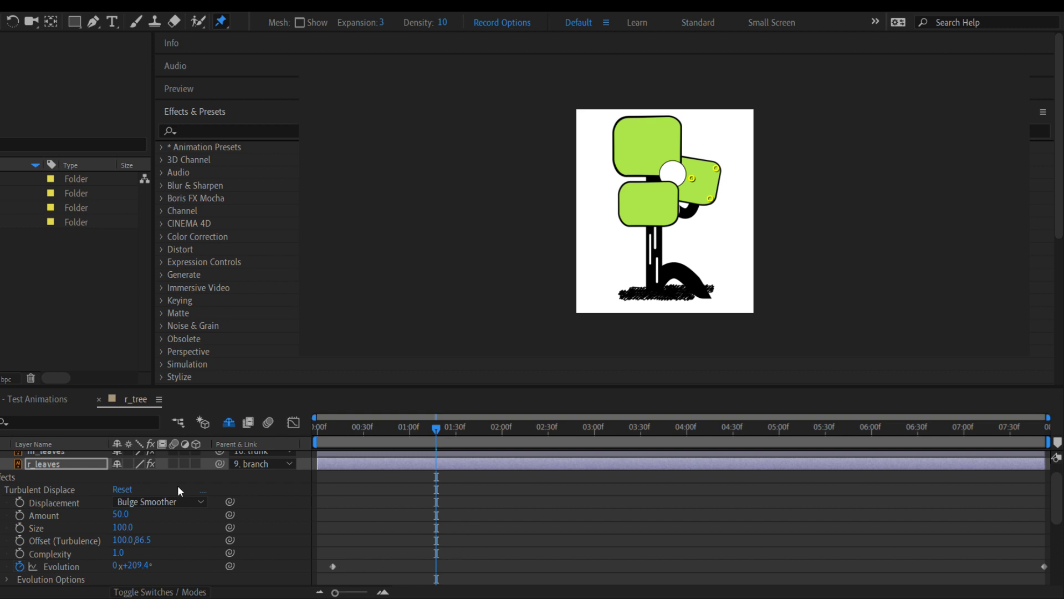
click(2, 489)
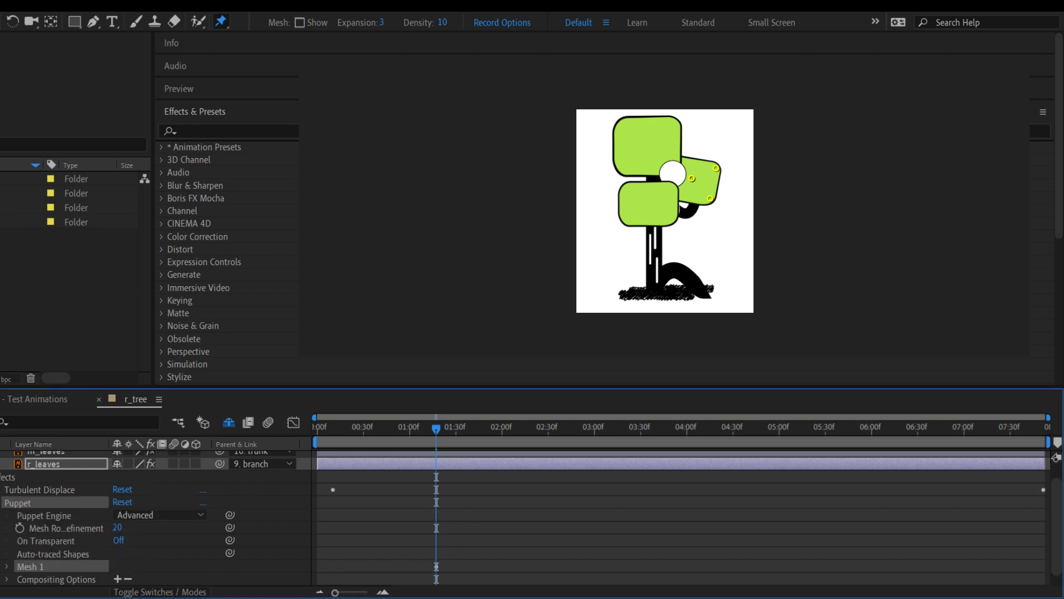
click(1, 476)
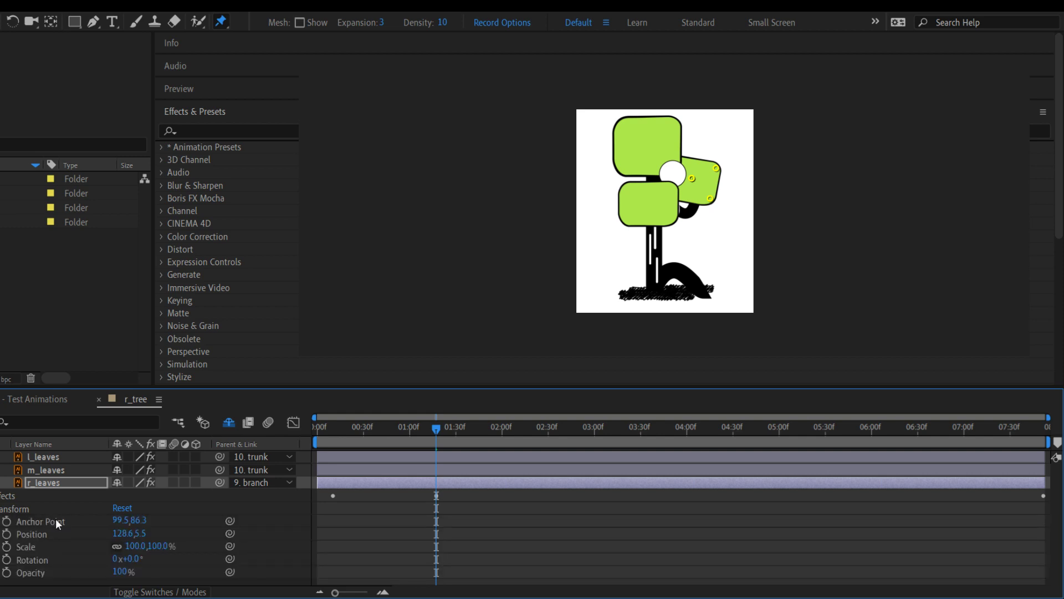
click(0, 508)
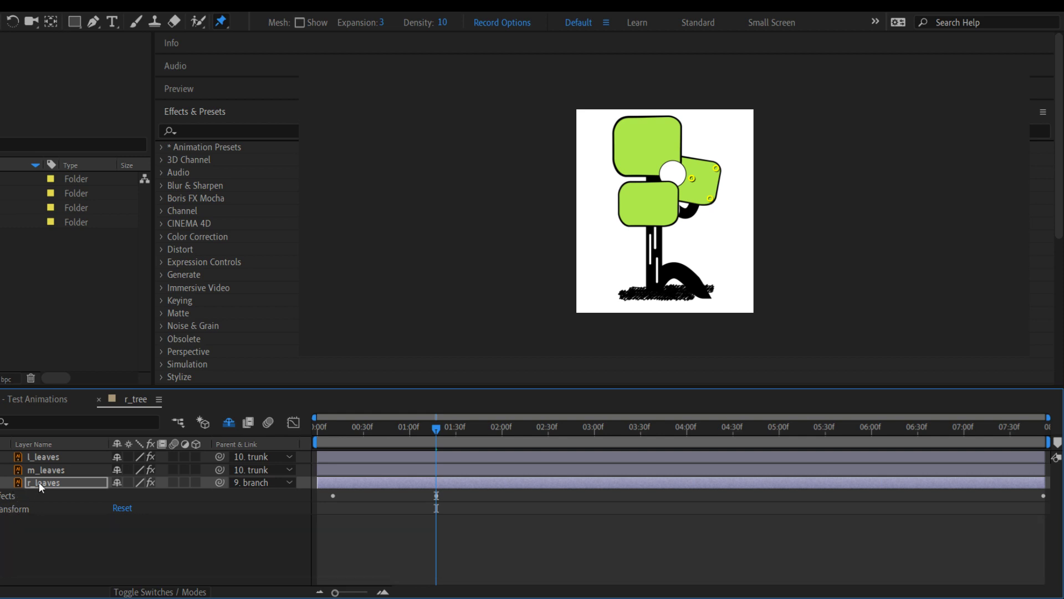
click(39, 482)
key(e)
click(7, 509)
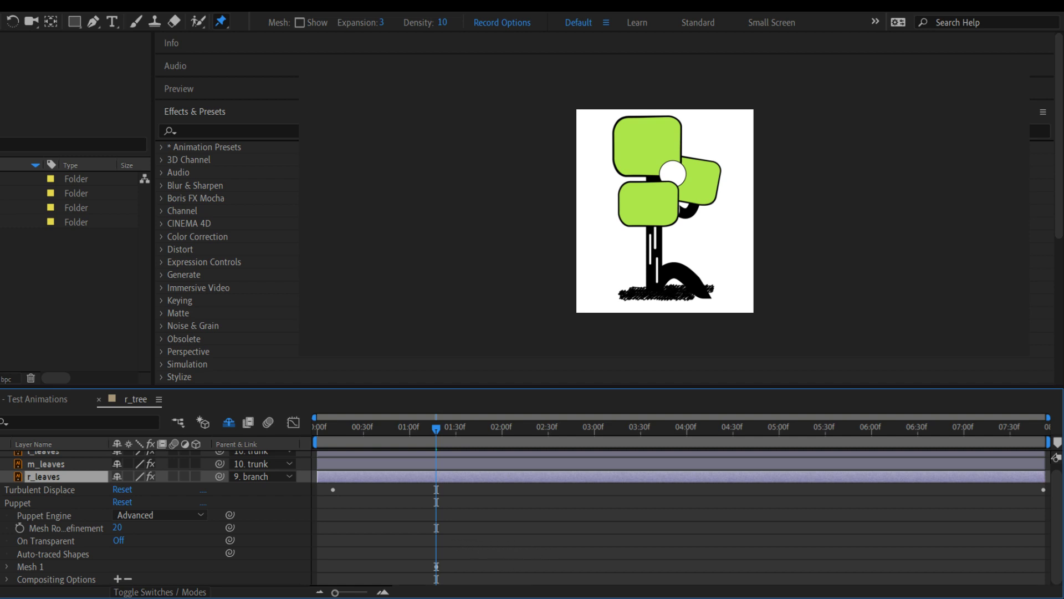
click(7, 476)
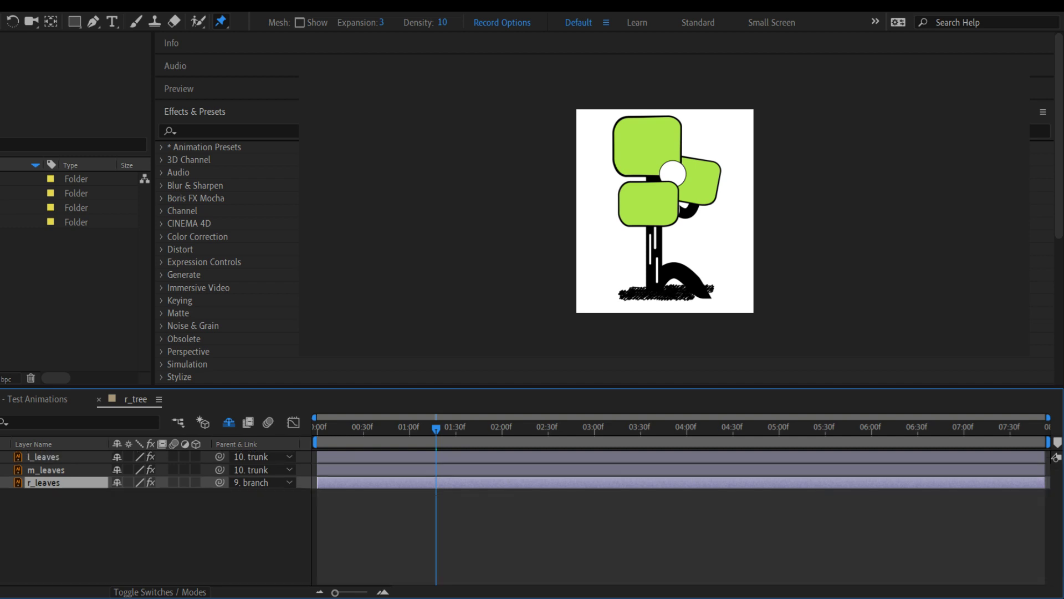
Turn off the branch layer's shy setting so it stays listed with the leaves while the shy layers are hidden
click(230, 422)
scroll(73, 522, down, 2)
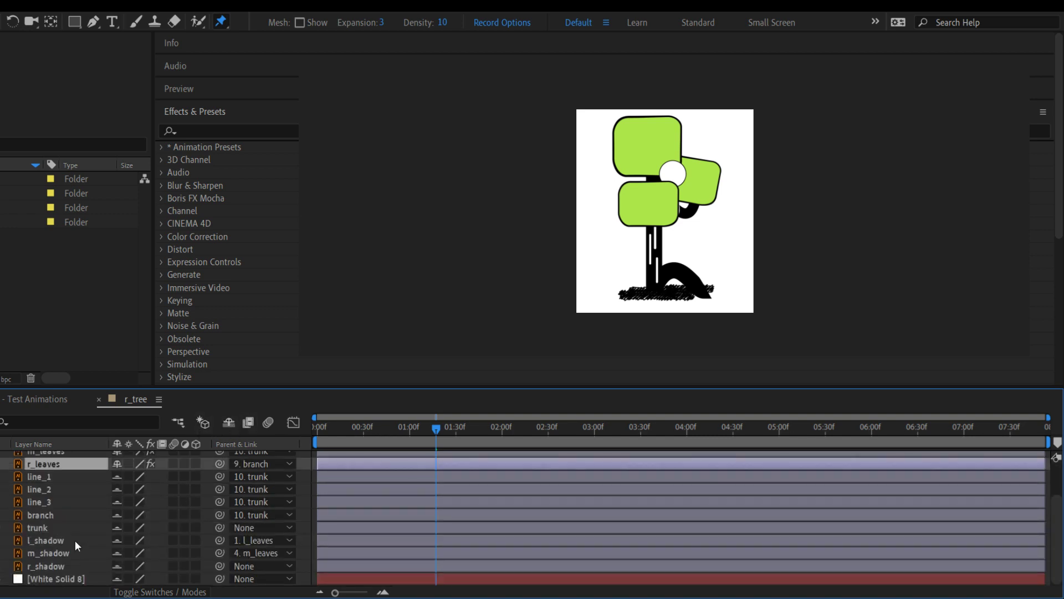
click(119, 515)
click(229, 423)
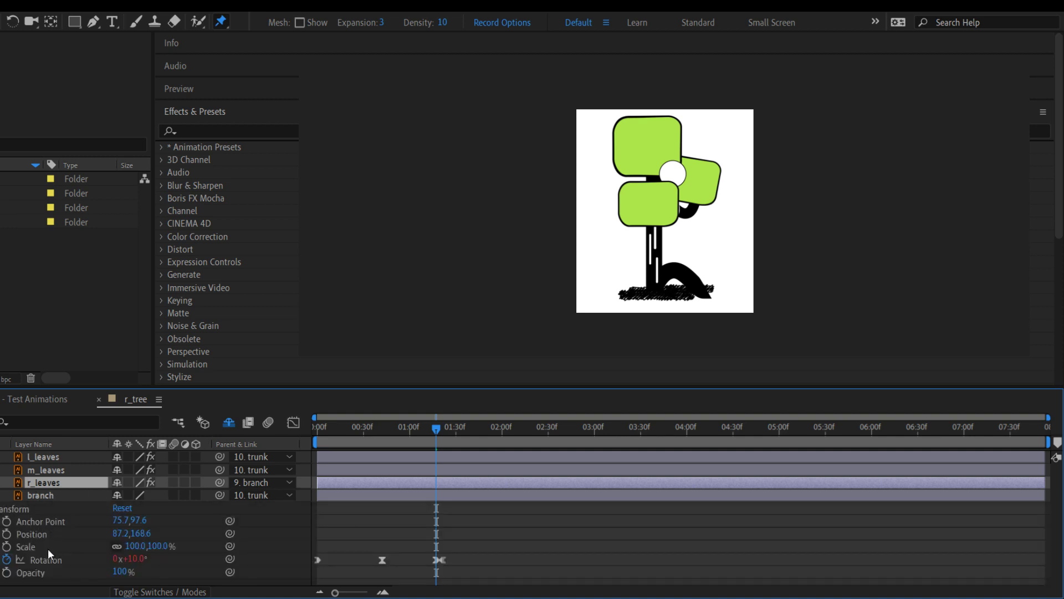
Add the expression wiggle(freq, amp, octaves = 1, amp_mult = .5, t = time) to the branch's Rotation
click(133, 559)
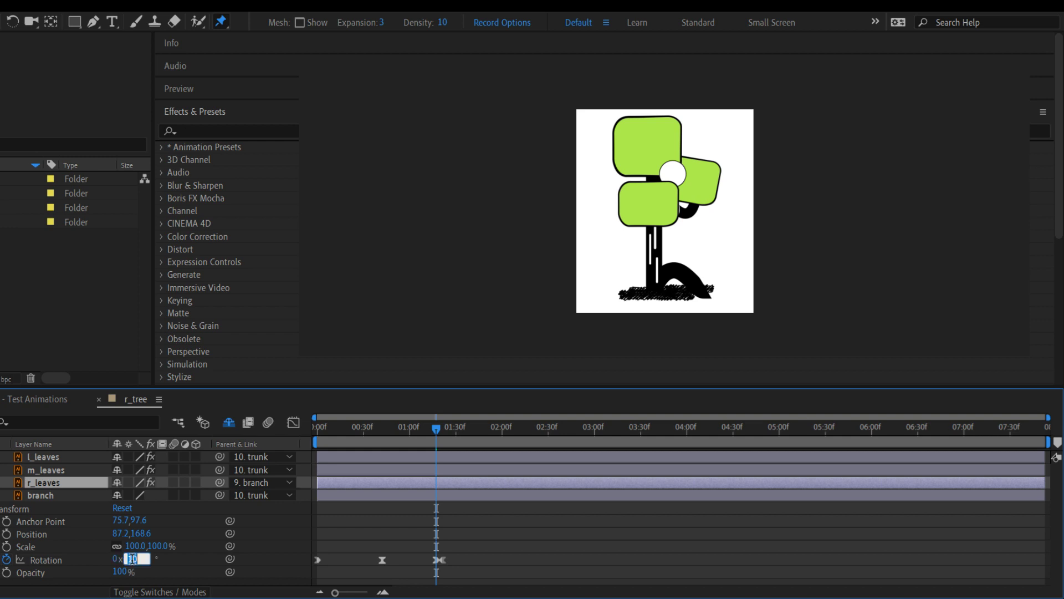
alt+click(6, 560)
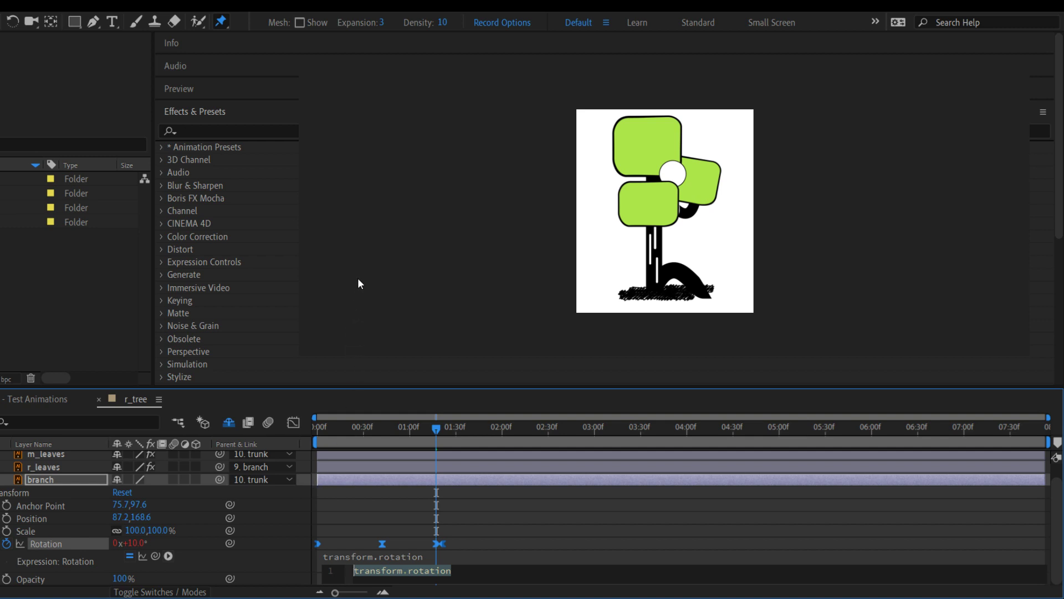
text(wiggle(freq, amp, octaves = 1, amp_mult = .5, t = time))
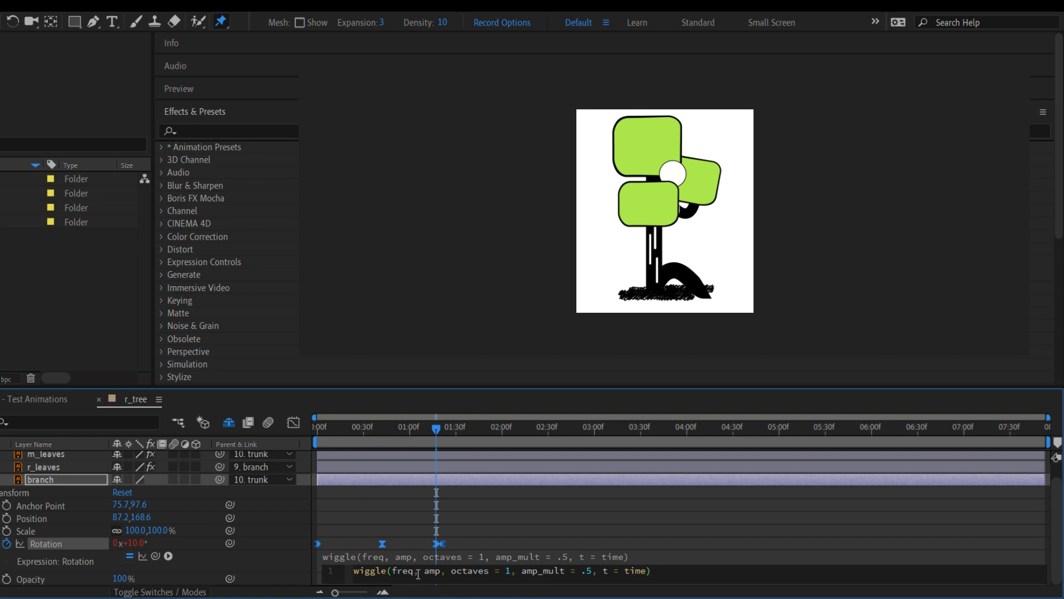
click(381, 436)
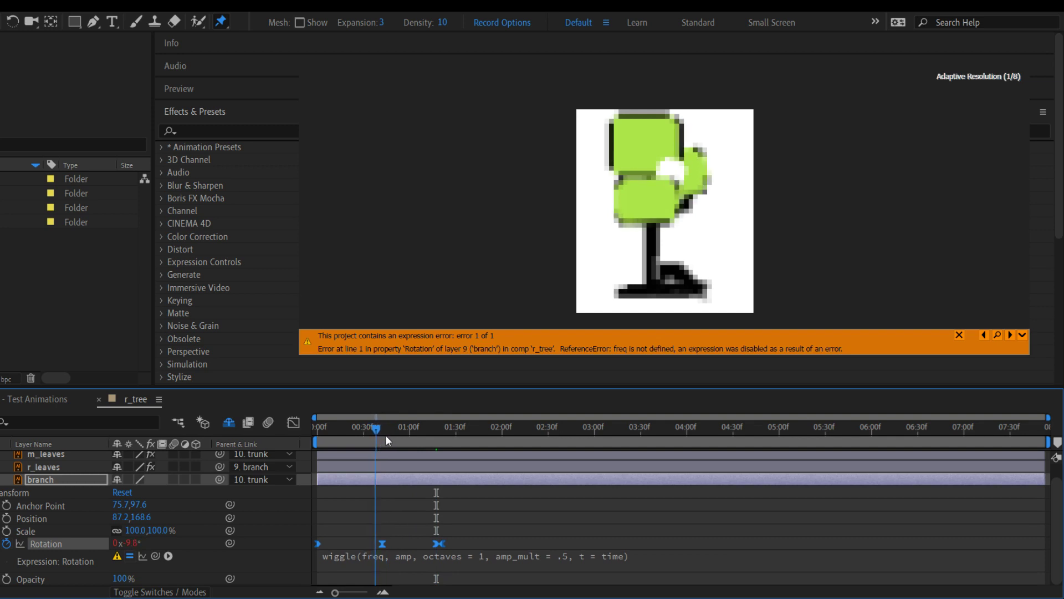
mouse_move(386, 436)
mouse_down()
mouse_move(586, 434)
mouse_move(376, 454)
mouse_up()
Insert the line freq = 5 above the wiggle call in the branch's Rotation expression
click(389, 559)
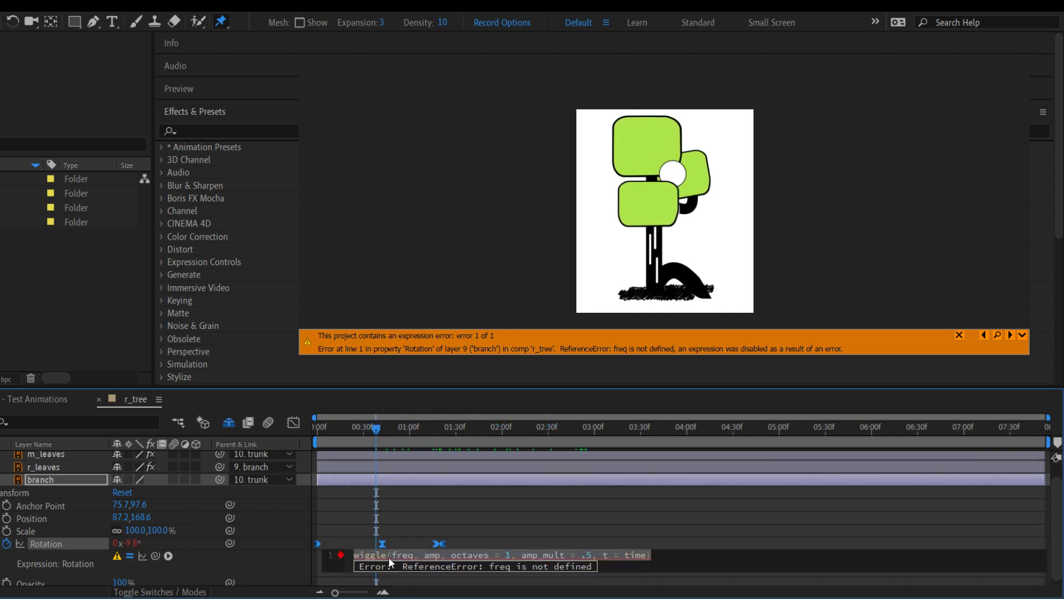
click(422, 555)
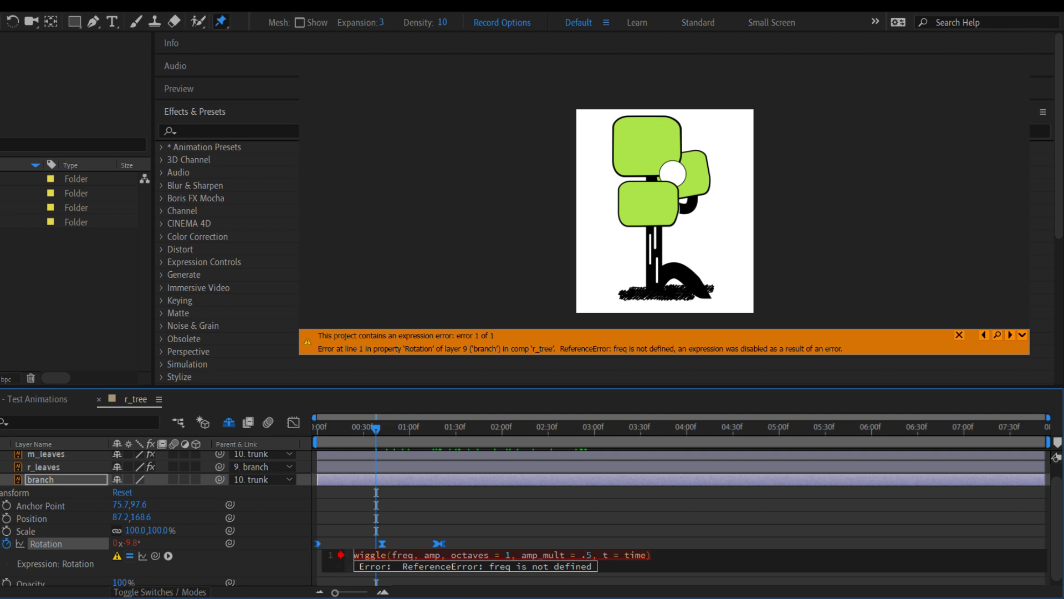
click(354, 554)
key(Return)
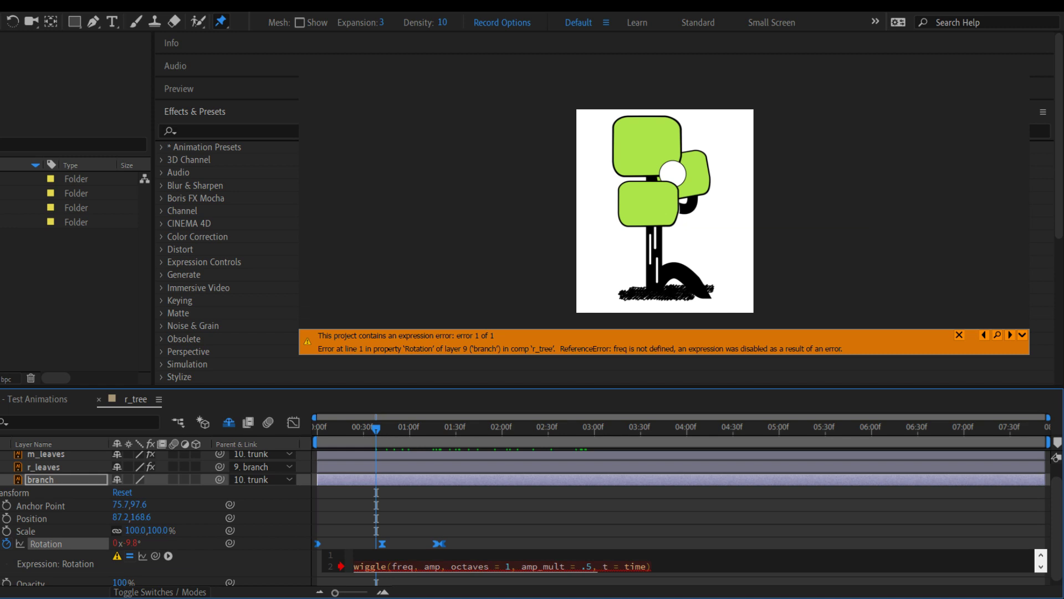
text(freq = 5)
click(694, 562)
click(554, 566)
key(BackSpace)
key(BackSpace)
click(674, 569)
click(416, 557)
Play the r_tree composition from the first frame to check the branch's wiggle expression
drag(373, 427, 319, 435)
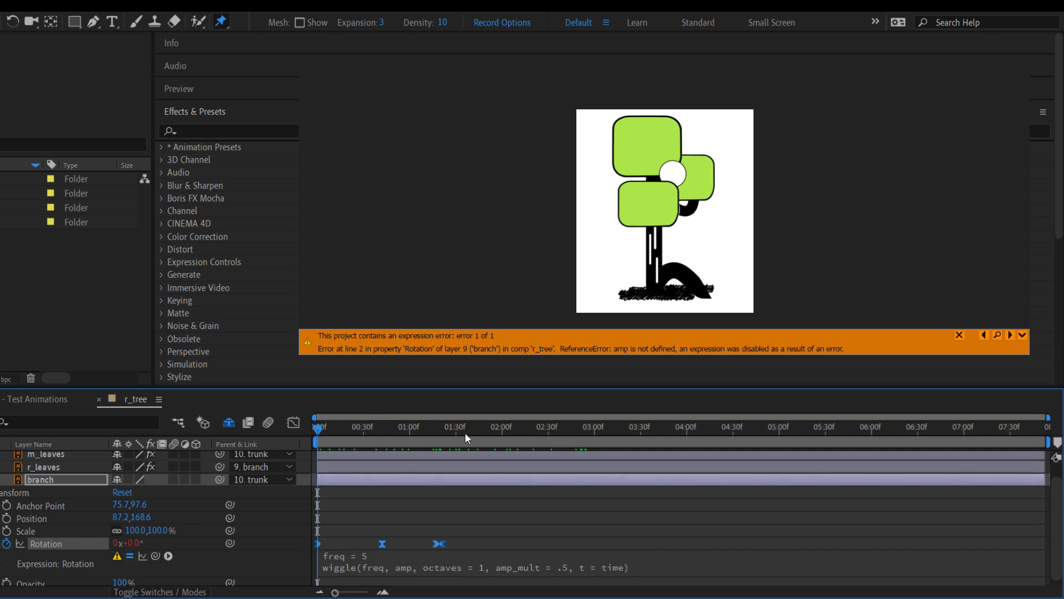
key(space)
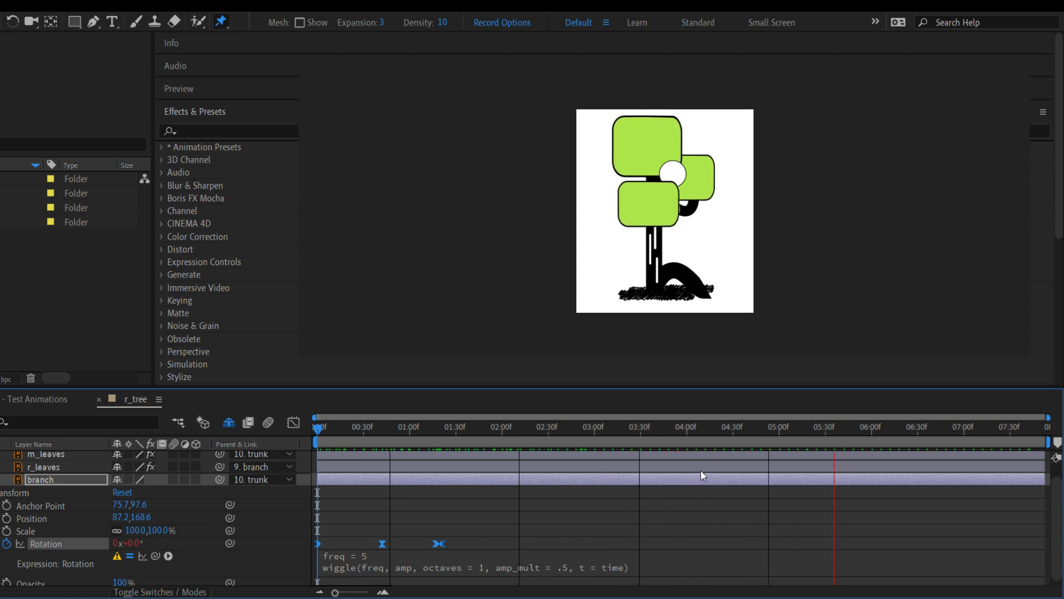
key(space)
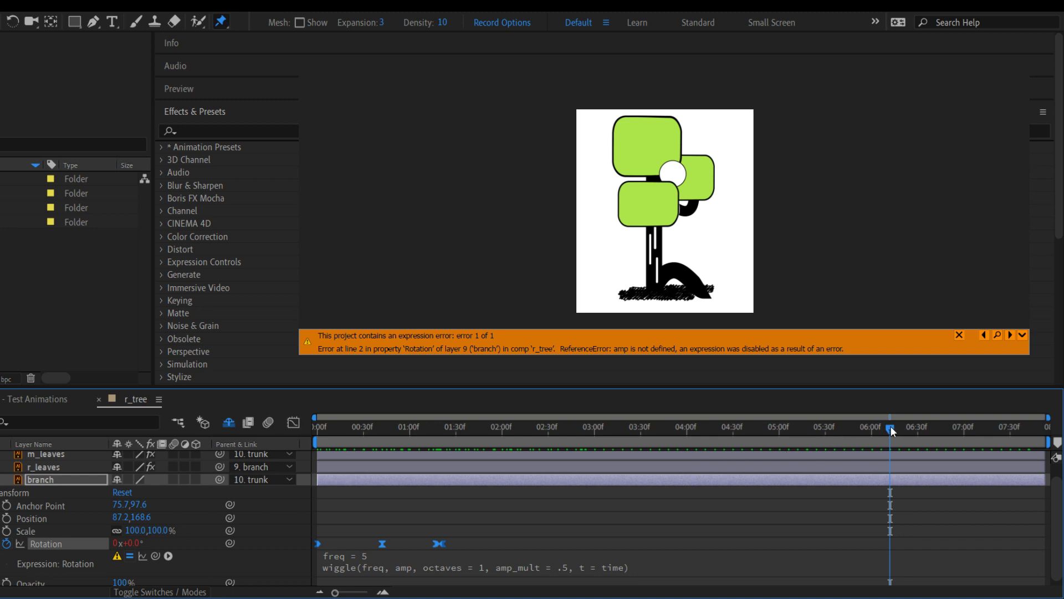
Set freq= 5 and amp =1 directly inside the wiggle call of the branch's Rotation expression
drag(890, 428, 454, 436)
click(453, 435)
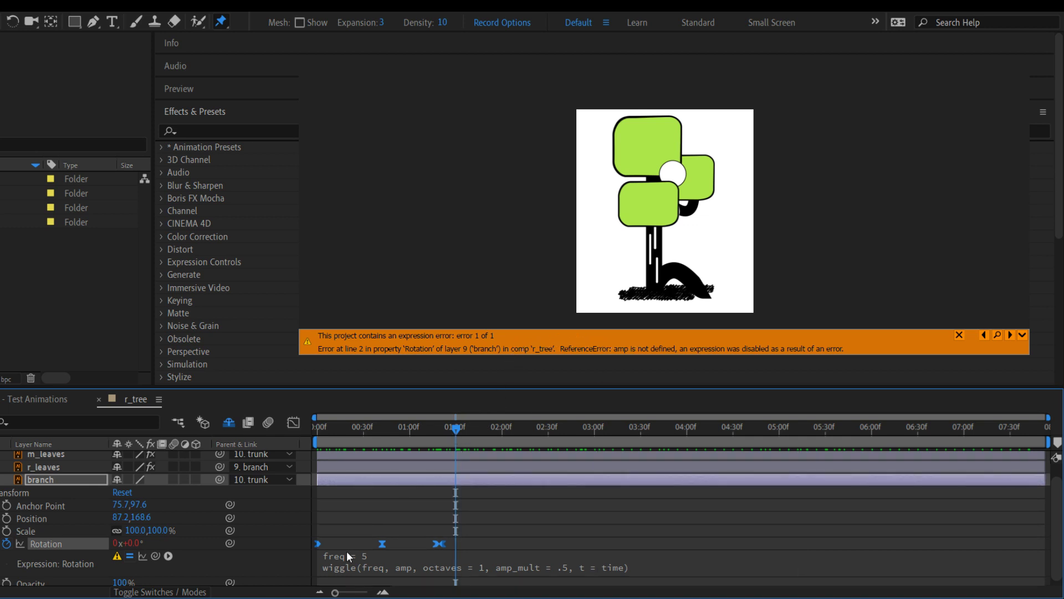
click(385, 561)
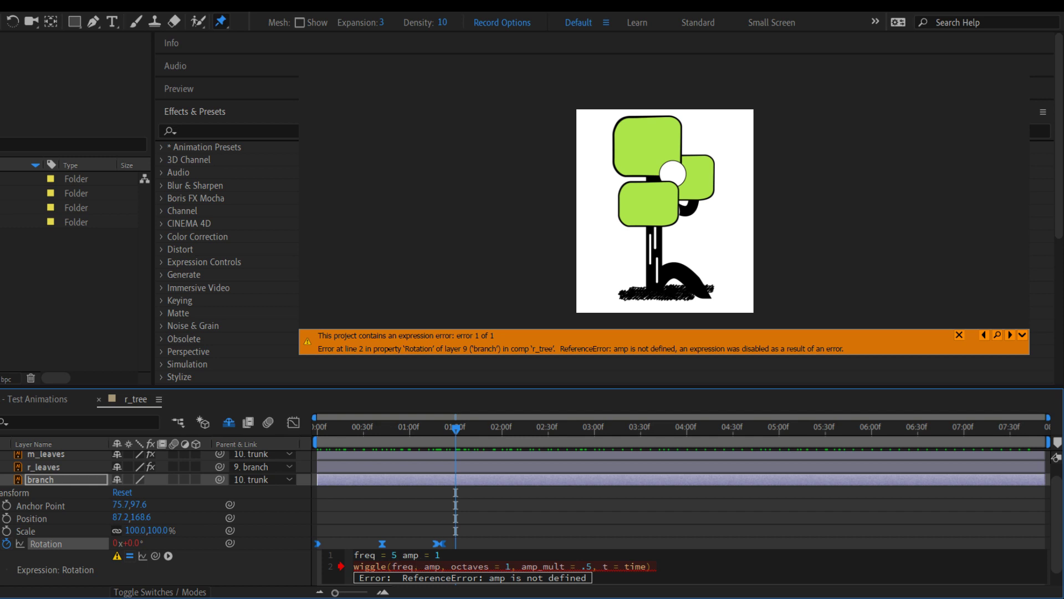
text(= )
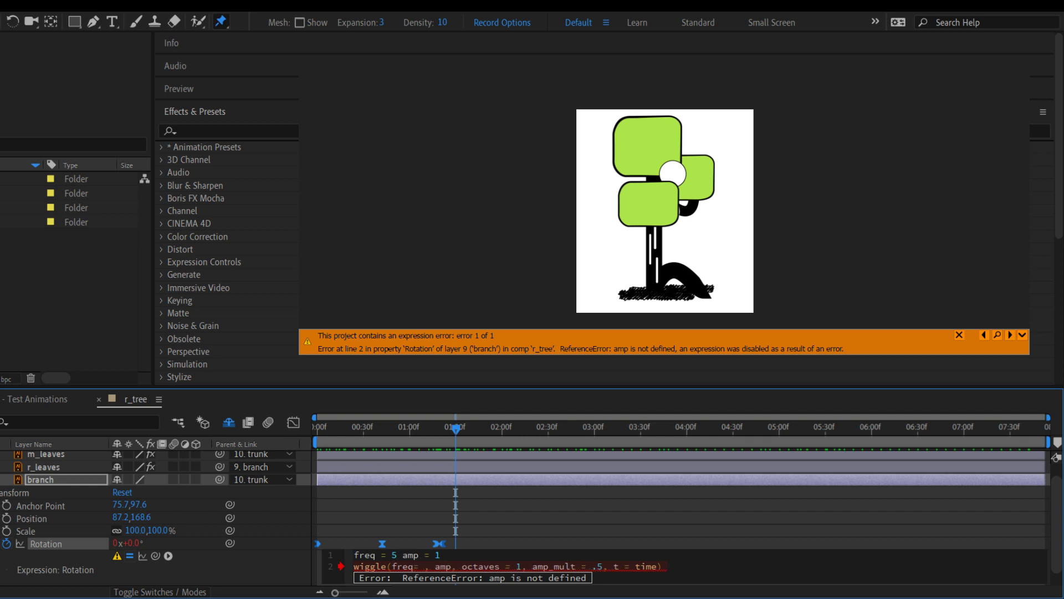
text(5,)
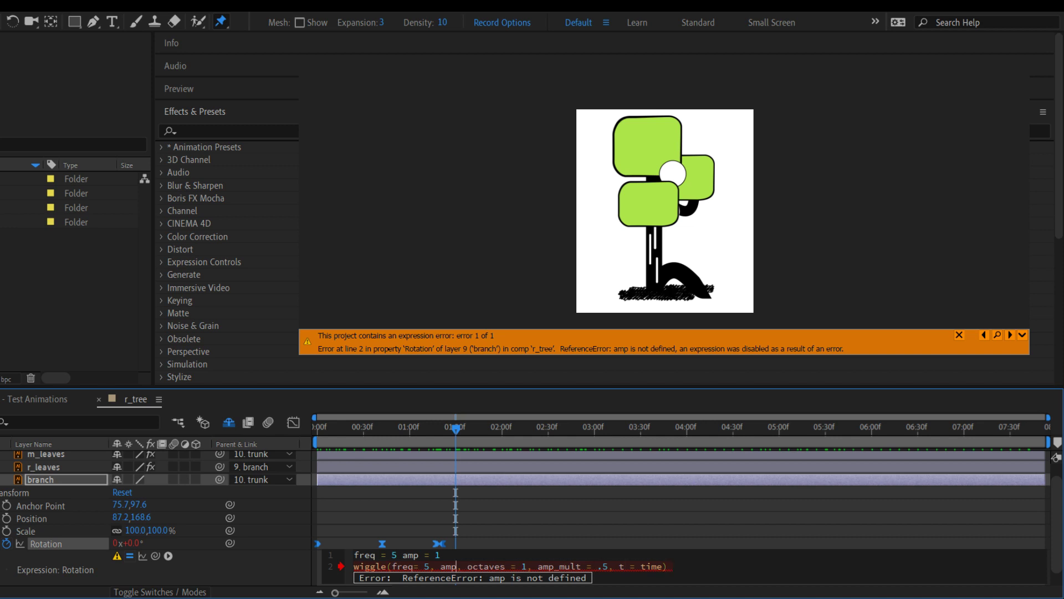
text( amp =1)
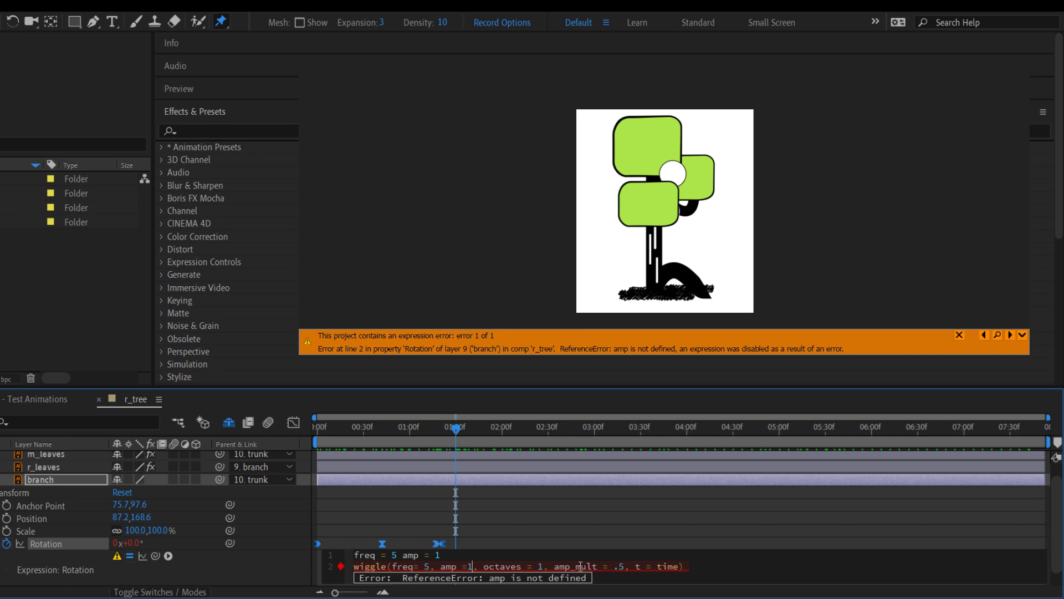
Delete the separate freq and amp line above the wiggle call and commit the branch's Rotation expression
drag(449, 553, 355, 553)
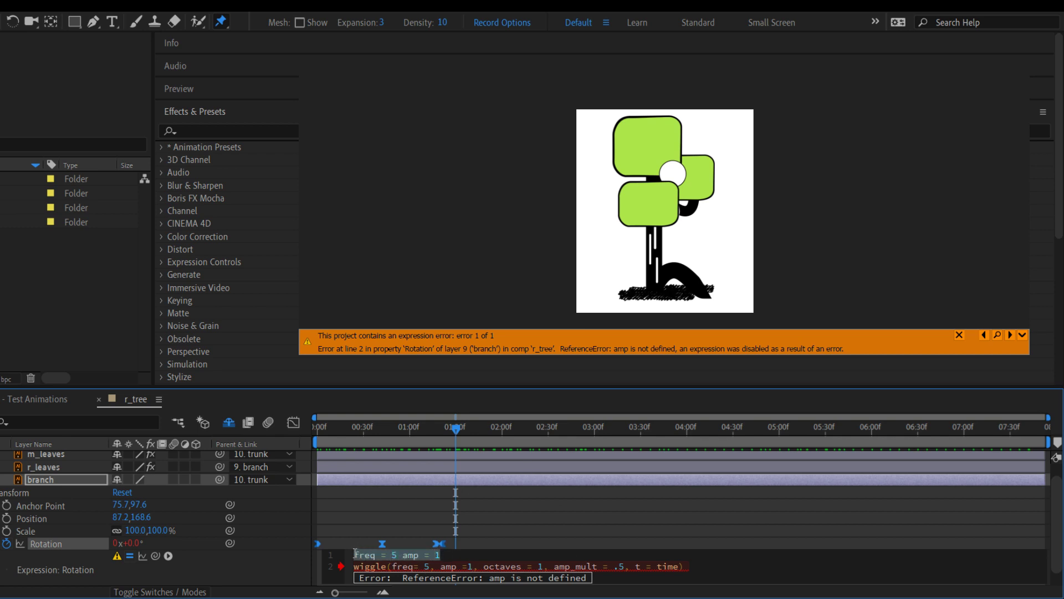
key(Delete)
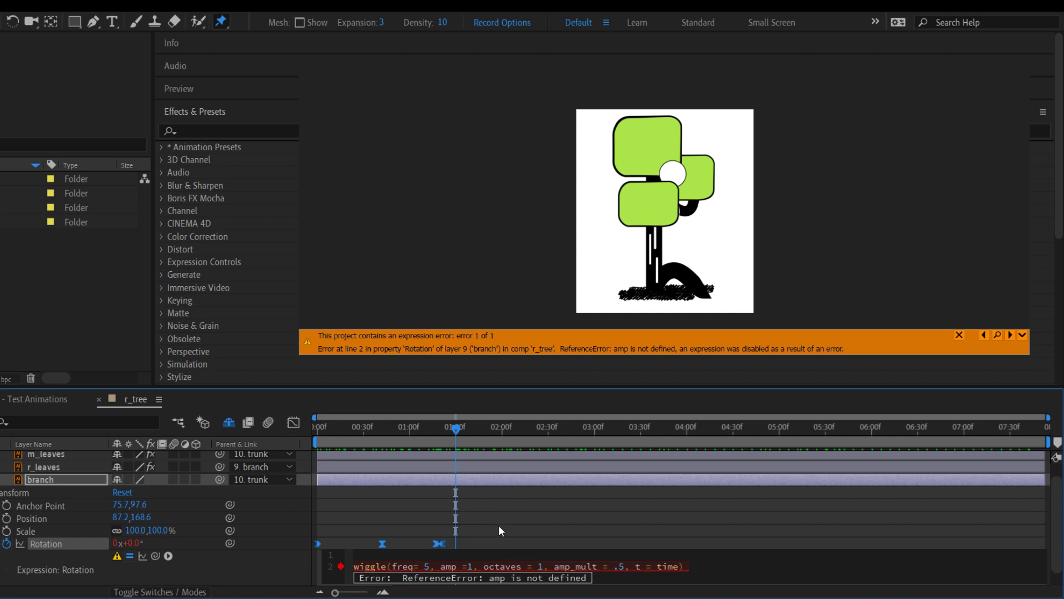
key(Delete)
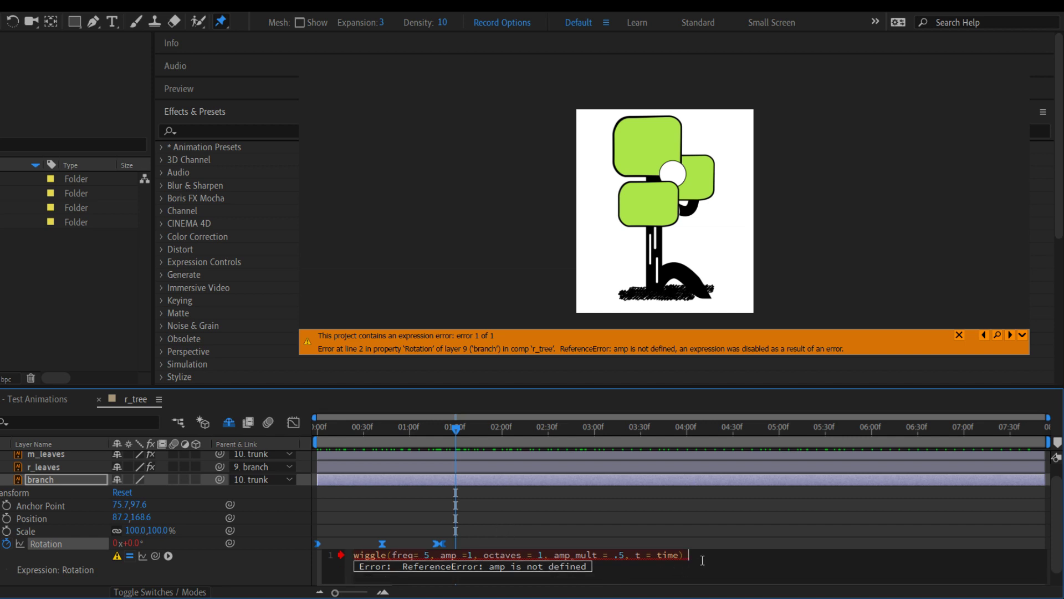
click(348, 366)
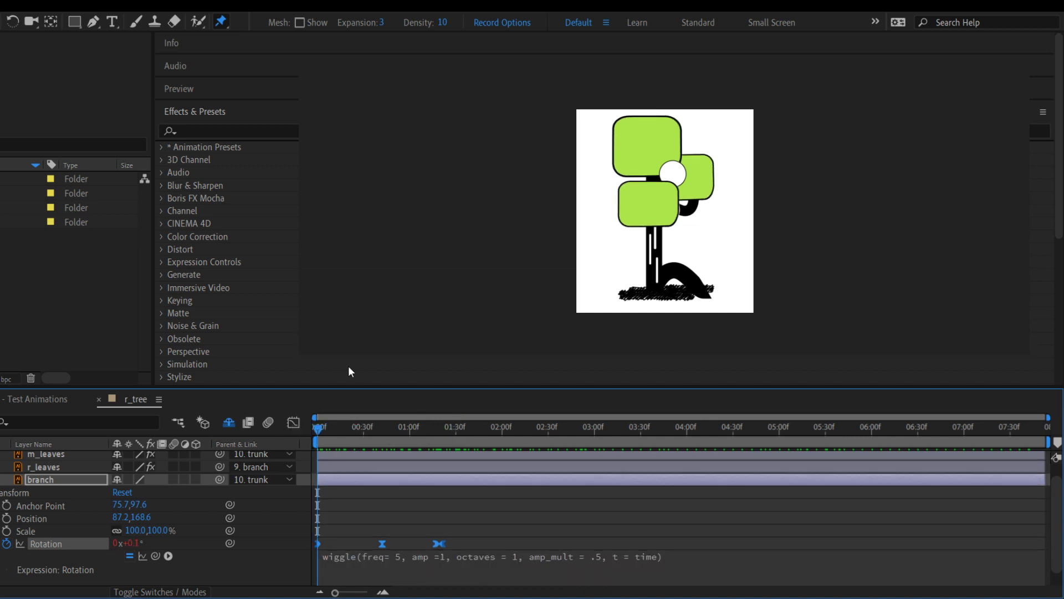
Play and scrub through the r_tree composition to check the branch's wiggle with the values inside the call
key(space)
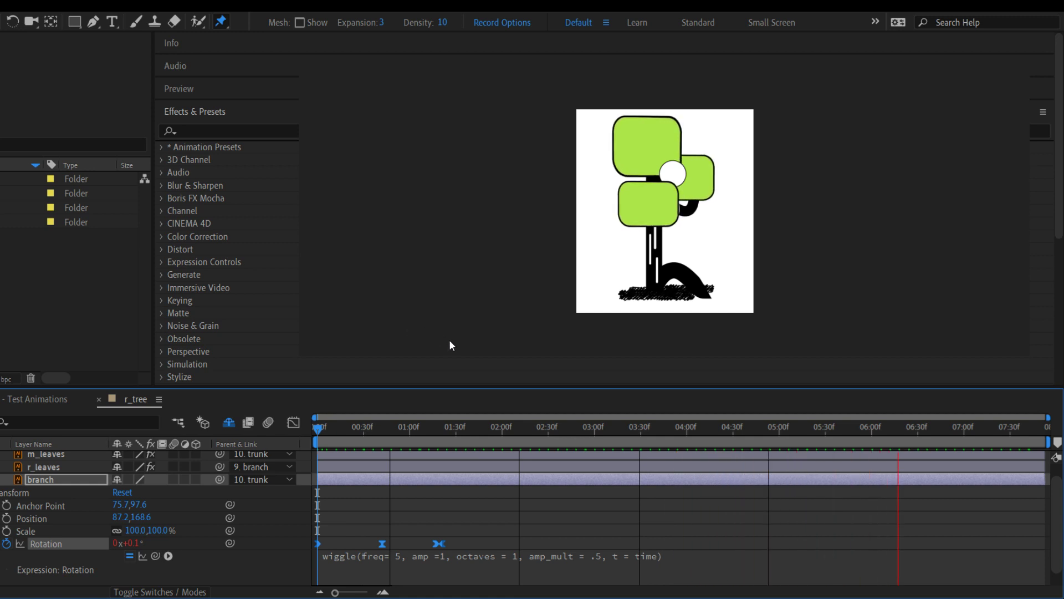
key(space)
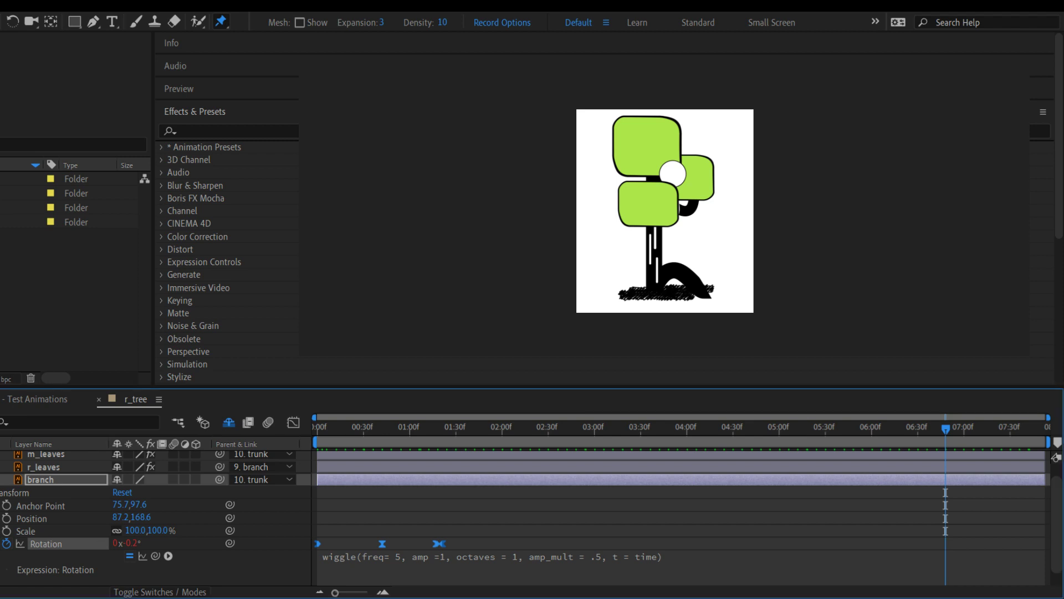
mouse_move(482, 426)
mouse_down()
mouse_move(438, 427)
mouse_move(488, 430)
mouse_up()
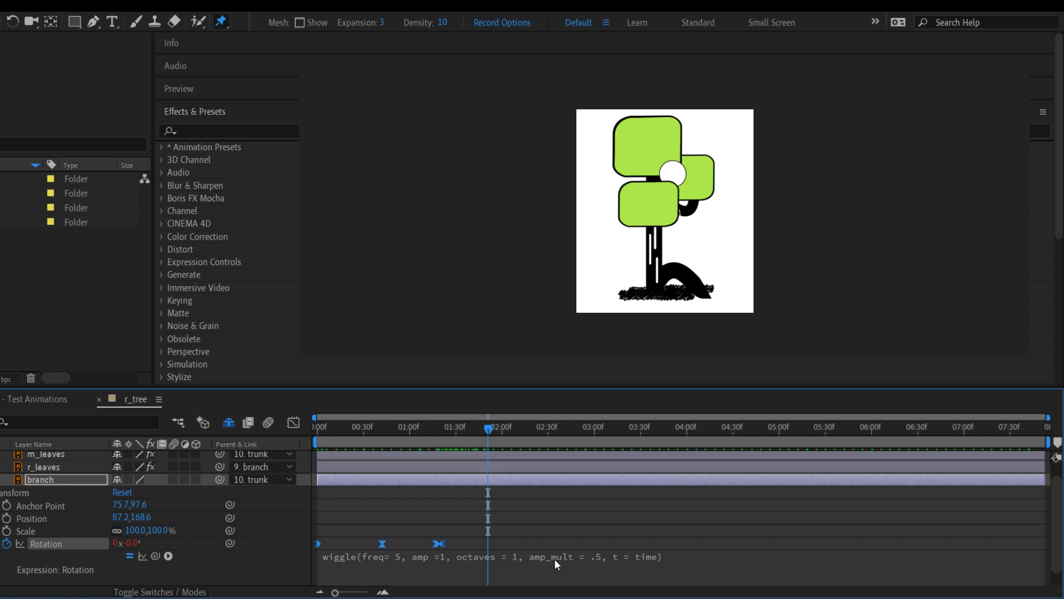
drag(491, 427, 607, 443)
Delete the branch's Rotation keyframes, undoing the accidental removal of the branch layer itself
key(Delete)
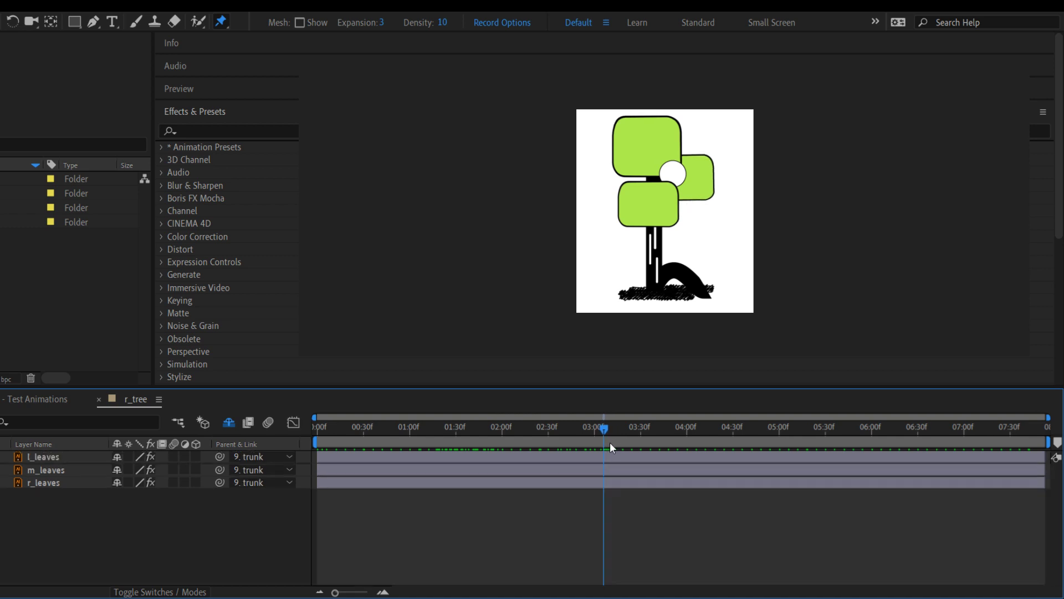
click(82, 482)
key(u)
key(u)
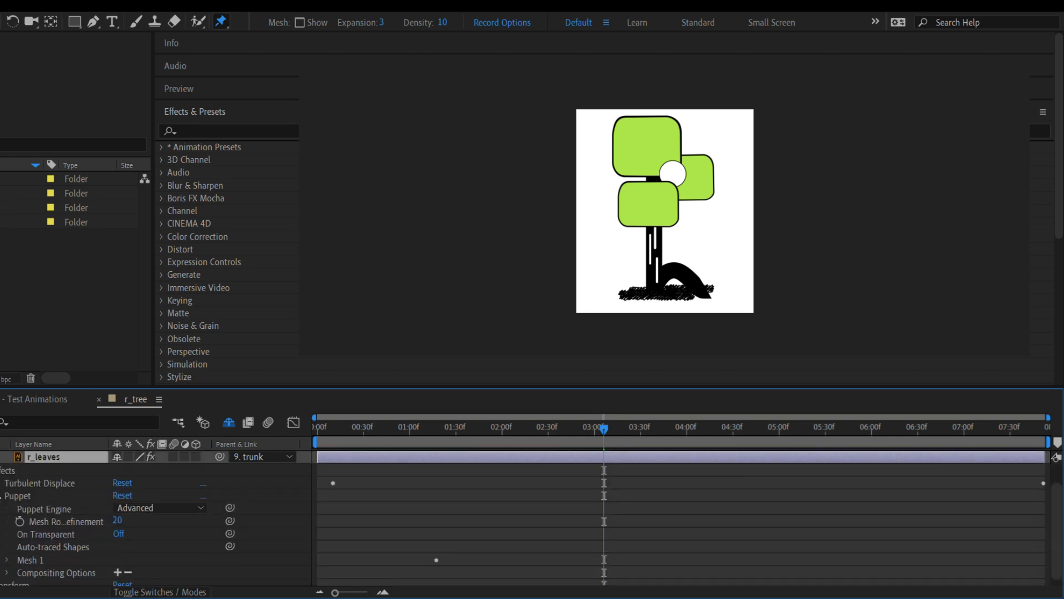
click(2, 495)
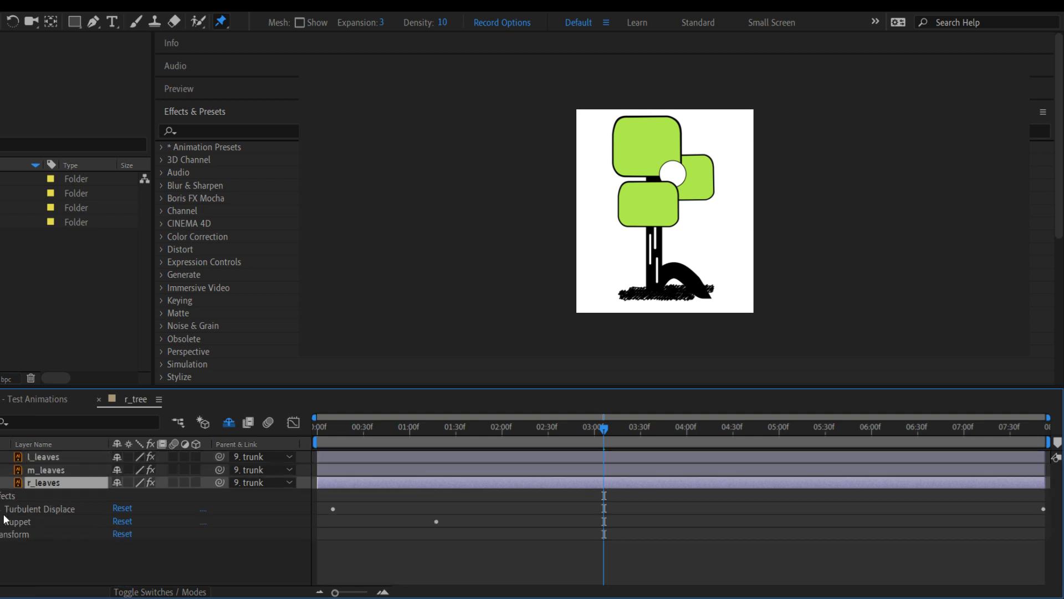
key(e)
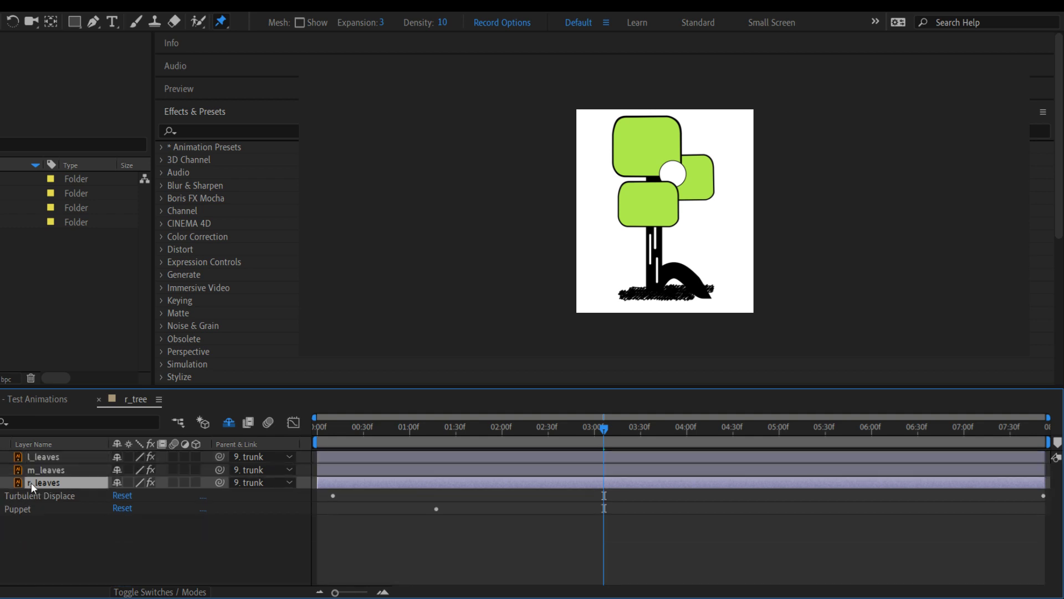
click(203, 422)
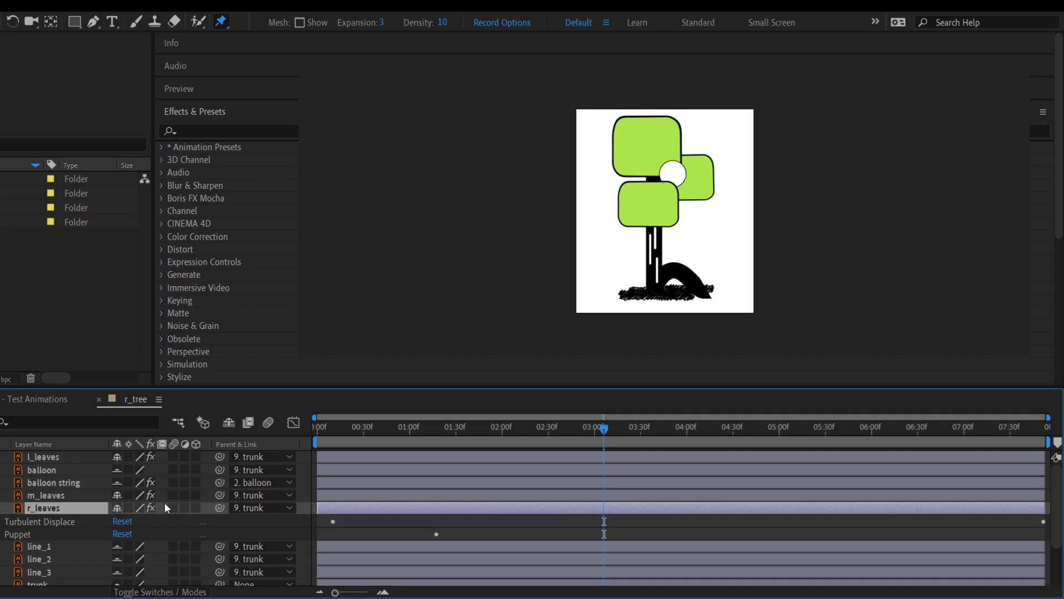
scroll(111, 546, down, 2)
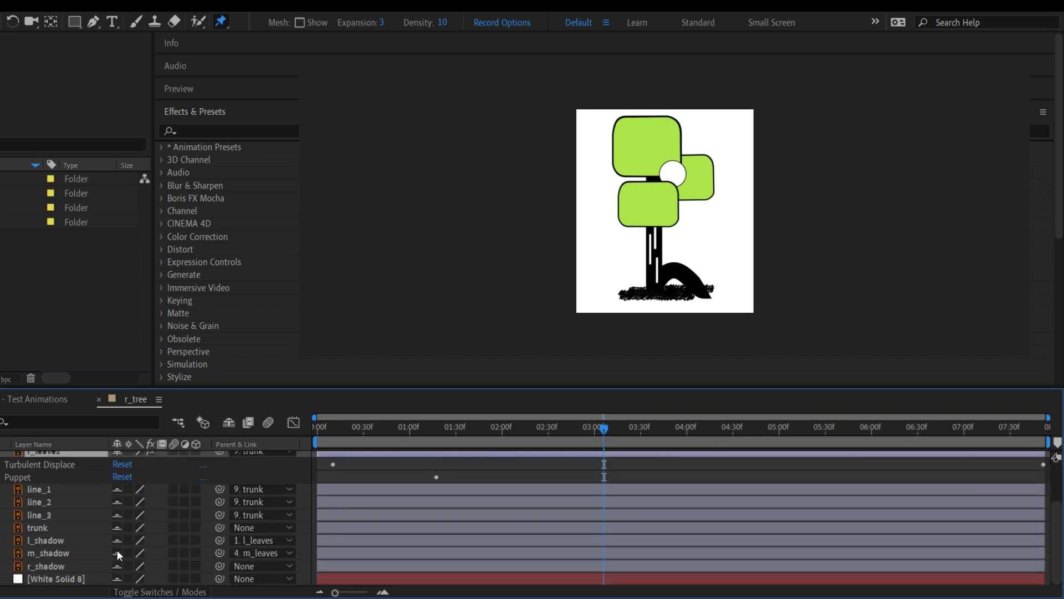
key(ctrl+z)
click(220, 524)
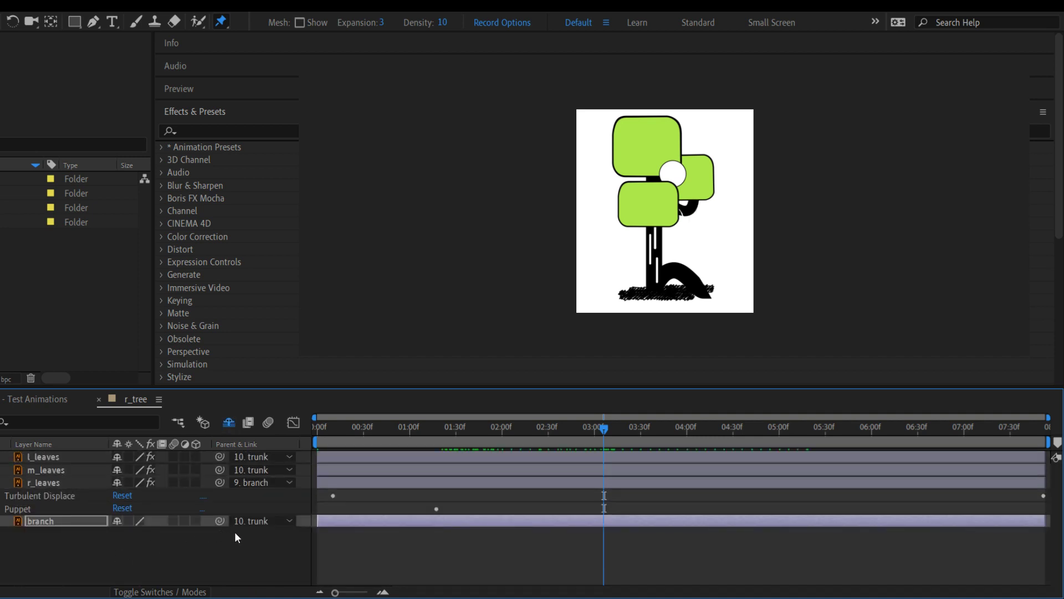
Remove the old wiggle expression from the branch's Rotation and start a fresh expression on that property
key(ctrl+grave)
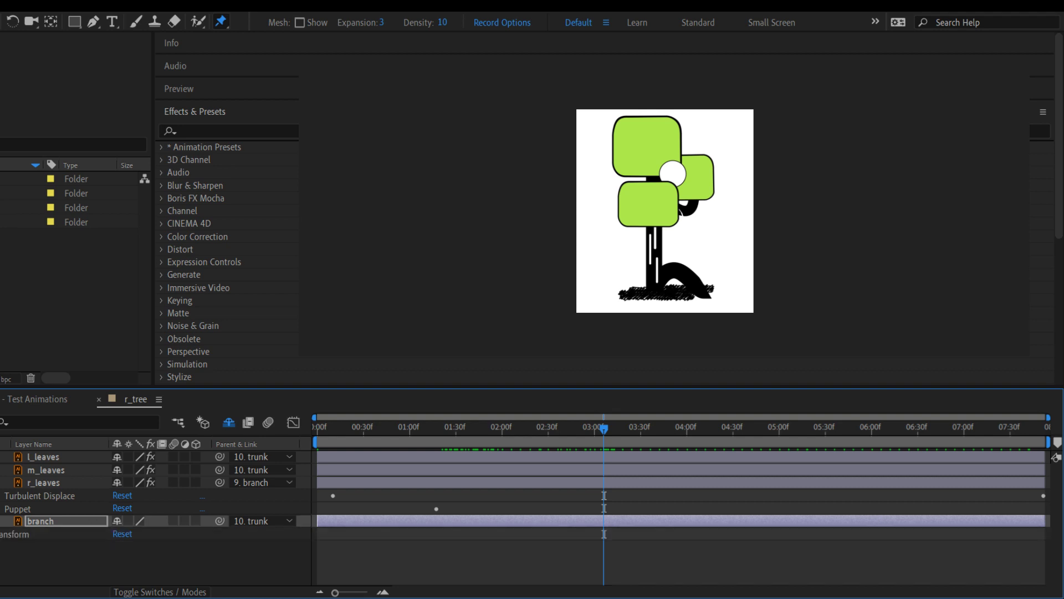
click(0, 534)
scroll(11, 548, down, 1)
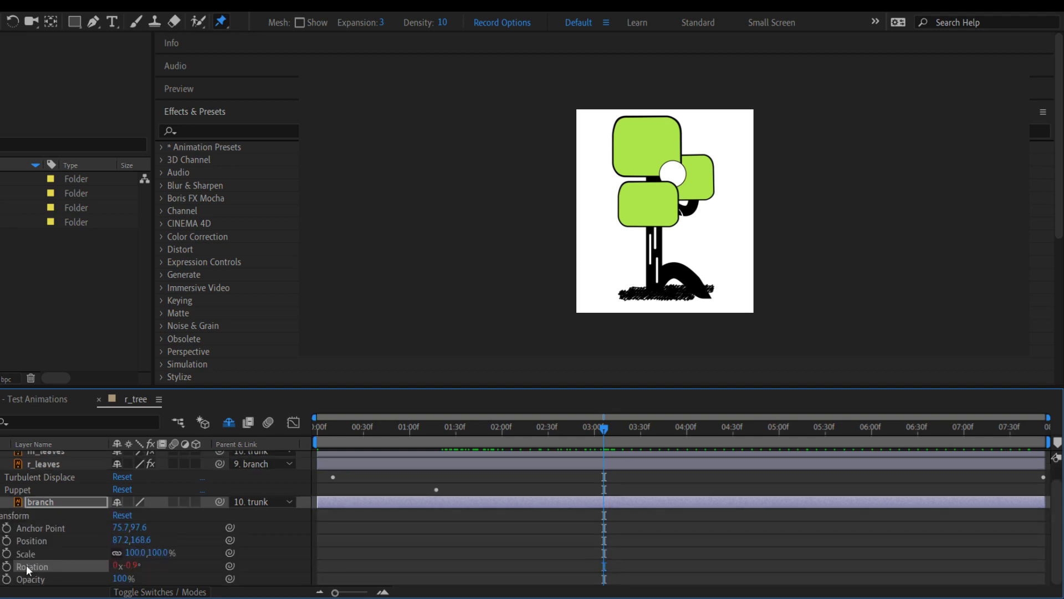
alt+click(8, 566)
alt+click(8, 566)
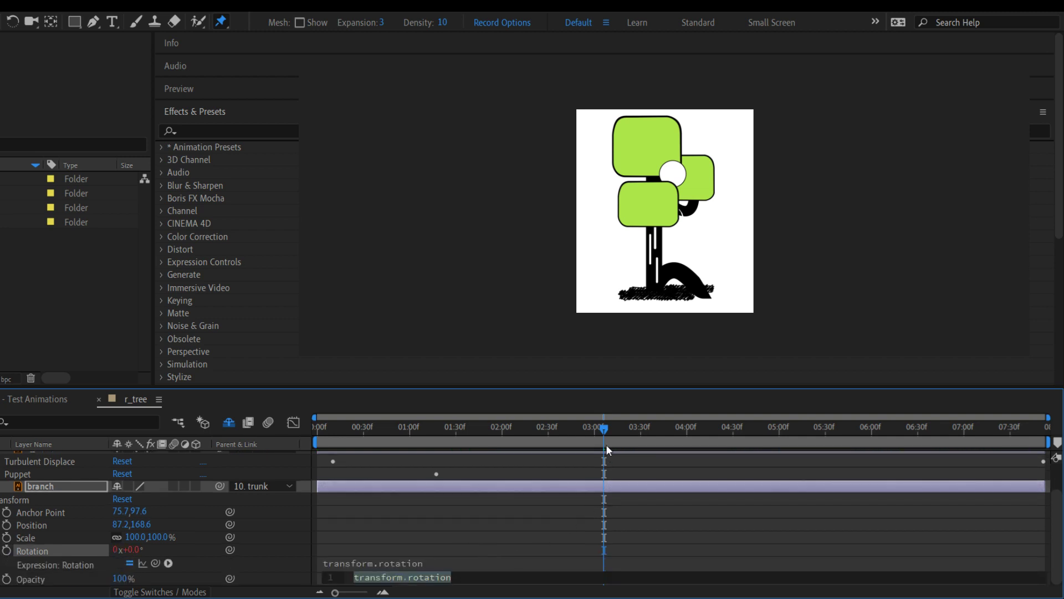
drag(608, 449, 323, 464)
click(322, 571)
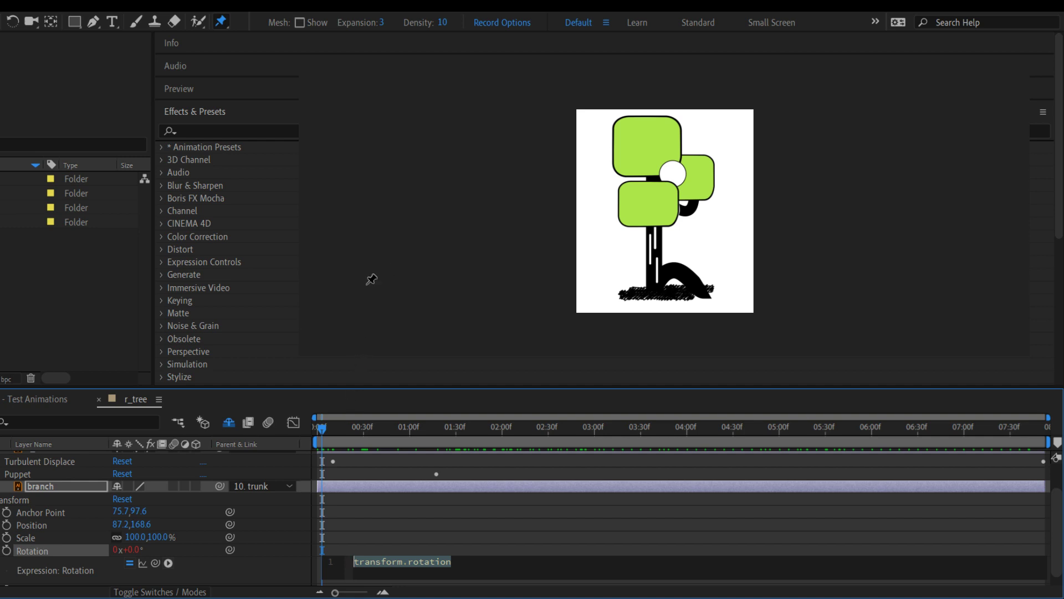
Enter wiggle(freq = 5, amp = 5, octaves = 1, amp_mult = .5, t = time) as the branch's Rotation expression
text(wiggle(freq, amp, octaves = 1, amp_mult = .5, t = time))
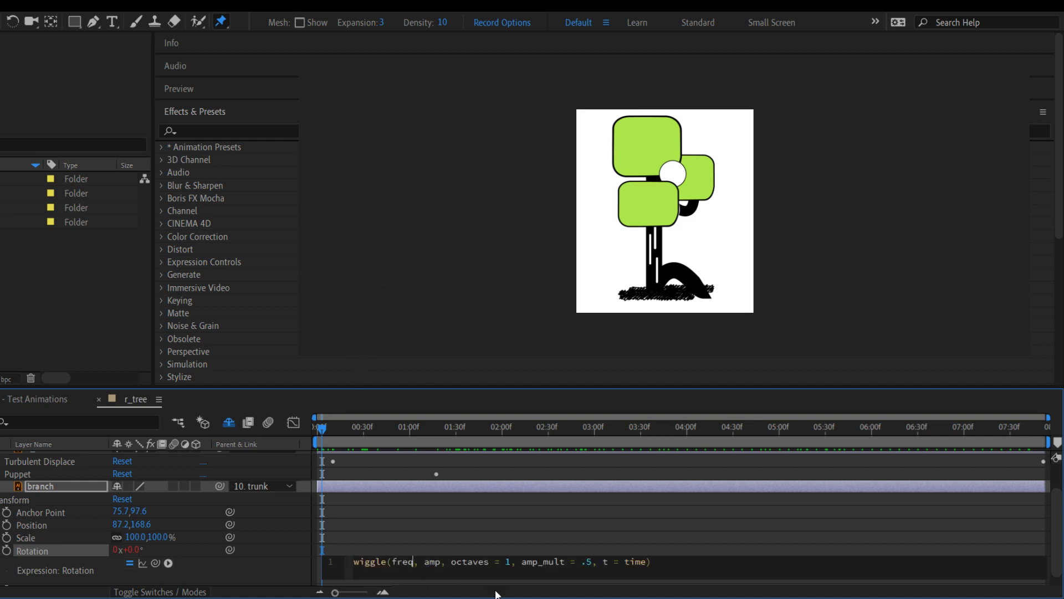
text(= 5,)
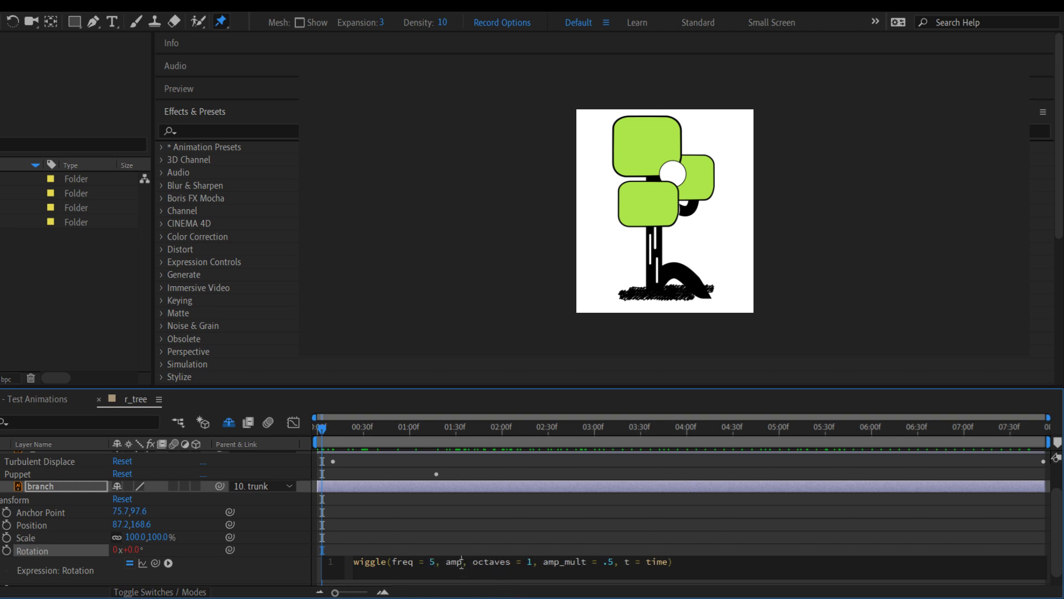
text( amp =)
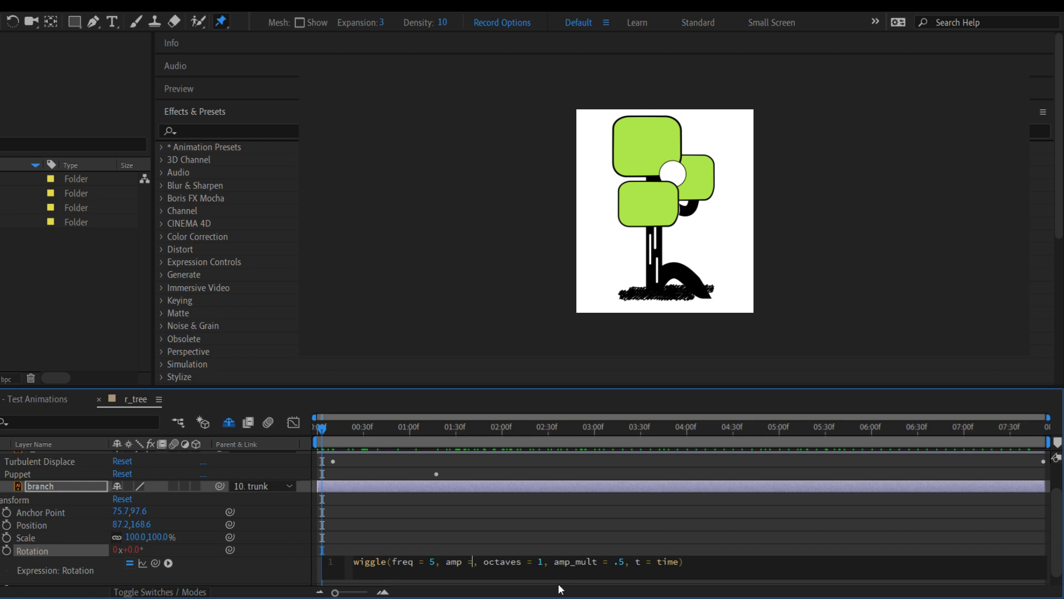
text( 5)
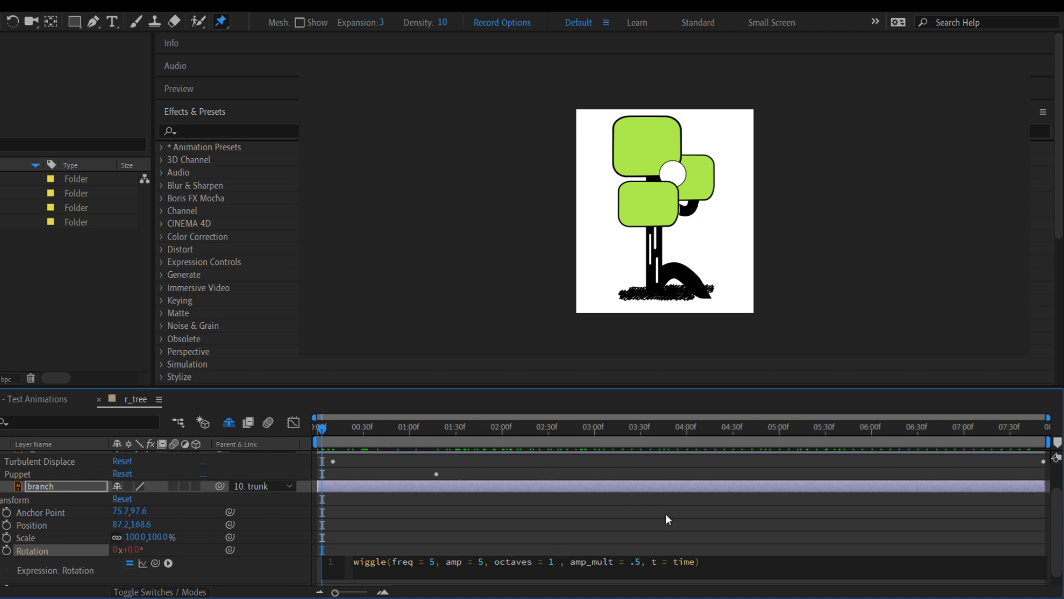
key(BackSpace)
Play the r_tree composition from the first frame to check the branch's wiggle at frequency 5 and amplitude 5
click(320, 431)
key(space)
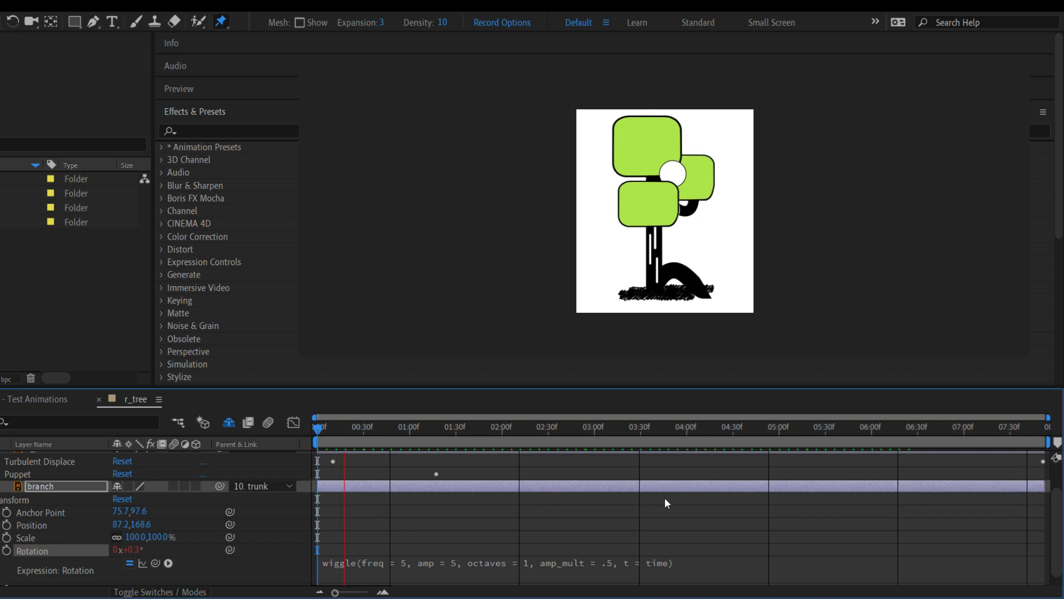
key(space)
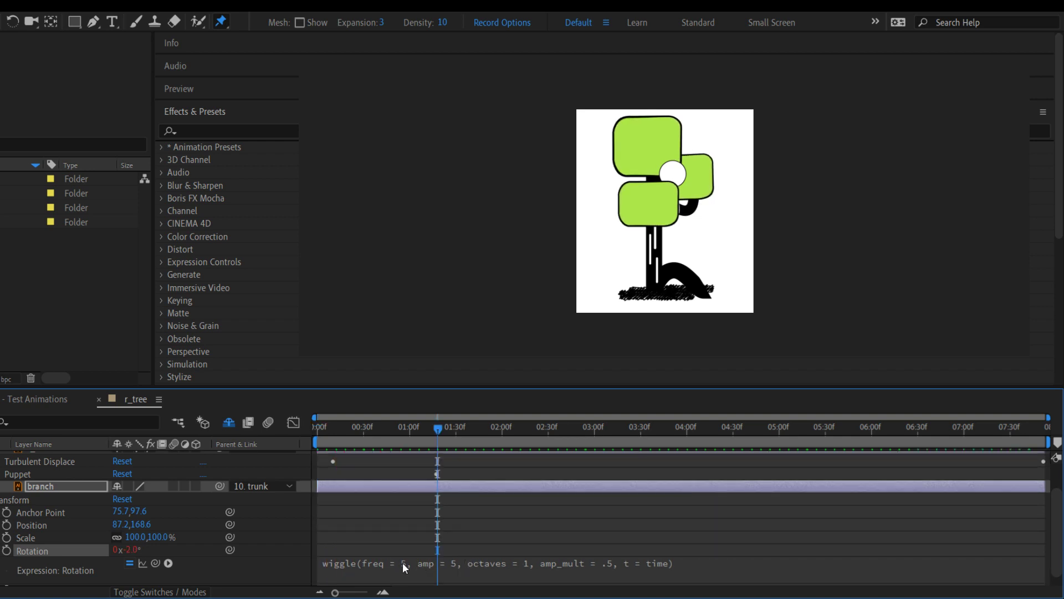
Set freq to 1 in the branch's wiggle expression and commit it
click(403, 562)
click(433, 560)
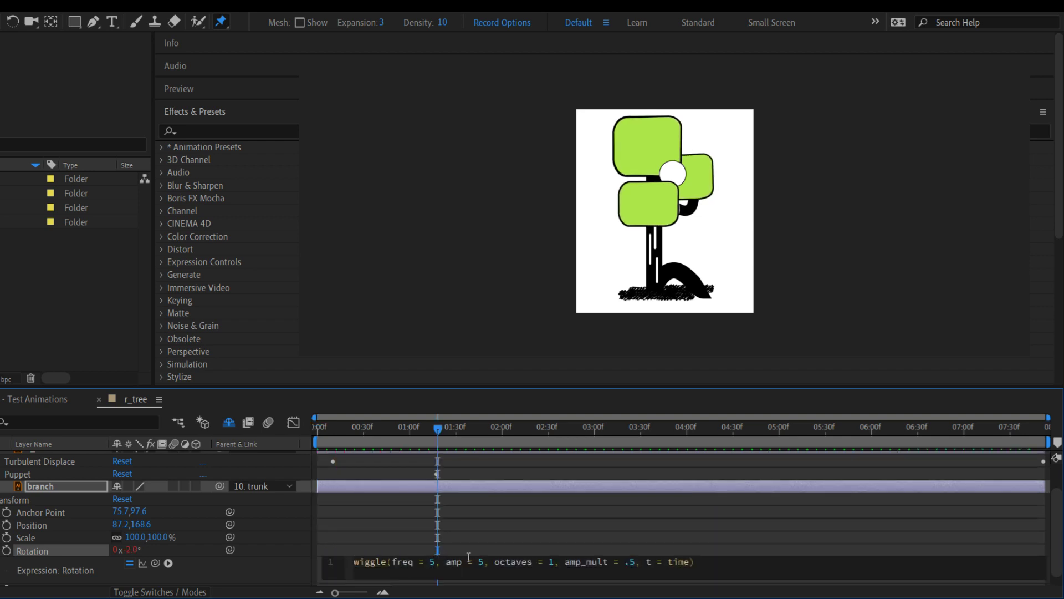
key(BackSpace)
text(1)
key(KP_Enter)
Play the r_tree composition and inspect the slower branch and leaf motion up close
key(space)
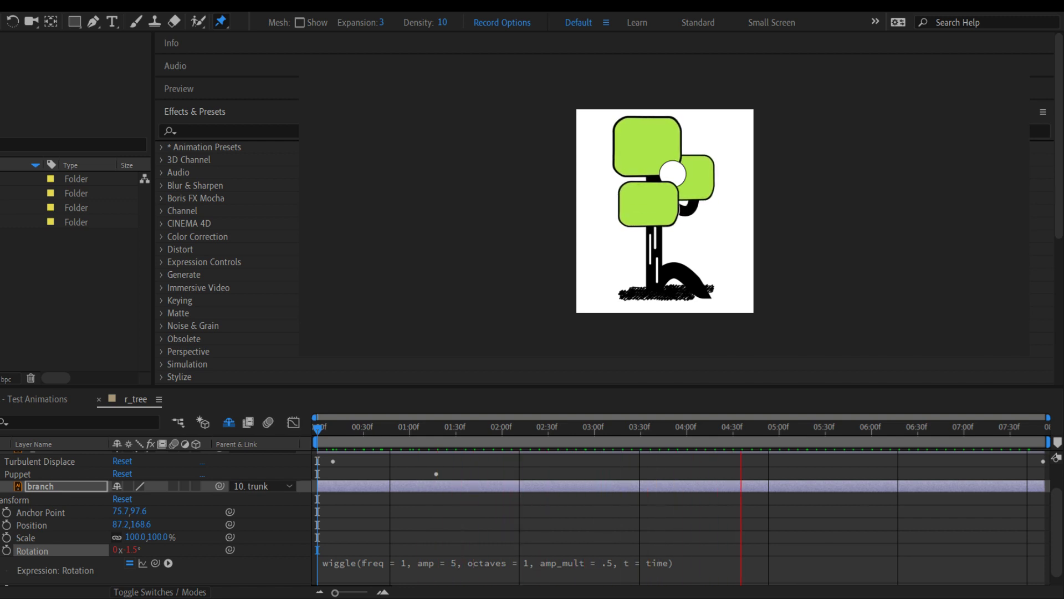
scroll(737, 200, up, 4)
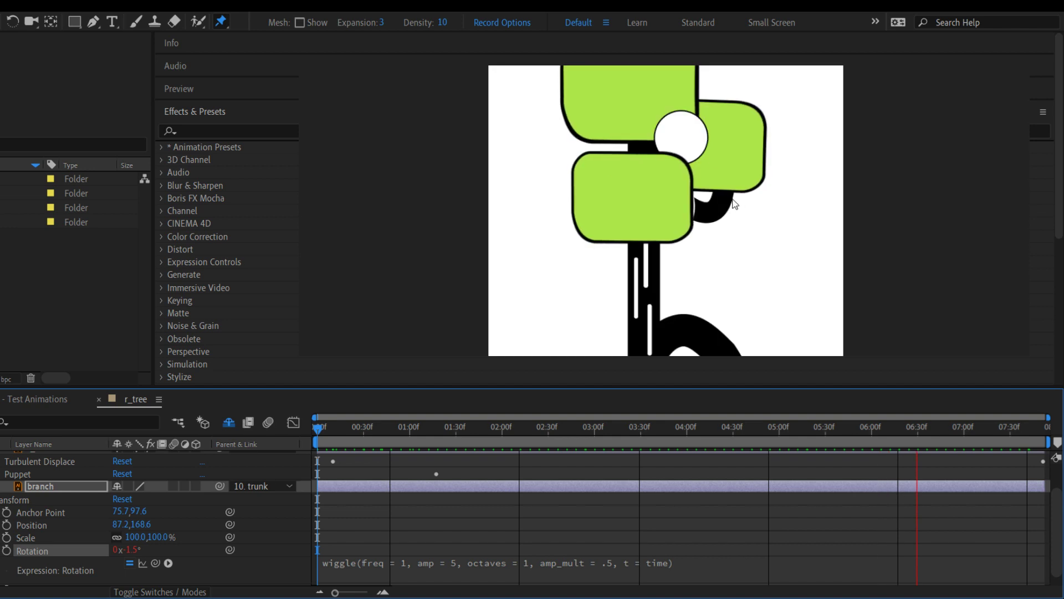
key(h)
drag(767, 240, 714, 387)
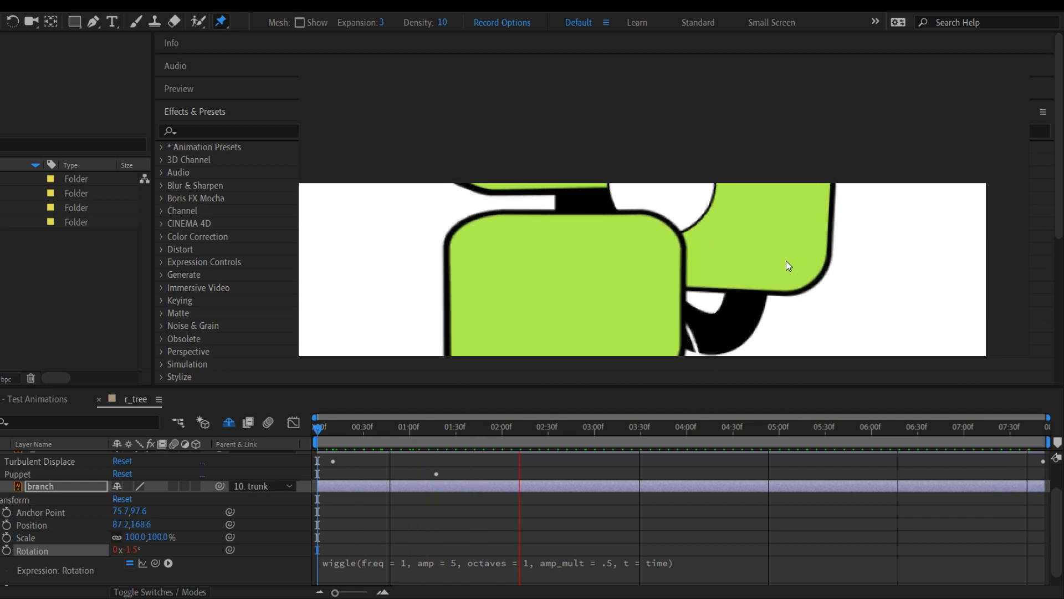
scroll(786, 261, down, 4)
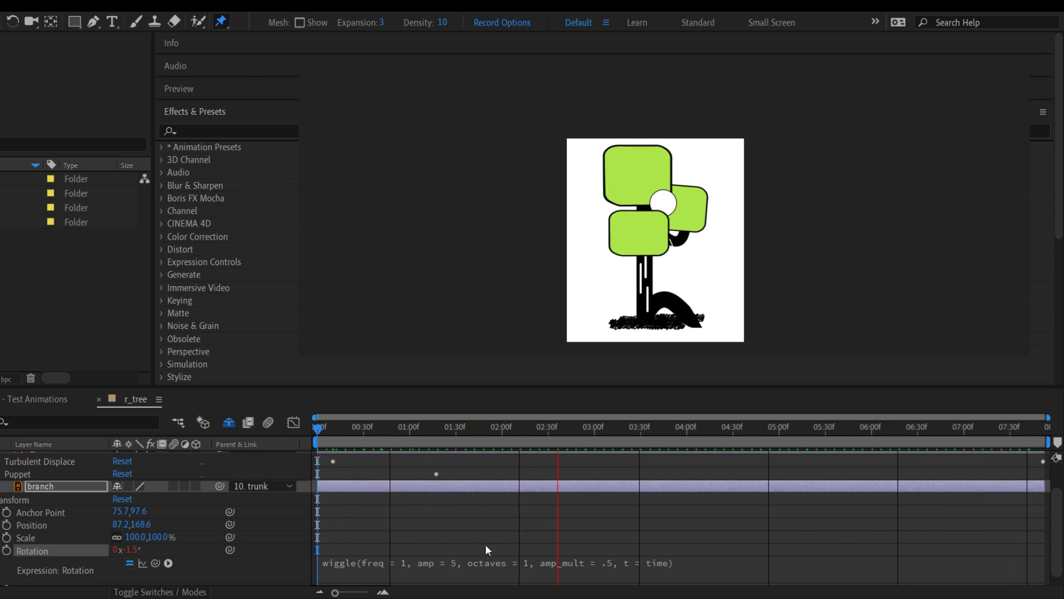
key(space)
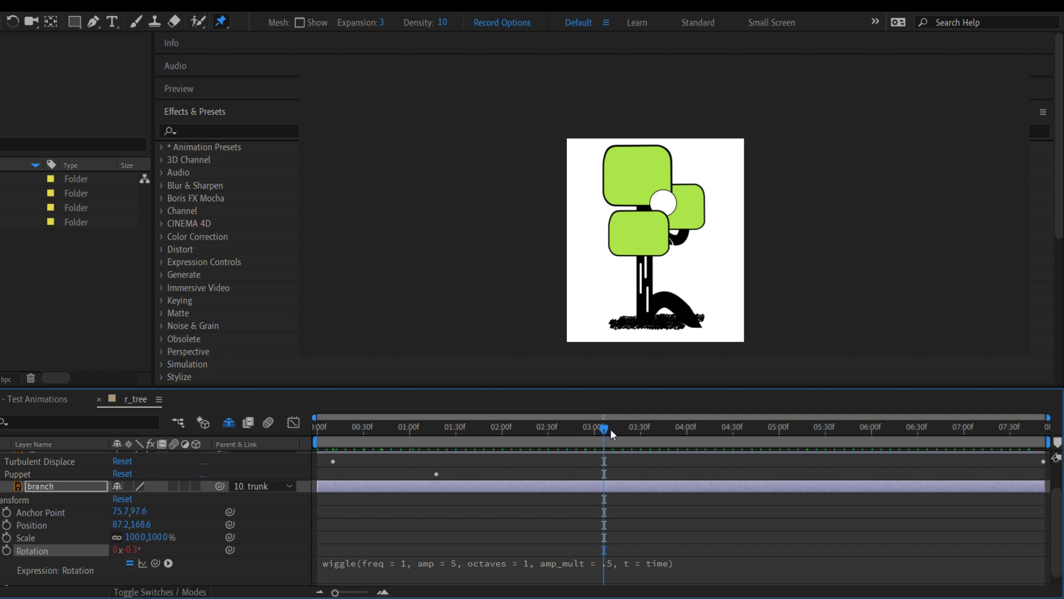
Scrub and replay the r_tree composition from the first frame to examine the branch's slow rotation with the attached leaves
drag(610, 428, 711, 430)
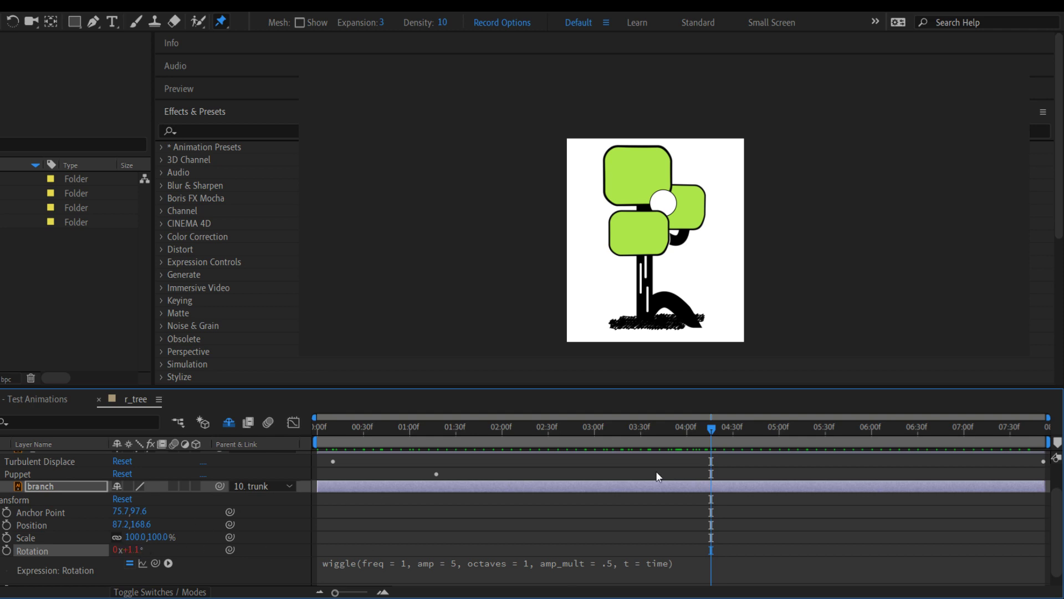
drag(719, 431, 809, 476)
drag(652, 481, 276, 462)
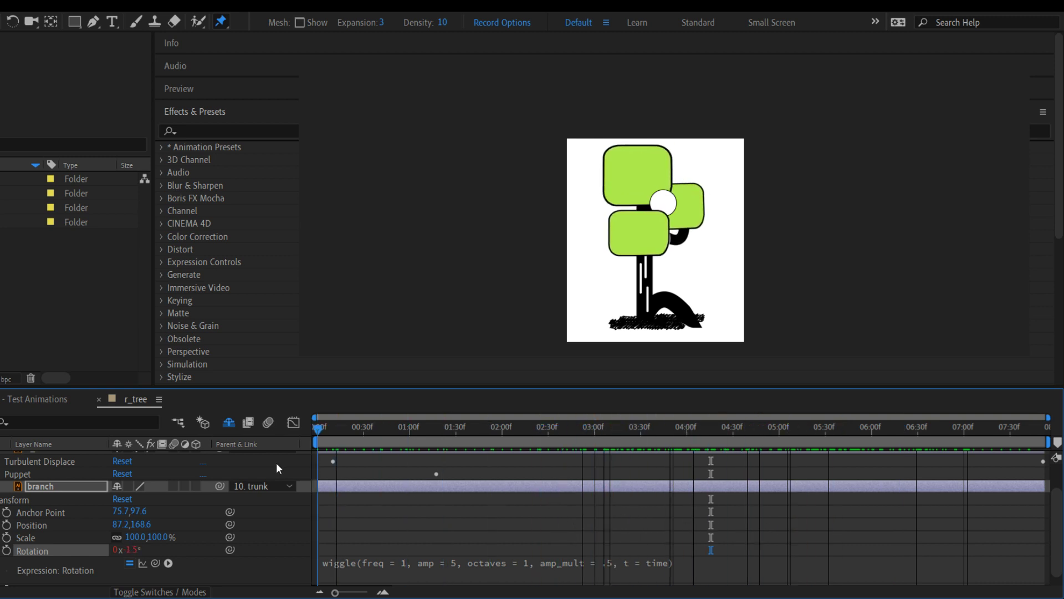
key(space)
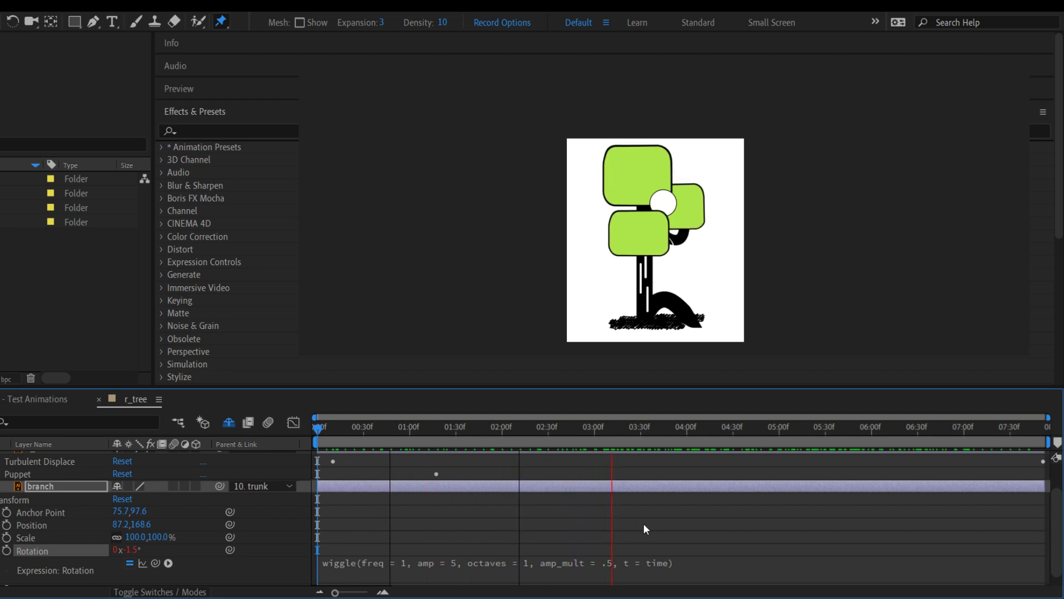
key(space)
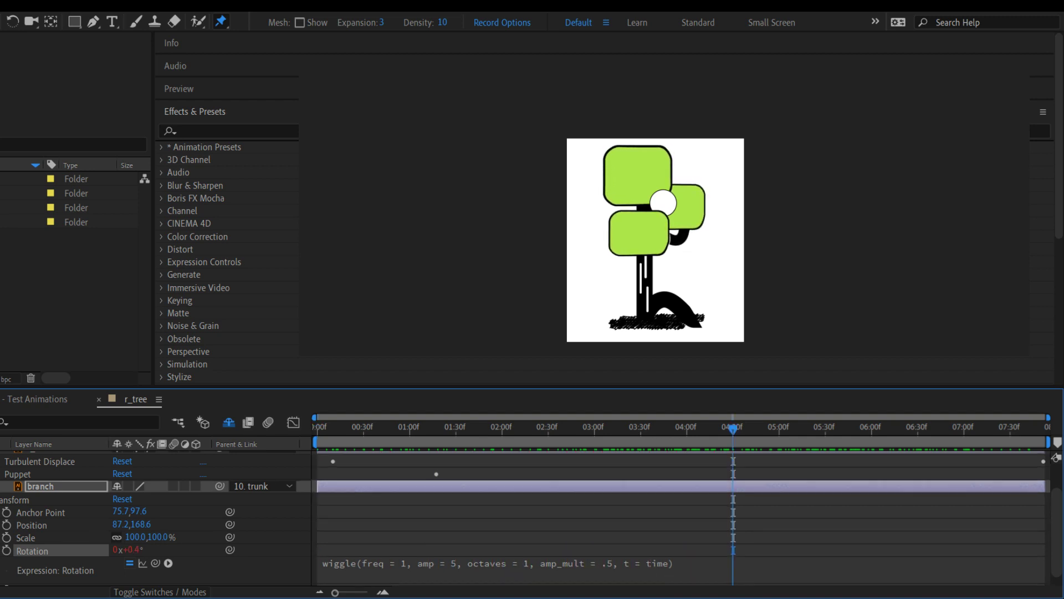
click(478, 597)
drag(733, 428, 293, 441)
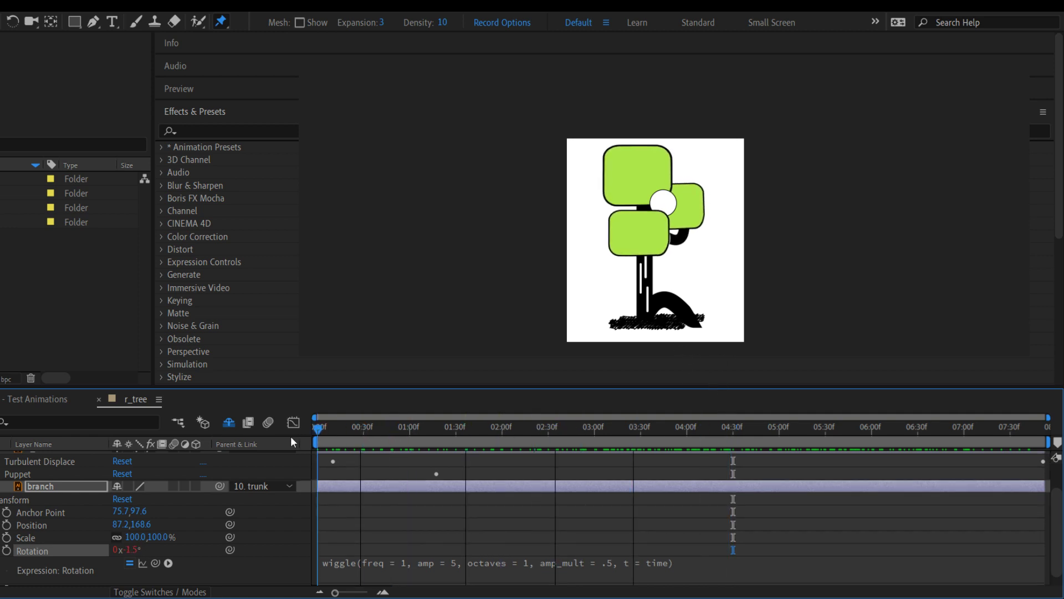
key(space)
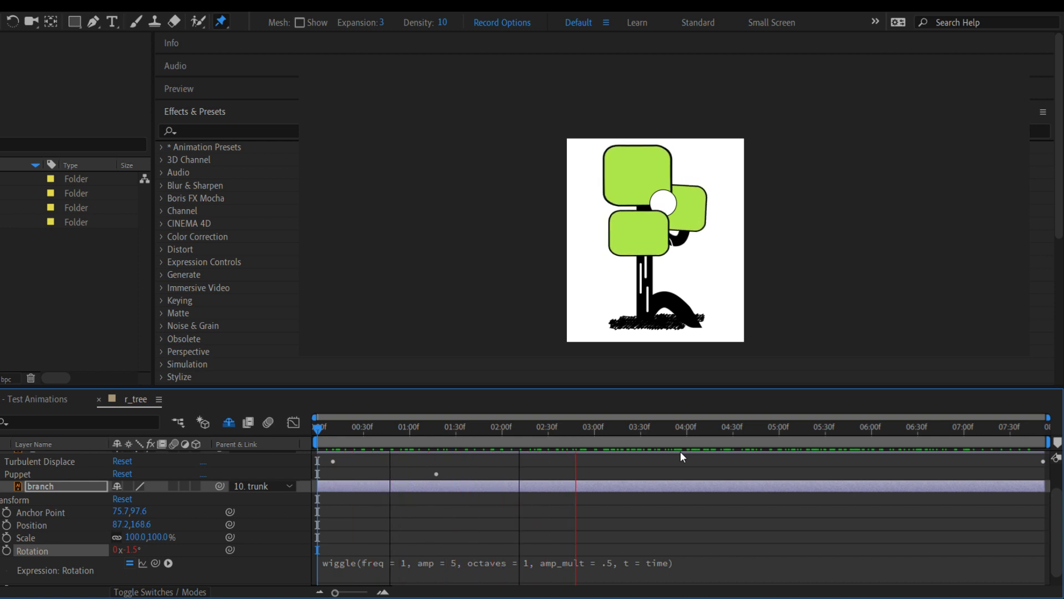
key(space)
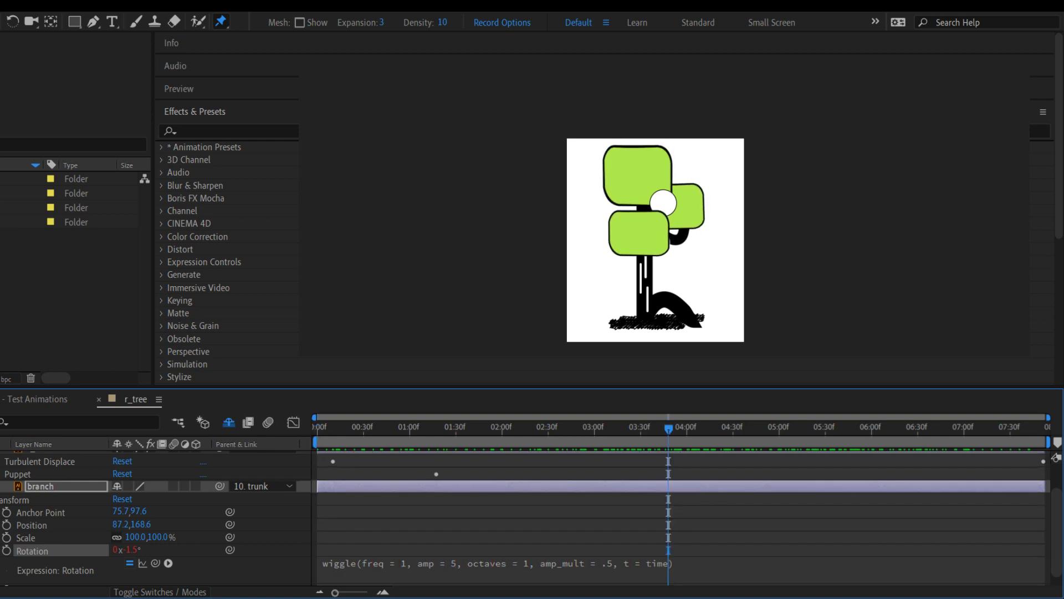
Collapse the branch layer's properties and hide the layer from the timeline by marking it shy
key(u)
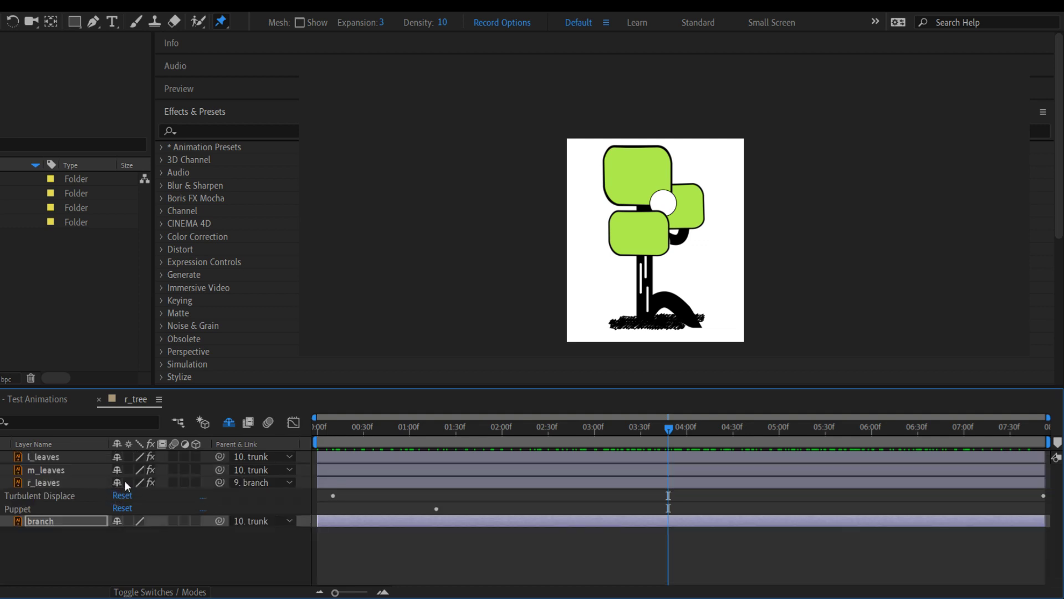
click(115, 523)
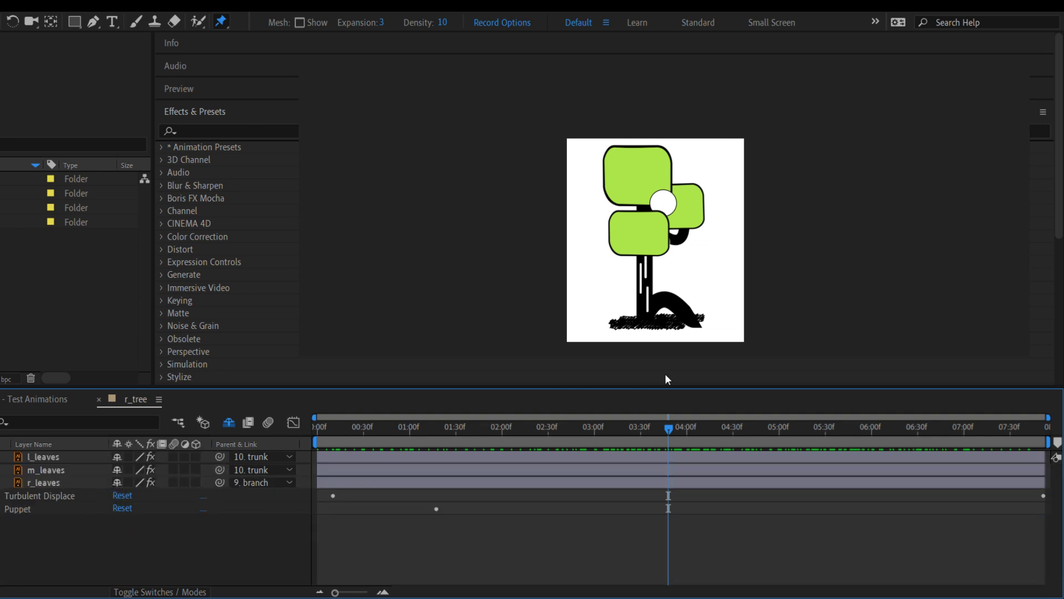
At the first frame, expand r_leaves' Puppet effect down to Mesh 1's Deform pins in a taller timeline and select Puppet Pin 3
drag(668, 428, 317, 428)
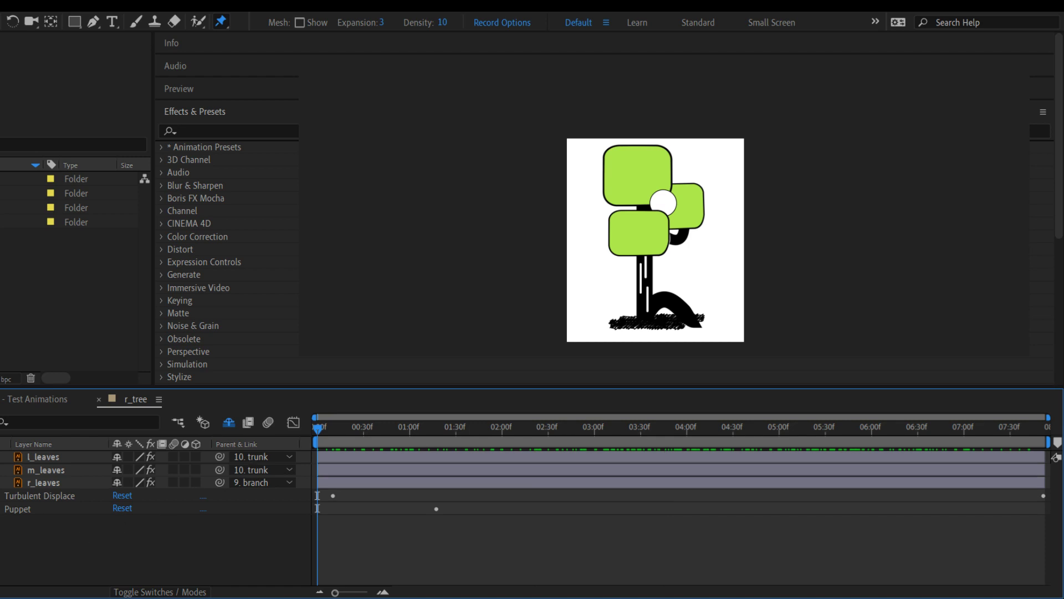
click(2, 509)
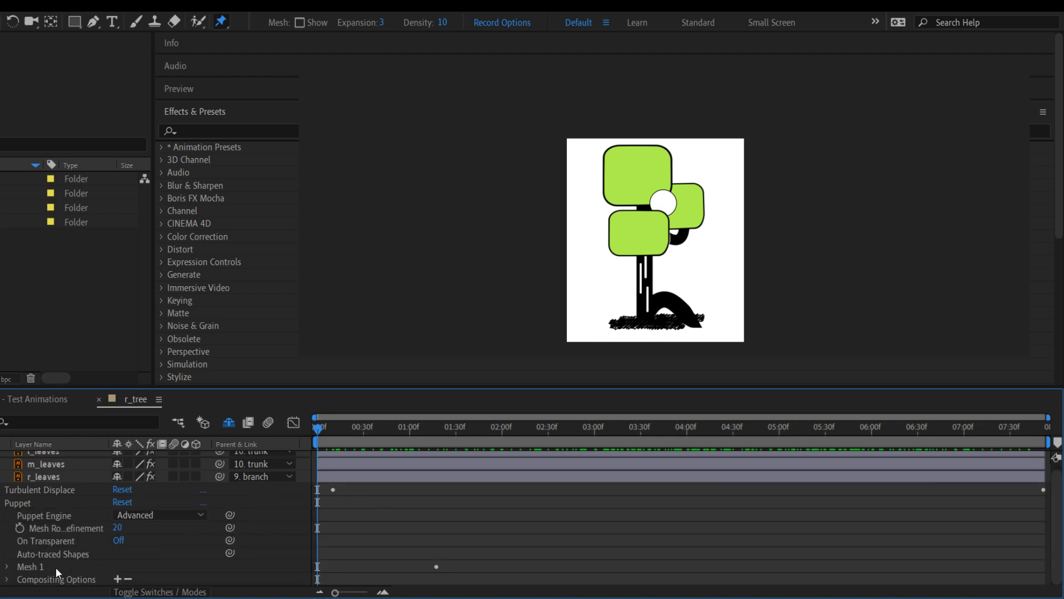
click(7, 566)
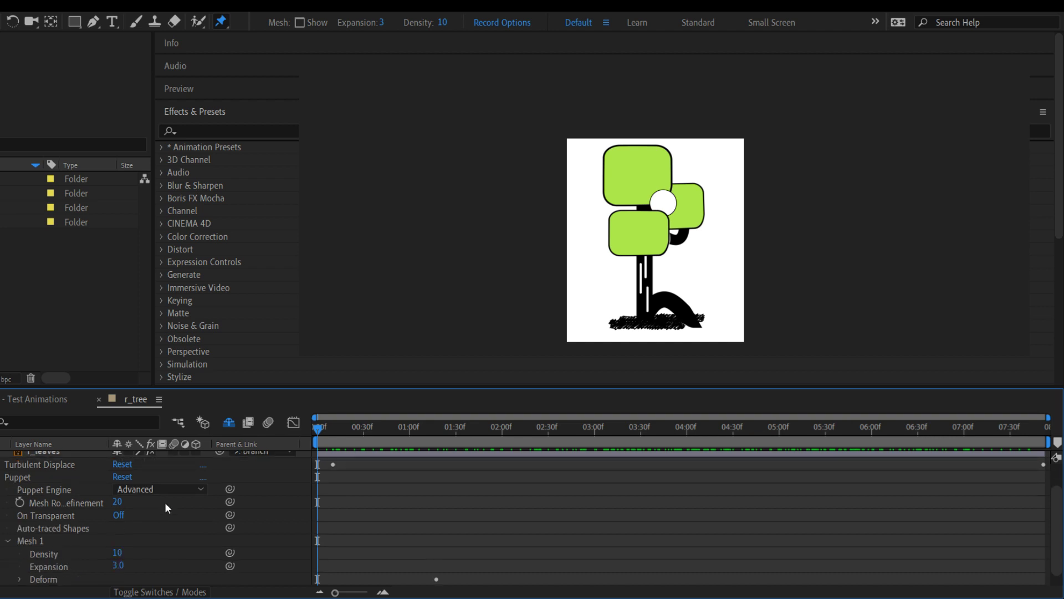
drag(197, 388, 190, 250)
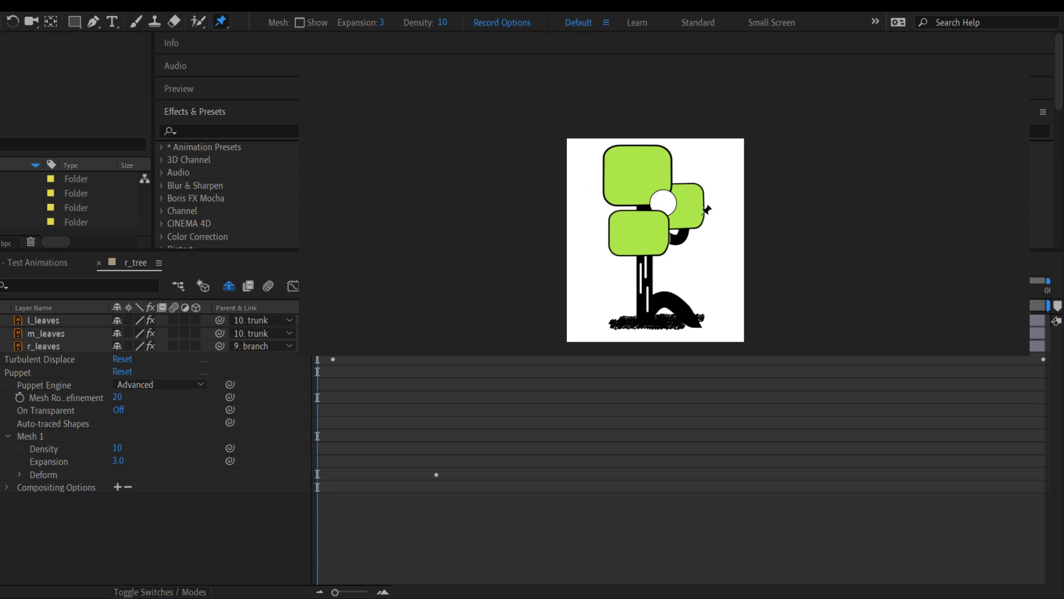
click(19, 475)
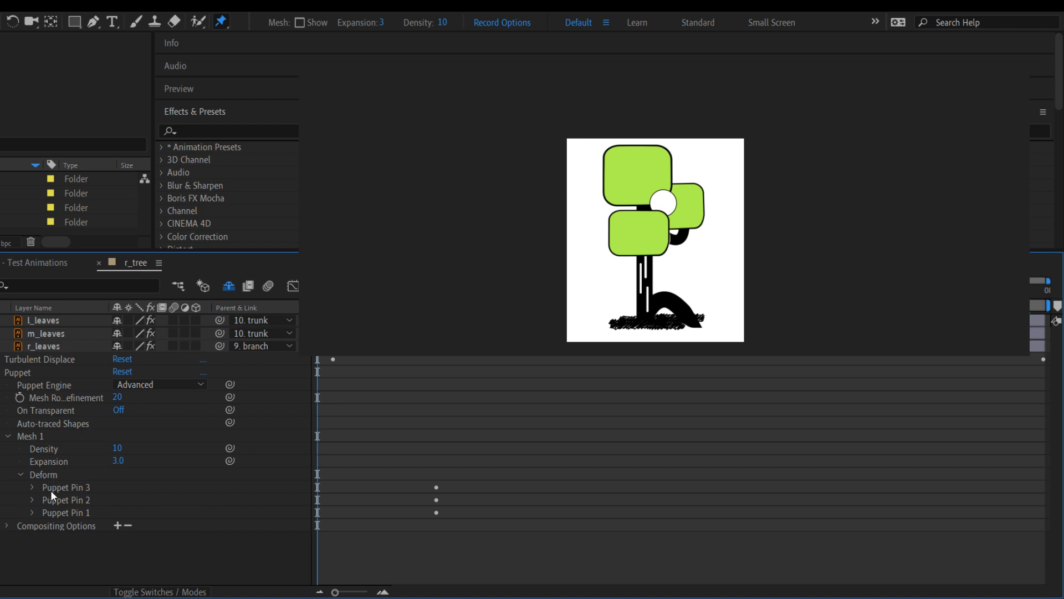
click(51, 488)
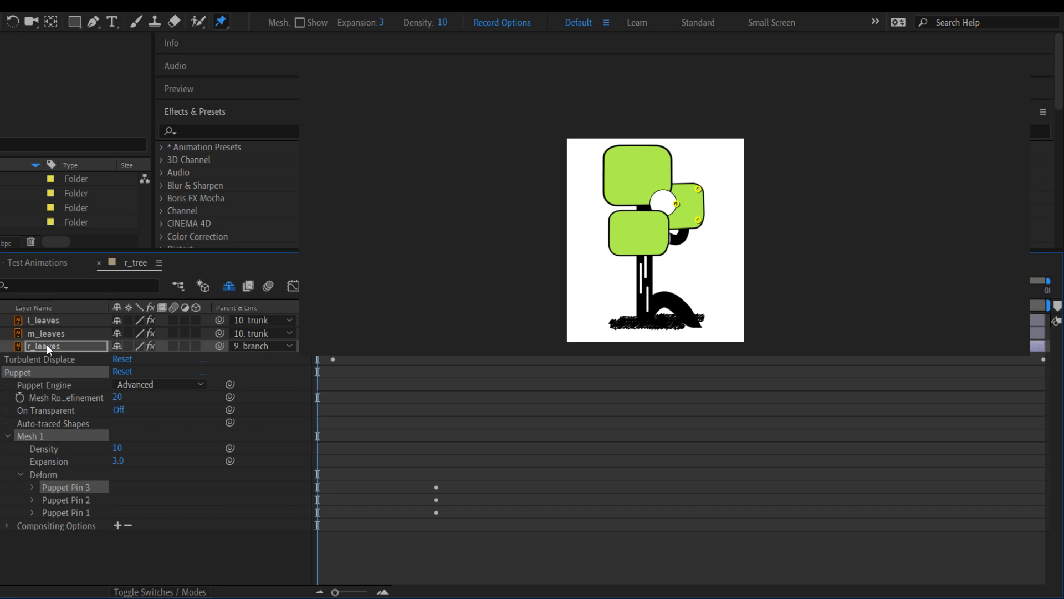
Unmark the branch layer as shy, keep the other shy layers hidden, and reveal the branch's Rotation property
click(226, 286)
scroll(127, 532, down, 2)
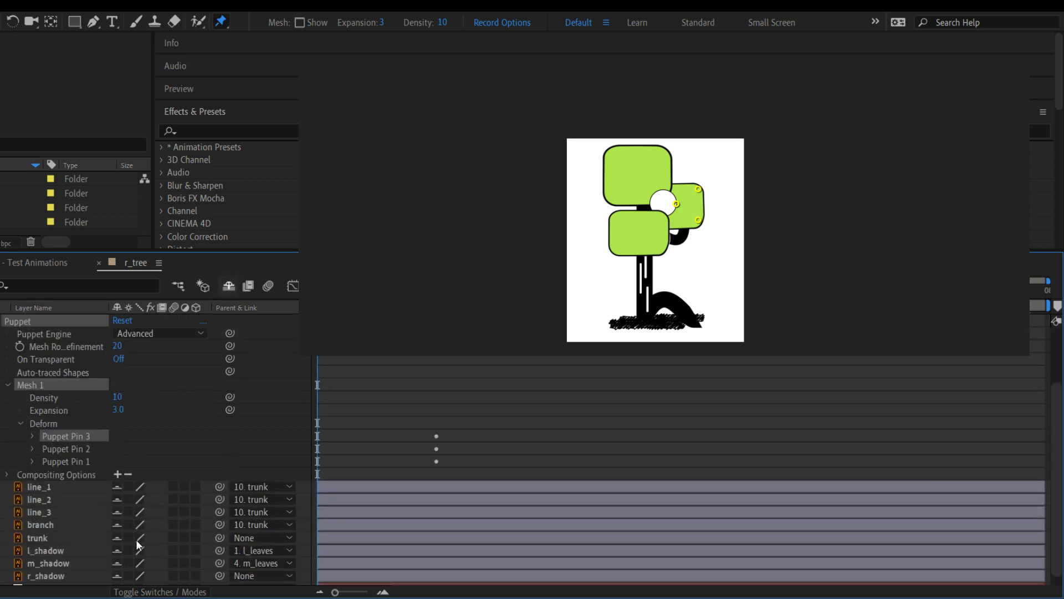
scroll(140, 467, up, 2)
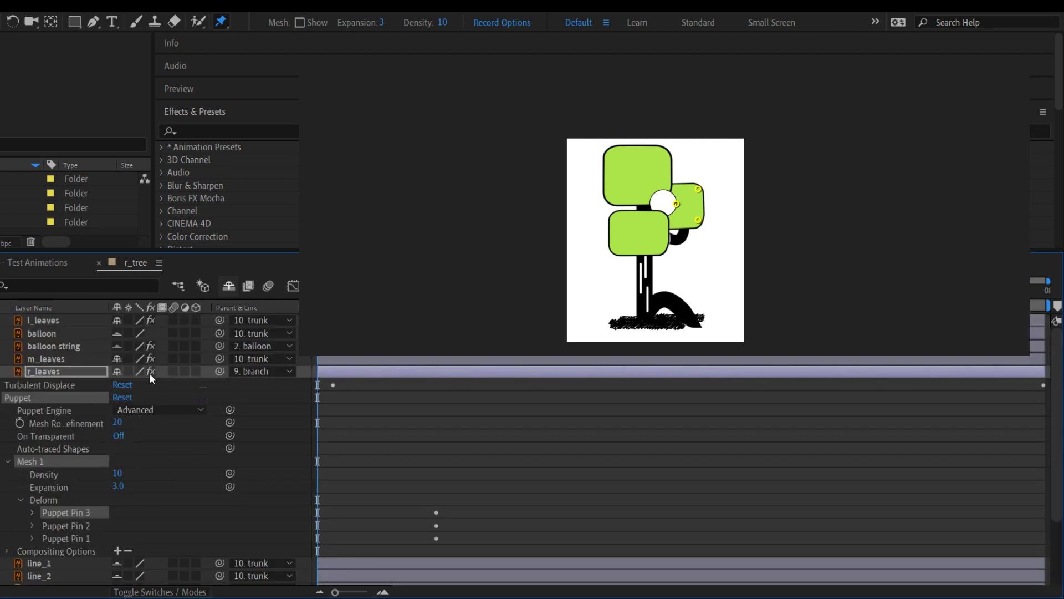
scroll(161, 526, down, 3)
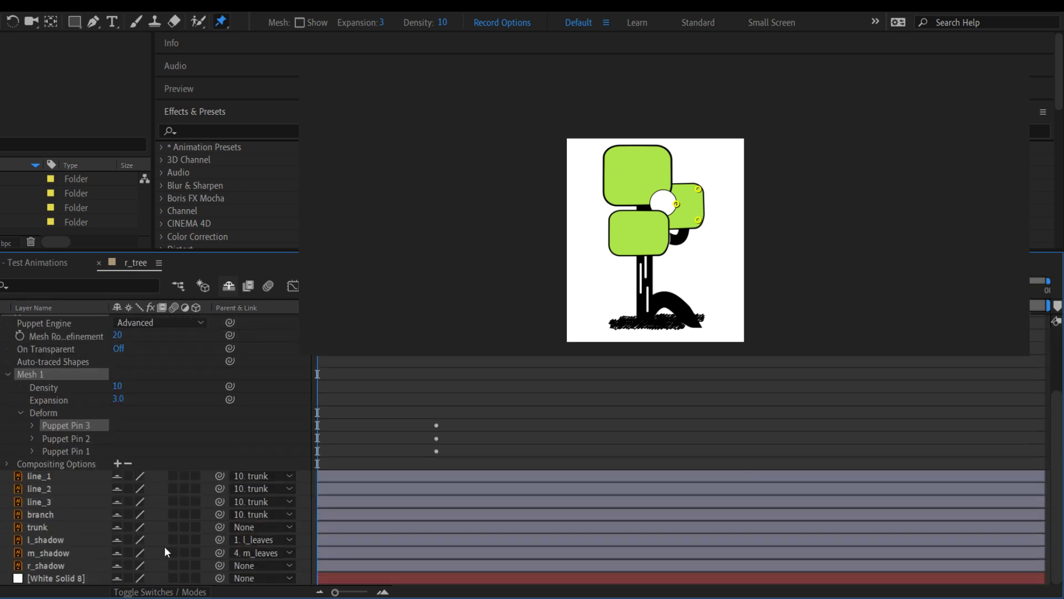
click(116, 515)
click(222, 287)
click(48, 540)
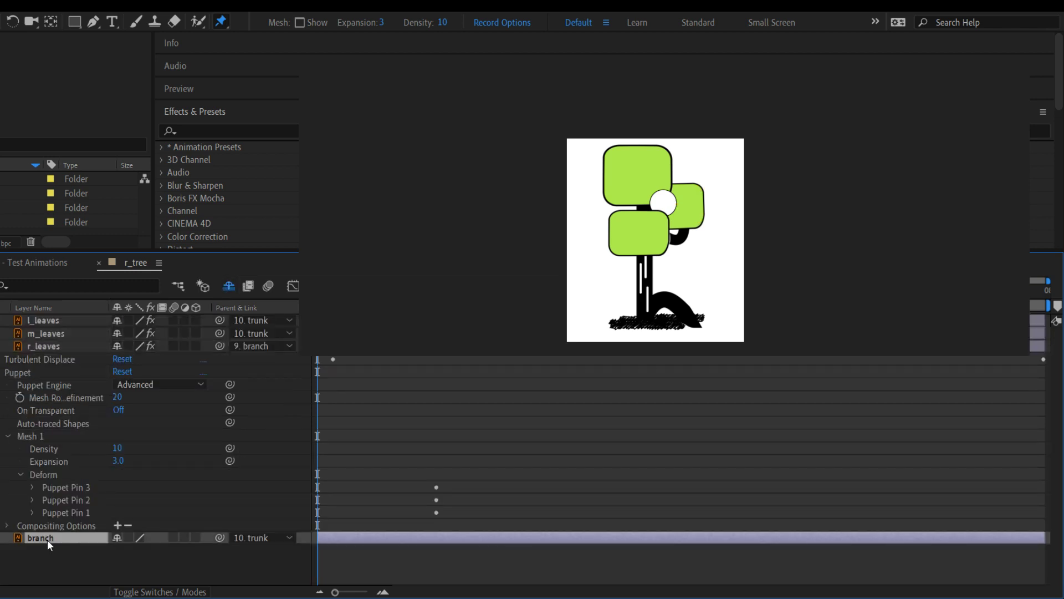
key(r)
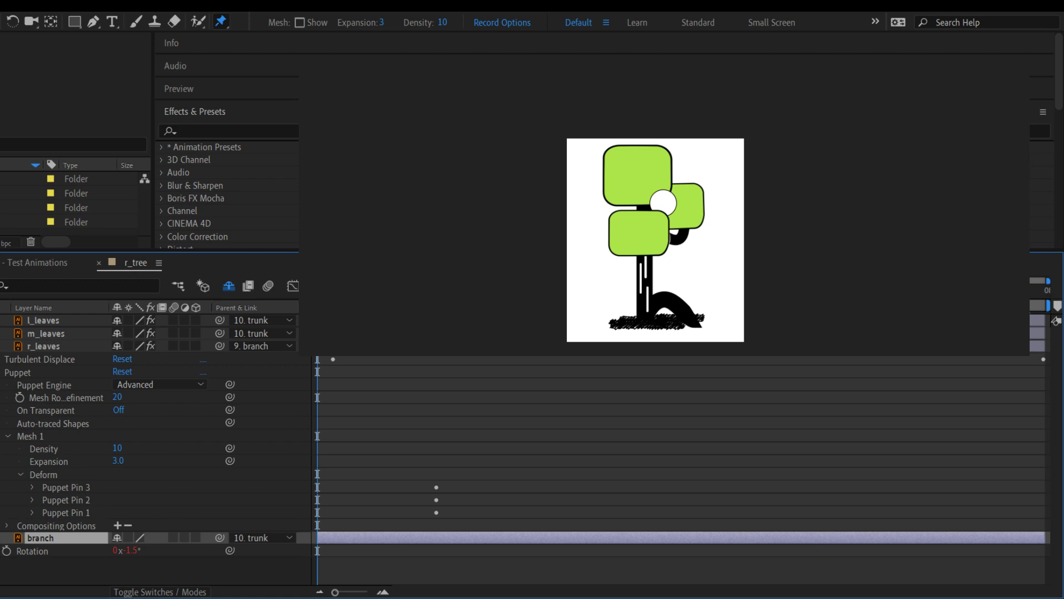
Play the composition and scrub its first two seconds to compare the branch's wiggle with the puppet pin setup
text(wiggle(freq = 1, amp = 5, octaves = 1, amp_mult = .5, t = time))
key(ctrl+z)
key(space)
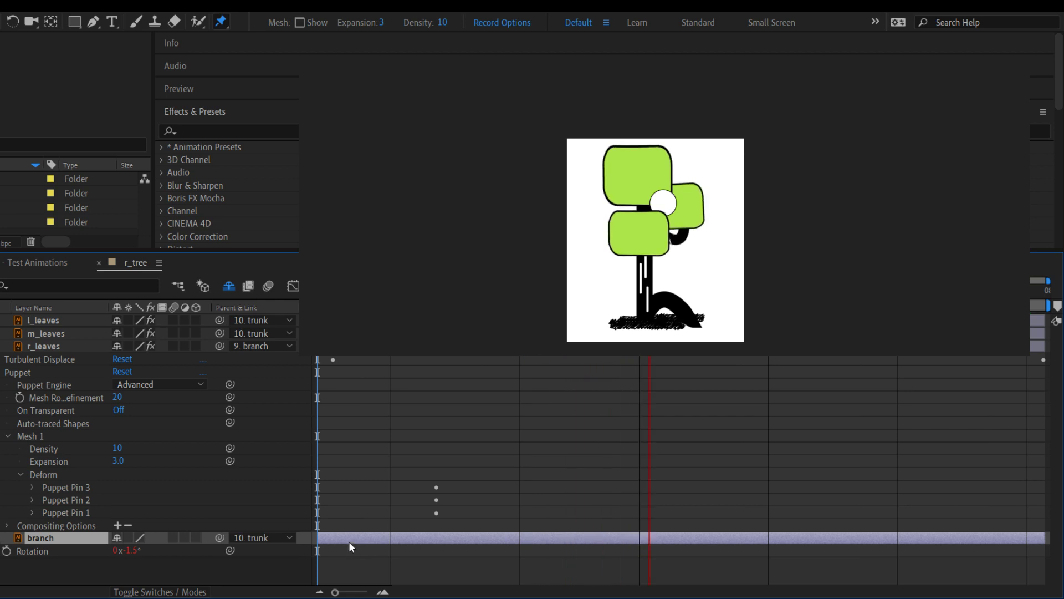
key(space)
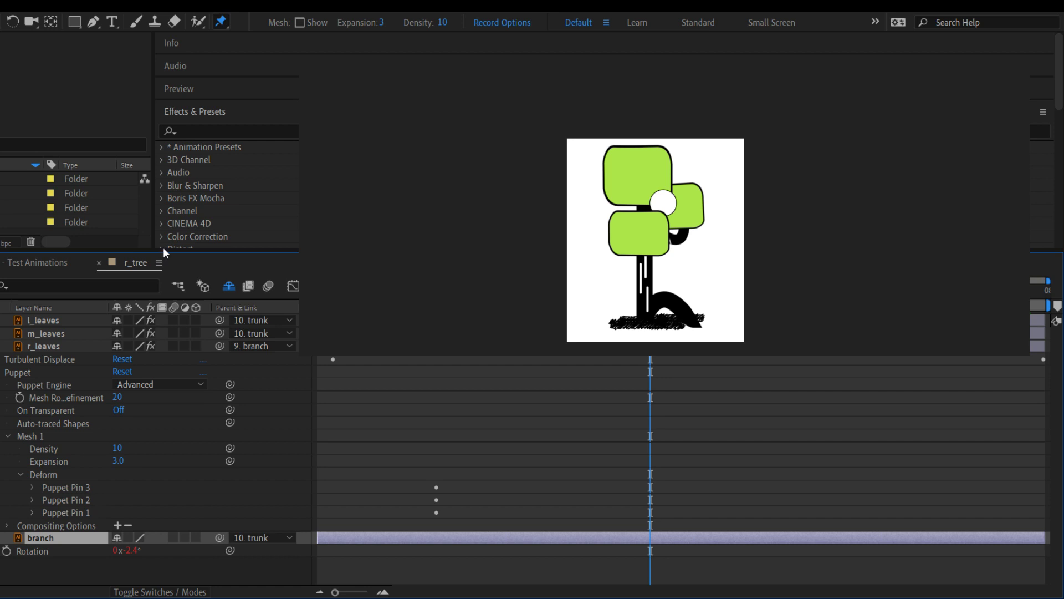
drag(164, 252, 171, 332)
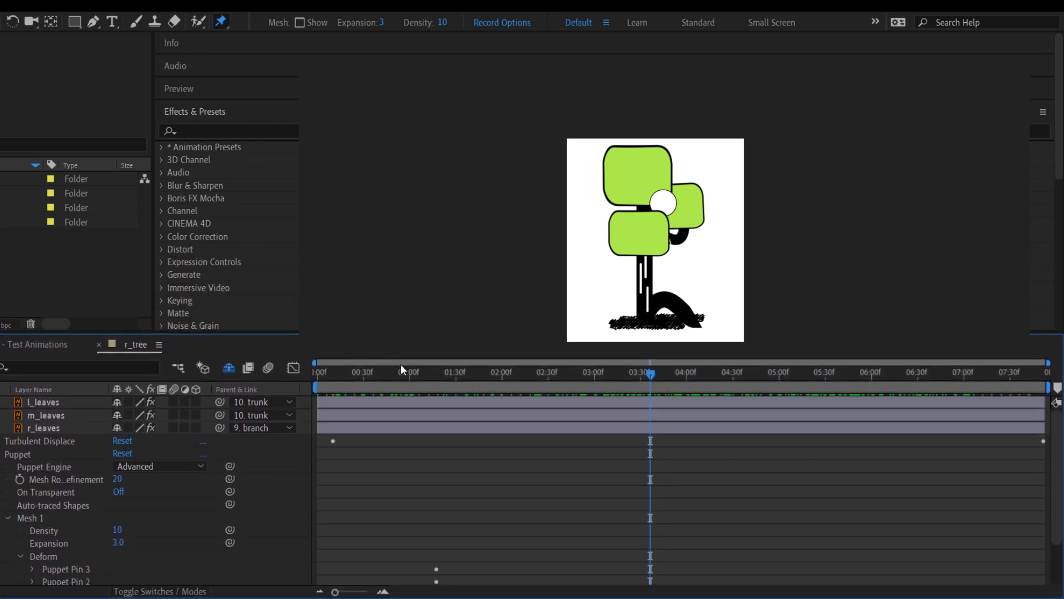
drag(400, 364, 333, 365)
key(space)
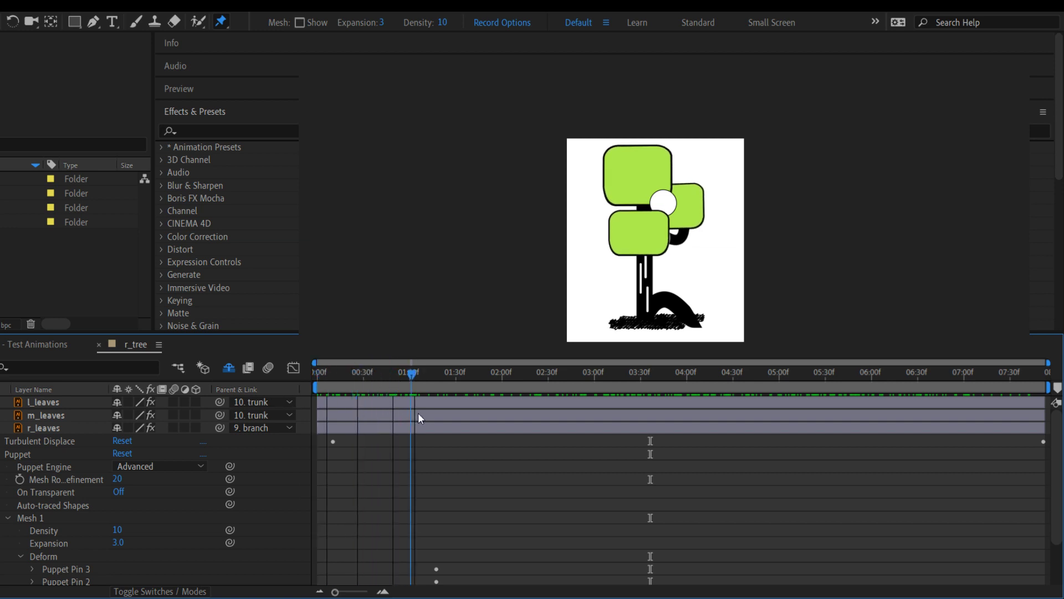
drag(471, 421, 458, 422)
Select all three puppet pins of r_leaves, expand their properties and go to their Position keyframes
scroll(66, 538, down, 3)
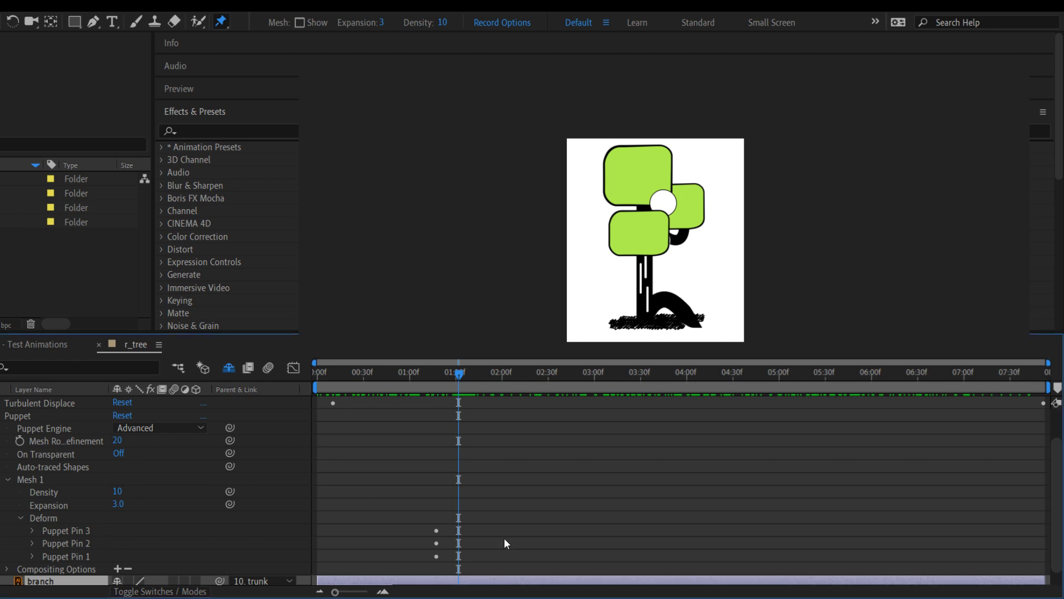
drag(460, 381, 418, 382)
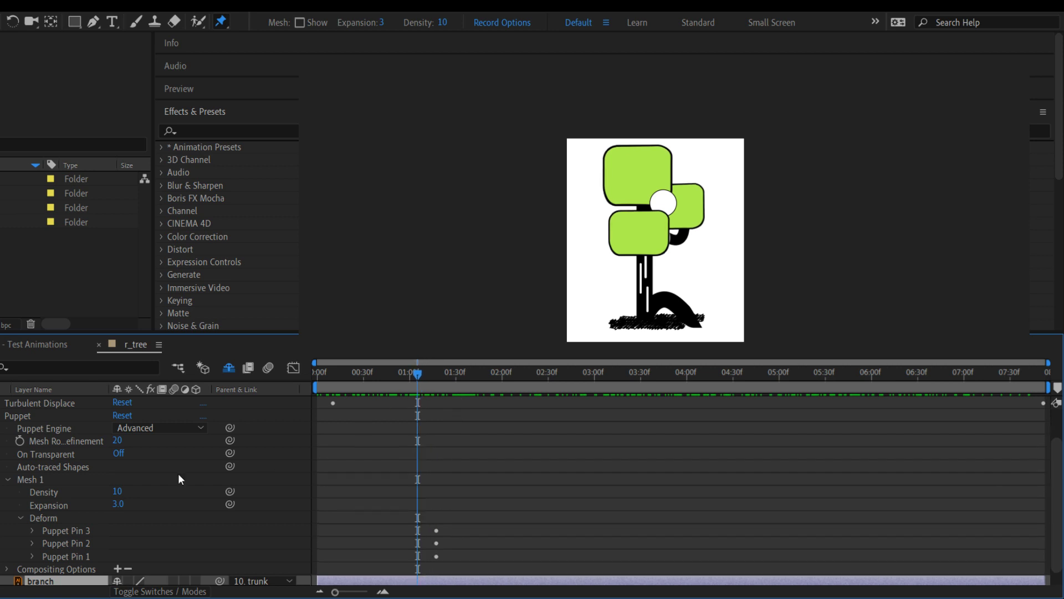
click(76, 530)
shift+click(51, 555)
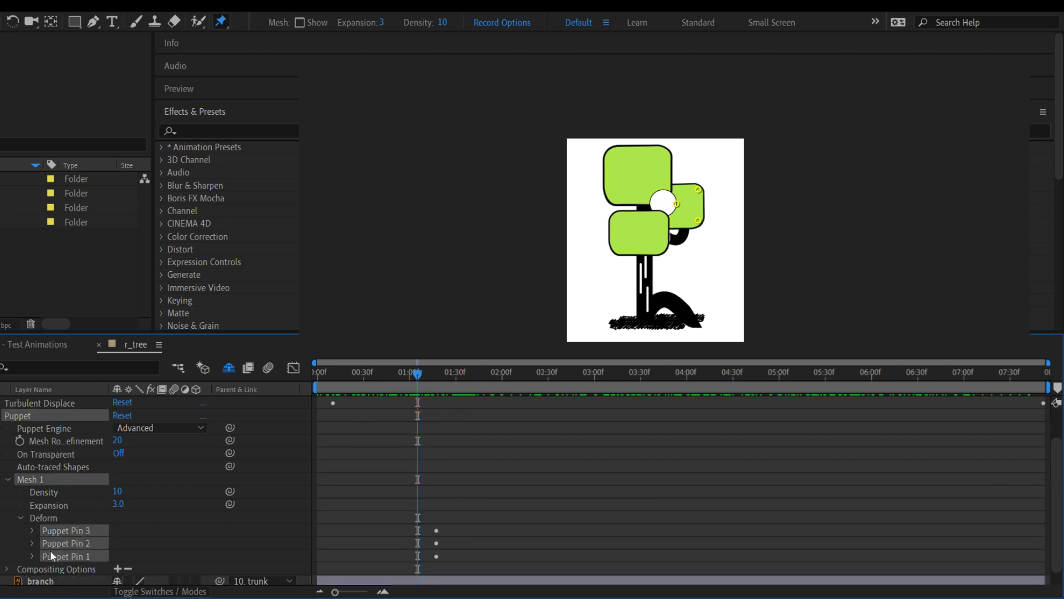
click(31, 543)
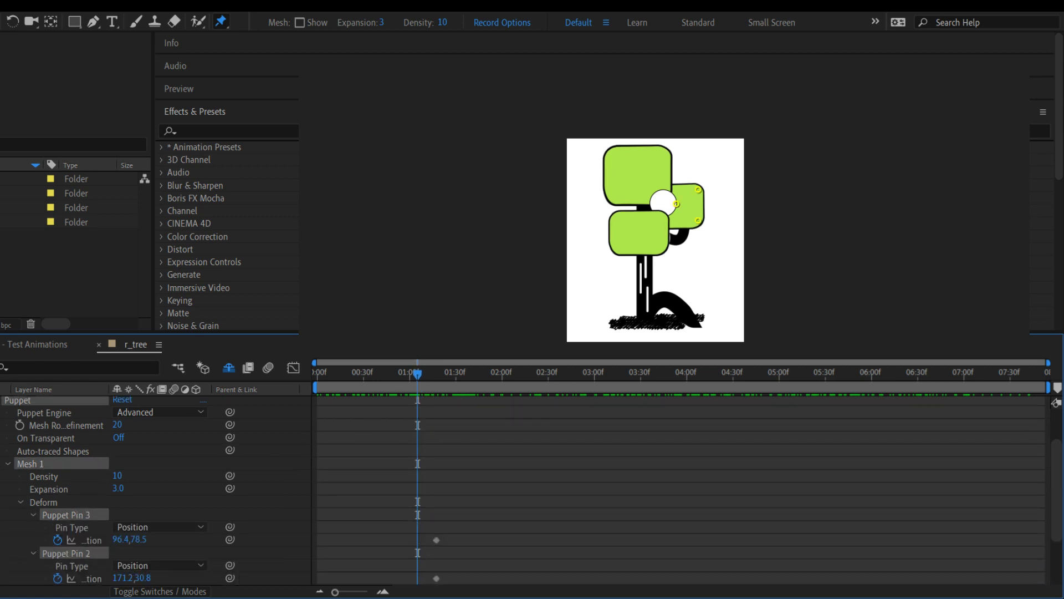
key(k)
scroll(622, 521, down, 3)
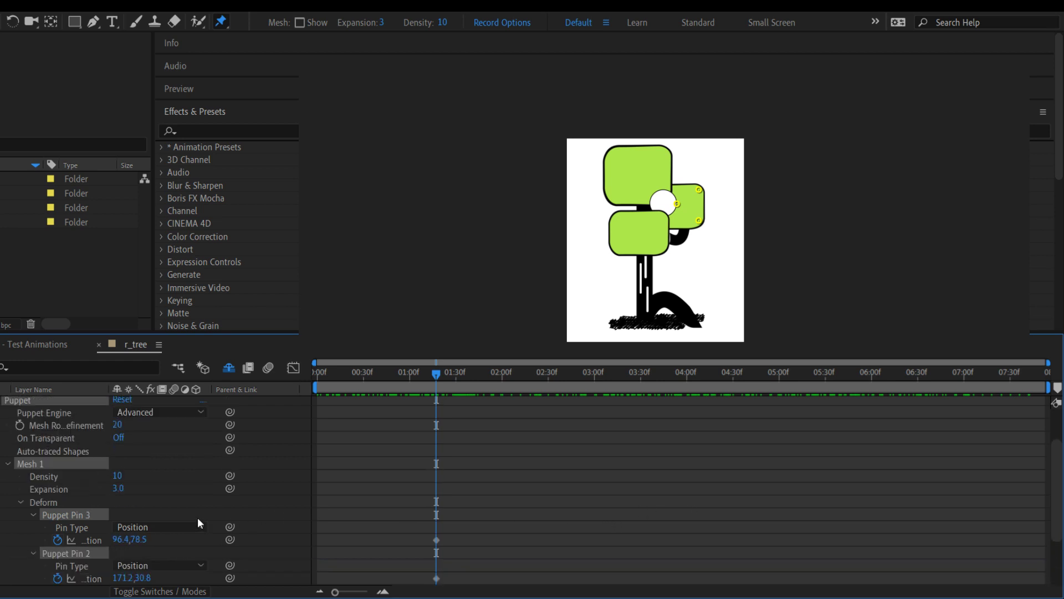
scroll(197, 517, up, 3)
scroll(198, 516, up, 3)
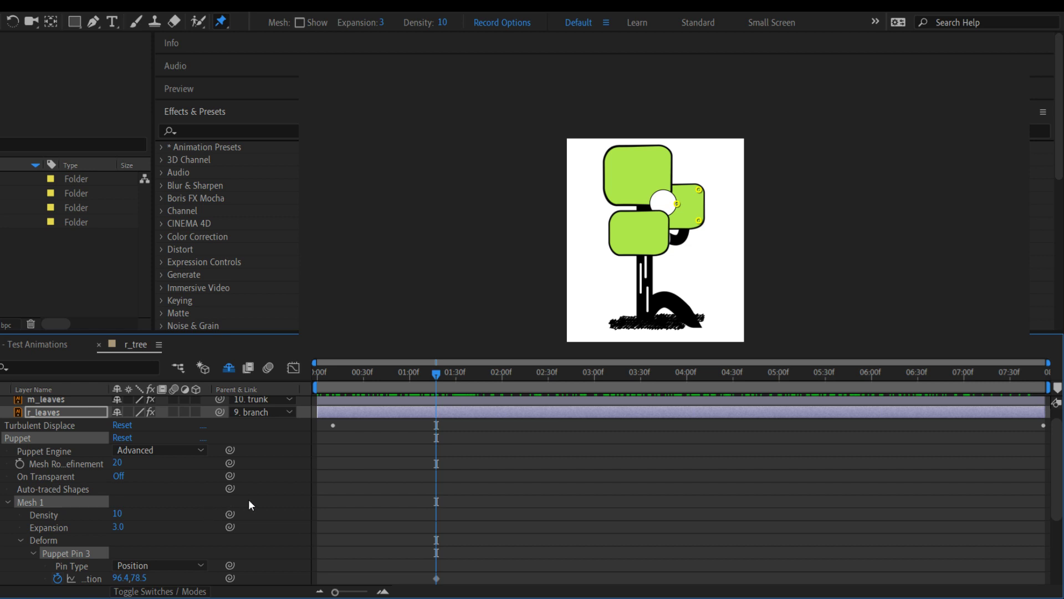
scroll(277, 497, down, 6)
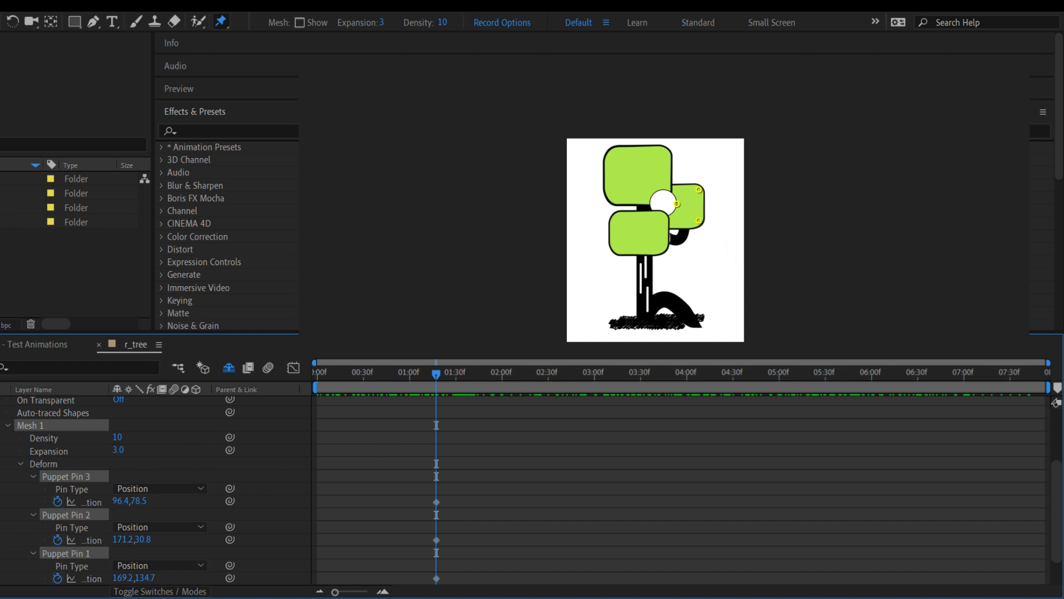
Try to move r_leaves' three puppet pins slightly near 02:30f, undo each attempt and deselect the pins
drag(440, 375, 545, 384)
drag(700, 224, 702, 228)
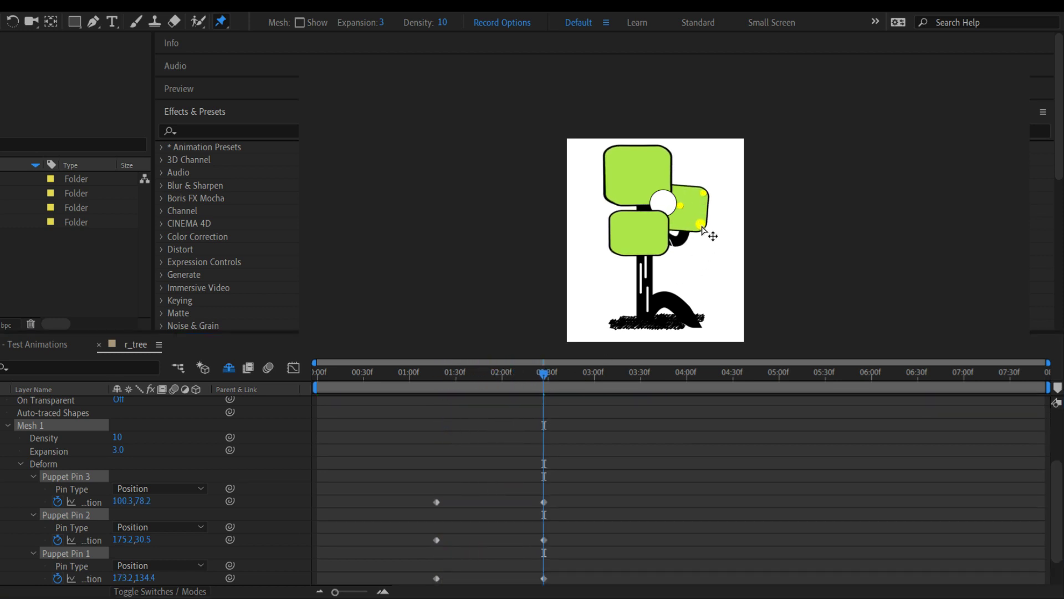
key(ctrl+z)
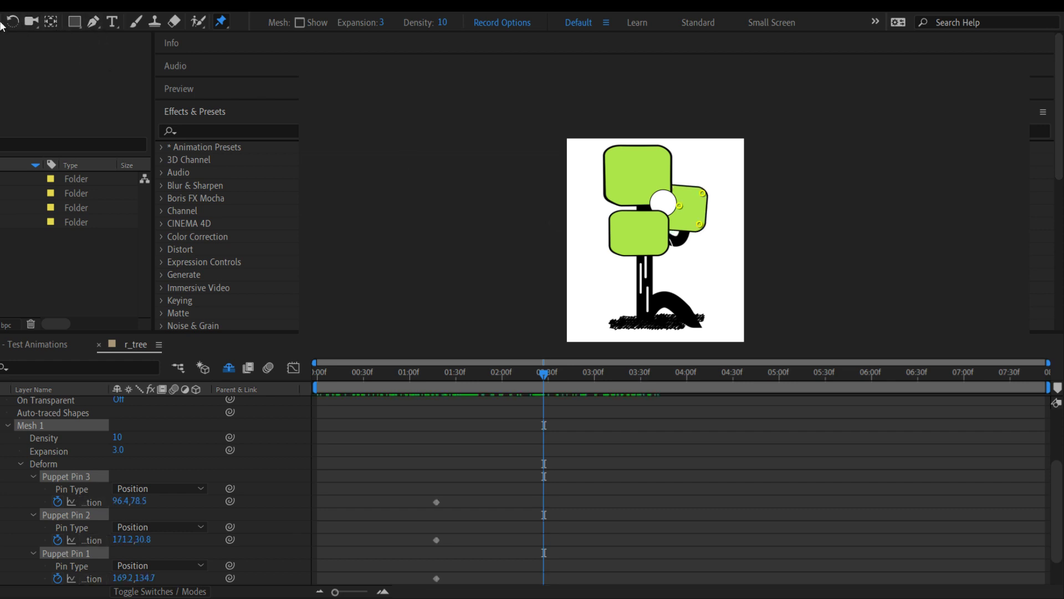
key(v)
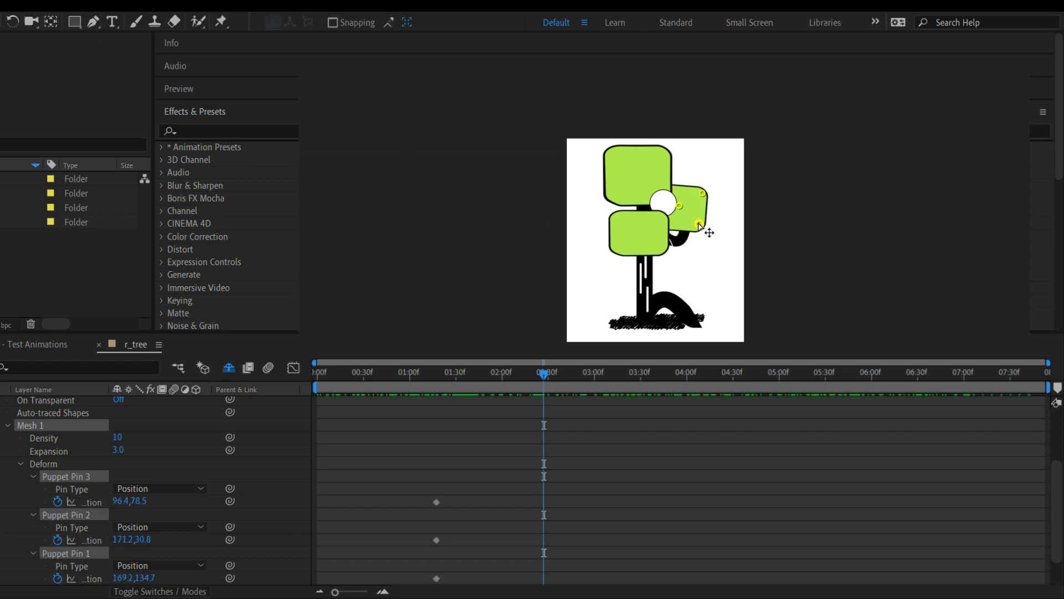
drag(699, 224, 701, 226)
key(ctrl+z)
click(179, 521)
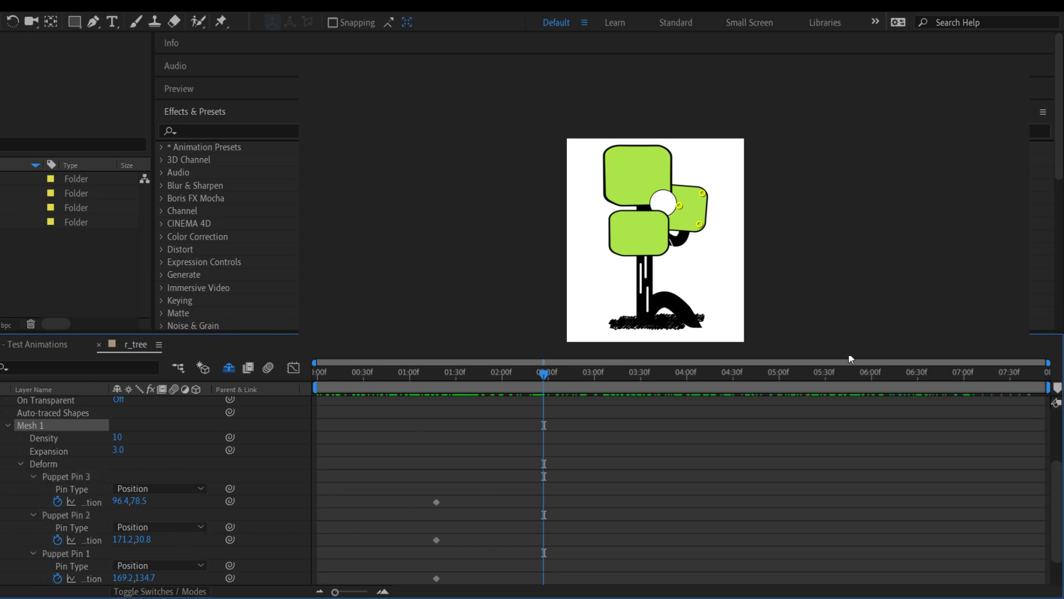
Pose r_leaves near 02:28f with Puppet Pin 1 at about 180.0,143.9, Pin 2 at about 192.7,49.2 and Pin 3 at about 153.3,88.1
click(701, 226)
drag(701, 228, 704, 231)
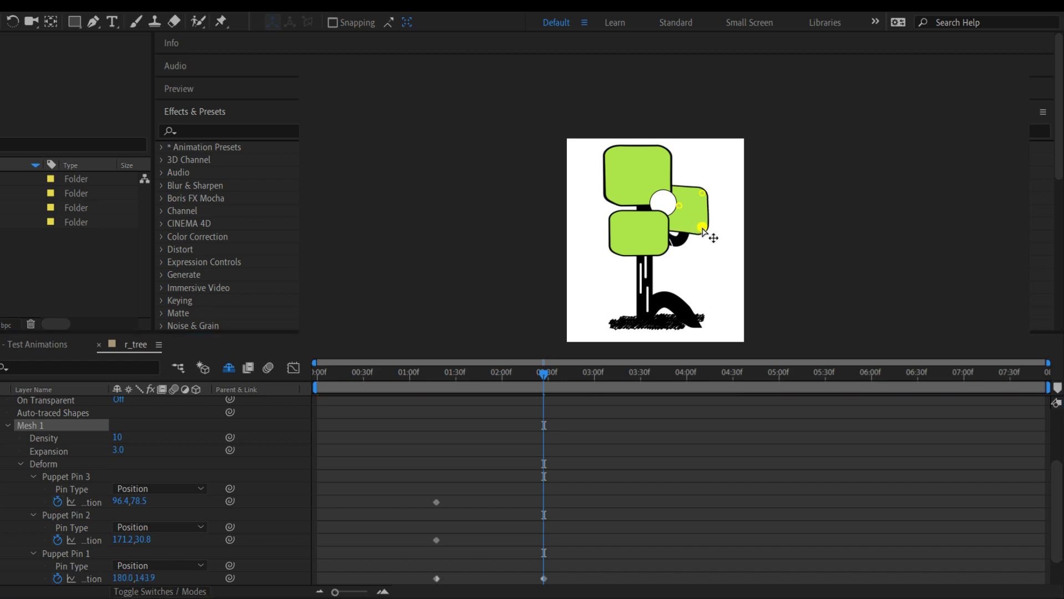
drag(703, 193, 709, 199)
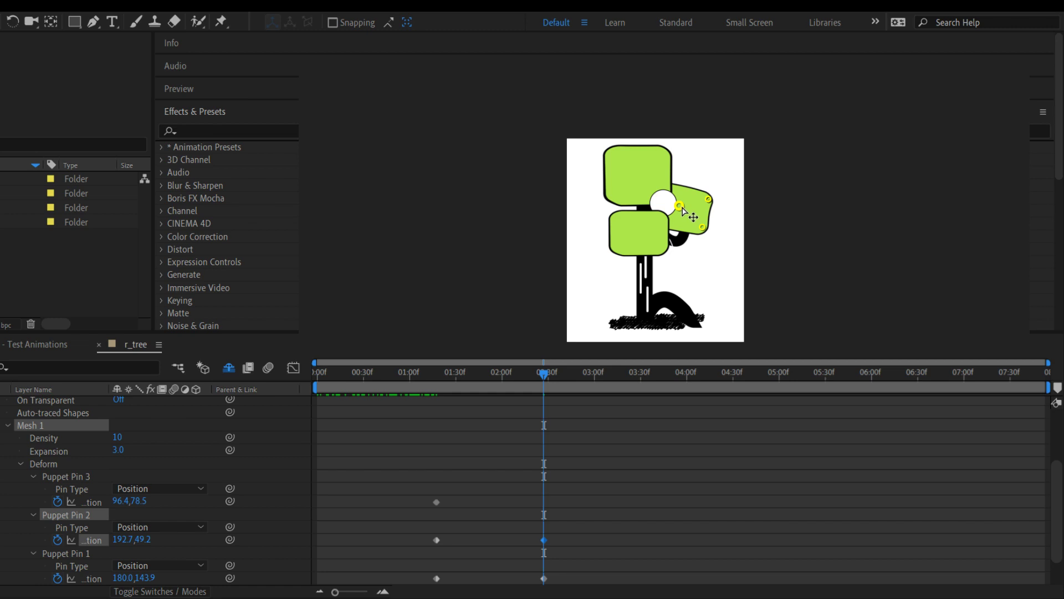
mouse_move(709, 199)
mouse_down()
mouse_move(696, 228)
mouse_move(708, 219)
mouse_up()
key(ctrl+z)
key(ctrl+z)
key(ctrl+z)
drag(682, 208, 702, 224)
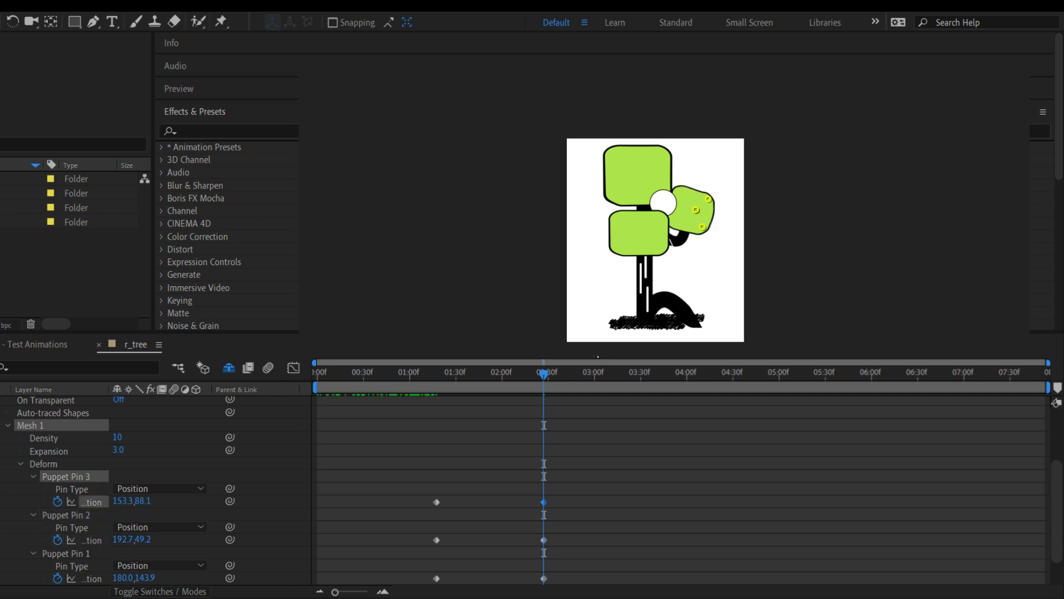
Copy the three pins' first Position keyframes and paste them at about 02:48f
mouse_move(566, 376)
mouse_down()
mouse_move(678, 366)
mouse_move(573, 377)
mouse_up()
drag(410, 497, 448, 582)
key(ctrl+c)
key(ctrl+v)
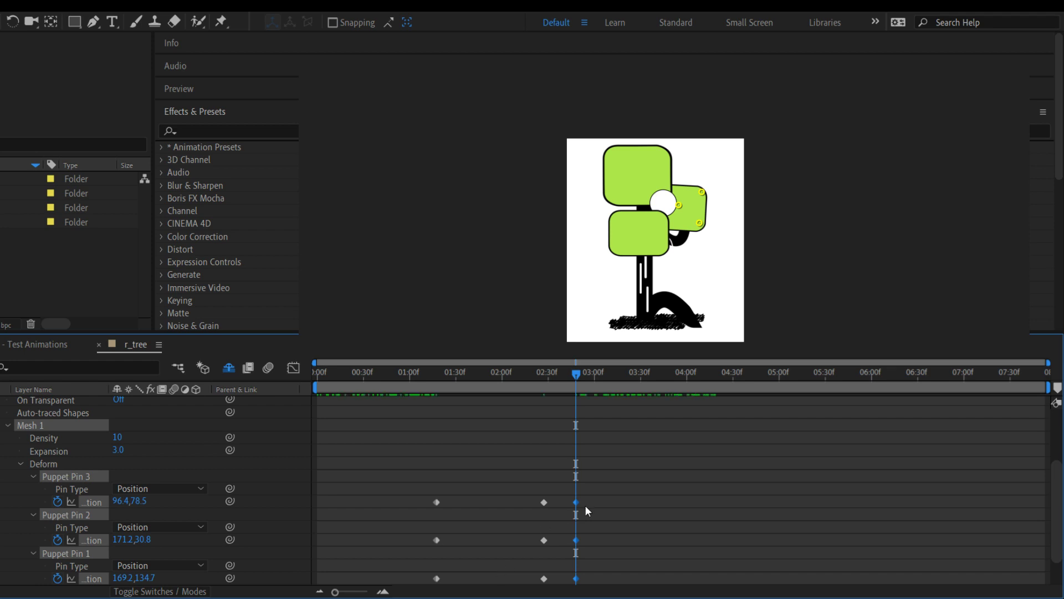
Try moving the last set of pin keyframes earlier, to about 02:39f and about 02:34f, previewing each timing
drag(589, 495, 570, 583)
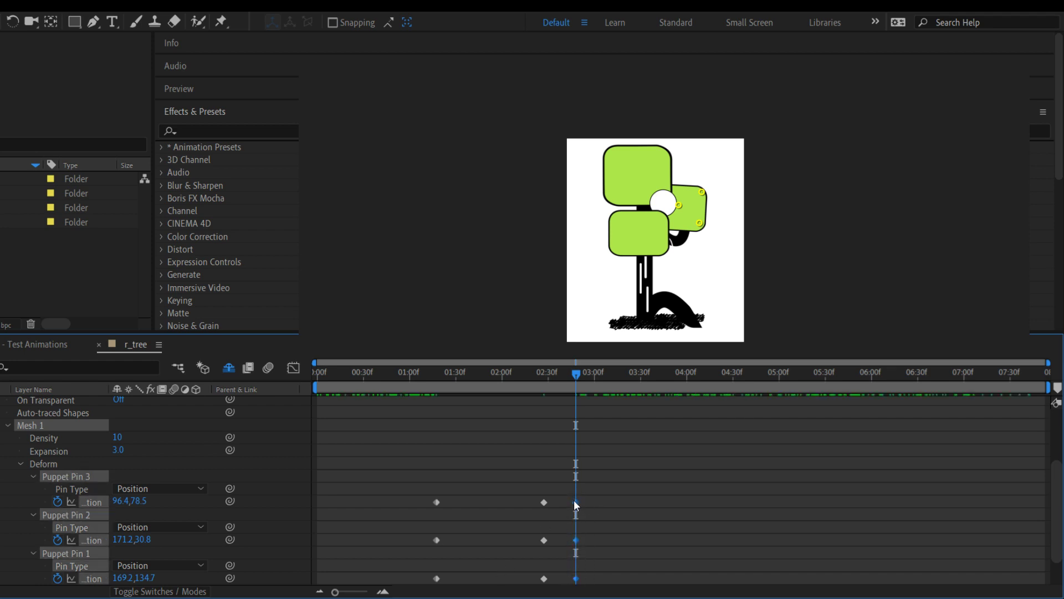
drag(574, 500, 559, 500)
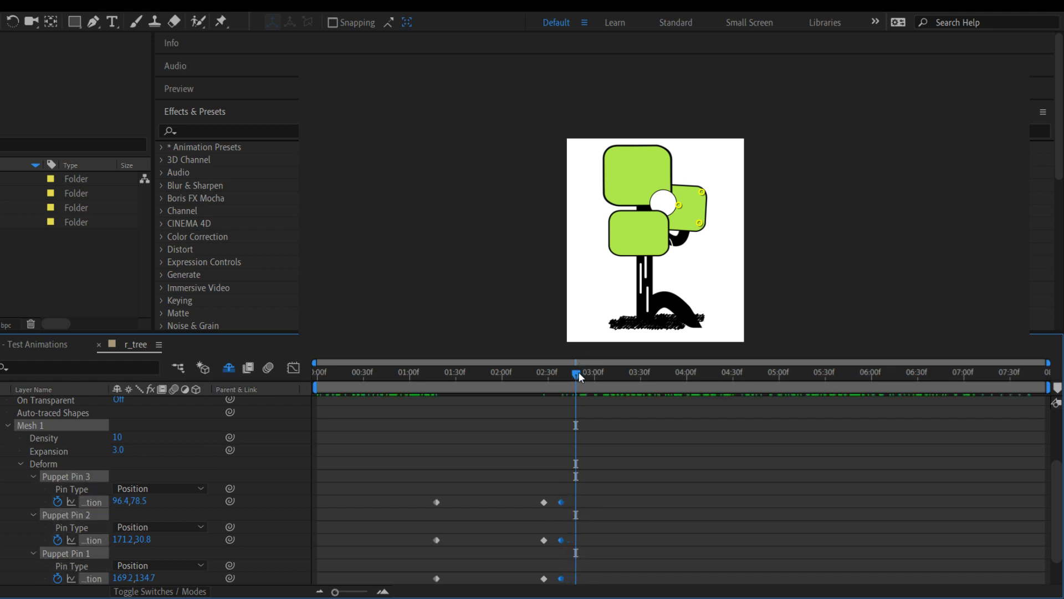
drag(578, 371, 373, 398)
key(space)
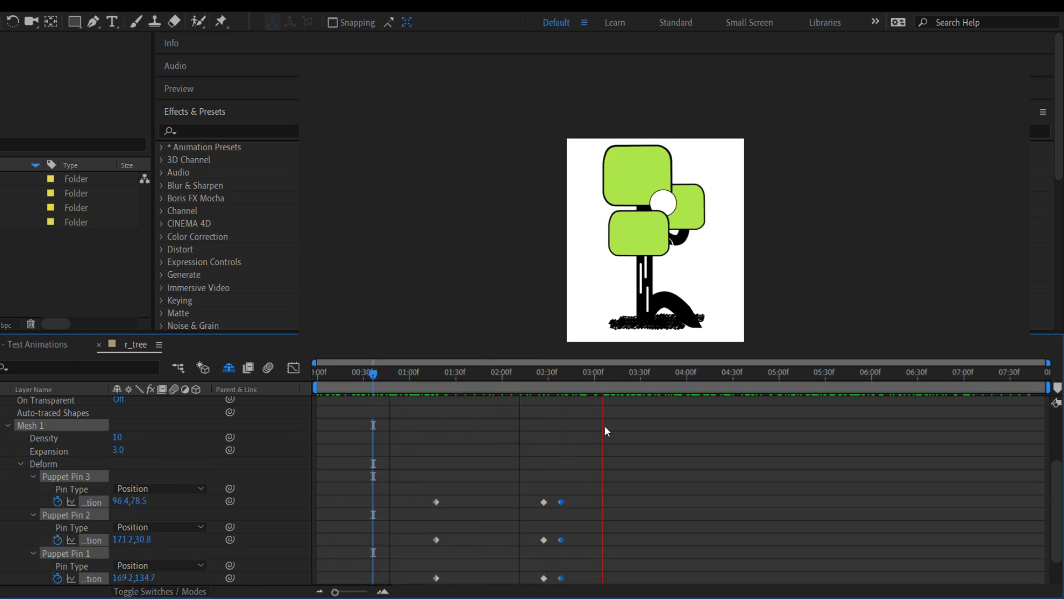
key(space)
drag(595, 494, 553, 578)
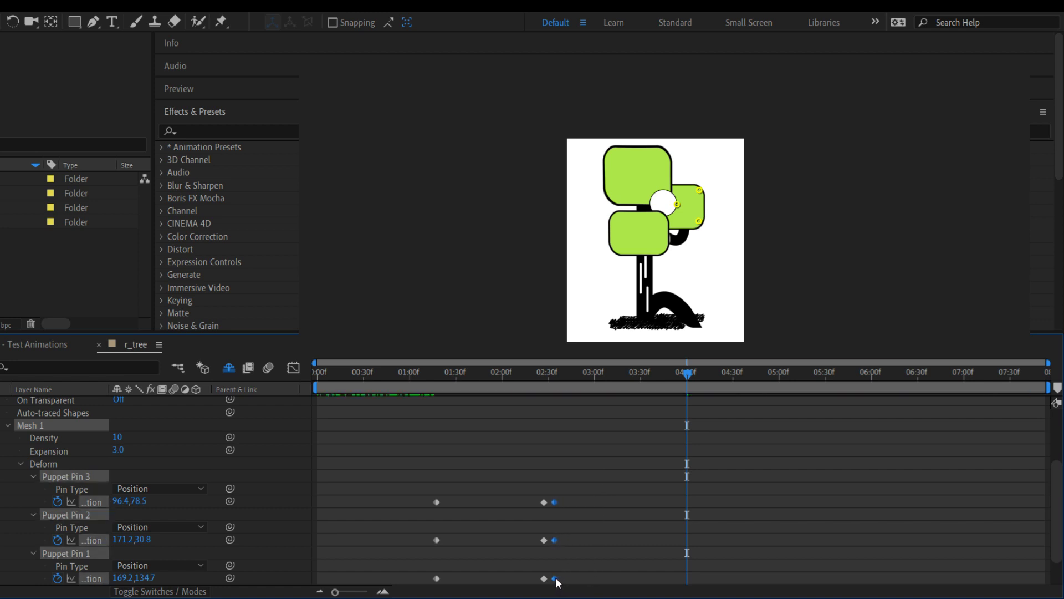
drag(674, 386, 477, 417)
key(space)
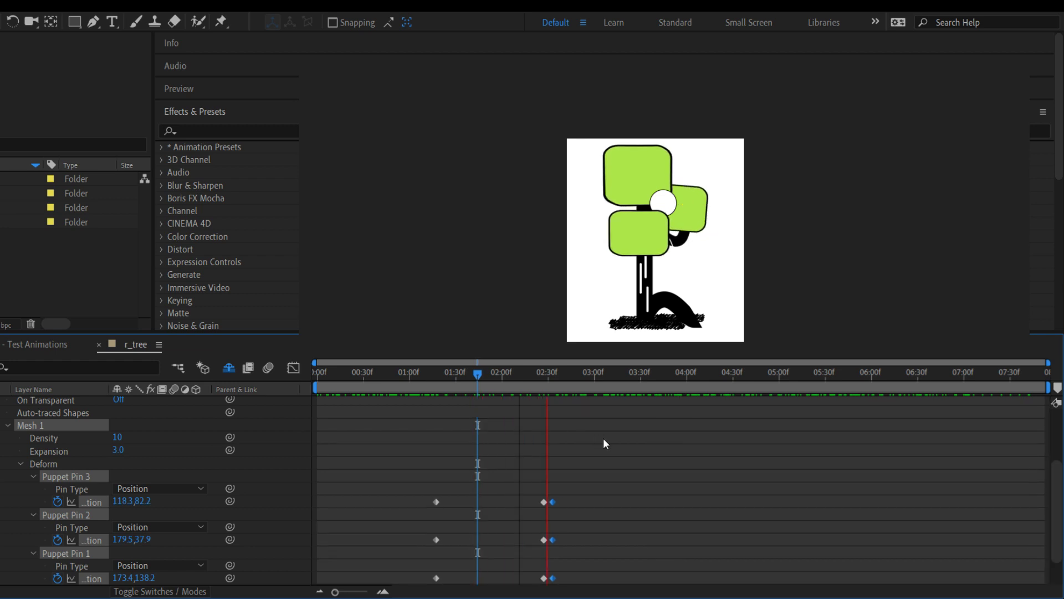
key(space)
Move the three pins' first Position keyframes to about 02:00f, previewing the leaf motion
drag(582, 504, 536, 577)
drag(412, 509, 530, 579)
click(460, 374)
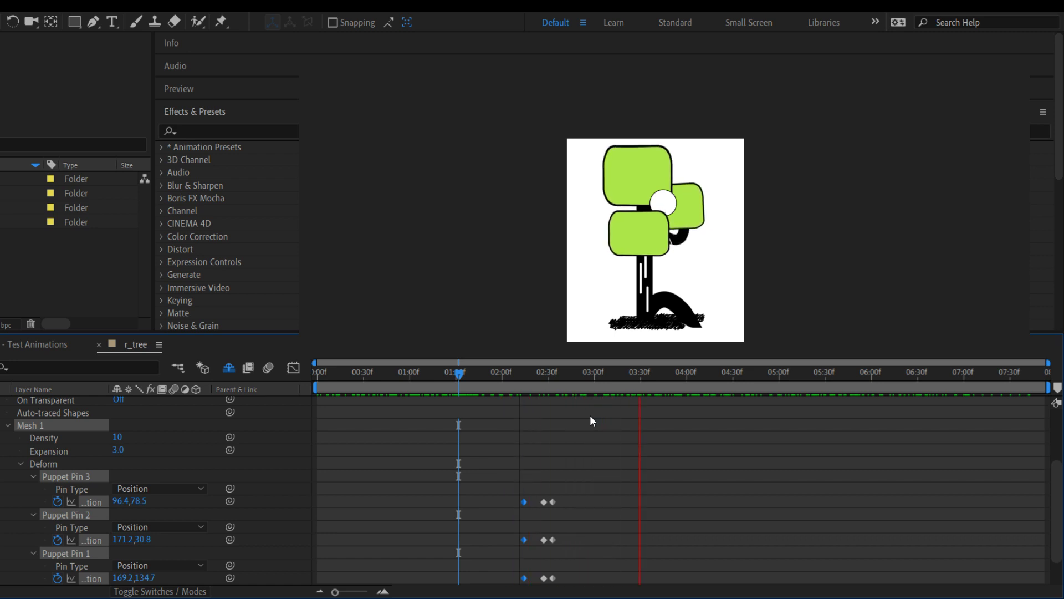
key(space)
drag(508, 495, 504, 540)
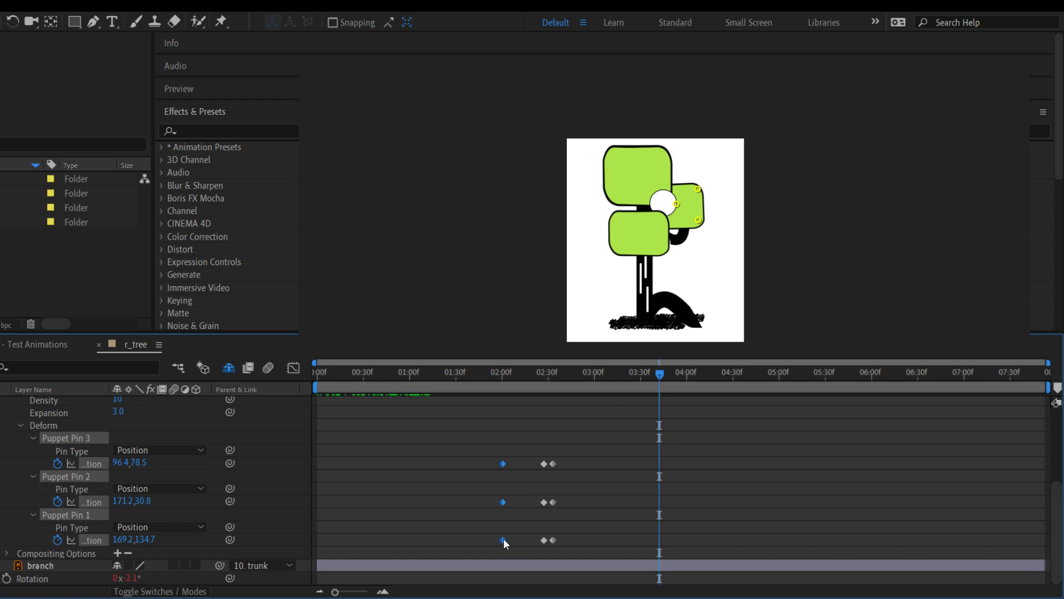
click(438, 370)
key(space)
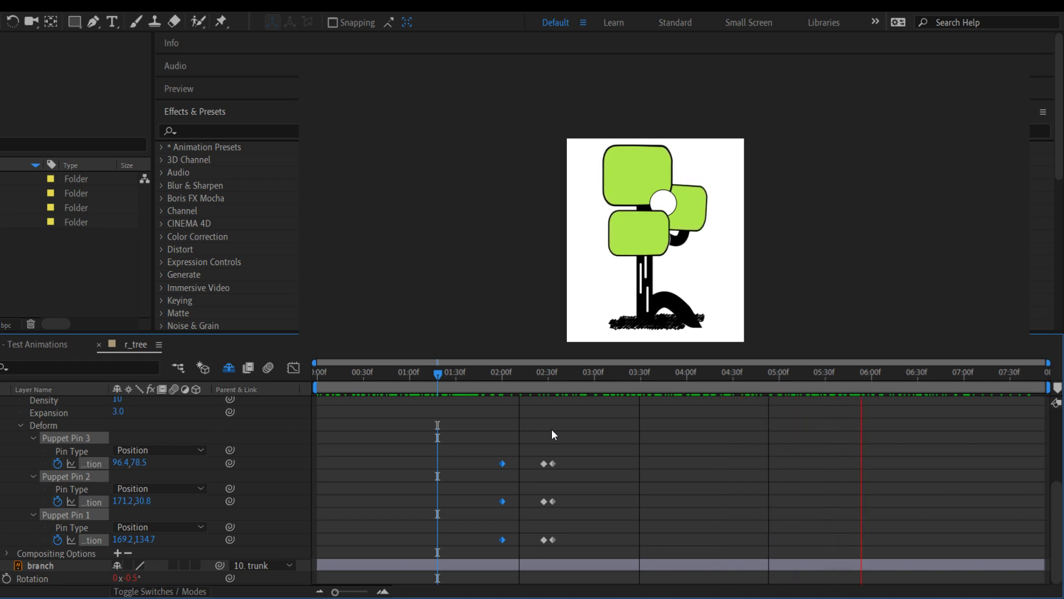
key(space)
Move the three pins' last Position keyframes to about 02:44f and preview the motion
drag(449, 386, 547, 391)
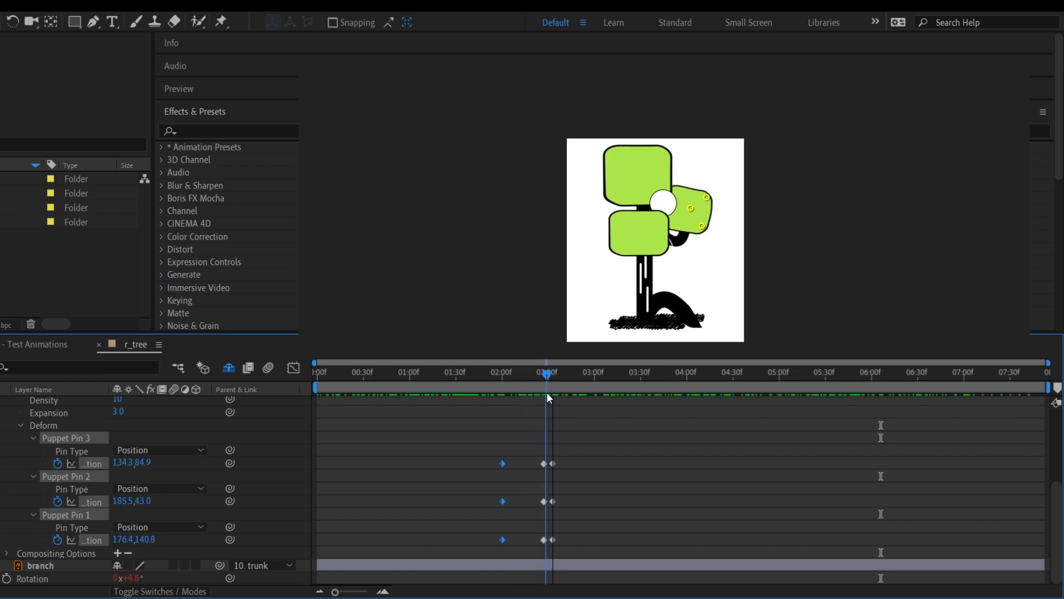
drag(571, 460, 570, 540)
drag(547, 377, 467, 387)
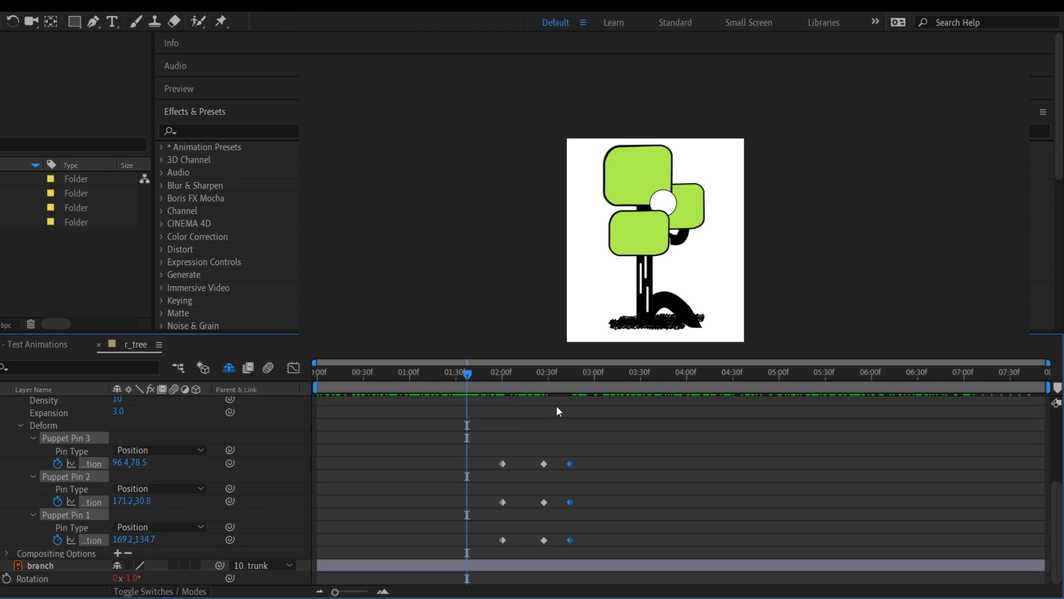
key(space)
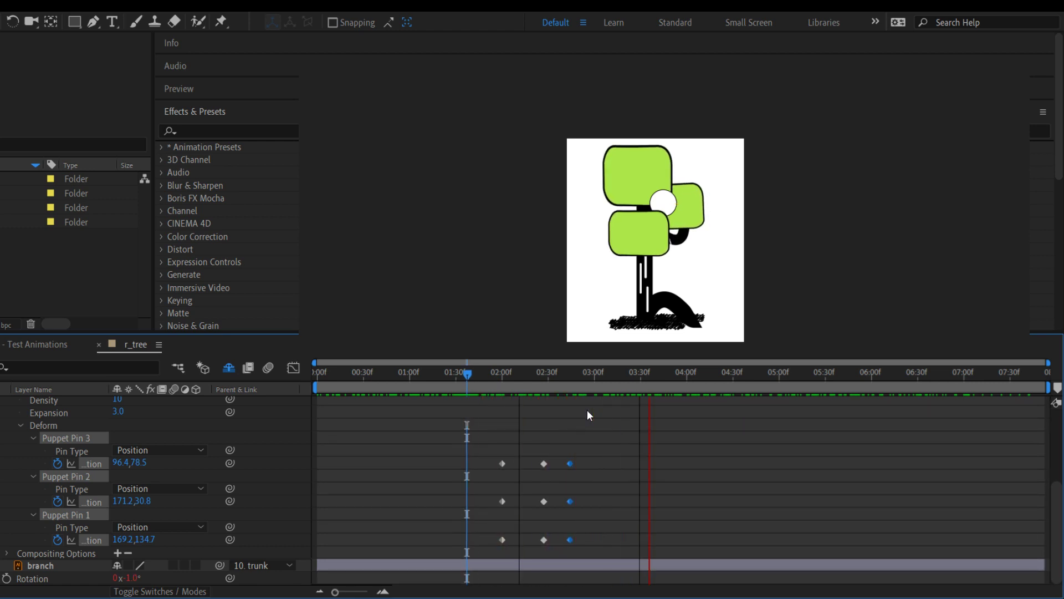
key(space)
Apply Easy Ease to the first and last Position keyframes of all three pins and preview the motion
drag(587, 459, 560, 548)
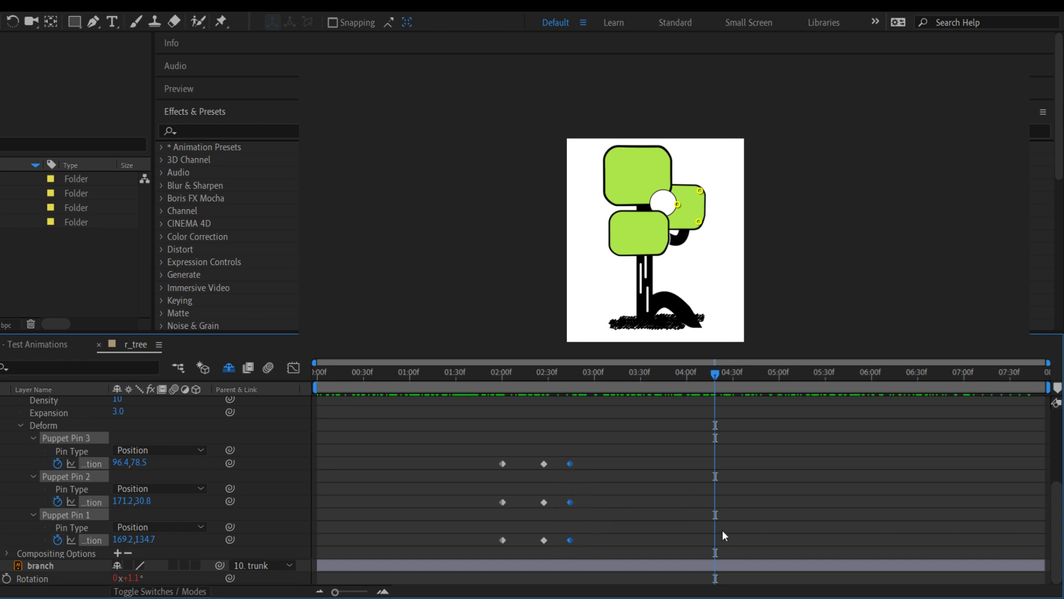
key(F9)
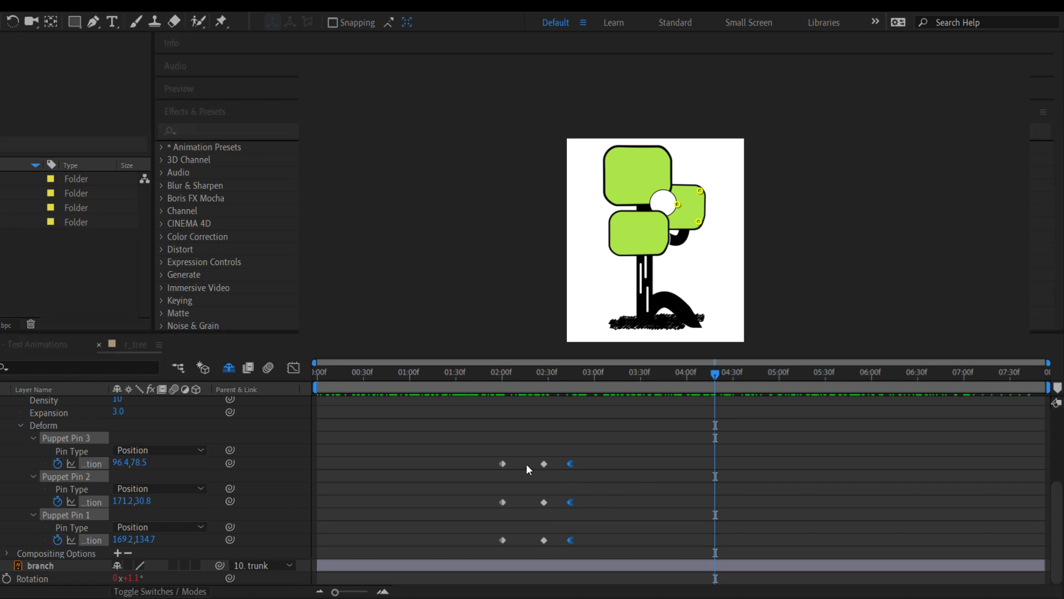
drag(525, 457, 533, 524)
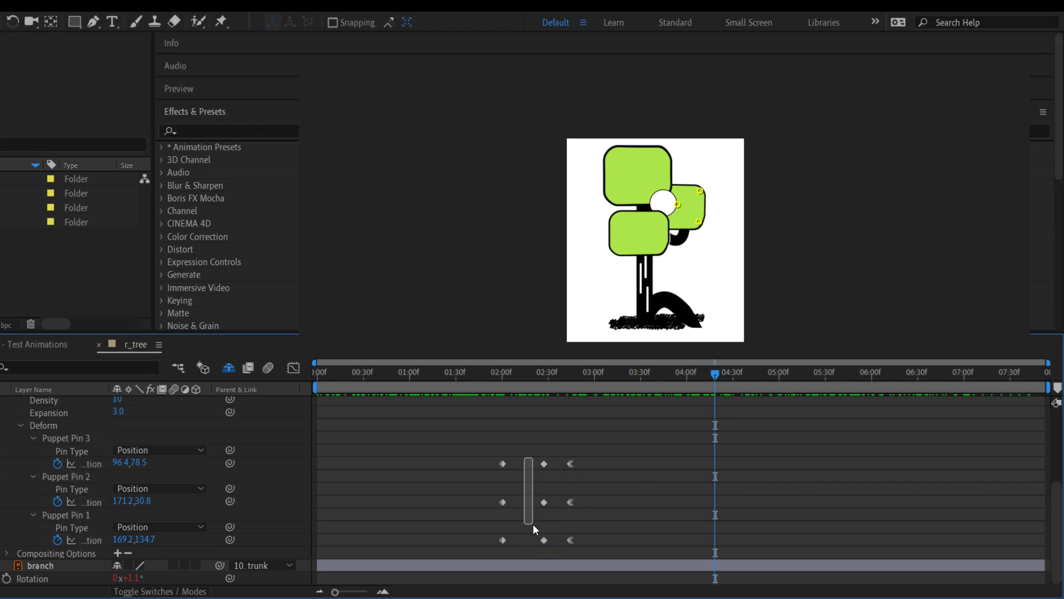
mouse_move(480, 458)
mouse_down()
mouse_move(518, 556)
mouse_move(509, 546)
mouse_up()
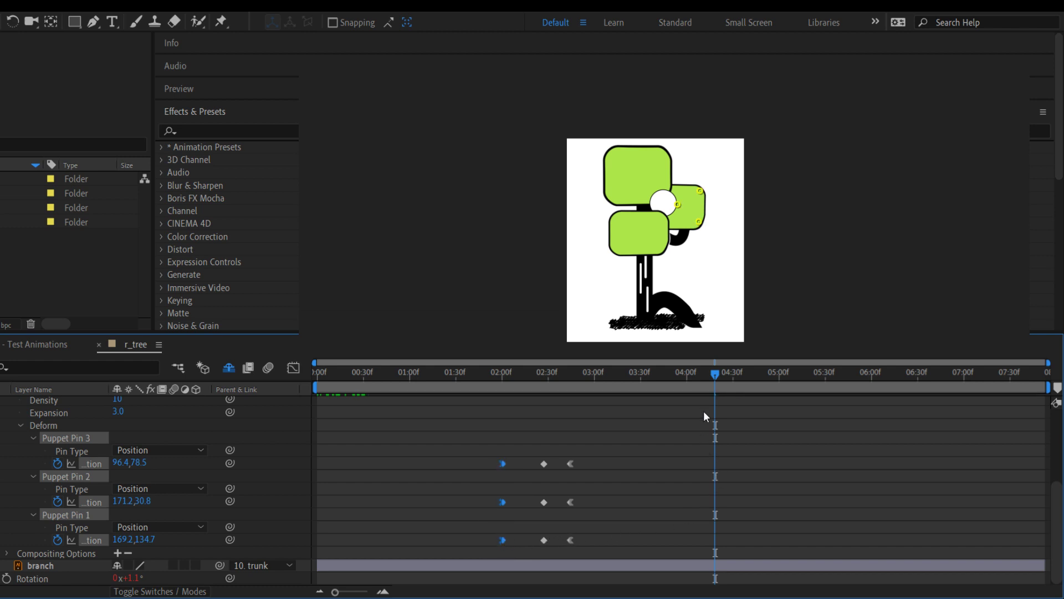
drag(714, 374, 484, 411)
key(space)
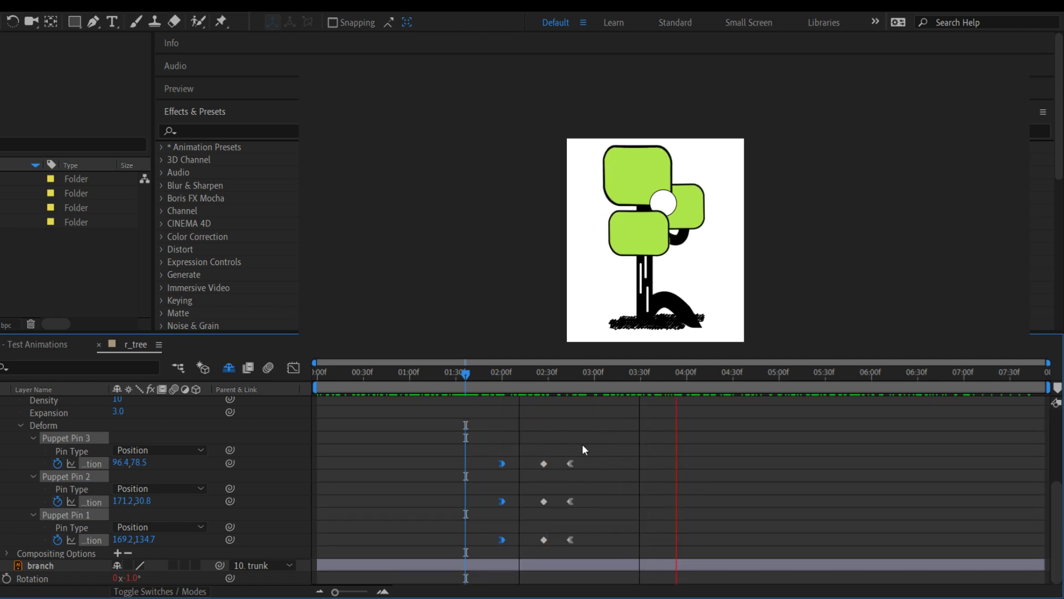
key(space)
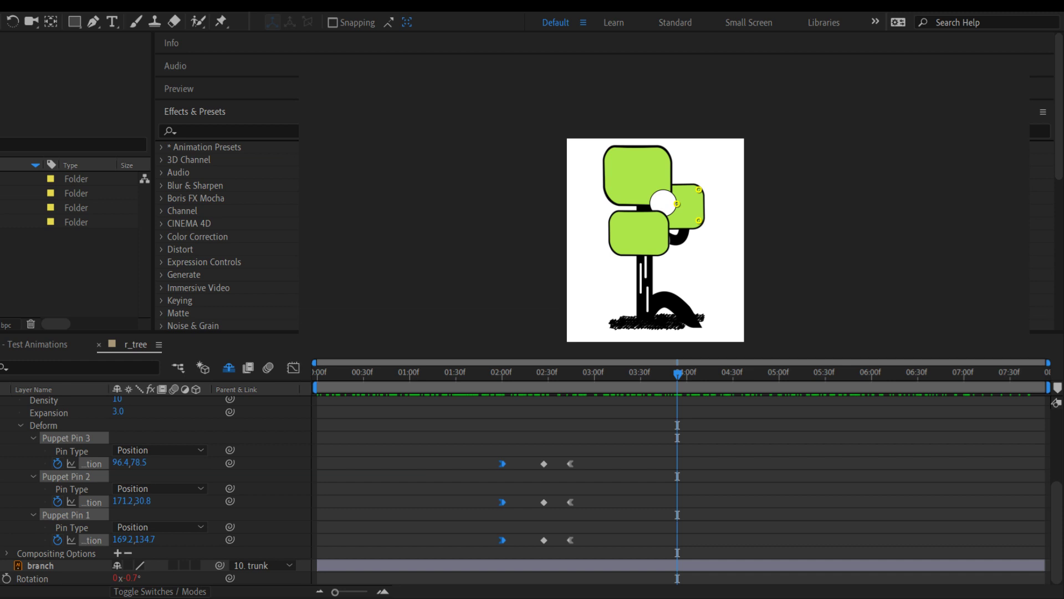
Play the composition from about 01:30f and examine the r_leaves movement up close
scroll(696, 246, up, 3)
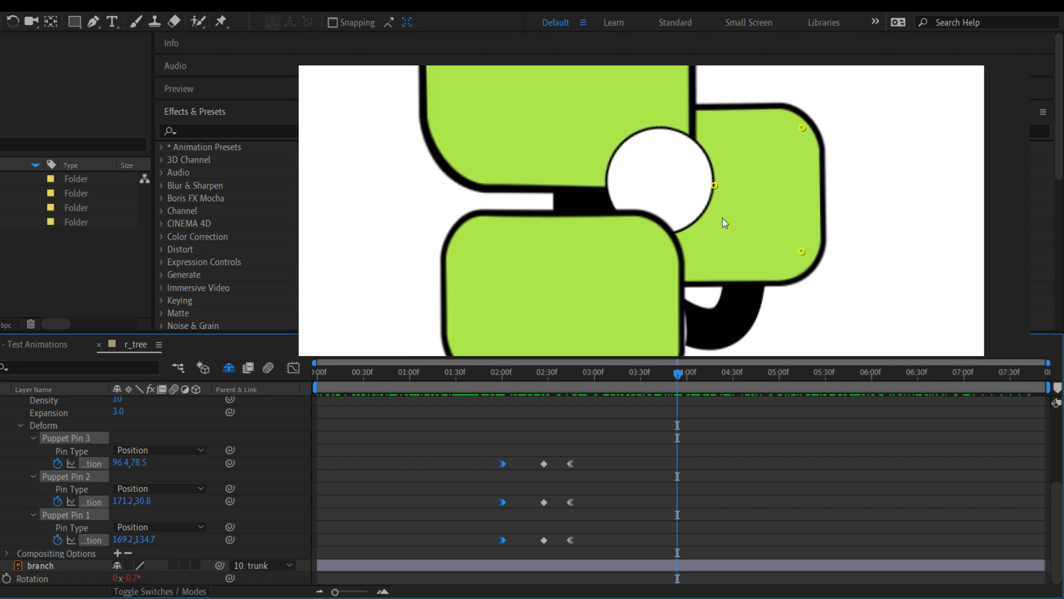
drag(723, 221, 625, 271)
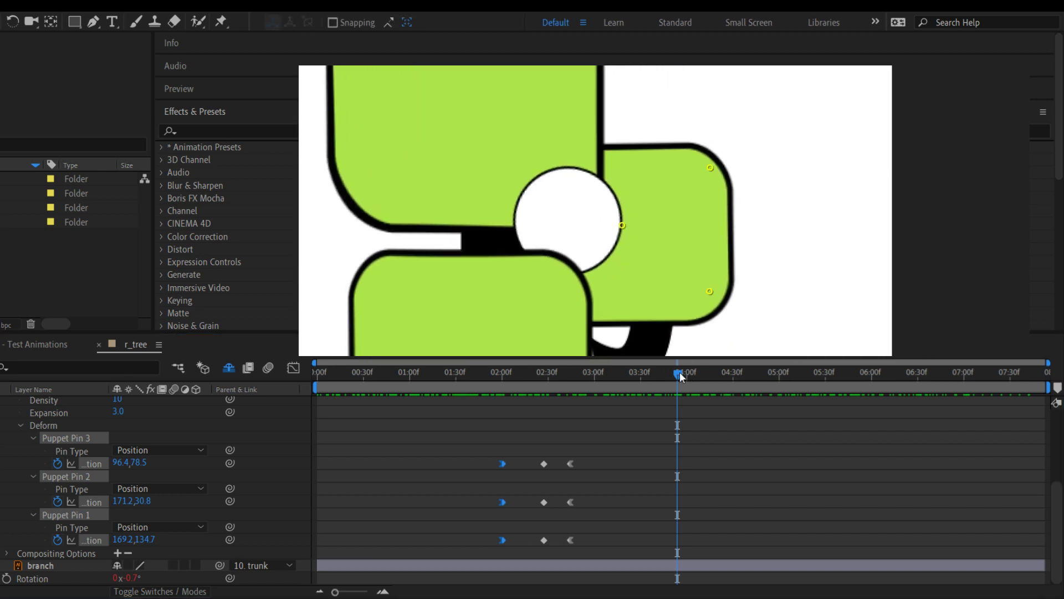
drag(680, 377, 455, 403)
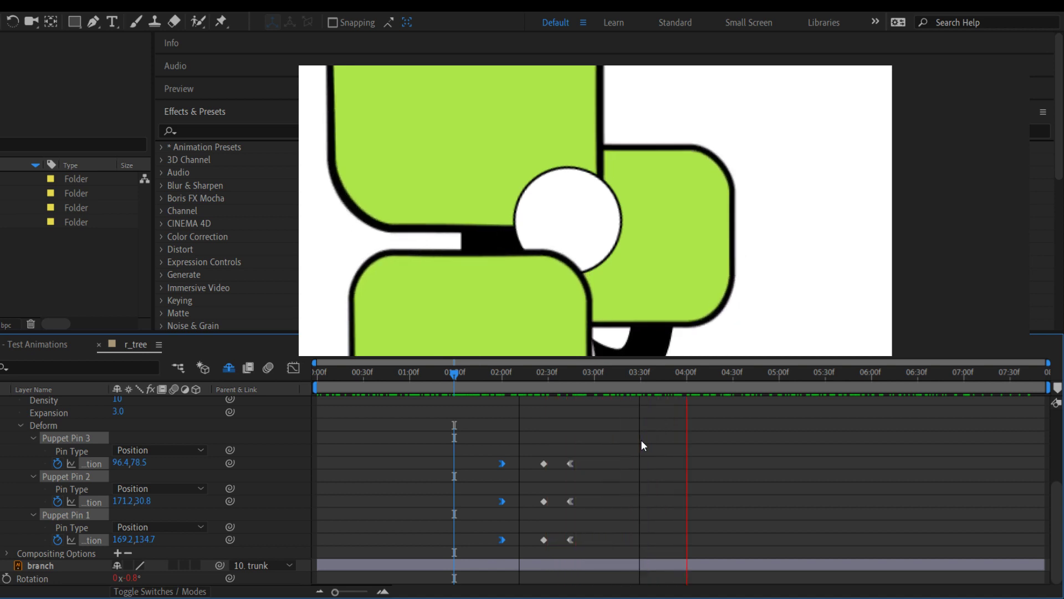
key(space)
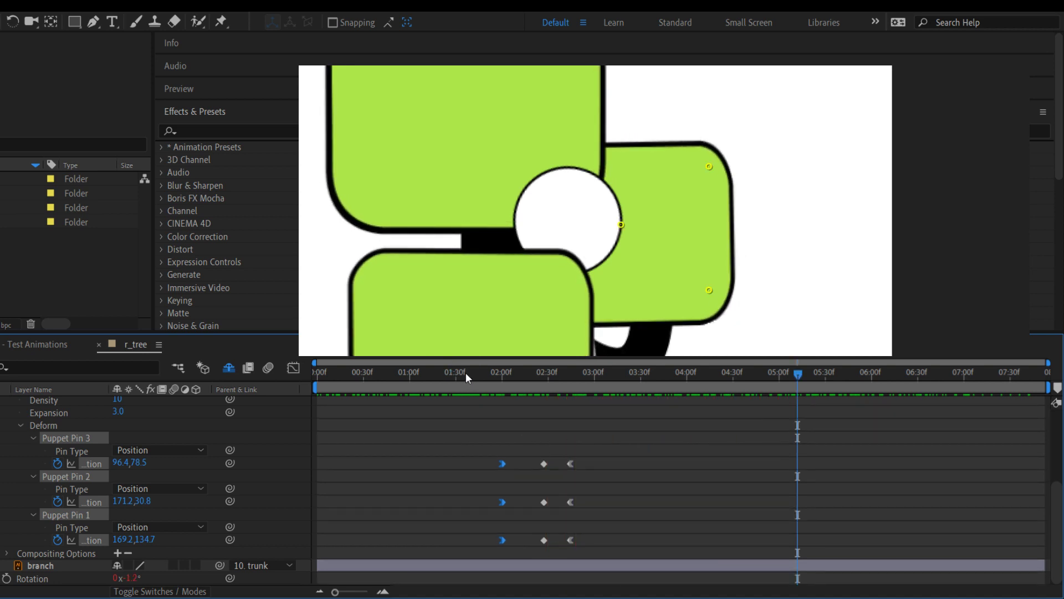
Try moving Puppet Pin 2 outward to about 231.5,77.7 at the middle keyframe and undo the move
drag(466, 373, 546, 398)
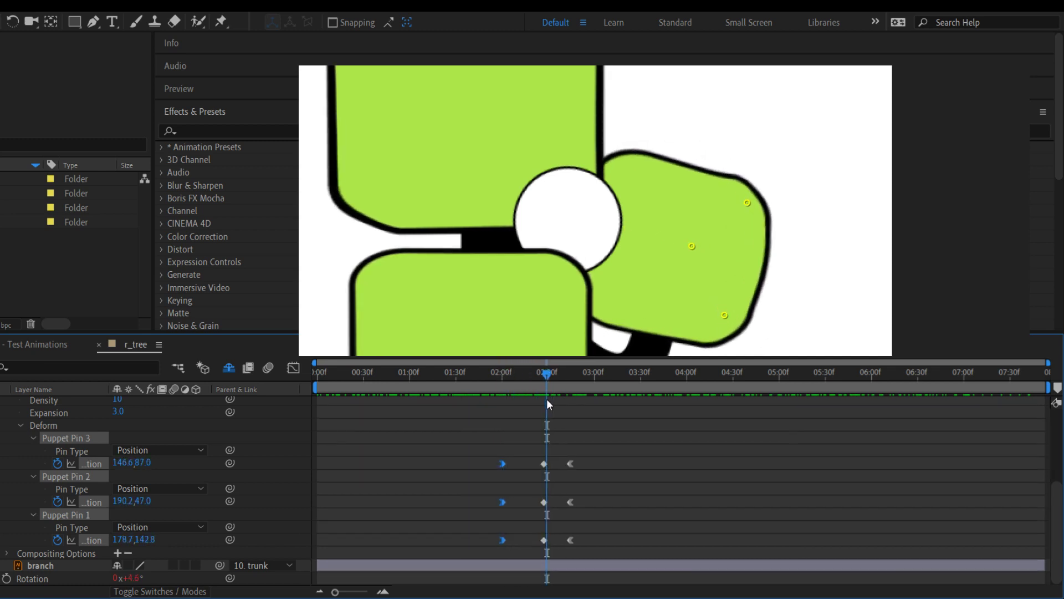
key(shift+F2)
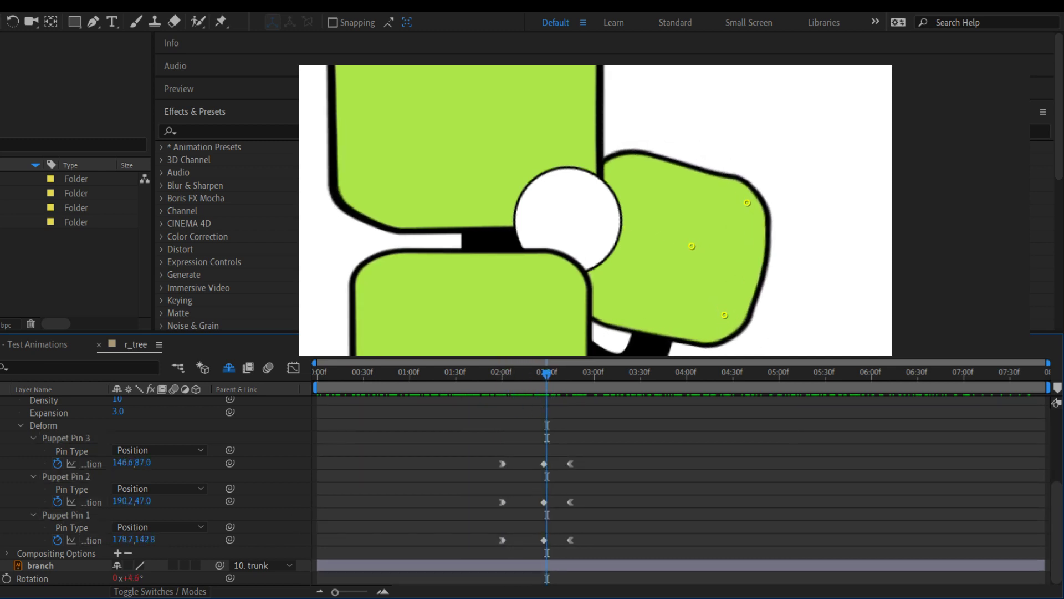
key(Page_Up)
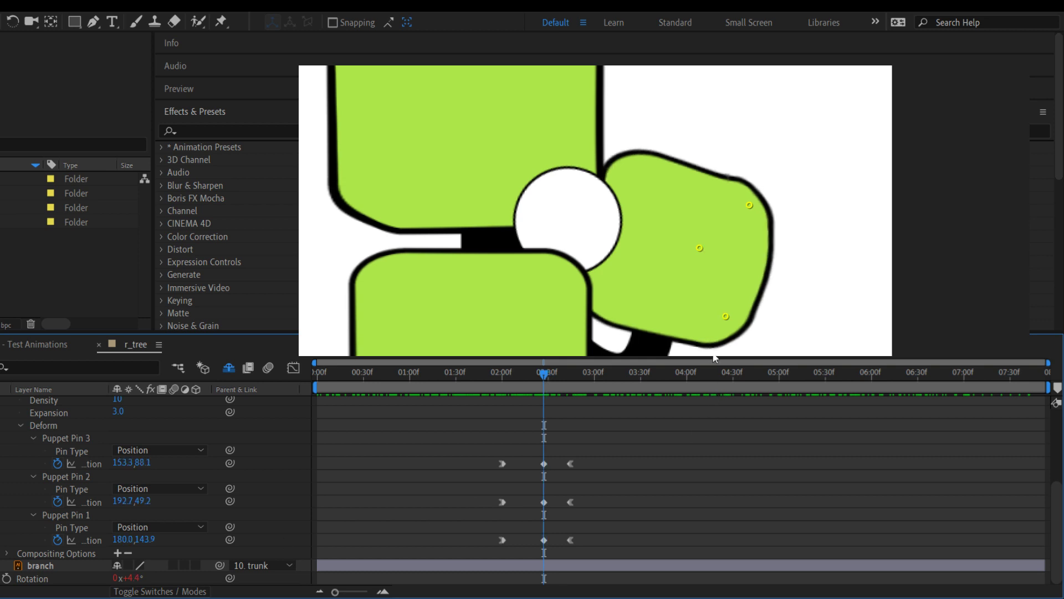
drag(749, 205, 791, 242)
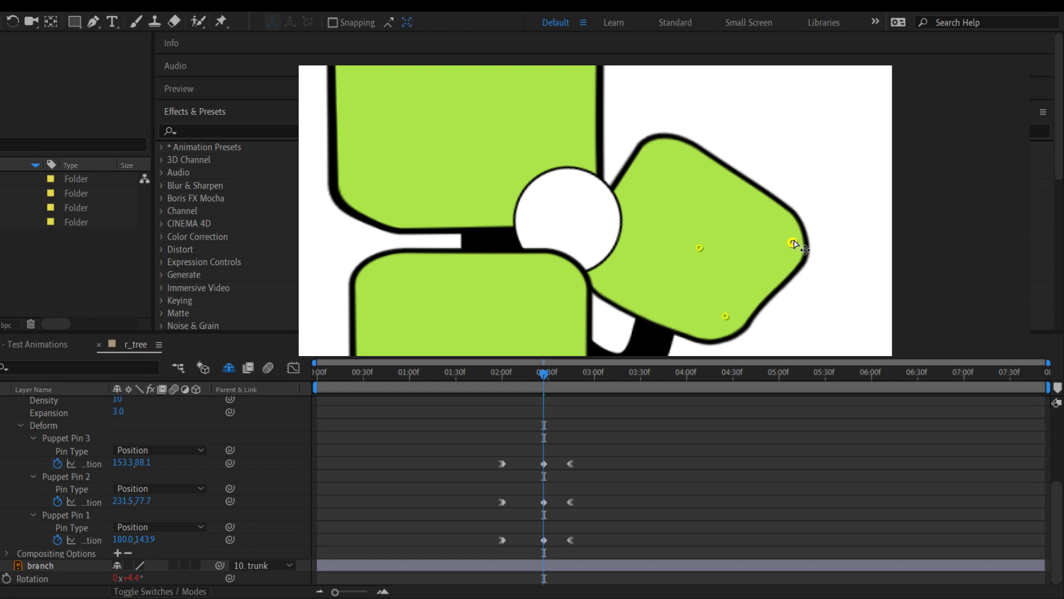
key(ctrl+z)
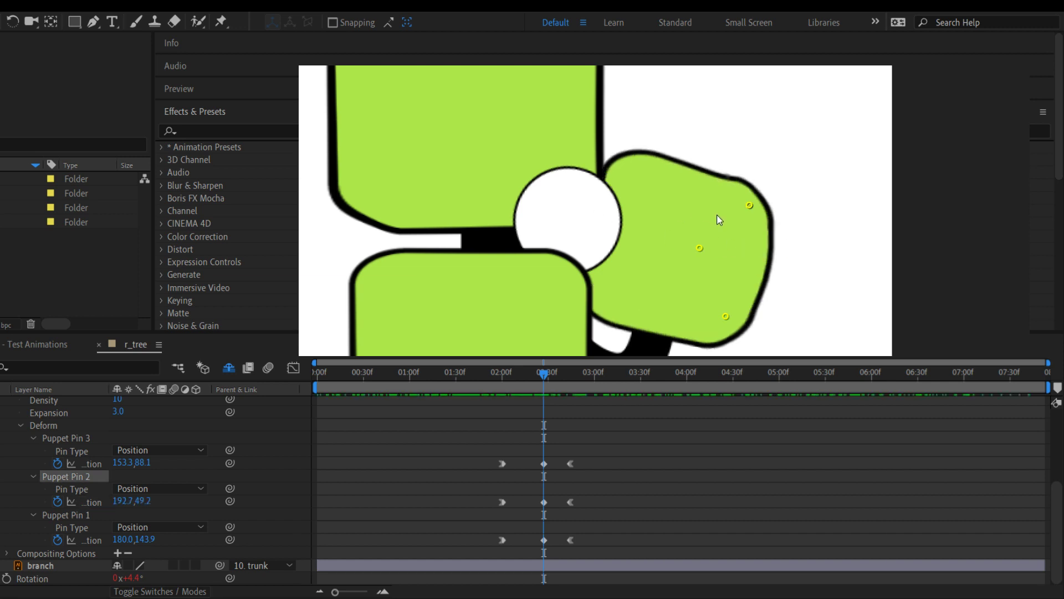
Add two puppet pins near r_leaves' upper-left and lower-left corners at the first pin keyframe, about 02:00f
key(j)
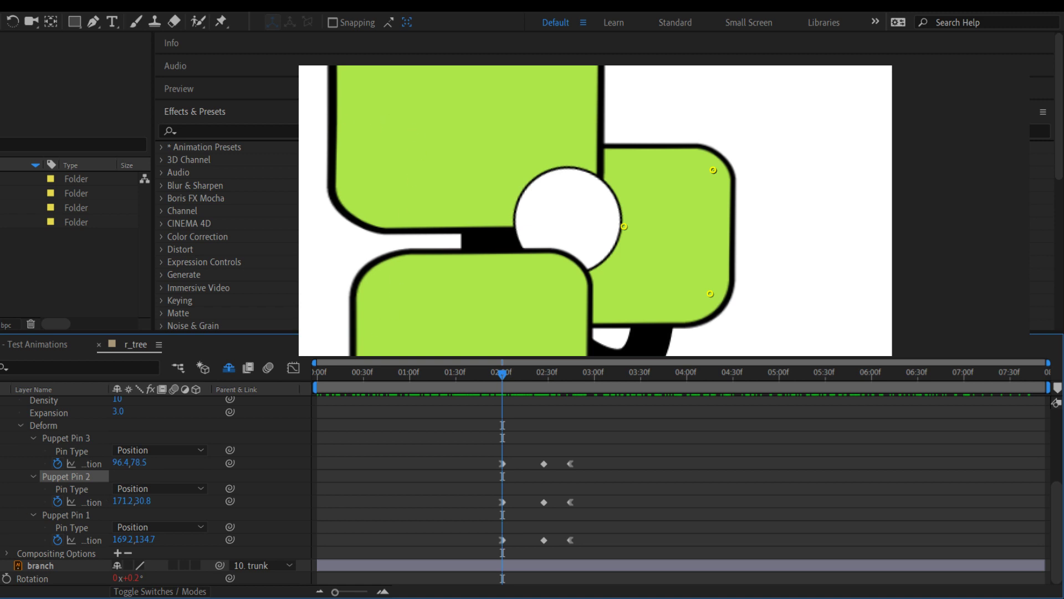
click(222, 22)
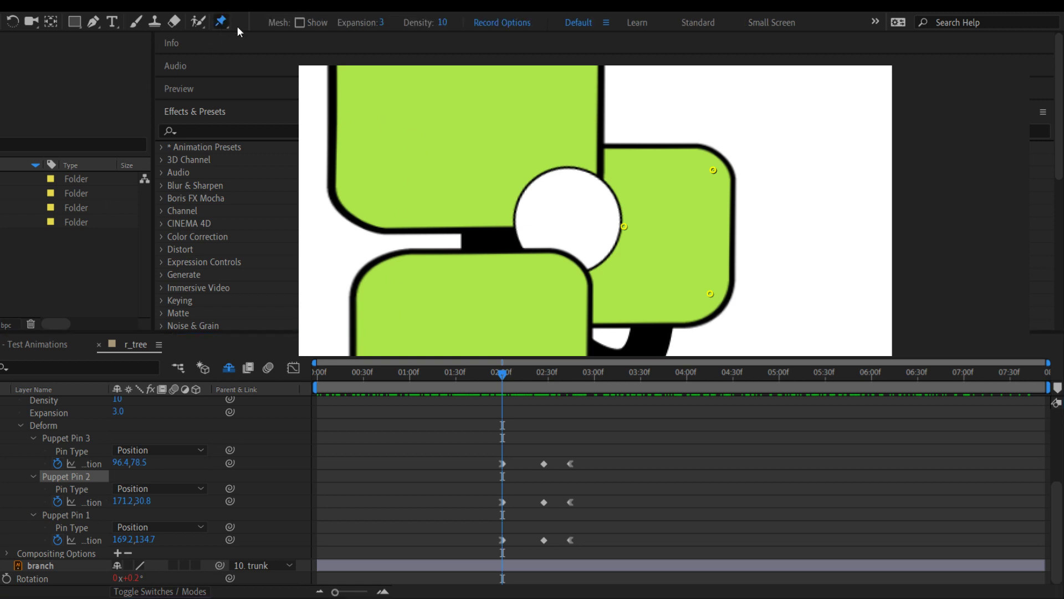
click(558, 161)
click(563, 312)
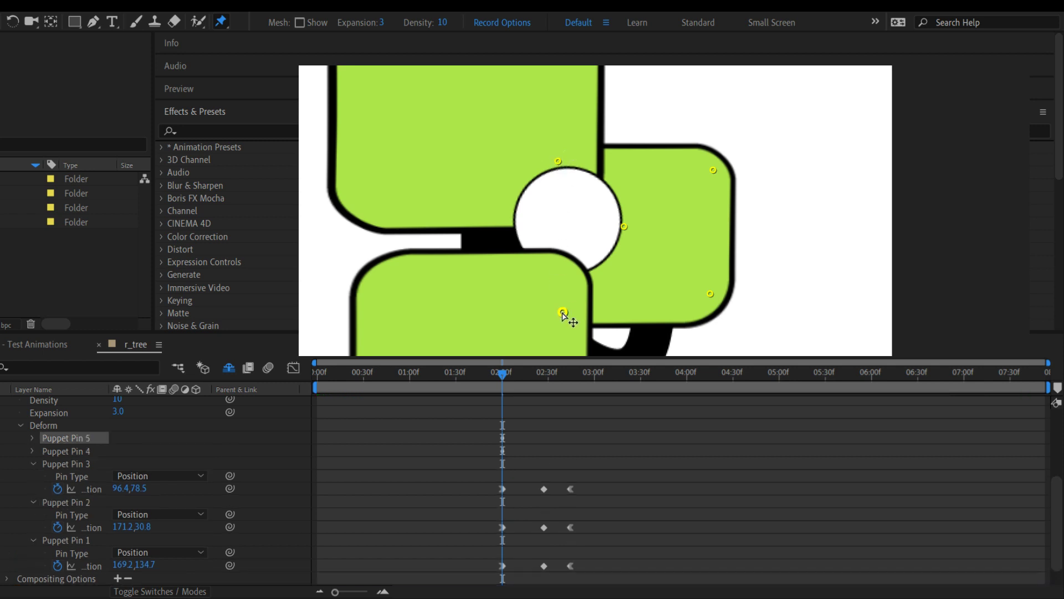
Move Puppet Pin 1 downward to about 182.3,167.3 at the middle keyframe
key(k)
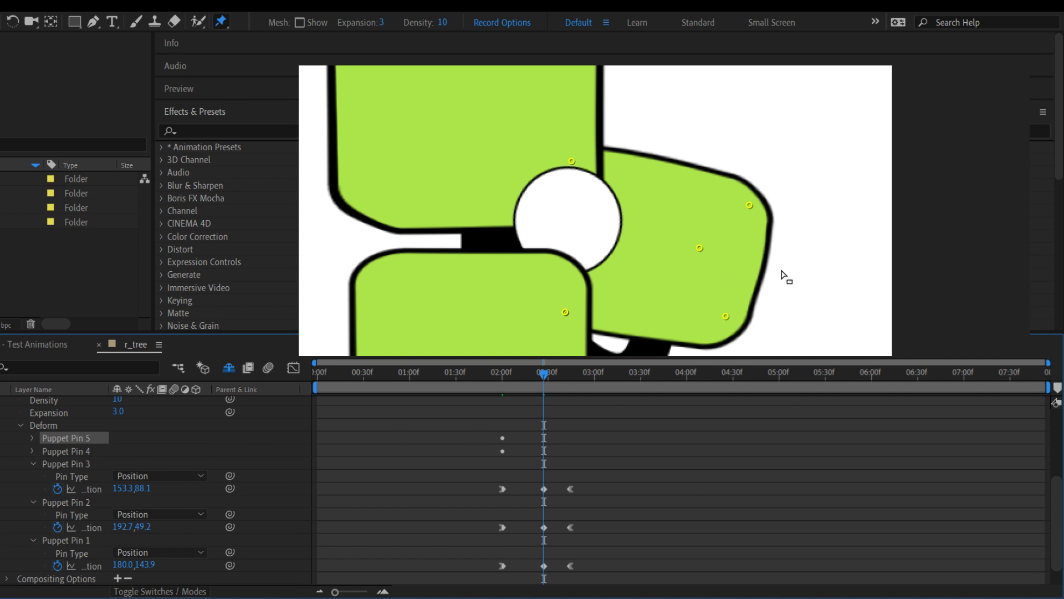
scroll(782, 275, down, 3)
drag(723, 261, 723, 289)
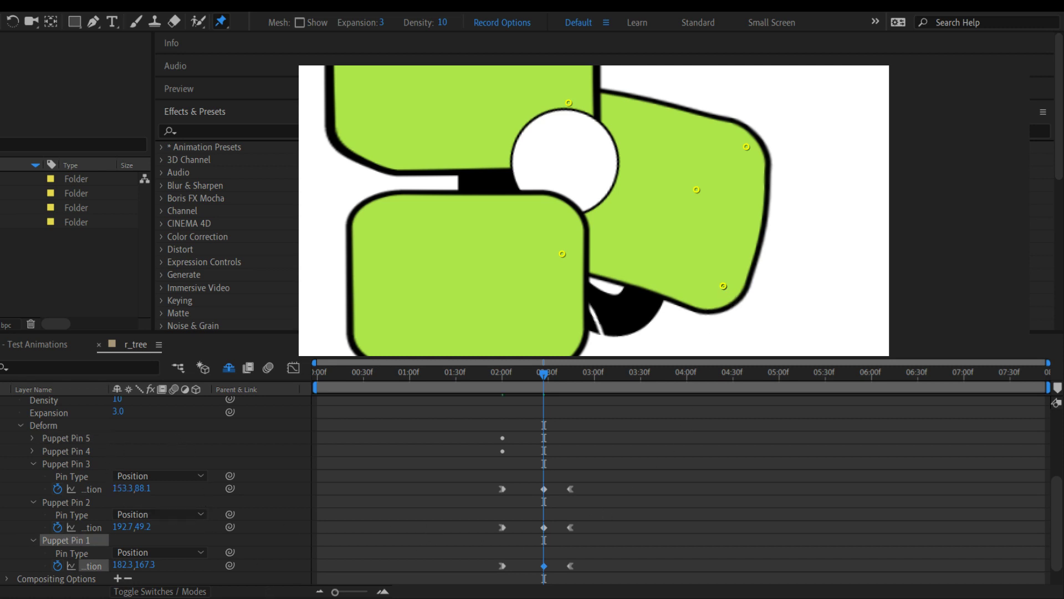
Add position keyframes for Puppet Pin 5 and Puppet Pin 4 at the middle keyframe time, about 02:27f
click(524, 478)
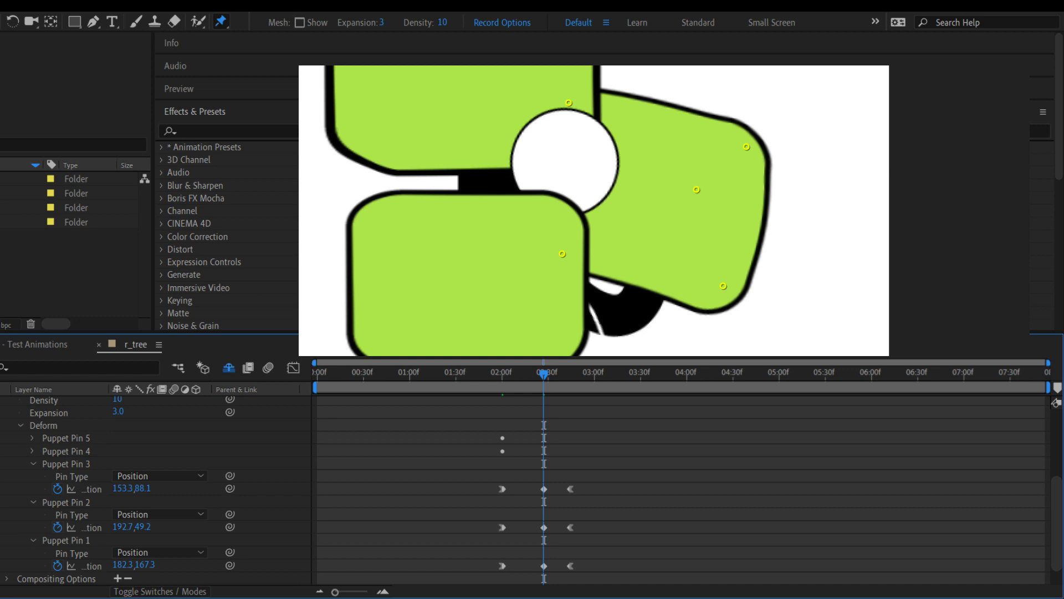
key(k)
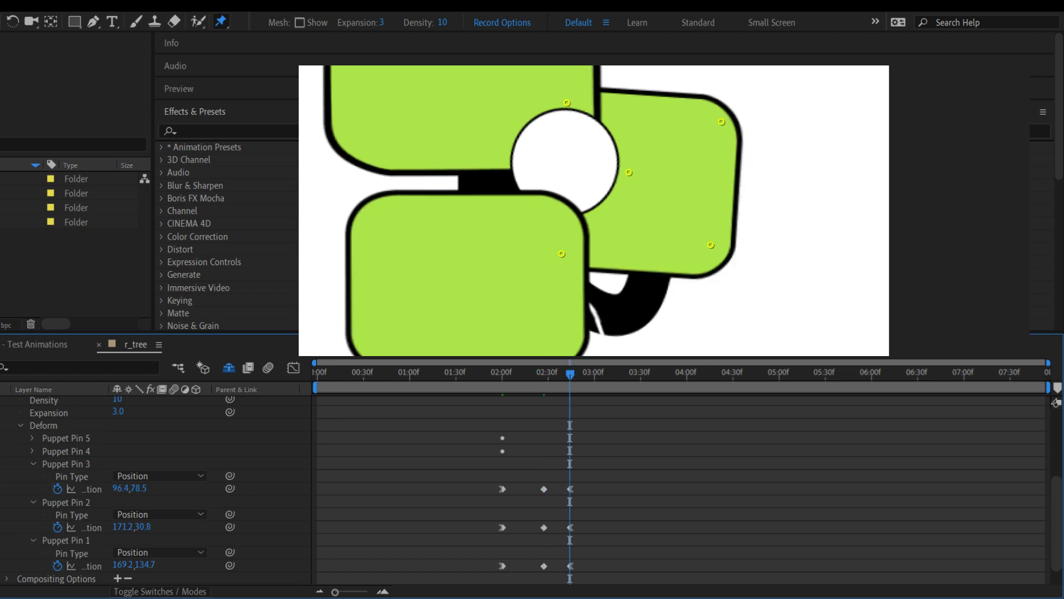
key(j)
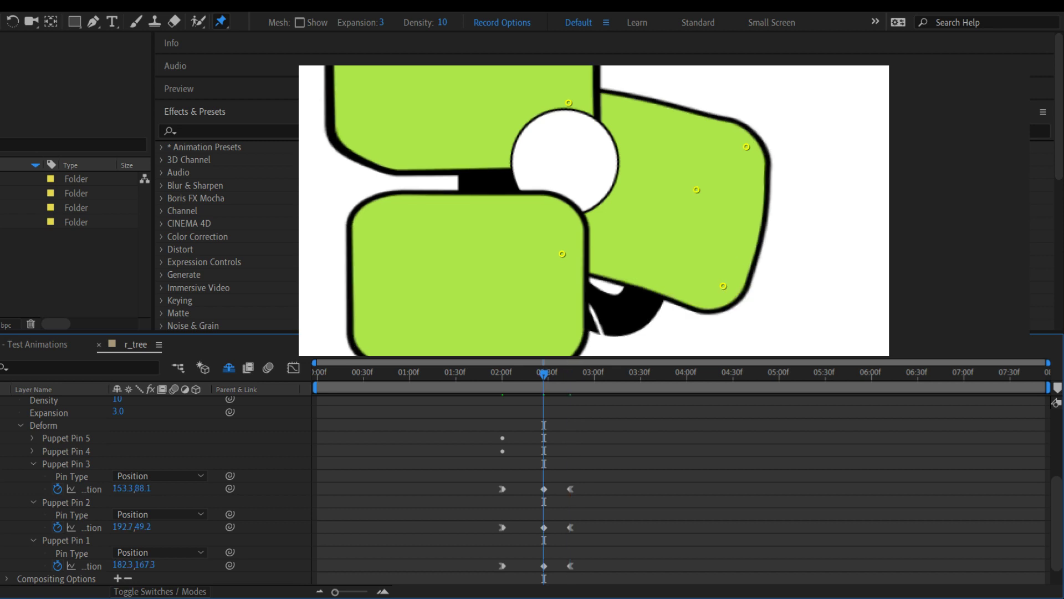
click(32, 438)
click(32, 477)
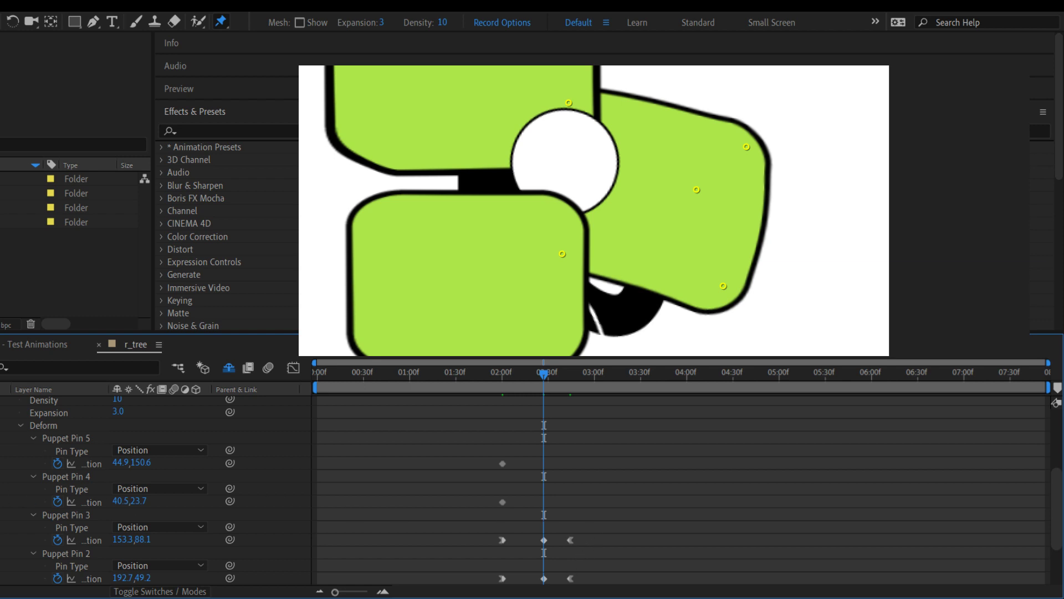
click(1, 463)
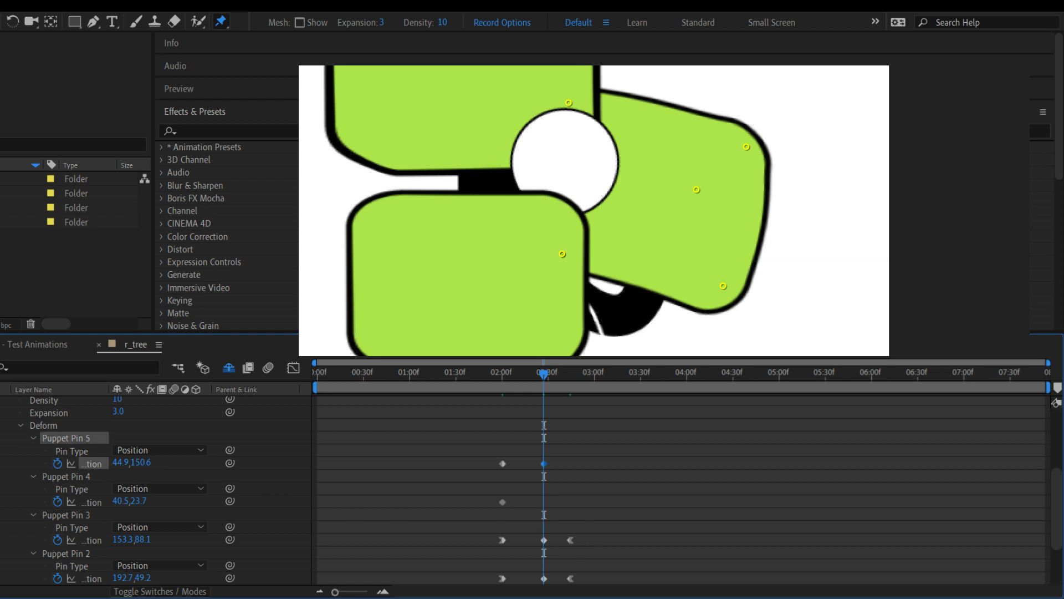
click(1, 502)
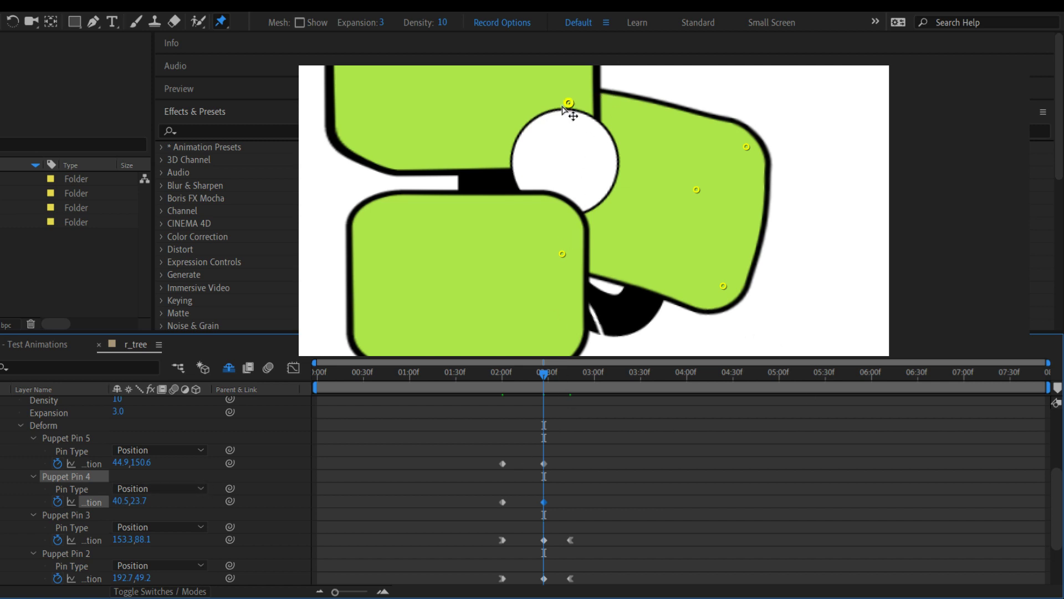
Move Puppet Pin 4 to about 85.6,22.7, Puppet Pin 2 to about 218.3,75.8 and Puppet Pin 5 to about 68.9,143.8 at the middle keyframe
drag(569, 109, 623, 111)
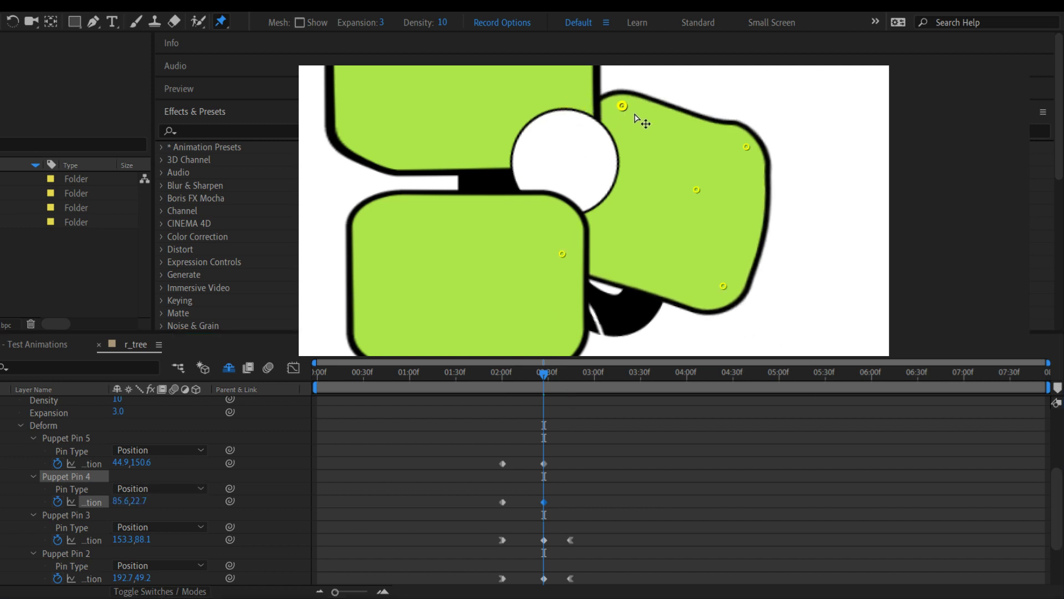
drag(747, 148, 775, 181)
drag(563, 255, 592, 256)
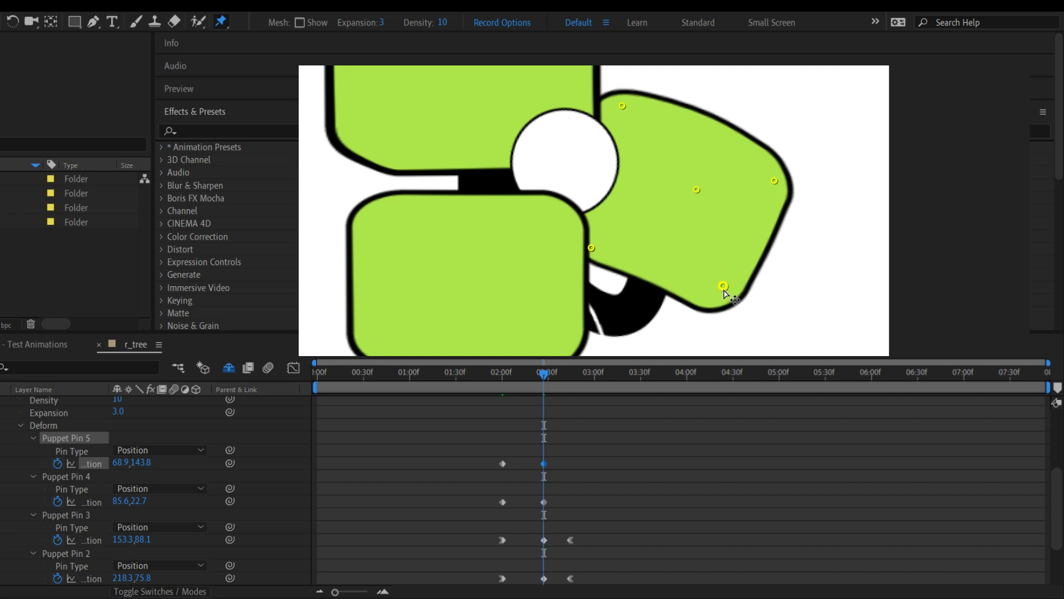
Refine the middle pose by moving Puppet Pin 1 to about 177.3,173.7, Puppet Pin 3 to about 162.2,92.9 and Puppet Pin 2 to about 224.7,80.8
mouse_move(724, 289)
mouse_down()
mouse_move(721, 306)
mouse_move(717, 296)
mouse_up()
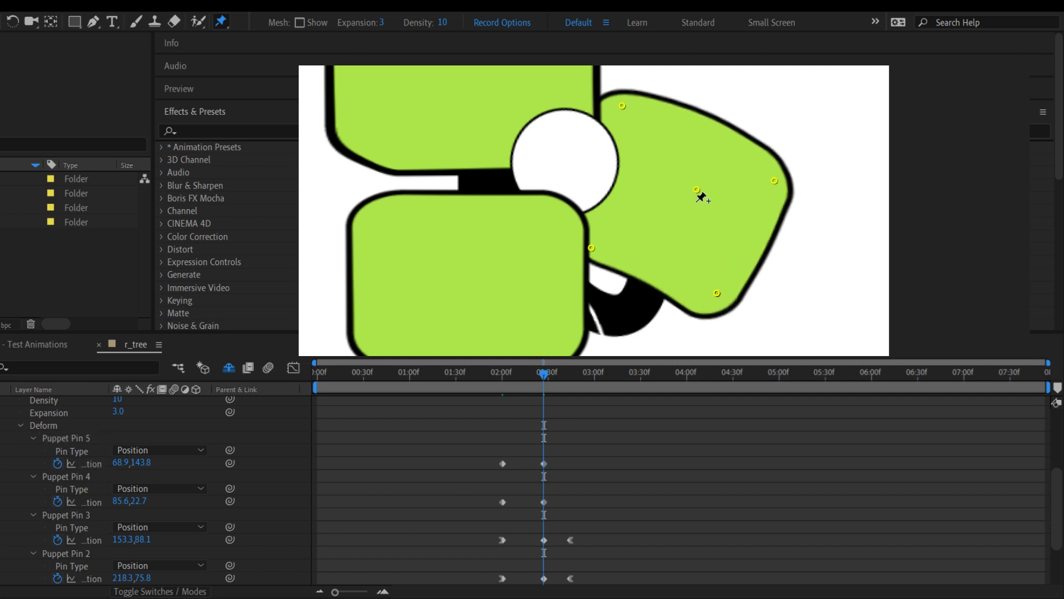
mouse_move(697, 192)
mouse_down()
mouse_move(686, 215)
mouse_move(704, 202)
mouse_up()
drag(774, 180, 781, 187)
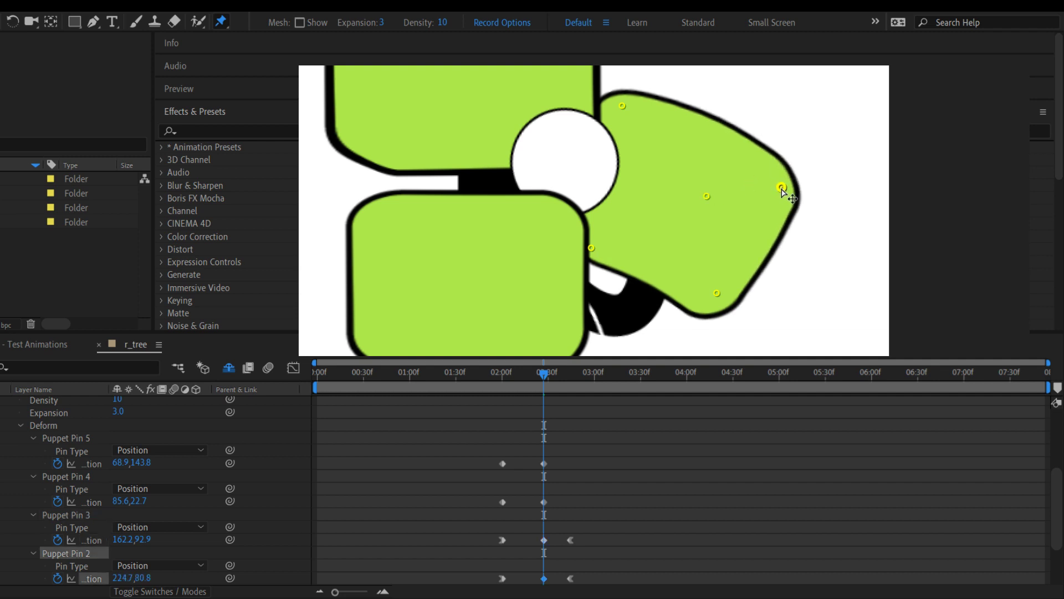
Copy the first position keyframes of Puppet Pins 4 and 5 to the last pin keyframe time, about 02:45f
scroll(596, 505, down, 3)
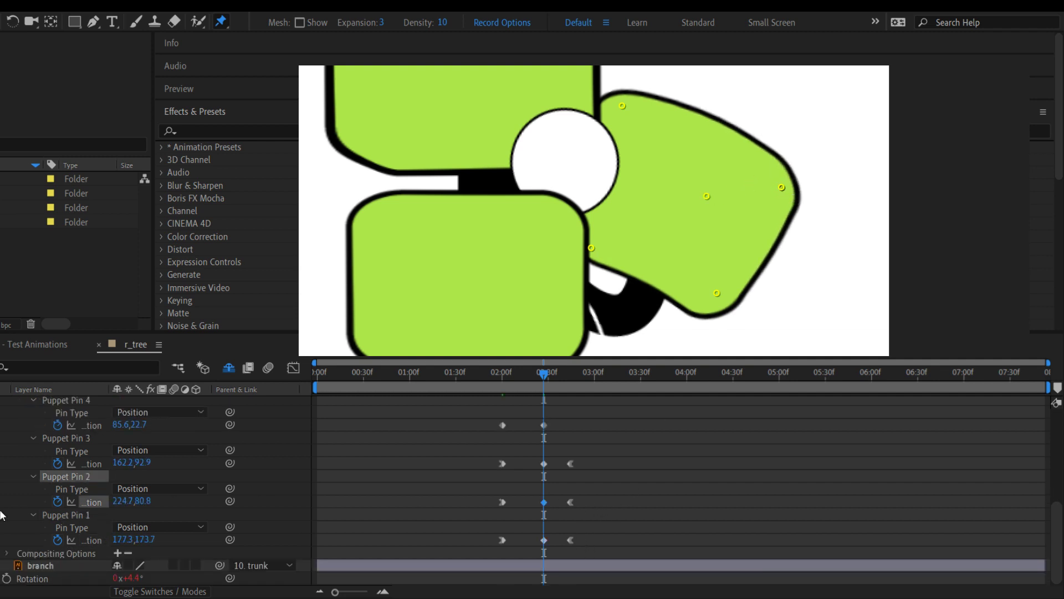
key(k)
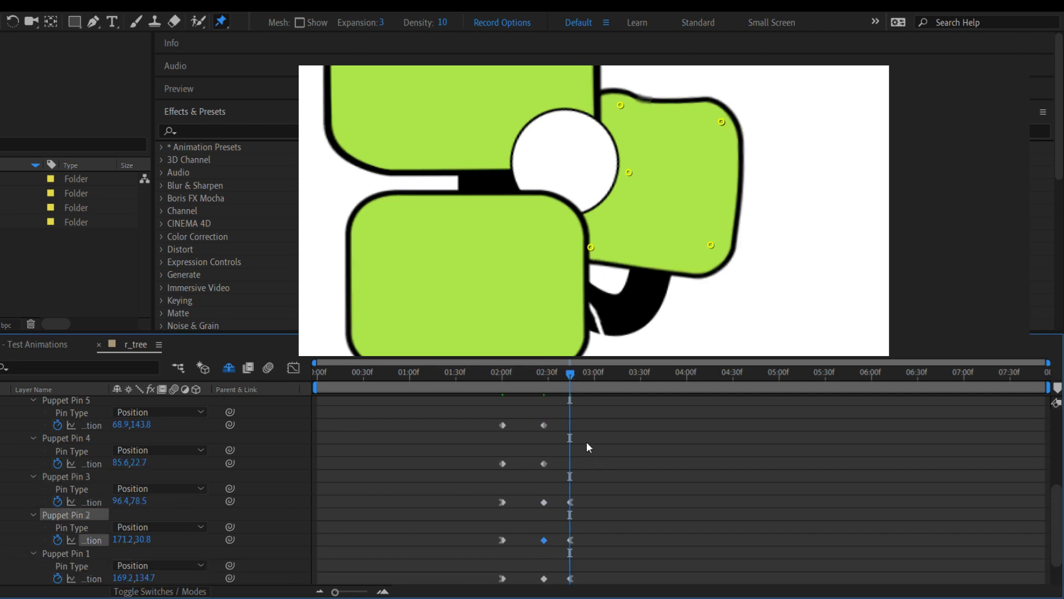
scroll(585, 449, up, 4)
drag(471, 498, 515, 542)
key(ctrl+v)
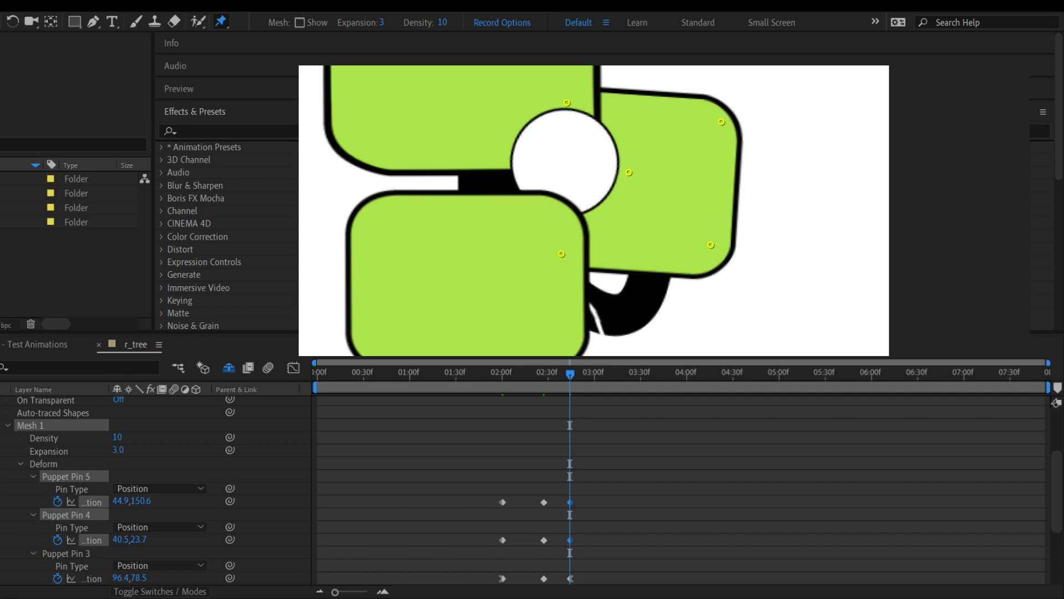
Play the r_leaves movement twice, from about 01:30f and about 01:45f, and examine how the five pins bend the leaves
click(570, 374)
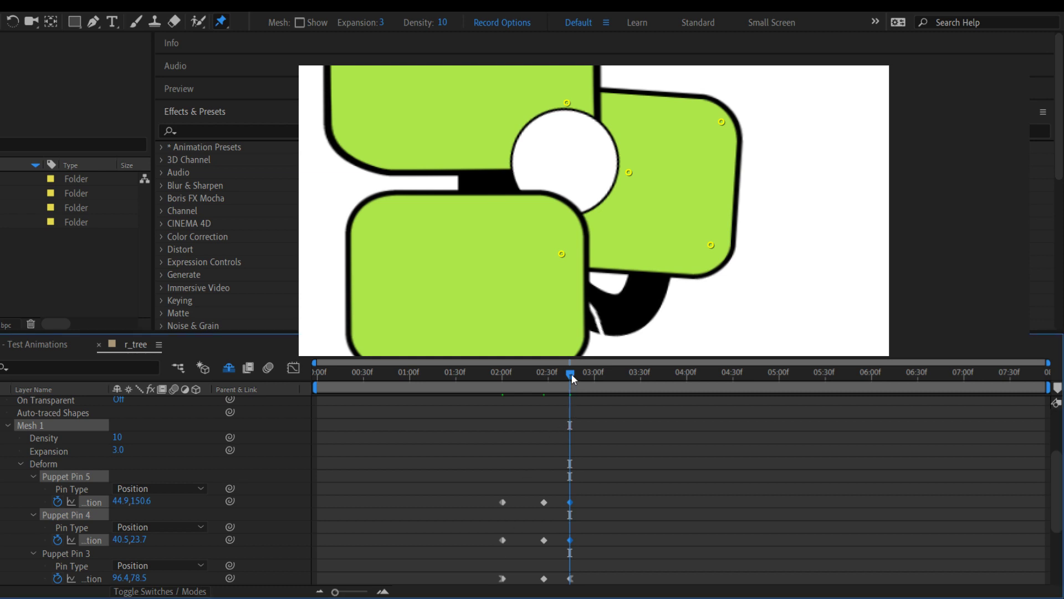
drag(571, 374, 533, 389)
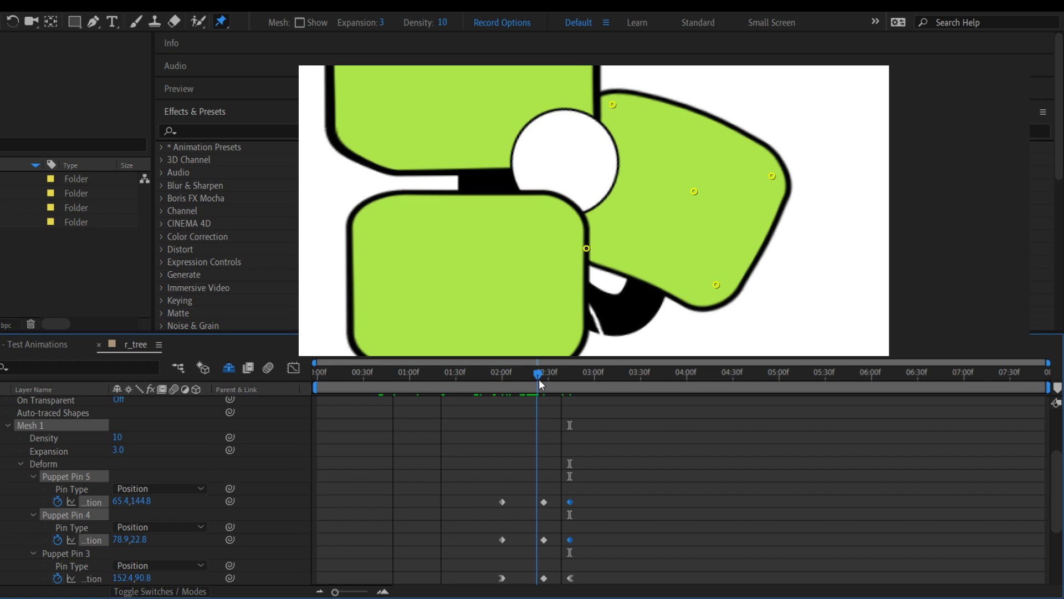
drag(539, 378, 464, 384)
key(space)
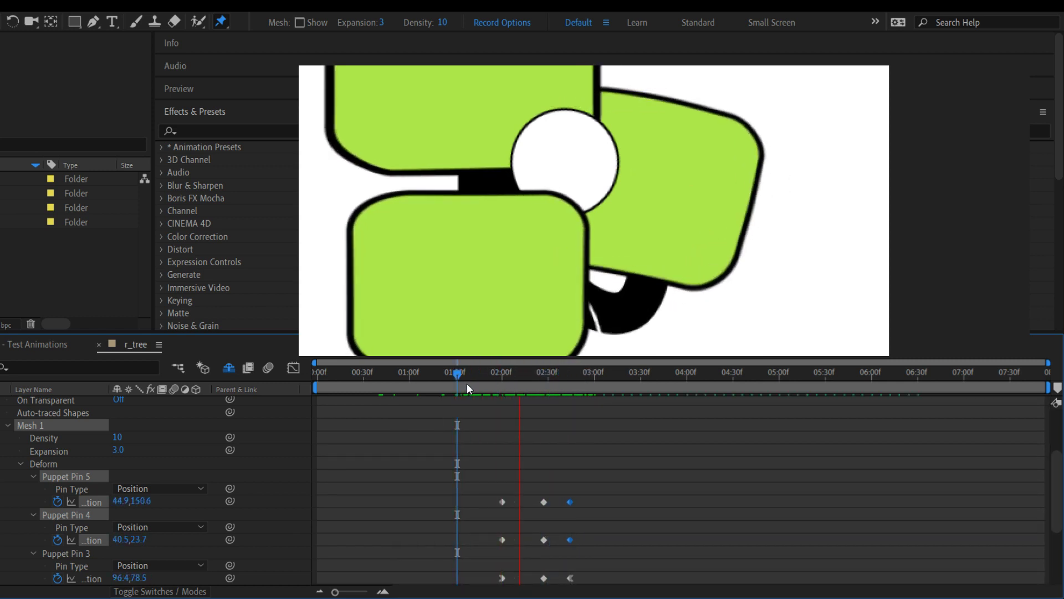
key(space)
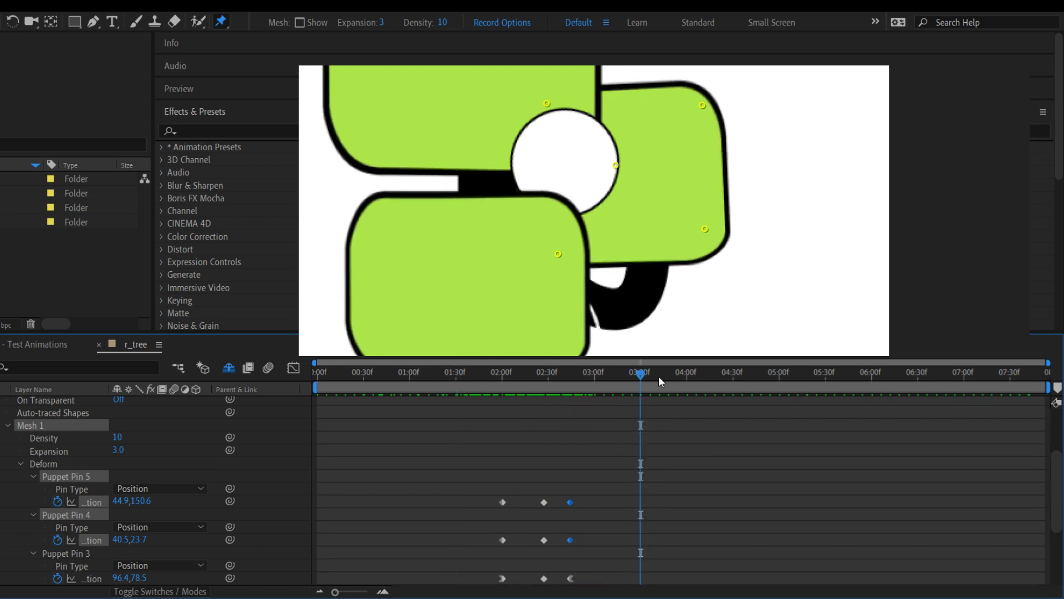
drag(645, 375, 511, 382)
scroll(658, 473, down, 4)
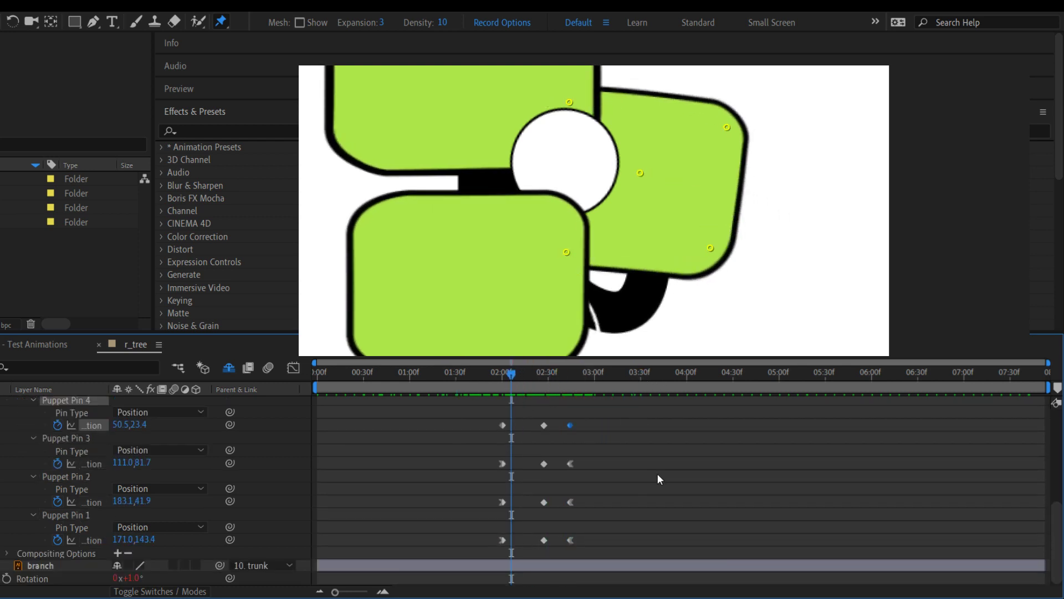
scroll(536, 418, up, 1)
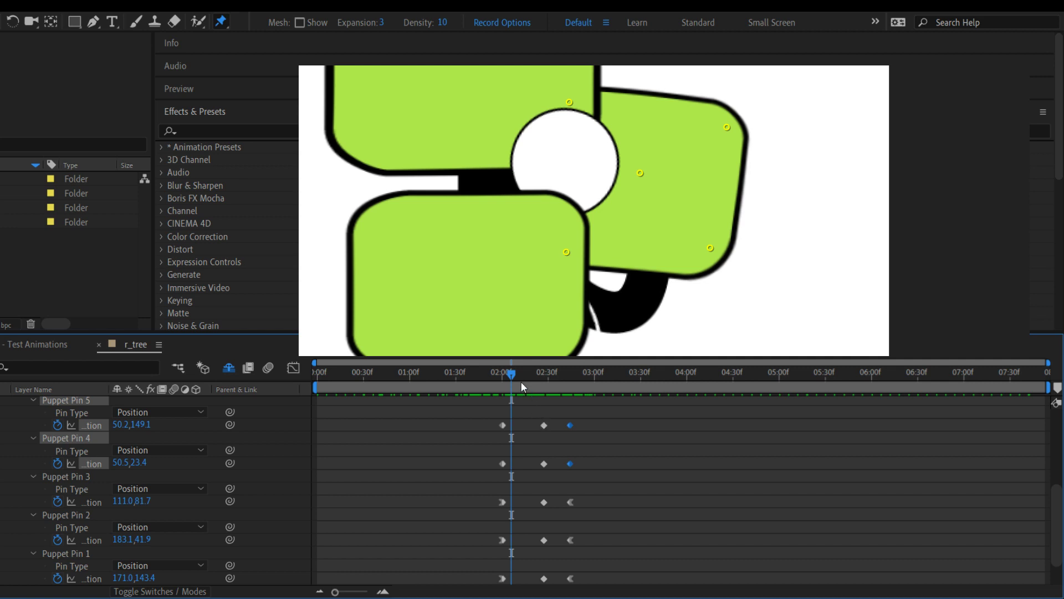
drag(521, 381, 476, 375)
key(space)
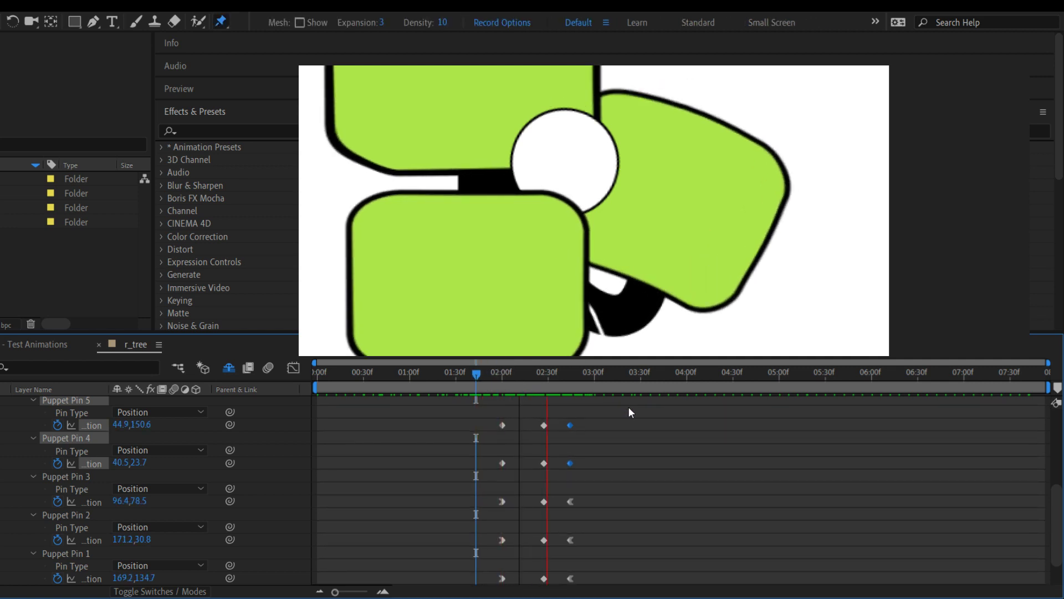
key(space)
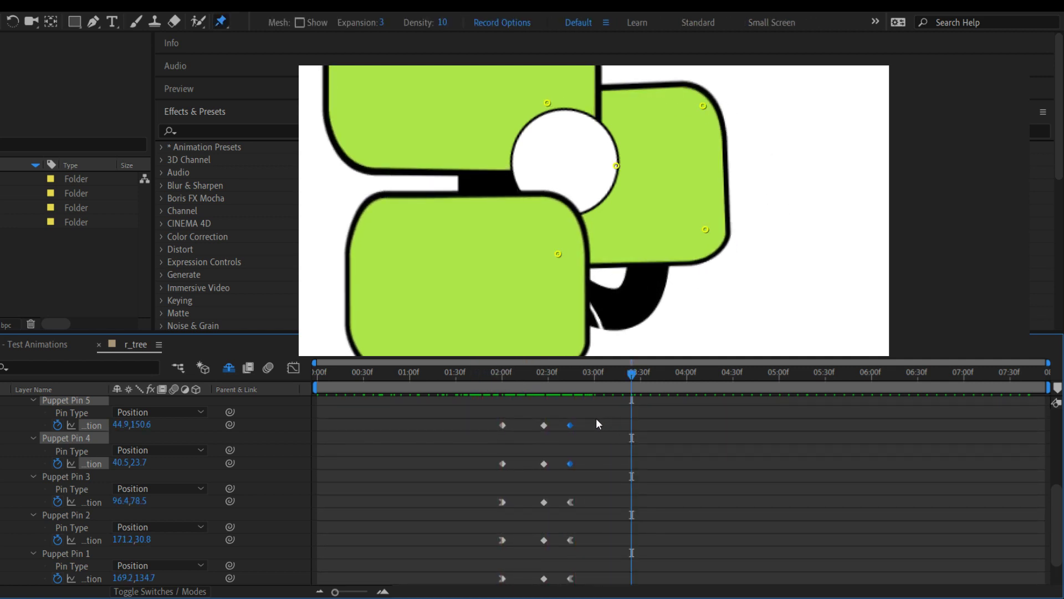
Delay the last keyframes of Puppet Pins 1, 2 and 3 to about 02:54f and ease into the last keyframes of Puppet Pins 4 and 5
drag(592, 421, 580, 583)
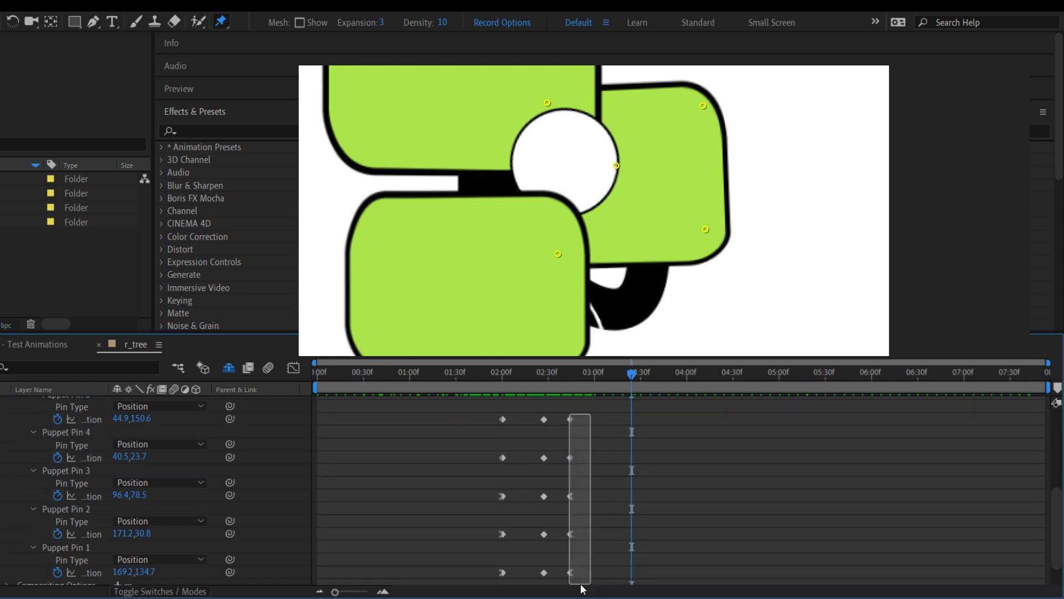
drag(587, 490, 569, 575)
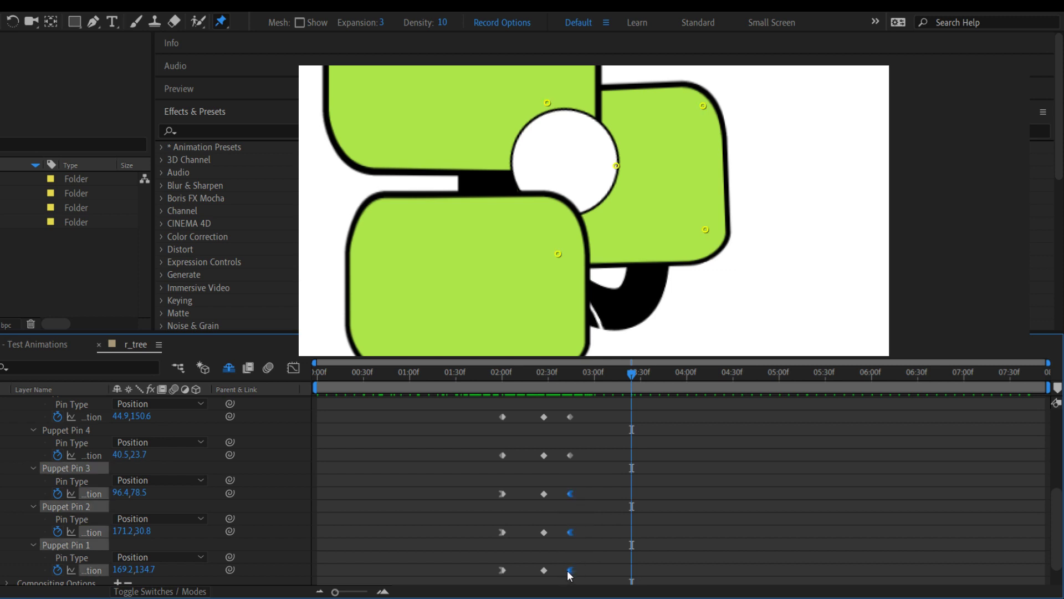
drag(571, 531, 581, 528)
drag(583, 414, 572, 457)
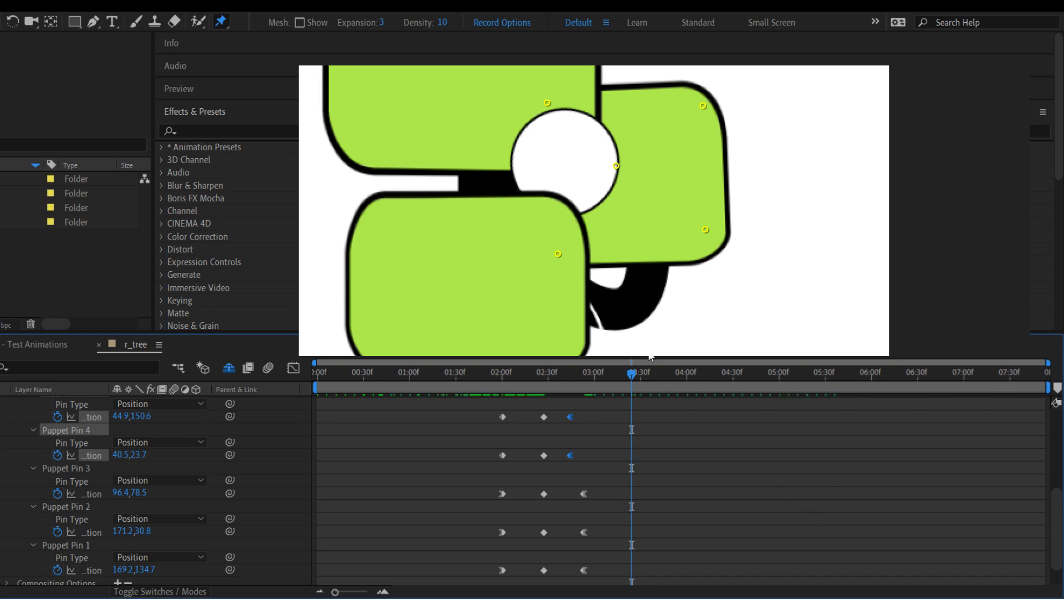
Play the composition from about 01:25f and examine the retimed r_leaves movement up close
click(455, 372)
key(space)
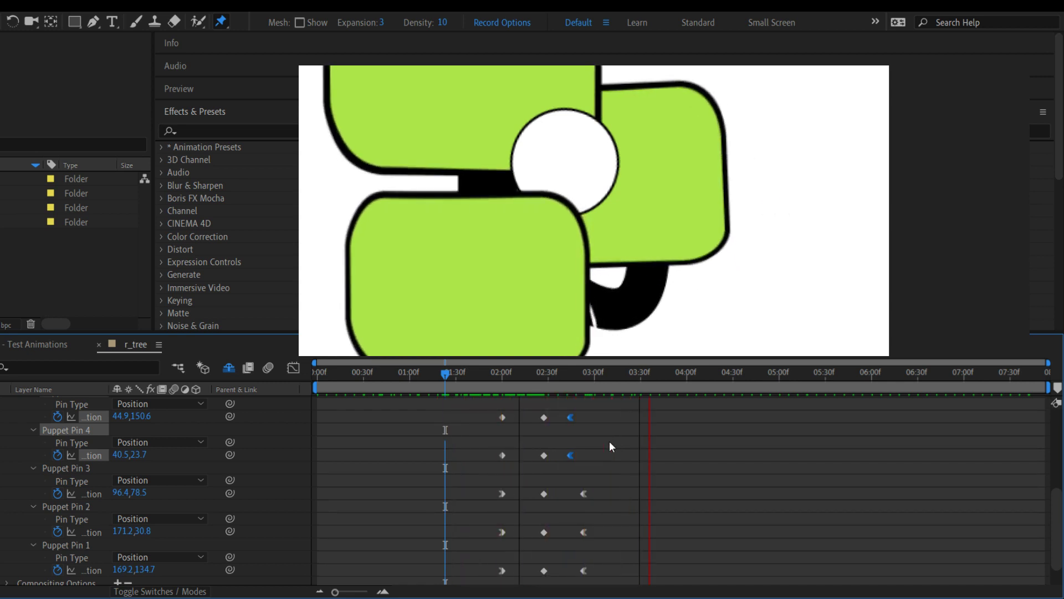
key(space)
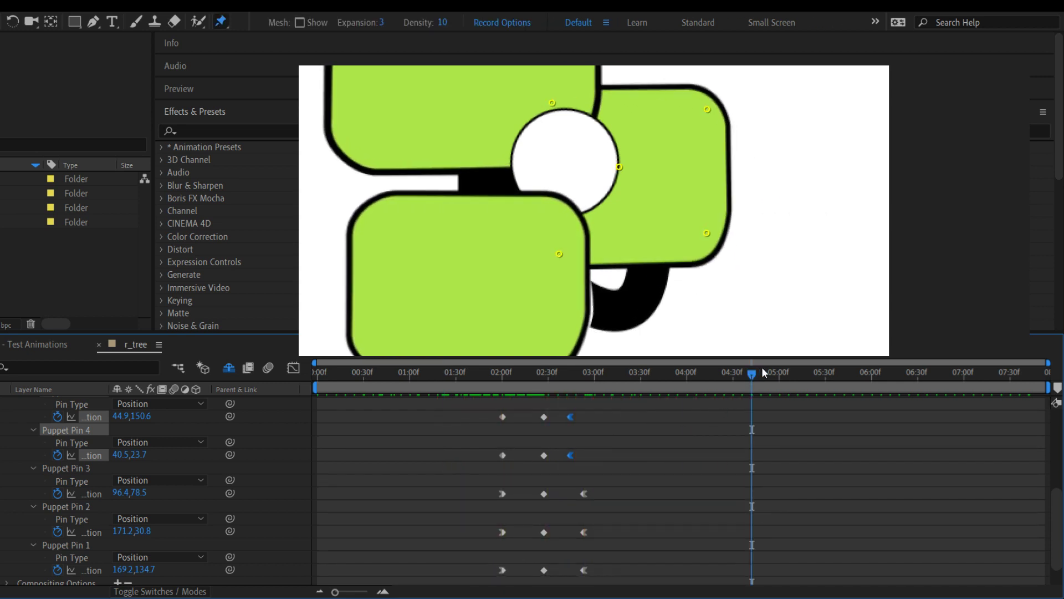
drag(664, 396, 475, 420)
key(space)
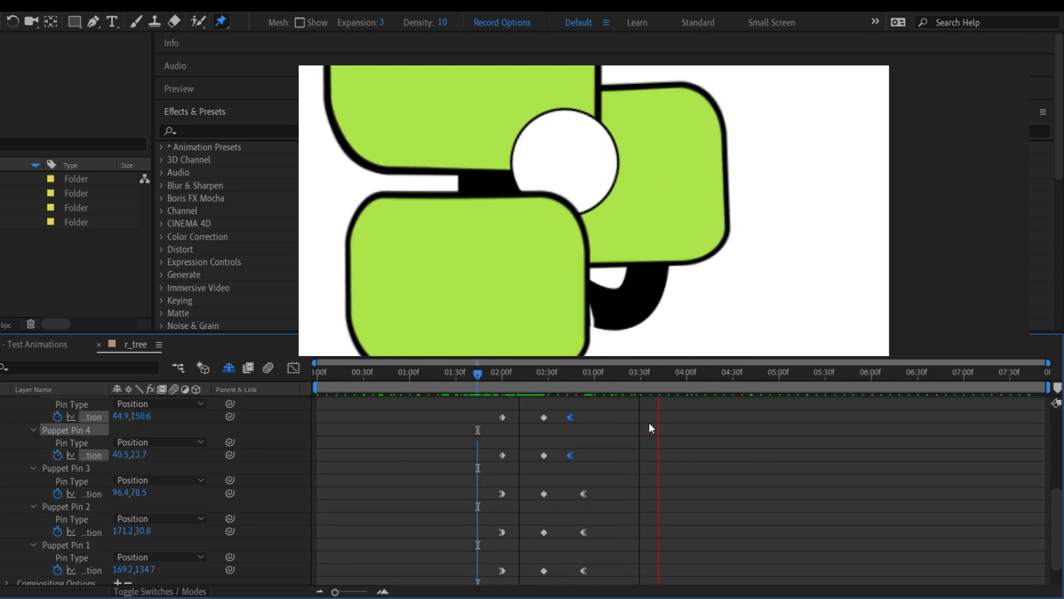
key(space)
Play the composition with the whole tree in view and examine how the r_leaves movement fits the other leaves
scroll(509, 233, down, 1)
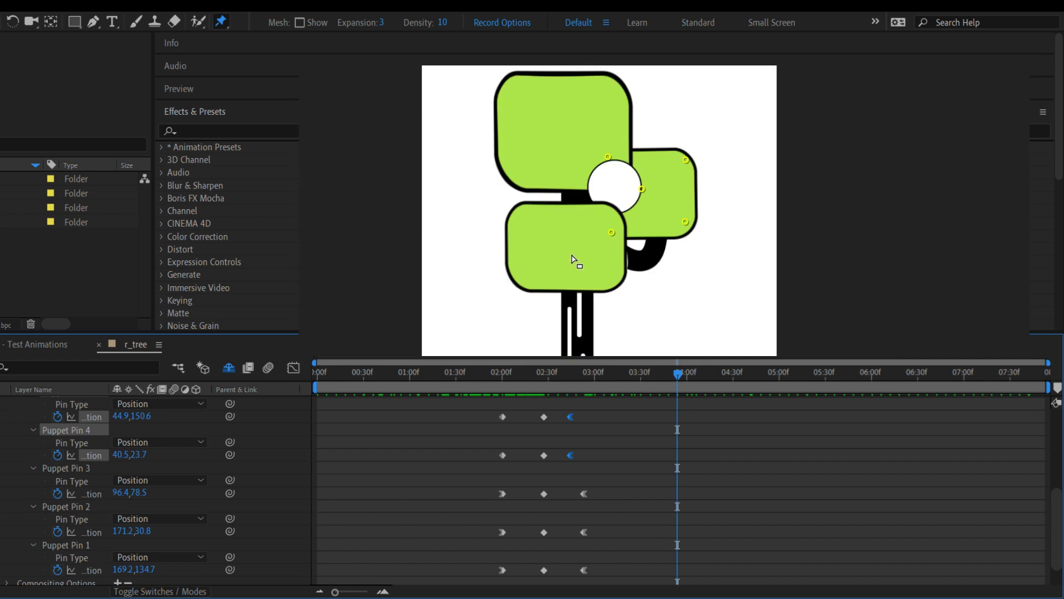
key(space)
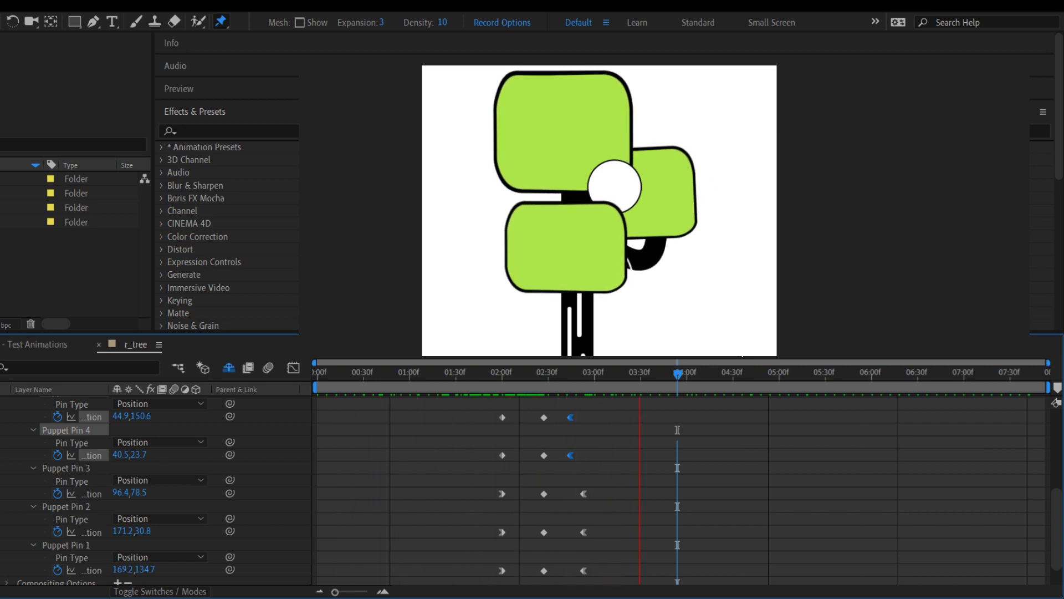
key(space)
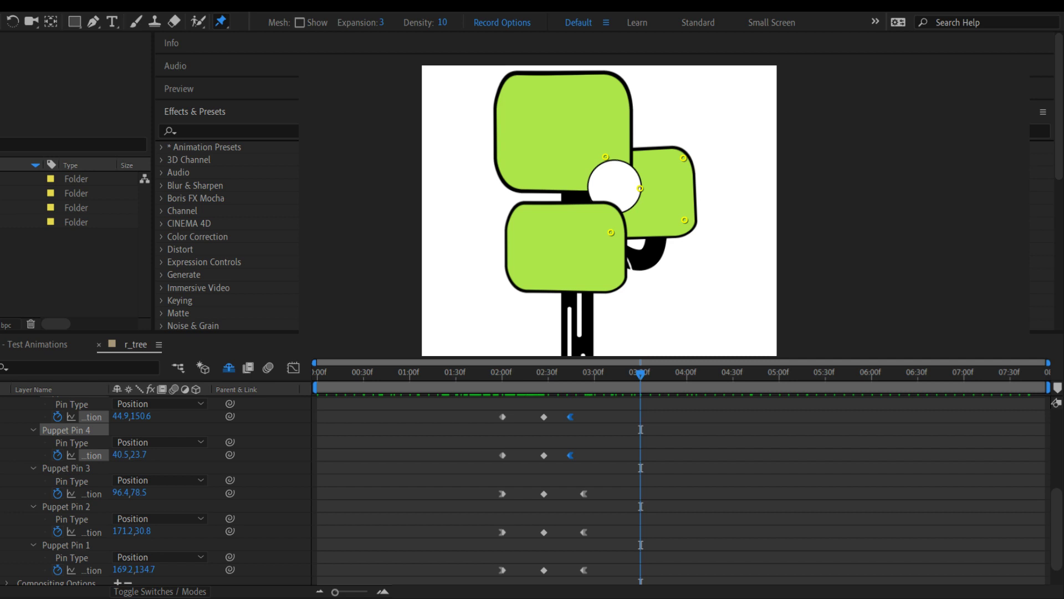
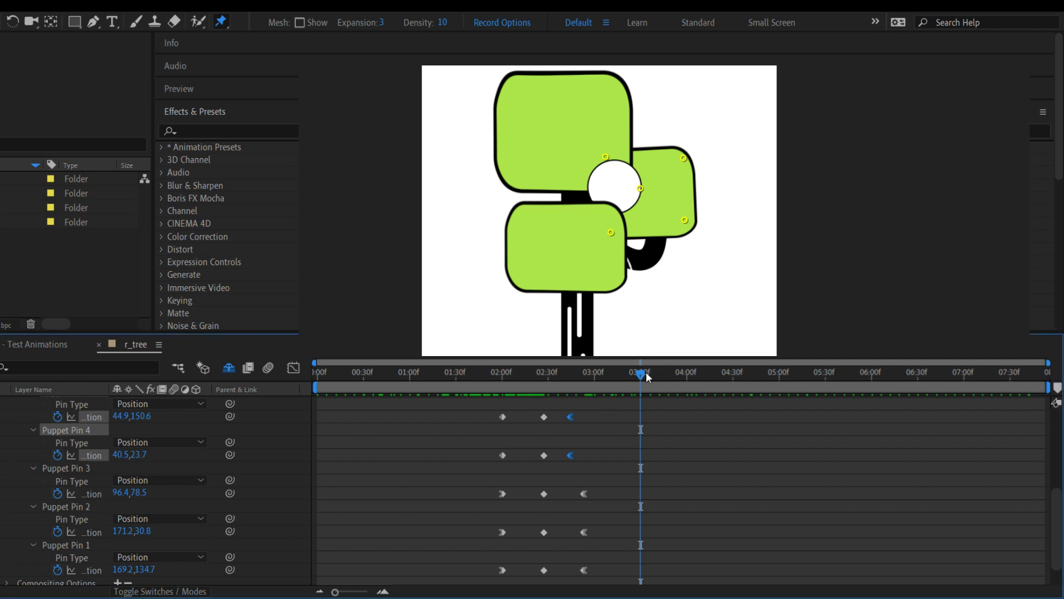
drag(643, 374, 450, 392)
key(space)
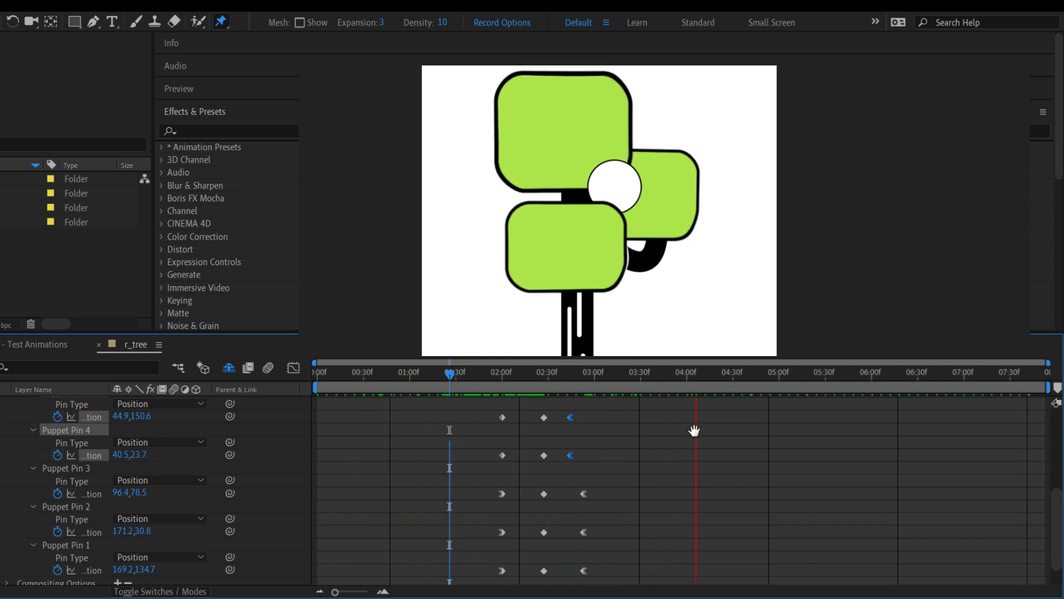
key(space)
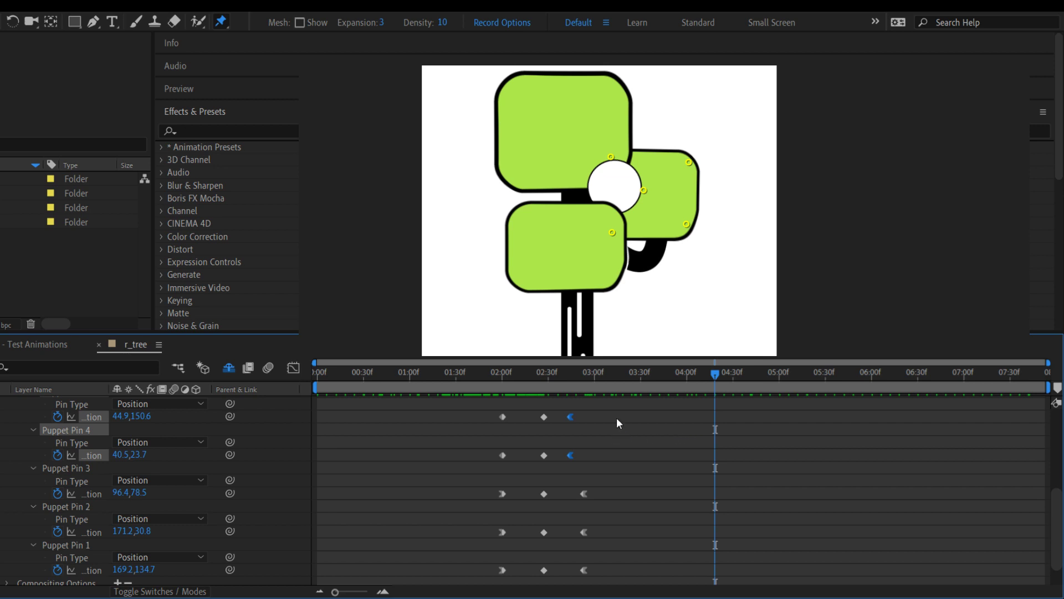
Copy the position keyframes of r_leaves' puppet pins and paste them with the playhead at about 04:20f
drag(616, 417, 480, 557)
click(539, 561)
key(ctrl+v)
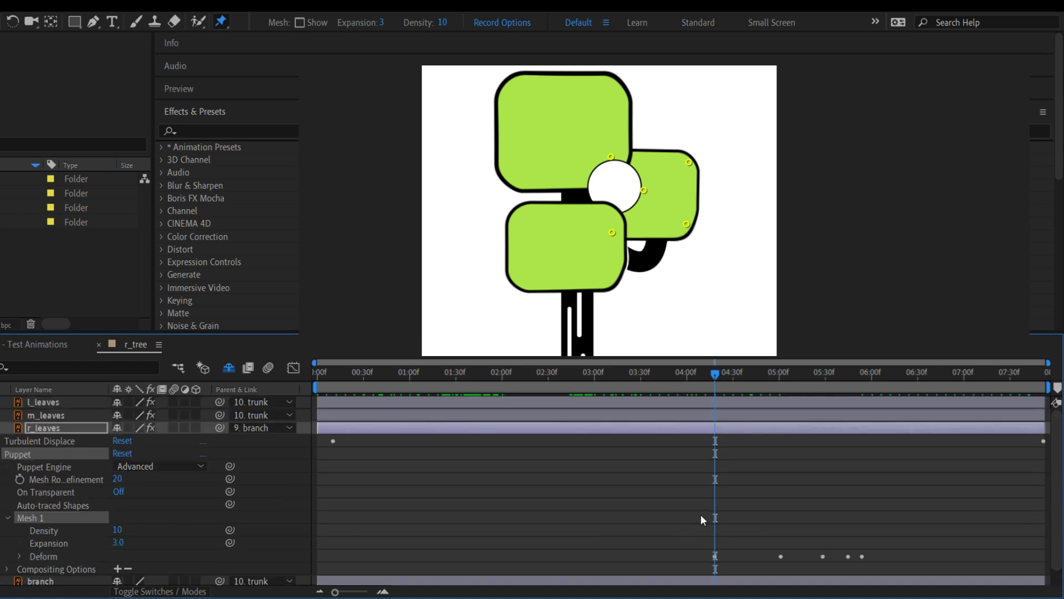
scroll(672, 517, down, 1)
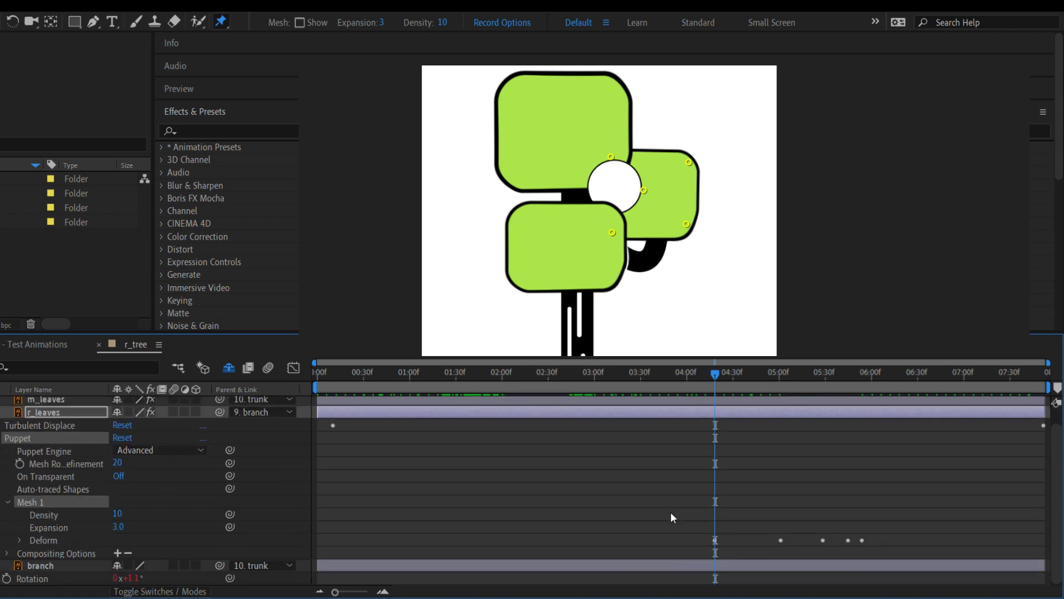
Undo the pasted puppet pin keyframes and reveal the position keyframes of all five r_leaves puppet pins
scroll(669, 517, up, 1)
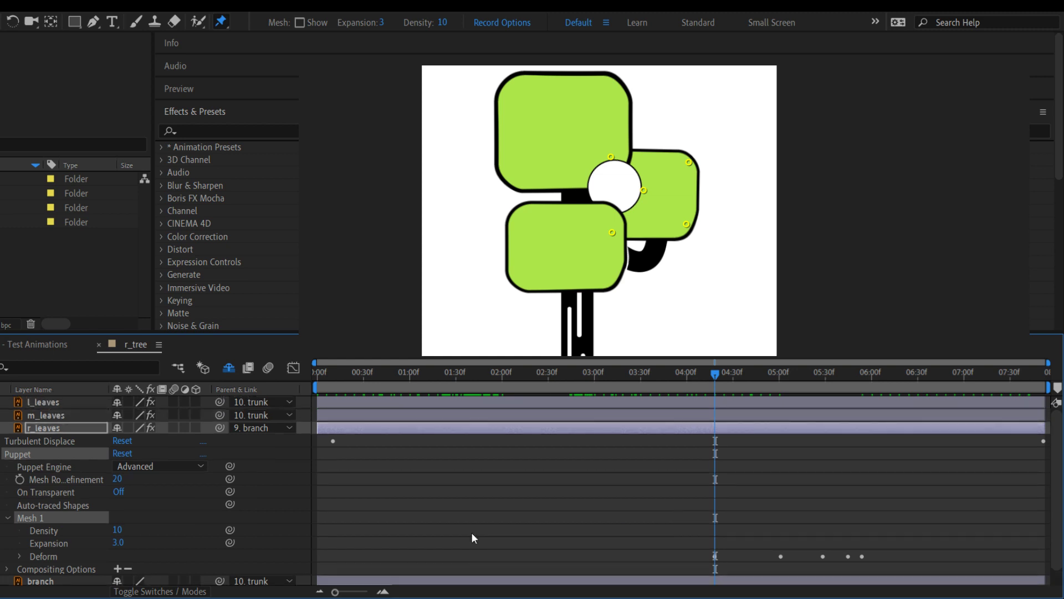
key(ctrl+z)
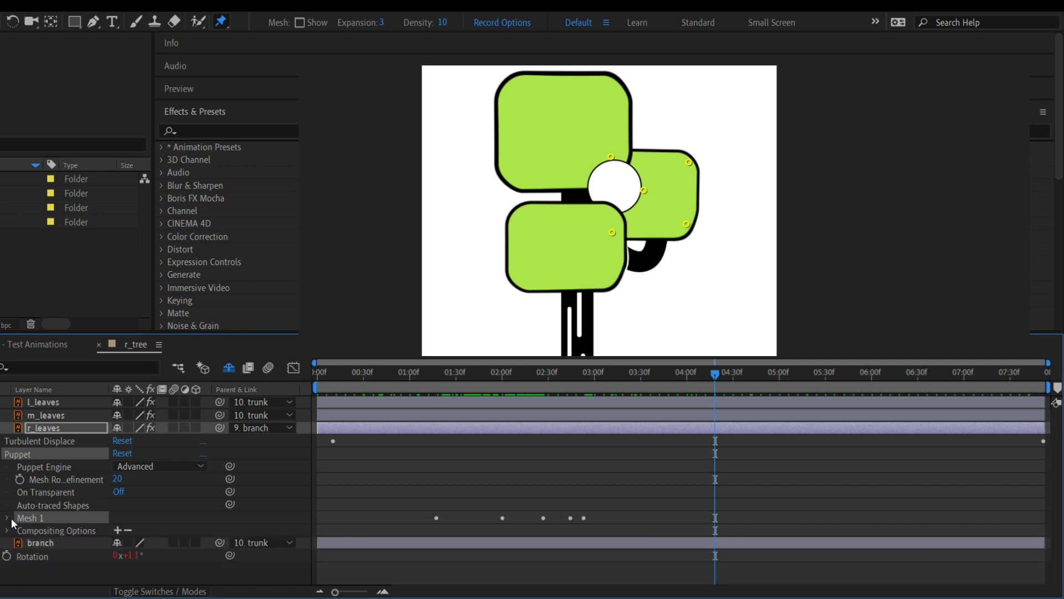
click(19, 556)
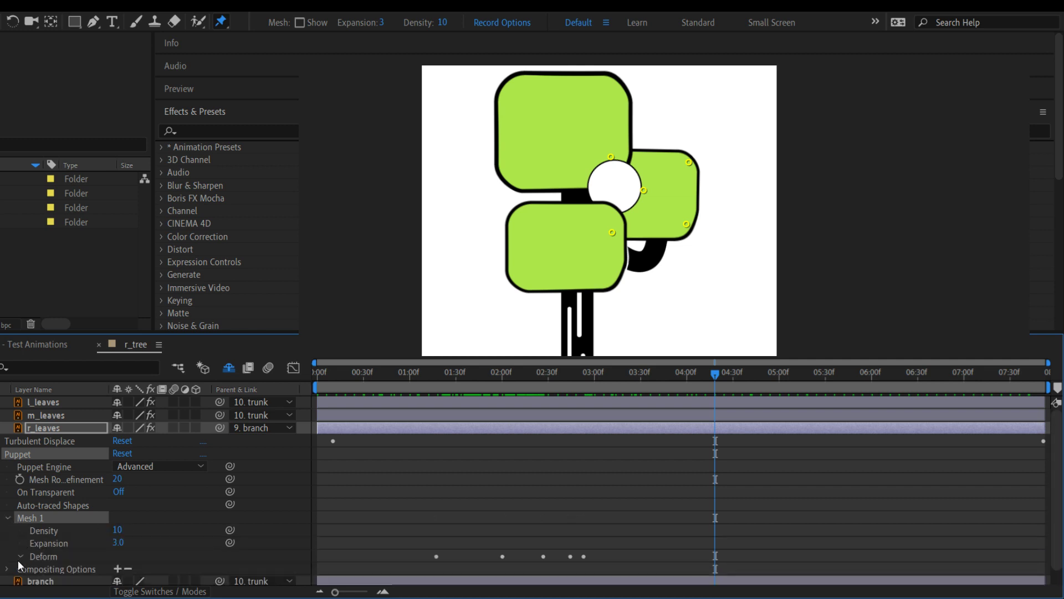
scroll(72, 542, down, 6)
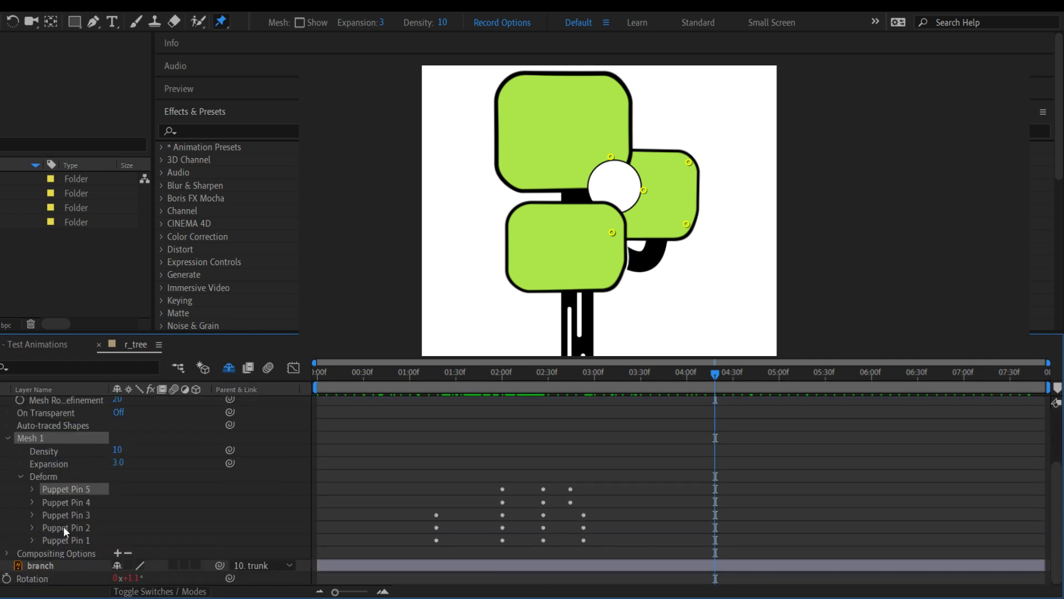
shift+click(56, 541)
click(32, 541)
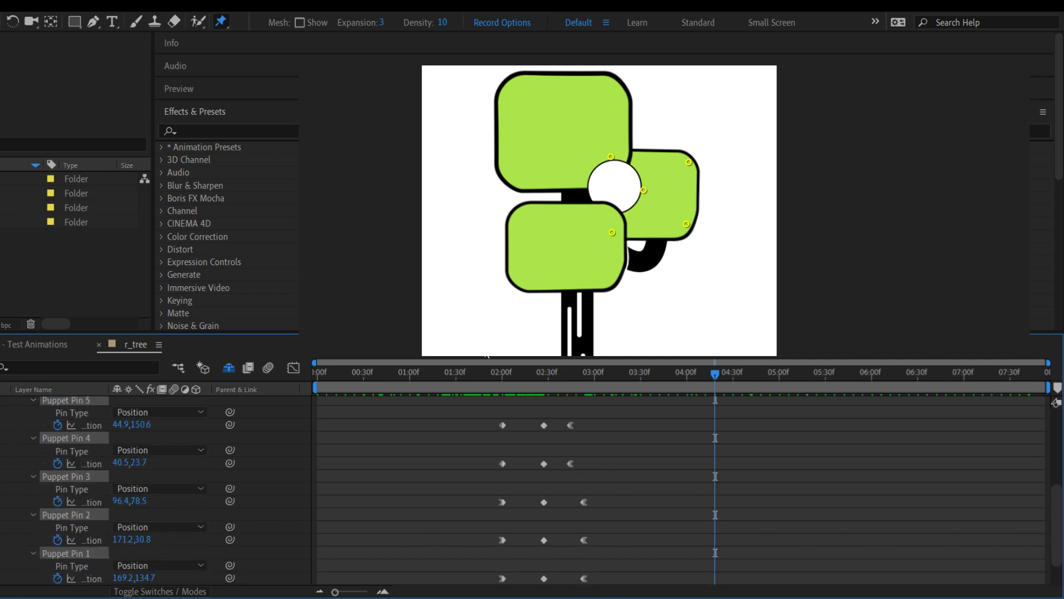
Enlarge the timeline and try to duplicate the position keyframes of all five r_leaves puppet pins together at about 04:20f
drag(178, 333, 161, 266)
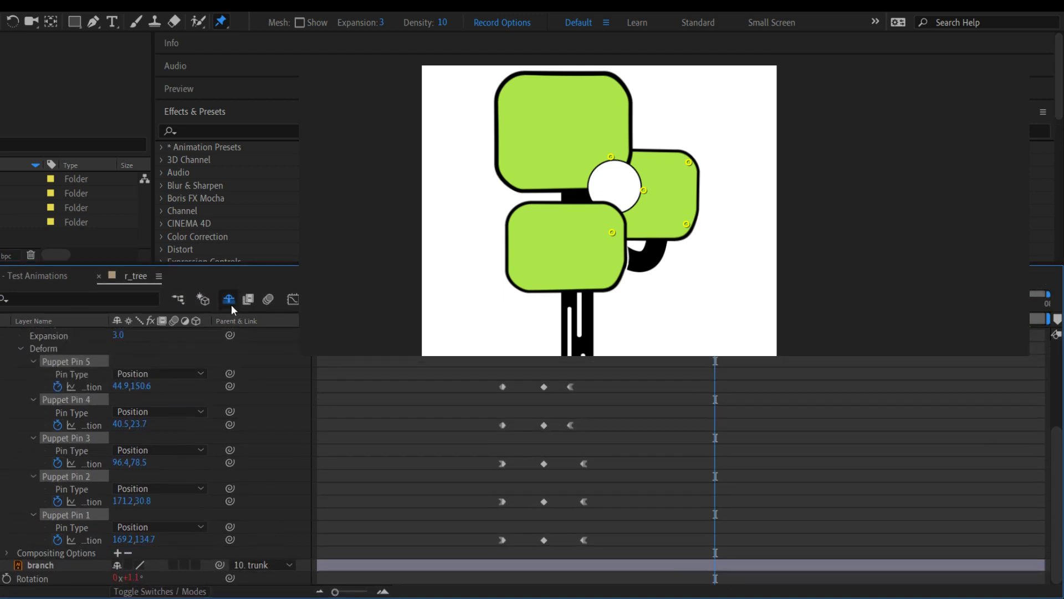
scroll(682, 470, up, 3)
scroll(681, 470, down, 3)
drag(472, 387, 593, 537)
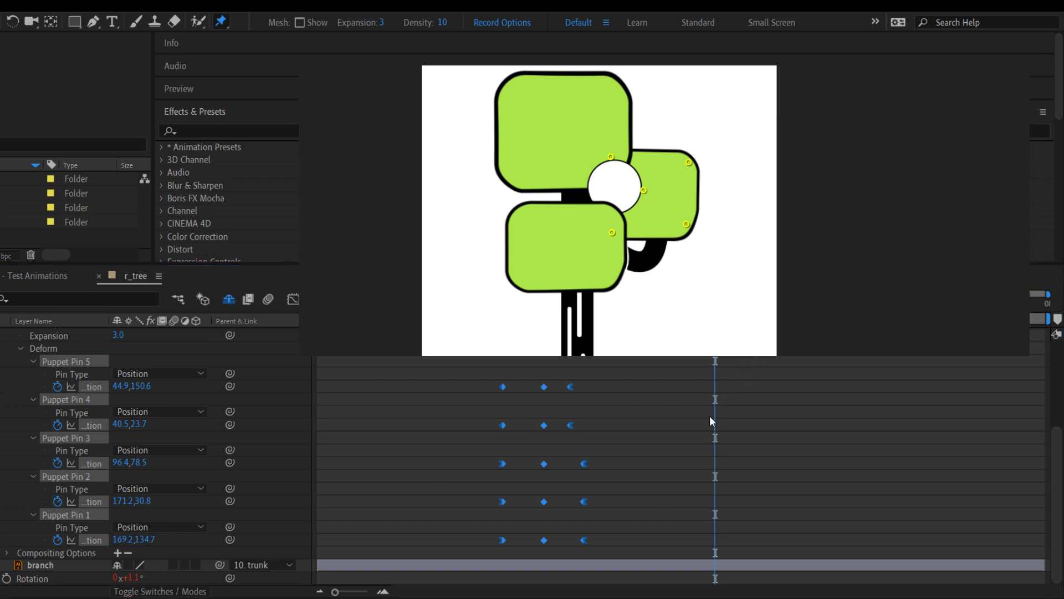
key(ctrl+v)
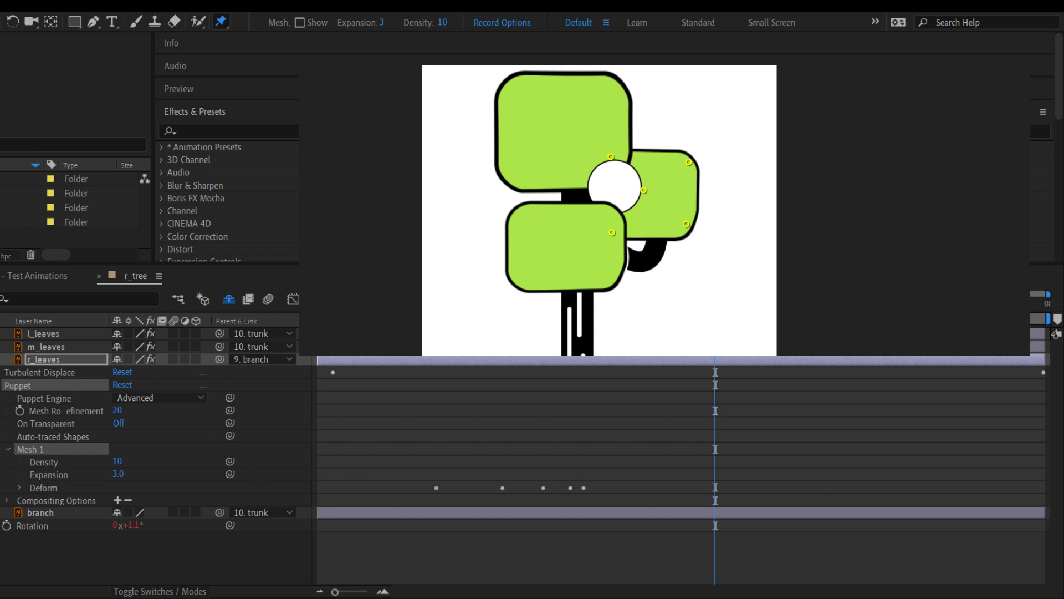
Duplicate the position keyframes of Puppet Pin 5 and Puppet Pin 4 on r_leaves, one pin at a time, at about 04:20f
click(19, 487)
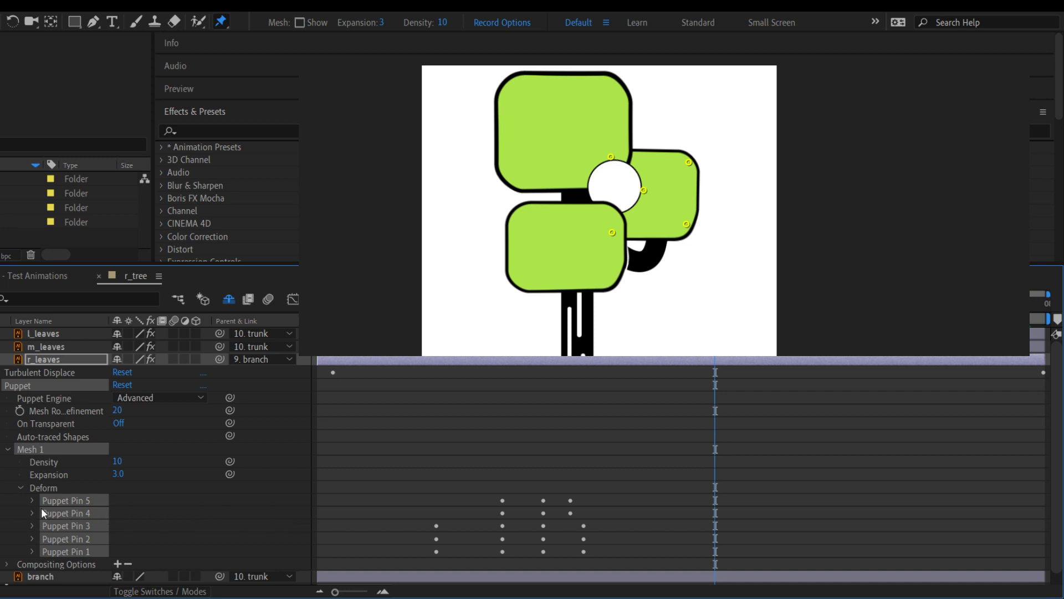
click(32, 500)
scroll(431, 522, down, 5)
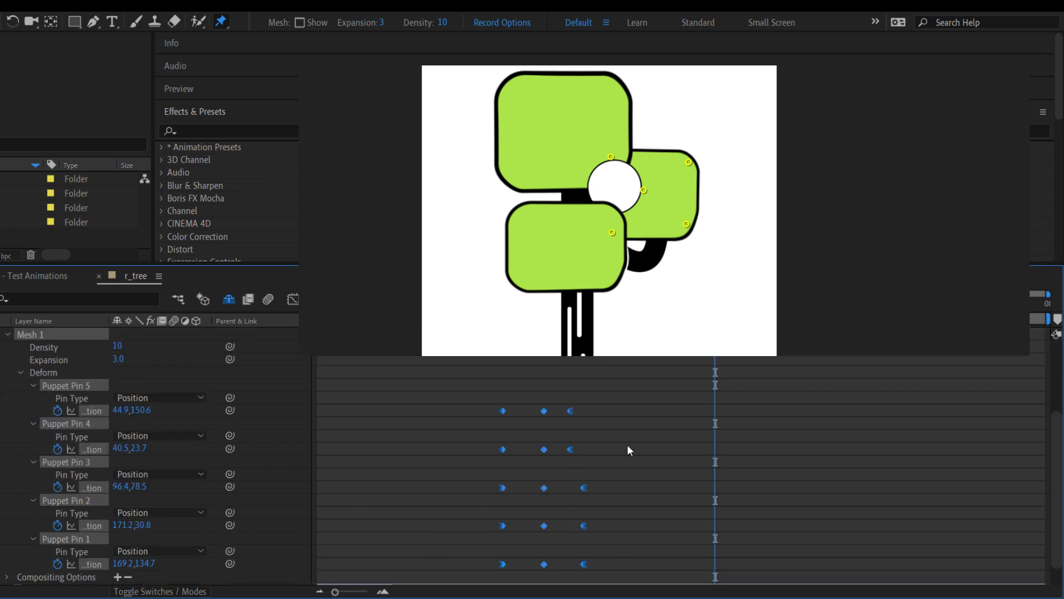
drag(608, 408, 493, 414)
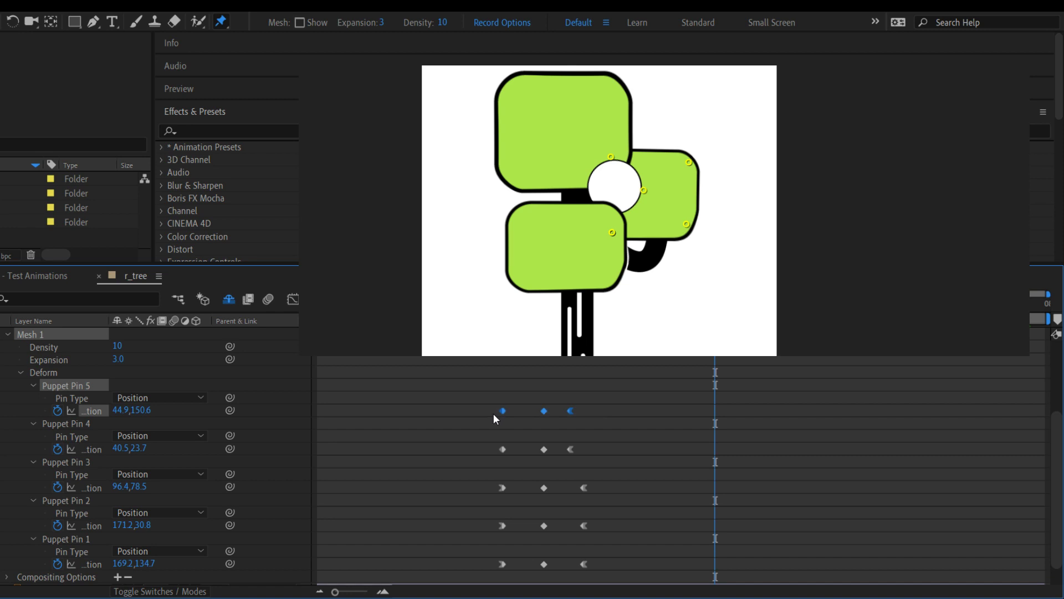
key(ctrl+c)
key(ctrl+v)
drag(589, 447, 491, 457)
key(ctrl+c)
key(ctrl+v)
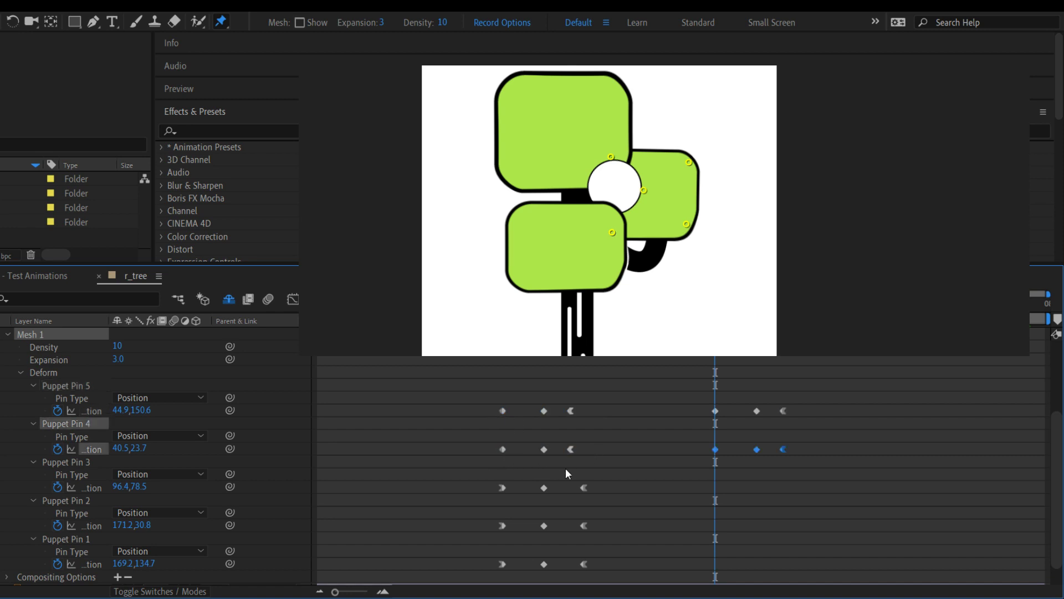
Duplicate the position keyframes of Puppet Pins 3, 2 and 1 separately at about 04:20f
drag(598, 483, 487, 498)
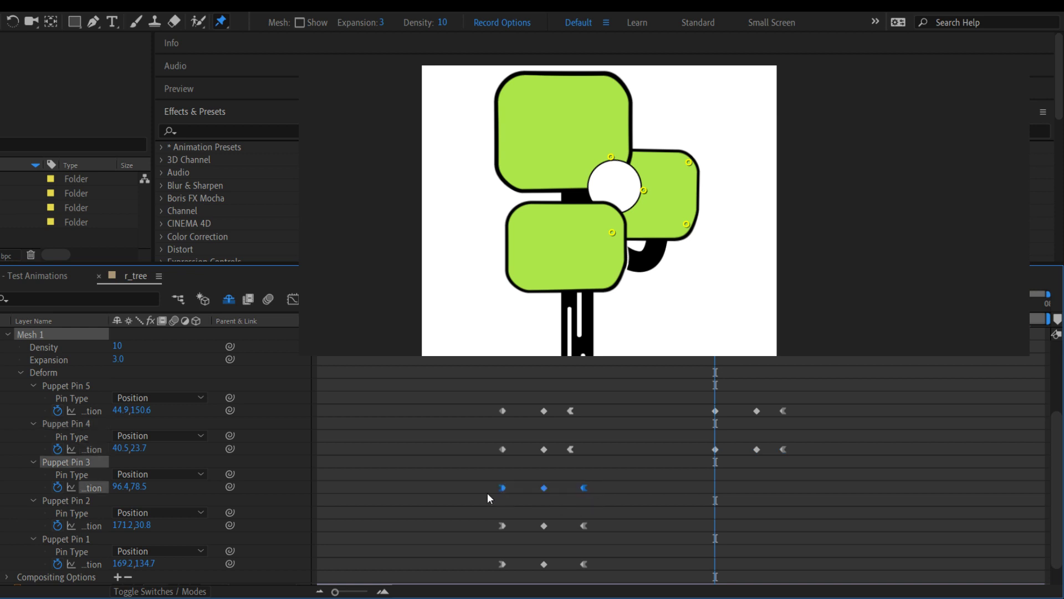
key(ctrl+c)
key(ctrl+v)
drag(597, 520, 493, 532)
key(ctrl+c)
key(ctrl+v)
drag(601, 564, 497, 570)
key(ctrl+c)
key(ctrl+v)
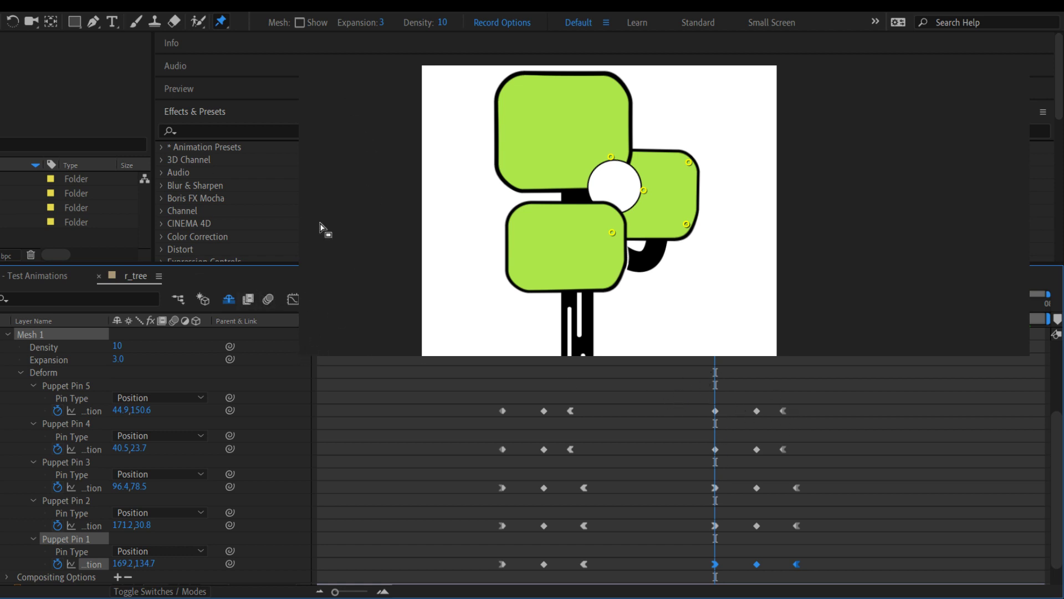
Play the composition from near its start and delay the second keyframe set of all five puppet pins to begin at about 05:20f
key(Home)
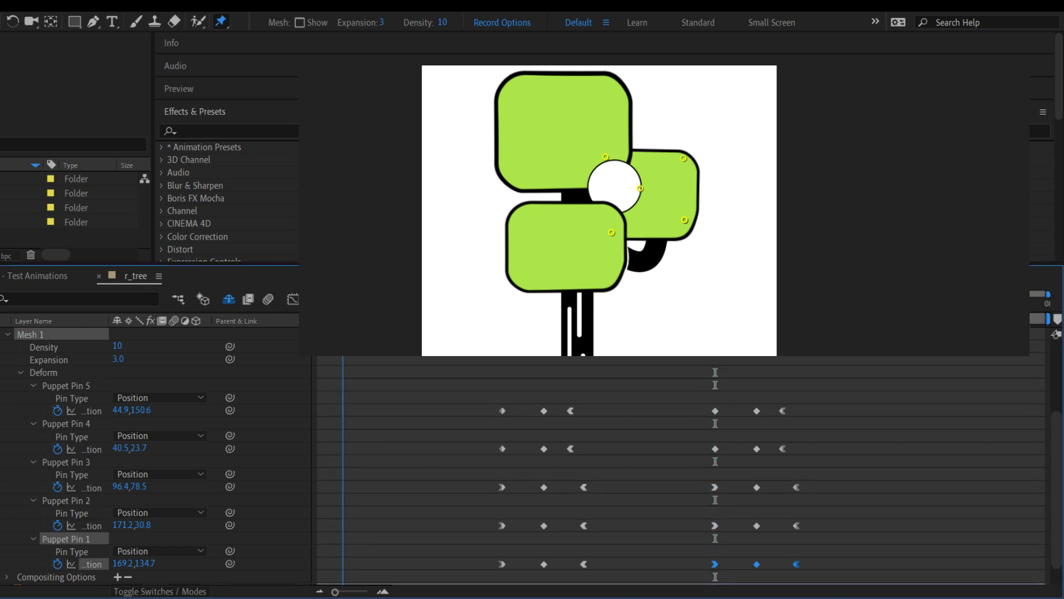
key(space)
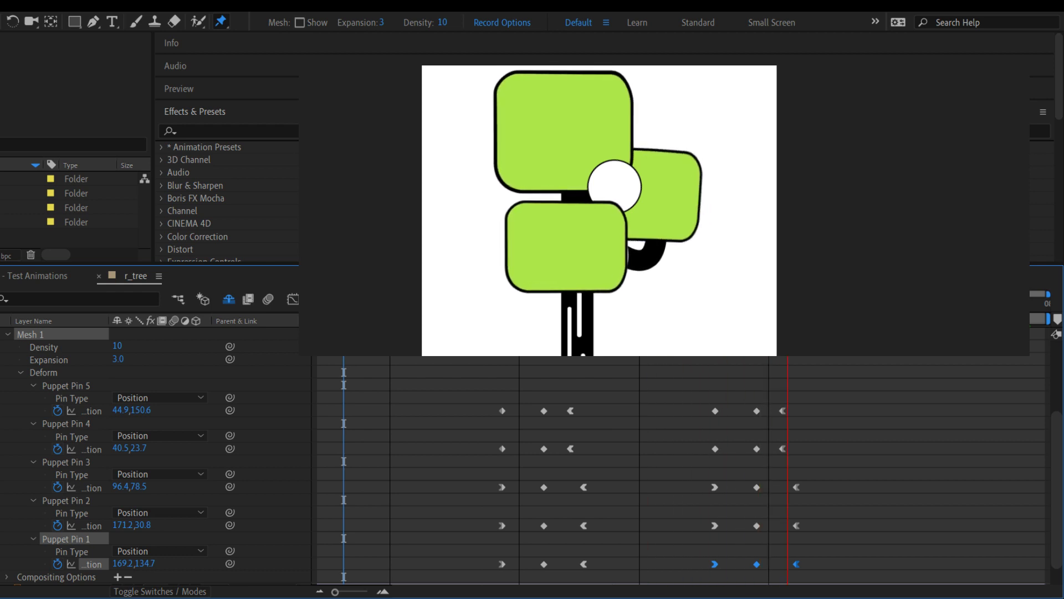
key(space)
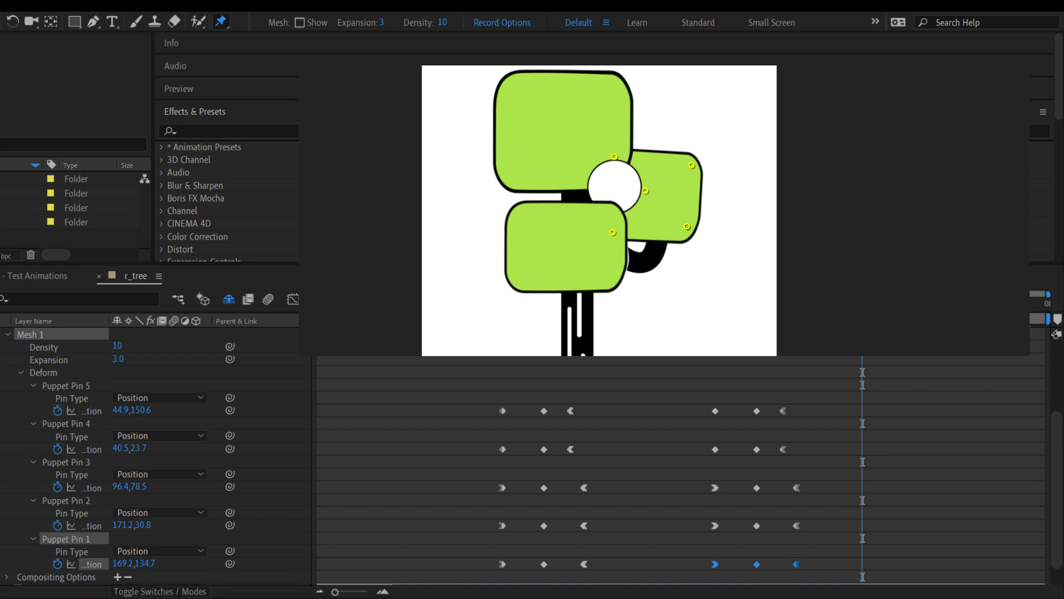
drag(727, 305, 861, 305)
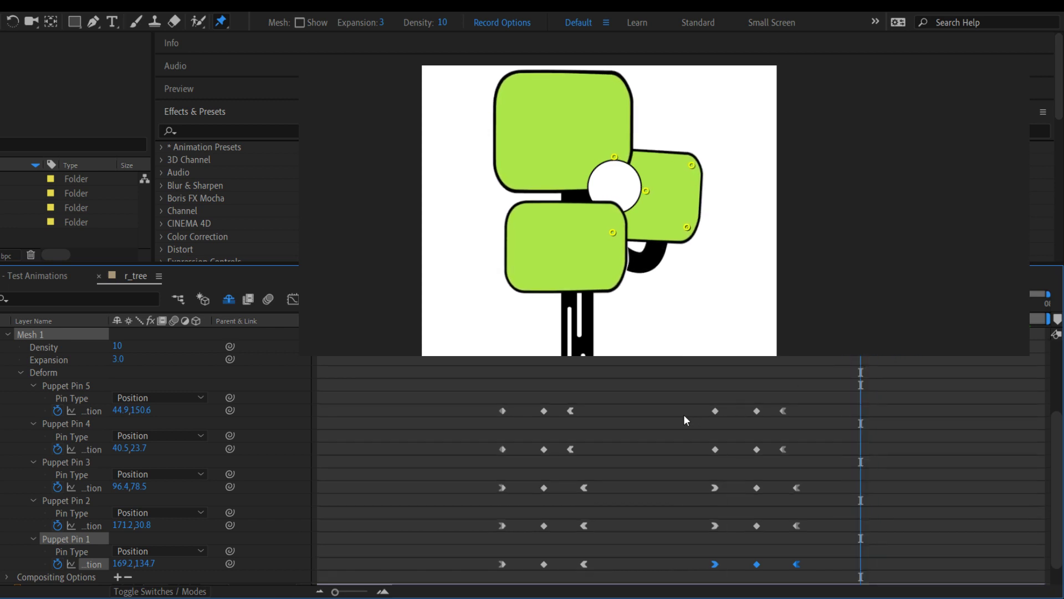
drag(675, 411, 825, 580)
click(818, 561)
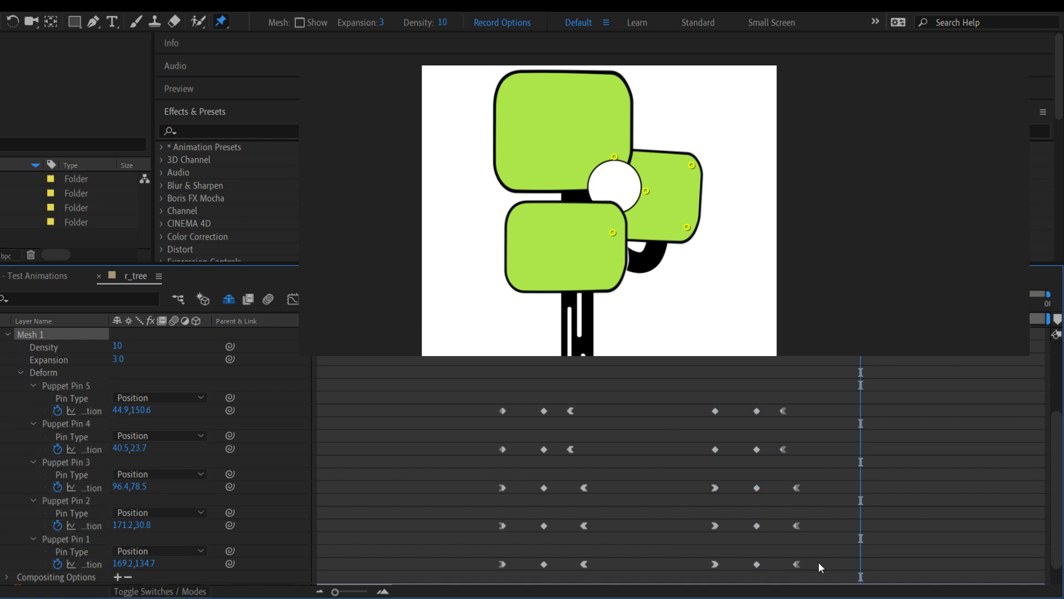
drag(818, 406, 809, 555)
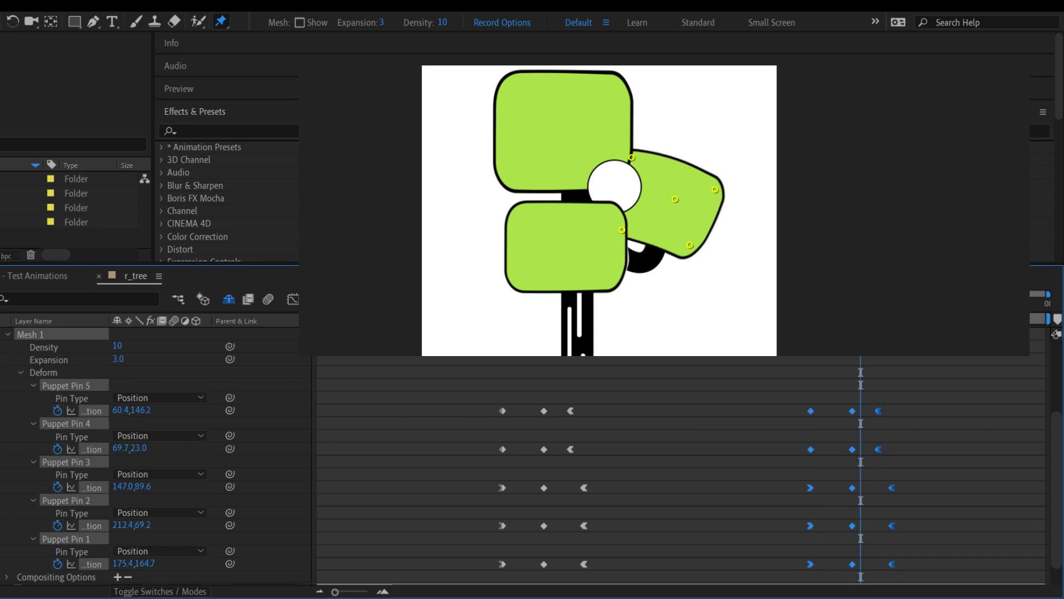
Play the composition from about 01:15f and shift the second keyframe set of all five pins earlier to begin at about 05:00f
drag(861, 305, 435, 349)
key(space)
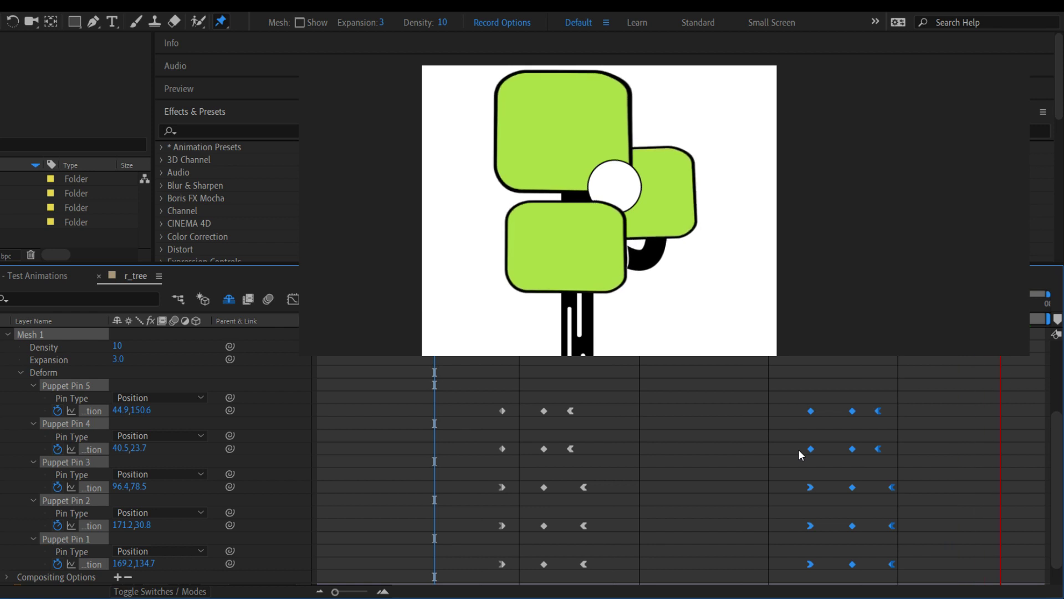
key(space)
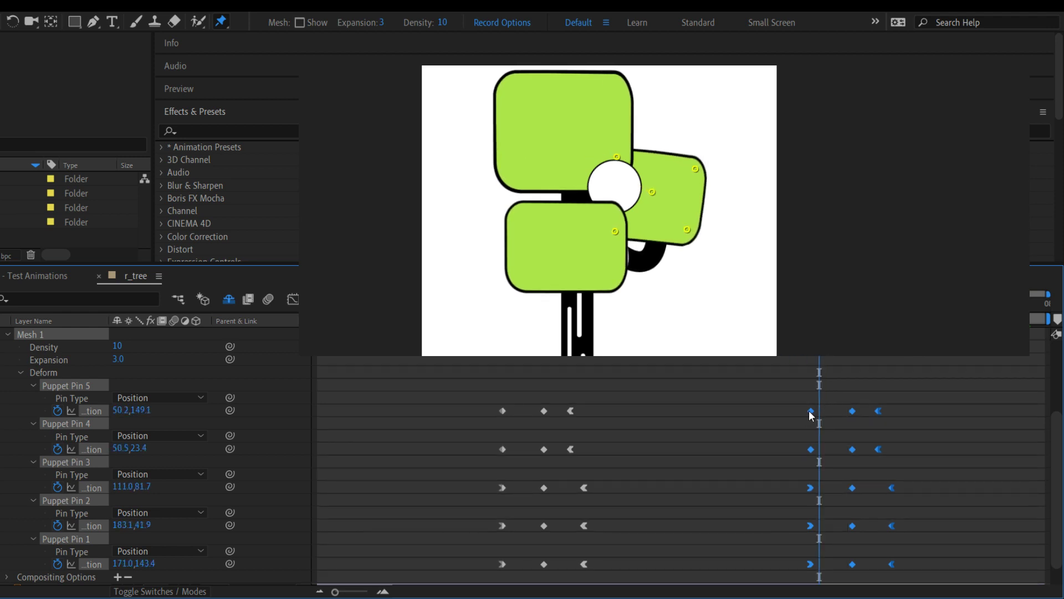
drag(814, 411, 777, 421)
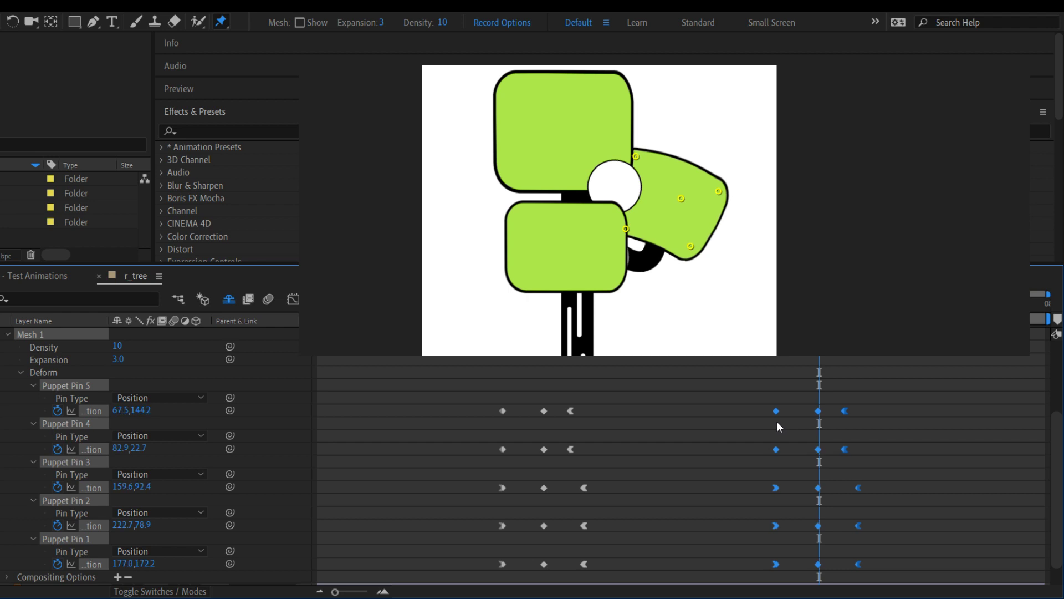
Play the composition around the second keyframe set and examine how the r_leaves movement fits the other leaves
key(Page_Up)
key(Page_Up)
key(Page_Up)
key(Page_Up)
key(Page_Up)
key(Page_Up)
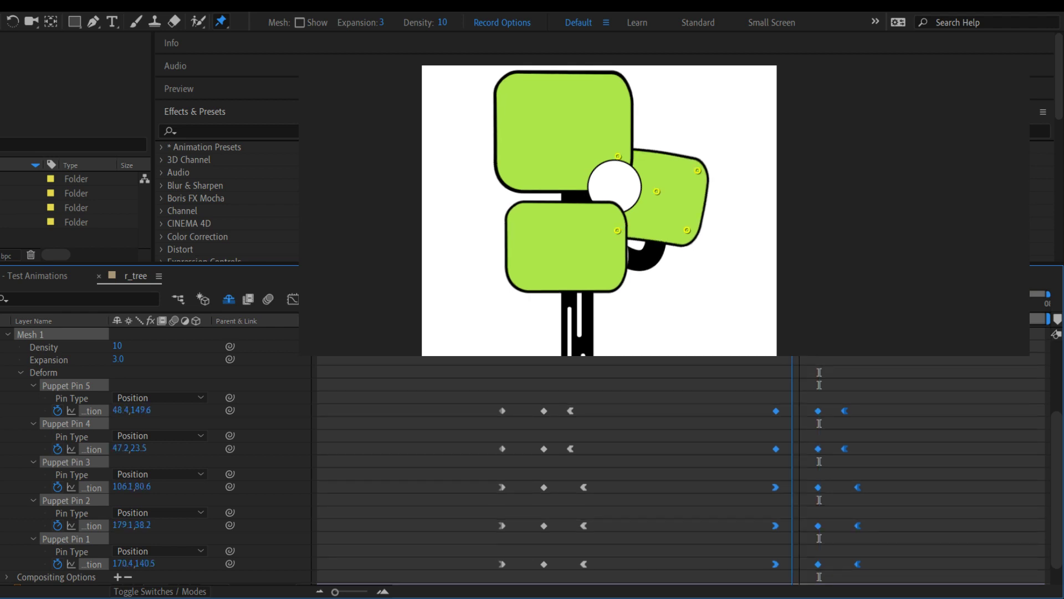
key(space)
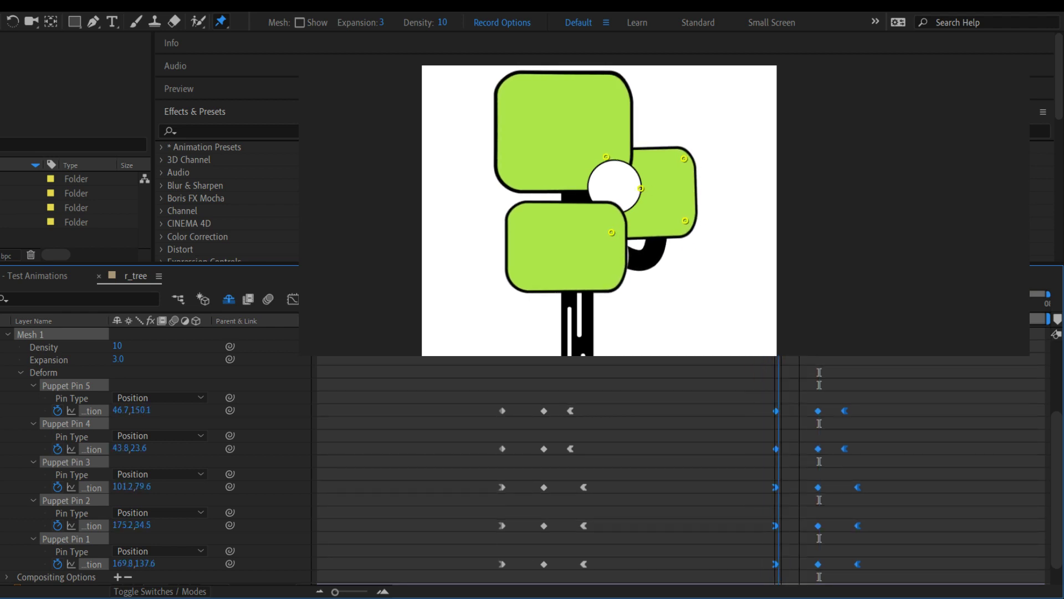
key(space)
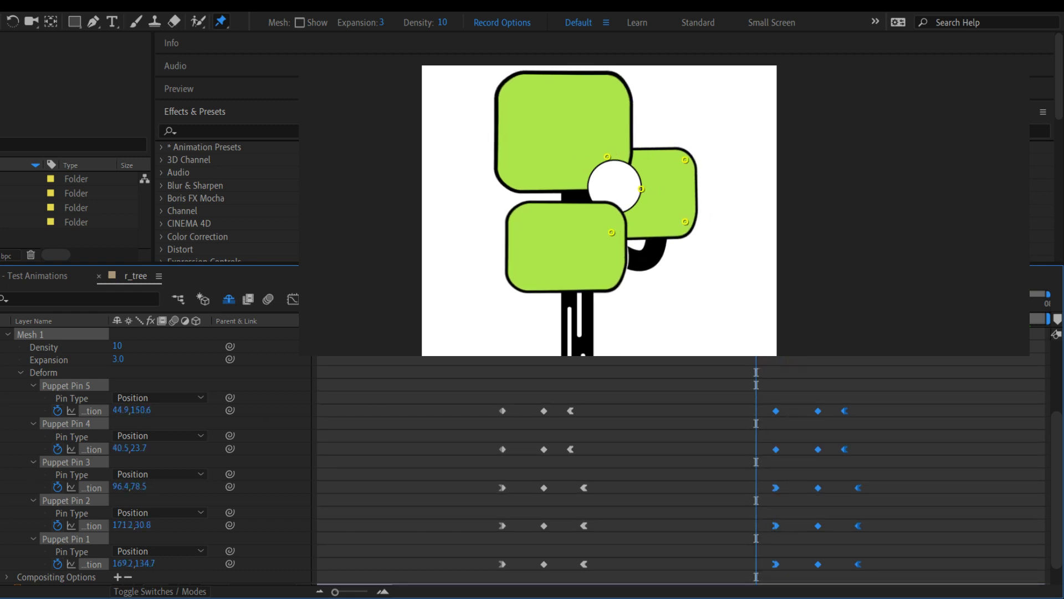
key(k)
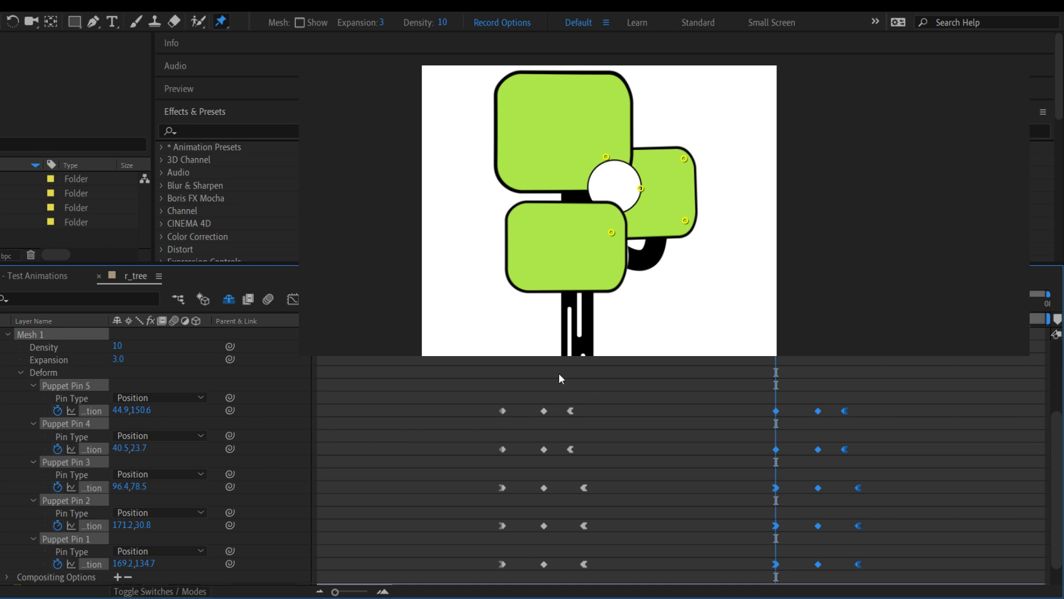
key(space)
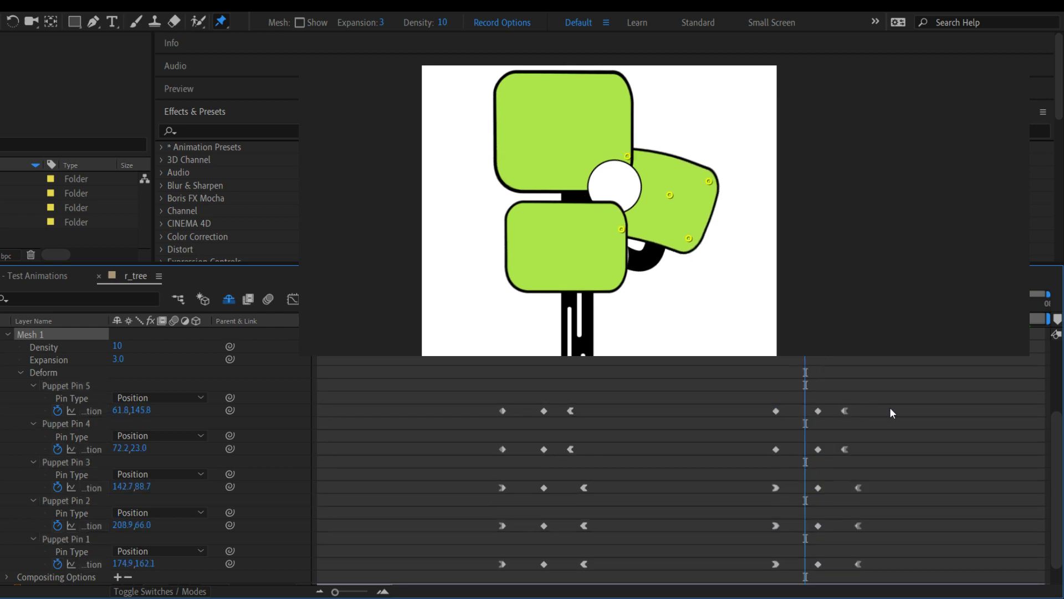
Shift the second set's middle and last keyframes of all five pins earlier, placing the middle ones at about 05:12f, and preview the movement
drag(889, 406, 811, 576)
click(812, 564)
drag(898, 395, 795, 560)
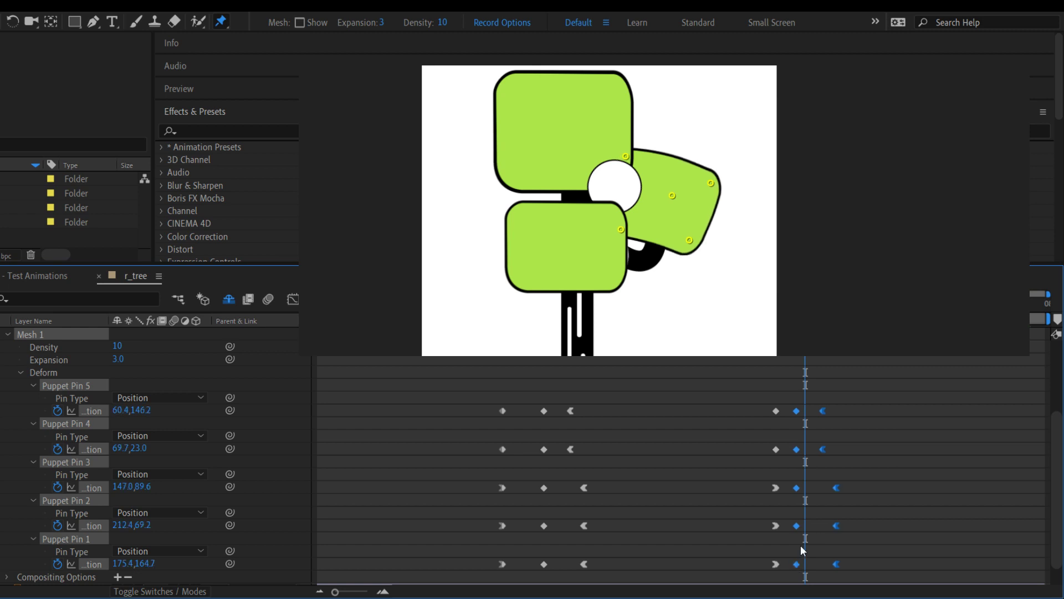
key(space)
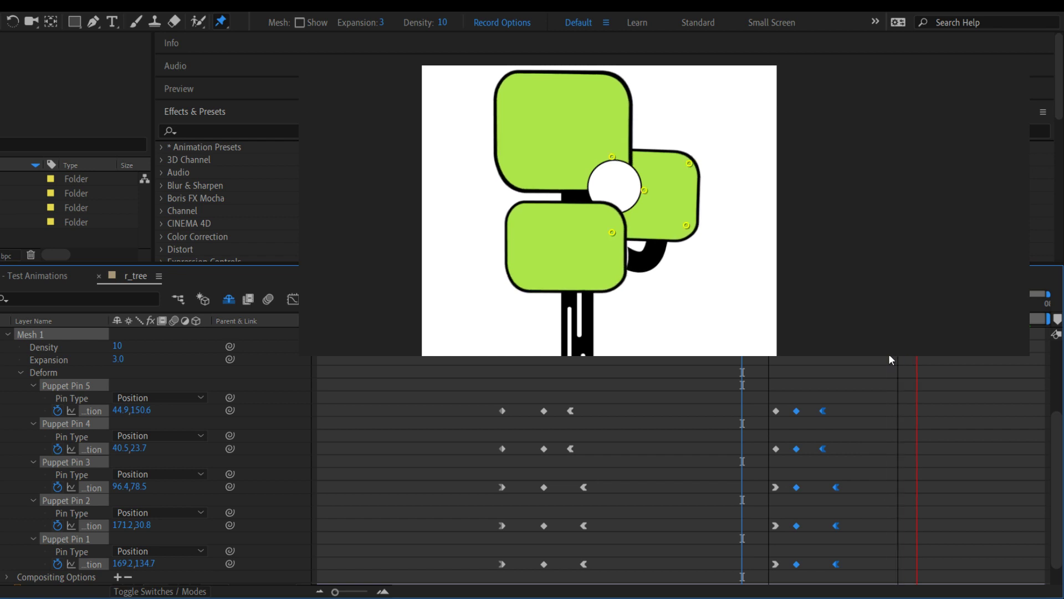
key(space)
drag(915, 366, 762, 367)
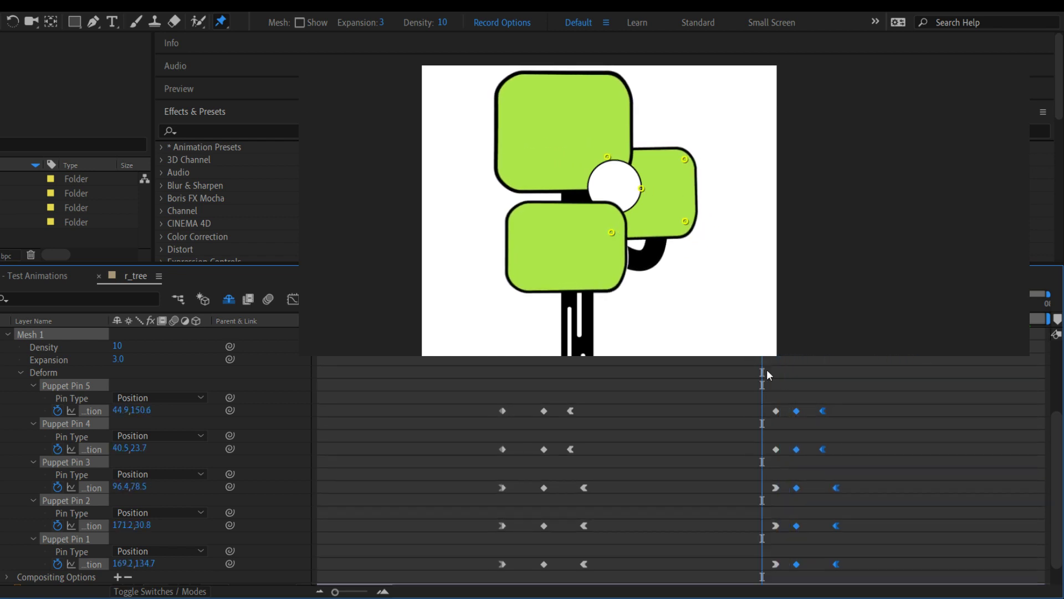
Delay the second set's middle and last keyframes, placing the middle ones at about 05:27f, and preview the movement
drag(803, 409, 820, 408)
key(space)
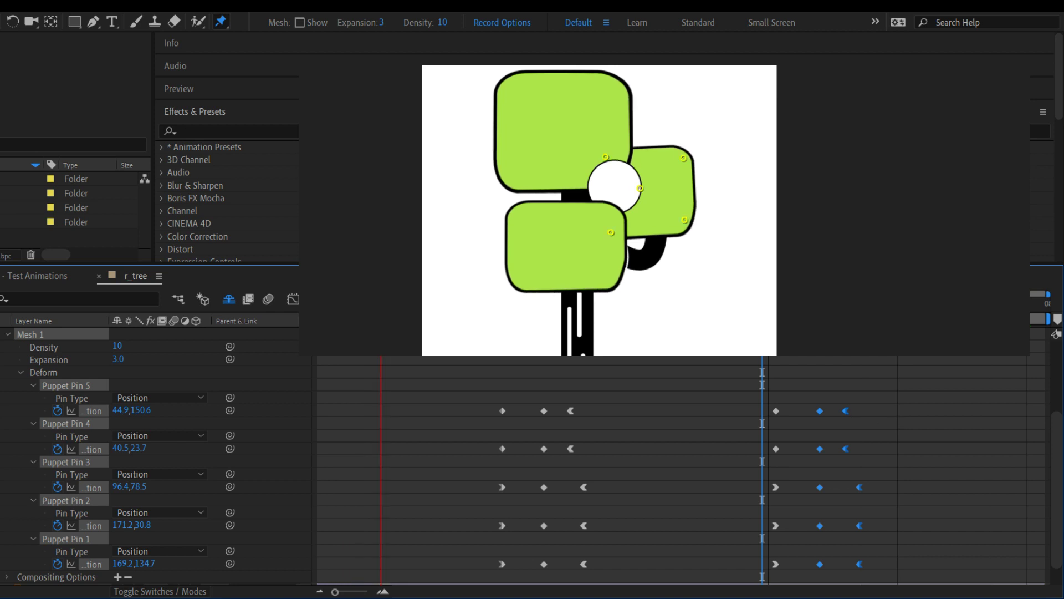
key(space)
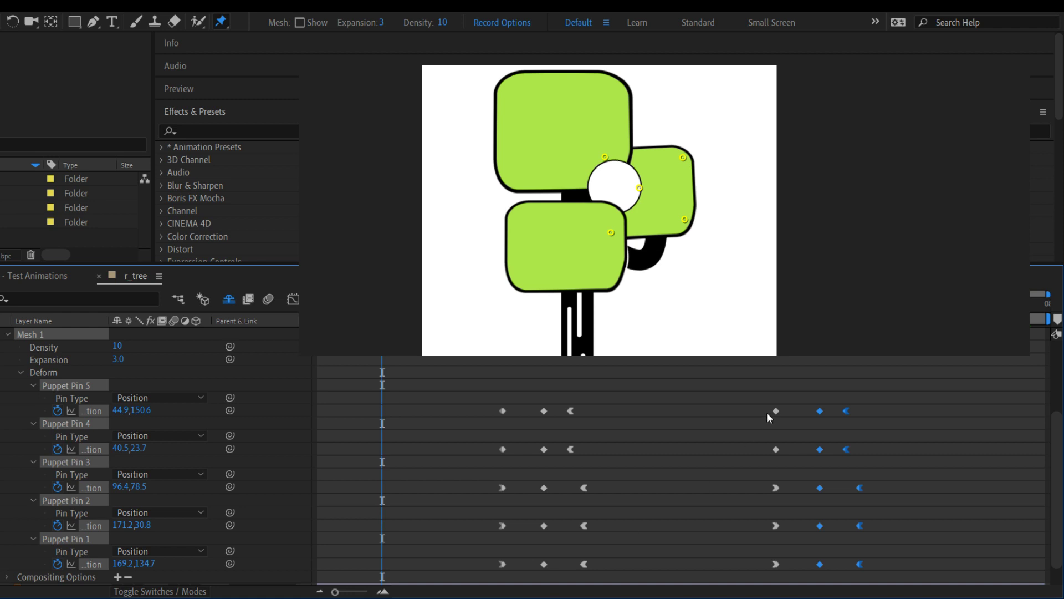
Replay the animation and delete the second set of position keyframes from all five r_leaves puppet pins
key(space)
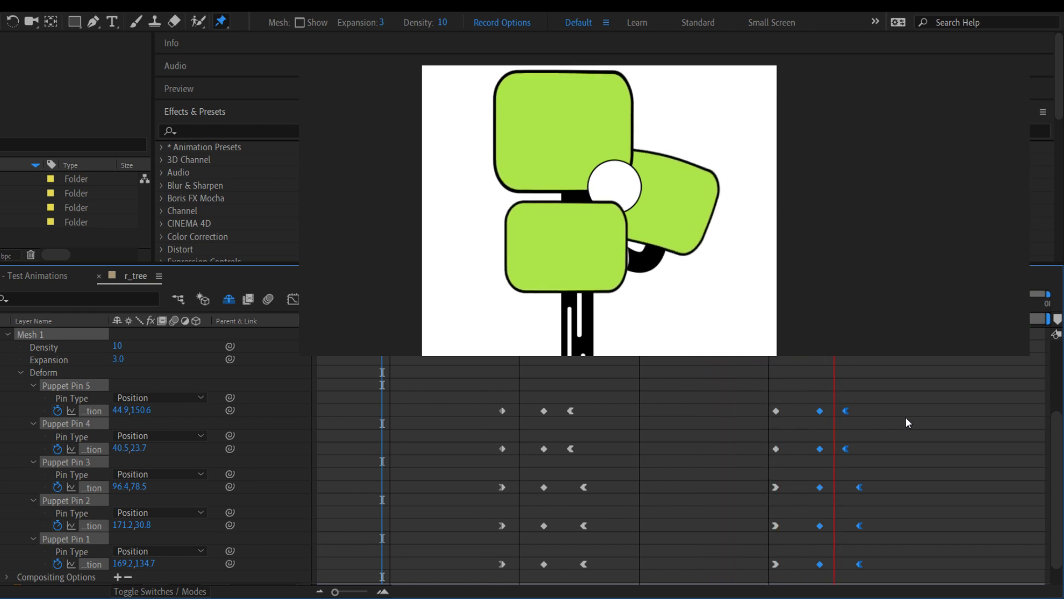
key(space)
drag(867, 408, 754, 582)
key(Delete)
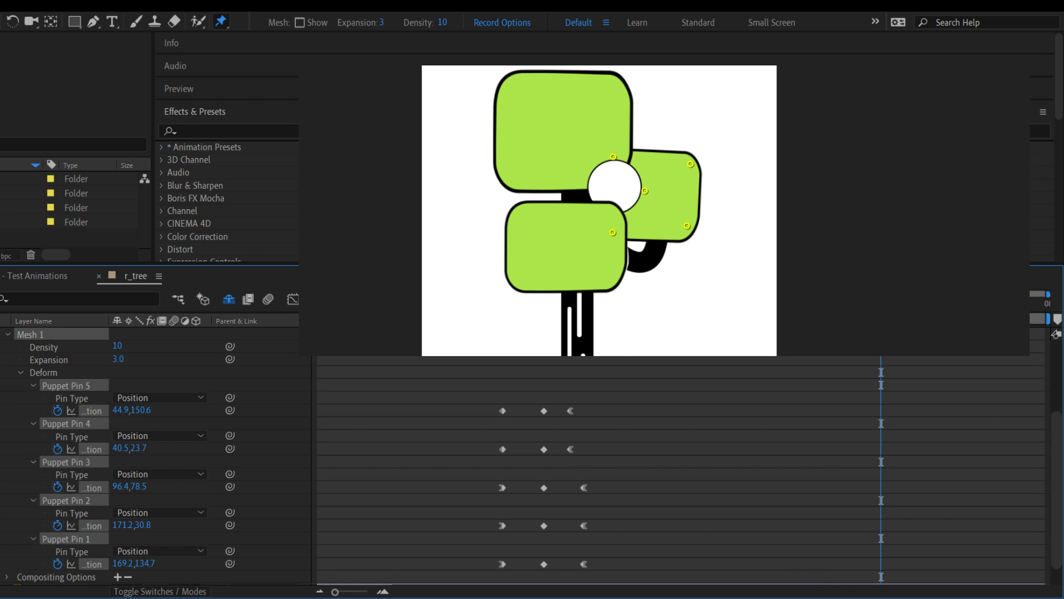
Move the middle position keyframes of all five r_leaves puppet pins earlier to about 02:20f and preview the movement
drag(881, 303, 677, 383)
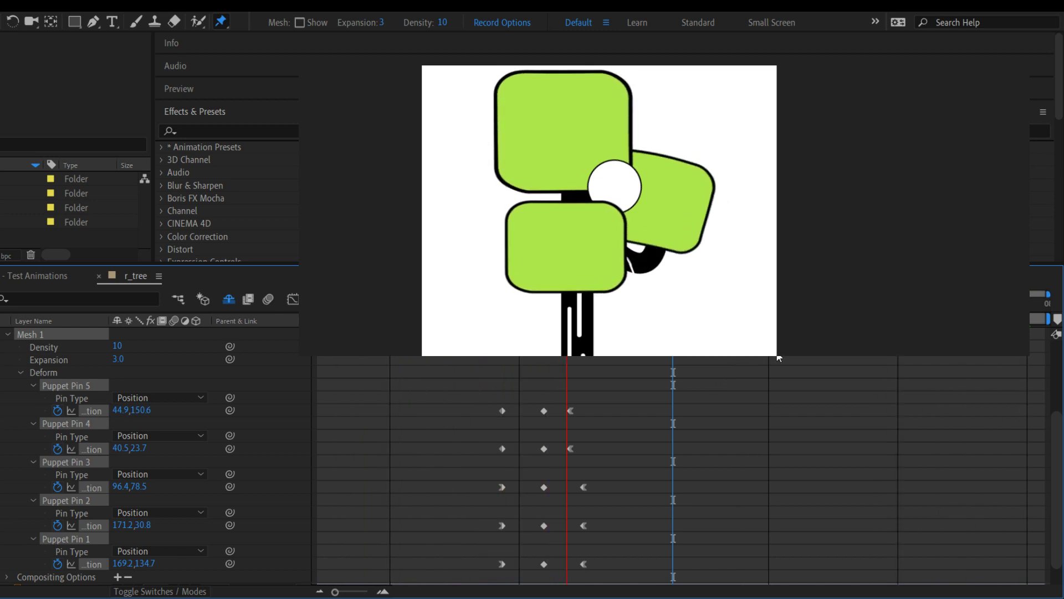
key(space)
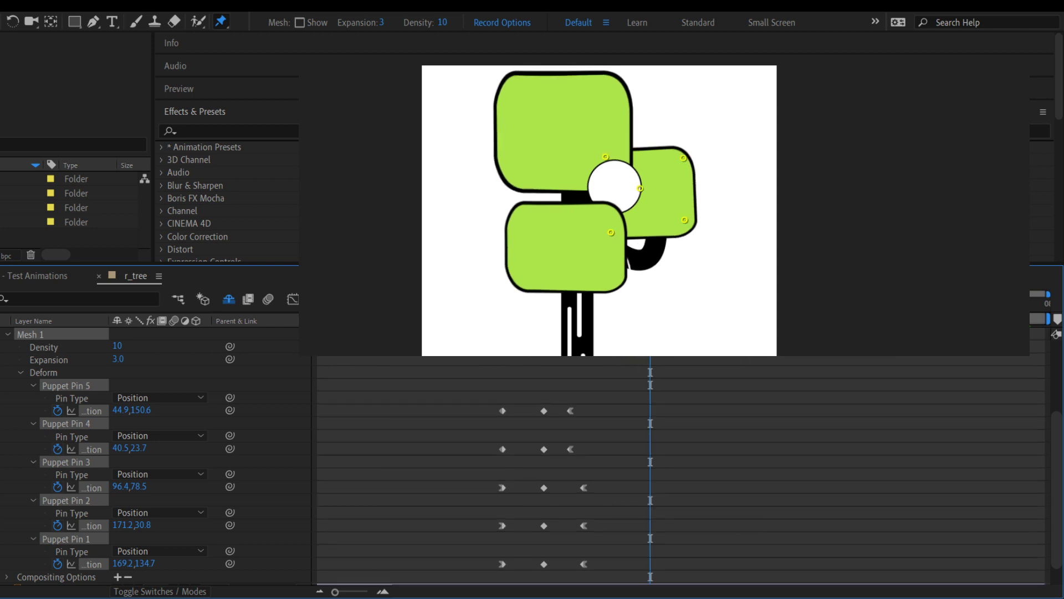
drag(650, 305, 531, 305)
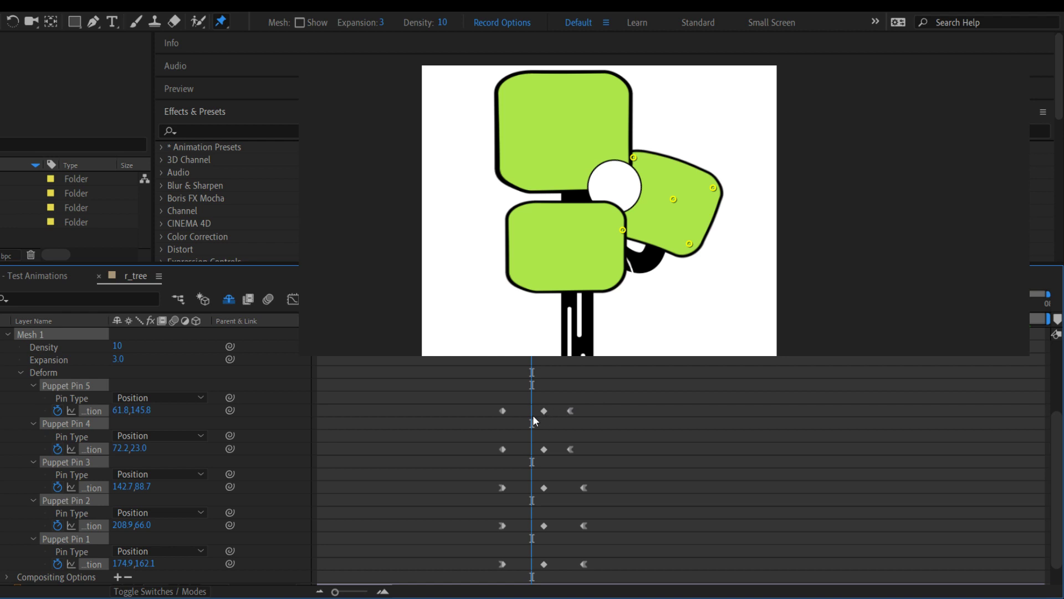
key(ctrl+v)
drag(554, 409, 544, 574)
key(Delete)
key(space)
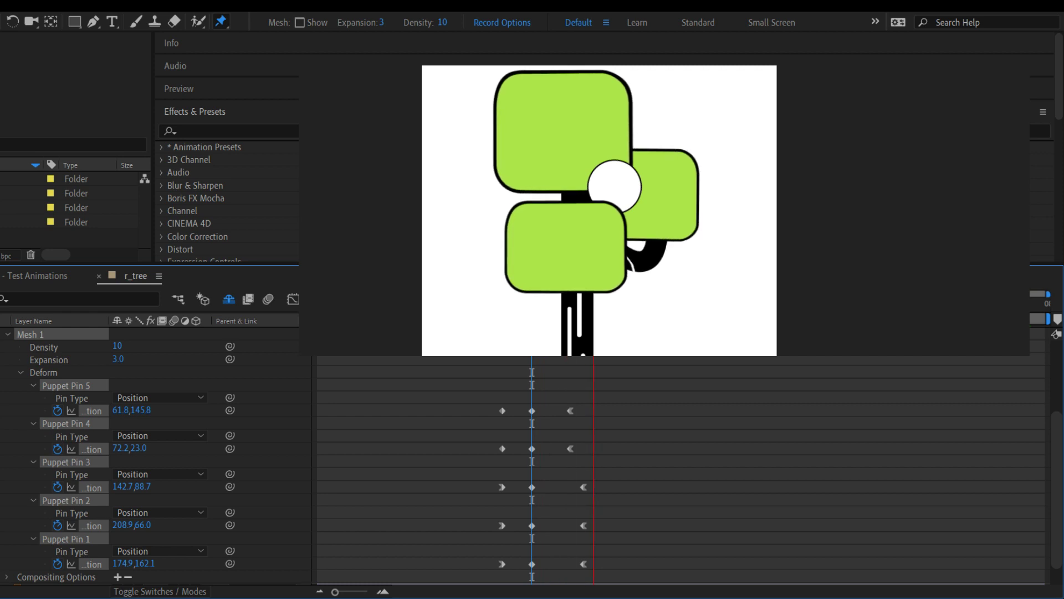
key(space)
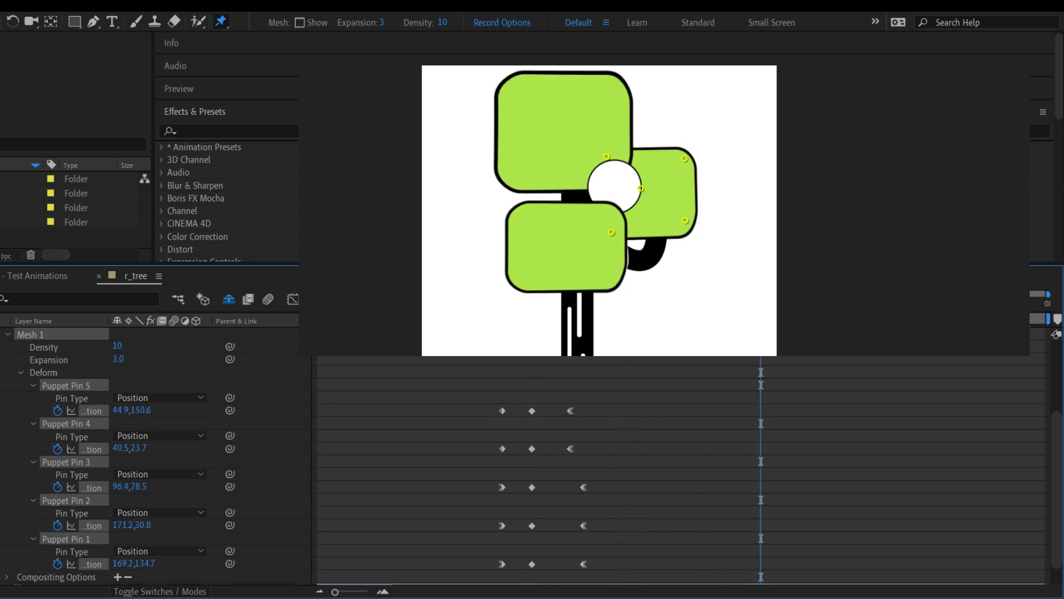
Replay the r_tree composition with the whole tree in view and examine the retimed r_leaves movement around its keyframes
key(space)
drag(761, 305, 582, 305)
drag(582, 361, 386, 361)
key(space)
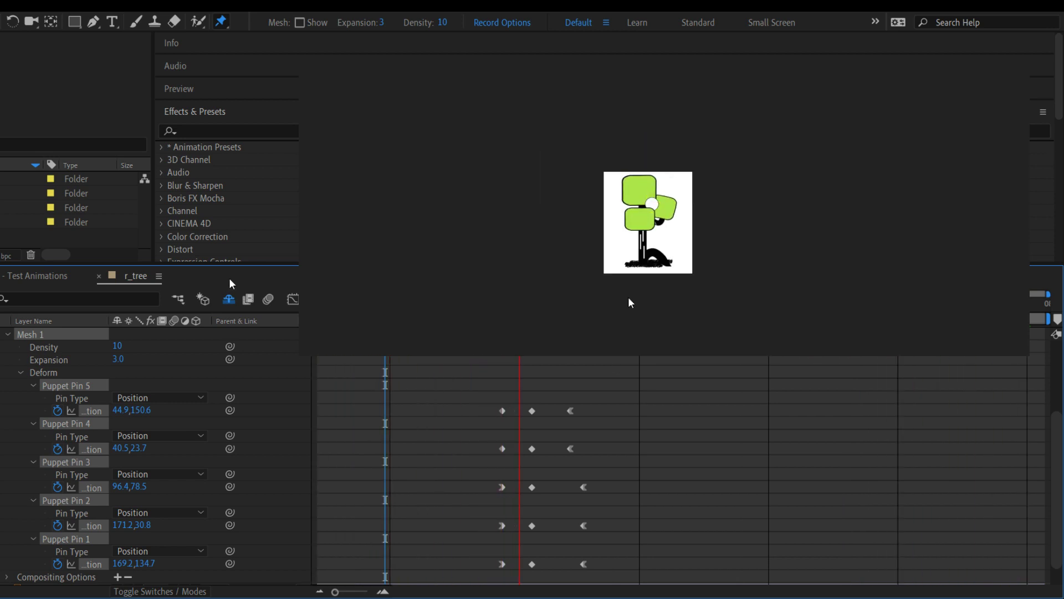
key(space)
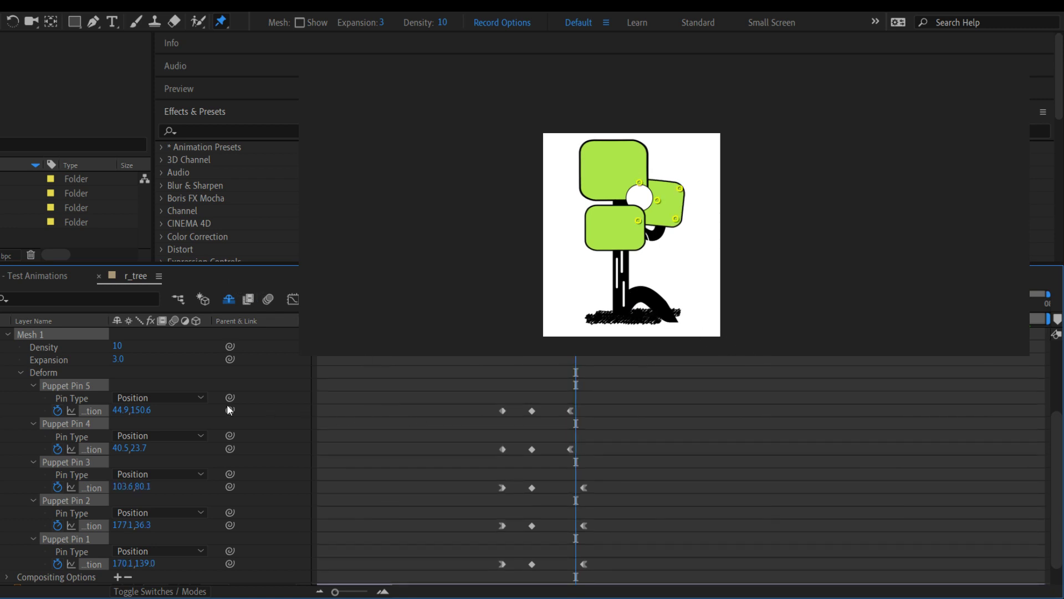
key(j)
key(j)
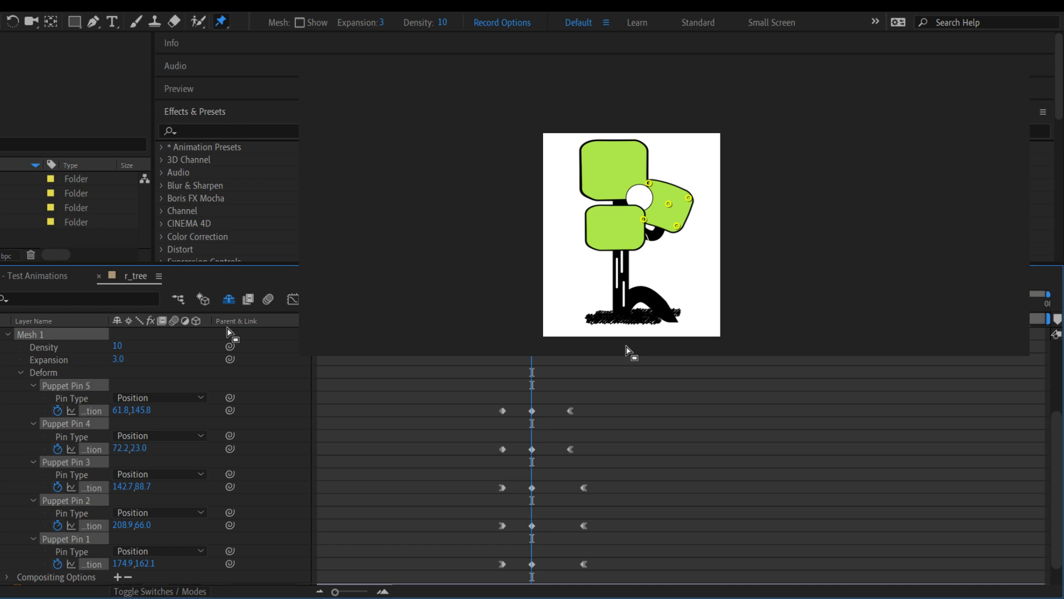
click(372, 449)
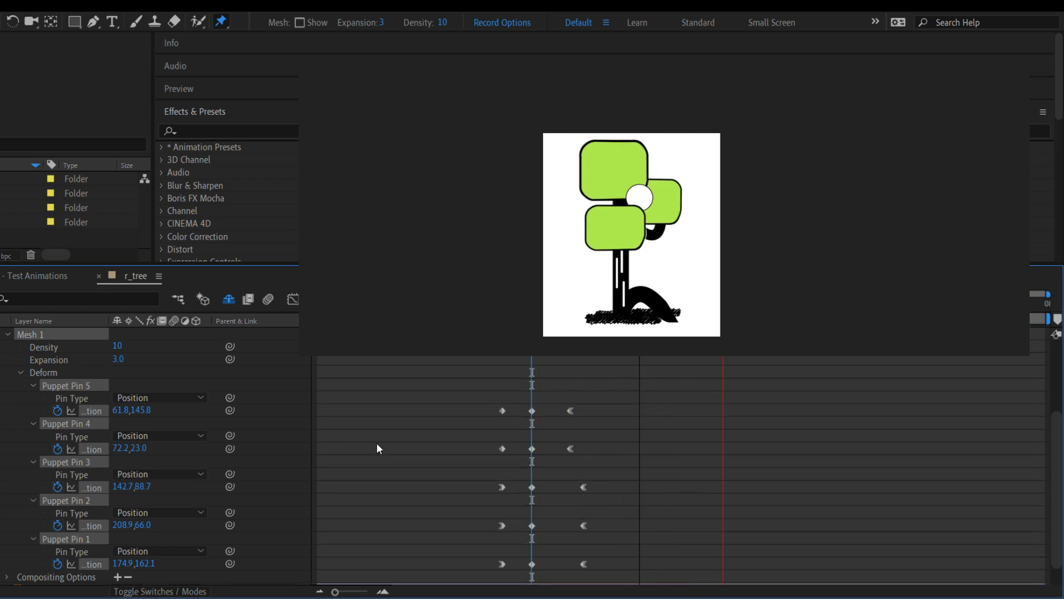
key(space)
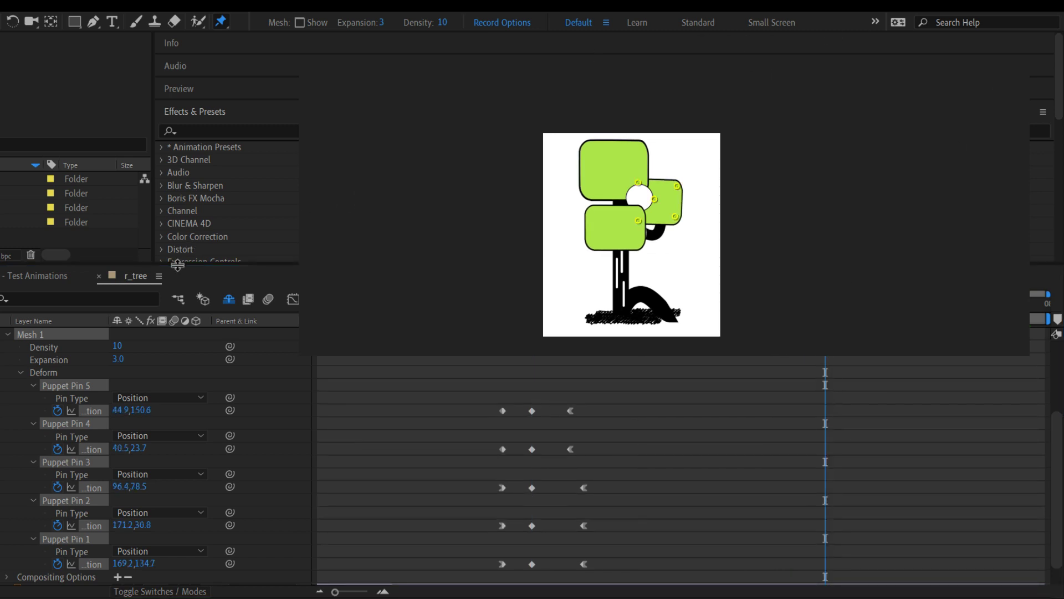
Shorten the timeline area, collapse the r_leaves properties and reveal the hidden shy layers of r_tree
drag(178, 266, 114, 386)
click(8, 422)
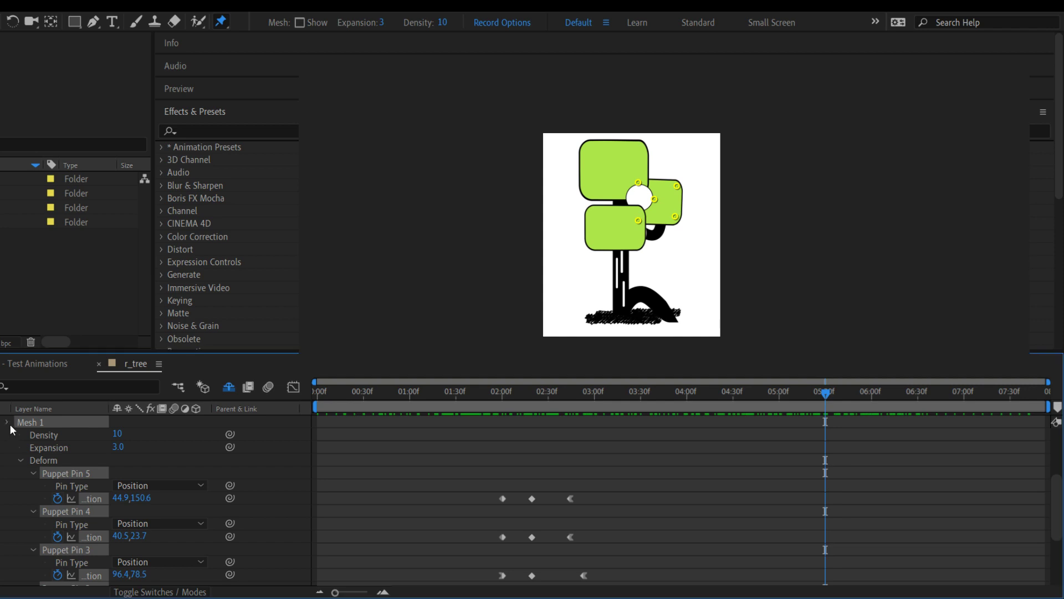
key(u)
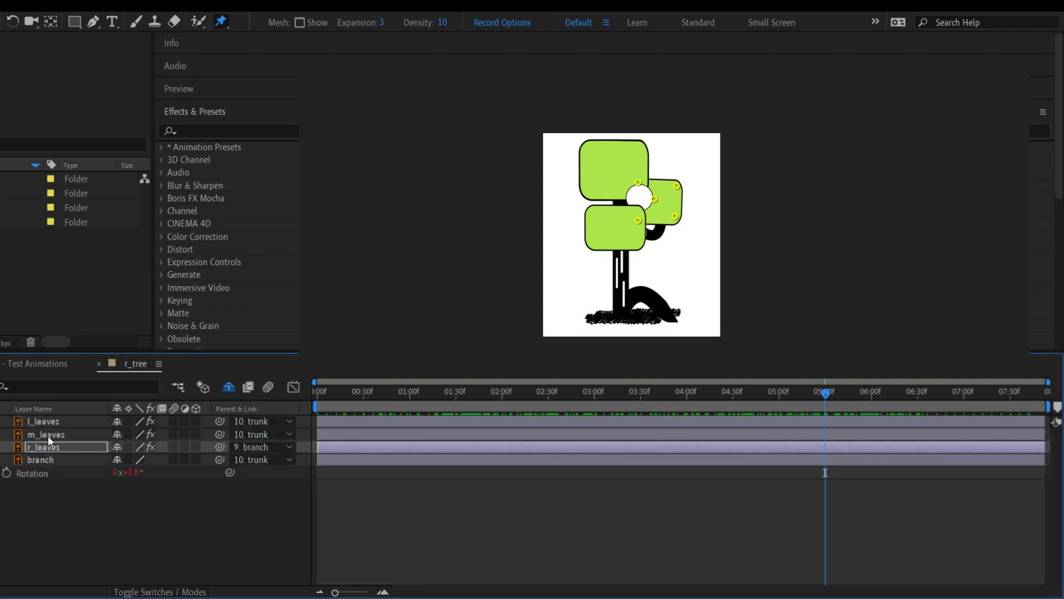
click(227, 388)
scroll(215, 496, down, 2)
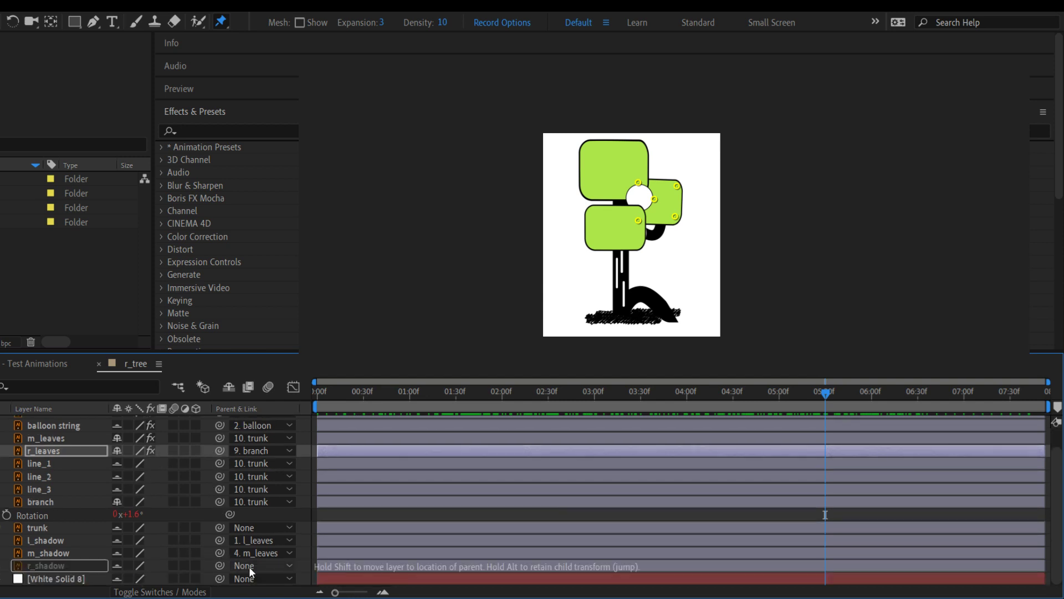
Try parenting the r_shadow layer to r_leaves, and set its parent back to None
drag(281, 436, 281, 419)
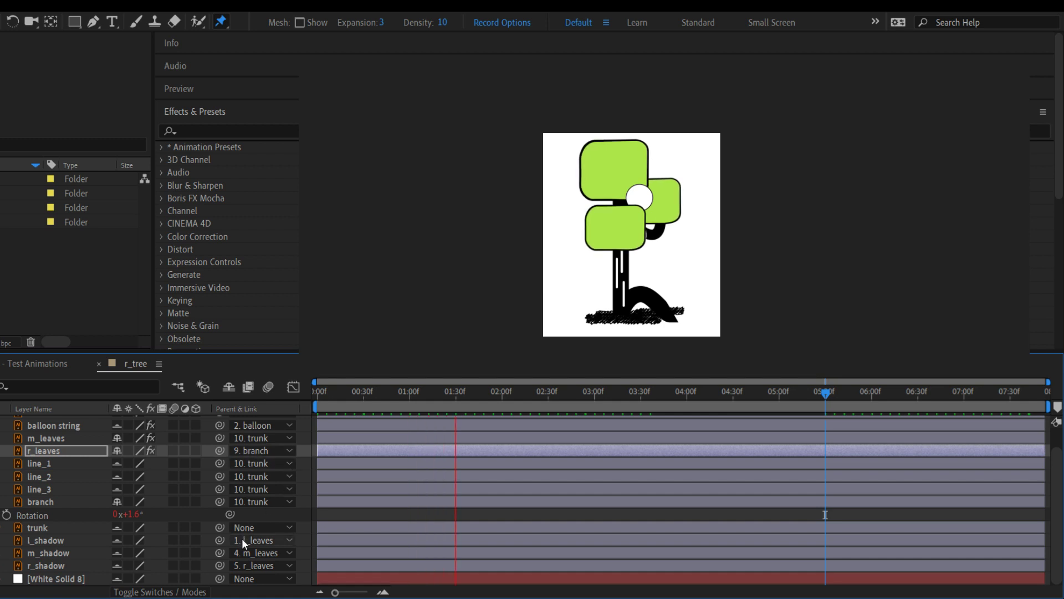
drag(219, 566, 312, 424)
drag(295, 383, 283, 347)
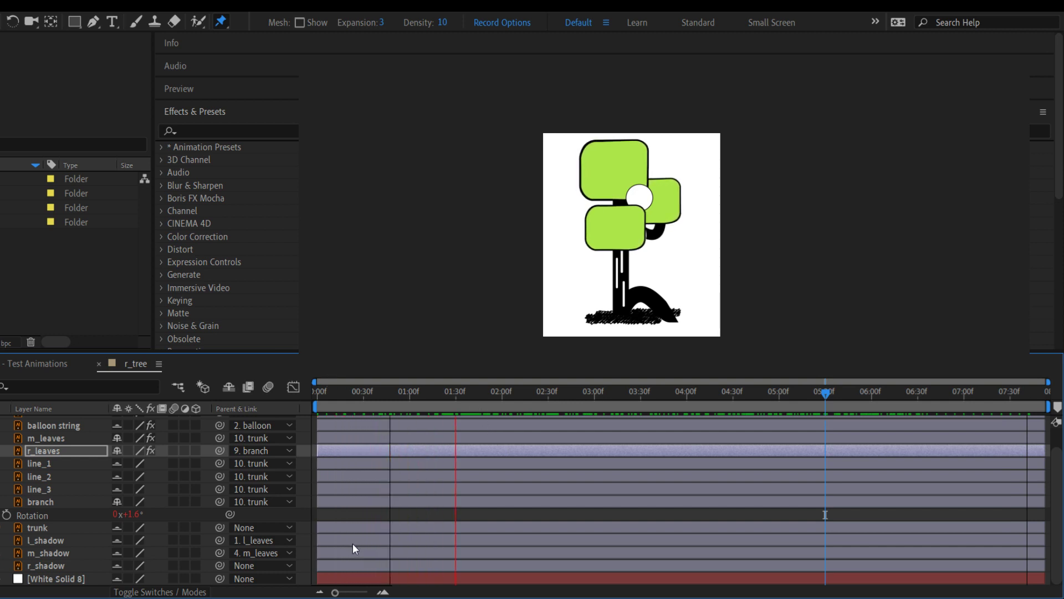
Check the tree in the Test Animations composition and hide the White Solid 8 background layer in r_tree
key(space)
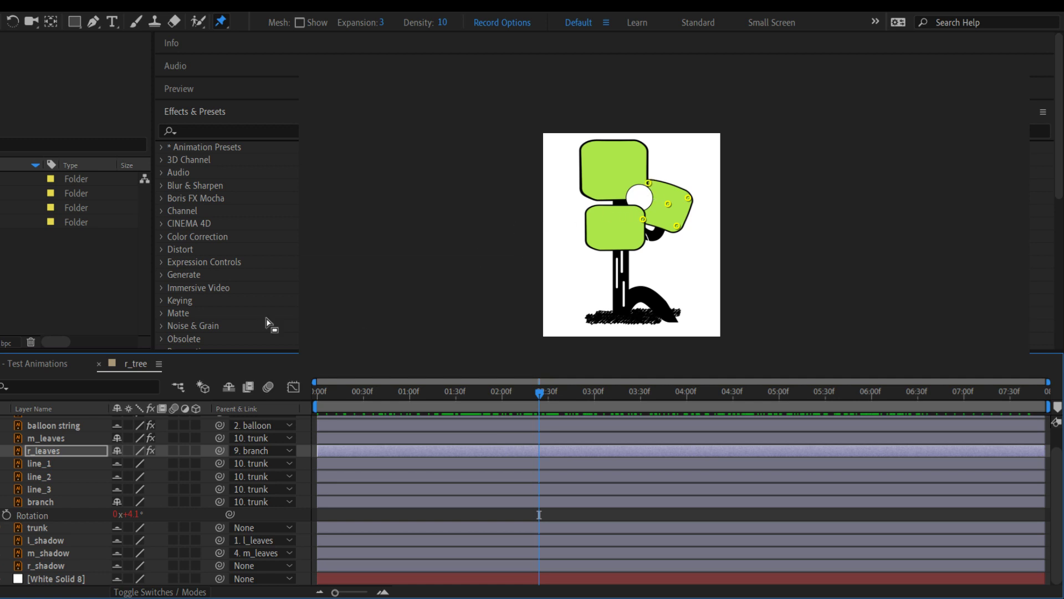
click(31, 364)
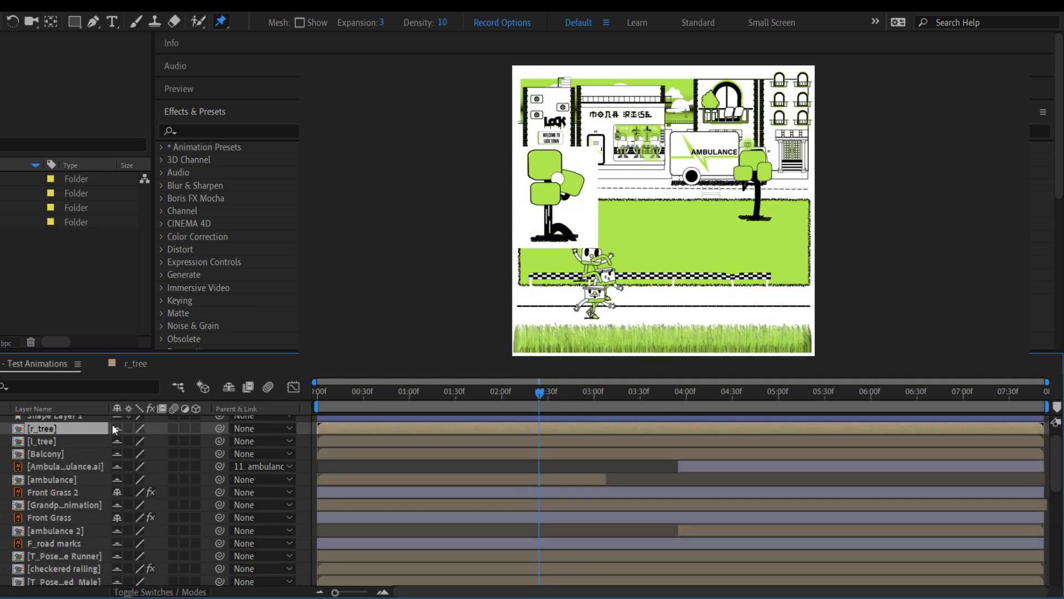
click(125, 363)
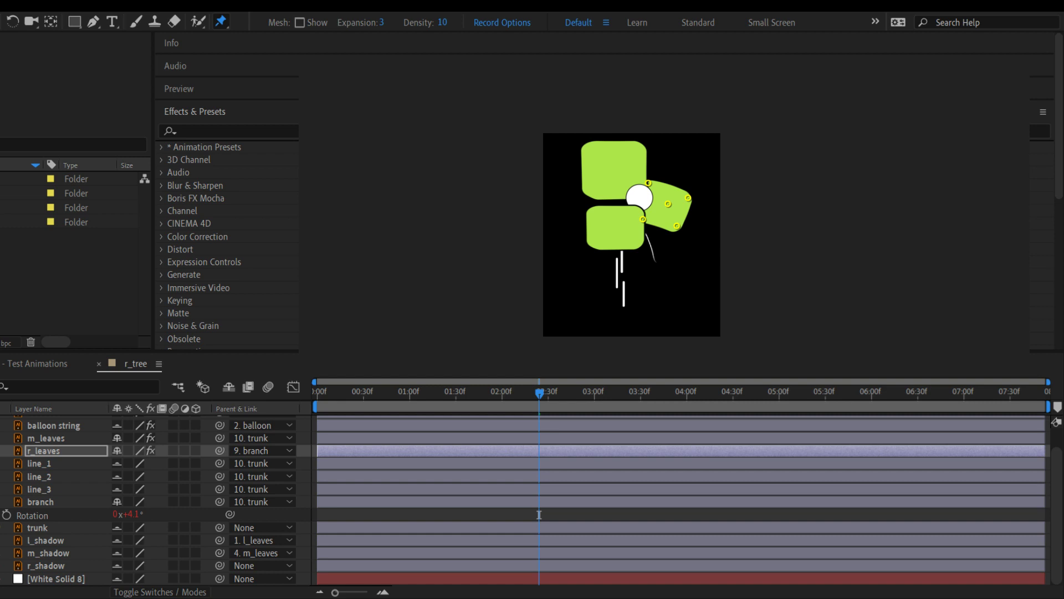
click(538, 514)
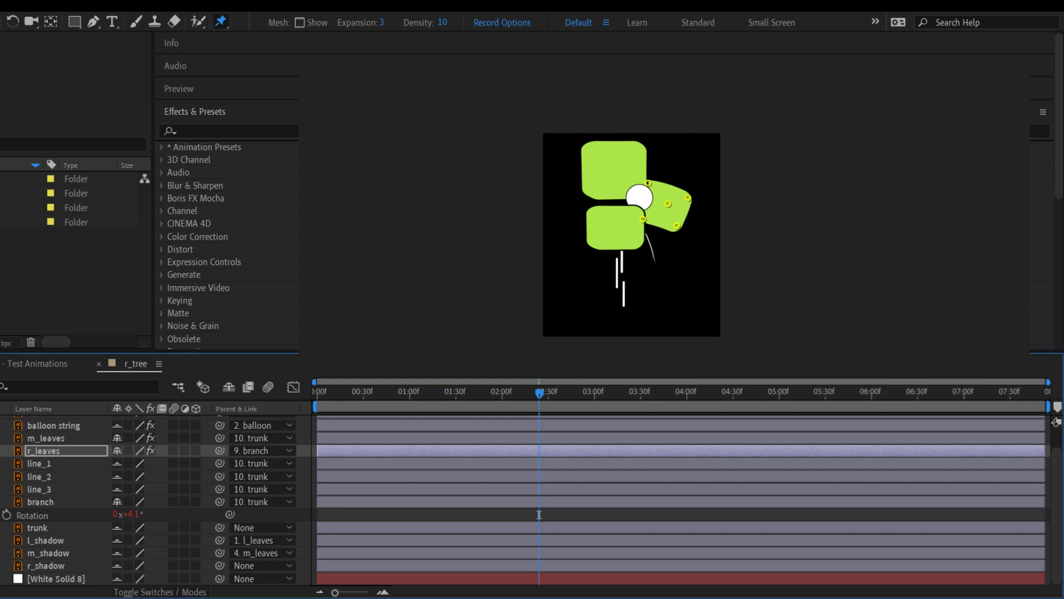
Play the Test Animations composition from the start and examine how the animated tree moves within the street scene
drag(539, 393, 255, 419)
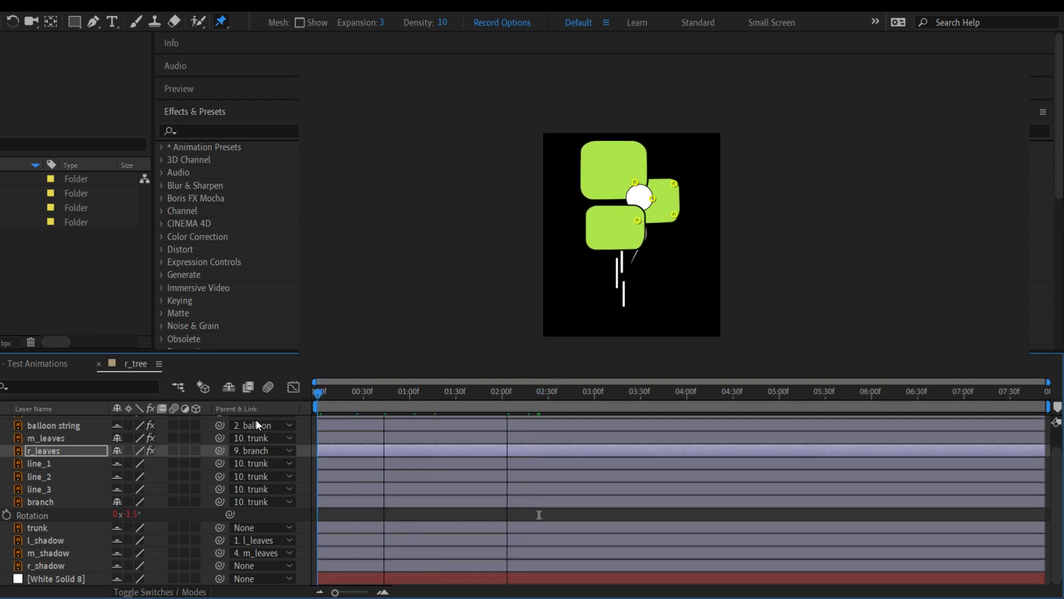
click(61, 366)
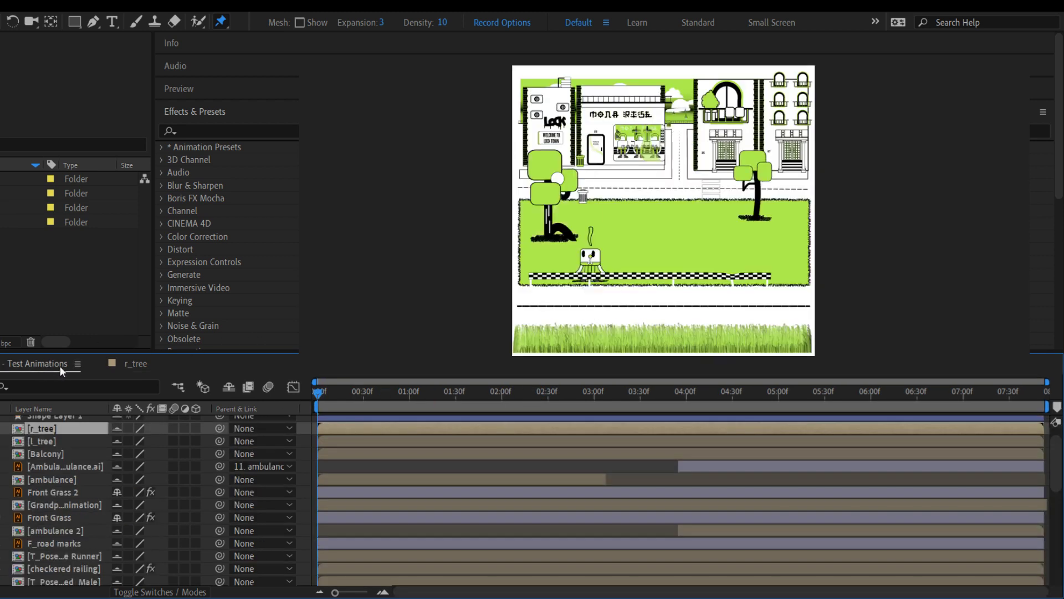
key(space)
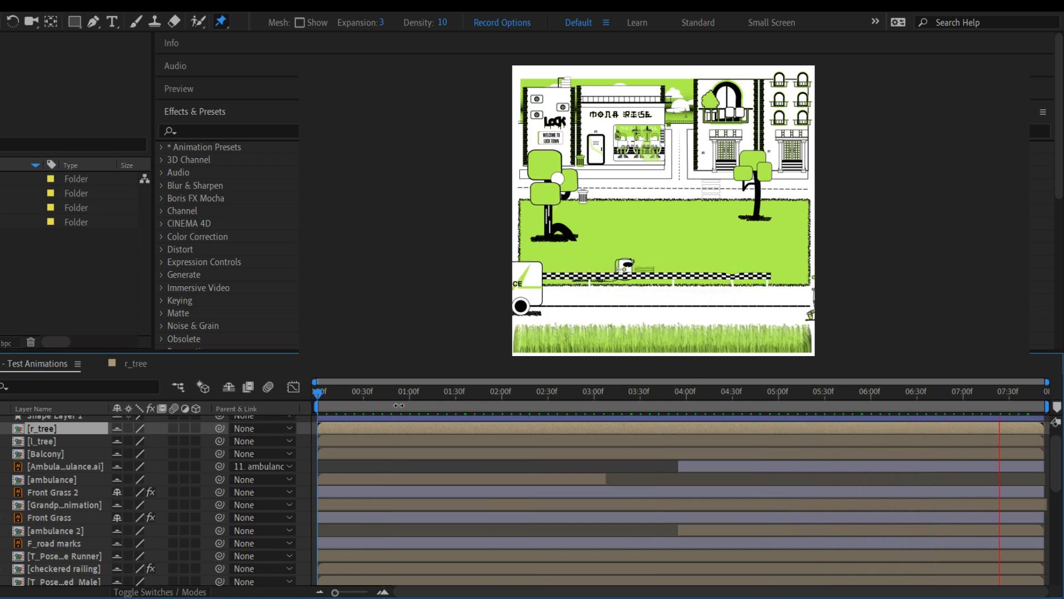
key(space)
drag(359, 390, 477, 406)
key(space)
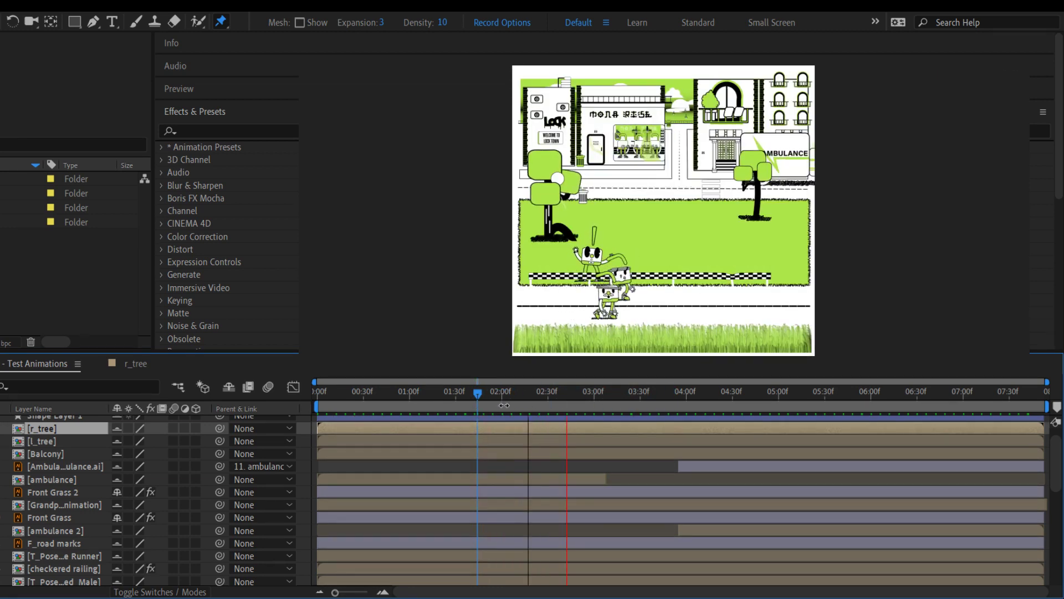
key(space)
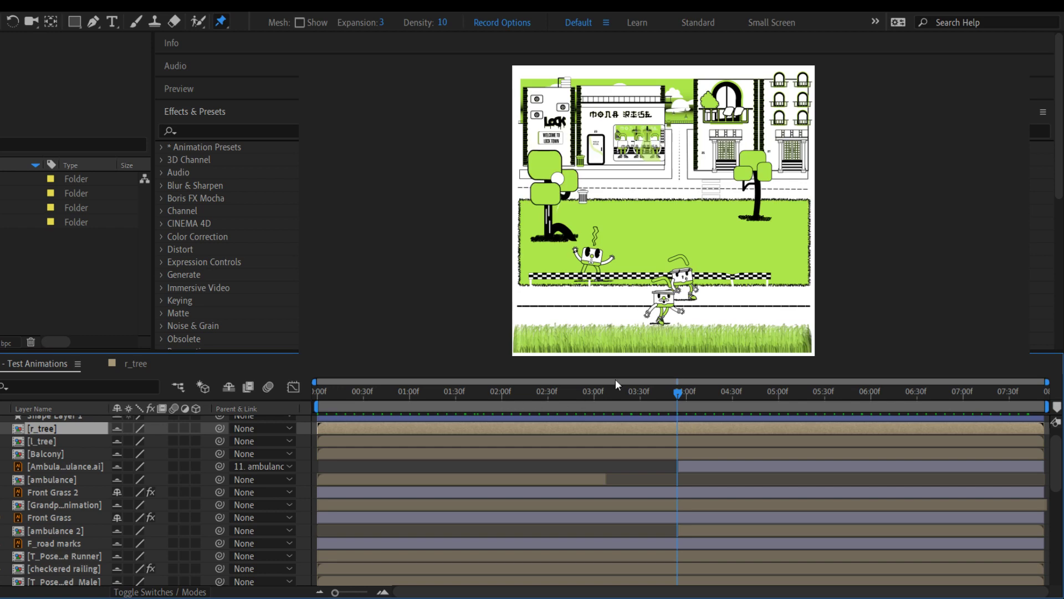
Examine the other tree up close during playback and replay the full street scene from the start
key(slash)
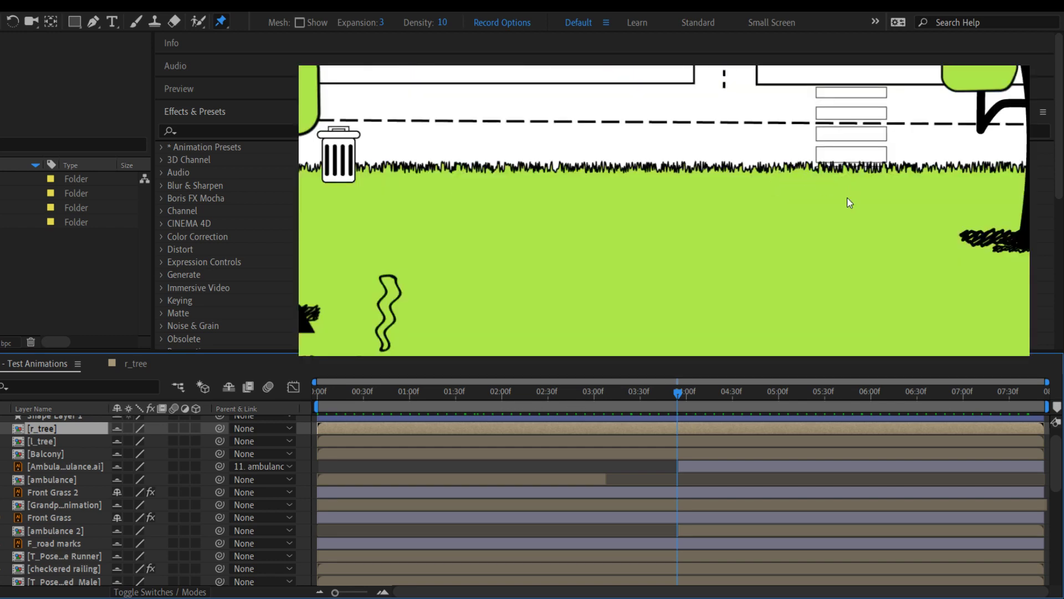
key(v)
drag(842, 199, 657, 324)
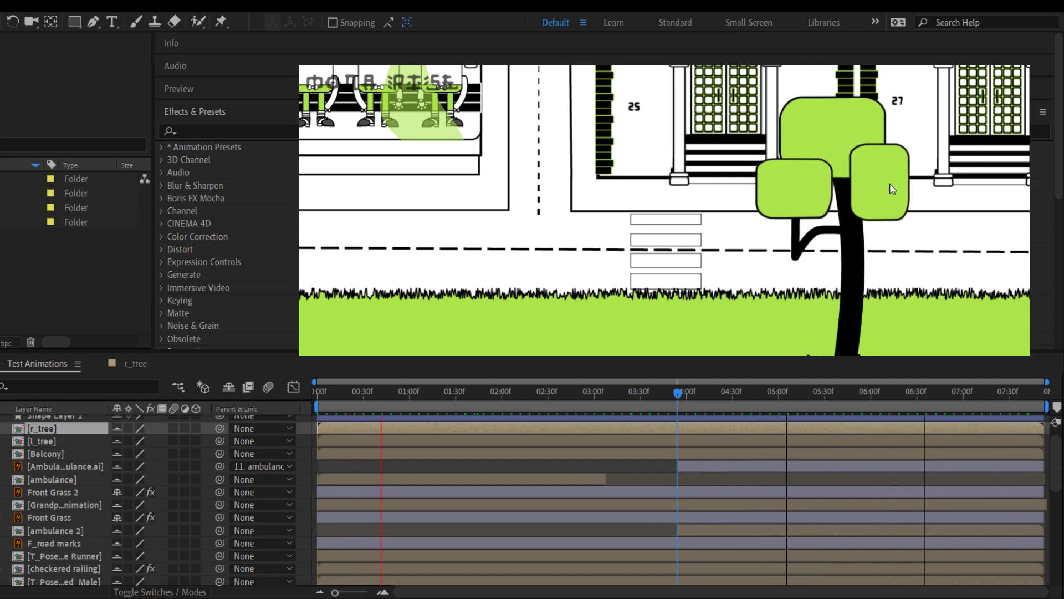
key(space)
scroll(673, 243, down, 3)
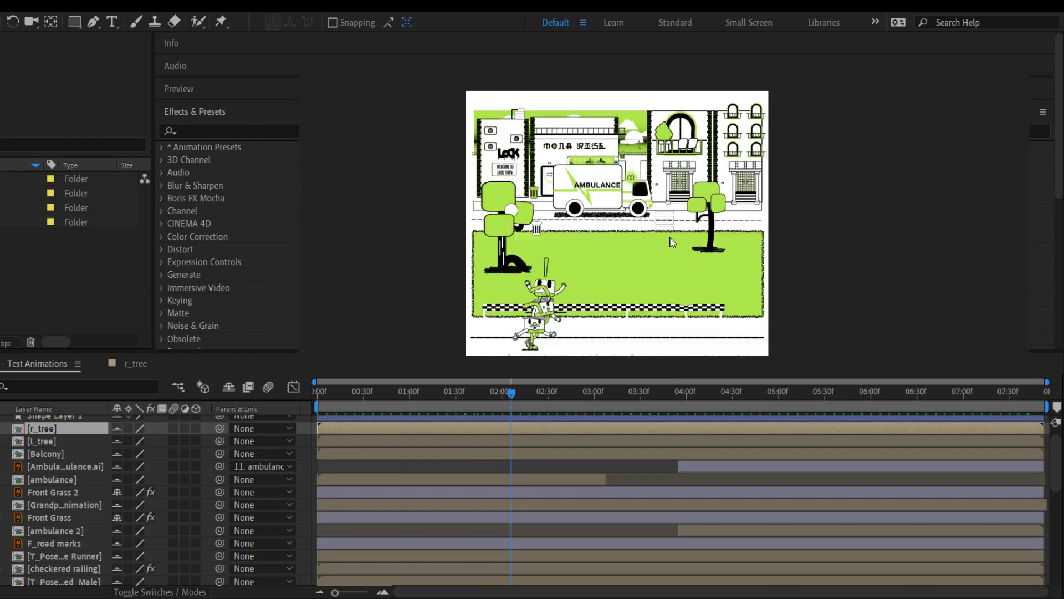
key(space)
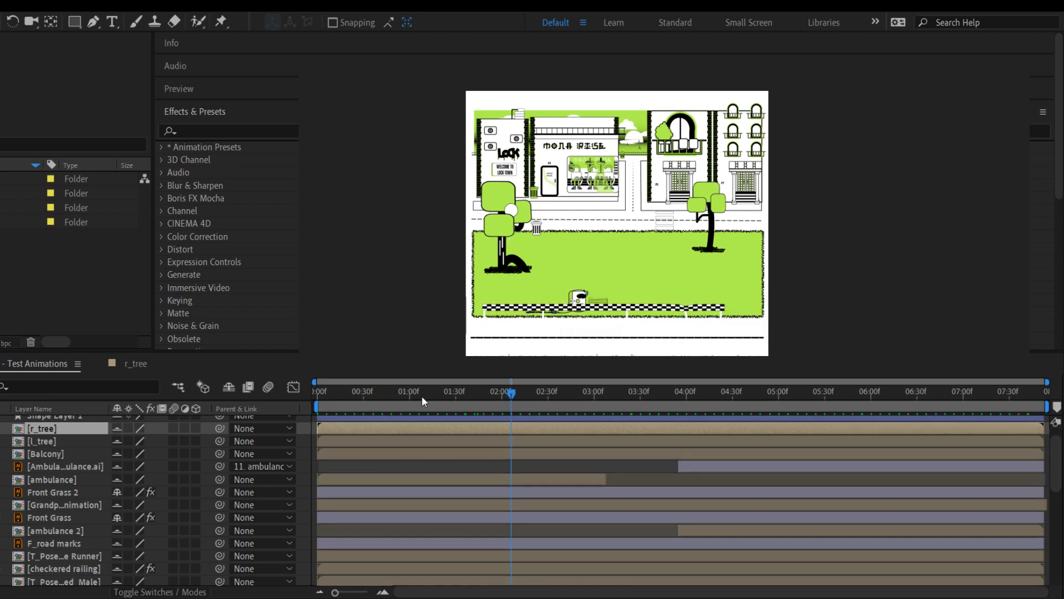
drag(421, 395, 315, 397)
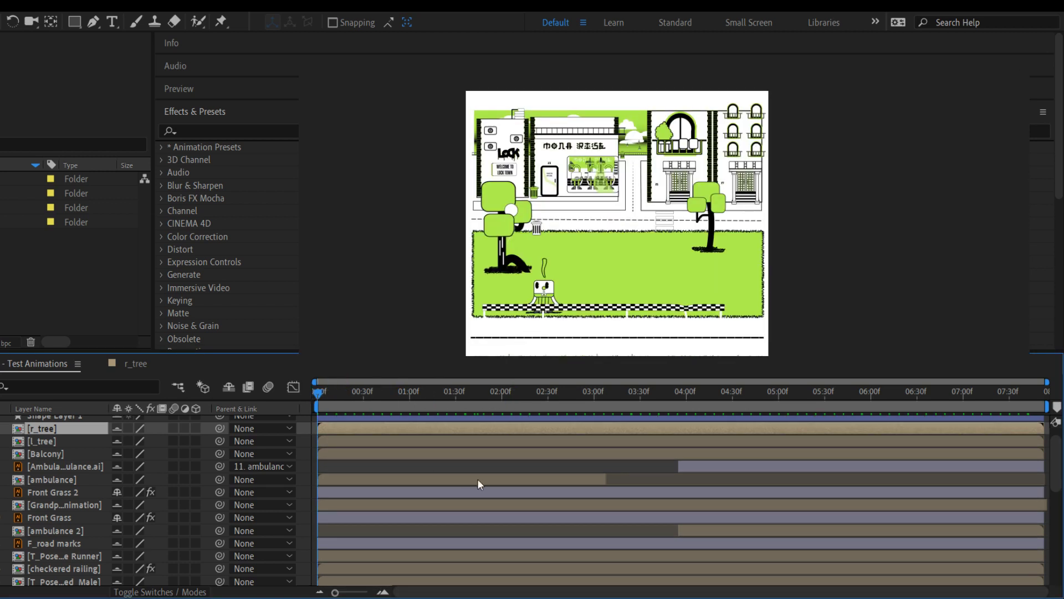
key(space)
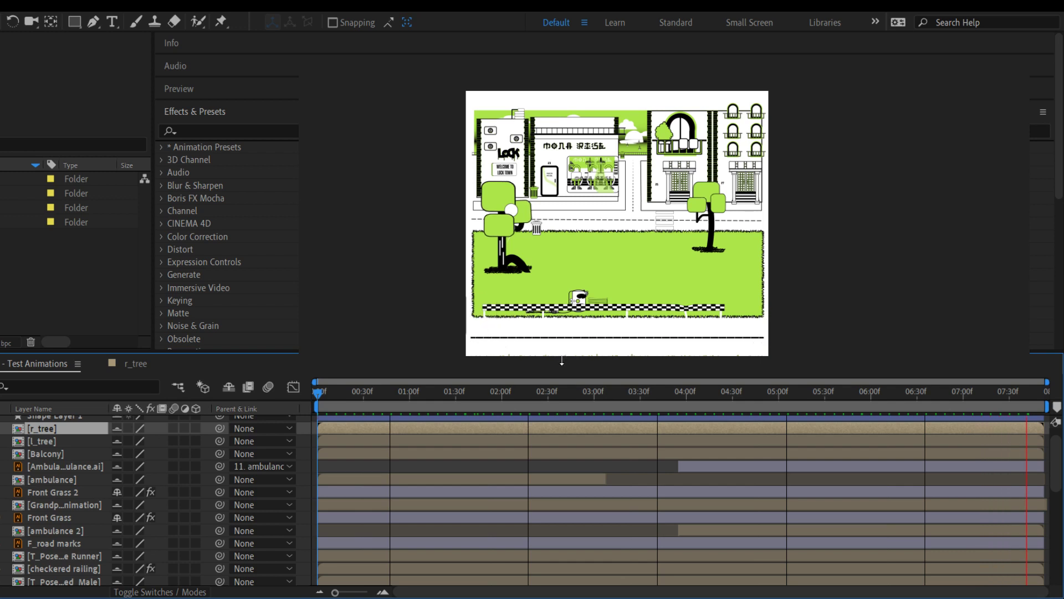
key(space)
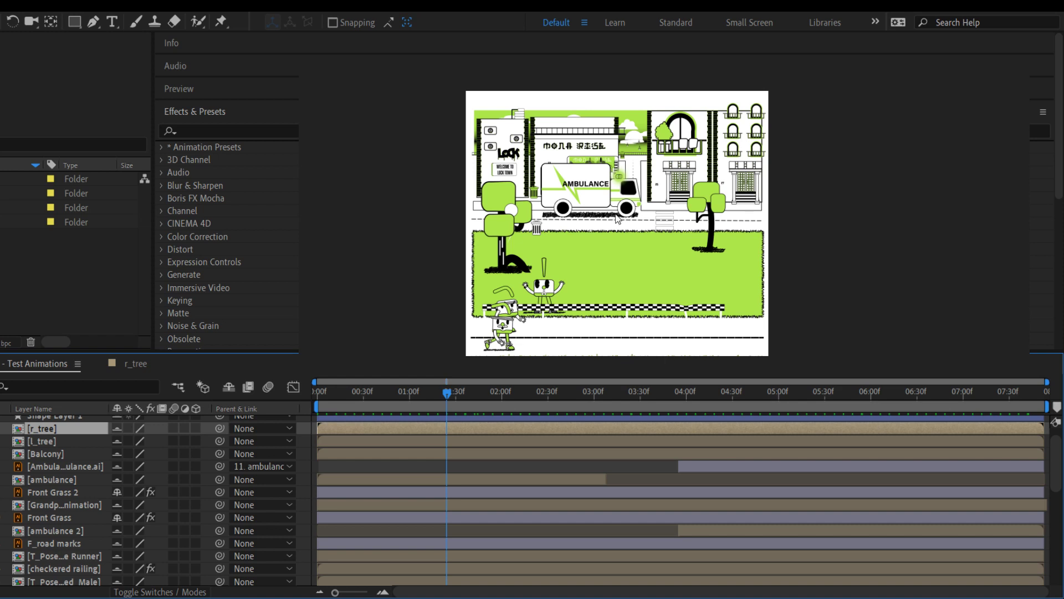
Examine the project's composition list from the Female Runner and residential block compositions through to Test Animations
scroll(626, 206, up, 1)
scroll(626, 207, down, 1)
click(1, 179)
scroll(28, 245, down, 1)
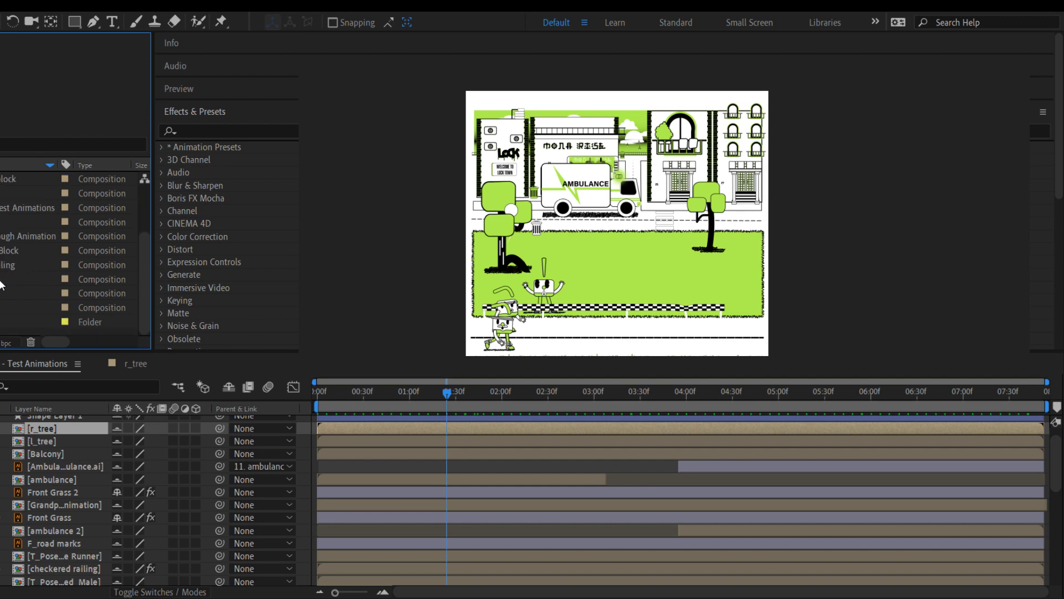
scroll(2, 284, up, 2)
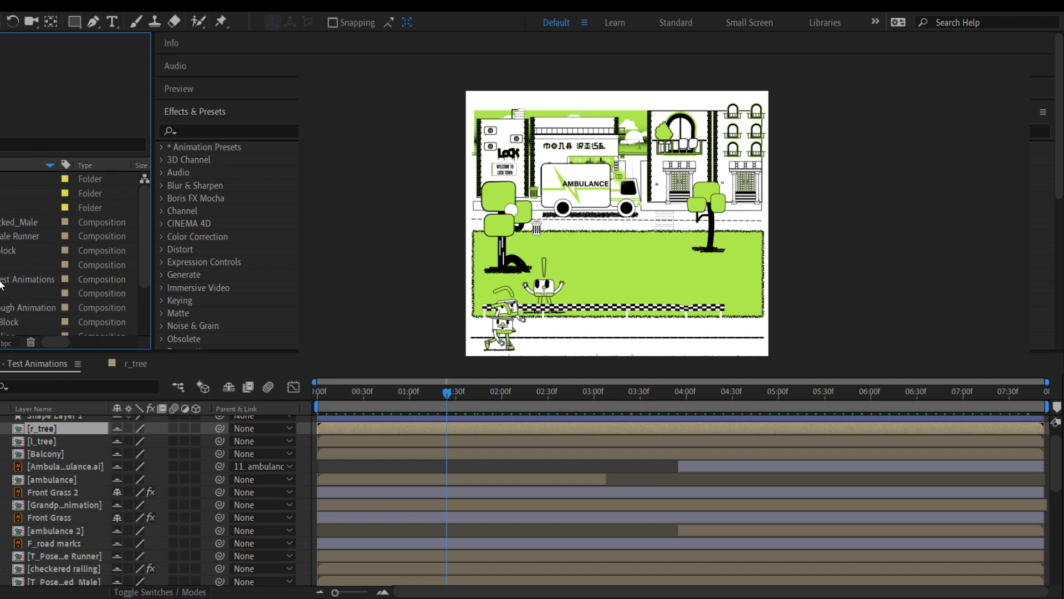
click(22, 222)
click(25, 234)
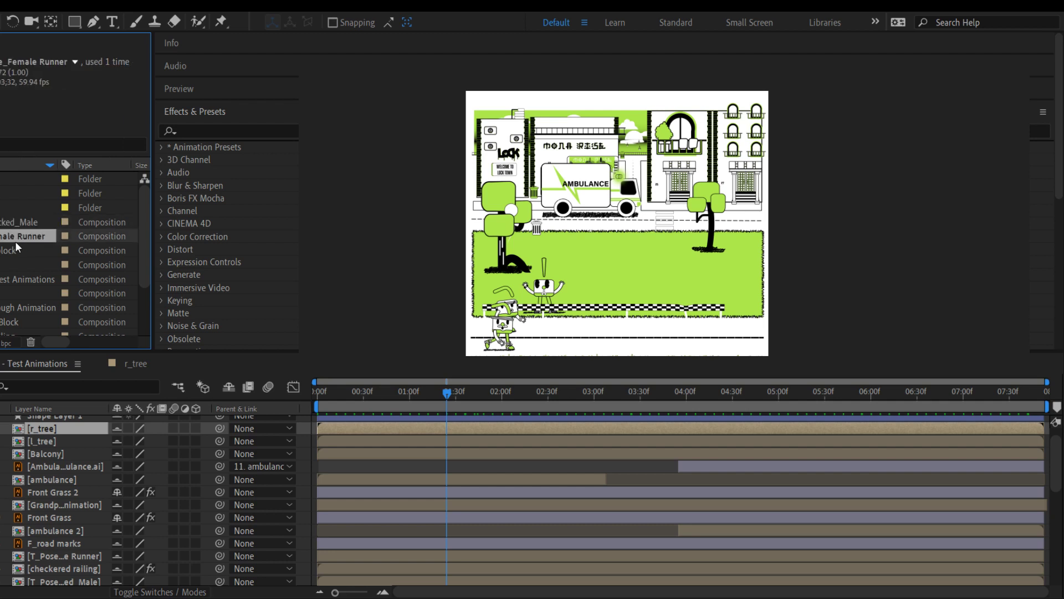
click(4, 250)
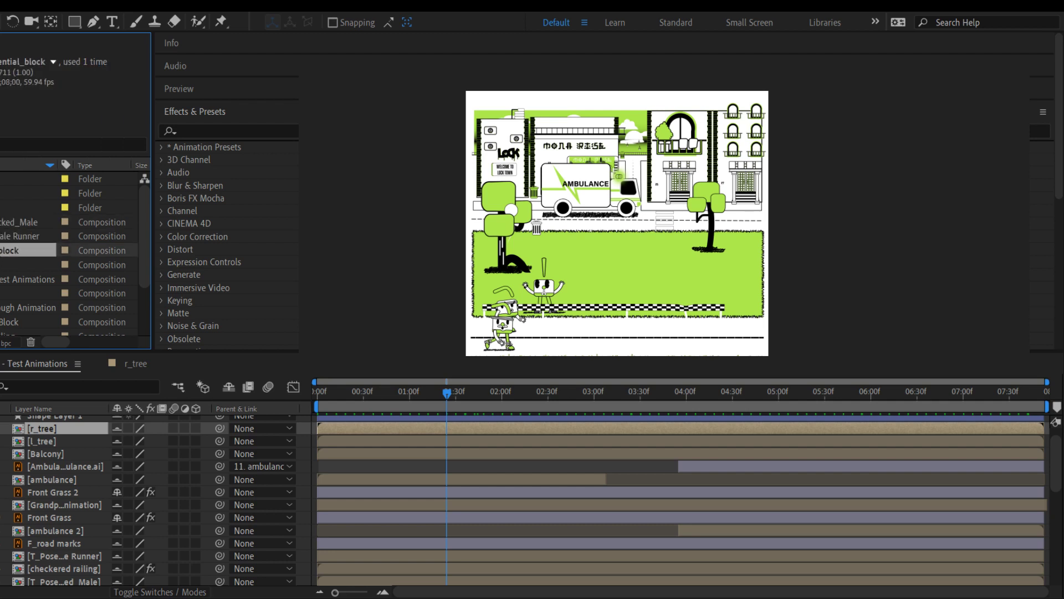
click(3, 265)
click(3, 279)
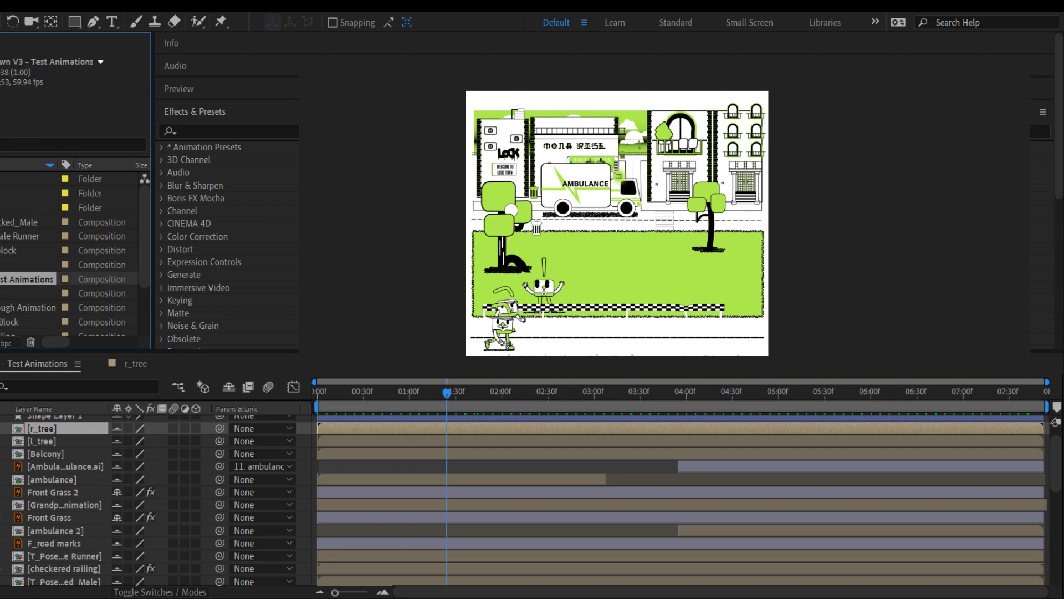
Check the remaining compositions in the project, including Rough Animation, Commercial Block, the checkered railing, ambulance 2 and ambulance
click(2, 294)
click(3, 307)
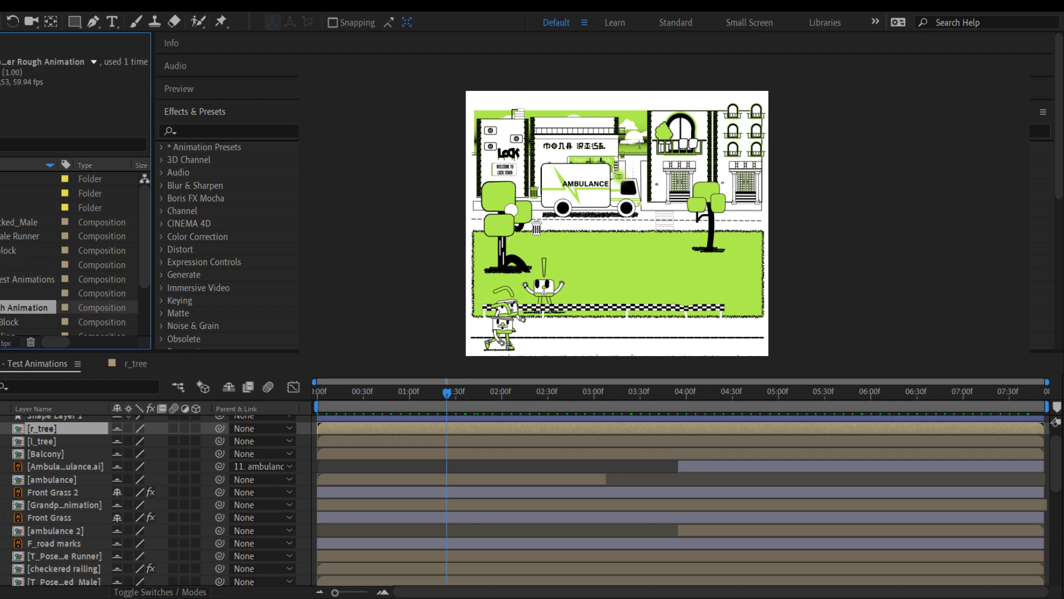
click(3, 321)
click(3, 307)
click(2, 321)
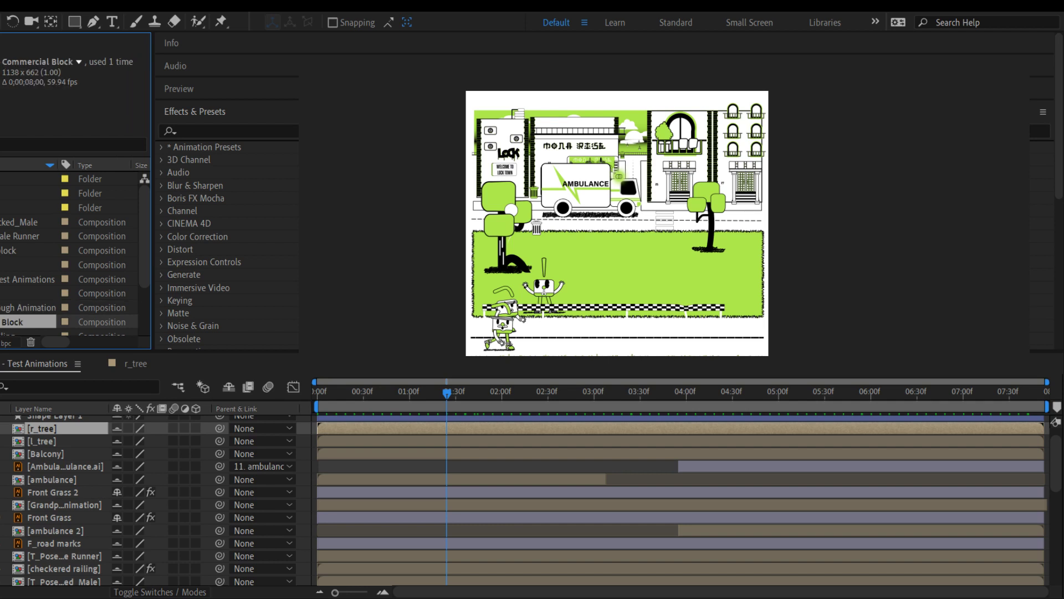
scroll(1, 327, down, 3)
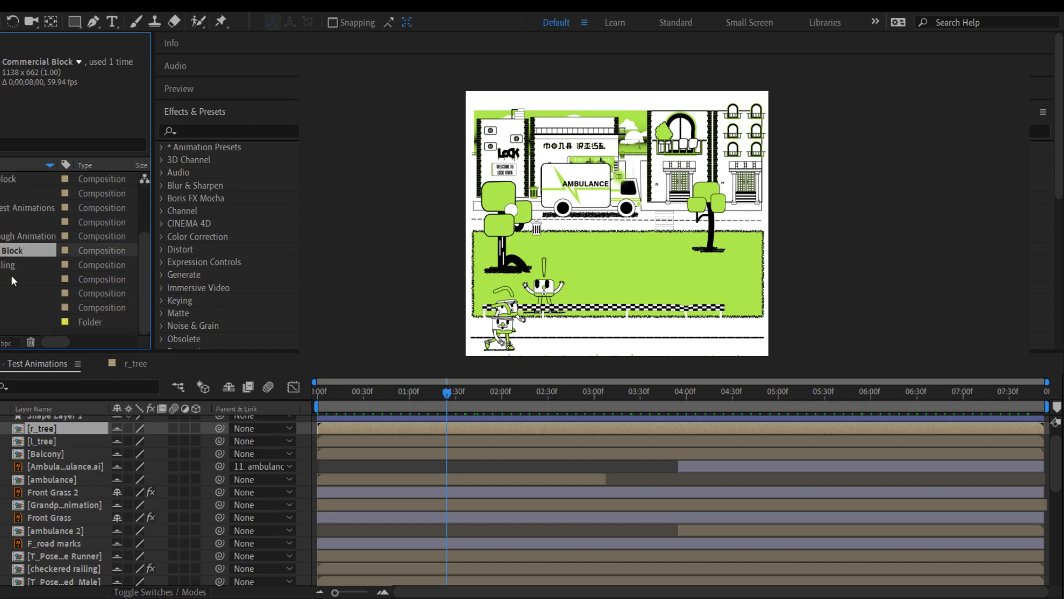
click(7, 264)
click(7, 279)
click(7, 292)
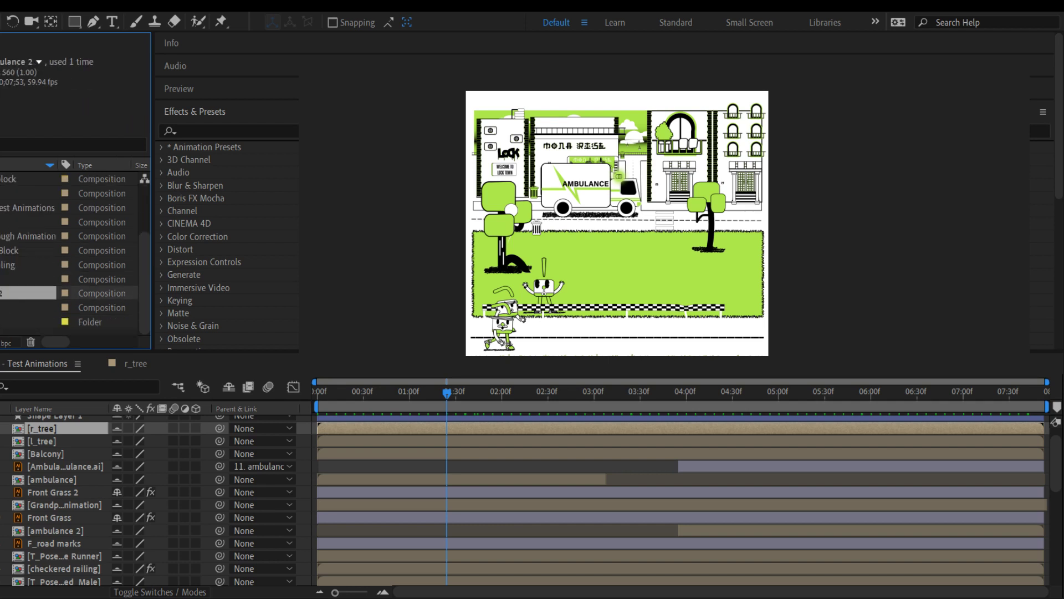
click(7, 307)
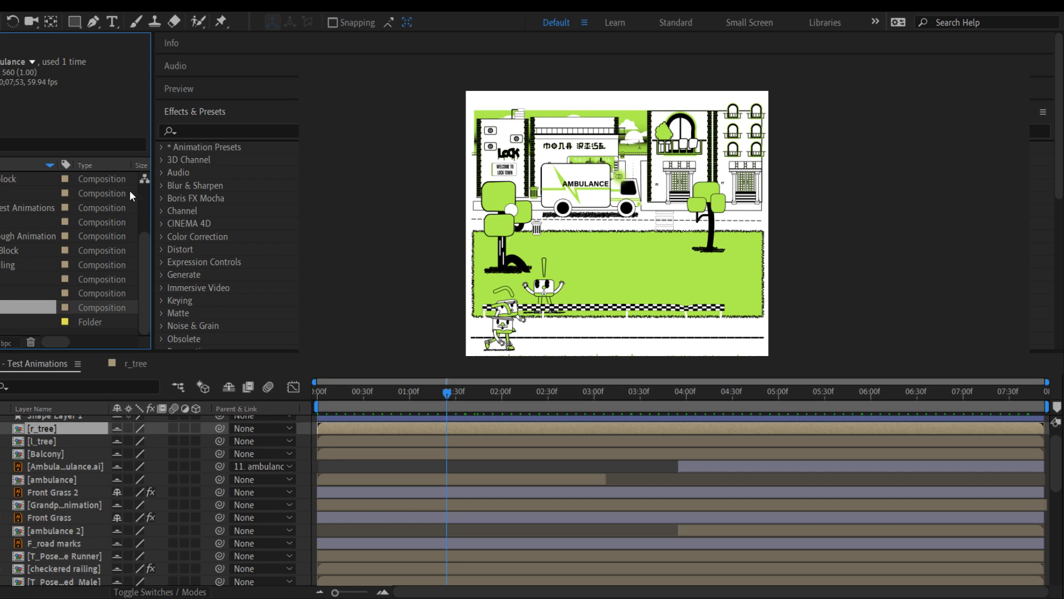
click(143, 192)
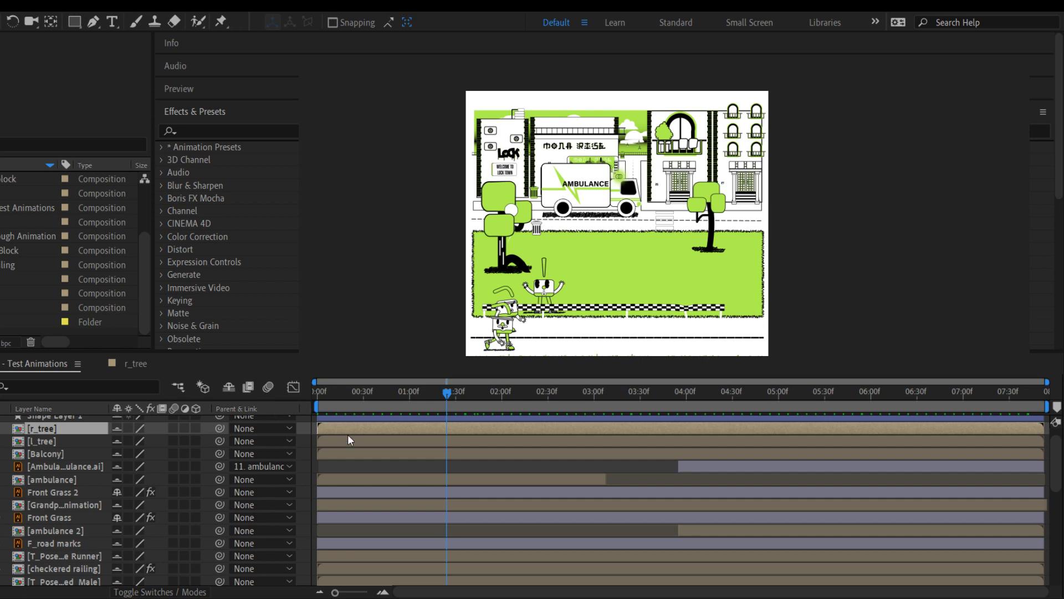
Import the student male artwork as a composition and file its student male Layers folder with the other layer folders
key(ctrl+z)
key(ctrl+z)
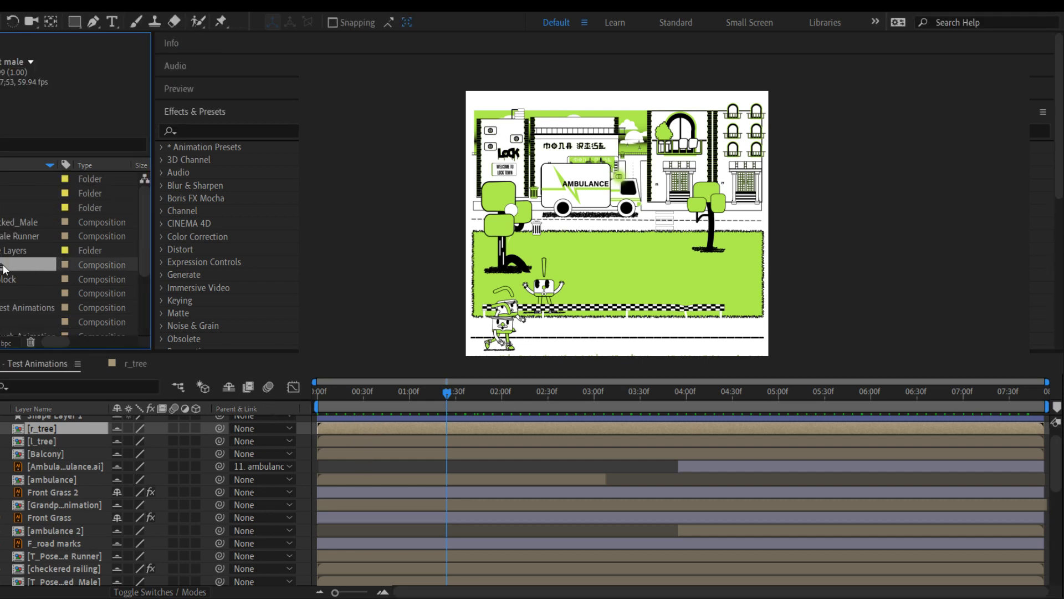
click(4, 250)
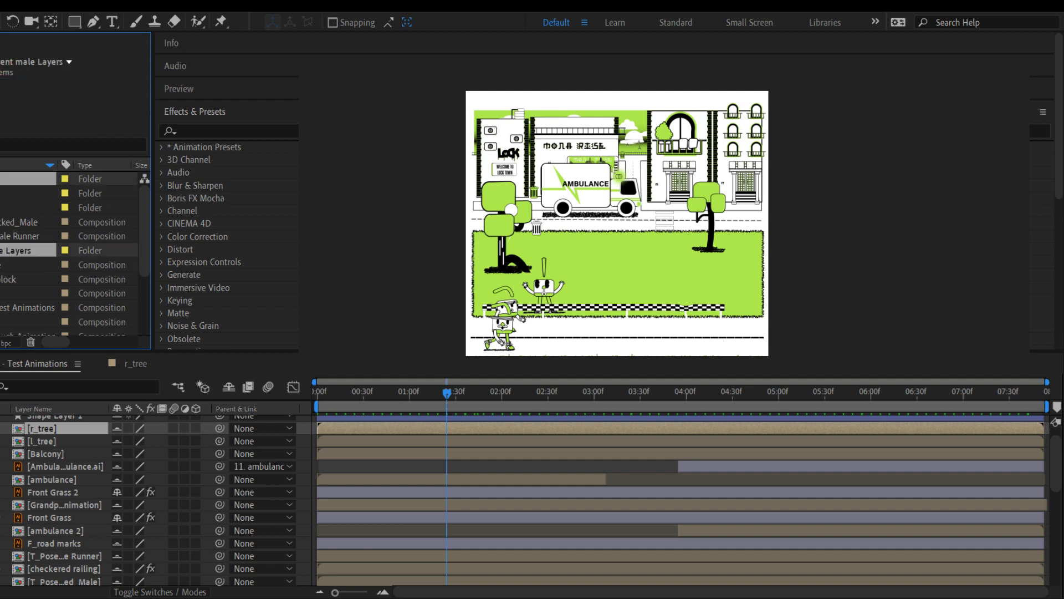
key(Delete)
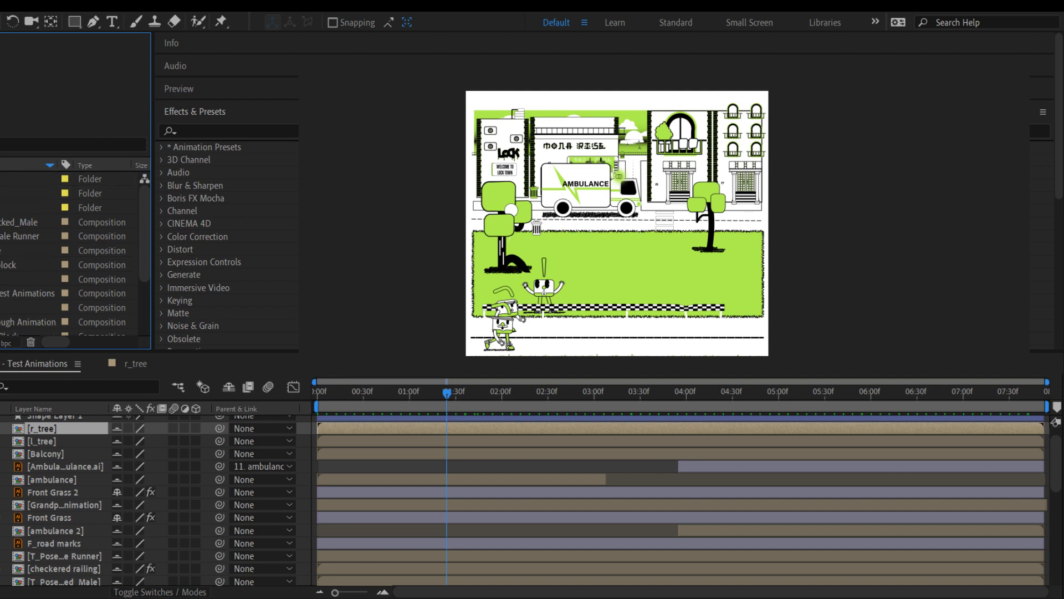
Add the student male composition to the Test Animations scene above the r_tree layer and inspect the character up close
drag(5, 250, 82, 441)
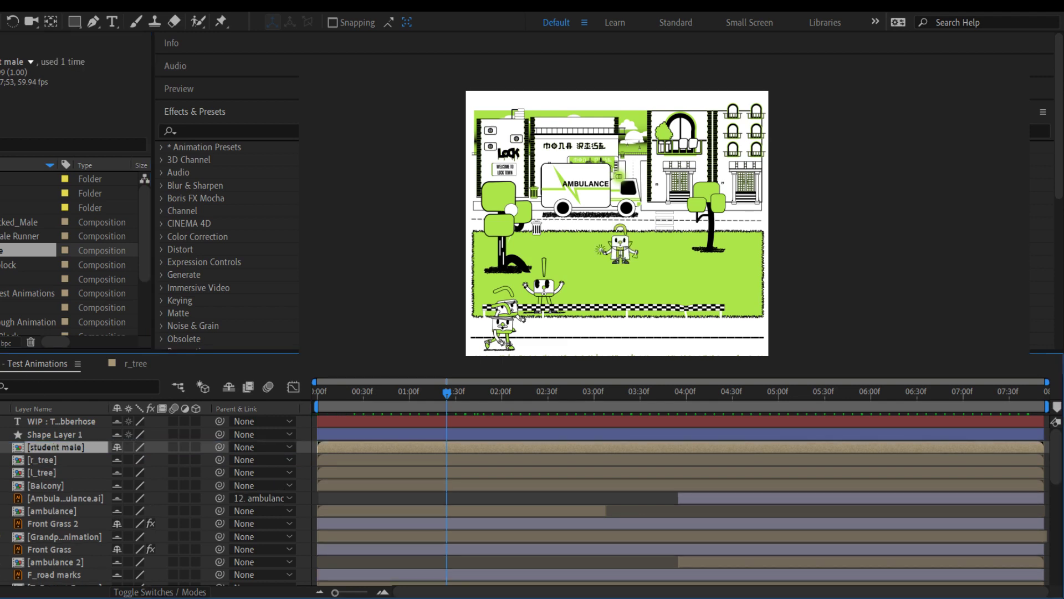
click(1, 208)
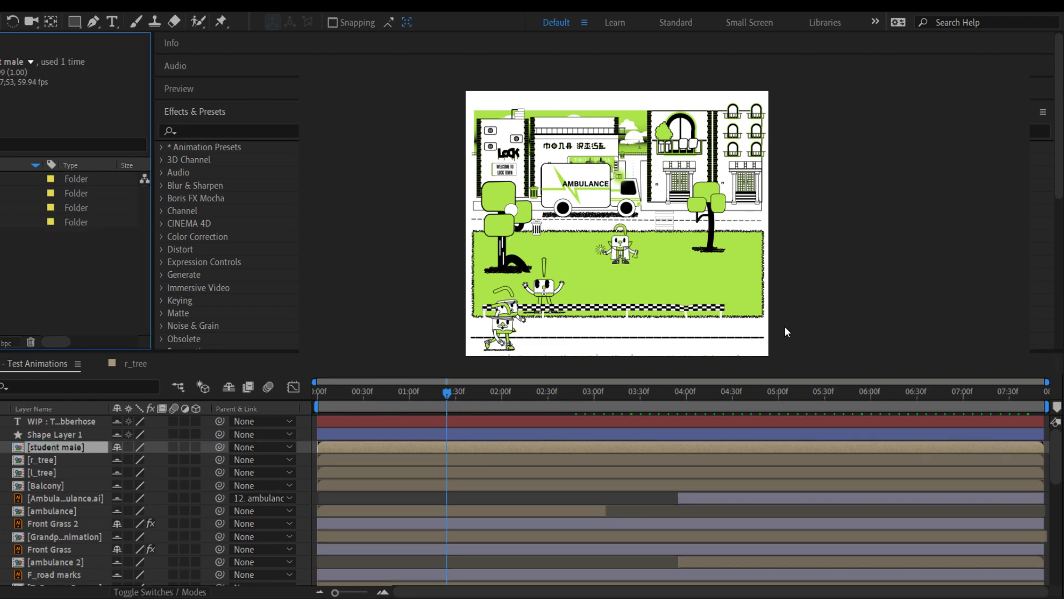
scroll(665, 253, up, 3)
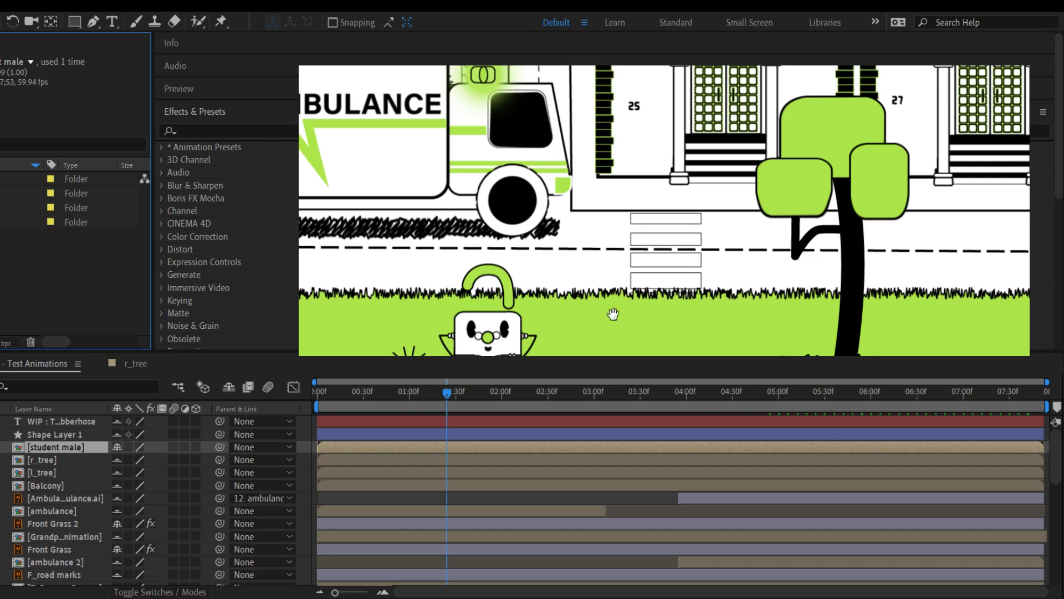
drag(613, 313, 729, 188)
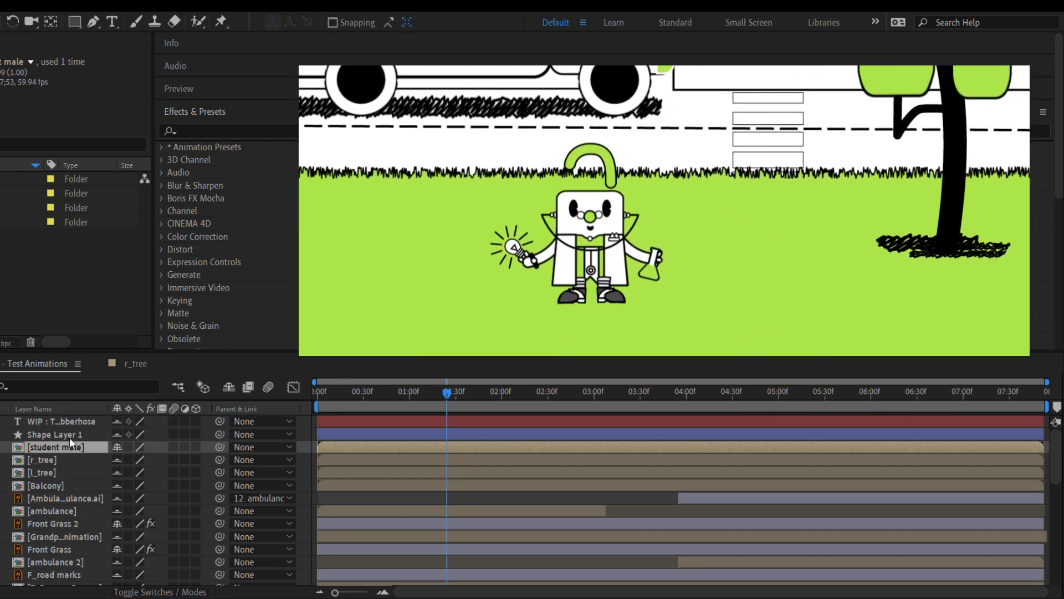
Open the student male composition and toggle its layers' visibility to examine which character parts each layer holds
double_click(54, 448)
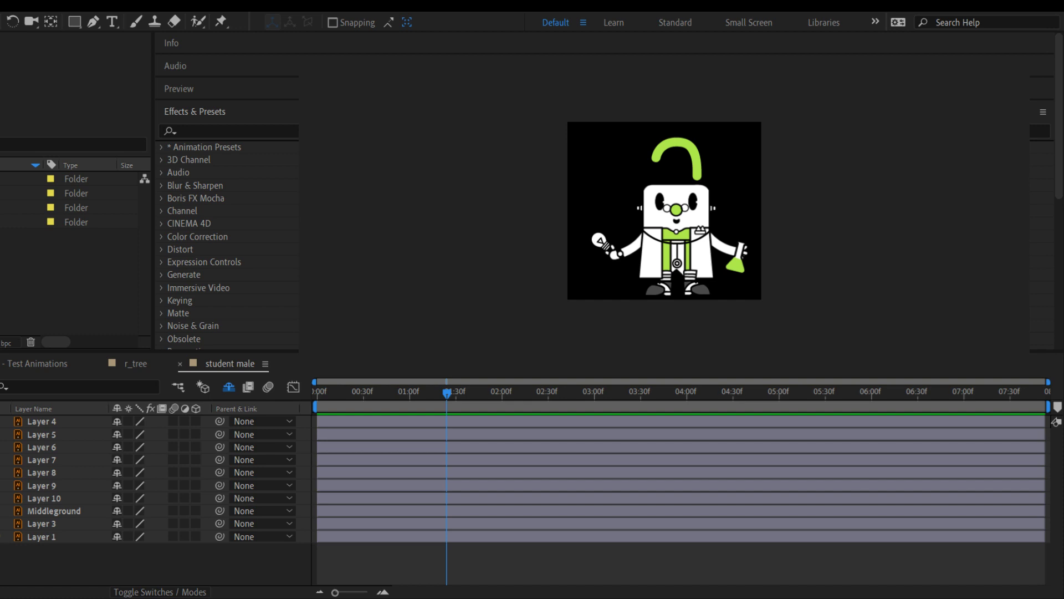
click(534, 557)
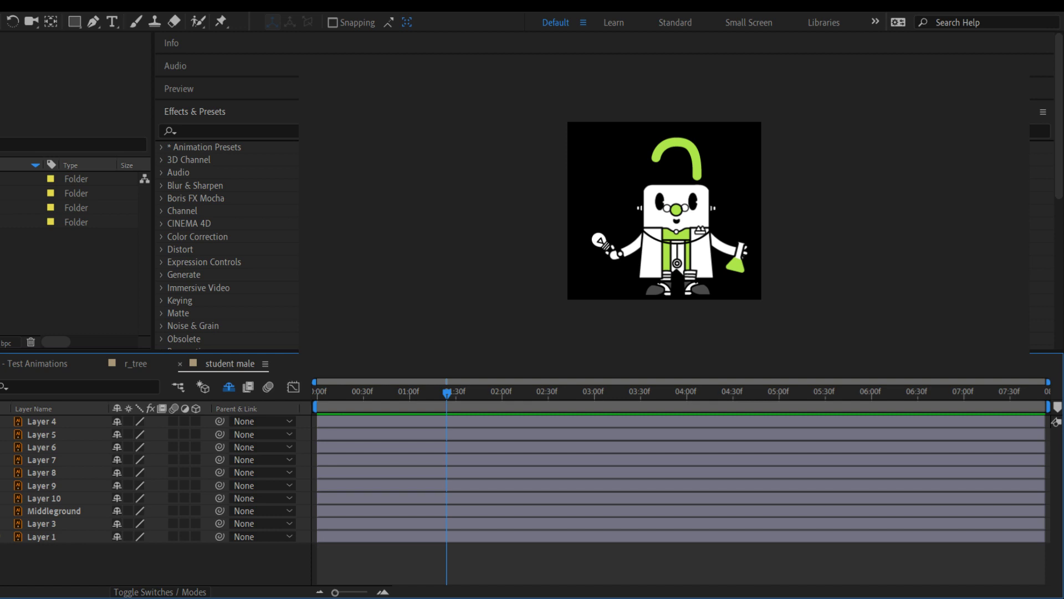
click(0, 421)
key(ctrl+z)
click(0, 537)
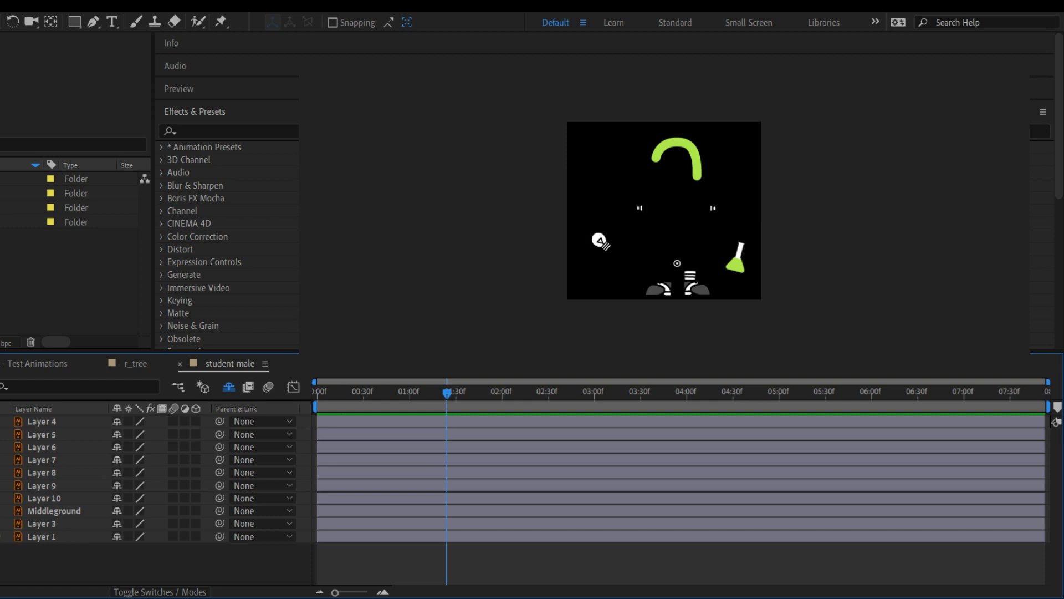
key(ctrl+z)
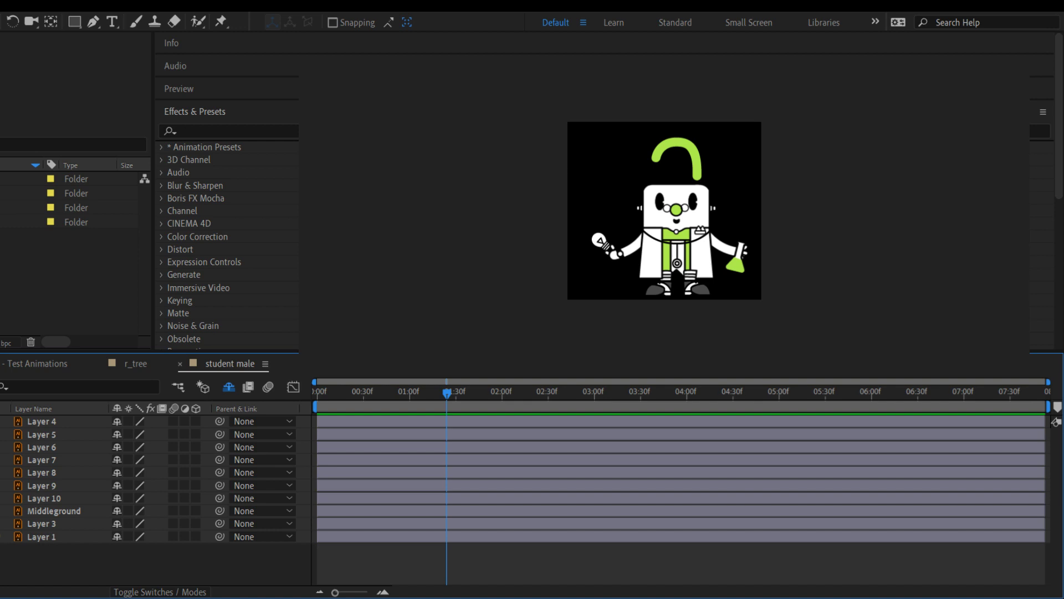
click(0, 472)
click(0, 473)
Delete the student male Layers folder from the project and close the student male composition
click(0, 178)
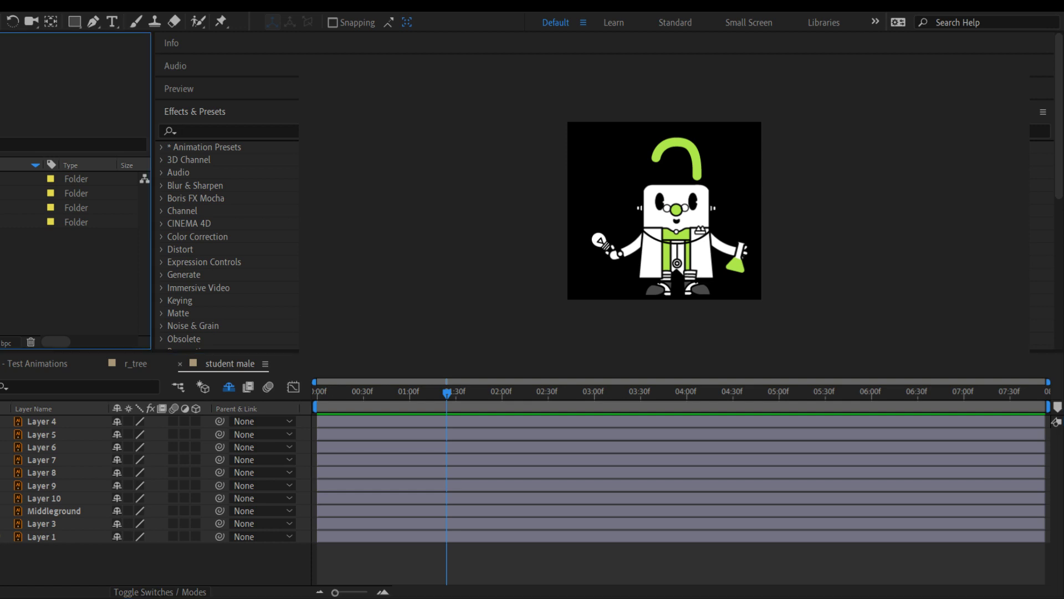
click(8, 250)
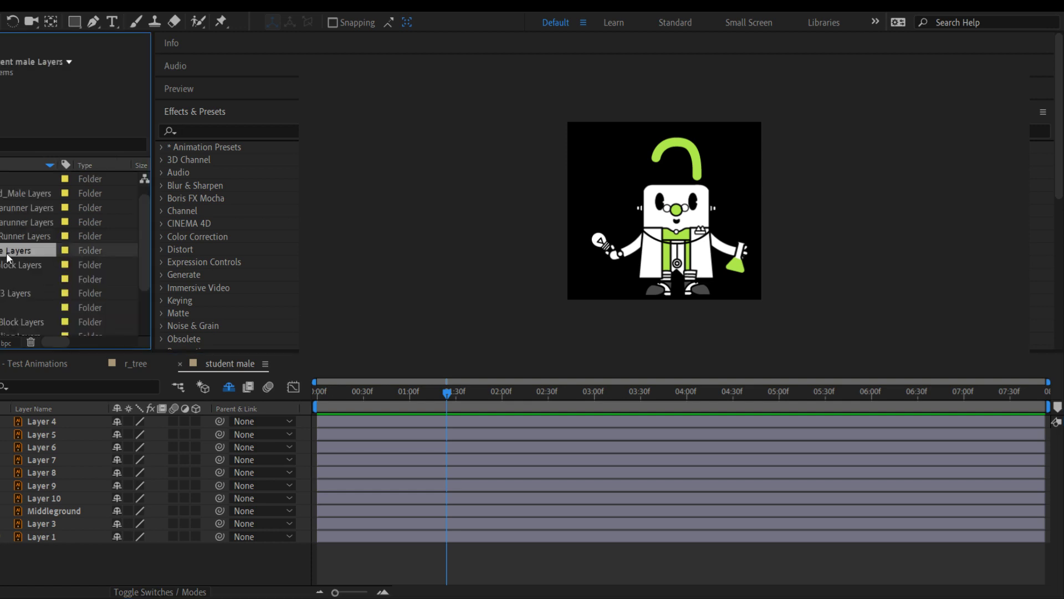
key(Delete)
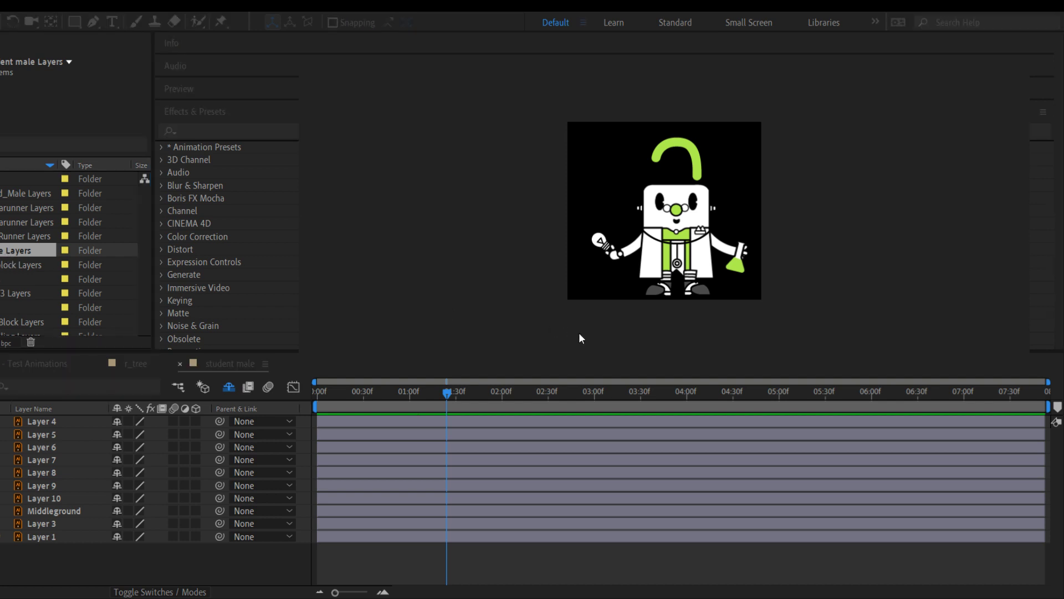
click(579, 335)
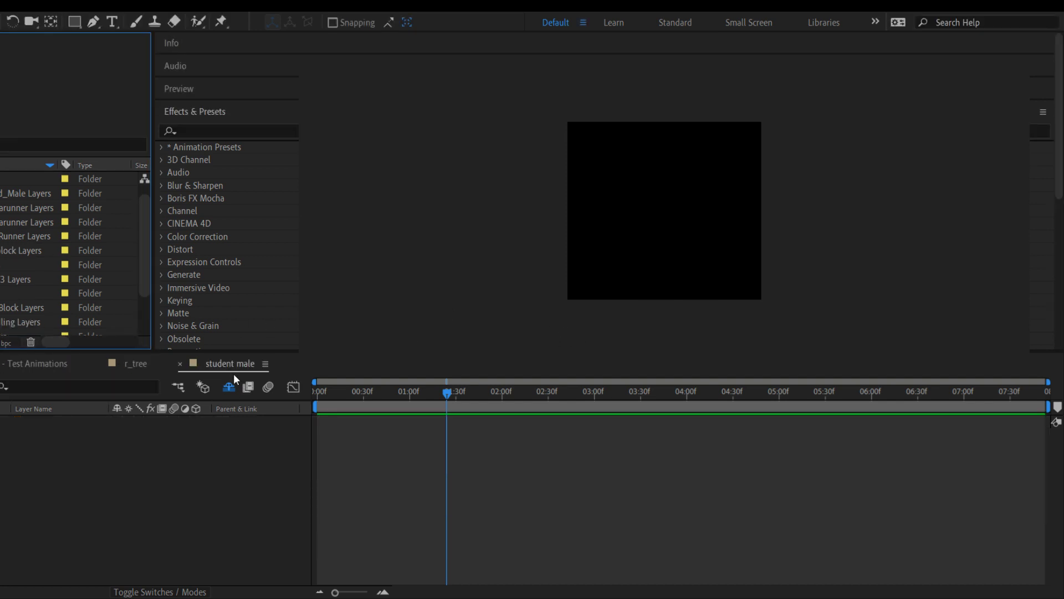
click(206, 363)
click(180, 364)
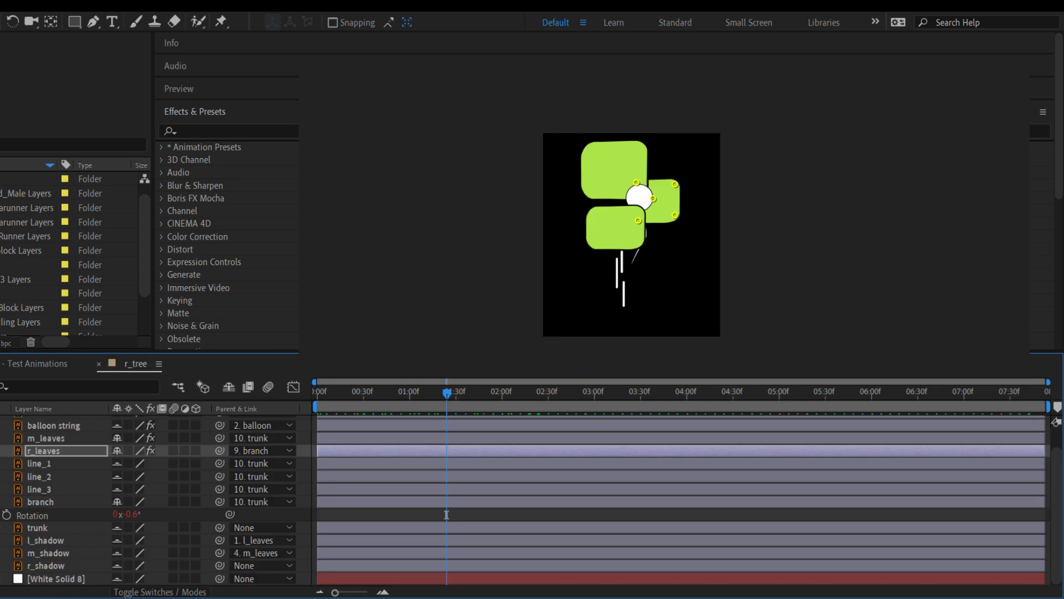
Delete the student male composition from the project
click(1, 179)
click(1, 179)
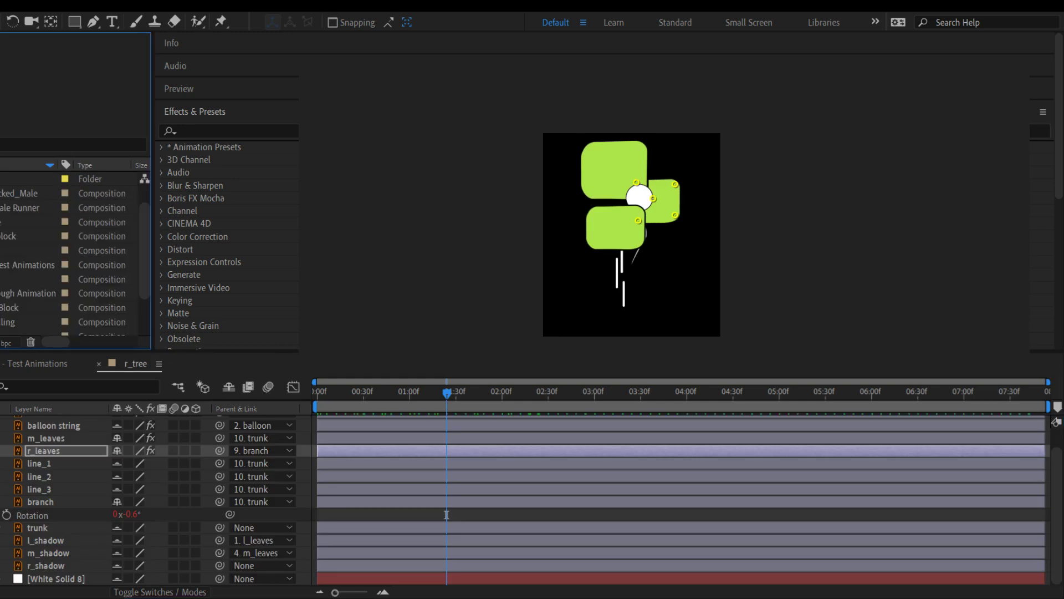
scroll(72, 255, down, 1)
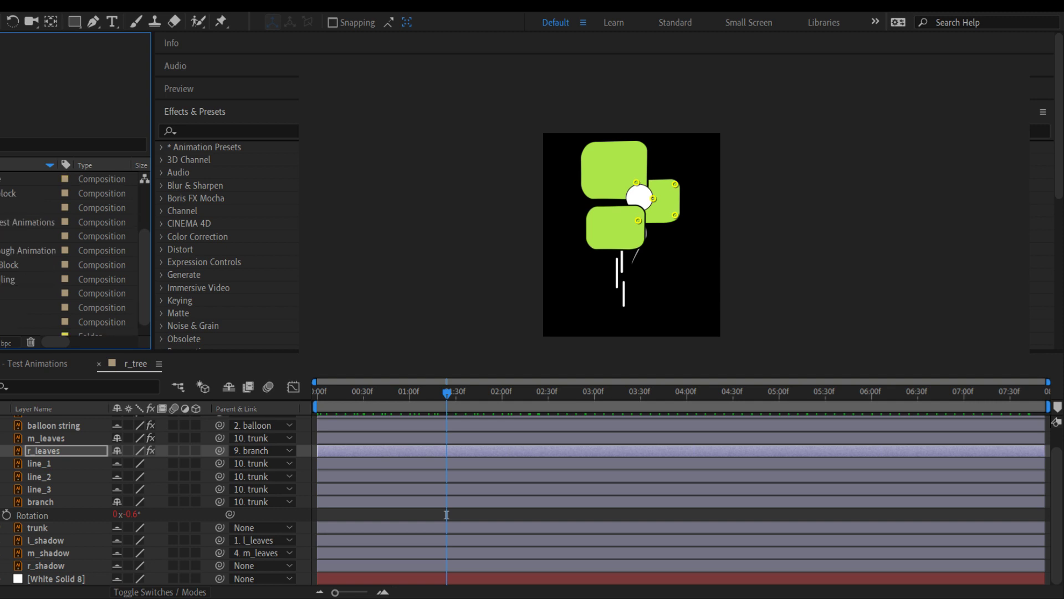
scroll(72, 255, up, 1)
click(27, 222)
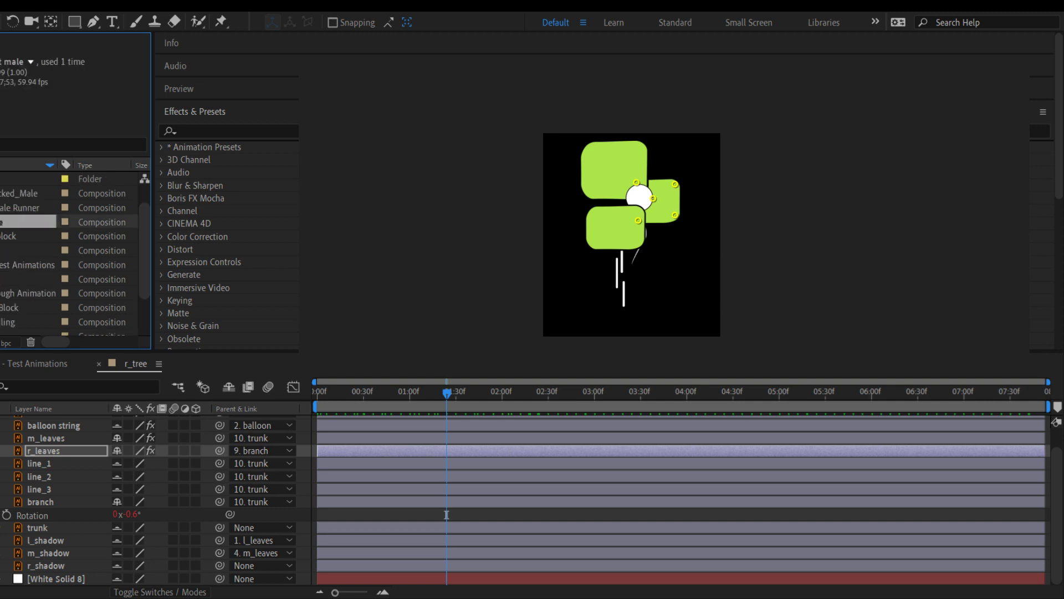
key(Delete)
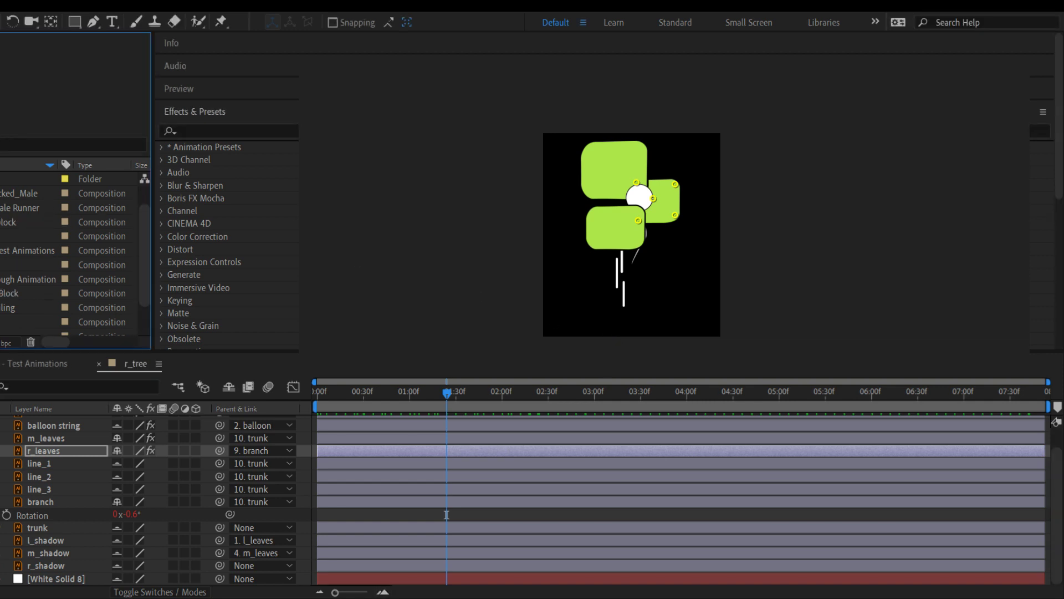
Play the r_tree composition from the start and examine the leaf and branch movement
click(447, 514)
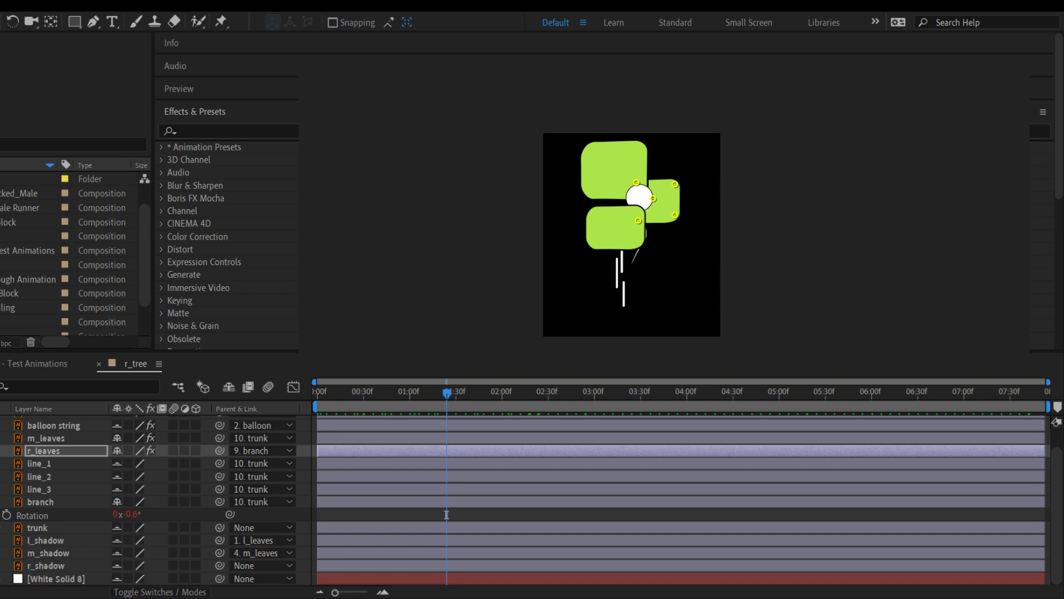
click(396, 407)
key(Home)
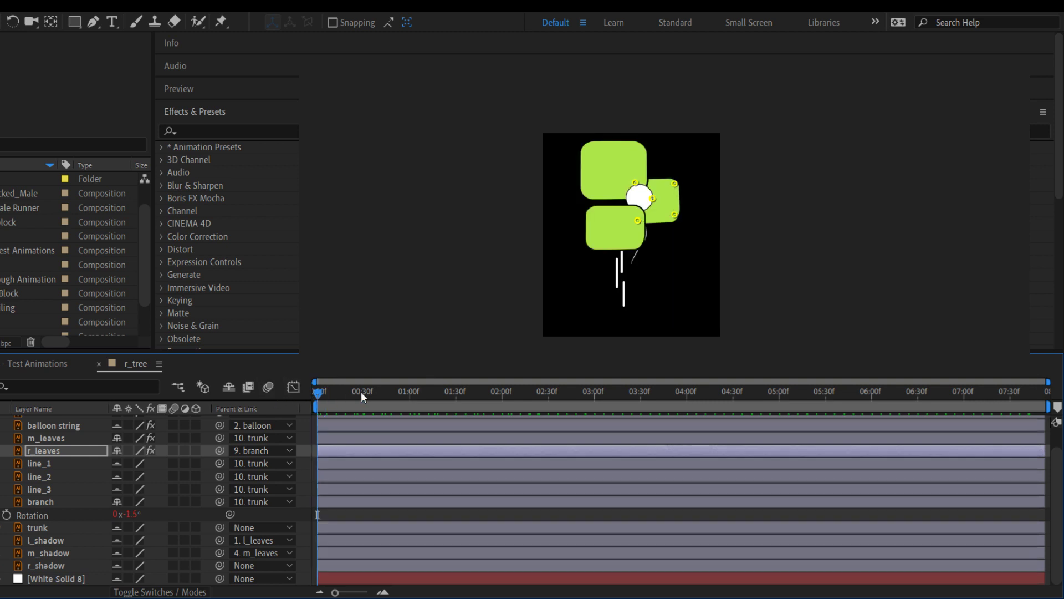
key(space)
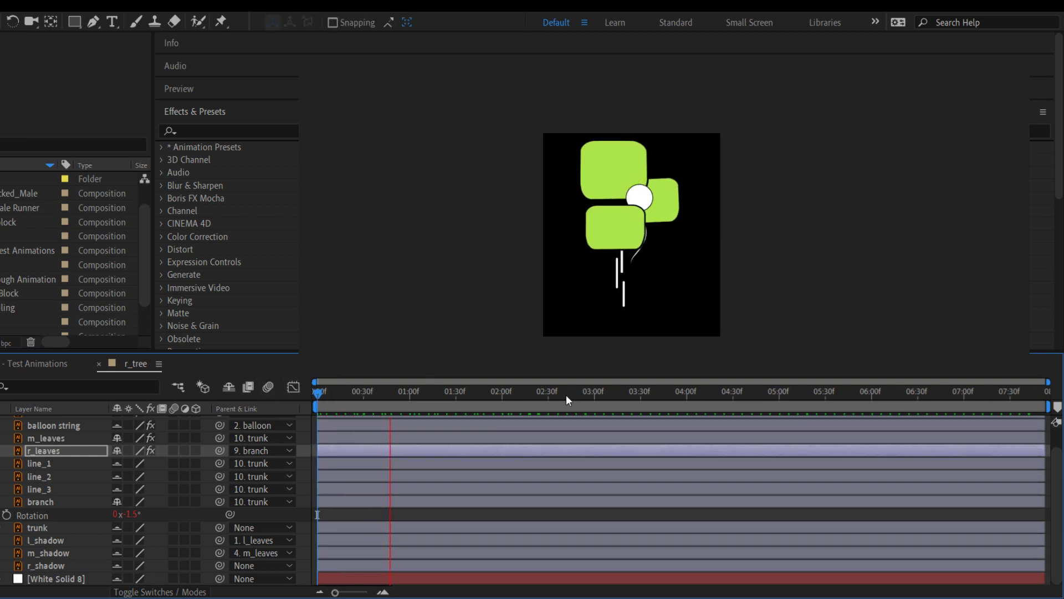
key(space)
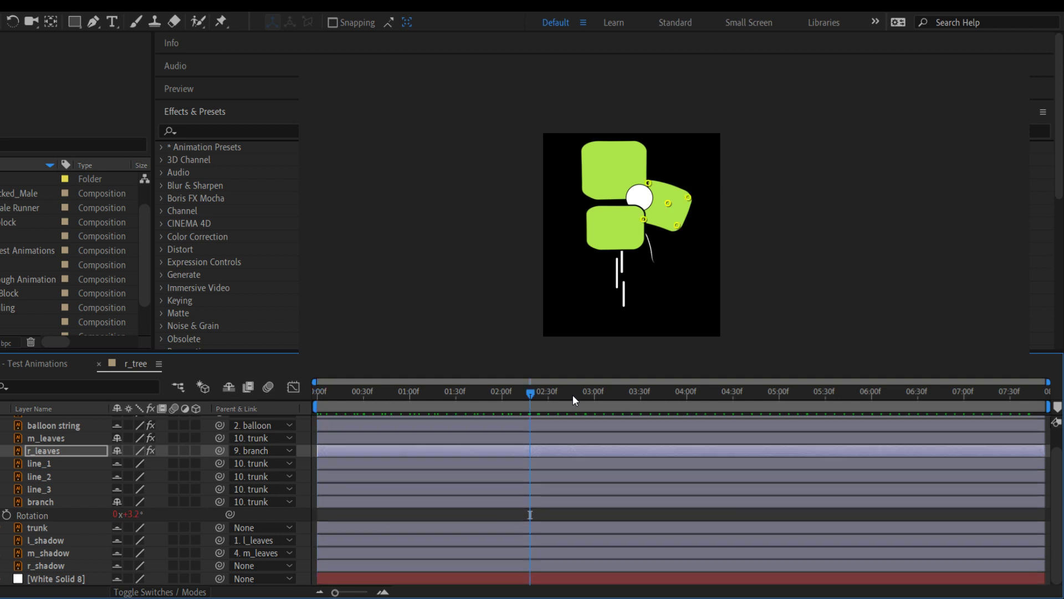
Examine the leaf movement earlier in the r_tree composition, close that composition and collapse the compositions folder in the project
drag(531, 396, 436, 405)
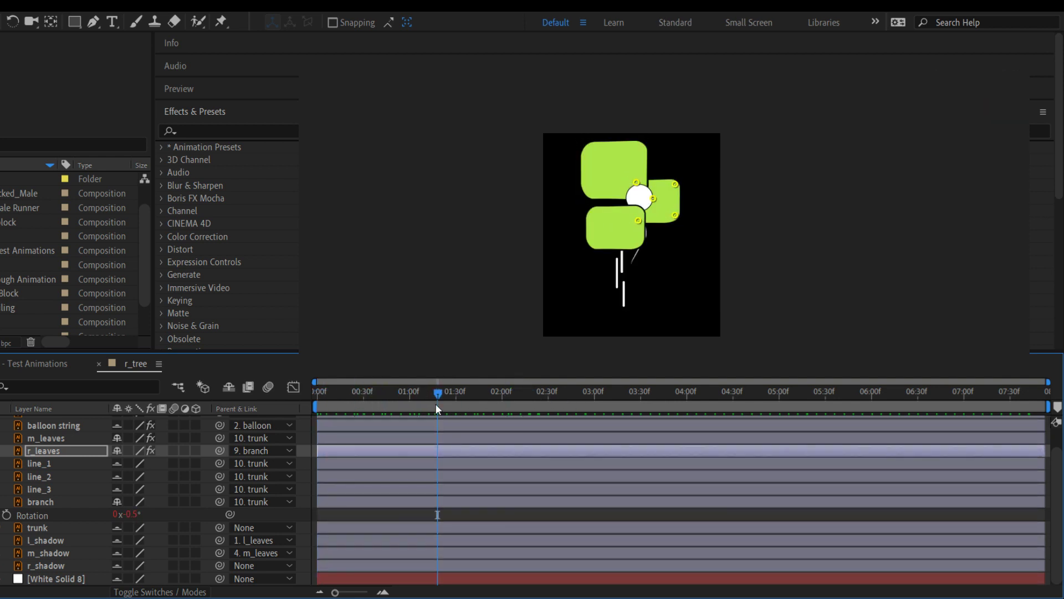
click(98, 364)
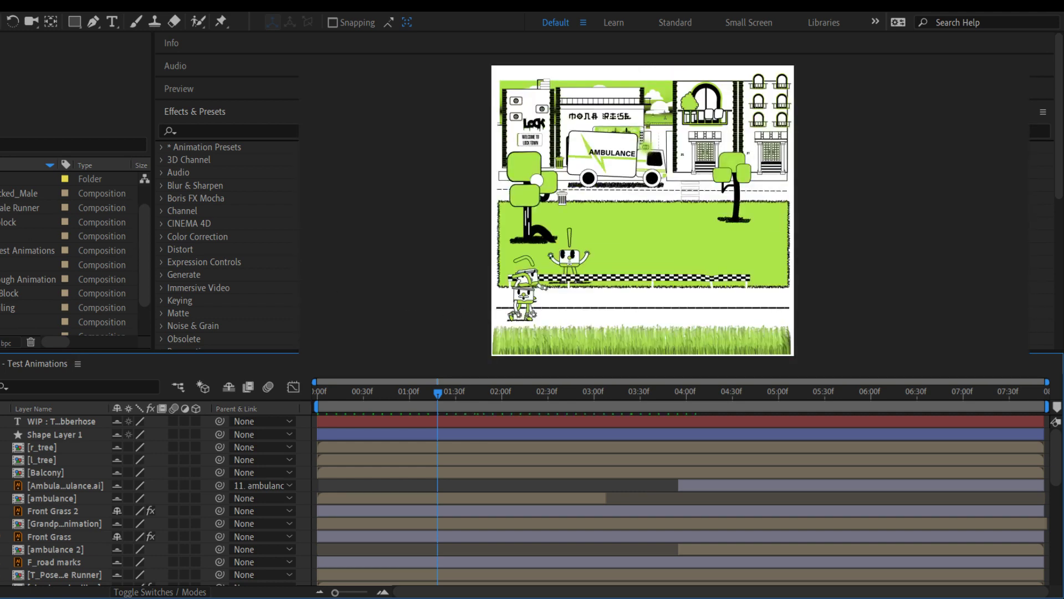
click(1, 179)
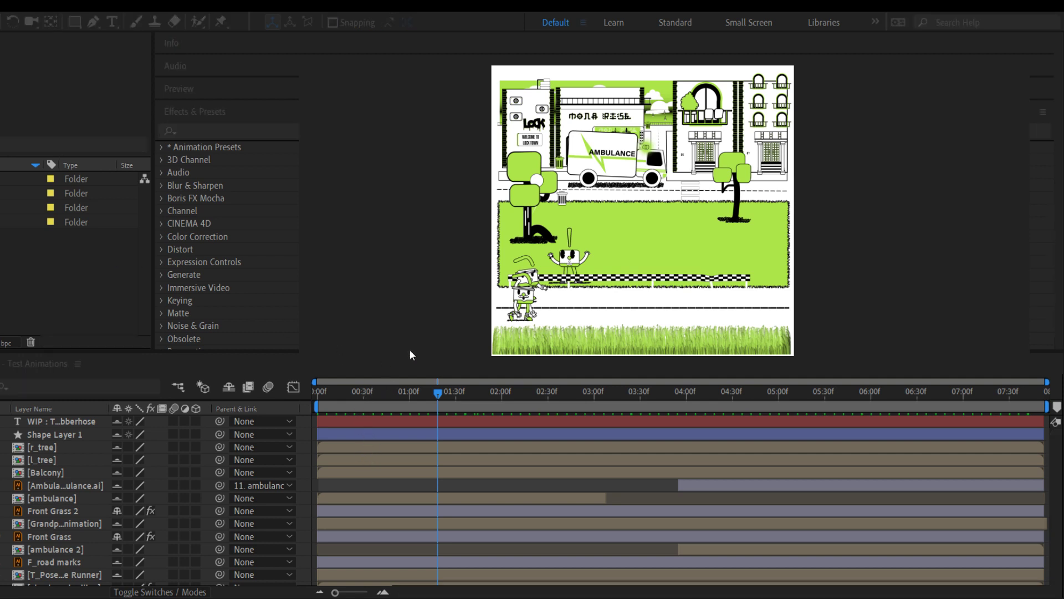
Import the lecturer artwork as a composition and file it in the project's compositions folder
key(alt+Tab)
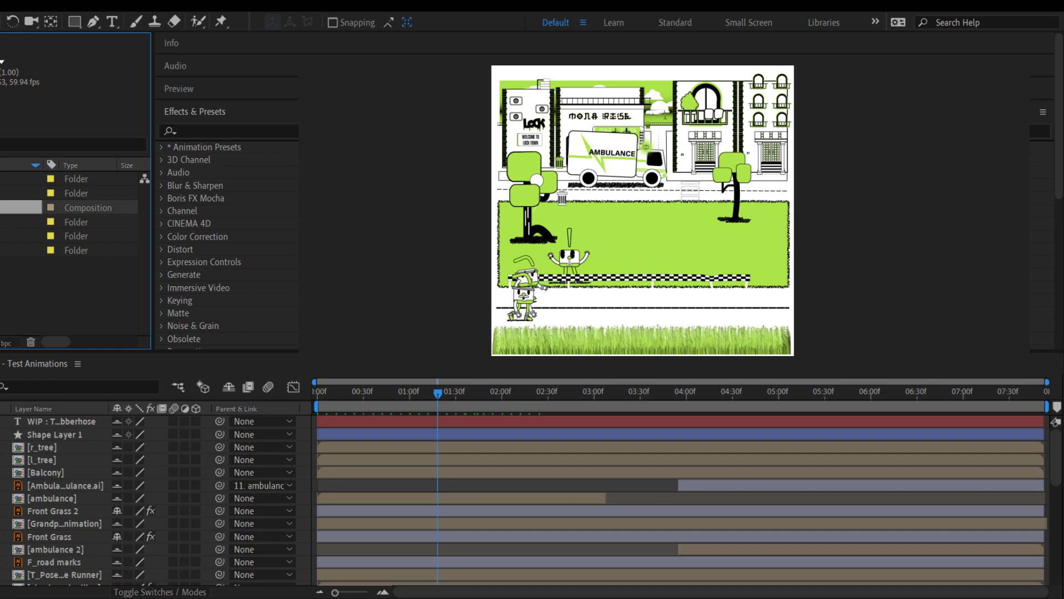
key(Delete)
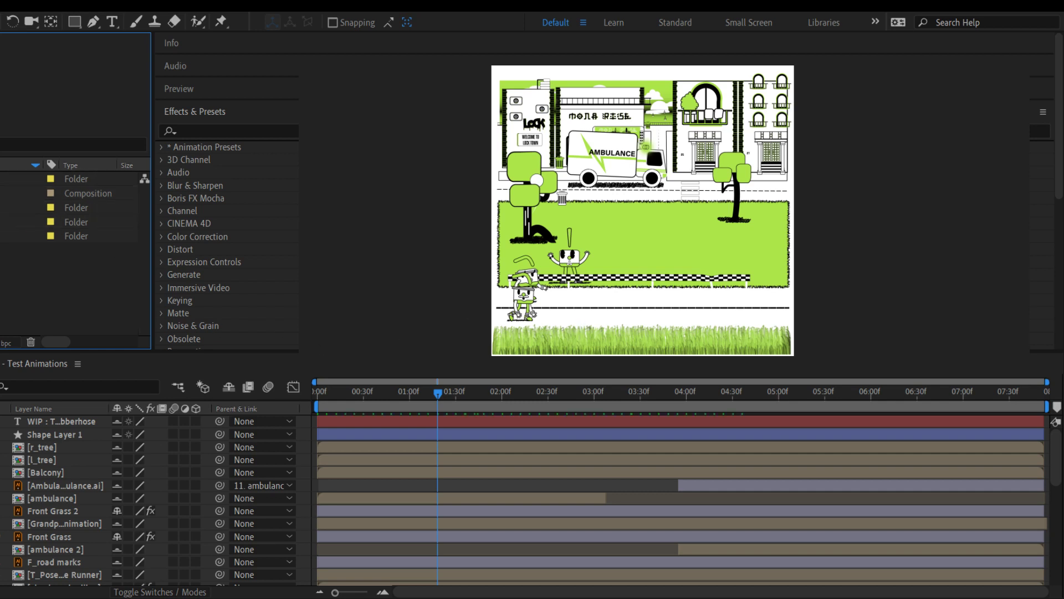
drag(11, 193, 11, 221)
click(1, 178)
Add the lecturer composition to the Test Animations scene as a layer directly above r_tree and inspect the character closely
click(28, 264)
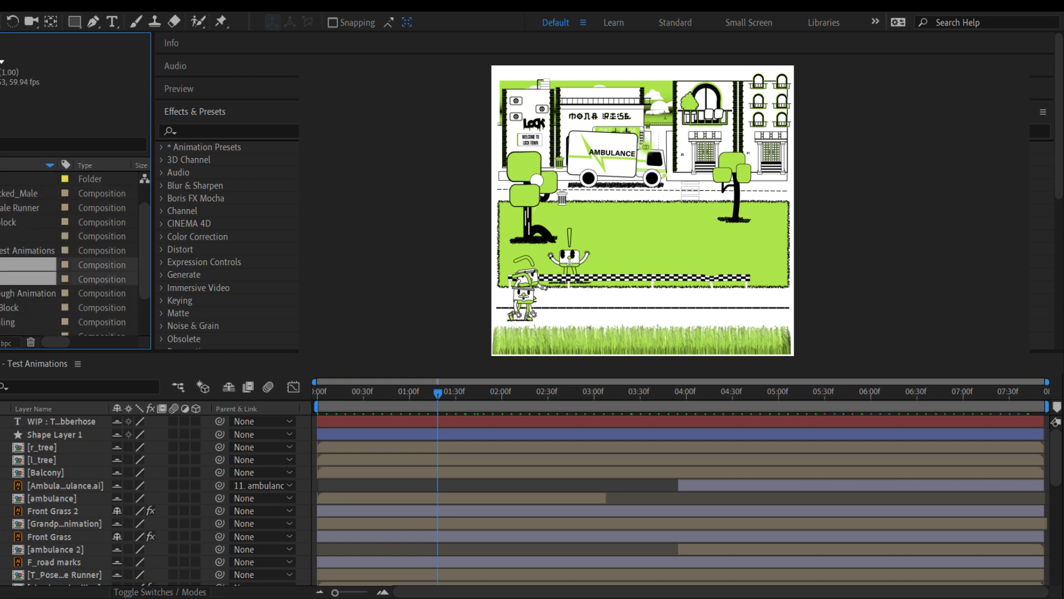
drag(39, 444, 40, 443)
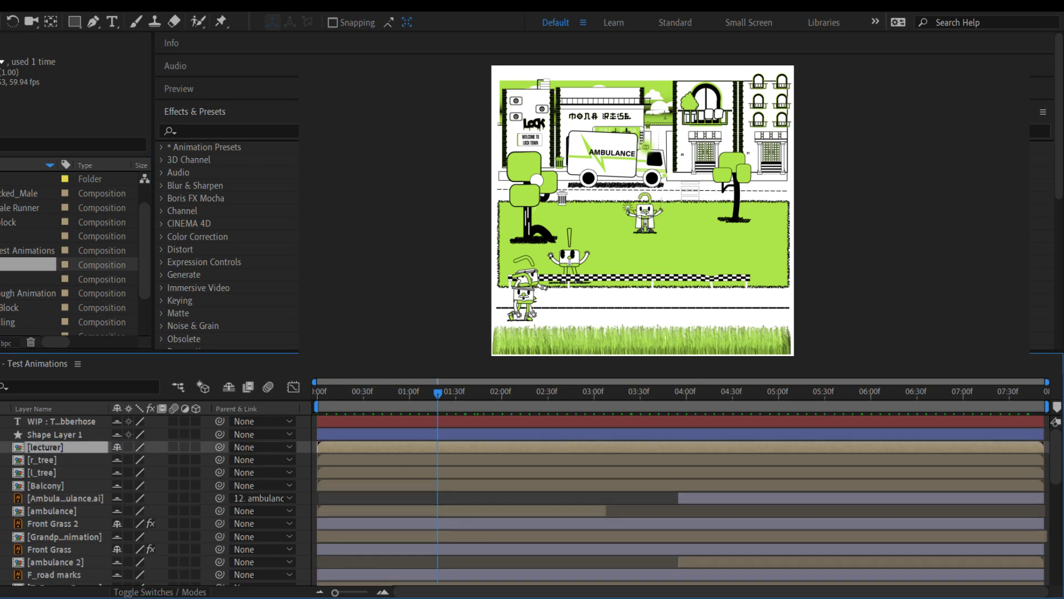
scroll(687, 246, up, 2)
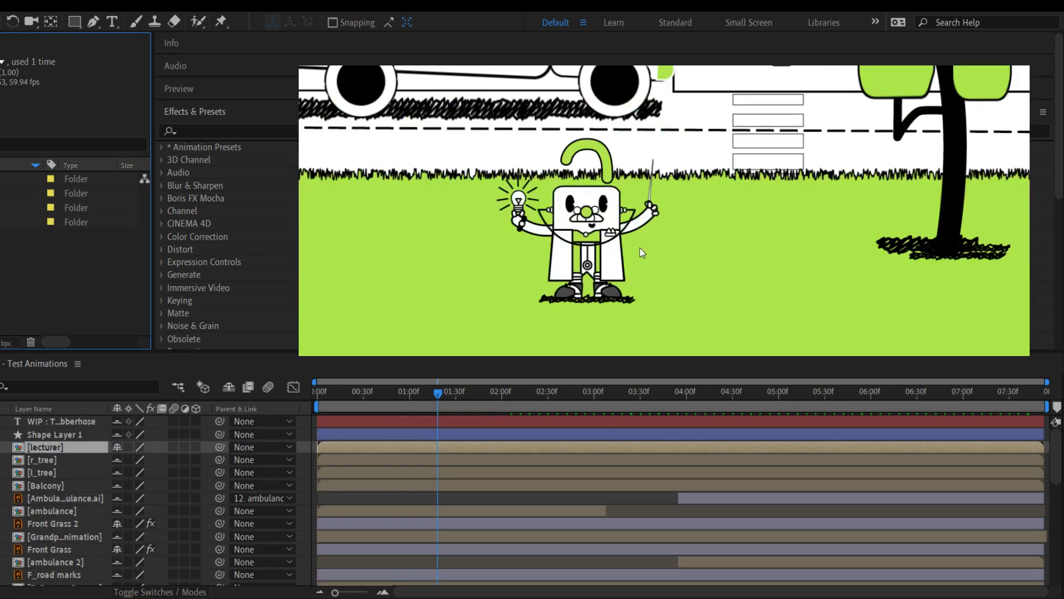
scroll(640, 247, down, 1)
scroll(635, 252, up, 2)
Open the lecturer composition and enlarge the timeline area to show more of its layers
double_click(44, 447)
scroll(72, 548, down, 2)
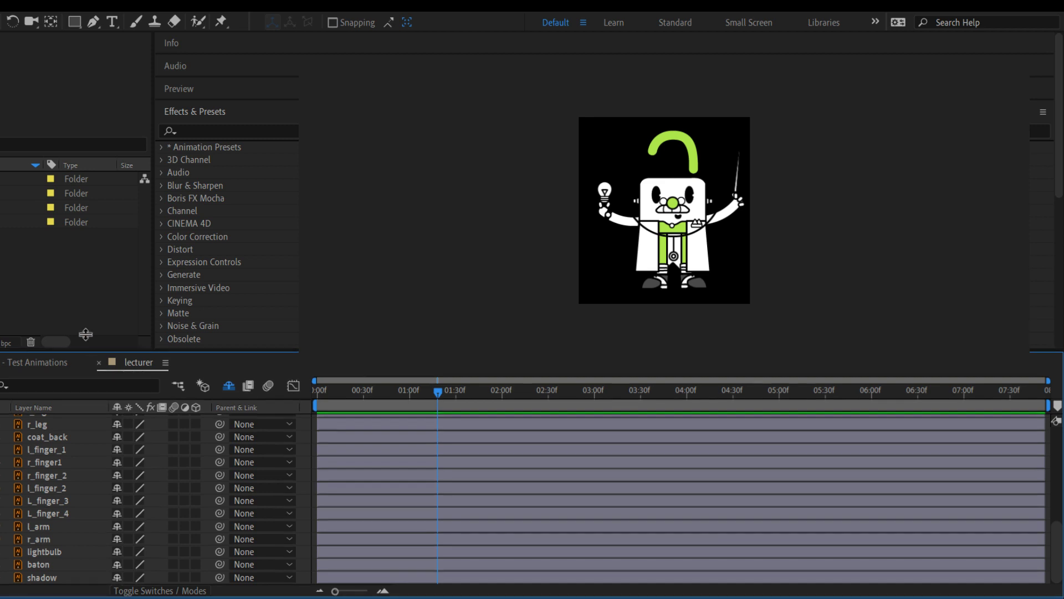
drag(85, 349, 103, 204)
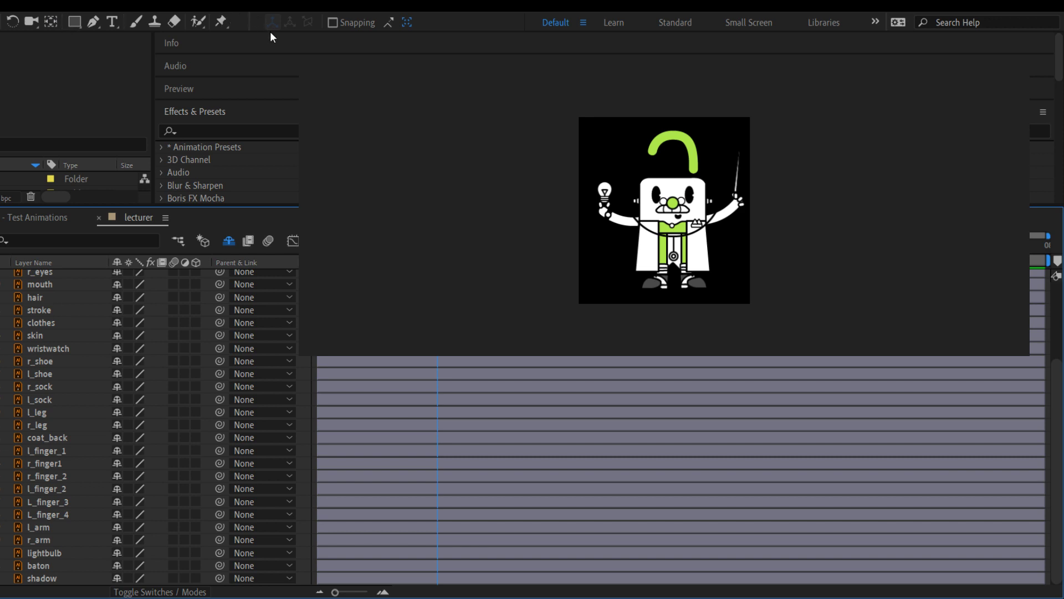
Add a white solid to the lecturer composition and place it below the shadow layer as a background
key(ctrl+k)
key(Return)
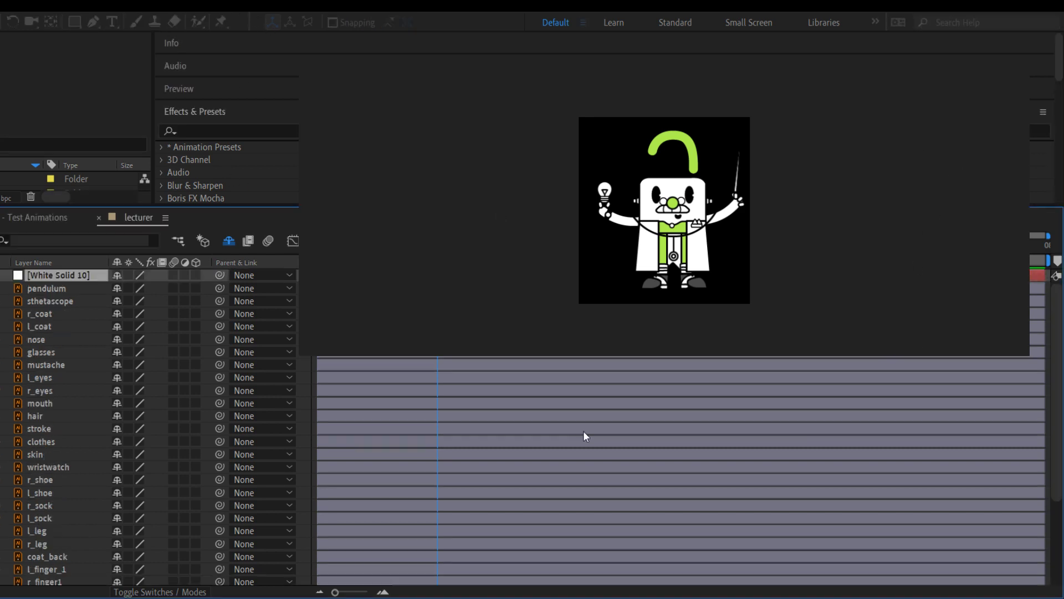
drag(76, 284, 102, 585)
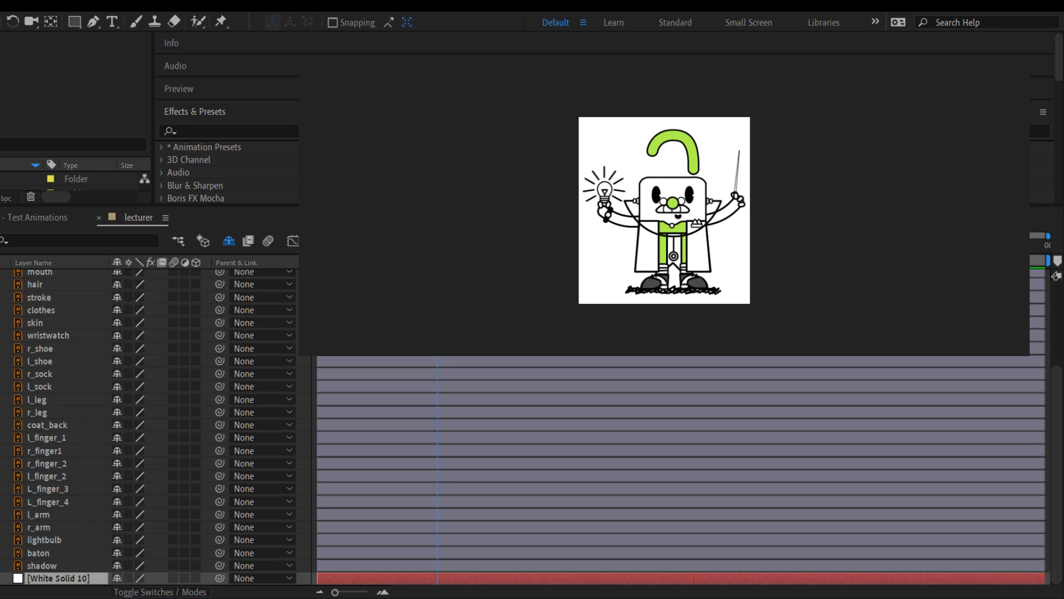
Parent the pendulum layer to sthetascope and the sthetascope layer to skin
click(500, 556)
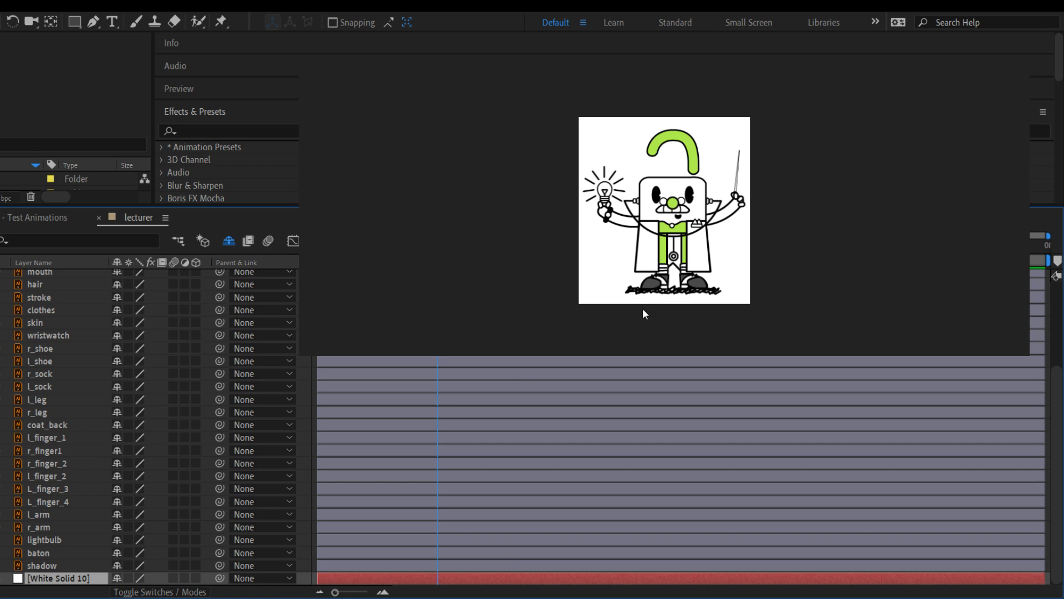
scroll(644, 302, up, 2)
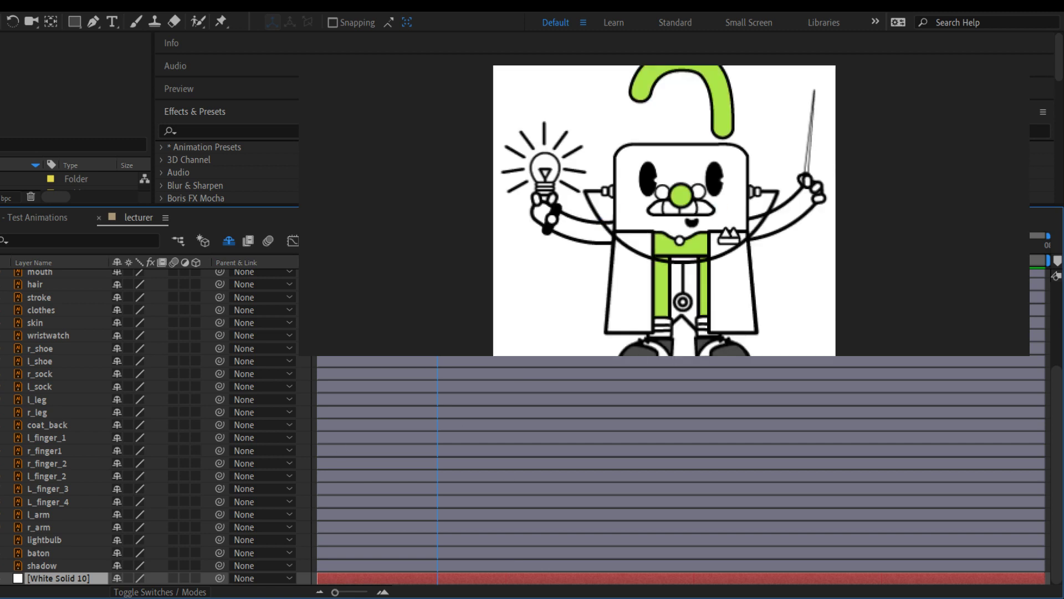
scroll(64, 406, up, 5)
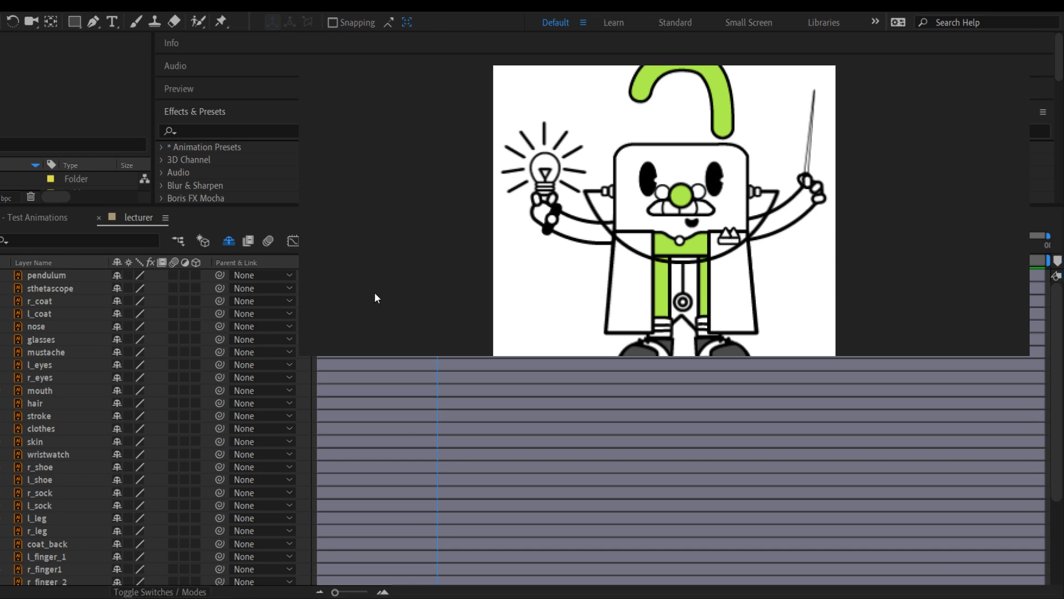
click(287, 276)
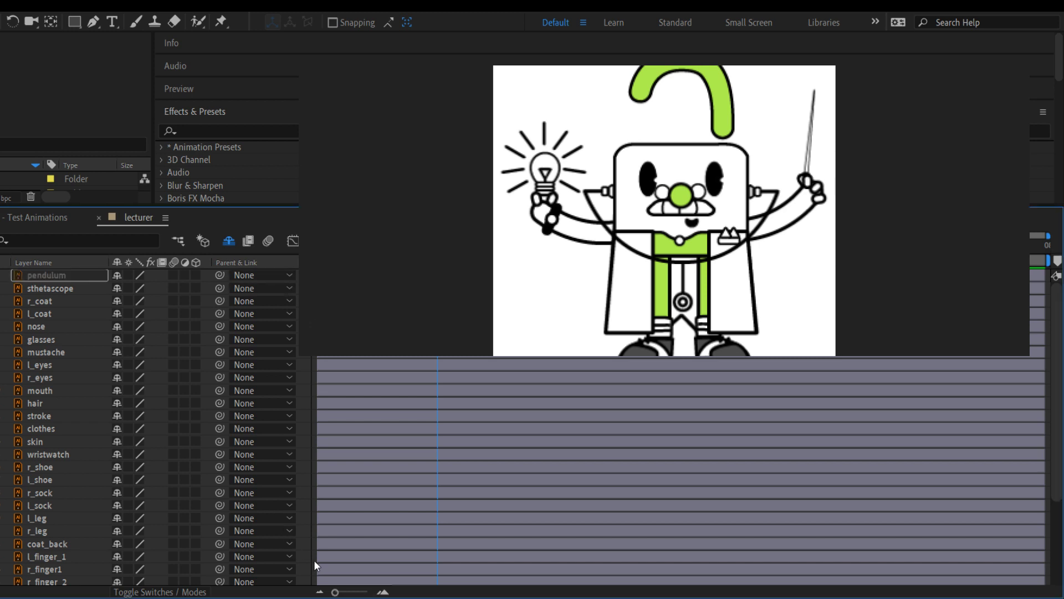
click(320, 153)
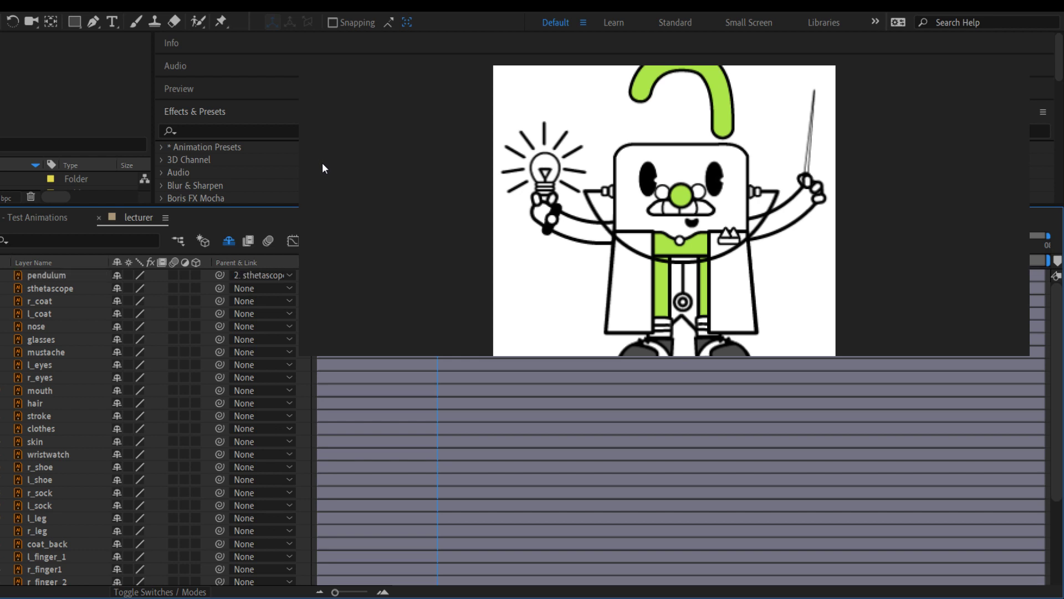
click(288, 290)
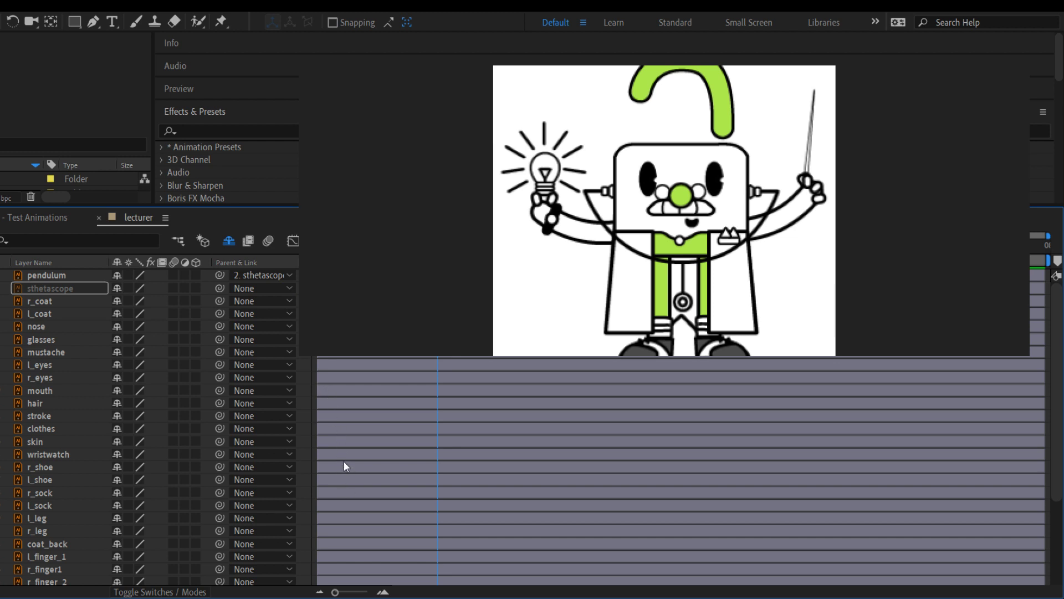
click(320, 320)
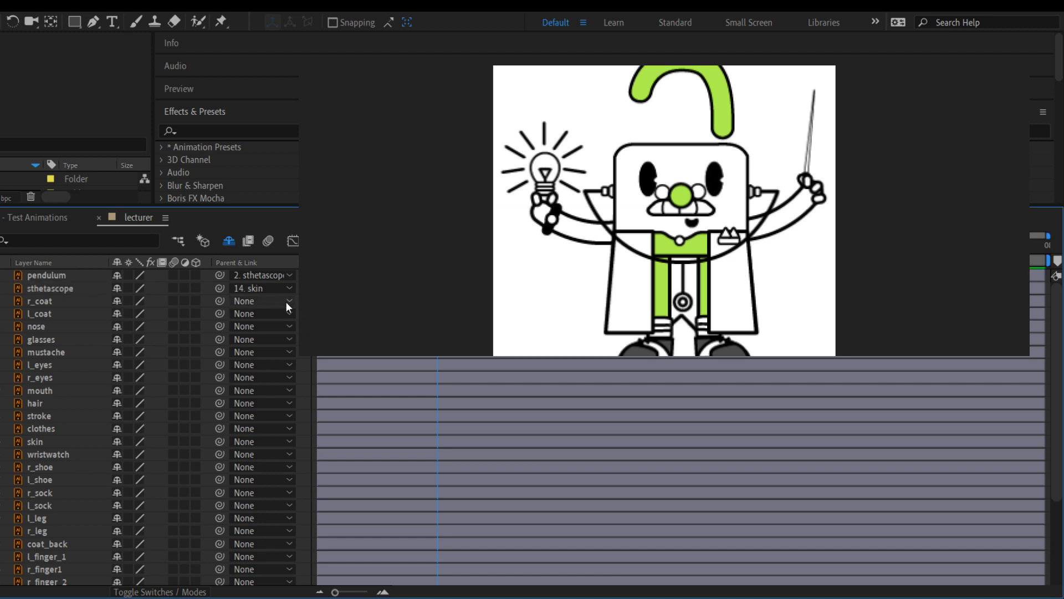
Parent the l_finger_1, l_finger_2, L_finger_3 and L_finger_4 layers to l_arm
scroll(71, 513, down, 5)
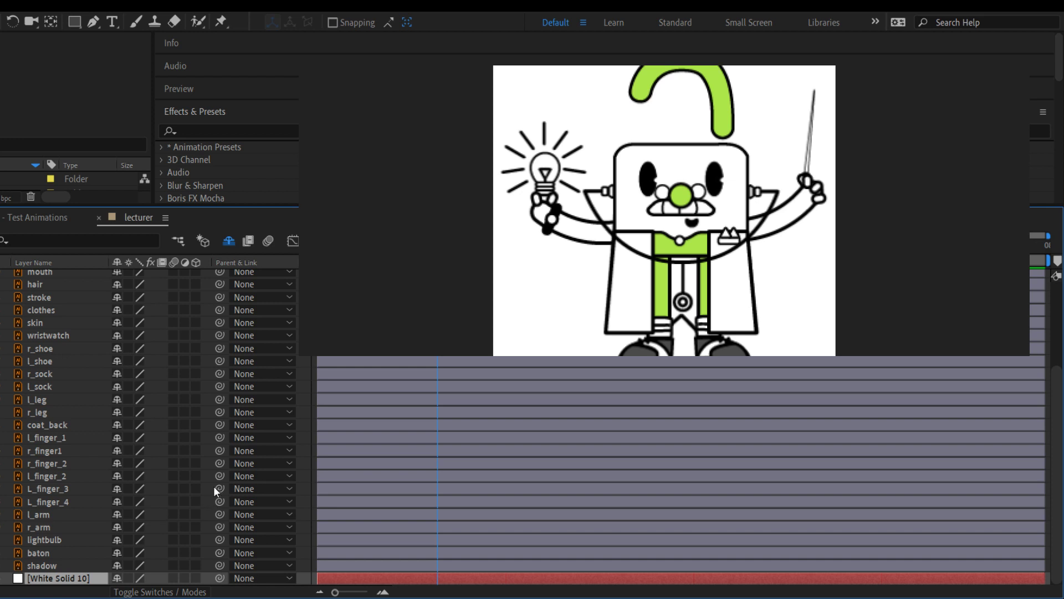
click(44, 336)
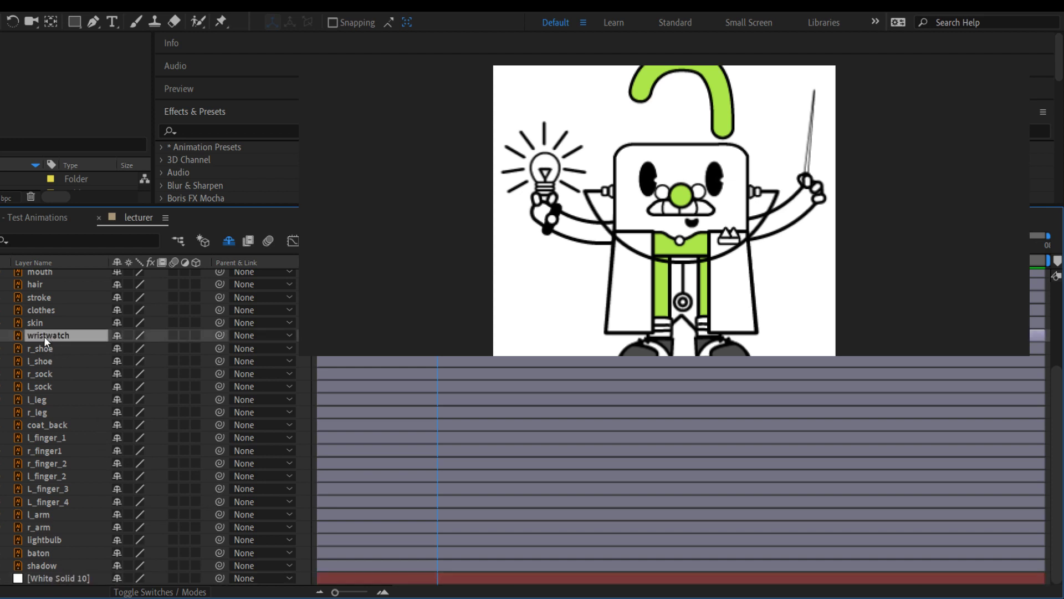
click(40, 348)
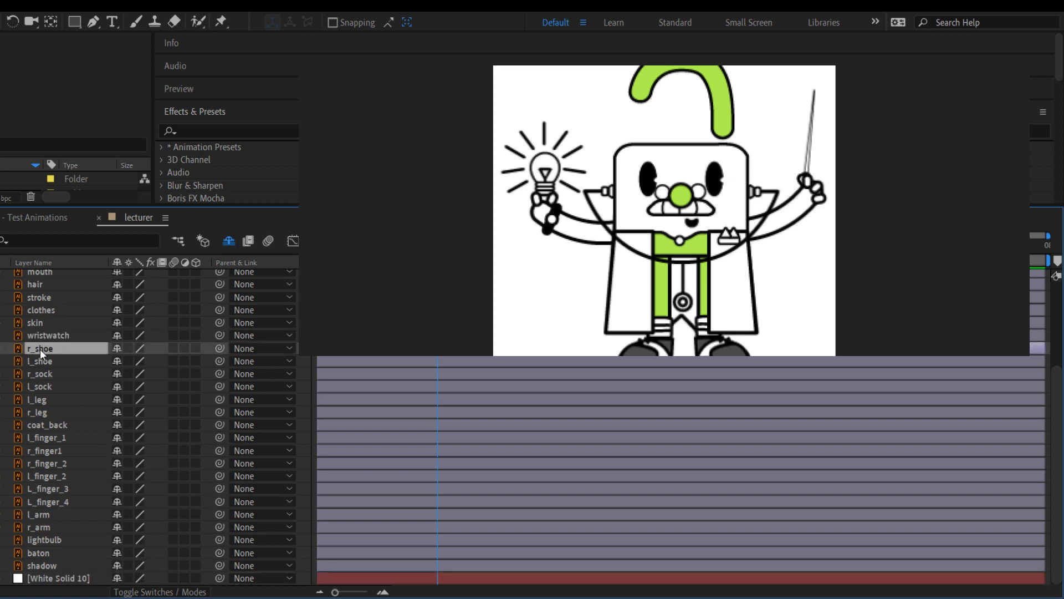
click(85, 438)
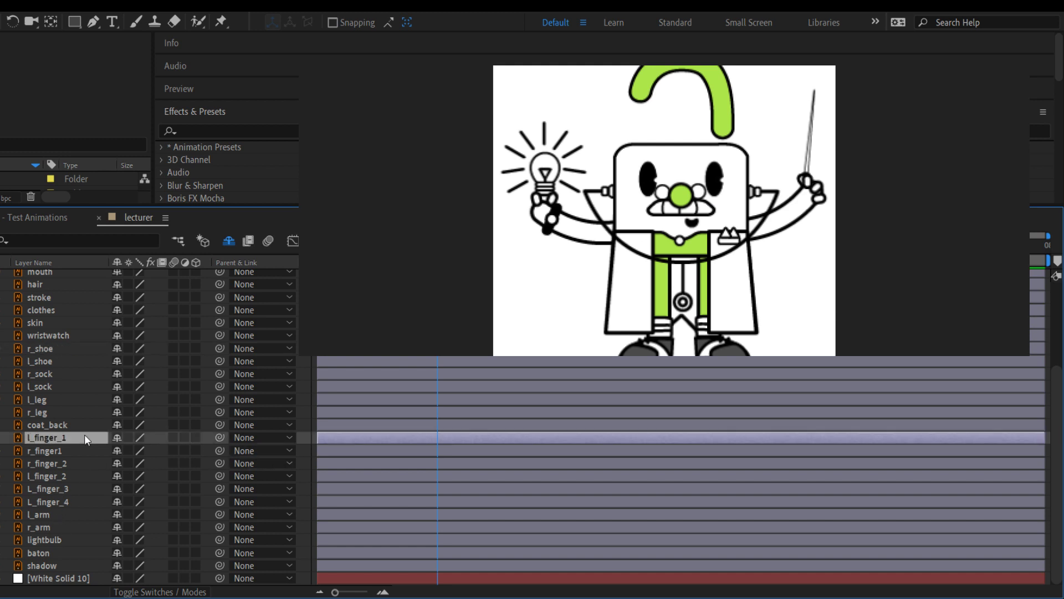
ctrl+click(53, 474)
ctrl+click(53, 488)
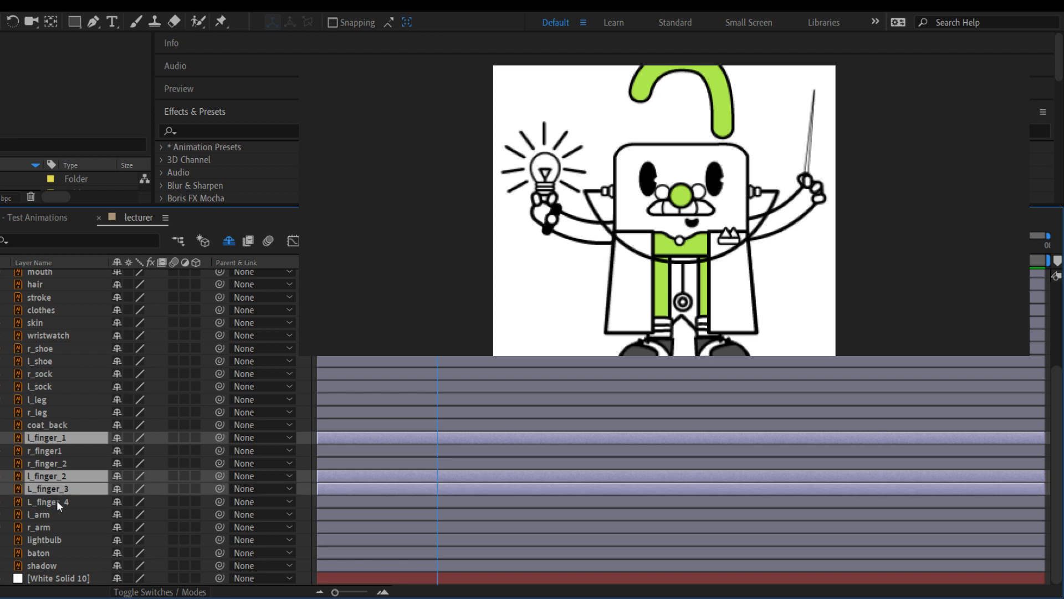
ctrl+click(57, 500)
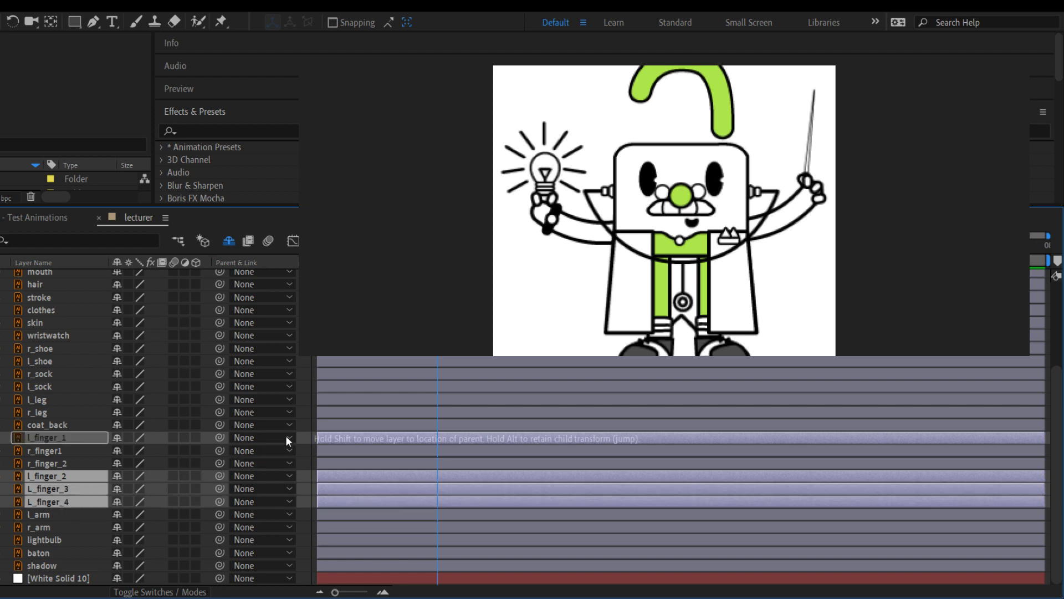
drag(317, 518, 317, 518)
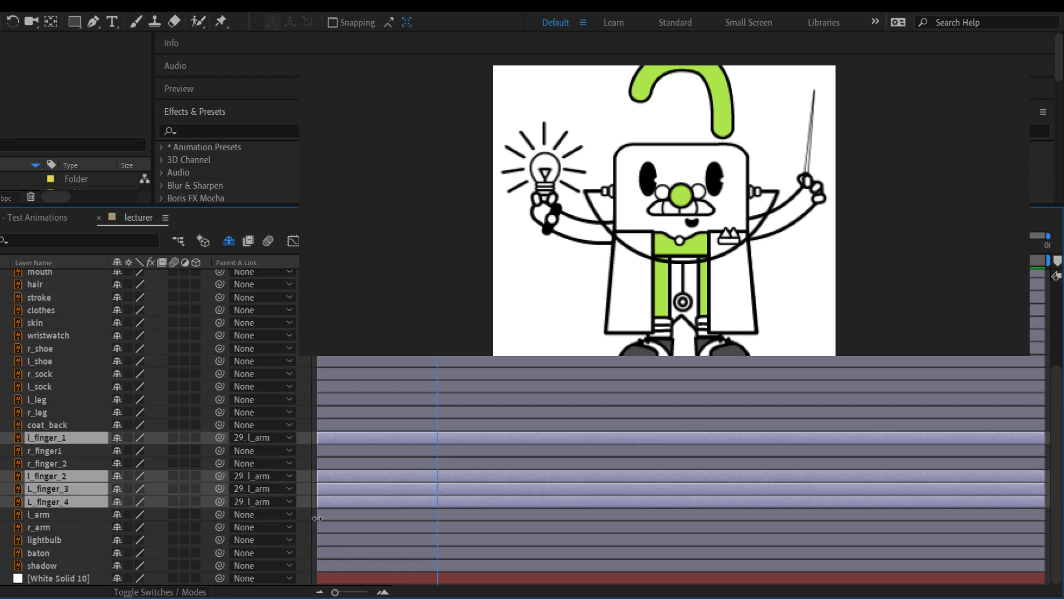
Parent the r_finger1 and r_finger_2 layers to r_arm
click(82, 451)
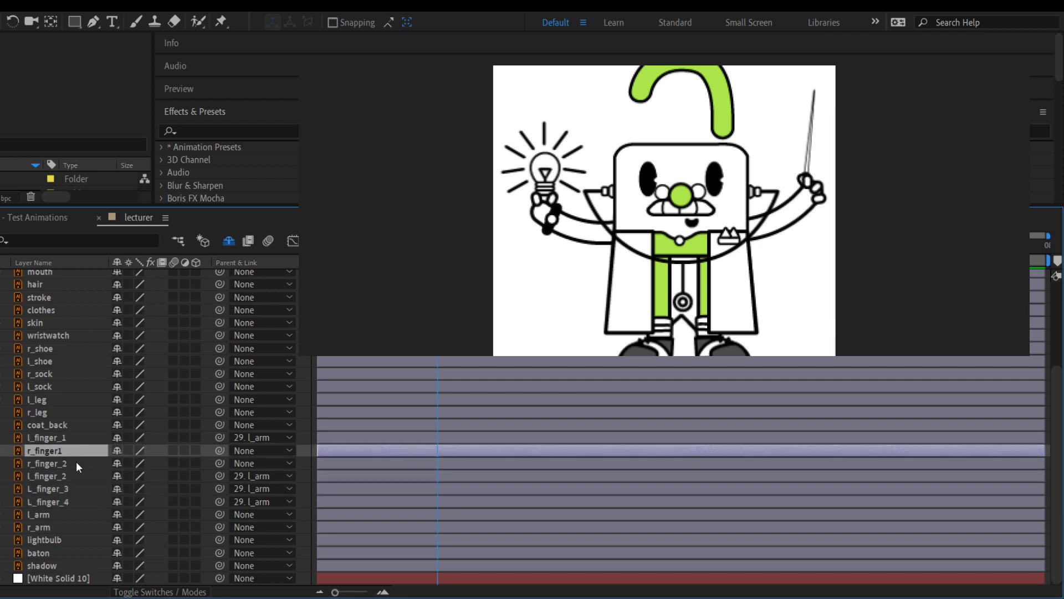
ctrl+click(75, 464)
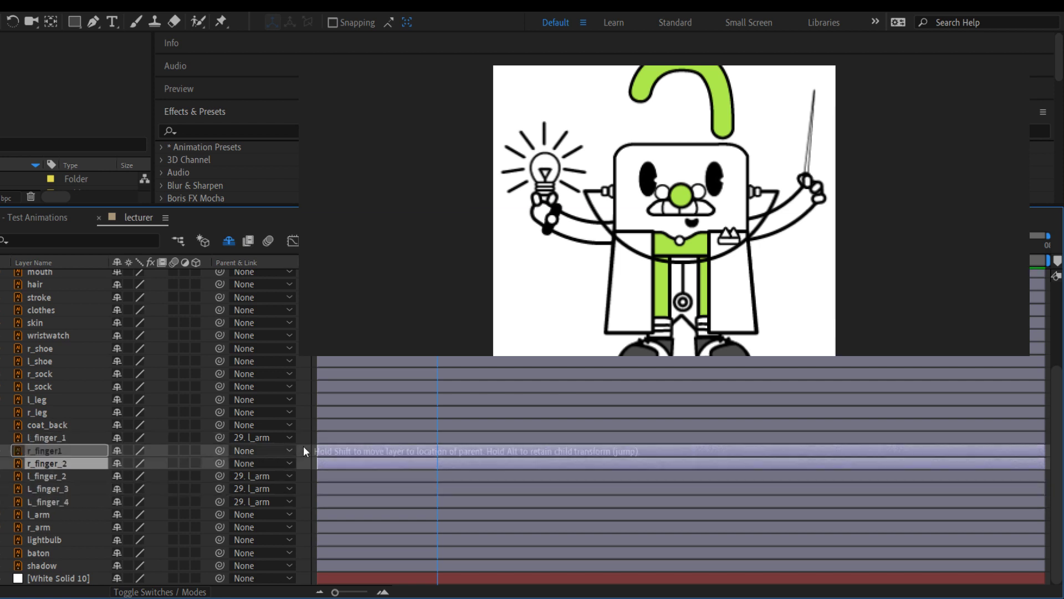
drag(314, 527, 314, 528)
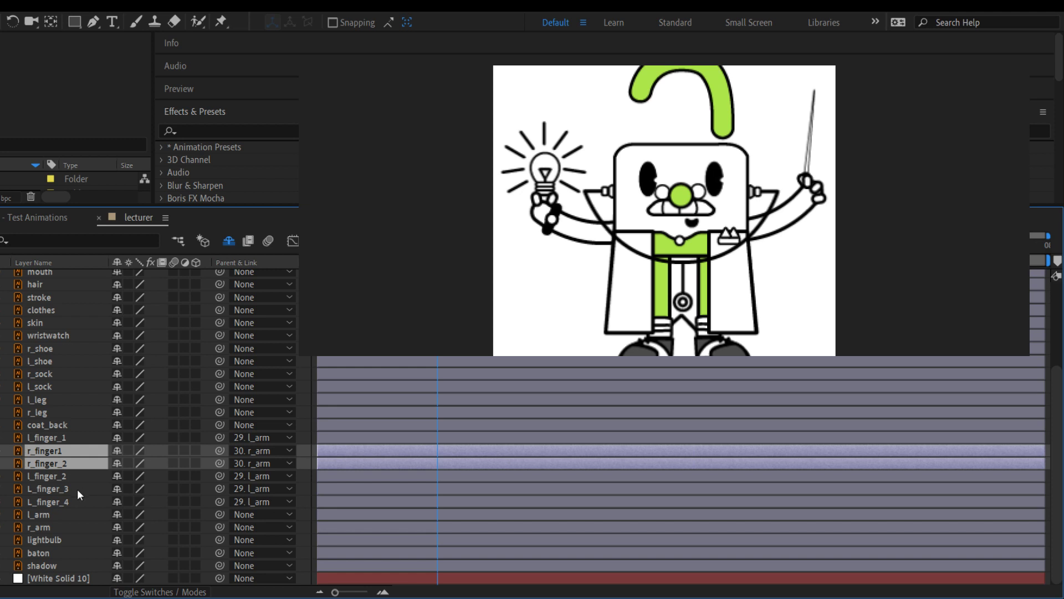
Parent both the l_arm and r_arm layers to the stroke layer
click(66, 514)
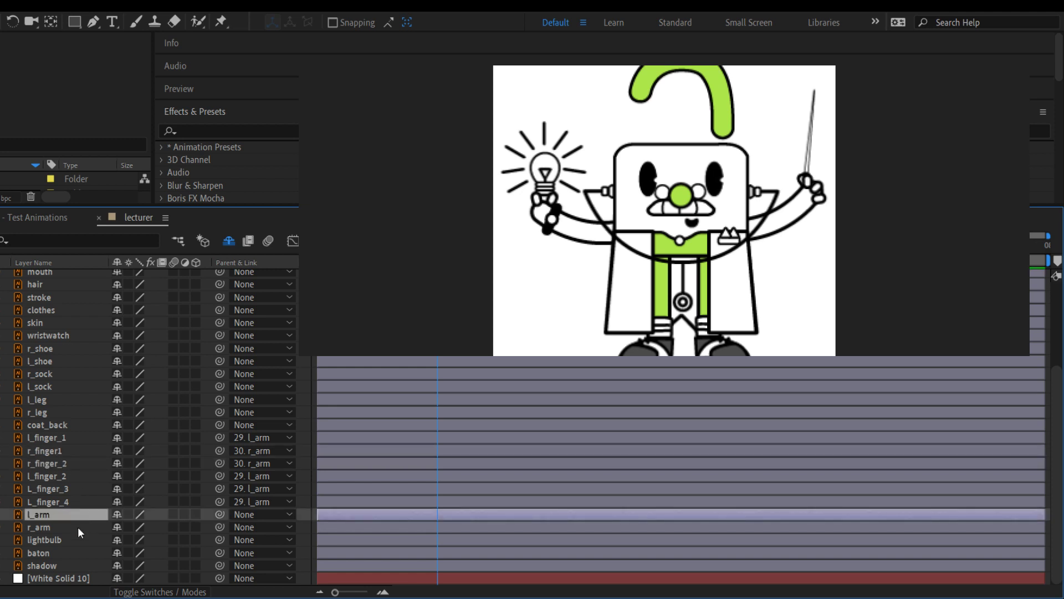
ctrl+click(77, 526)
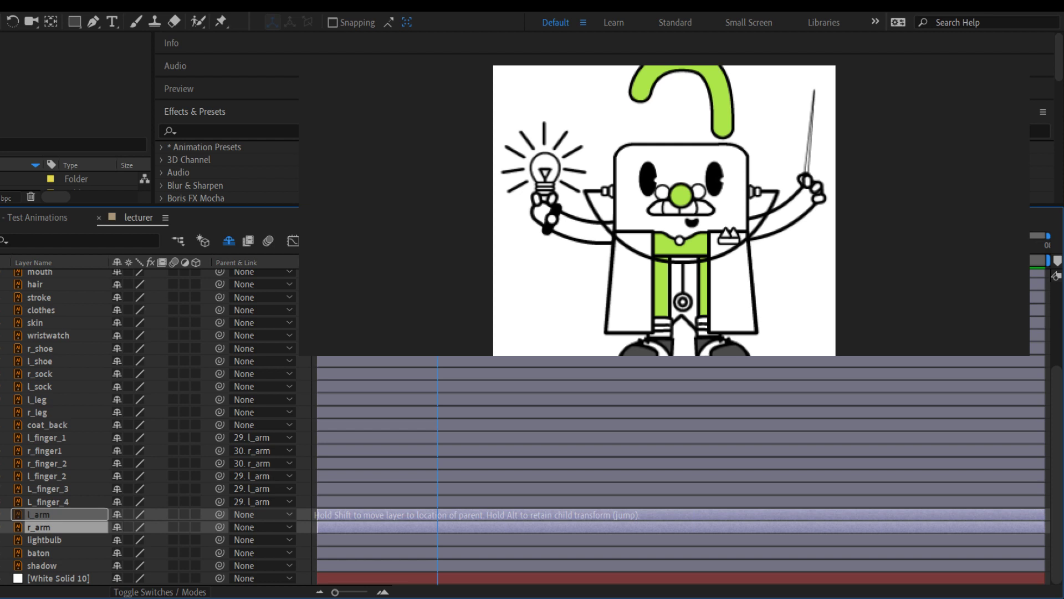
click(304, 222)
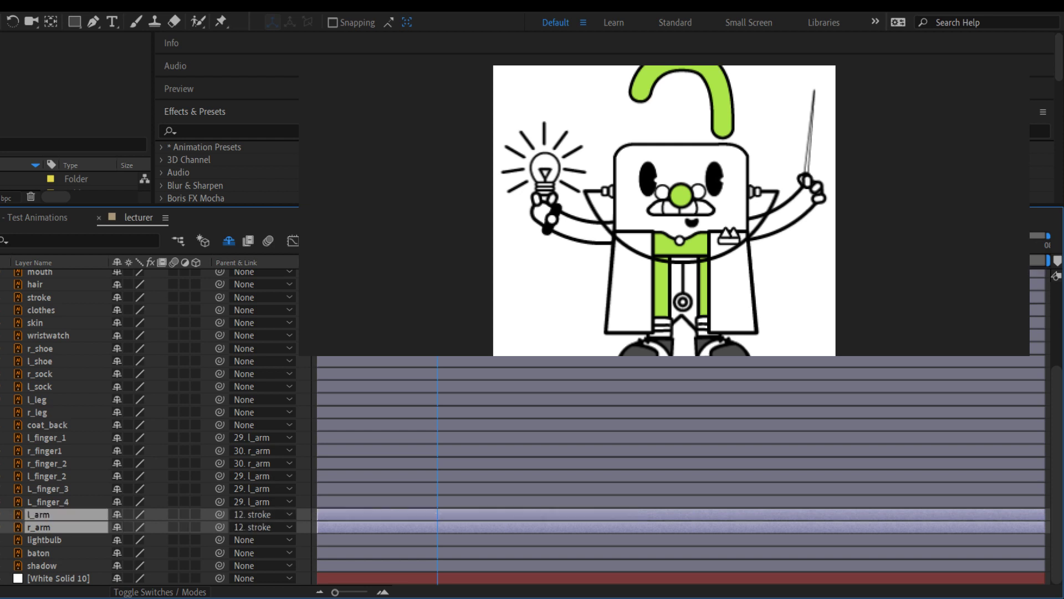
Parent the lightbulb and wristwatch layers to l_arm
click(86, 544)
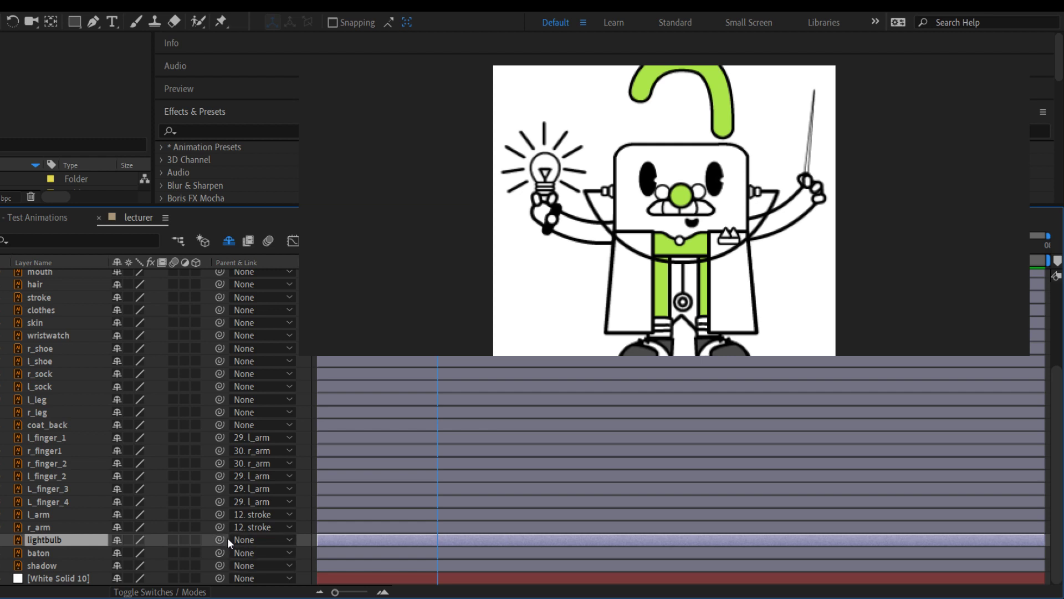
drag(228, 538, 241, 541)
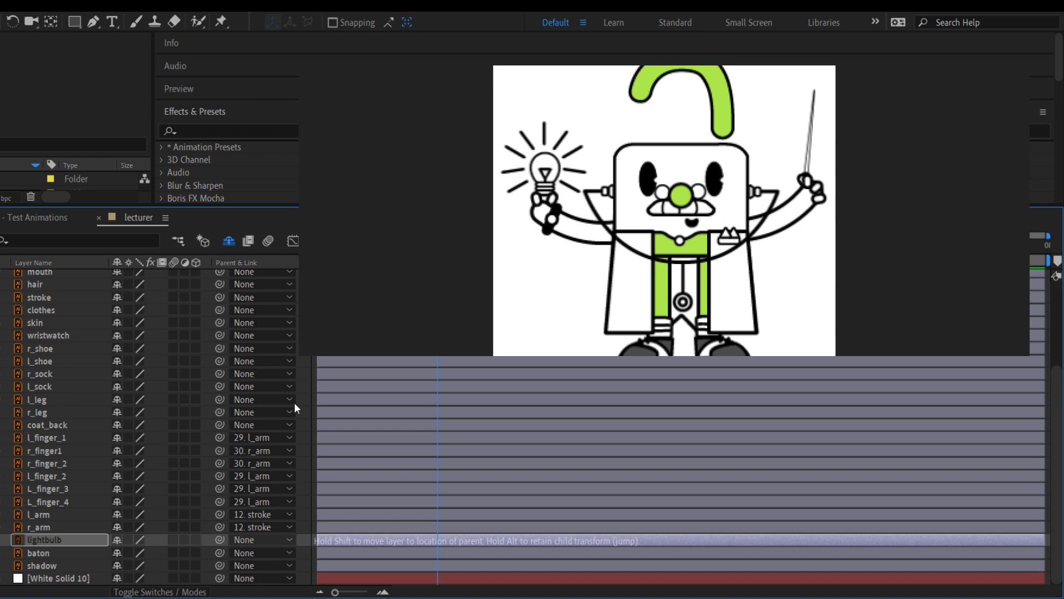
click(268, 471)
key(ctrl+s)
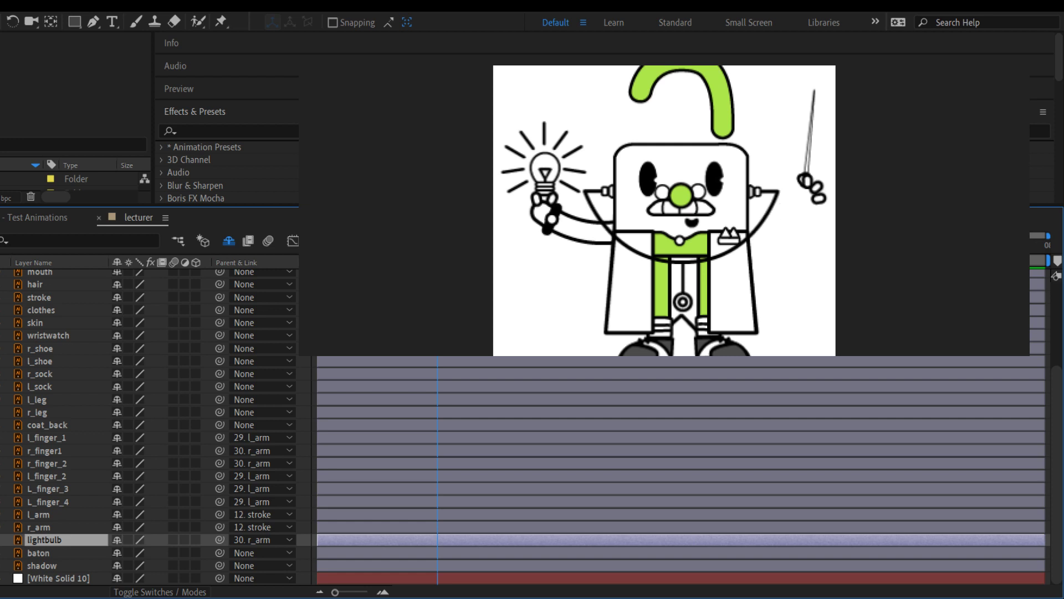
click(287, 448)
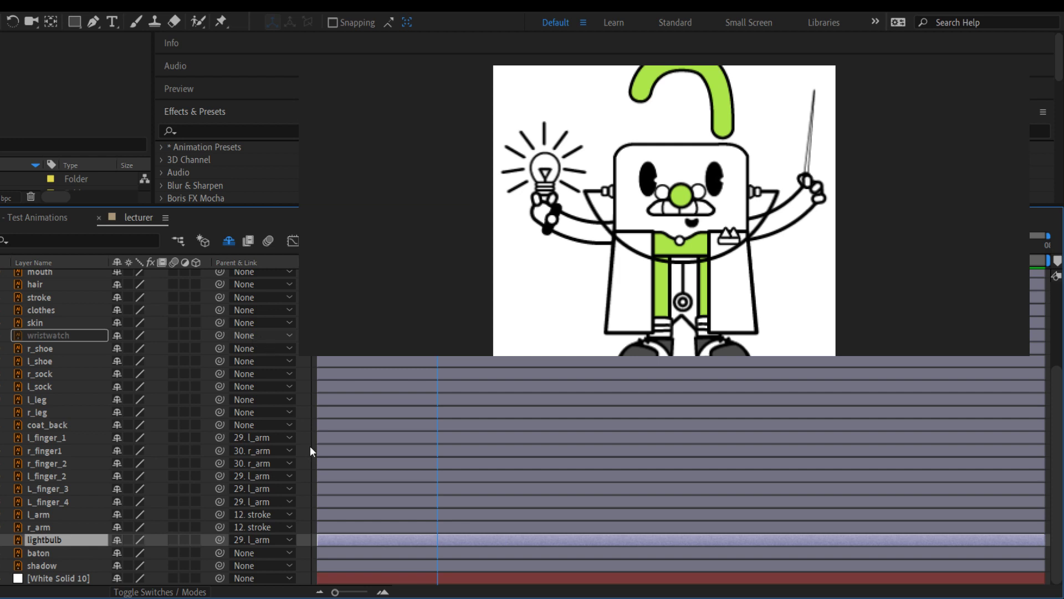
drag(219, 335, 328, 512)
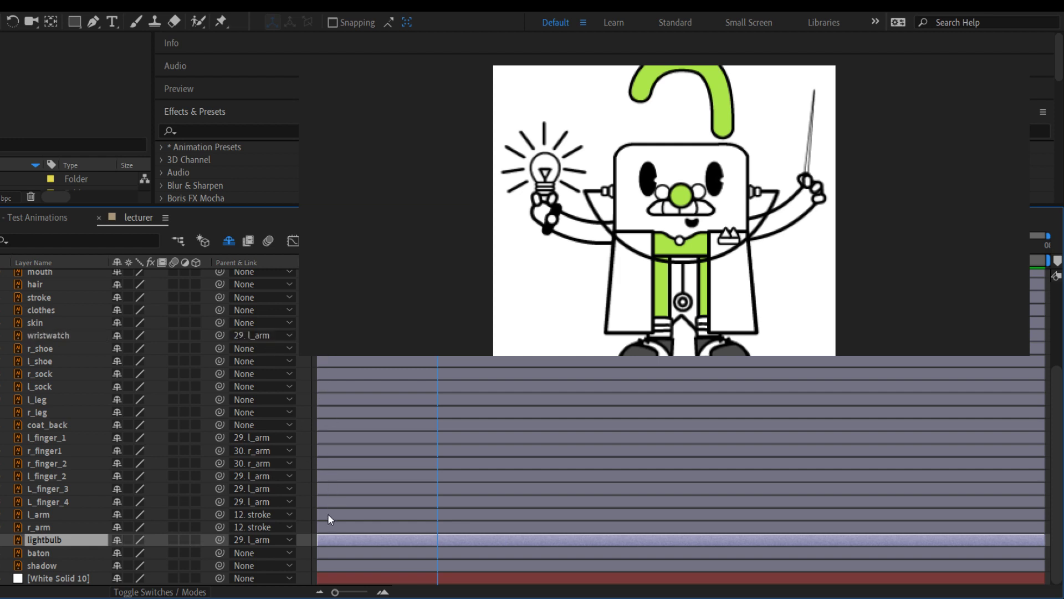
Narrow the floating composition viewer and move the current time back close to the start of the lecturer timeline
scroll(264, 407, up, 3)
scroll(269, 411, up, 5)
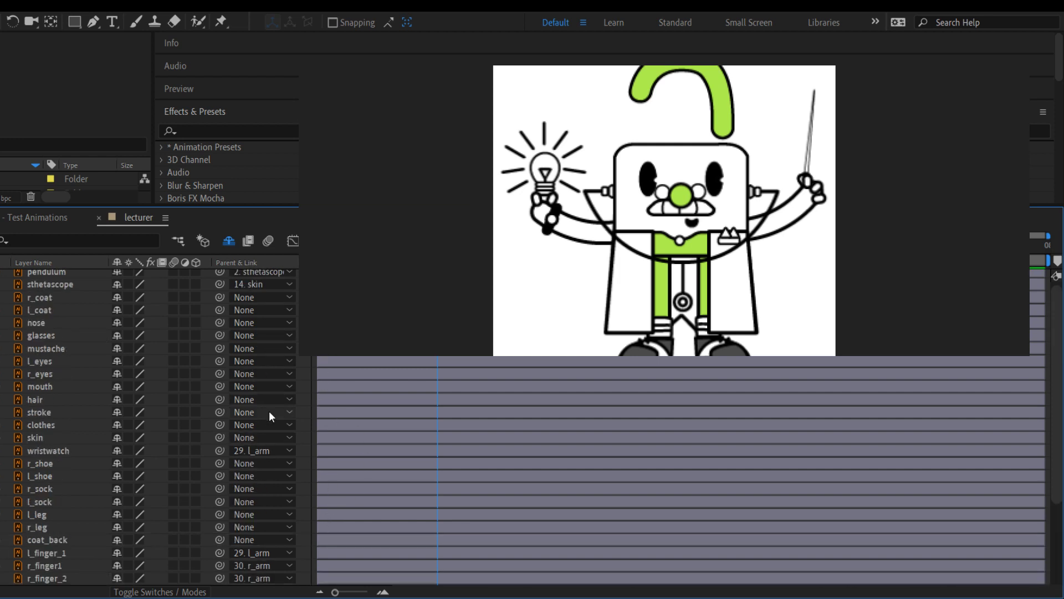
scroll(268, 410, down, 8)
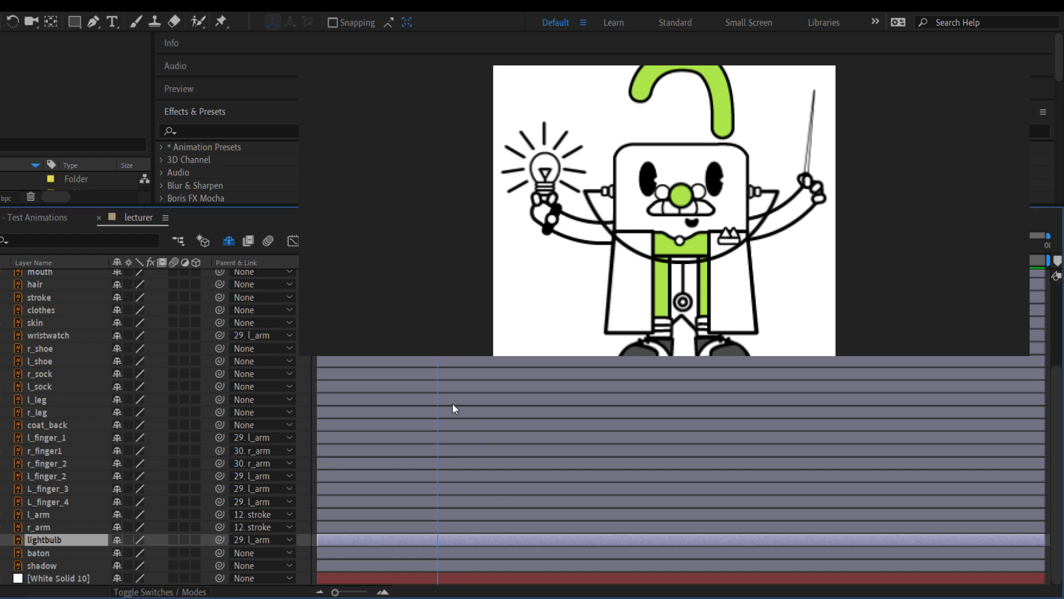
drag(1030, 222, 885, 221)
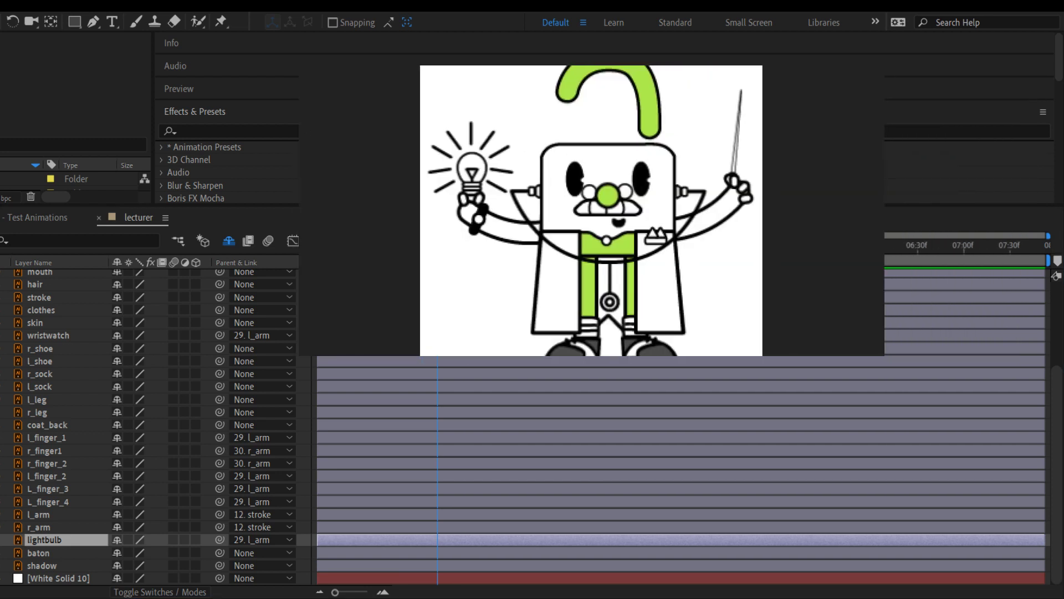
drag(438, 248, 327, 248)
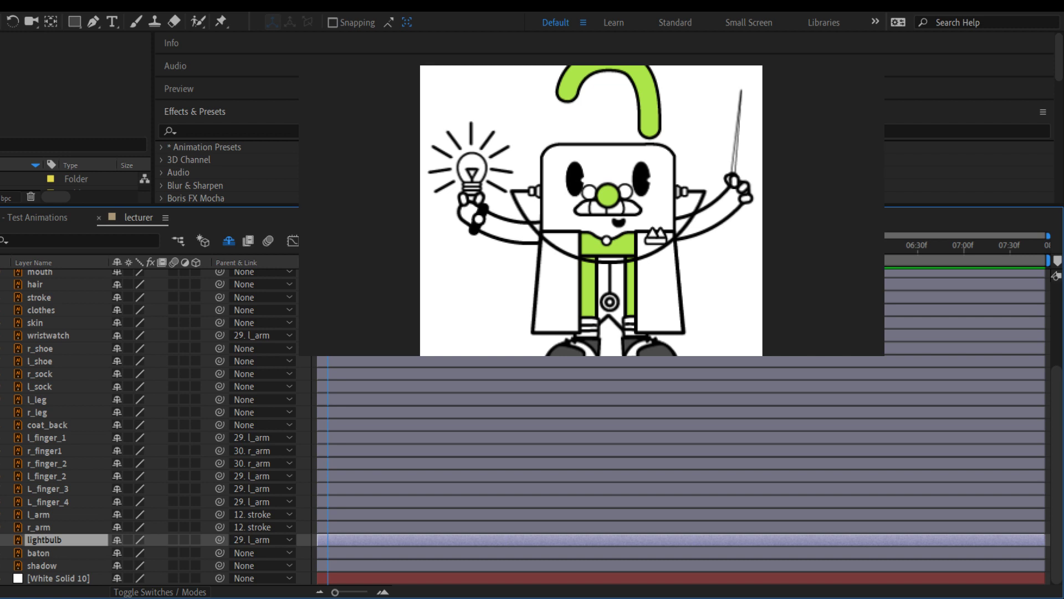
key(space)
Parent the baton layer to r_arm and the coat_back layer to clothes
click(51, 555)
click(48, 565)
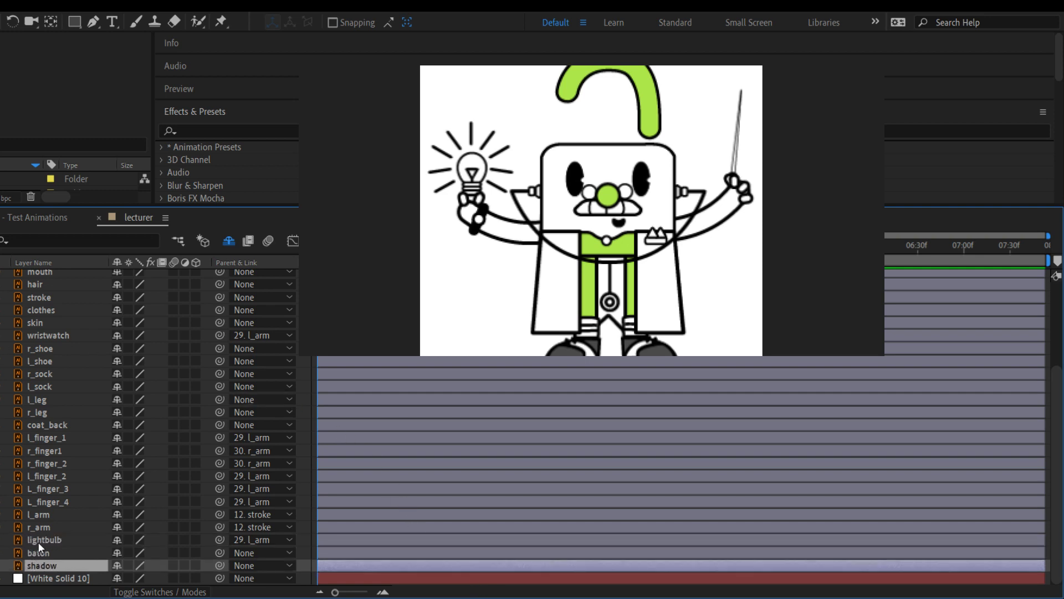
click(40, 552)
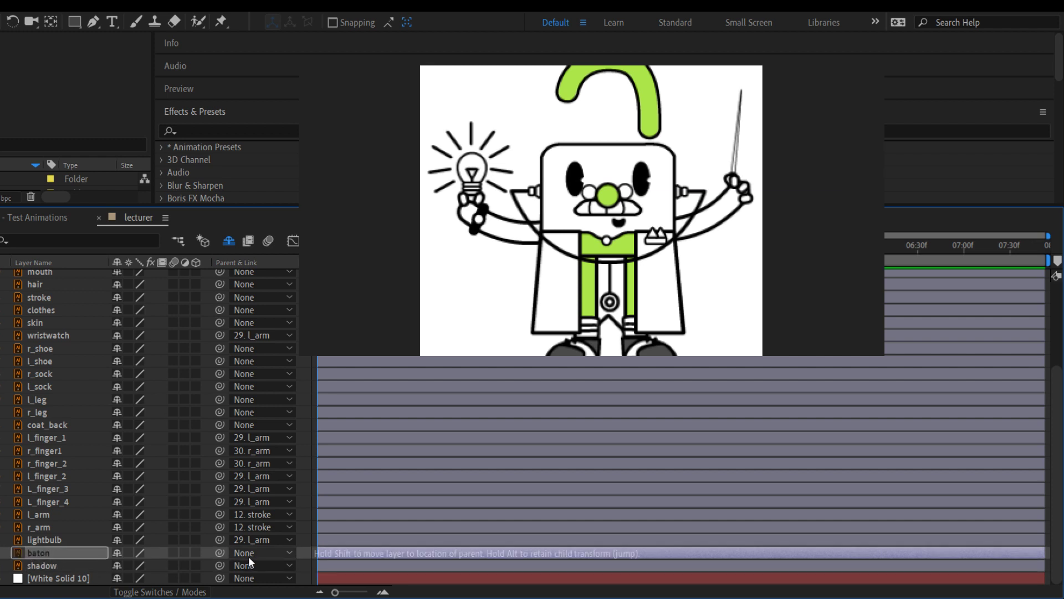
click(266, 480)
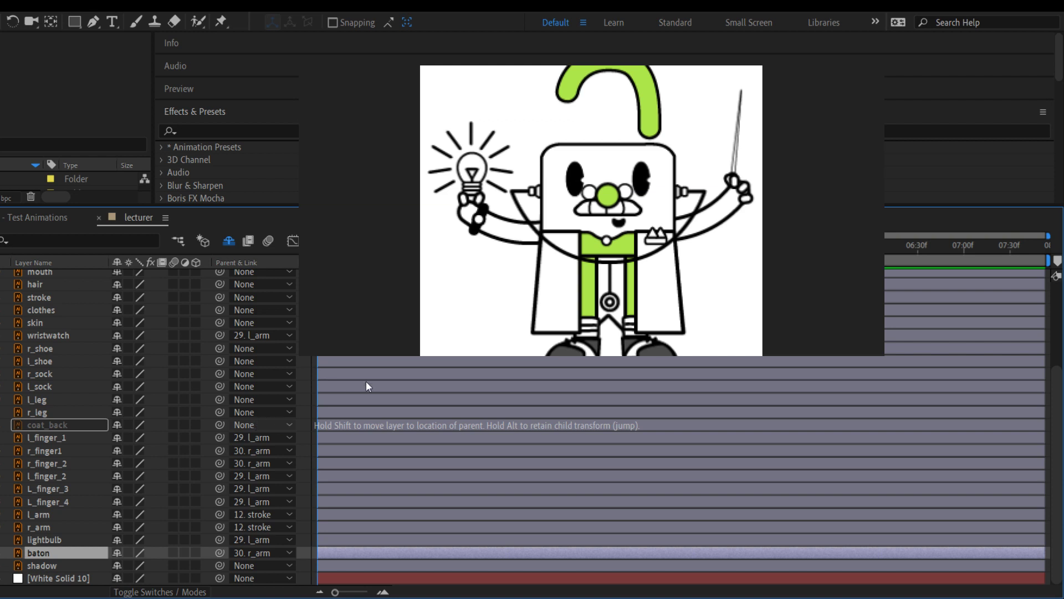
click(311, 249)
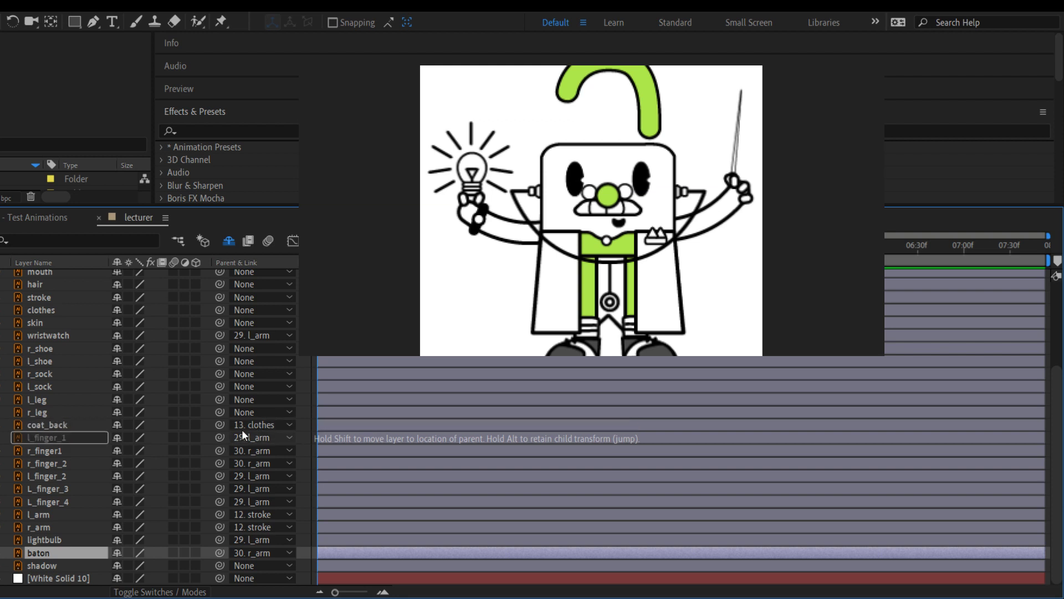
Parent both the l_leg and r_leg layers to the clothes layer
click(47, 411)
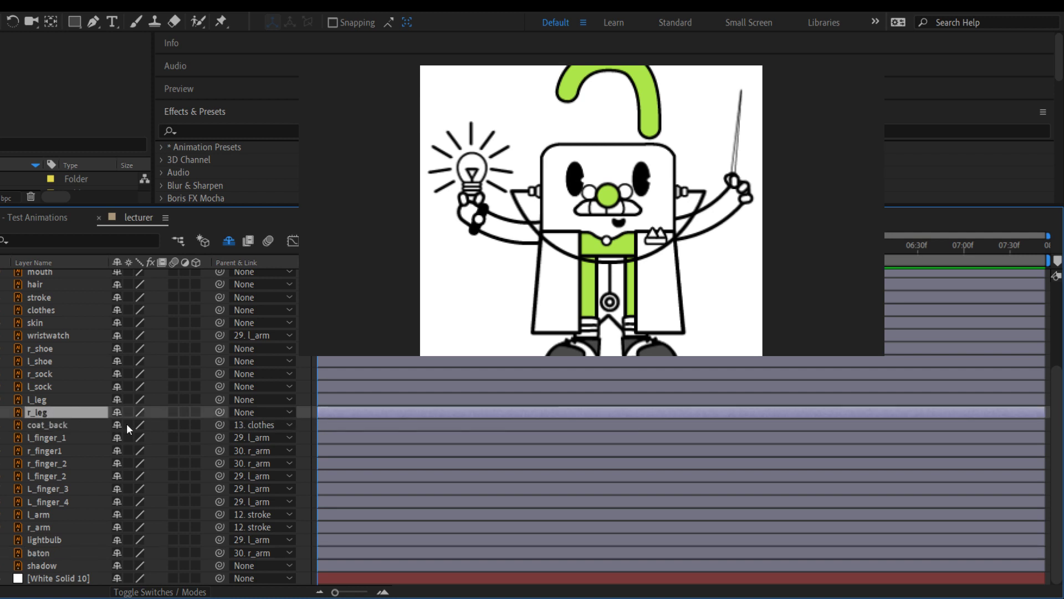
shift+click(45, 399)
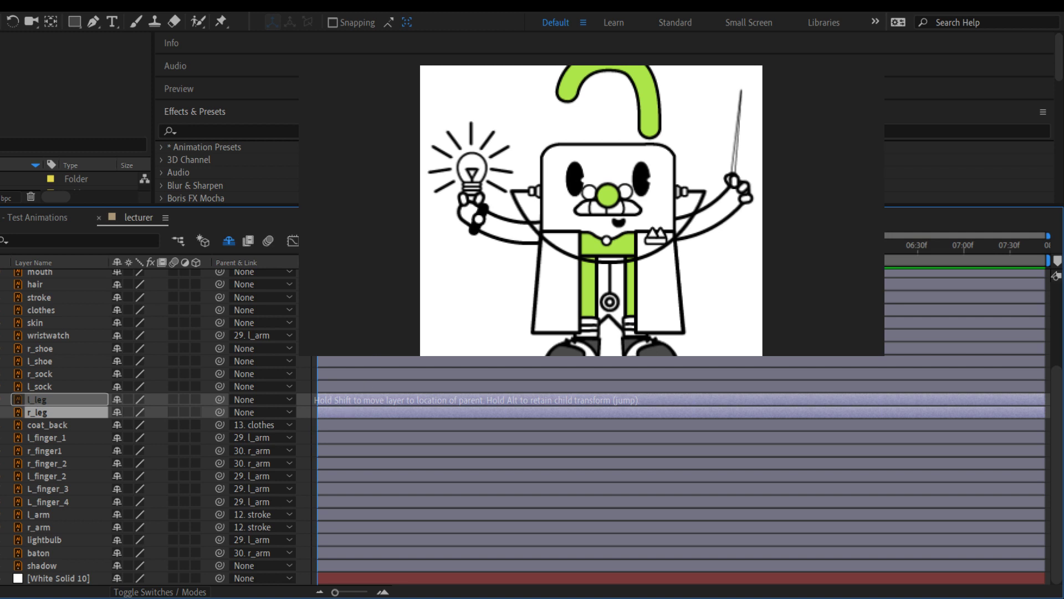
drag(55, 399, 39, 310)
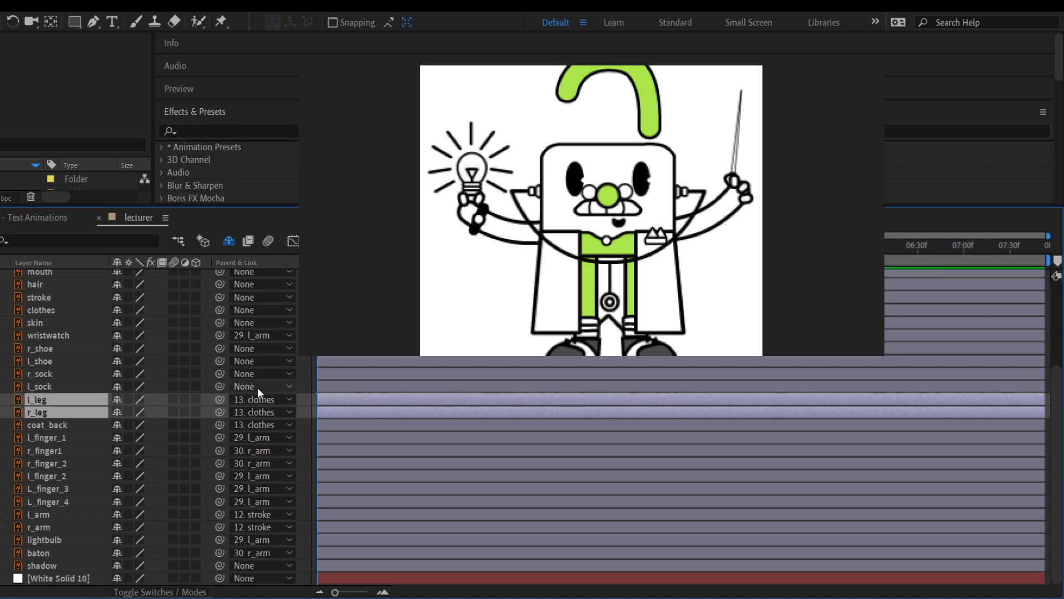
Parent the r_shoe and r_sock layers to the r_leg layer
click(62, 385)
ctrl+click(61, 376)
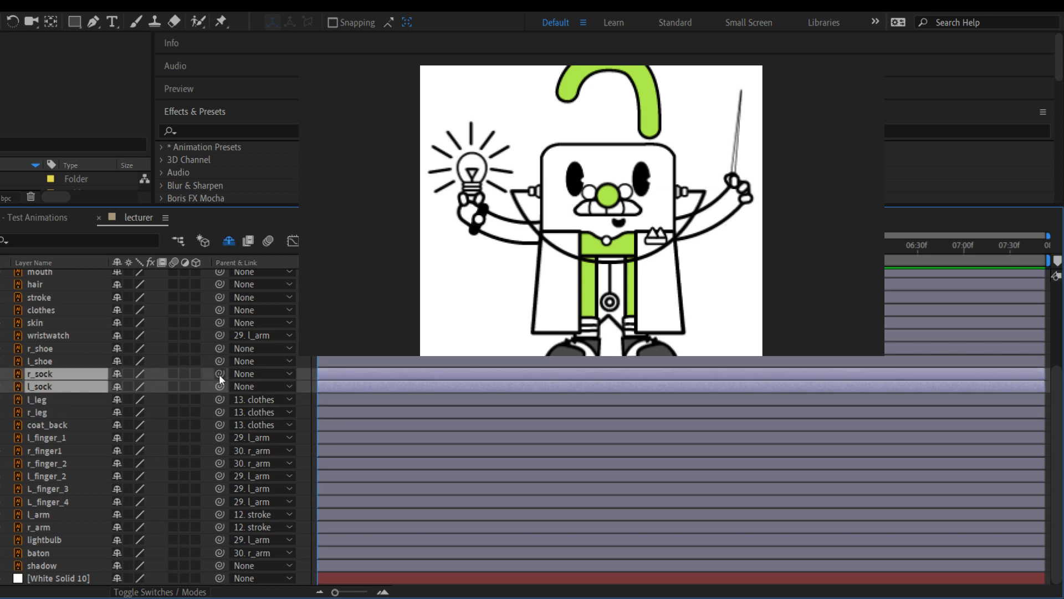
click(76, 359)
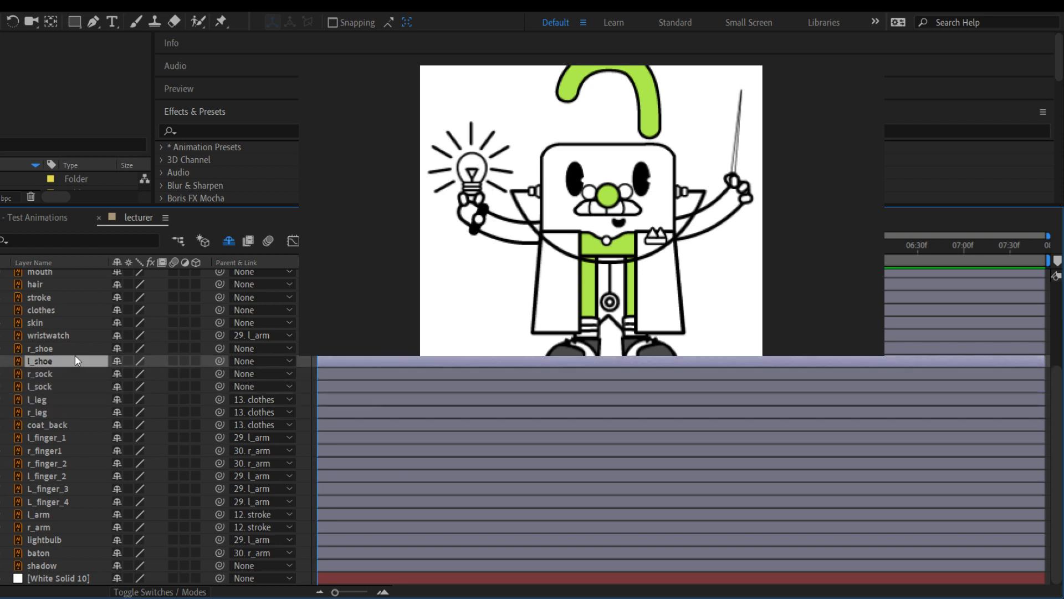
click(75, 348)
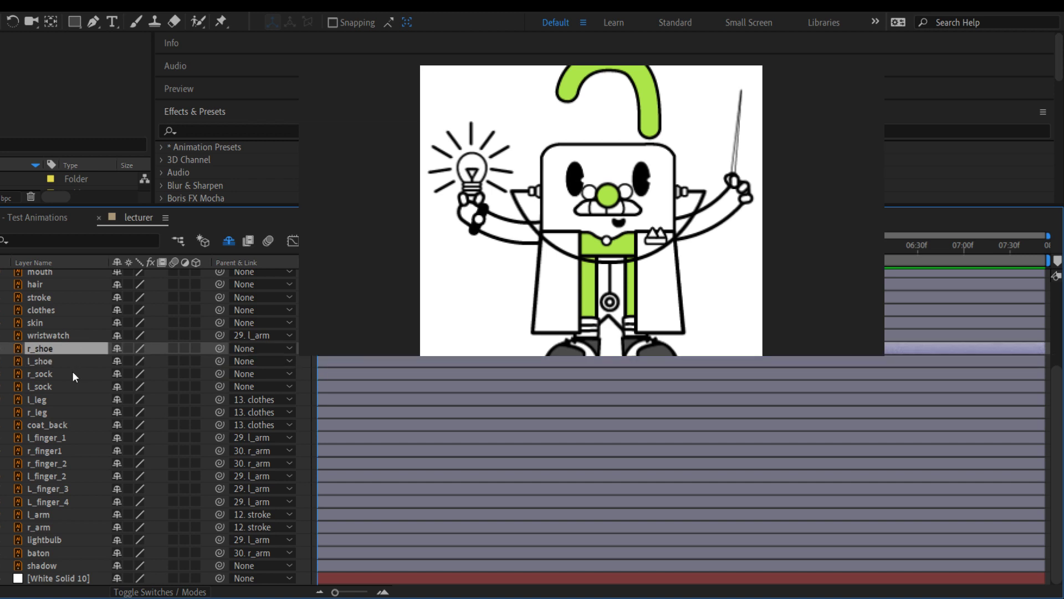
ctrl+click(72, 371)
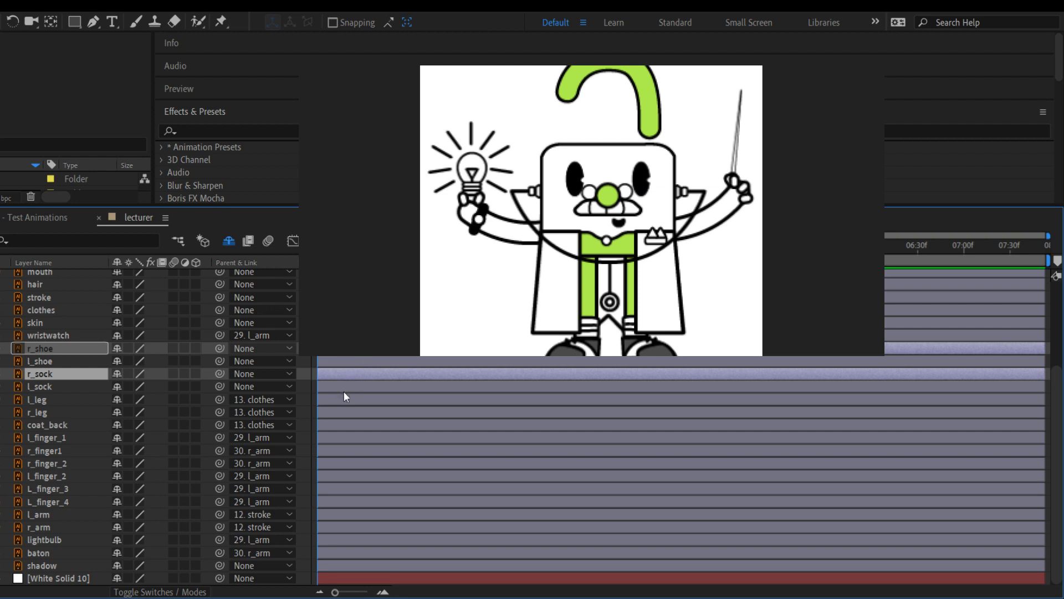
drag(344, 392, 331, 401)
Parent the l_shoe and l_sock layers to the l_leg layer
click(84, 364)
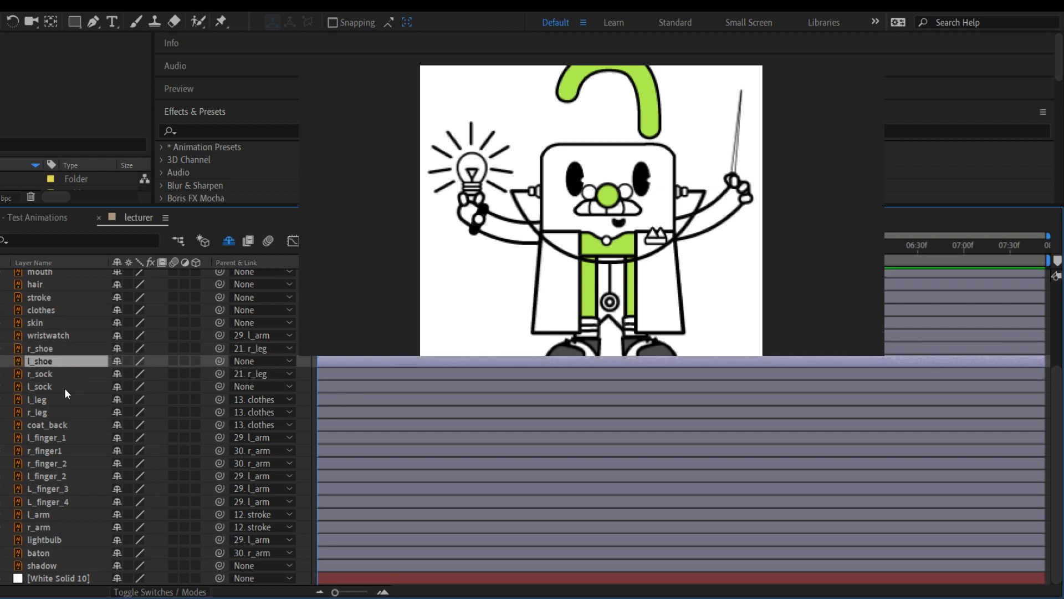
ctrl+click(65, 388)
drag(219, 387, 301, 440)
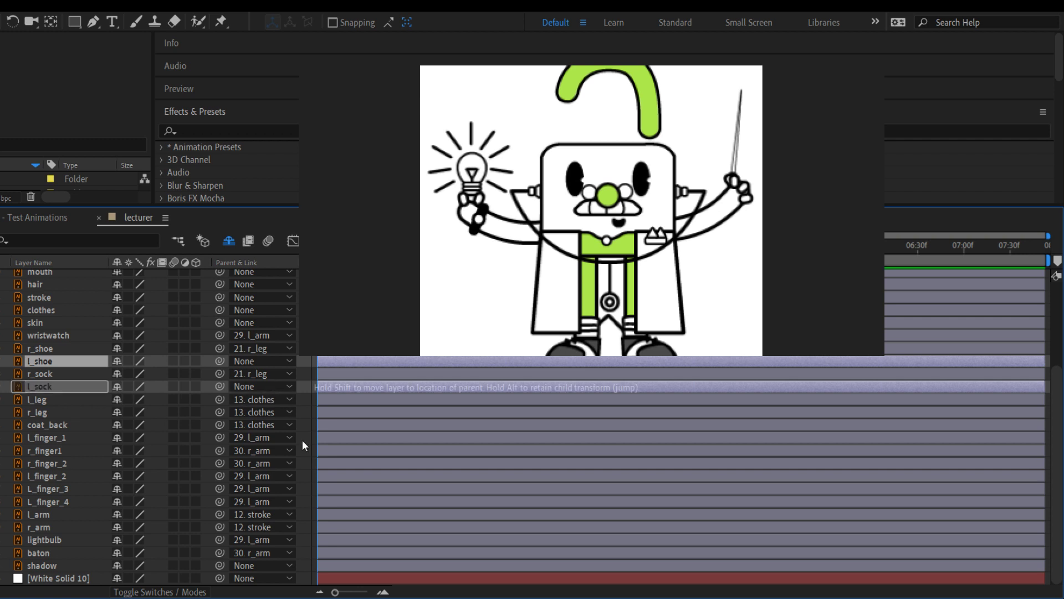
drag(328, 403, 324, 395)
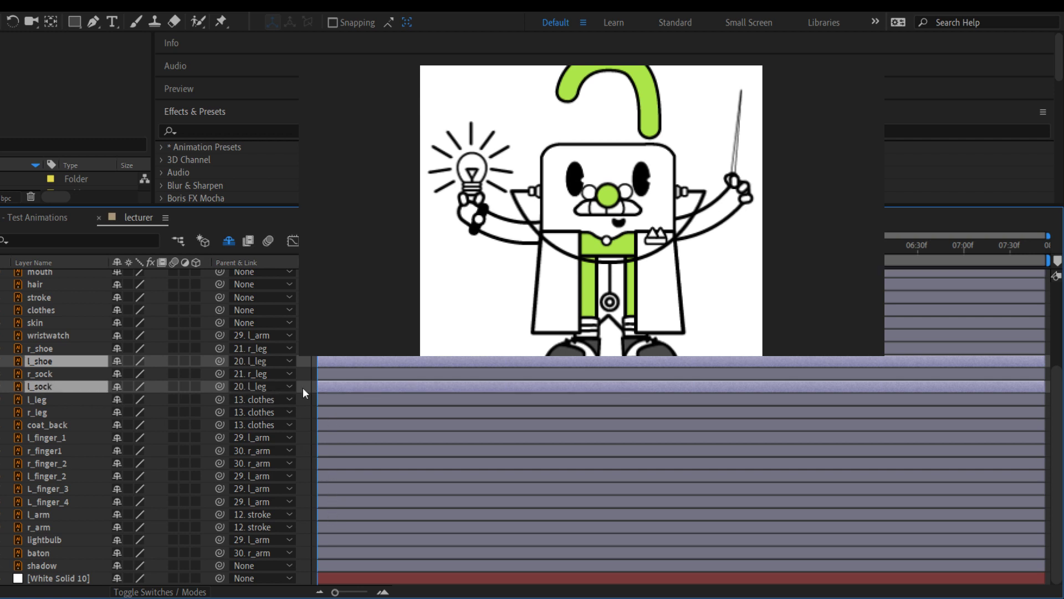
Parent the clothes and hair layers to the skin layer
click(98, 324)
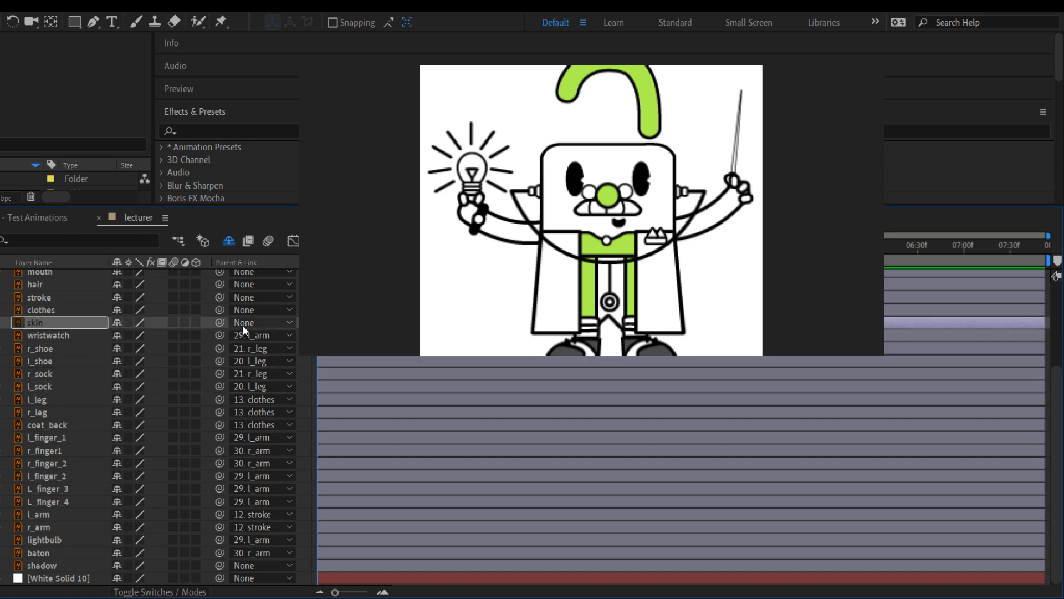
click(62, 310)
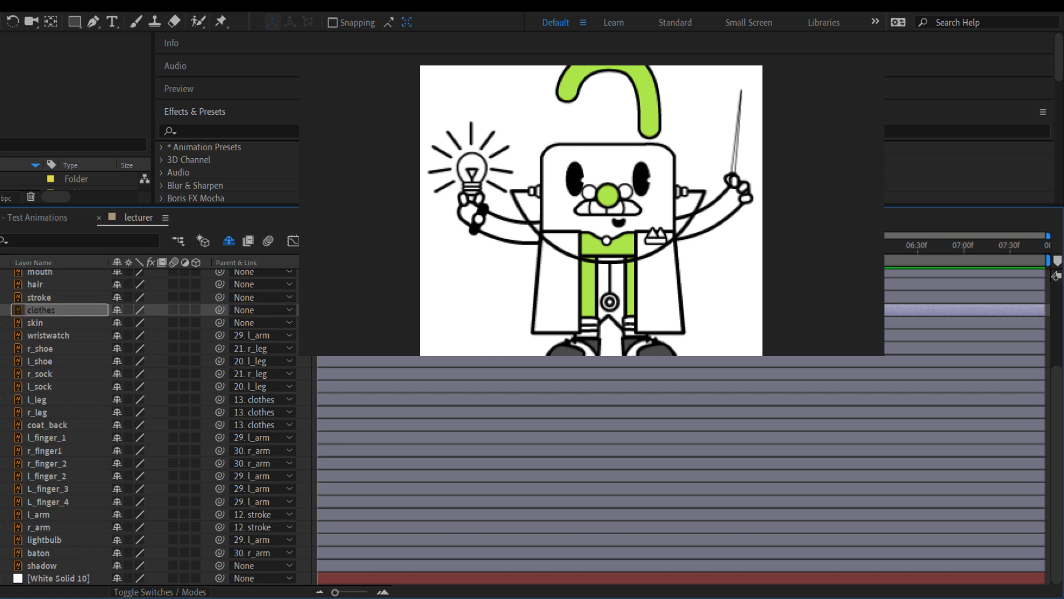
drag(219, 310, 220, 323)
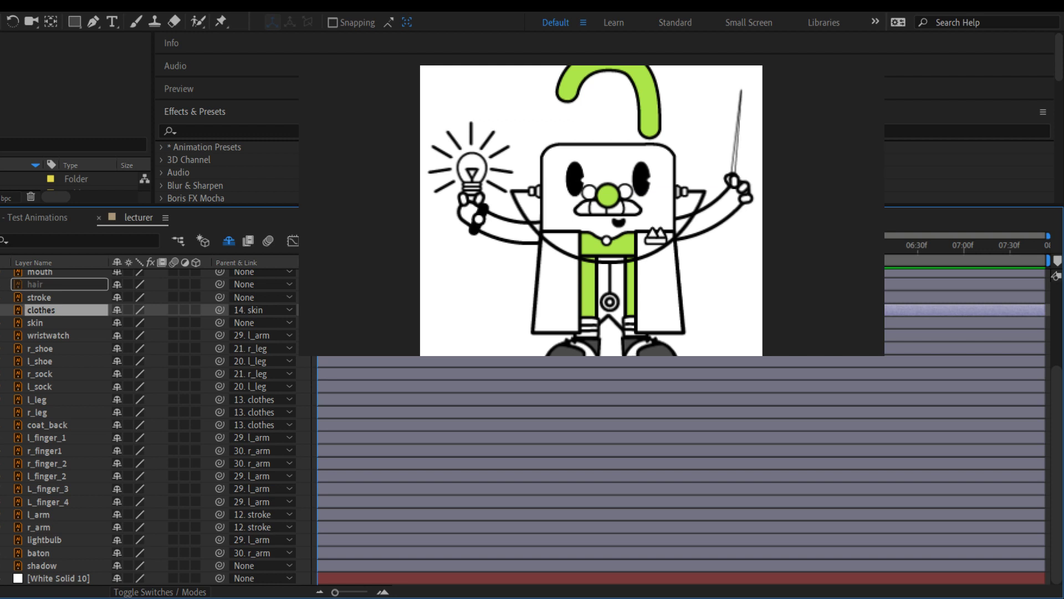
drag(219, 283, 220, 323)
Parent the mouth, r_eyes, l_eyes, mustache and nose layers together to the skin layer, leaving out the glasses
scroll(275, 315, up, 3)
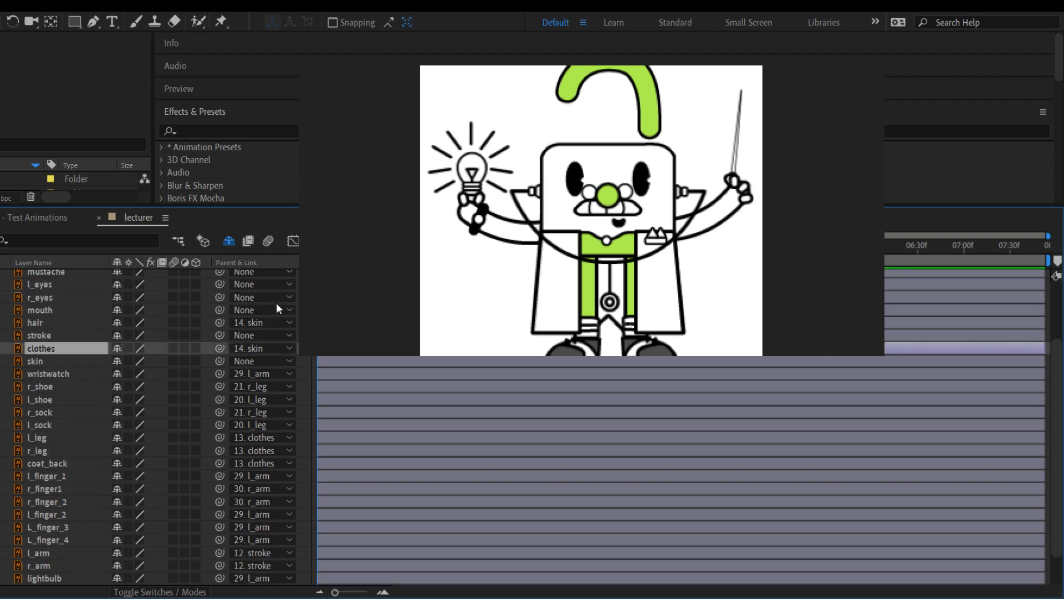
click(76, 310)
scroll(84, 314, up, 3)
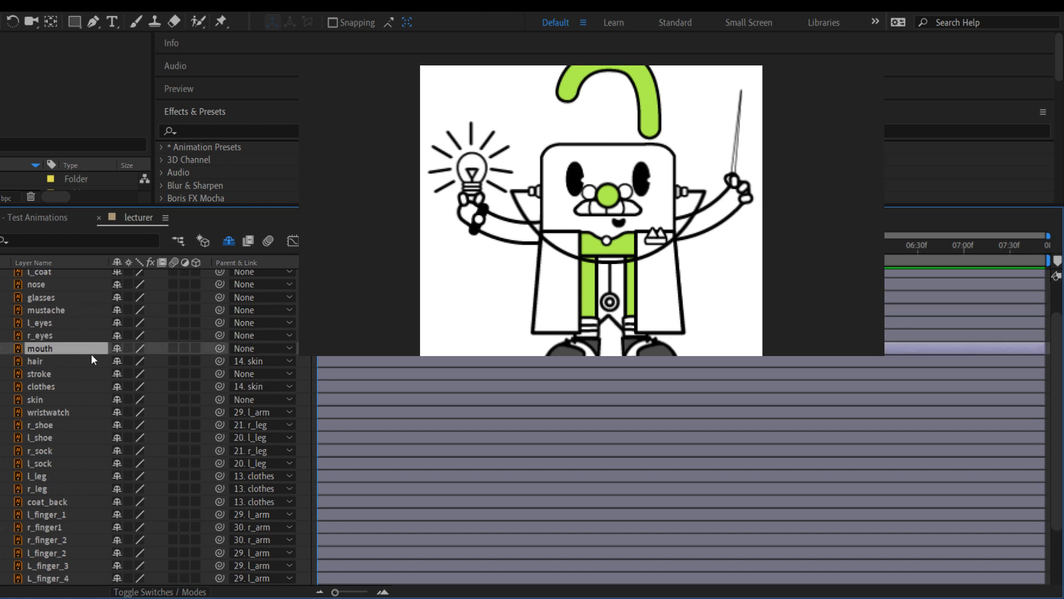
shift+click(51, 311)
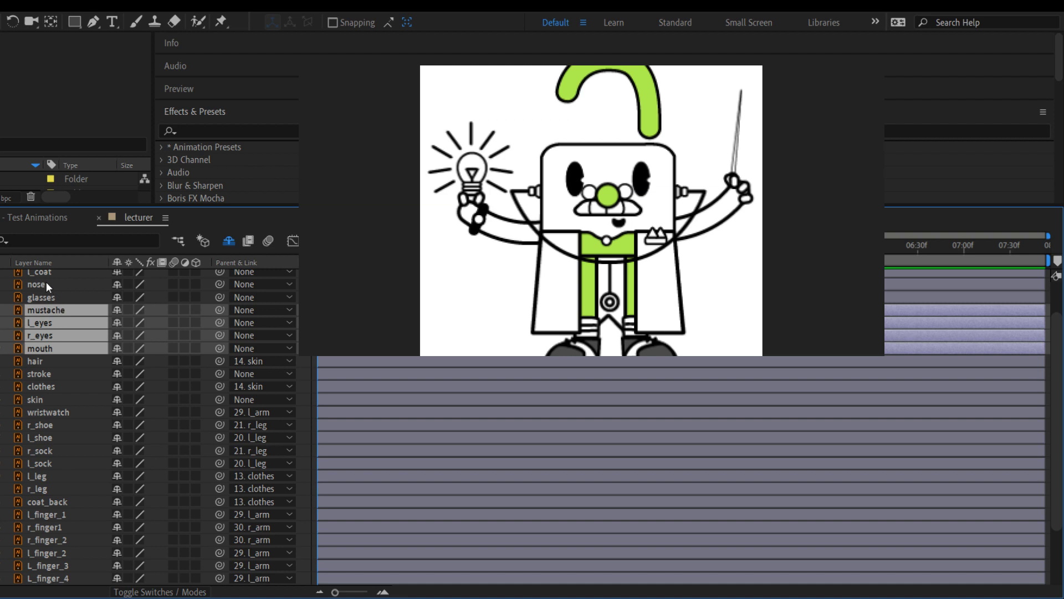
shift+click(46, 284)
ctrl+click(61, 298)
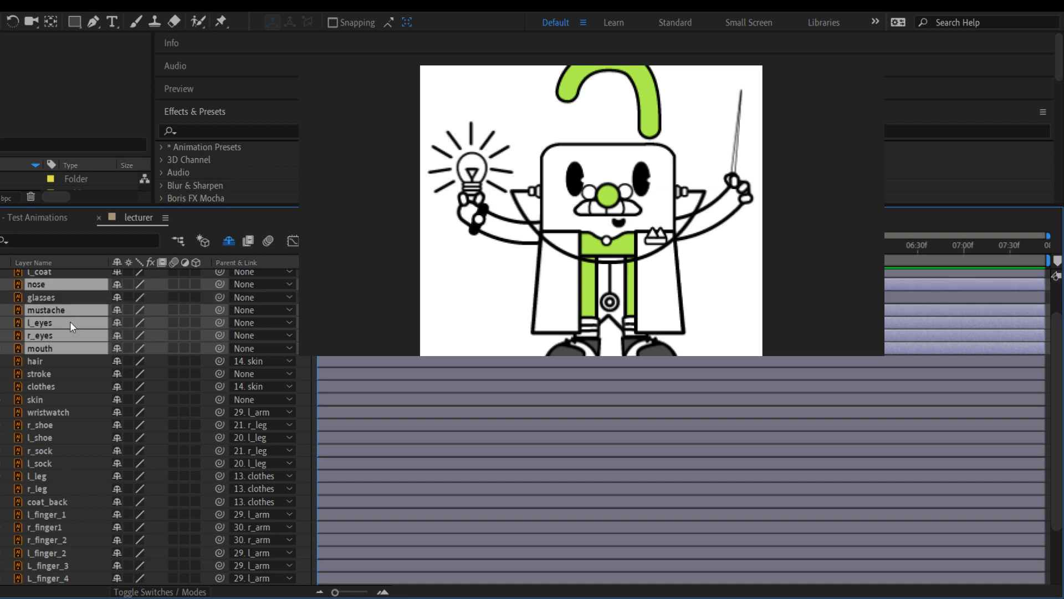
scroll(70, 321, up, 3)
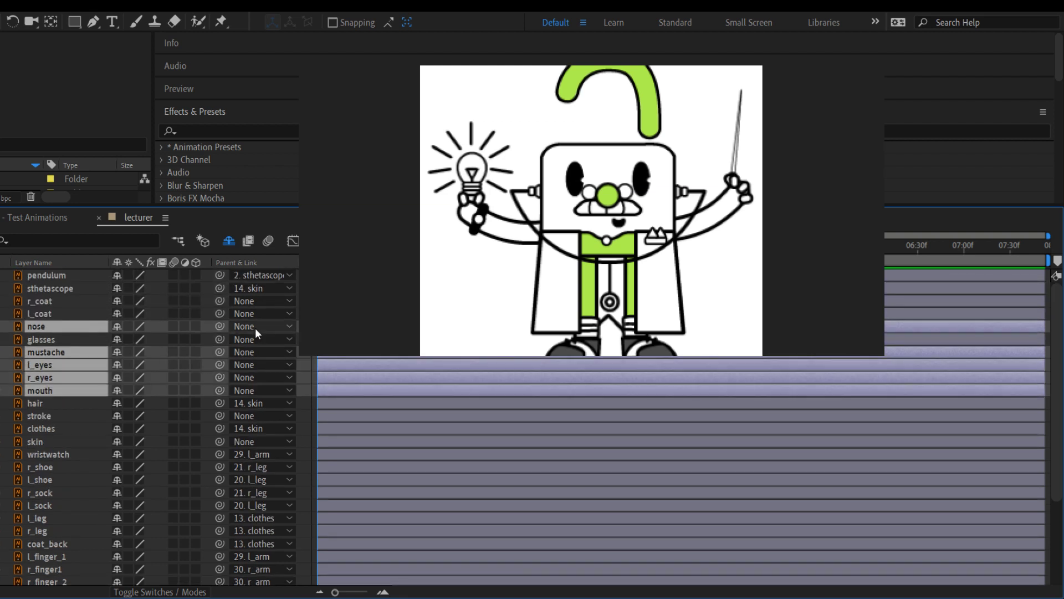
key(Return)
drag(220, 326, 50, 442)
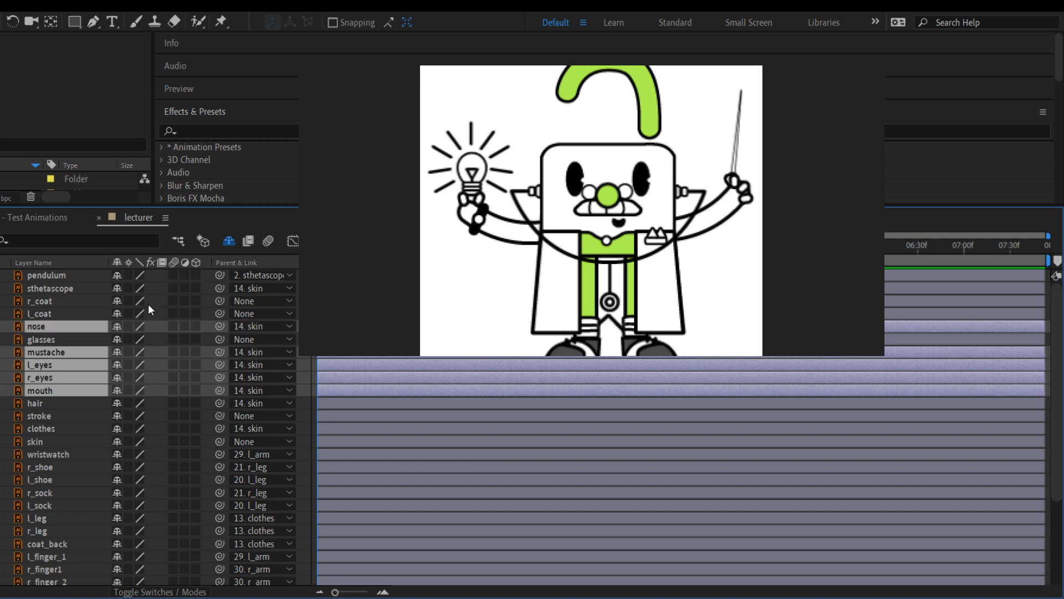
Select the r_coat layer and move the current time a short way past the start of the lecturer timeline
click(86, 302)
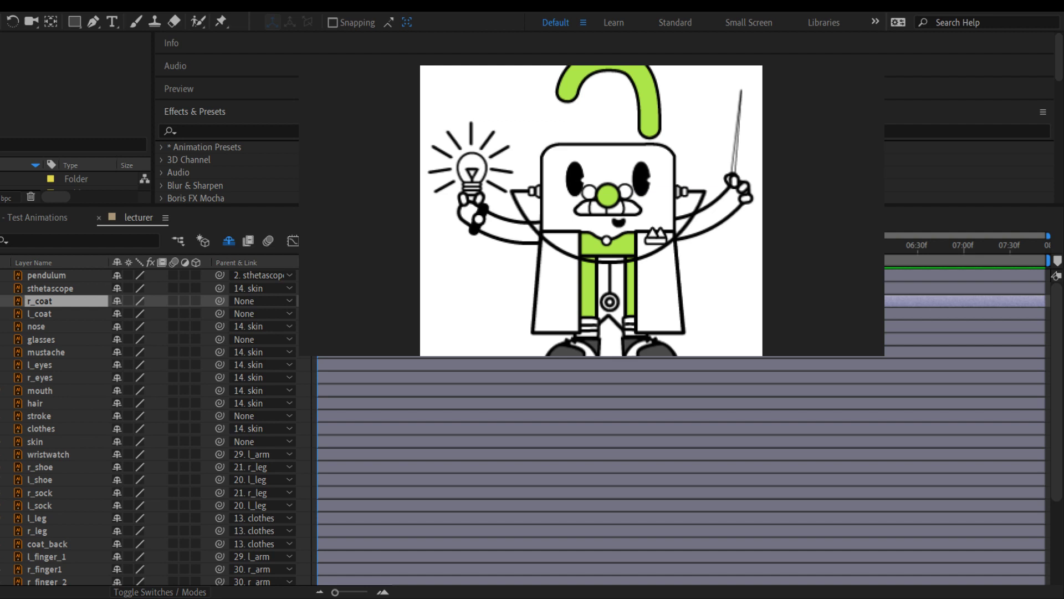
click(375, 246)
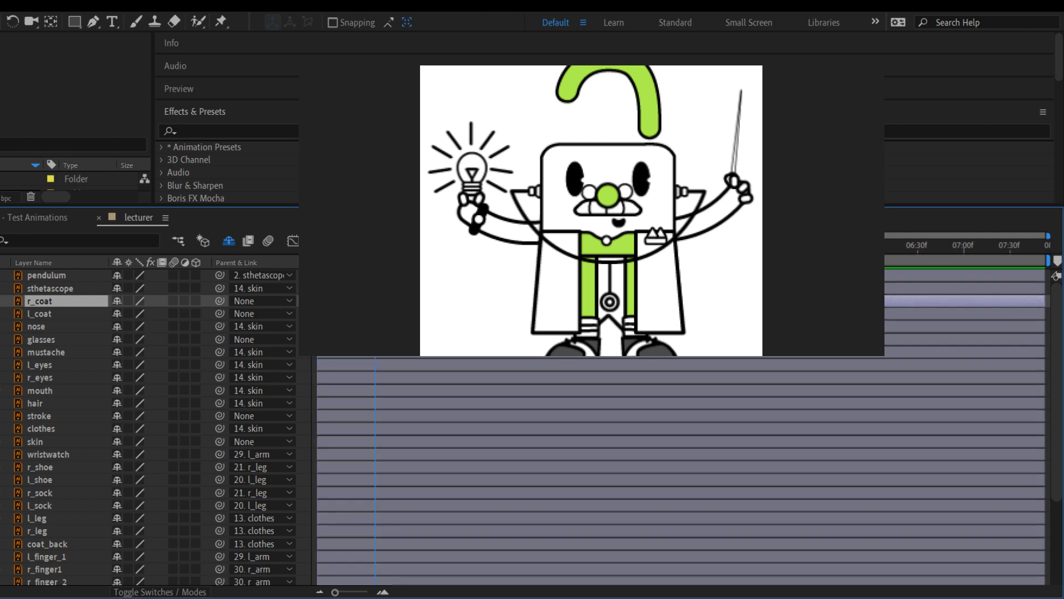
drag(355, 246, 317, 246)
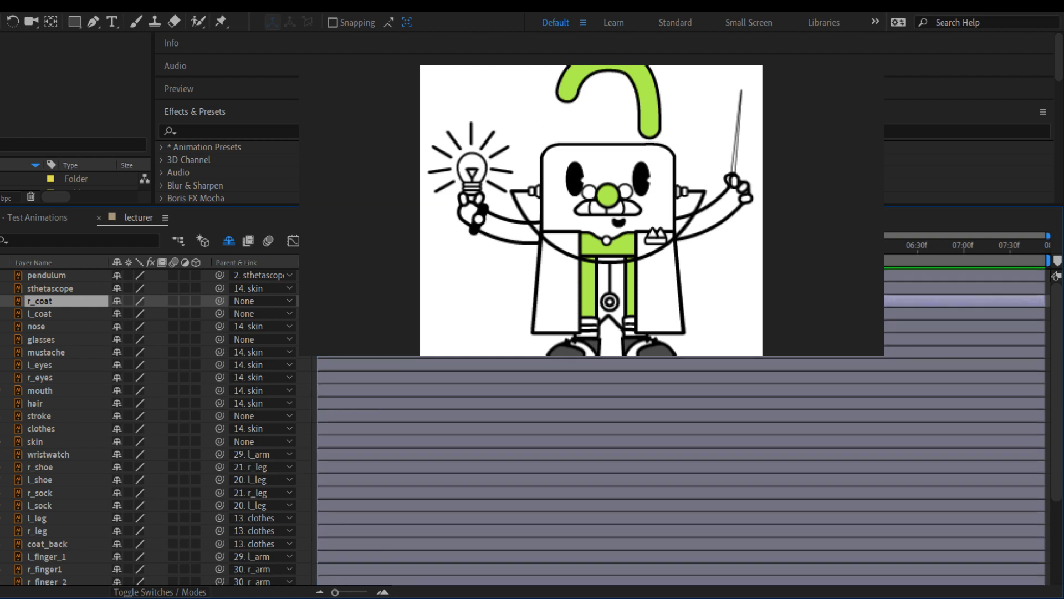
drag(318, 247, 410, 247)
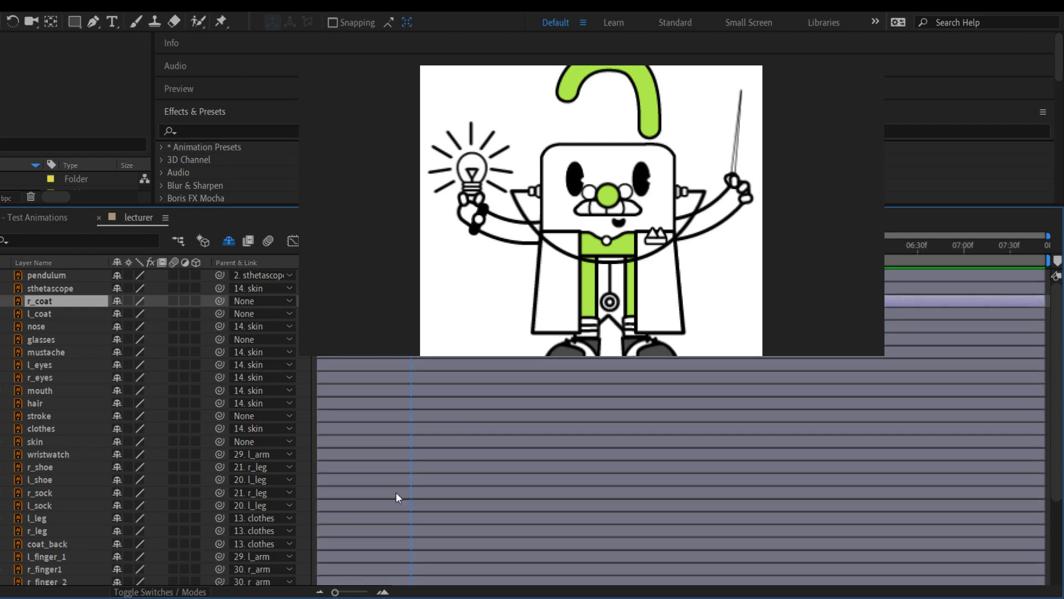
Parent the glasses layer to nose, and both the r_coat and l_coat layers to coat_back
click(90, 339)
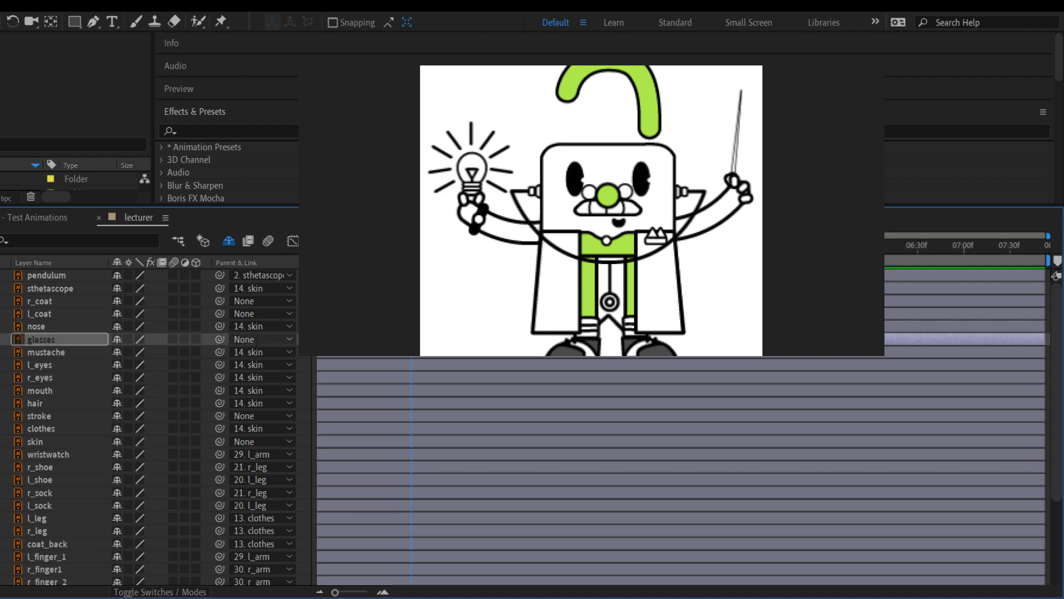
drag(220, 339, 215, 326)
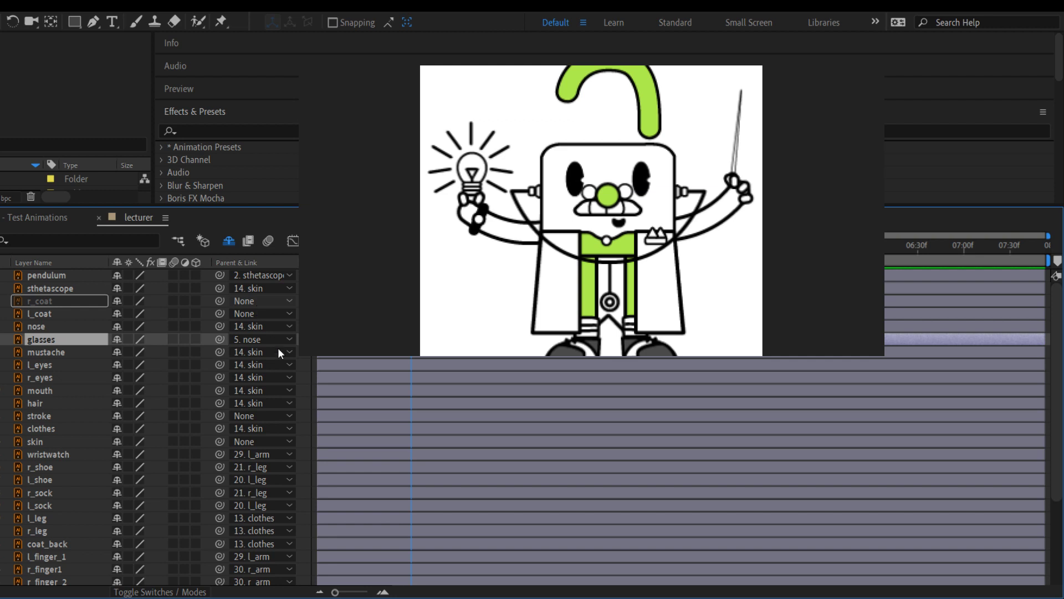
click(298, 412)
click(254, 312)
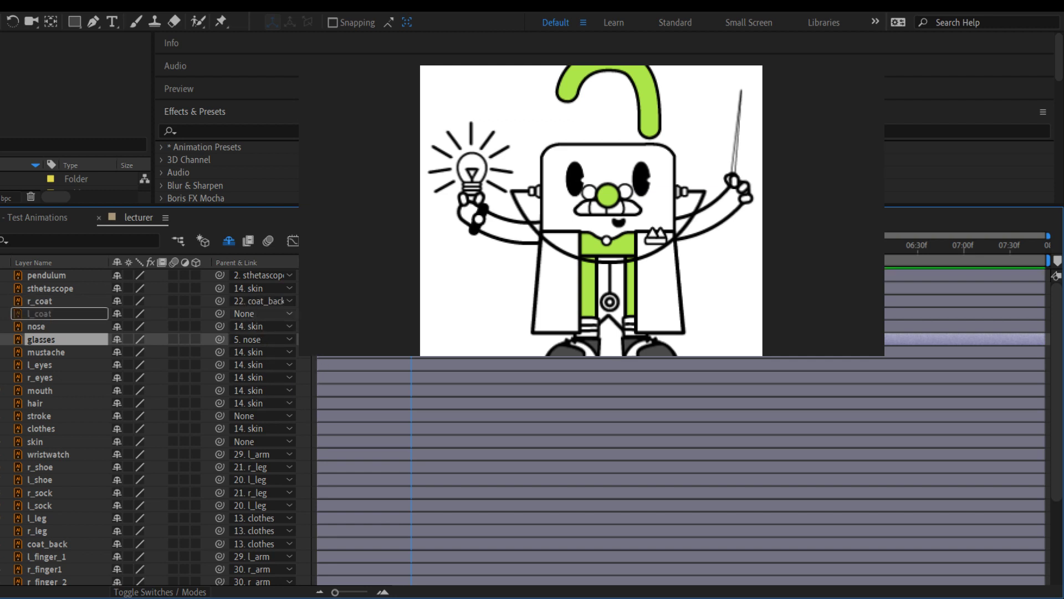
click(328, 414)
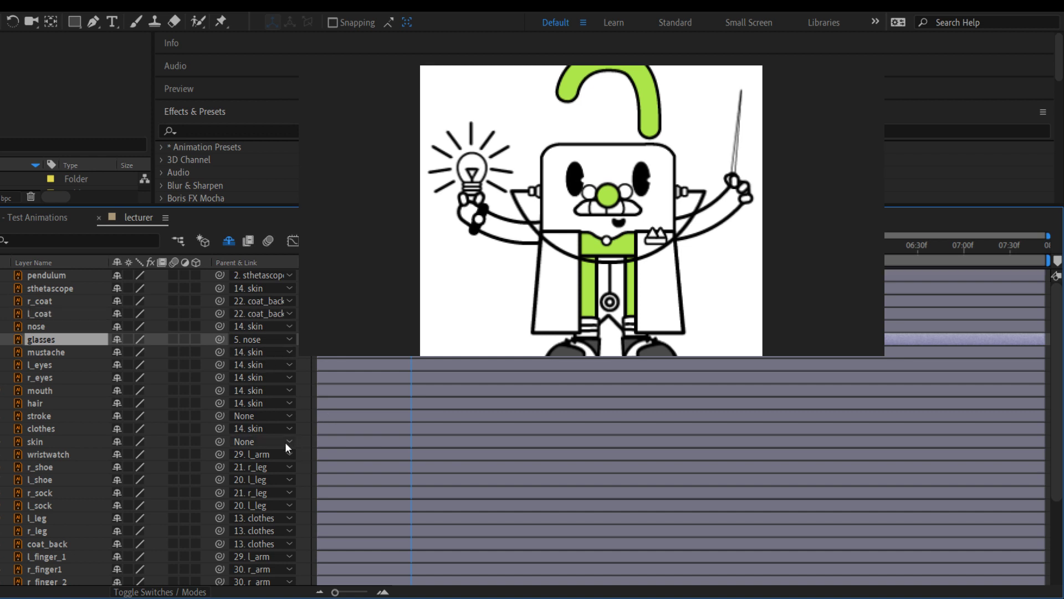
Parent the stroke and shadow layers to the skin layer
click(264, 417)
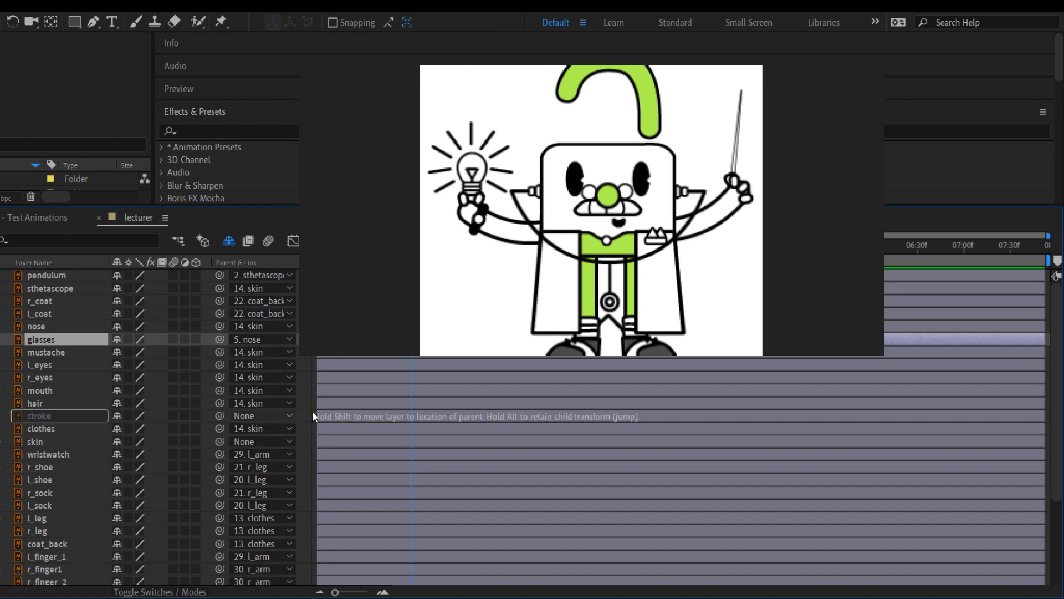
click(292, 440)
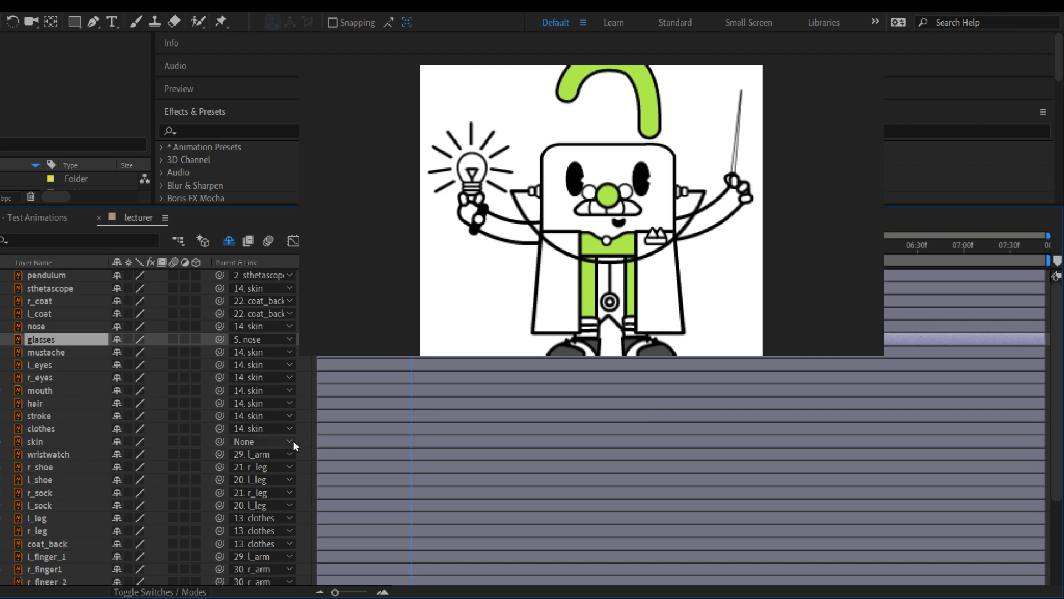
scroll(284, 504, down, 1)
scroll(285, 504, down, 2)
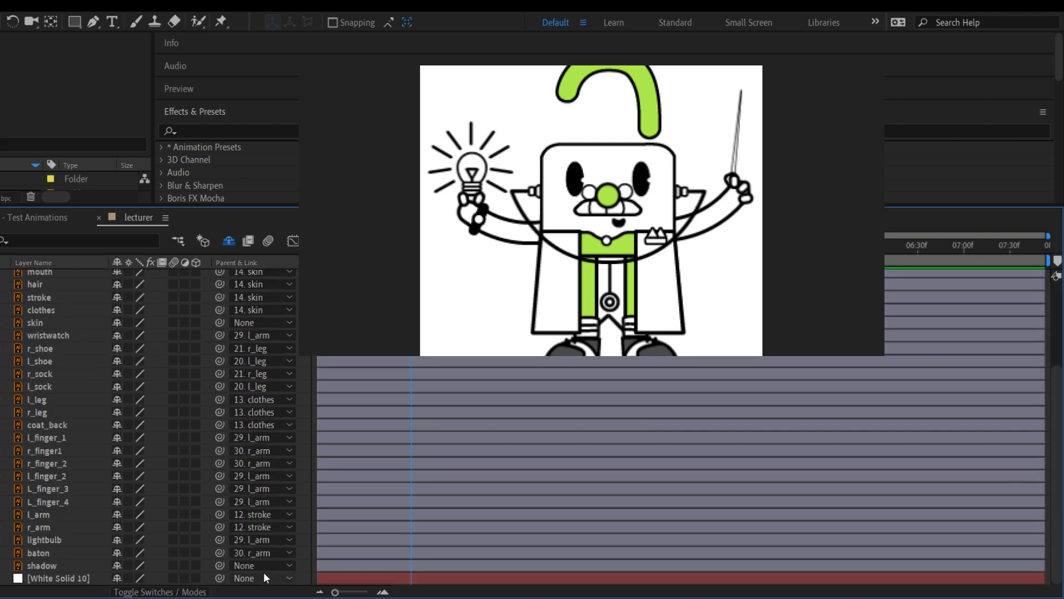
click(254, 566)
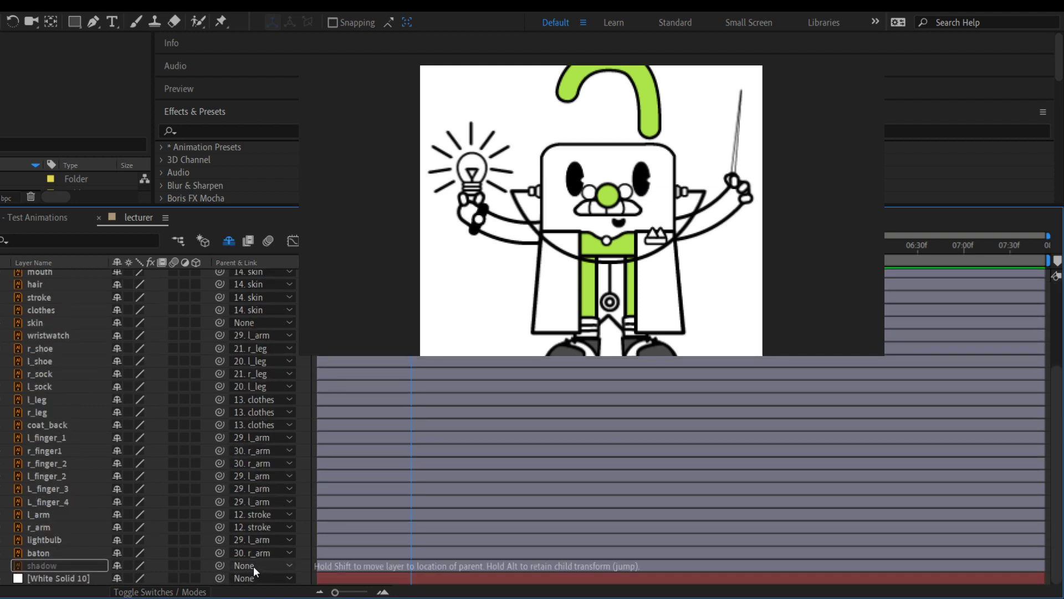
click(294, 260)
Hide the white solid background in the lecturer composition and return to the Test Animations composition to view the whole scene
scroll(587, 323, down, 2)
scroll(586, 321, up, 1)
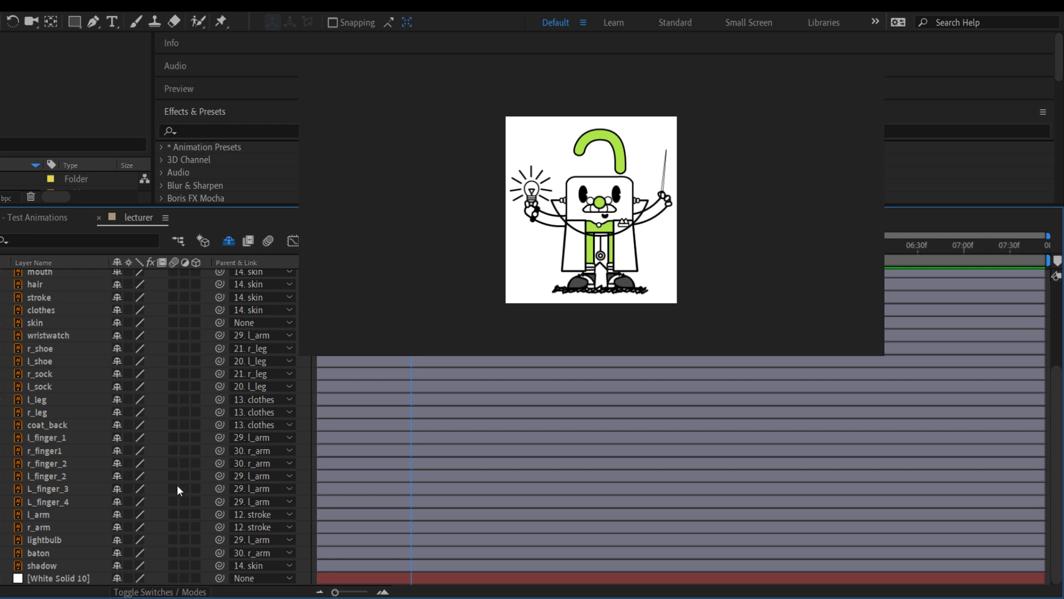
click(29, 219)
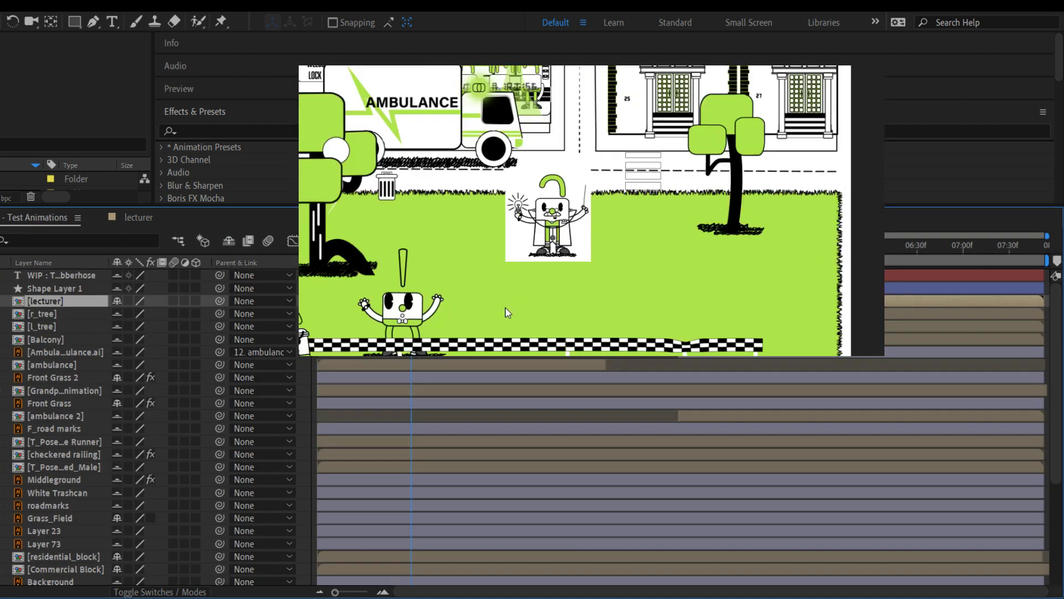
click(149, 218)
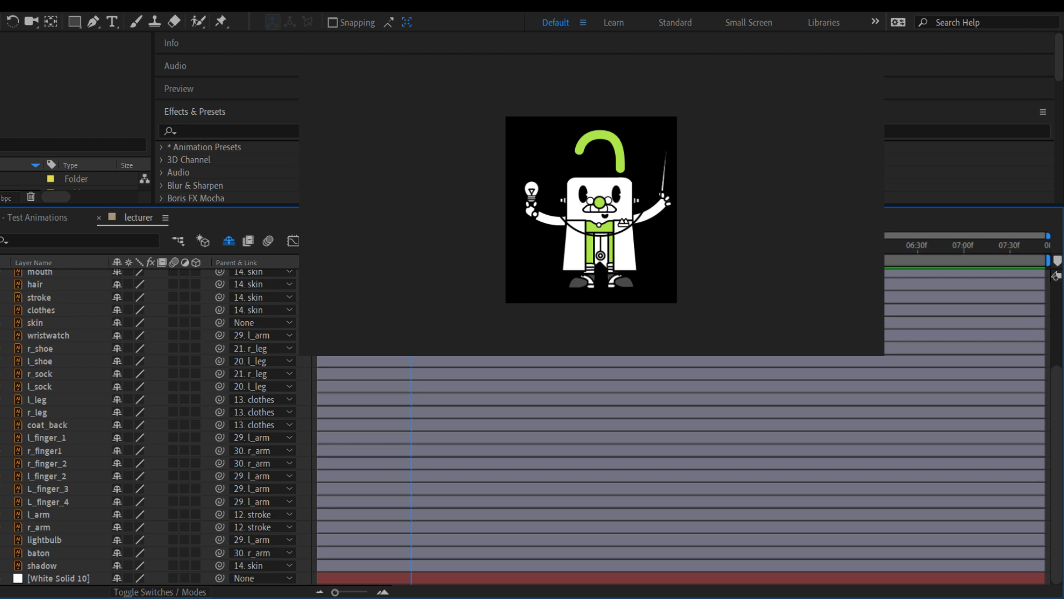
click(18, 218)
scroll(450, 298, down, 4)
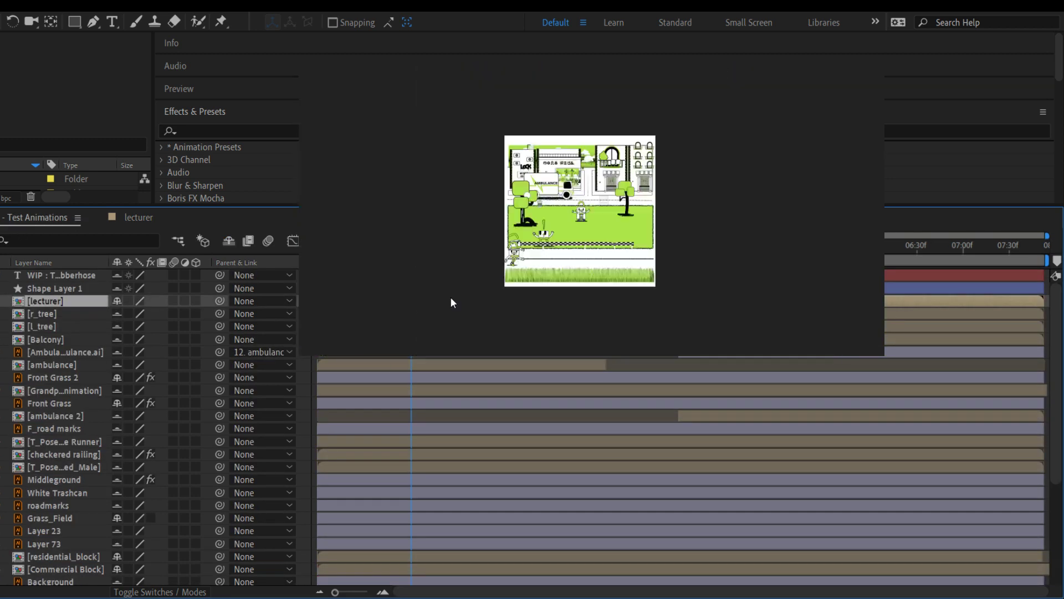
Examine the lecturer in the Test Animations scene at several points of the timeline, from the whole scene to a closer view
scroll(450, 298, up, 4)
scroll(479, 297, down, 4)
scroll(479, 297, up, 4)
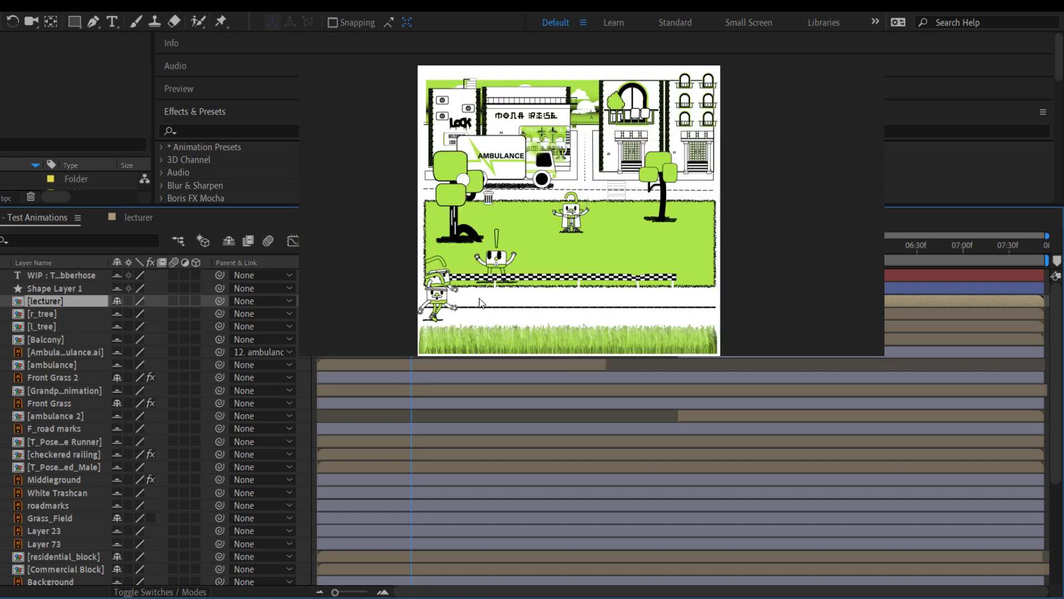
drag(502, 303, 521, 277)
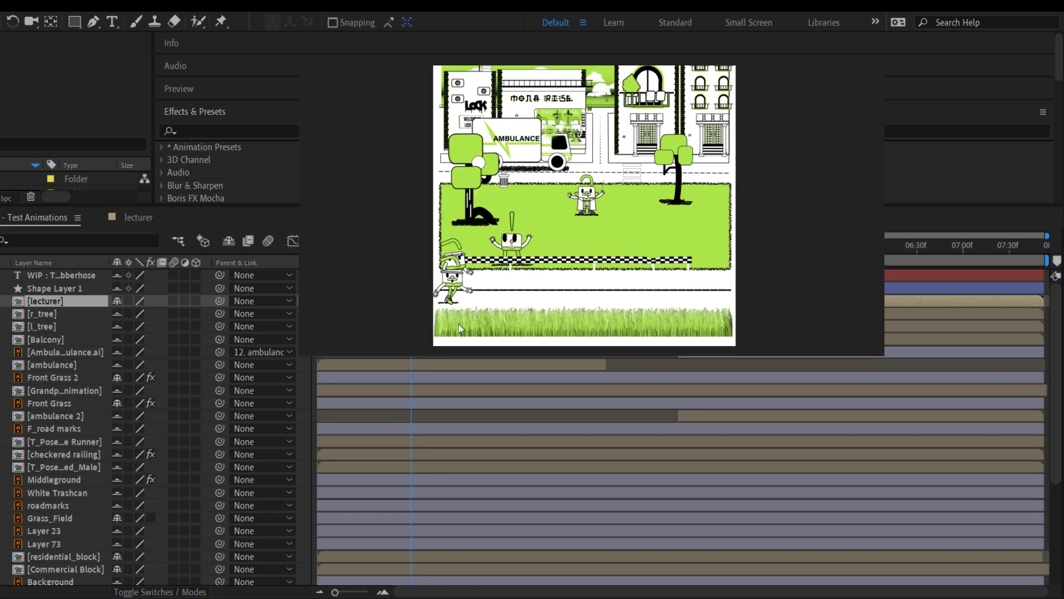
key(k)
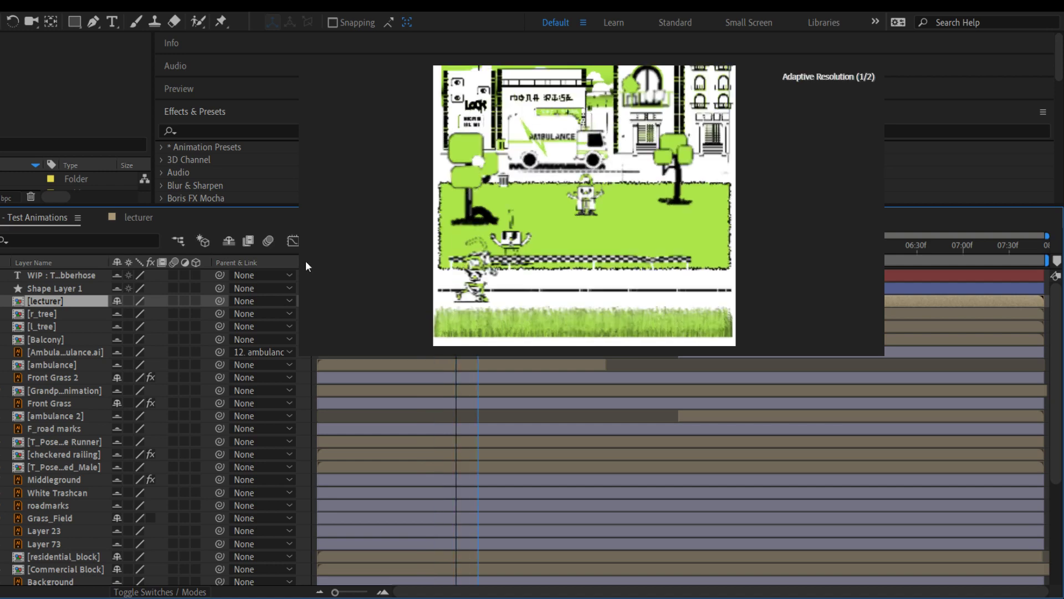
key(k)
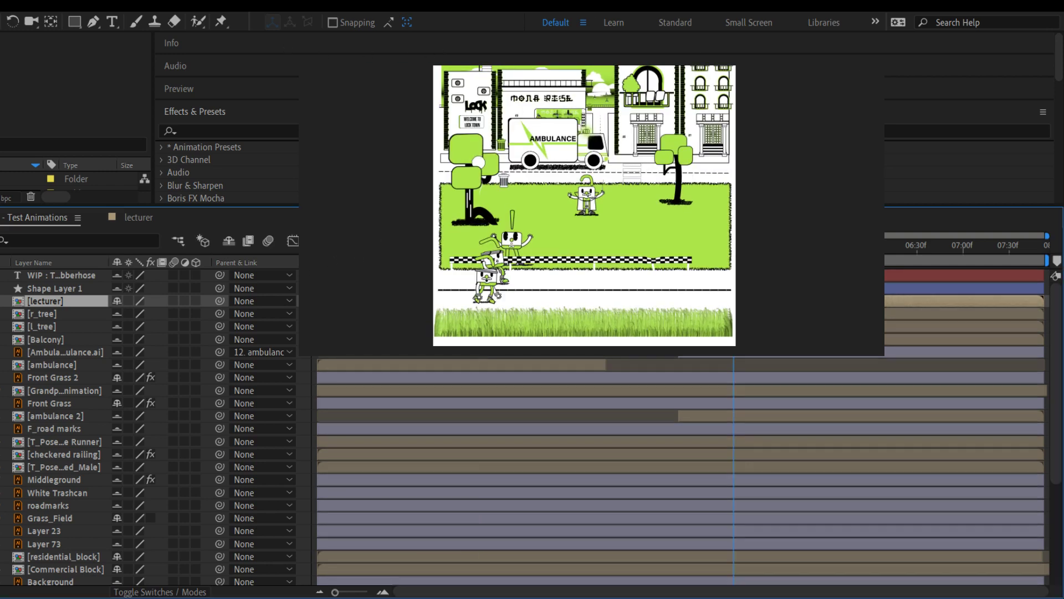
key(k)
key(k)
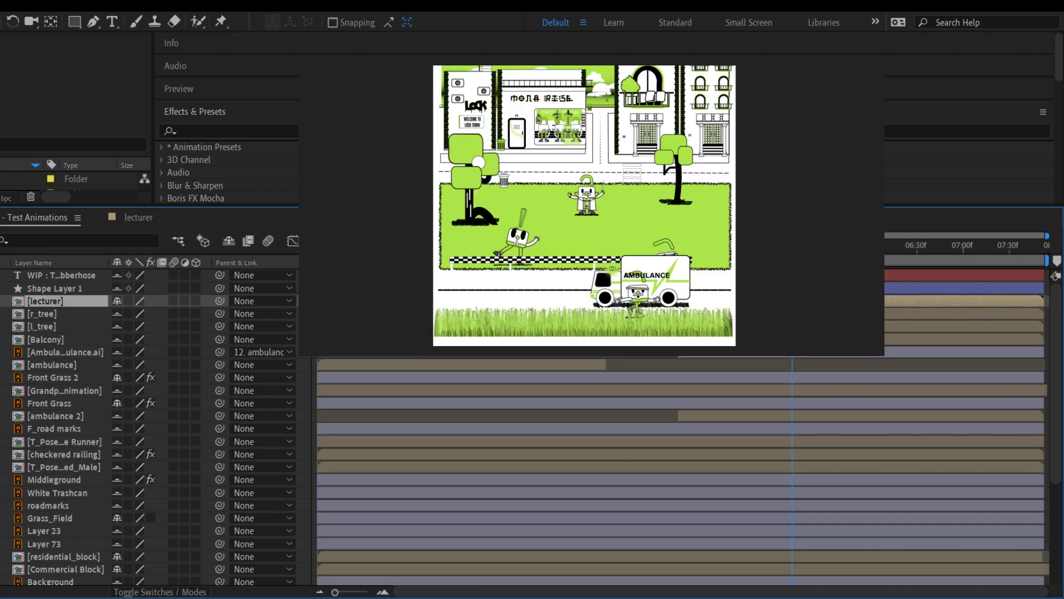
drag(909, 252, 928, 257)
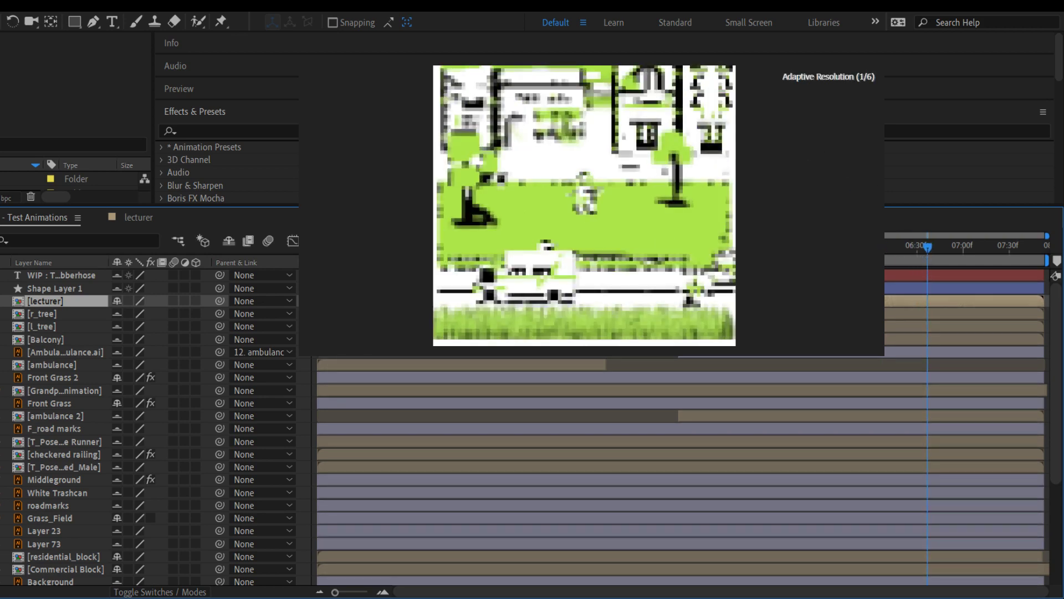
click(353, 51)
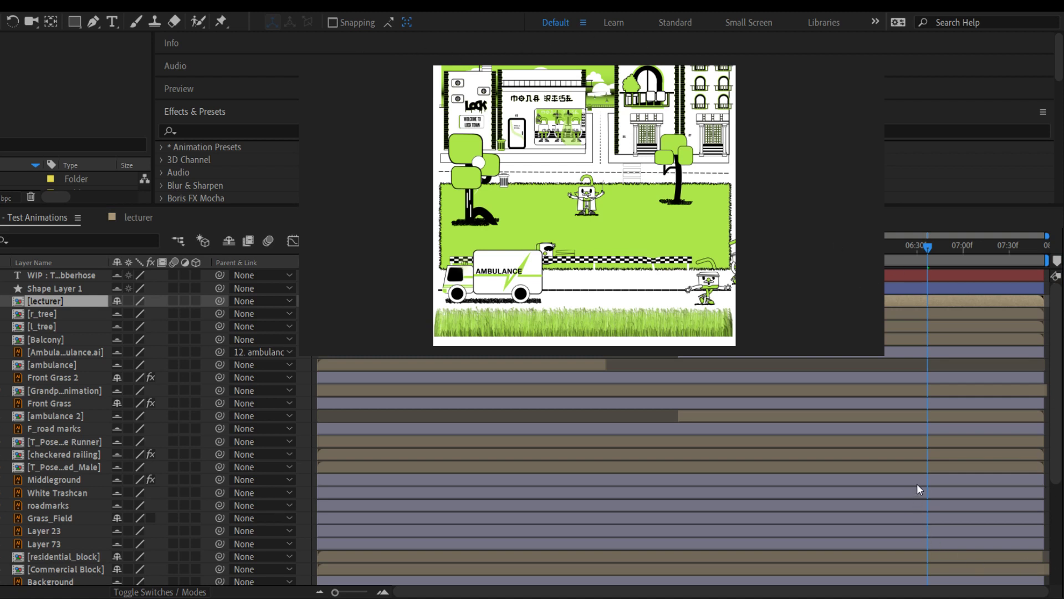
key(period)
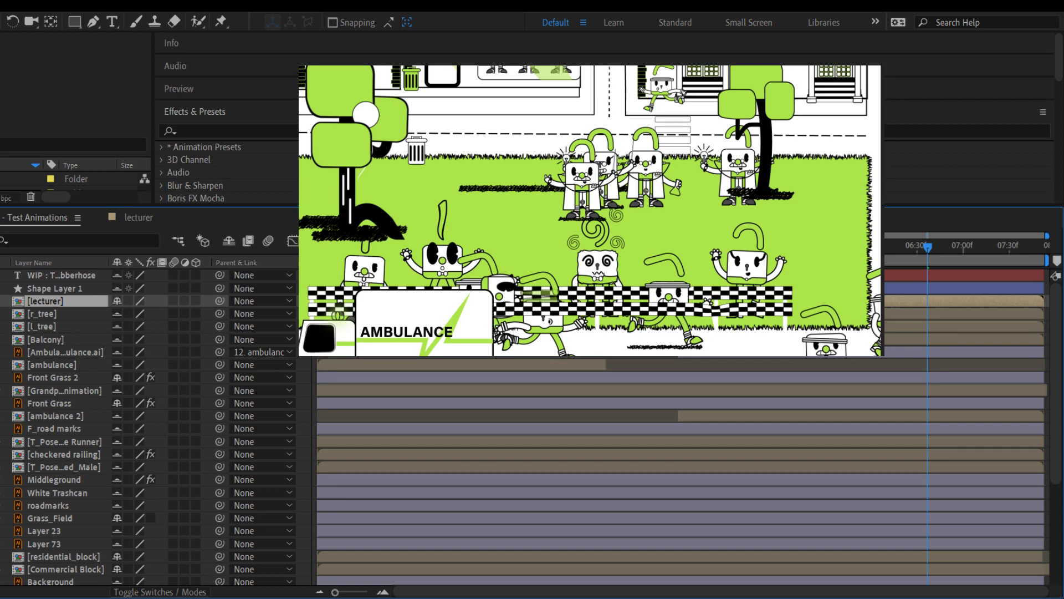
drag(1, 442, 1, 468)
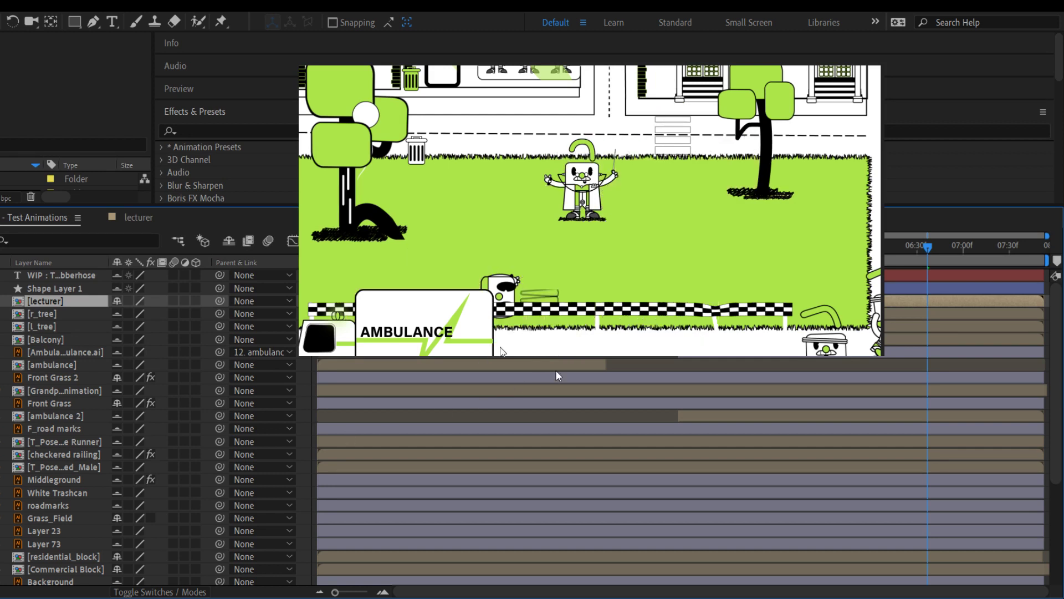
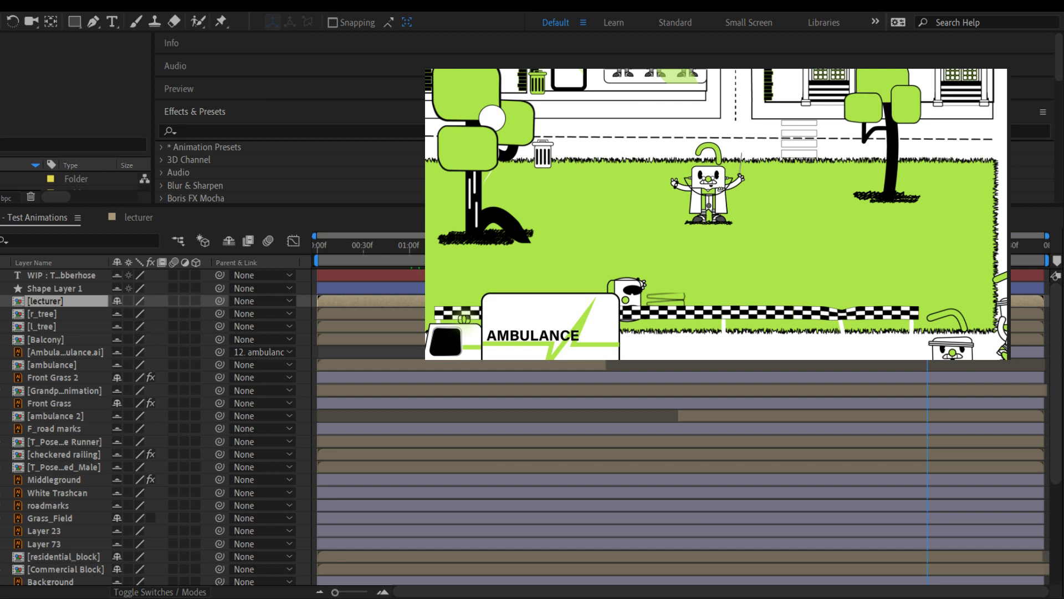
Open the lecturer composition and enlarge the timeline area to show more of its layers
drag(715, 205, 715, 328)
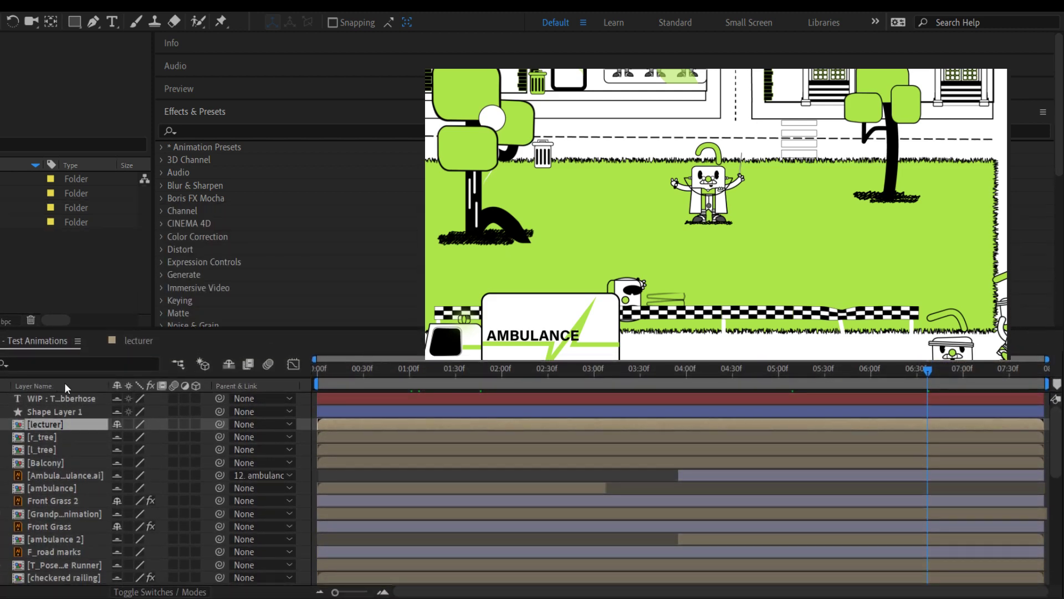
click(127, 341)
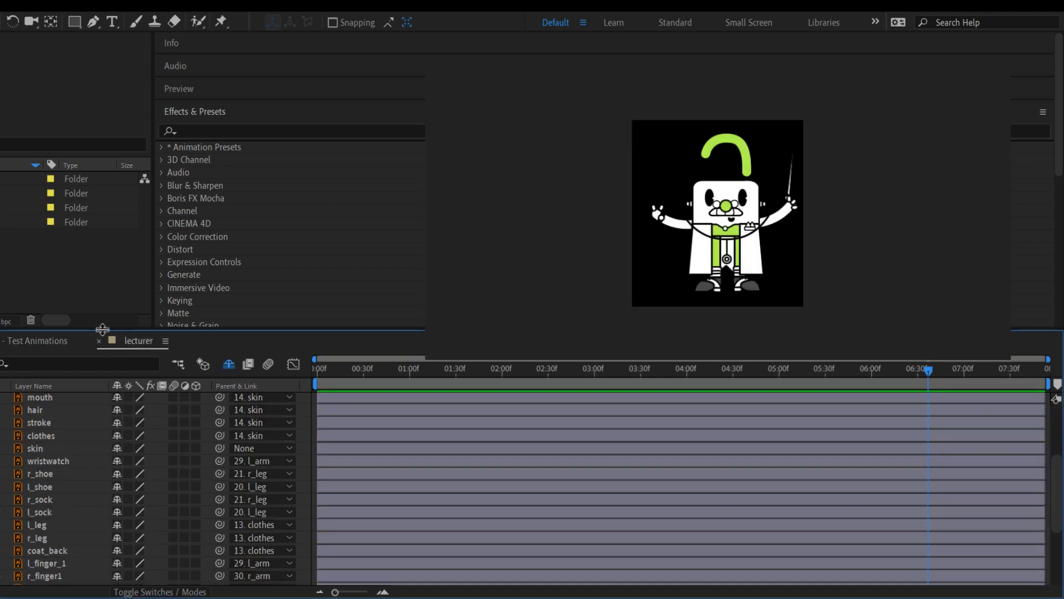
drag(103, 329, 105, 194)
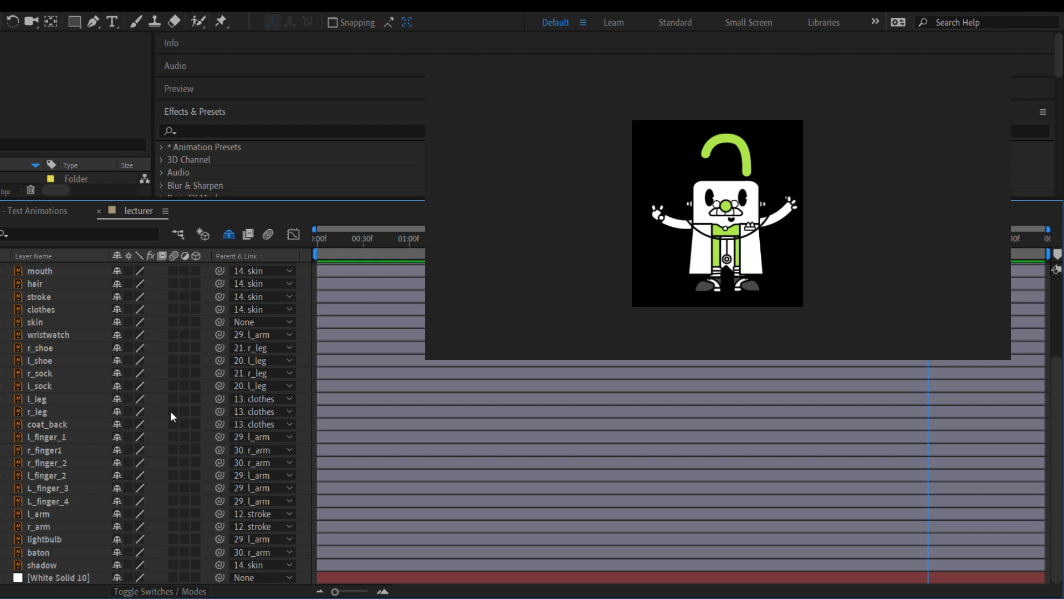
Return to the Test Animations composition and inspect the lecturer up close, including his shoes and ground shadow
click(15, 211)
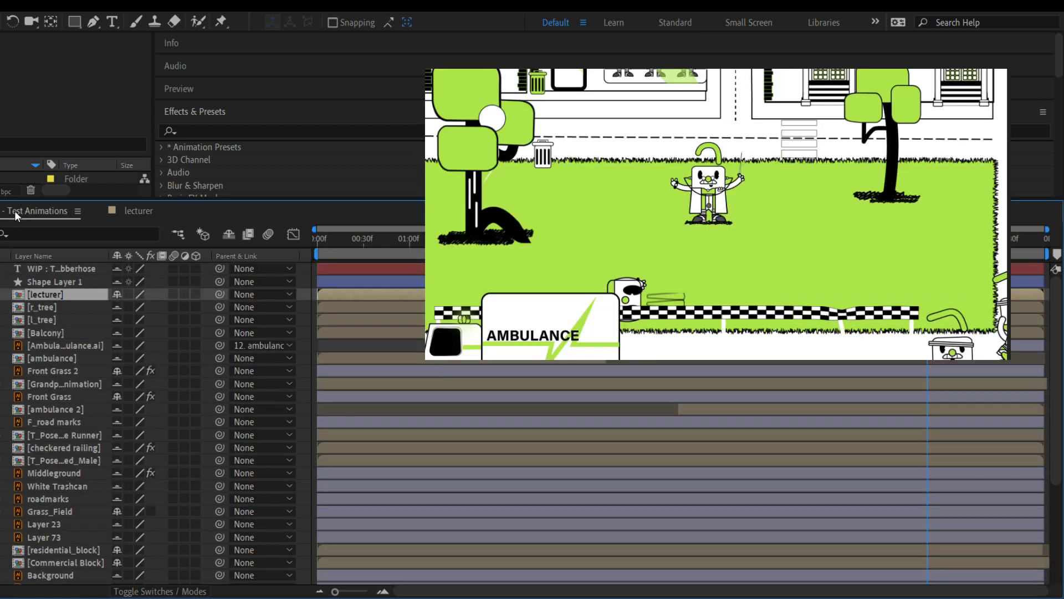
scroll(701, 228, up, 2)
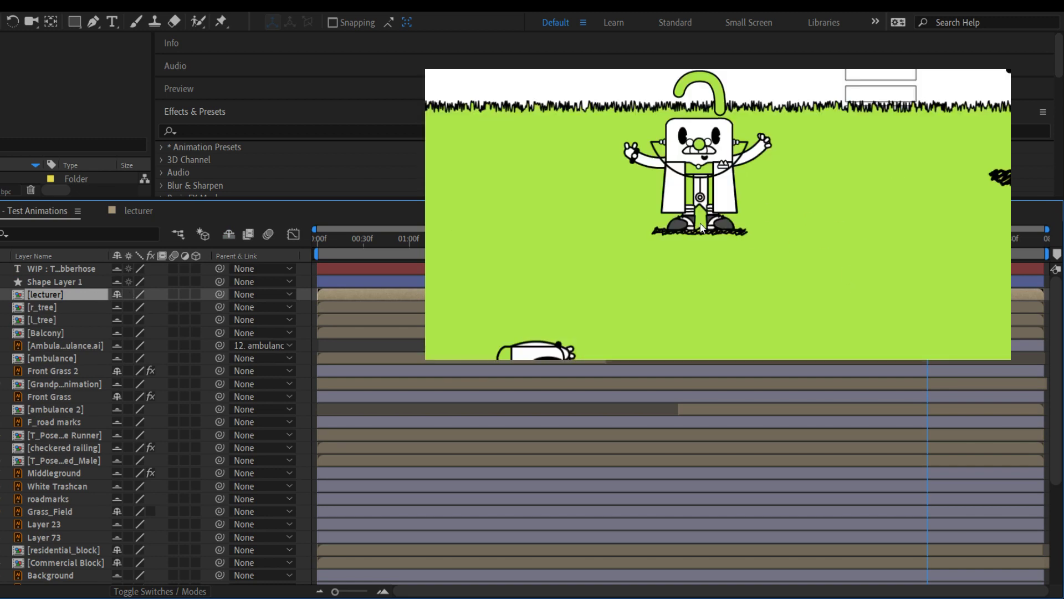
scroll(728, 275, down, 3)
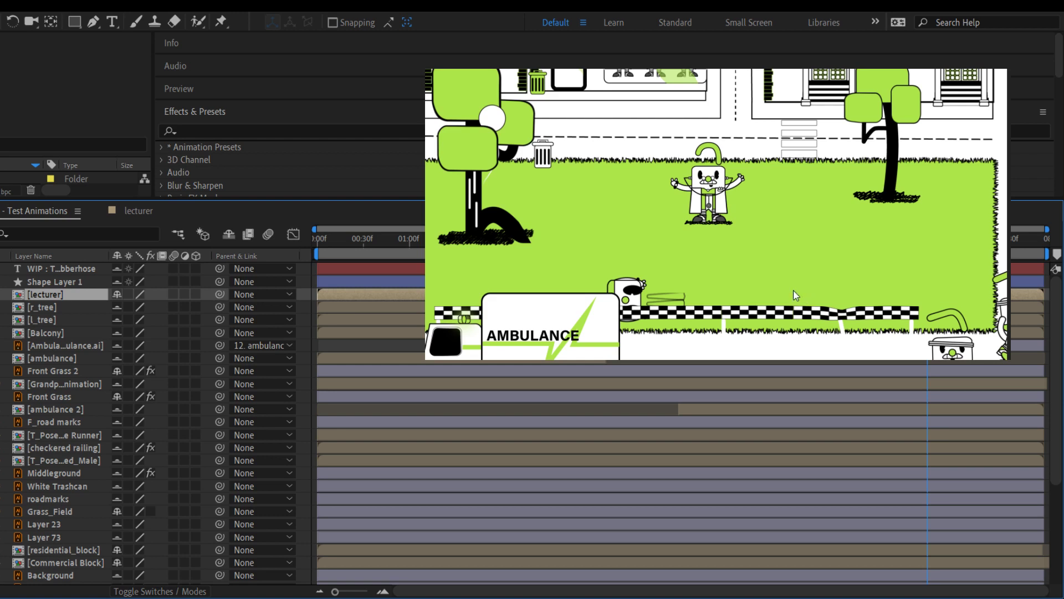
scroll(793, 290, down, 2)
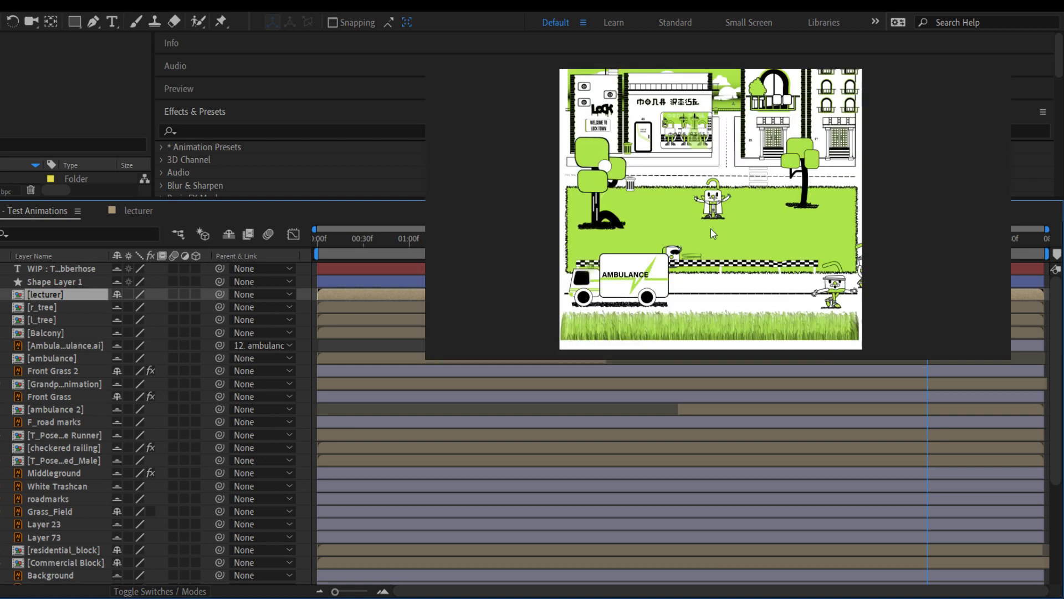
scroll(723, 220, up, 3)
scroll(727, 219, up, 3)
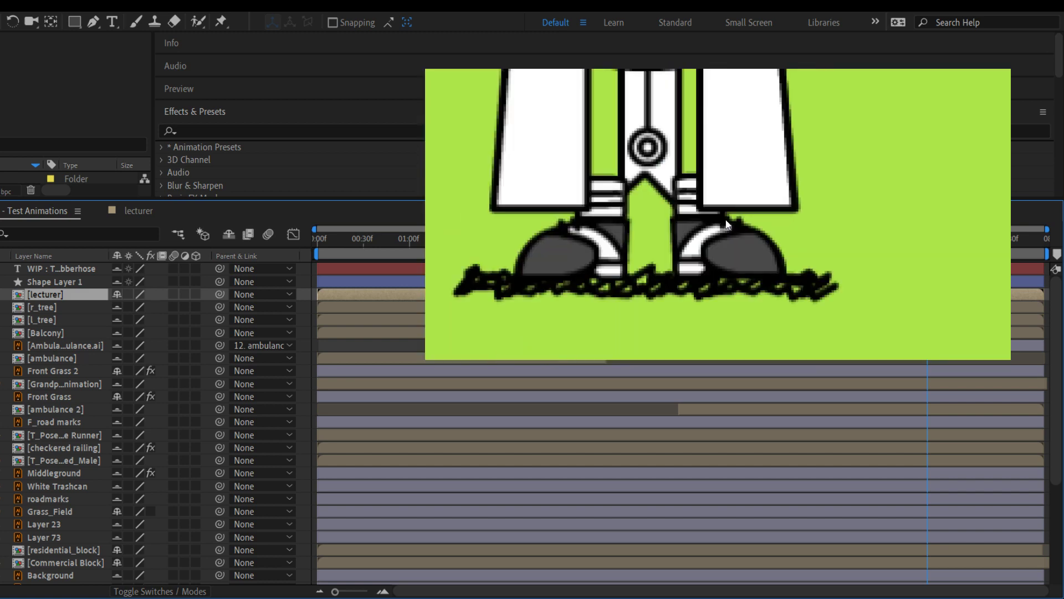
scroll(690, 236, down, 4)
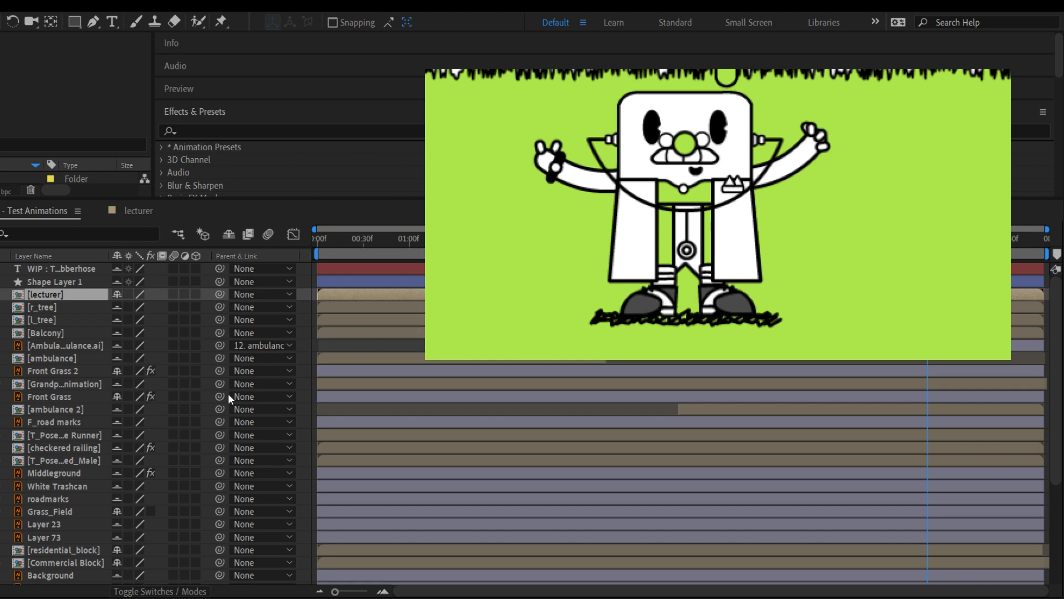
In the lecturer composition, reveal the position of the l_shoe and l_sock layers and set l_shoe's X position to 23.2
click(129, 215)
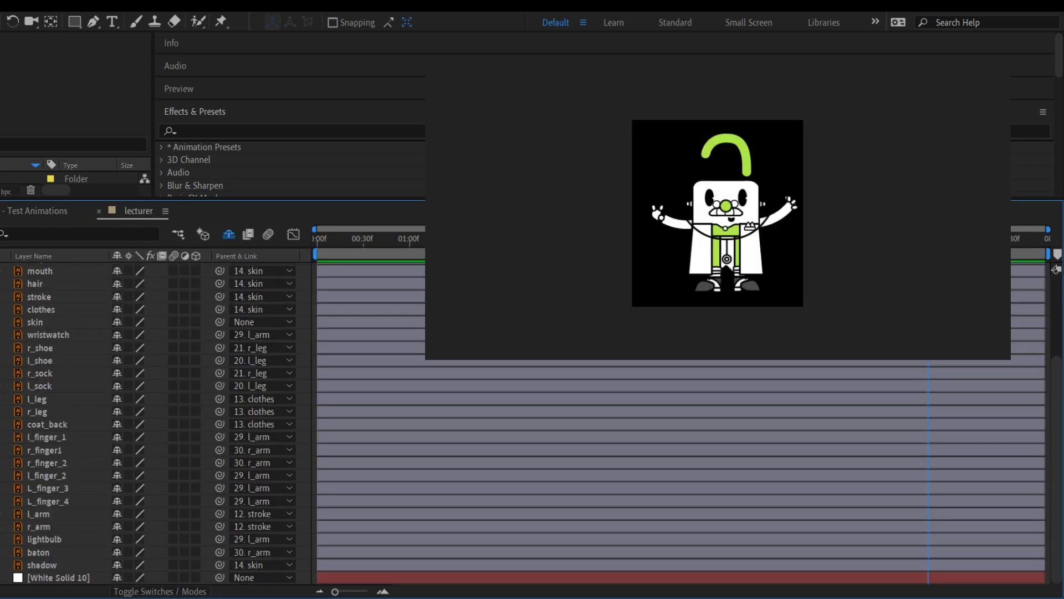
click(0, 361)
click(0, 361)
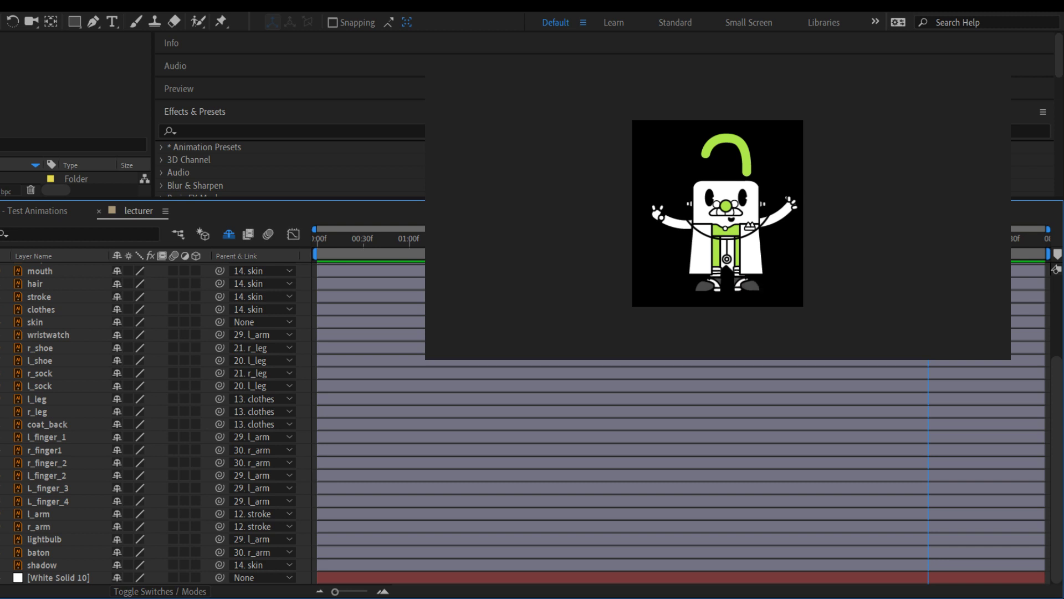
click(42, 361)
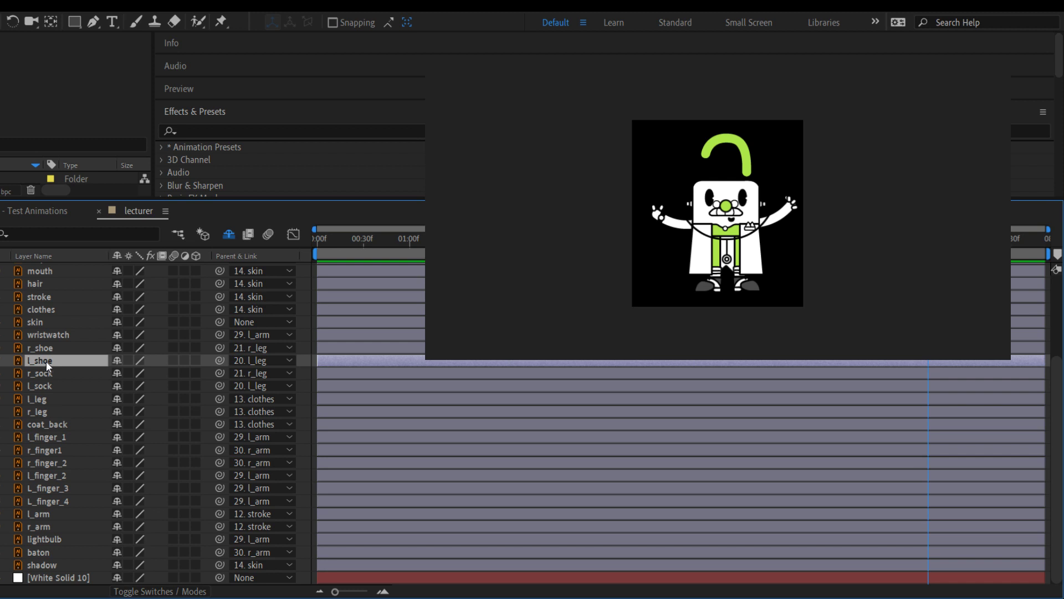
ctrl+click(41, 388)
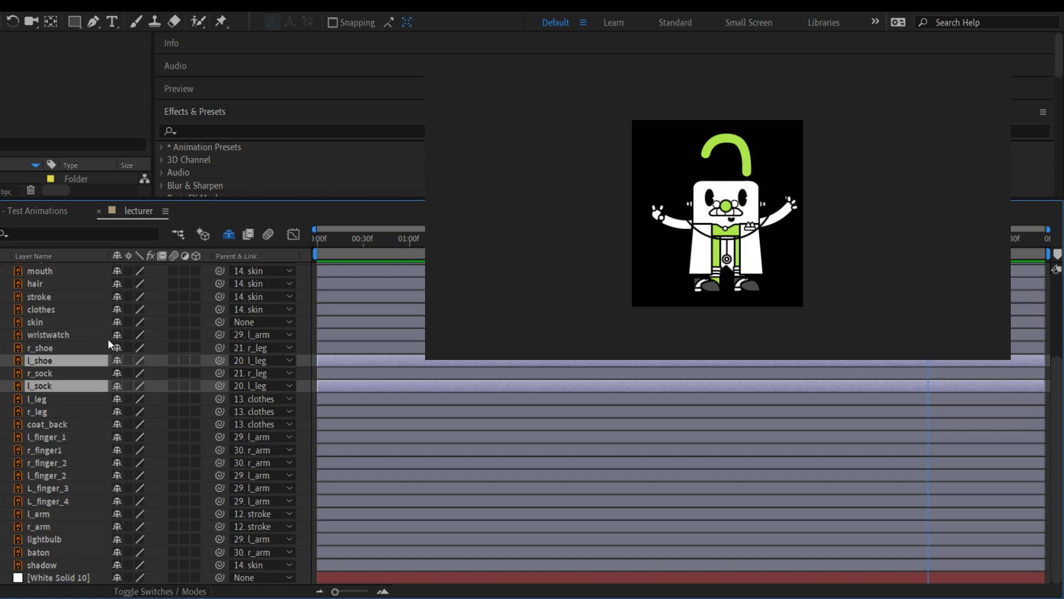
key(p)
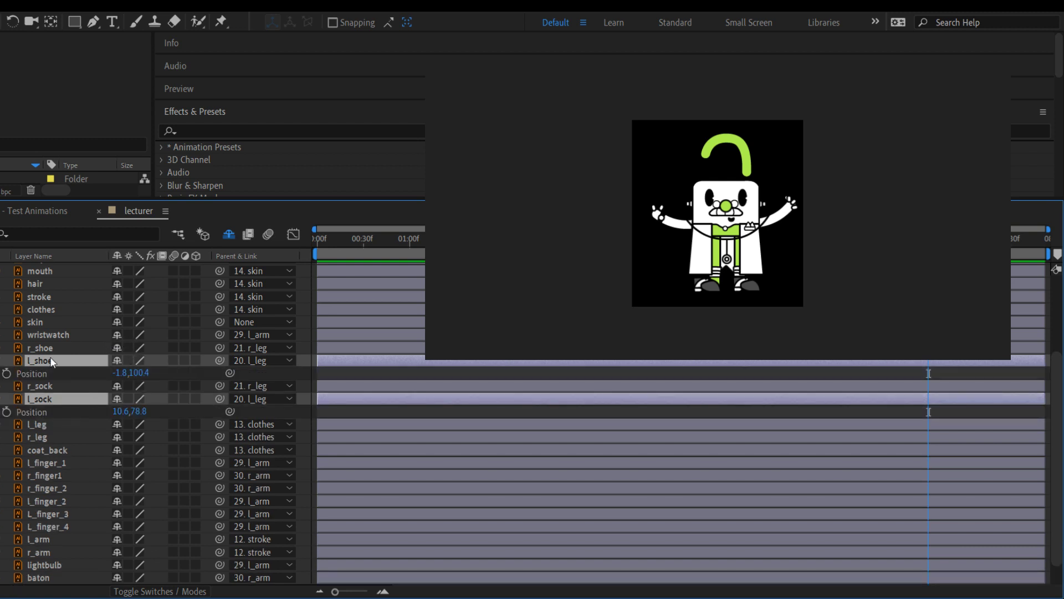
click(77, 374)
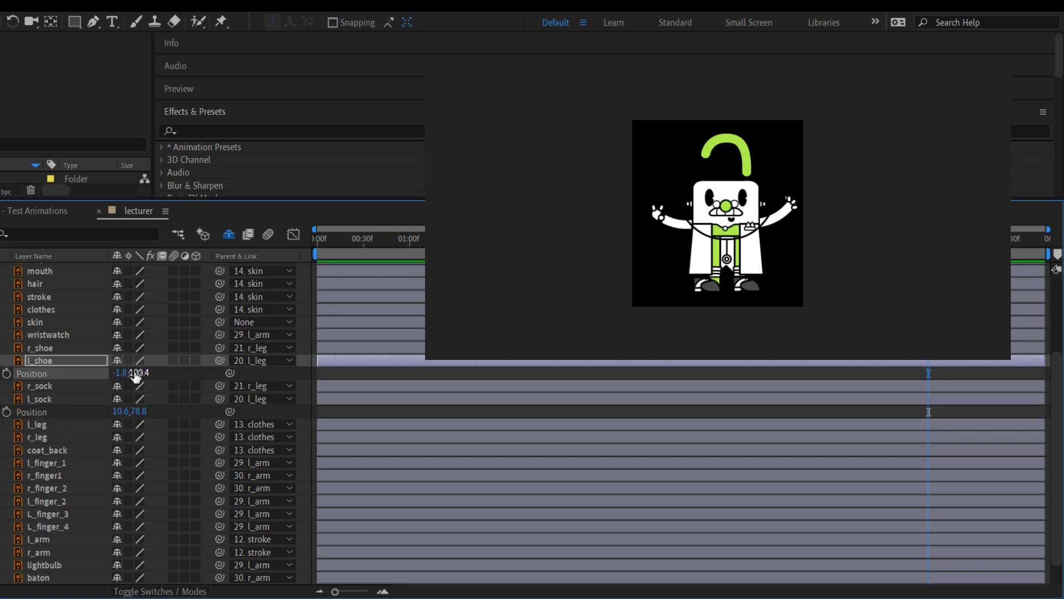
mouse_move(140, 378)
mouse_down()
mouse_move(132, 374)
mouse_move(141, 374)
mouse_up()
key(period)
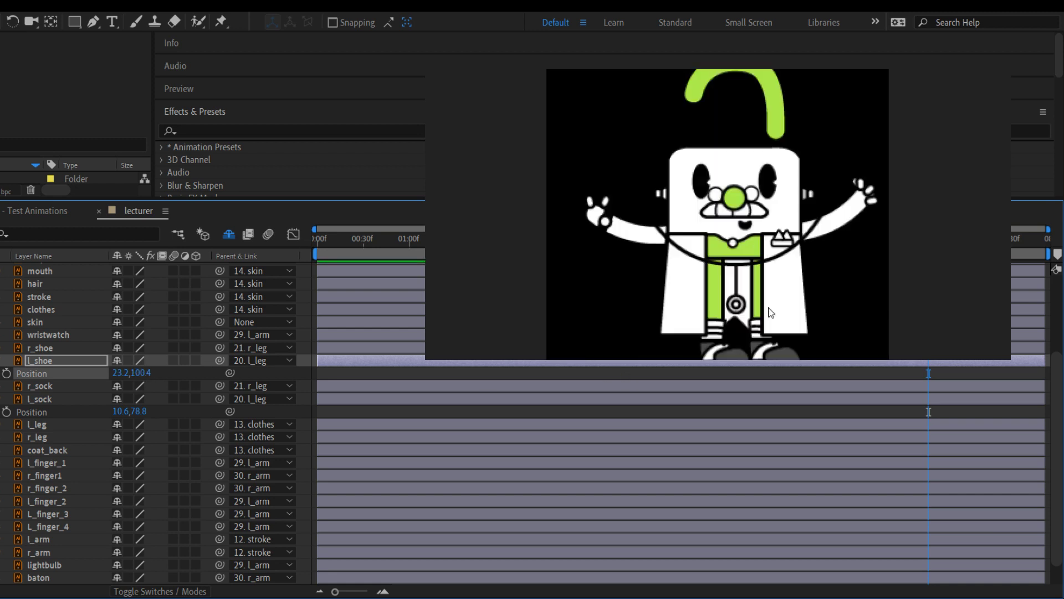
drag(752, 307, 730, 270)
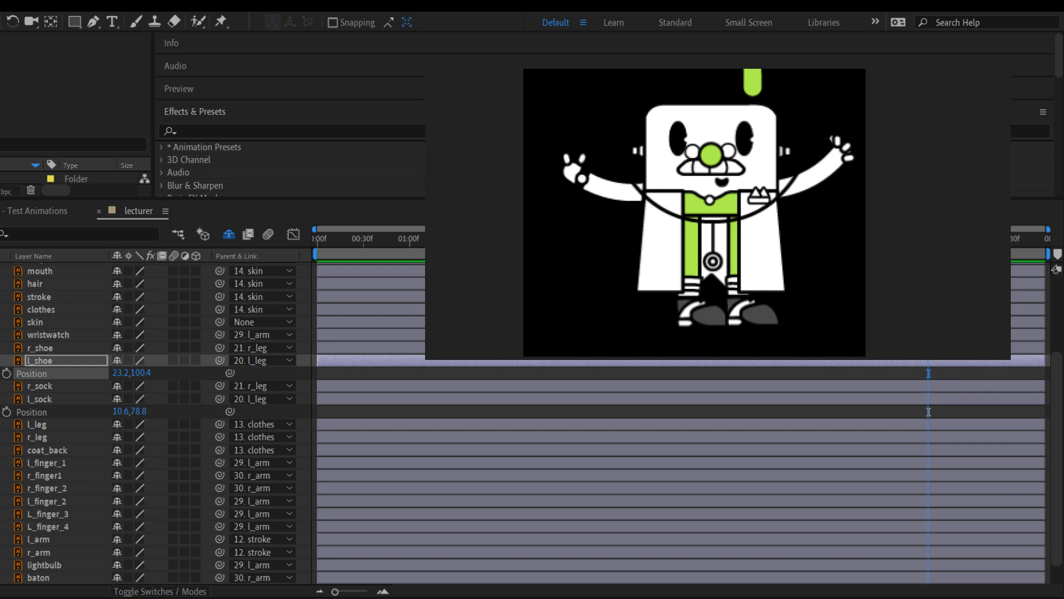
Shift the mouth layer slightly to the left under the moustache and collapse the l_shoe and l_sock position properties
click(56, 271)
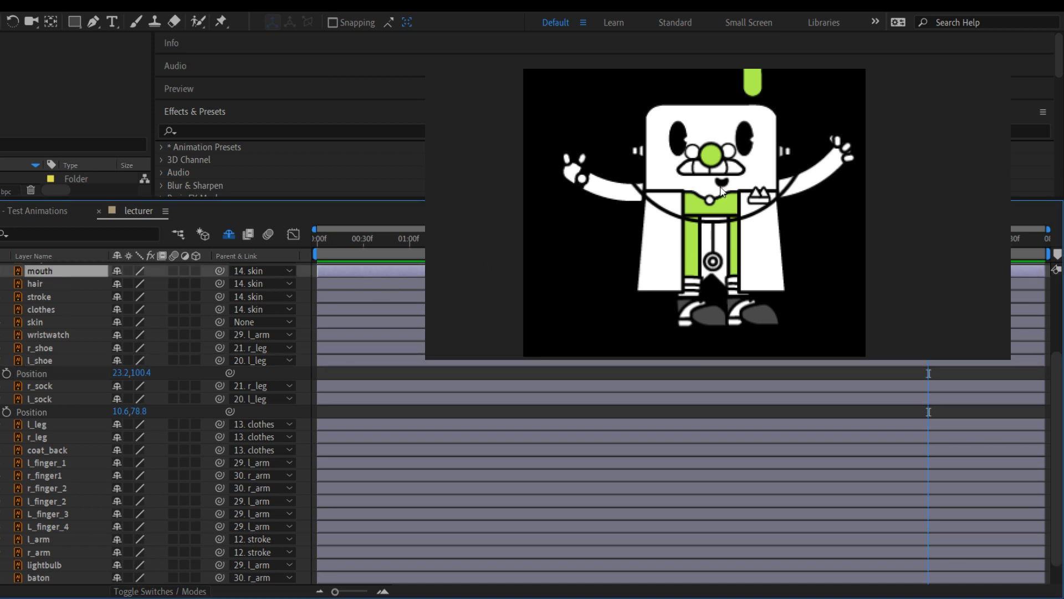
drag(722, 183, 700, 186)
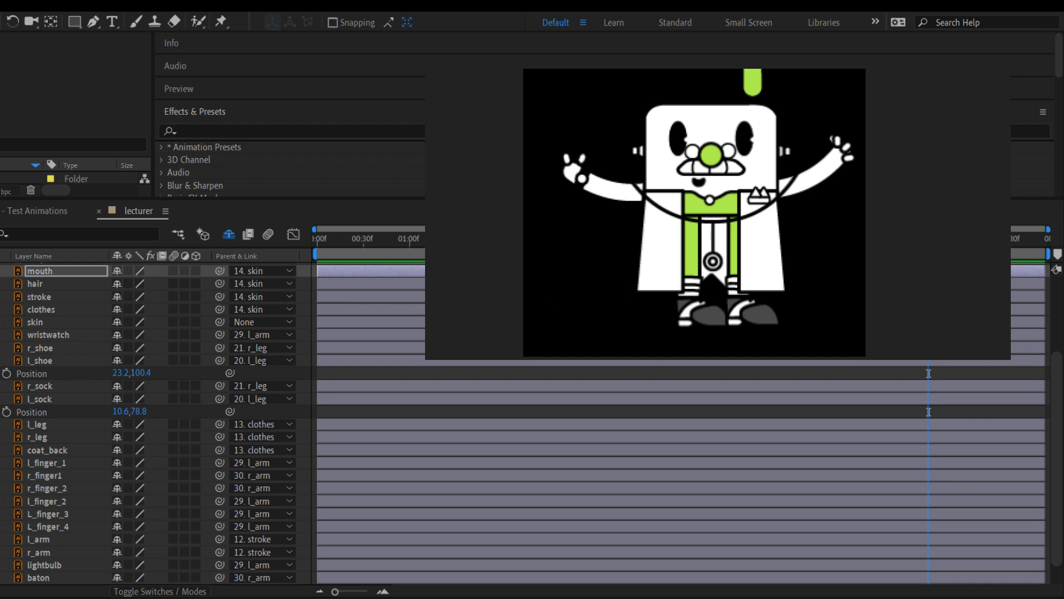
click(6, 373)
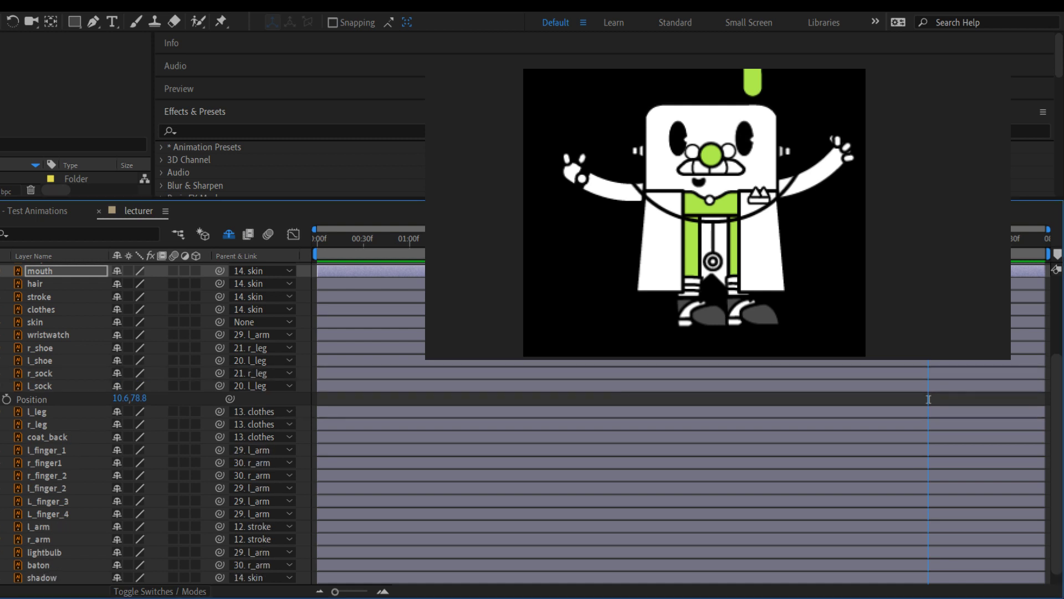
click(7, 399)
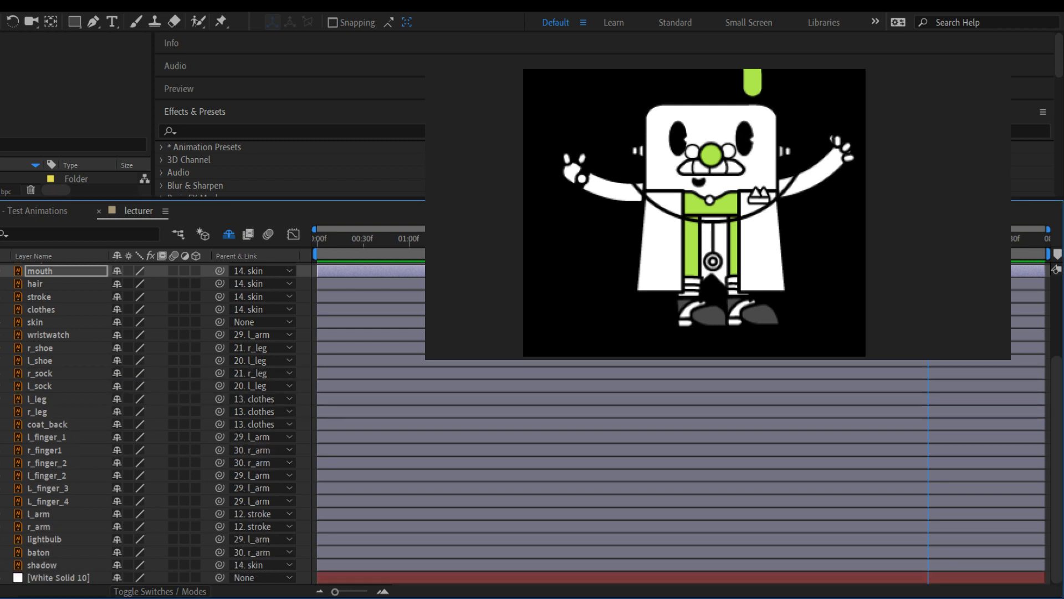
Try rotating the r_arm layer to 36°, and undo the rotation
click(43, 526)
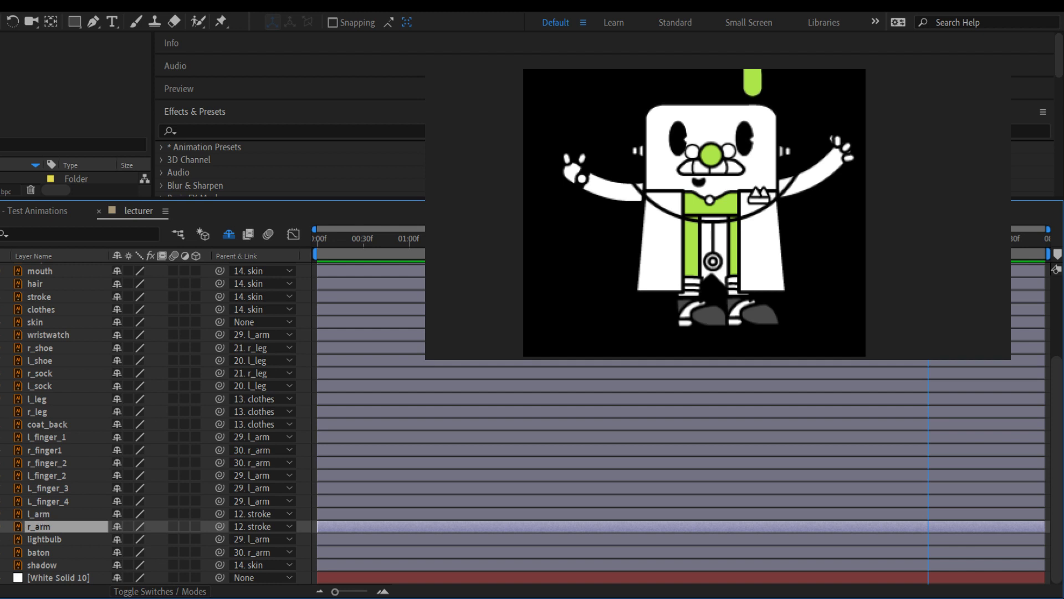
key(r)
drag(124, 538, 165, 539)
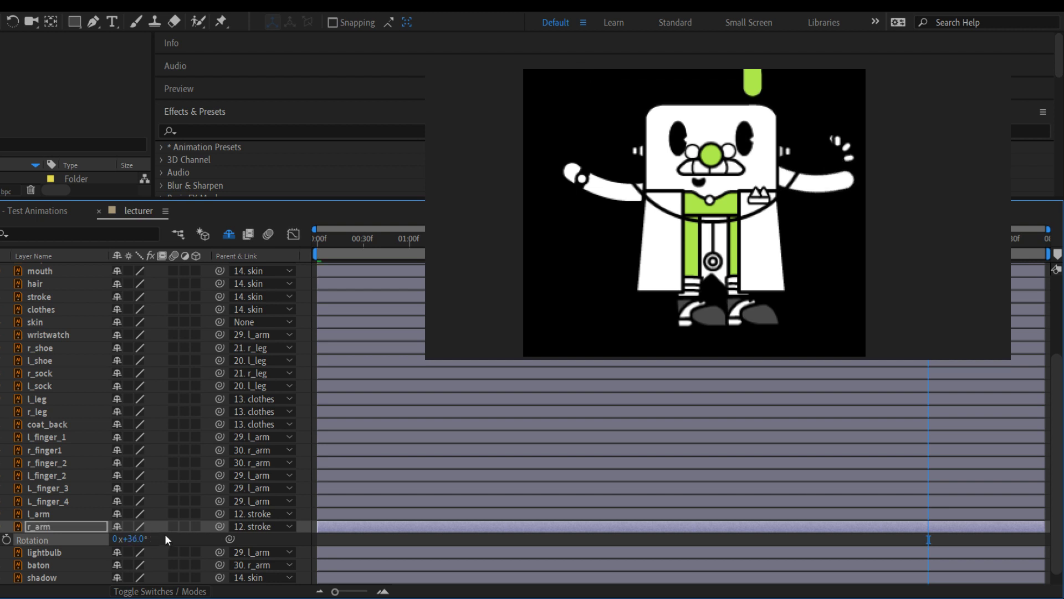
key(ctrl+z)
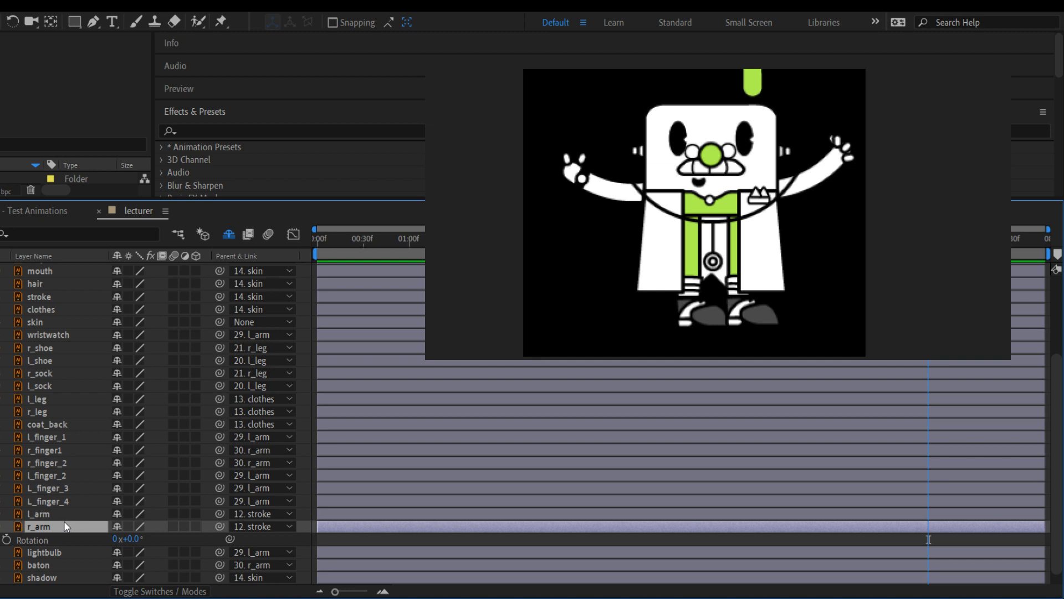
Parent the r_finger1 and r_finger_2 layers to the l_arm layer
click(61, 463)
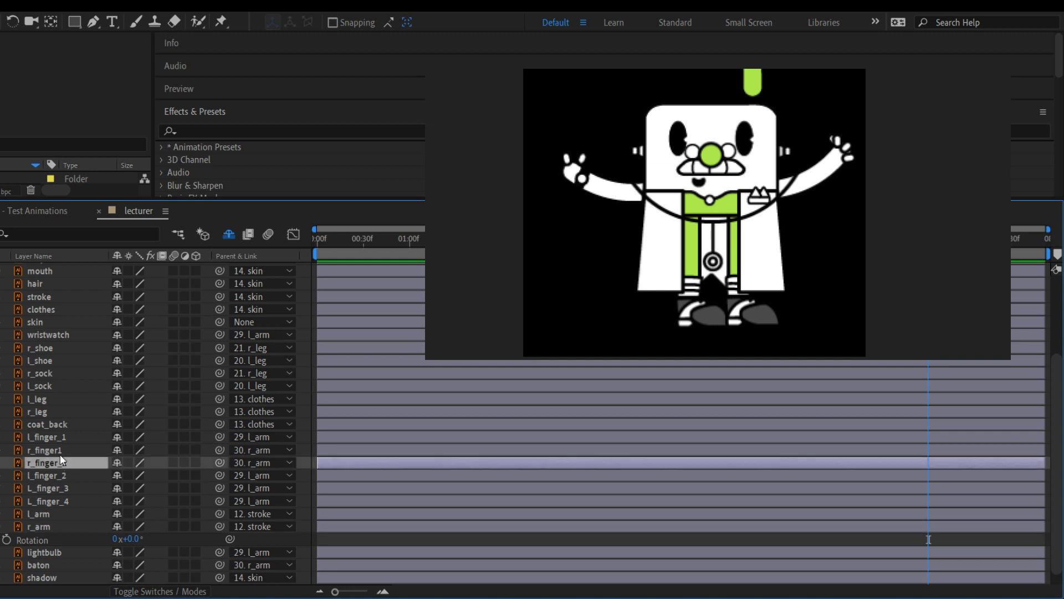
shift+click(60, 450)
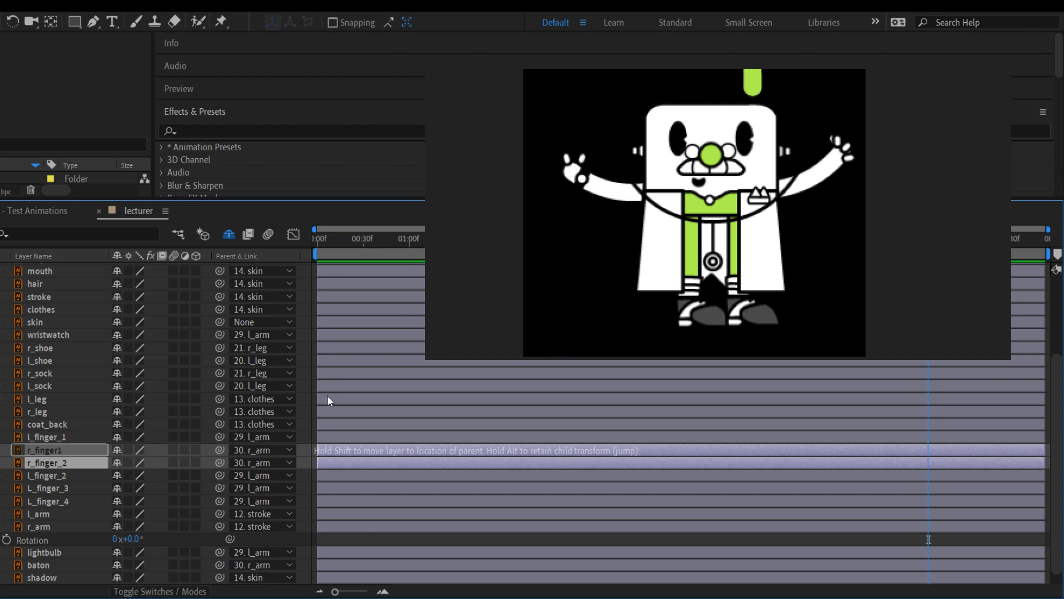
drag(319, 504, 318, 516)
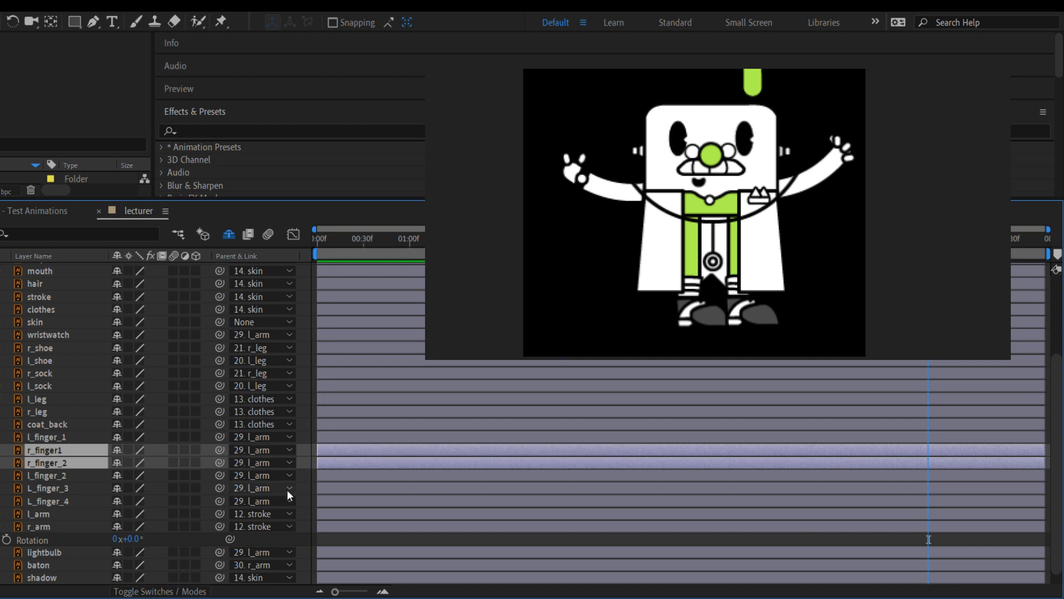
Parent the l_finger_1, l_finger_2, L_finger_3 and L_finger_4 layers to the r_arm layer
click(79, 477)
shift+click(78, 500)
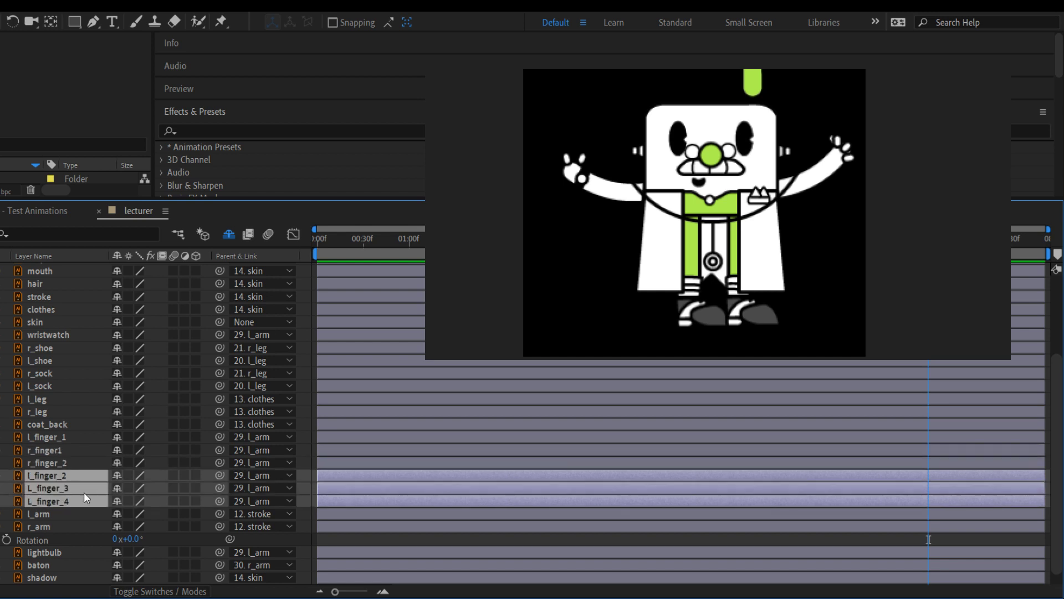
drag(78, 438, 290, 433)
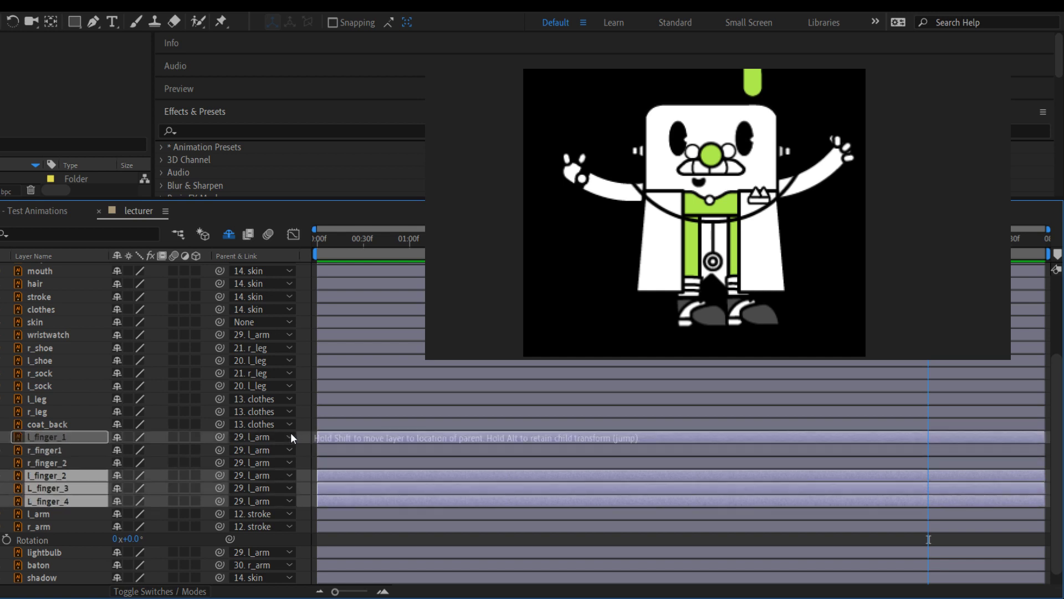
drag(344, 393, 313, 456)
drag(311, 524, 311, 524)
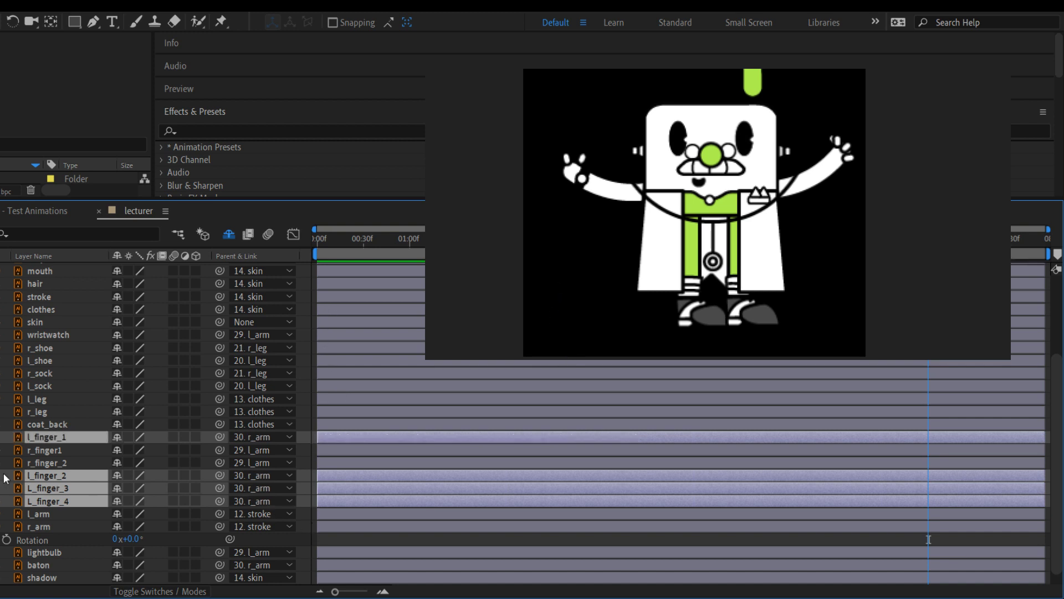
Try rotating the r_arm layer to test its fingers, undo the rotation, and collapse the rotation property
click(66, 526)
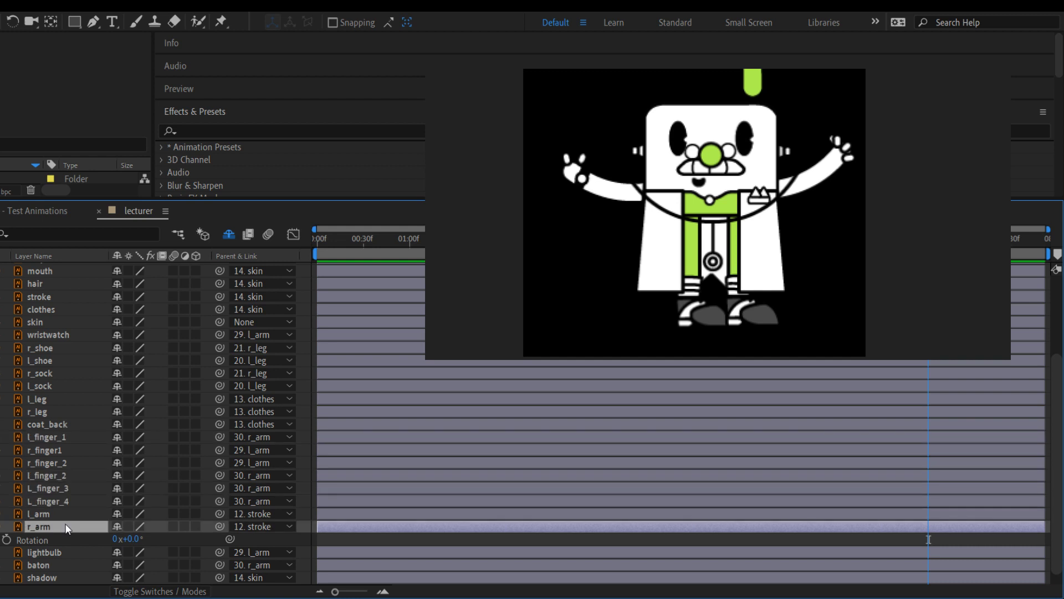
key(r)
key(r)
drag(129, 538, 183, 525)
key(ctrl+z)
scroll(785, 223, down, 4)
scroll(785, 224, up, 2)
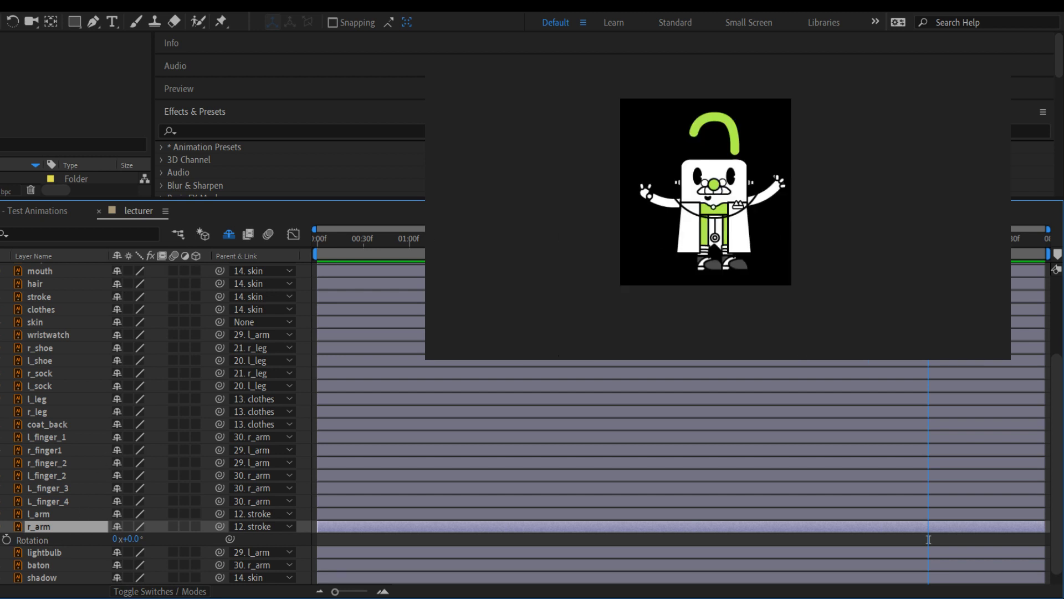
key(r)
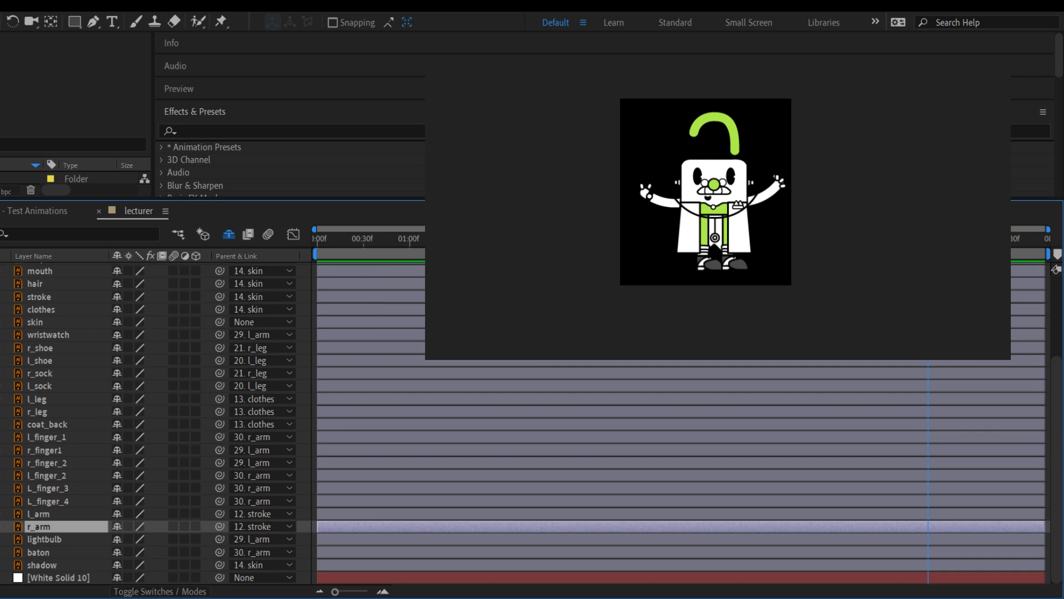
Open the pendulum layer and move its centered anchor point up to the top end of the cord
click(46, 270)
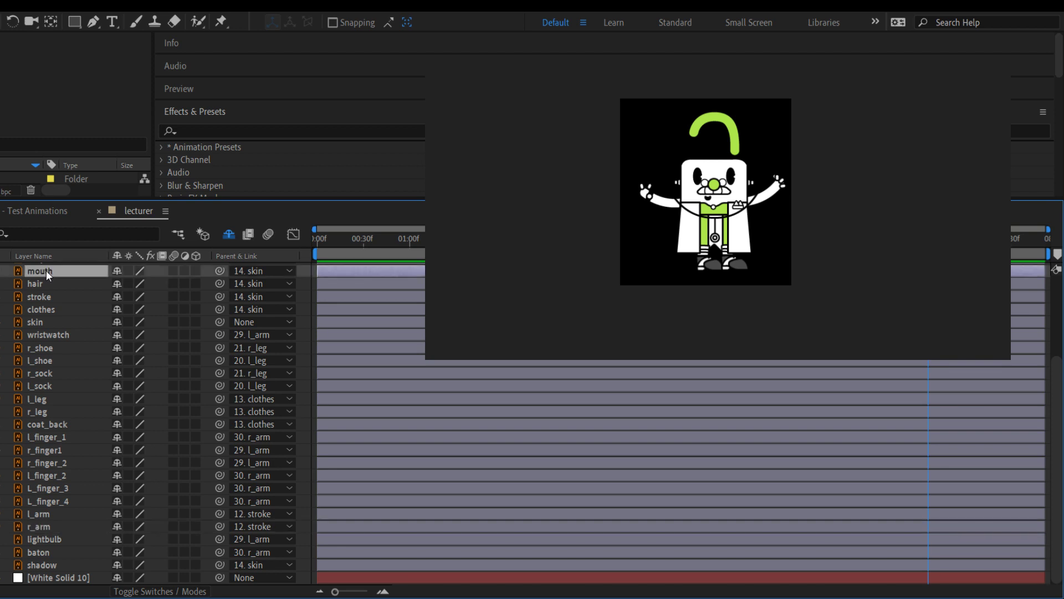
scroll(61, 312, up, 3)
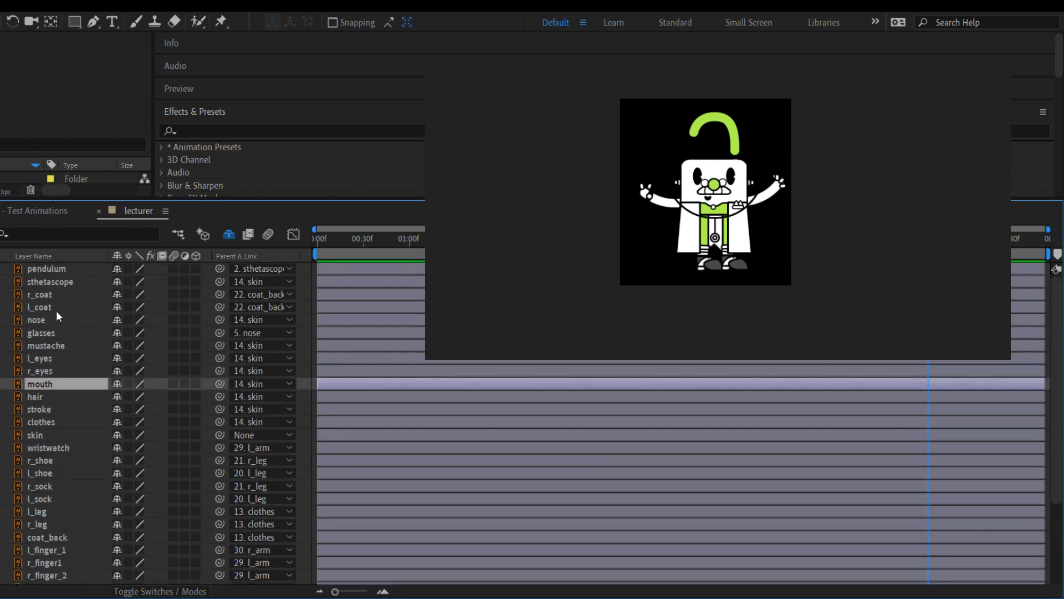
double_click(55, 268)
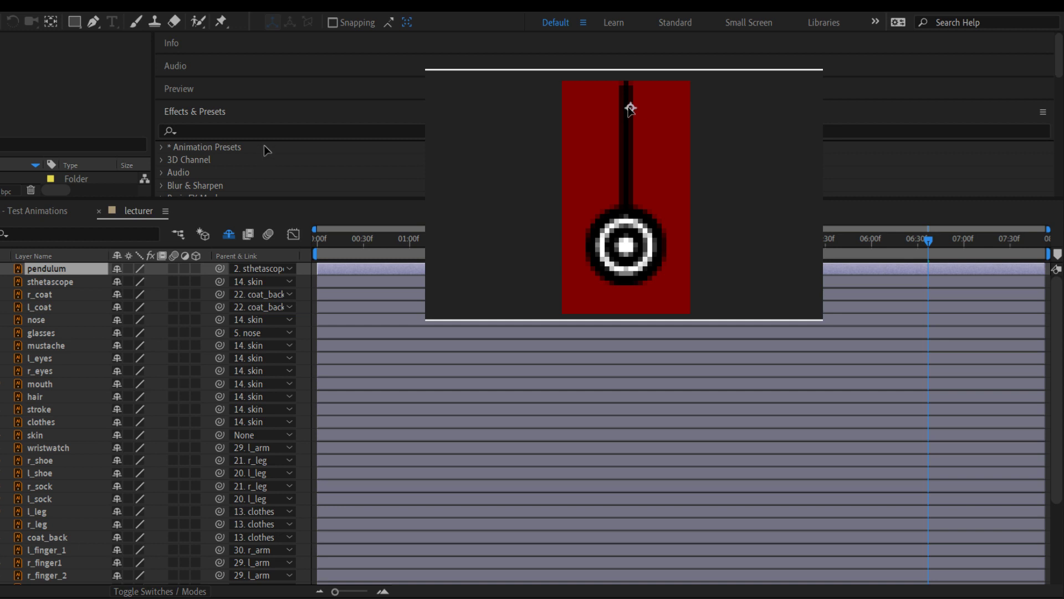
key(ctrl+alt+Home)
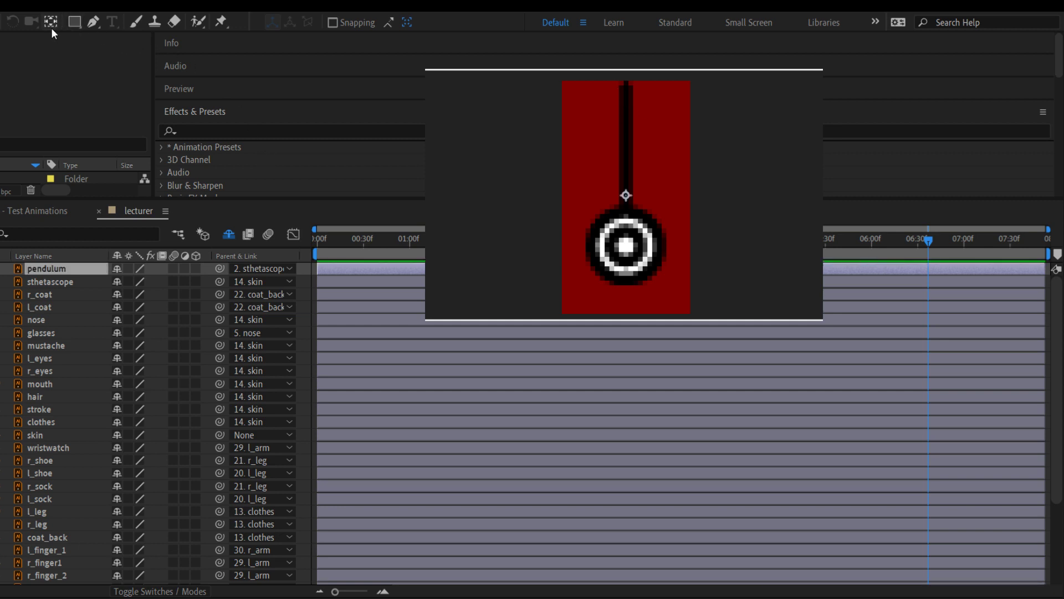
click(50, 22)
drag(625, 195, 625, 87)
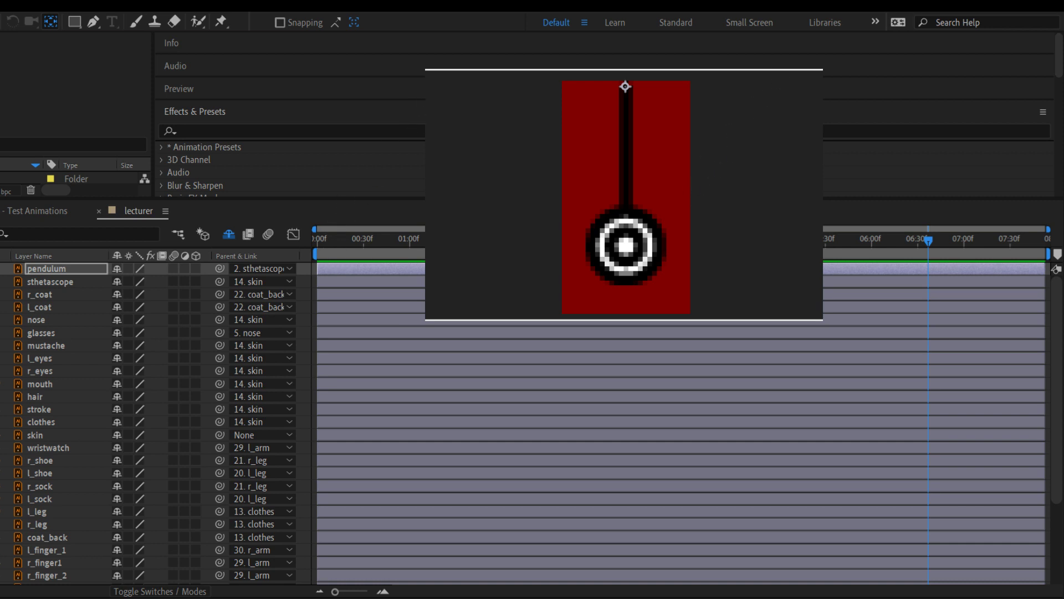
Move the sthetascope layer's anchor point midway between the two earpieces and test the layer's rotation
click(50, 281)
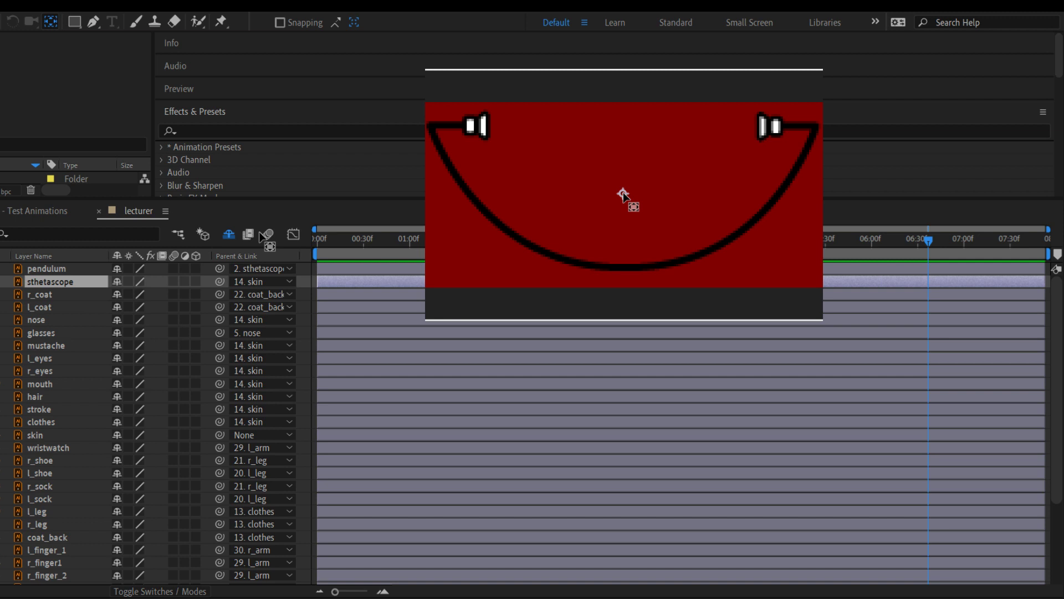
key(Return)
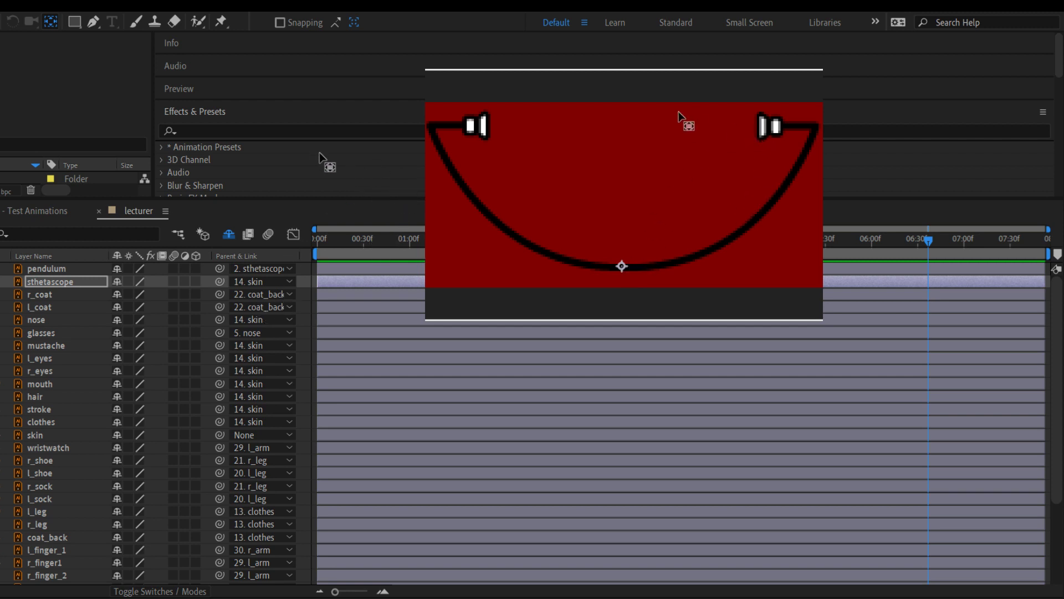
drag(622, 266, 625, 130)
key(r)
mouse_move(135, 296)
mouse_down()
mouse_move(119, 284)
mouse_move(128, 281)
mouse_up()
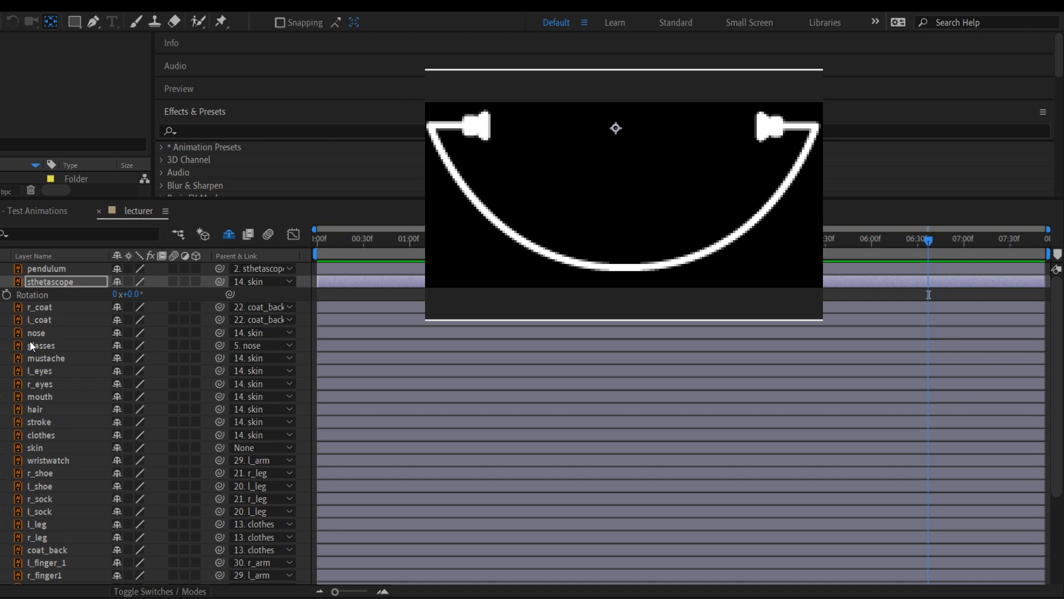
Place the r_coat layer's anchor point near its upper slanted-side corner, try a rotation of -8°, and undo the rotation
click(52, 308)
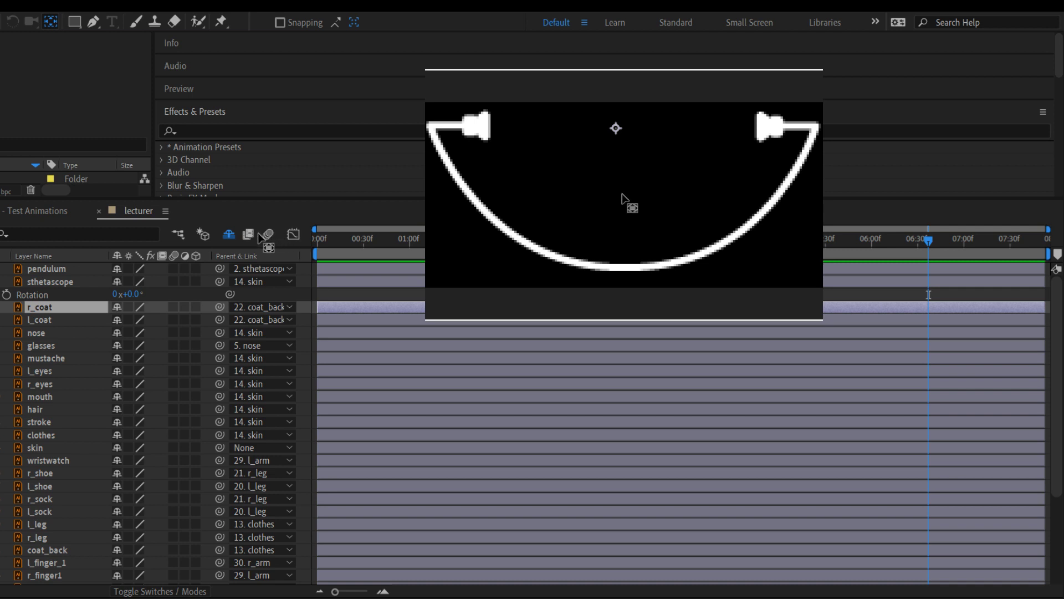
key(Return)
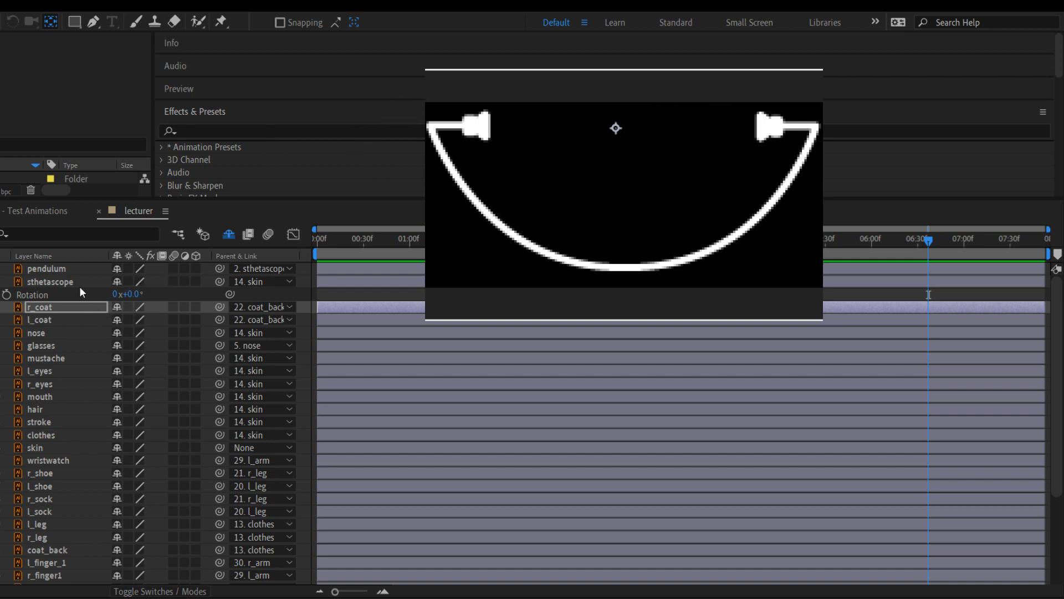
click(83, 305)
key(r)
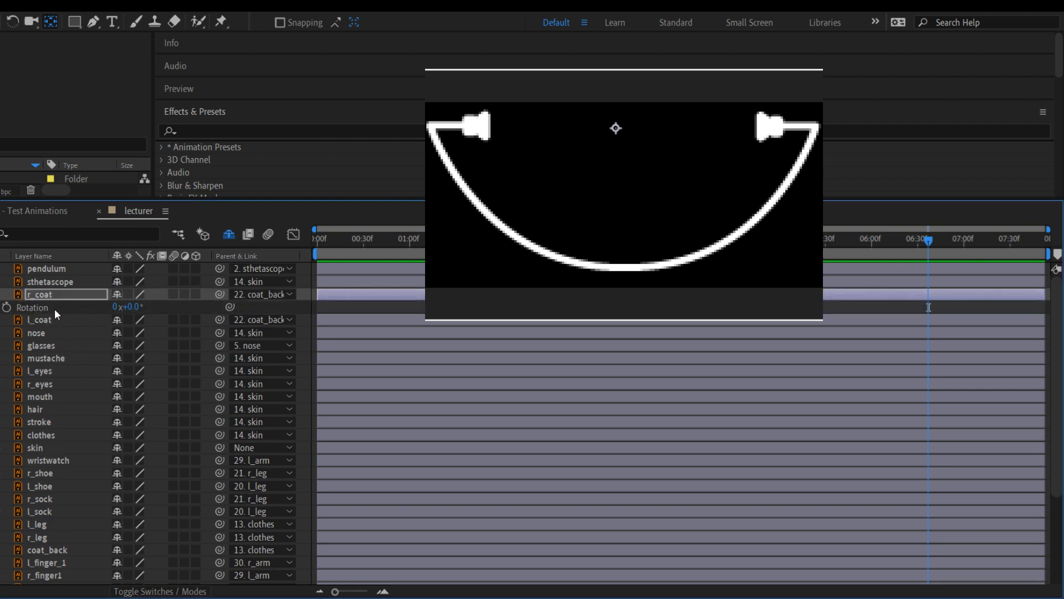
mouse_move(125, 308)
mouse_down()
mouse_move(110, 311)
mouse_move(200, 292)
mouse_move(126, 312)
mouse_up()
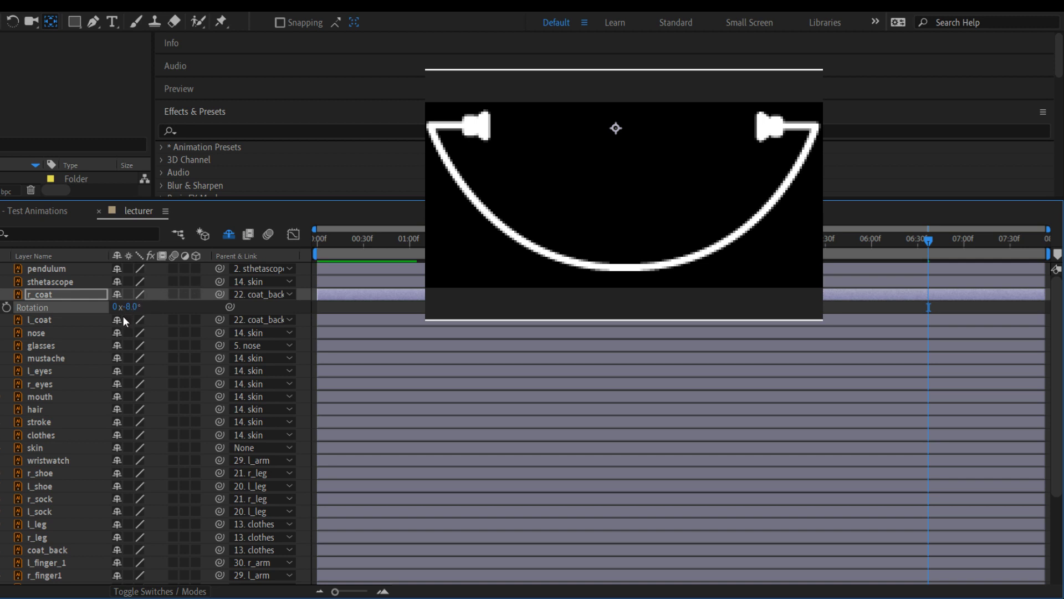
key(ctrl+z)
Nudge r_coat's anchor point closer to the upper slanted-side corner, try a rotation of -5°, and undo the rotation
double_click(40, 292)
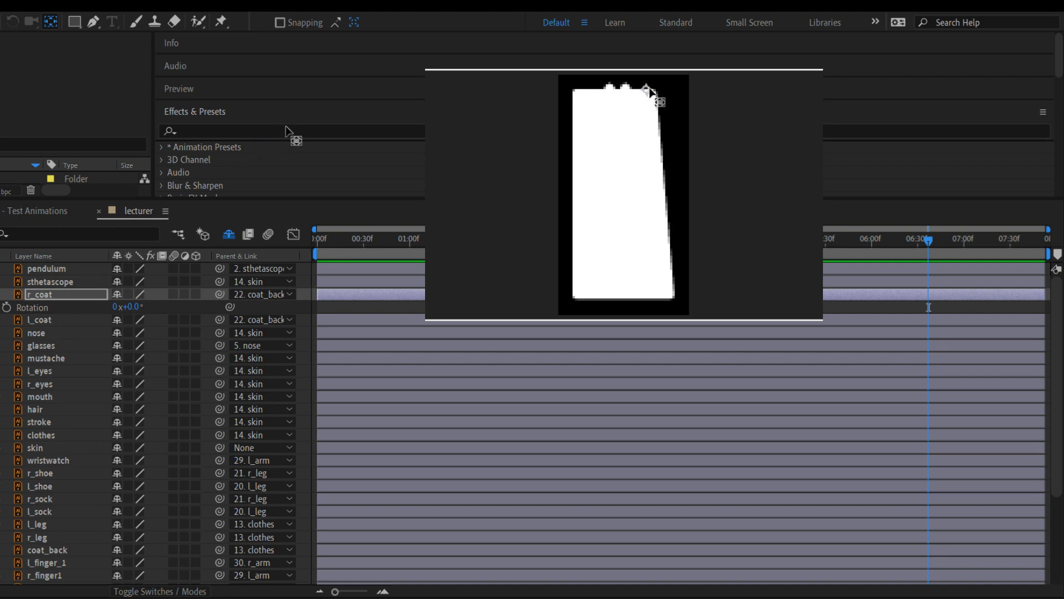
drag(649, 91, 652, 93)
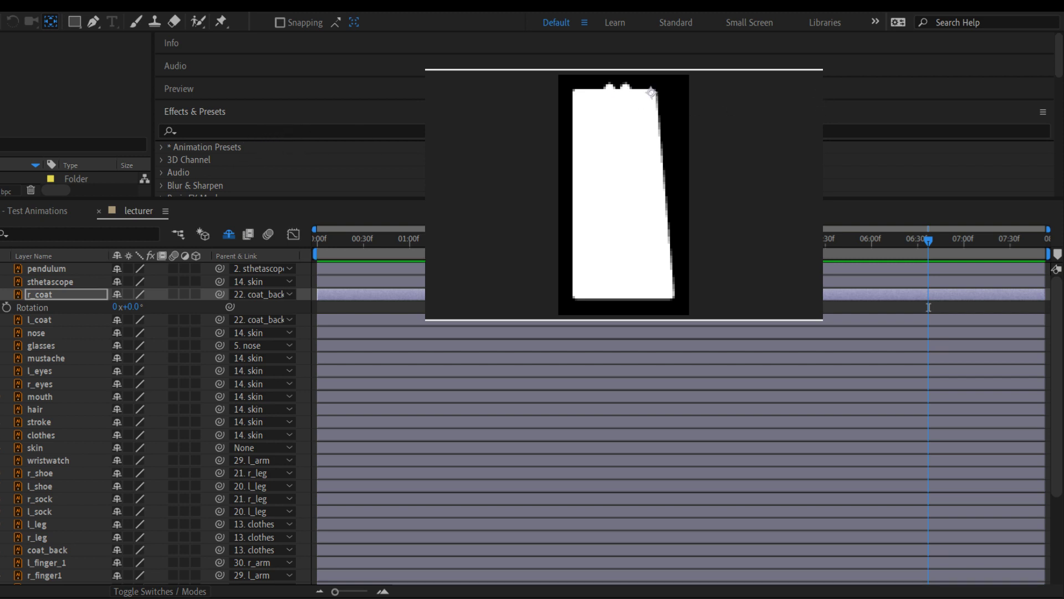
mouse_move(133, 307)
mouse_down()
mouse_move(215, 289)
mouse_move(140, 311)
mouse_up()
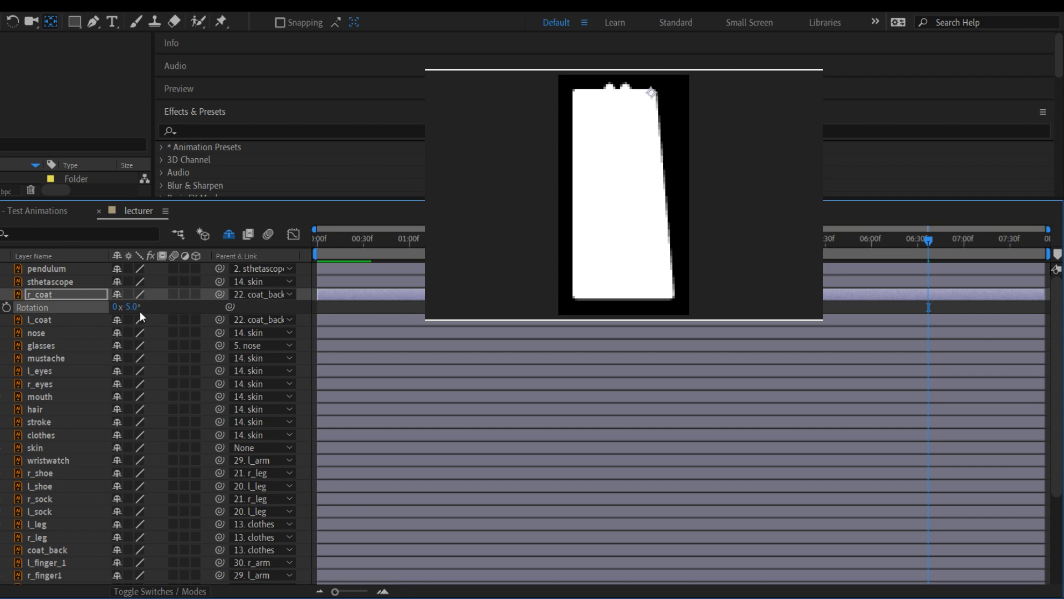
key(ctrl+z)
Move r_coat's anchor point inward beside the bumps on its top edge, try a 23° rotation, and undo the rotation
double_click(48, 293)
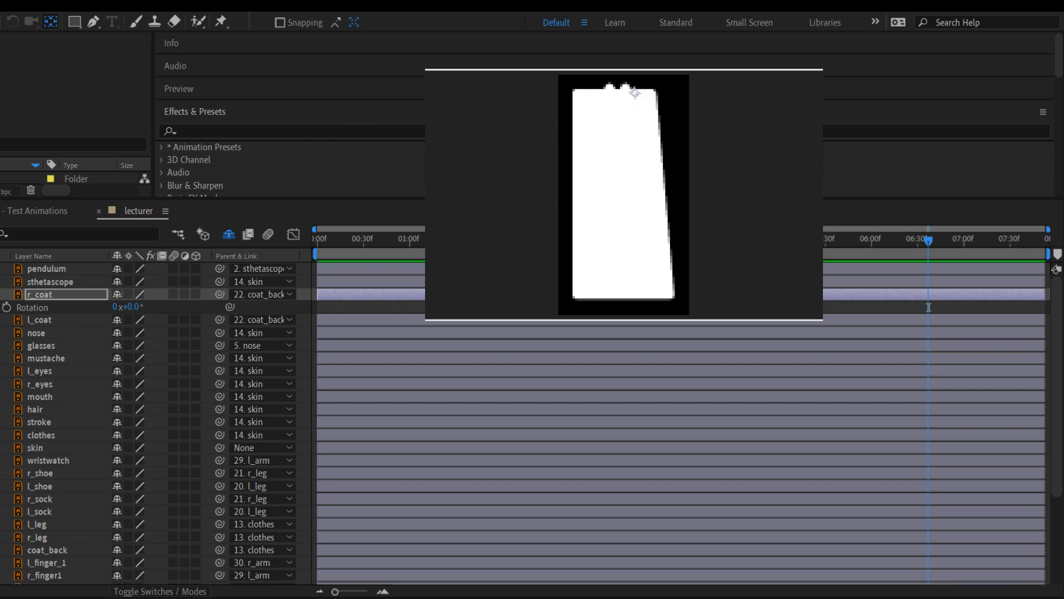
click(129, 308)
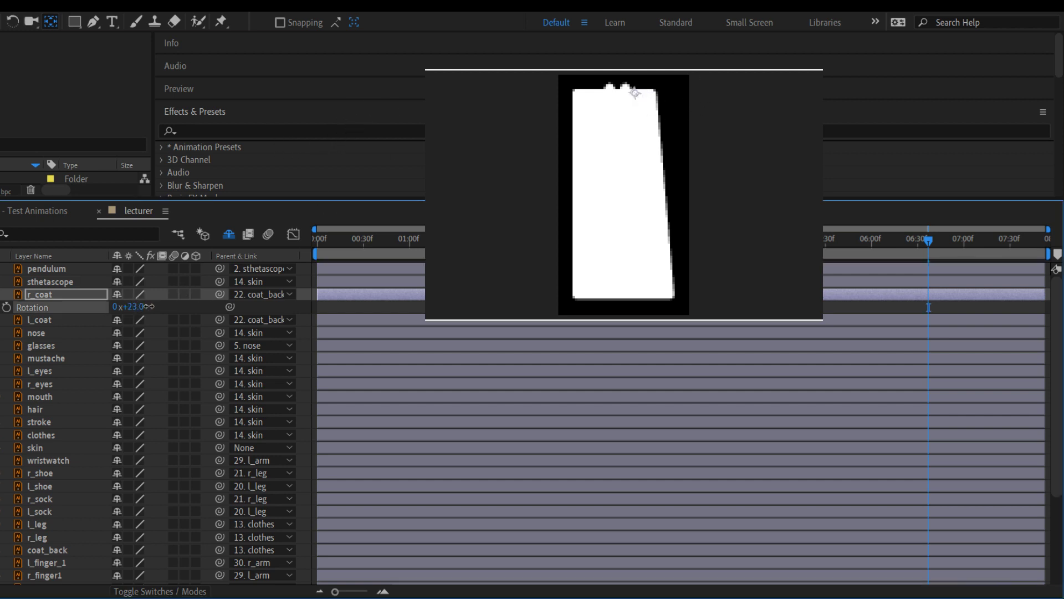
drag(127, 306, 130, 298)
key(ctrl+z)
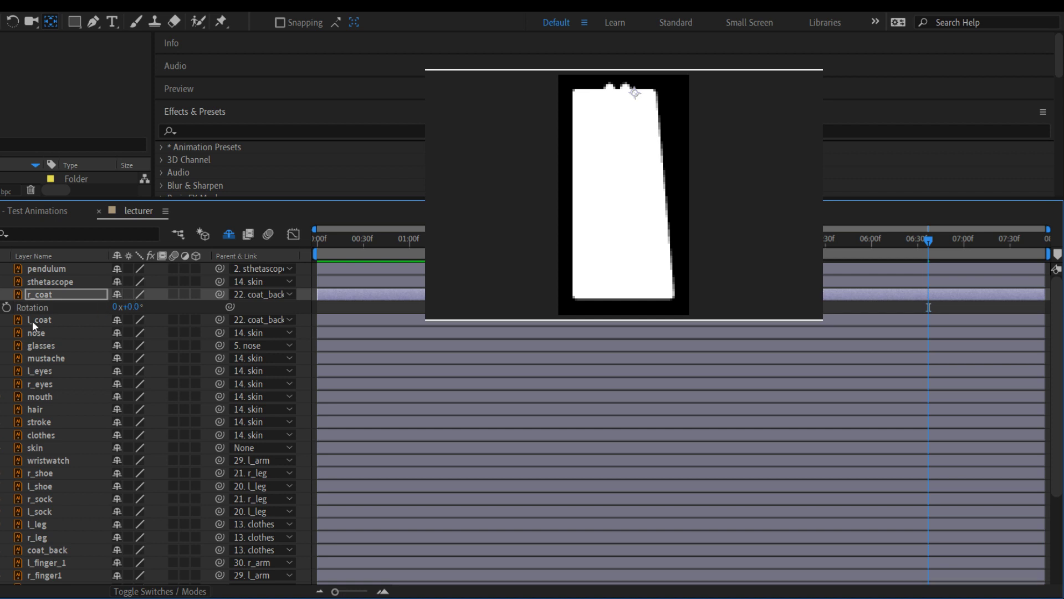
Place the anchor points of the l_coat and mustache layers, checking the nose and glasses layers in between
click(34, 320)
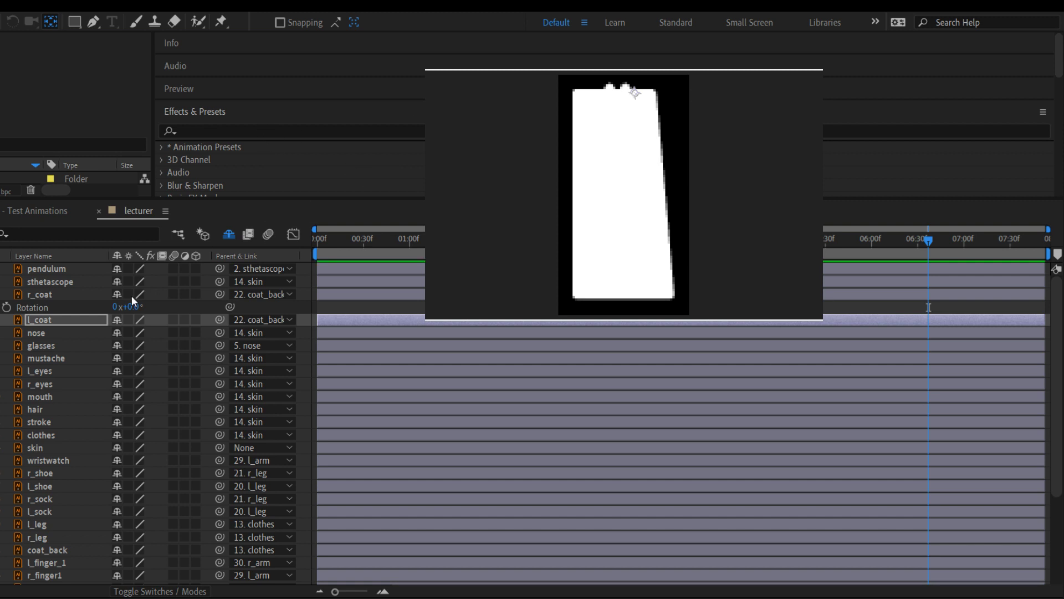
click(42, 335)
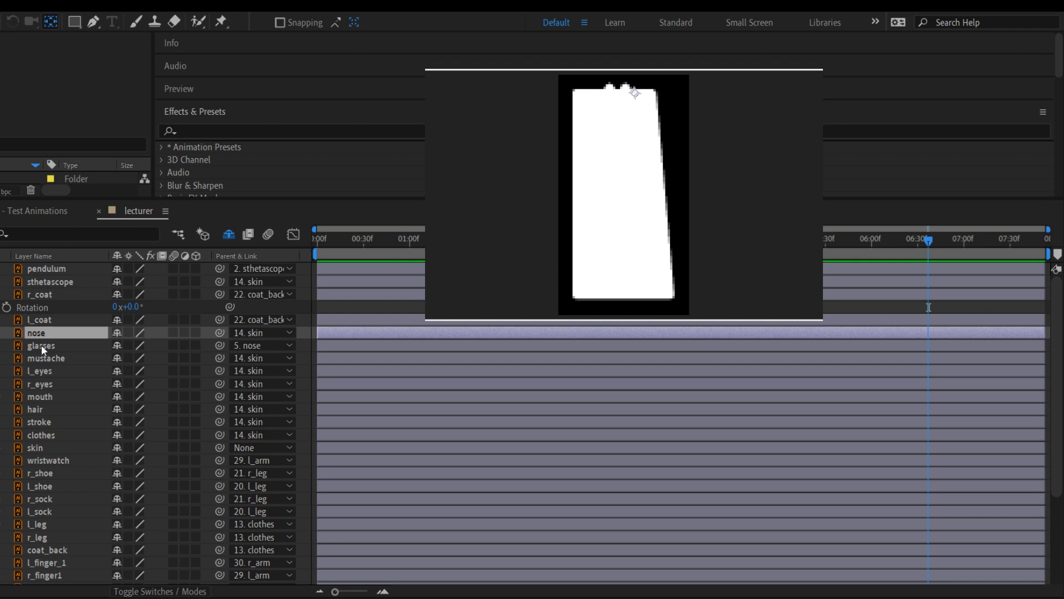
click(41, 345)
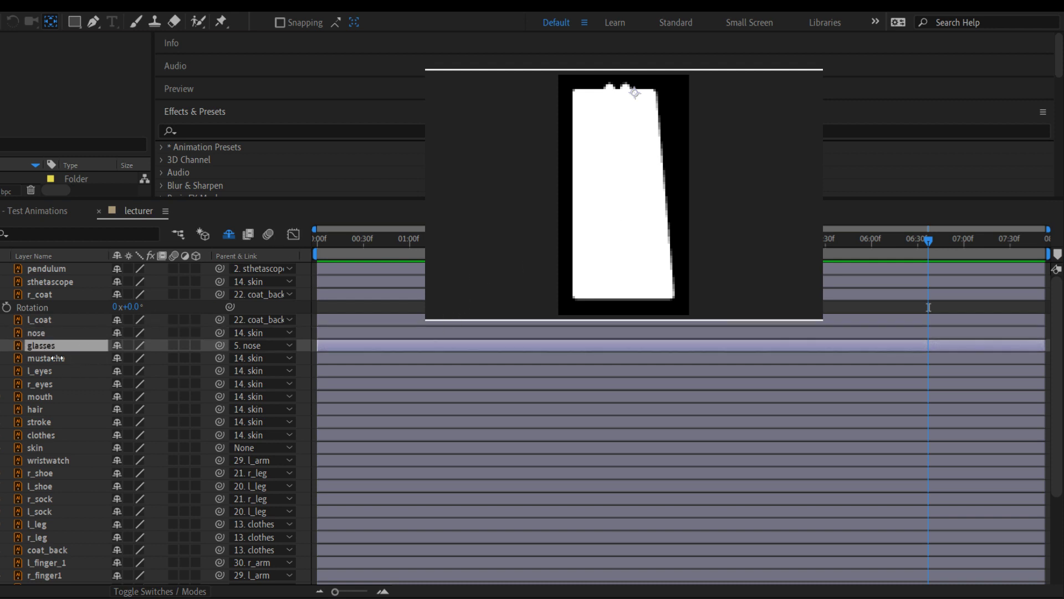
click(39, 360)
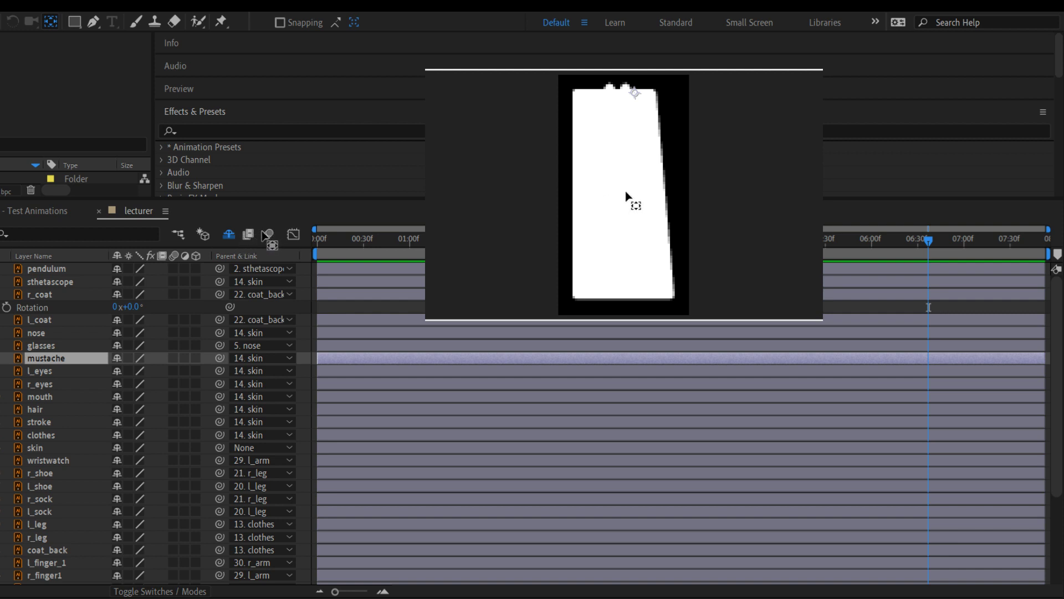
key(Return)
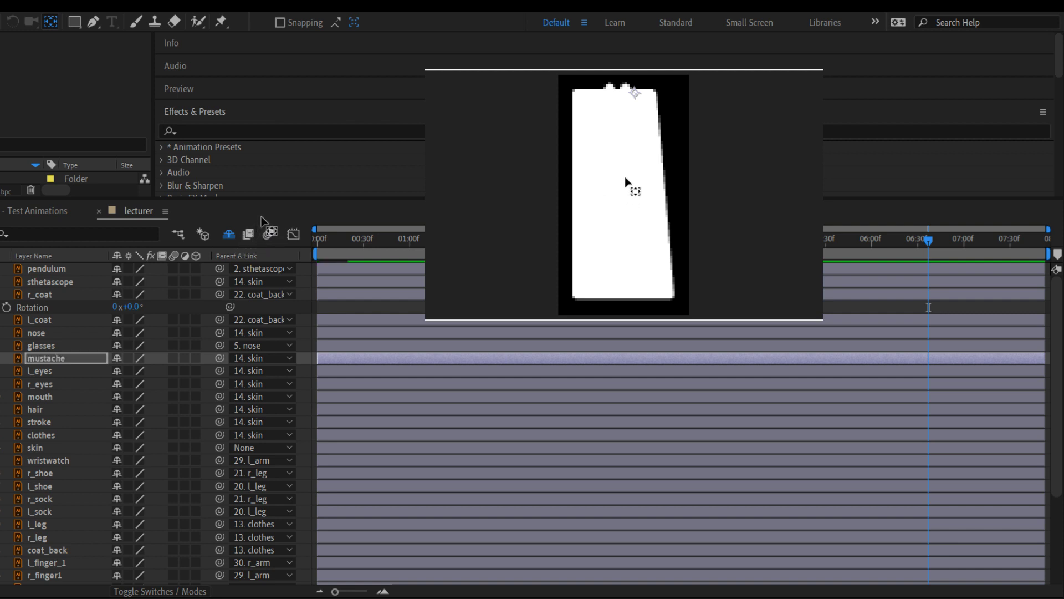
Check the l_eyes, r_eyes and mouth layers, and place the hair layer's anchor point at its pivot
click(37, 369)
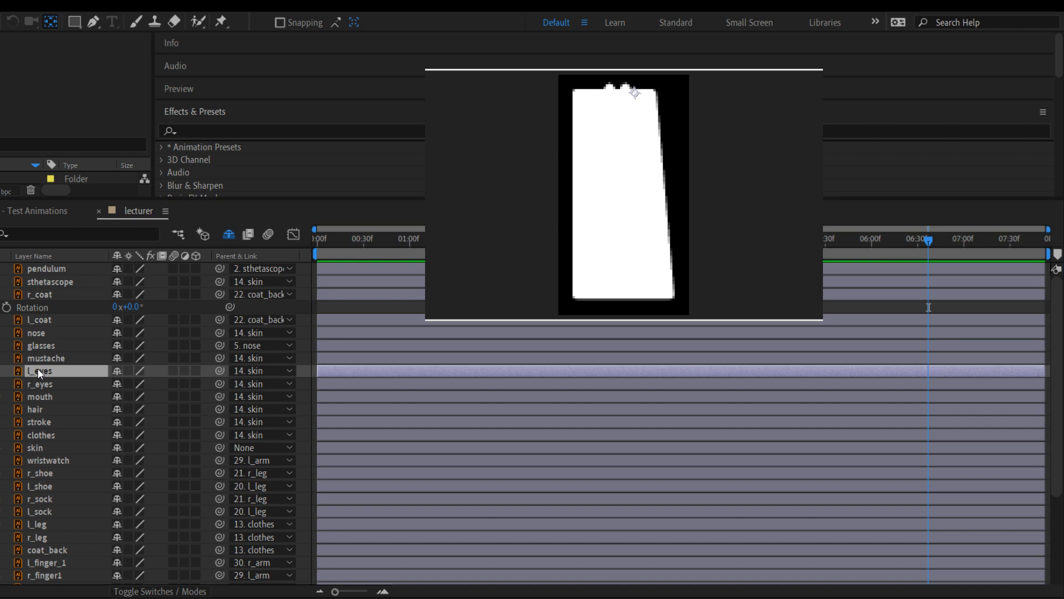
click(41, 384)
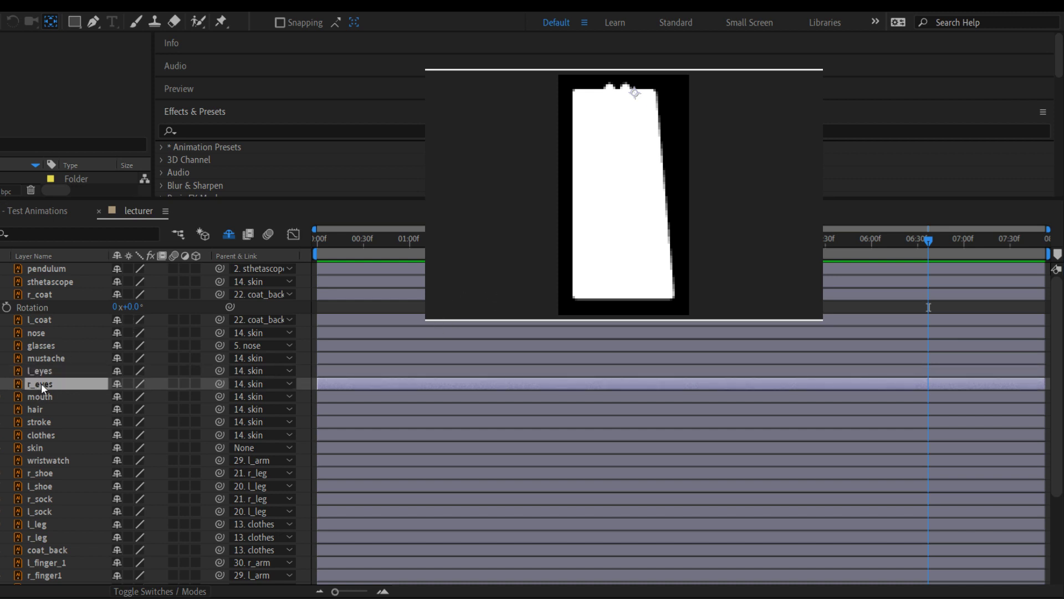
click(37, 396)
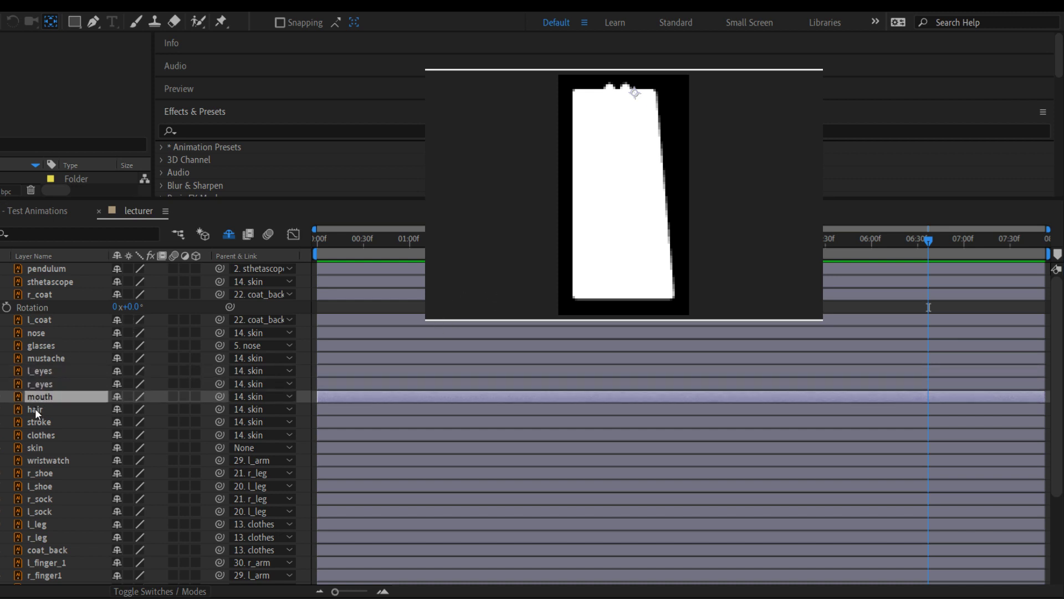
click(34, 408)
key(Return)
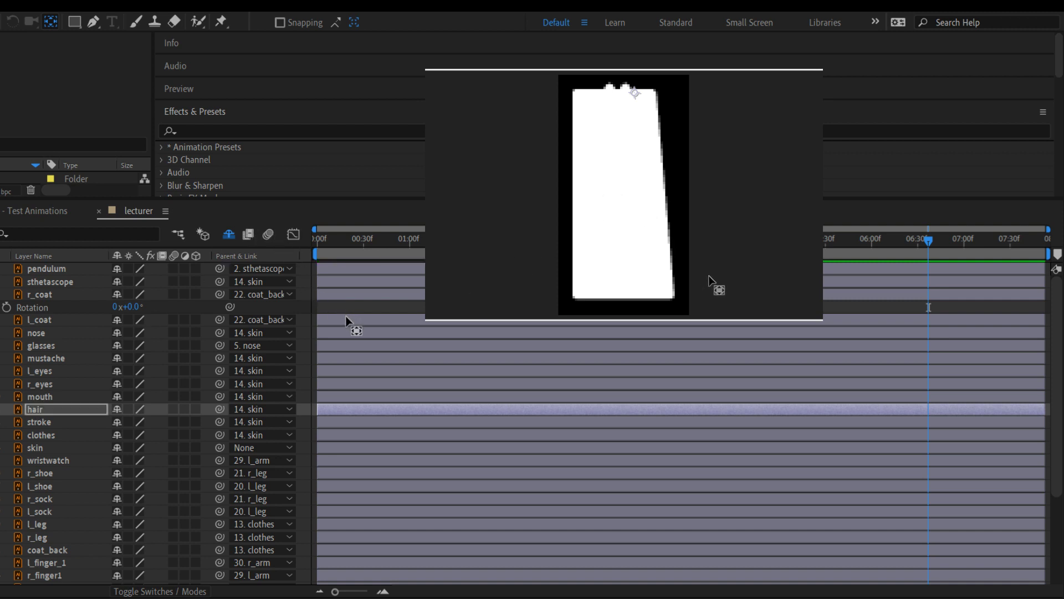
Check the stroke layer and place the clothes layer's anchor point at its pivot
click(40, 423)
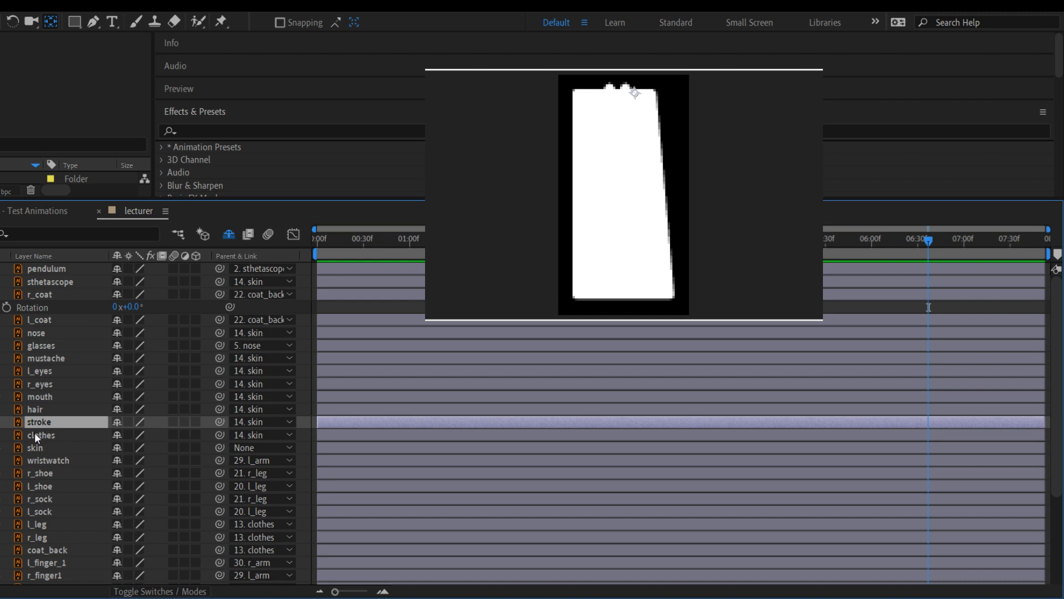
click(35, 435)
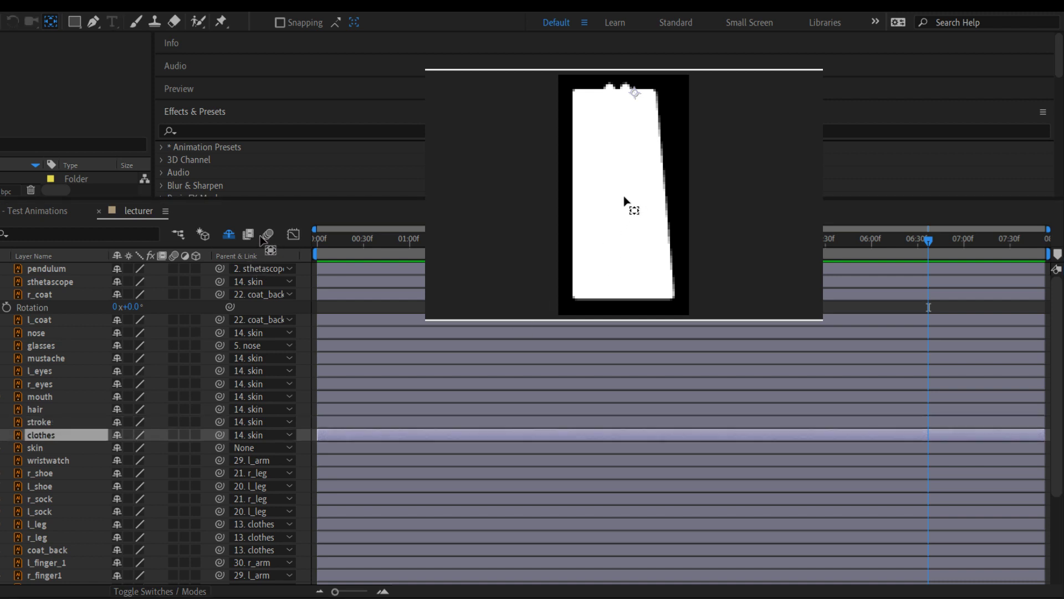
key(Return)
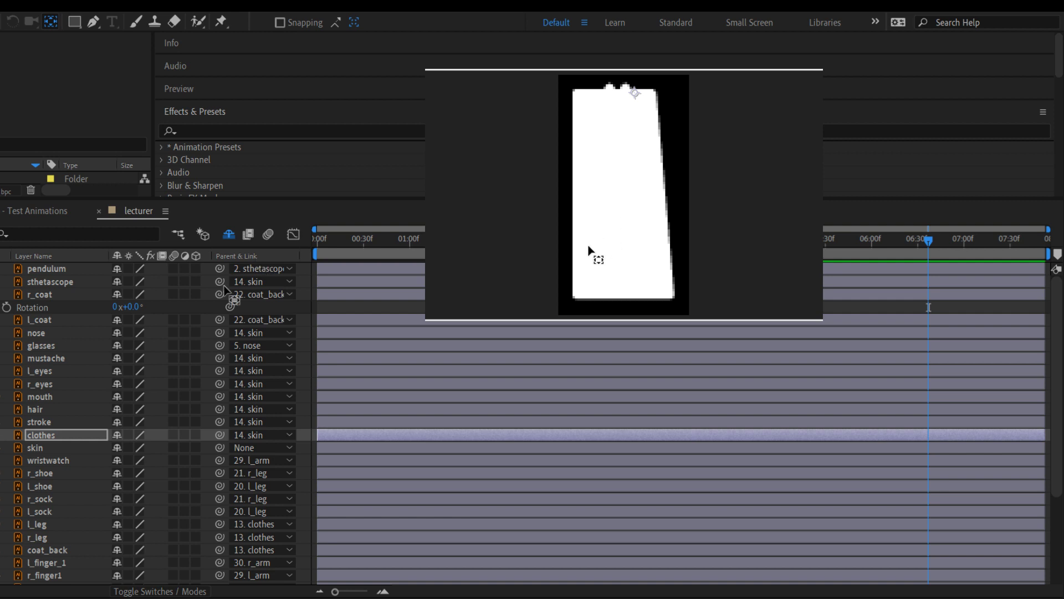
Check the wristwatch layer and place the anchor points of the r_shoe and l_shoe layers
click(35, 460)
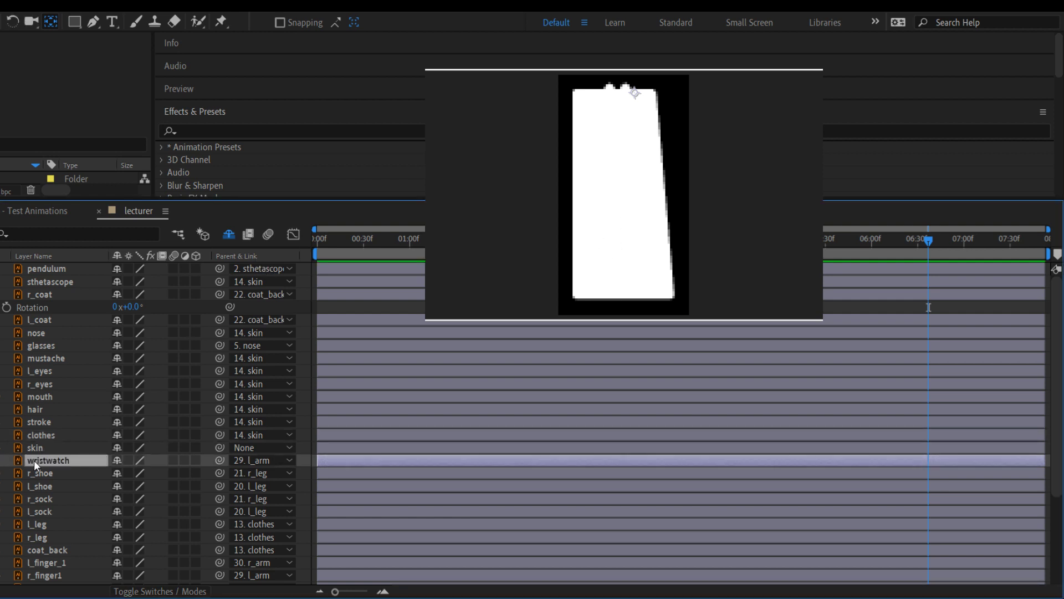
click(37, 468)
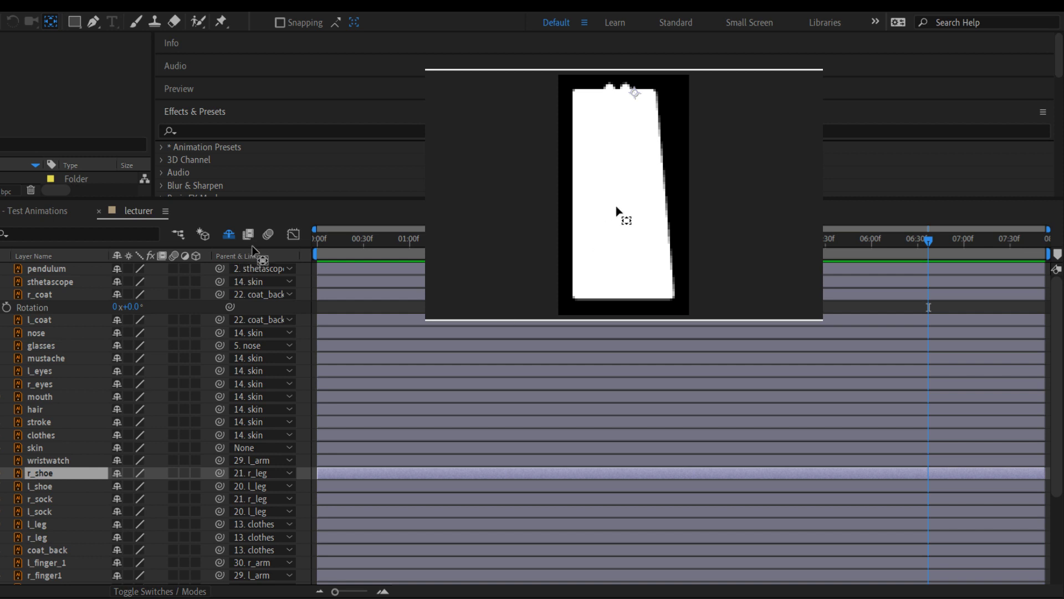
key(Return)
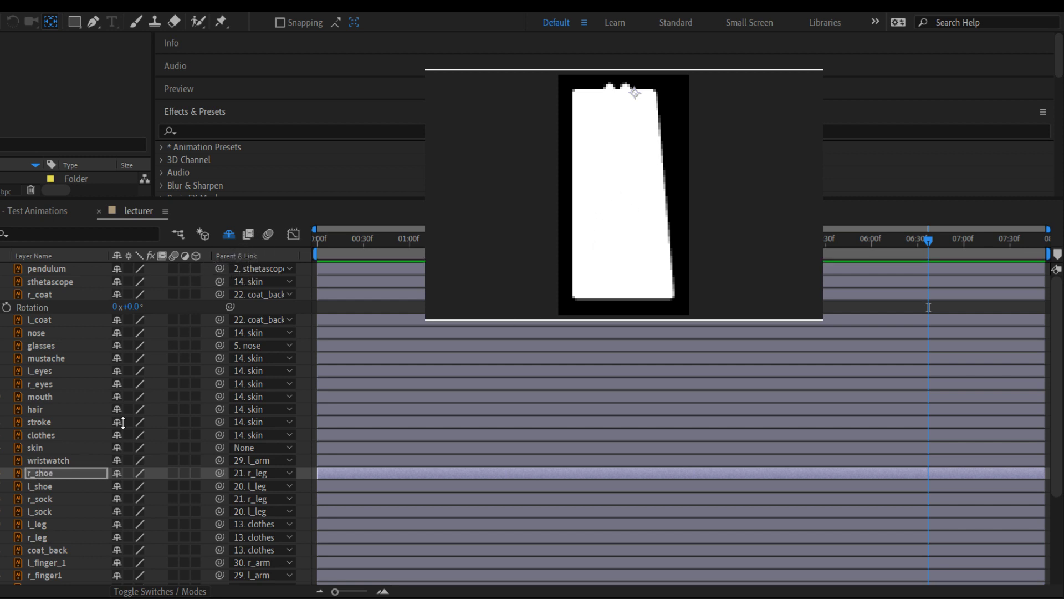
click(40, 487)
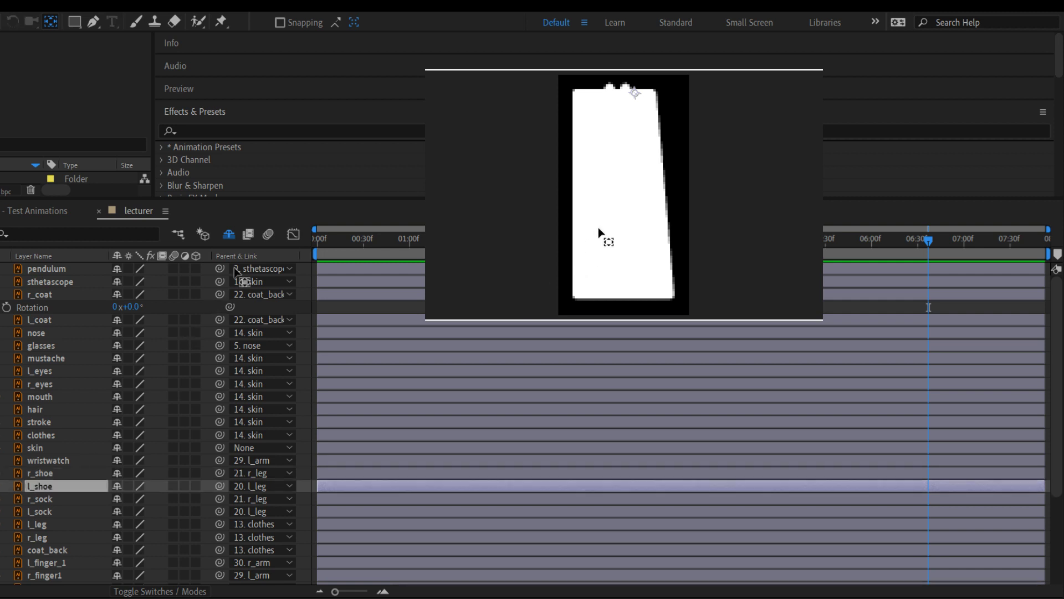
key(Return)
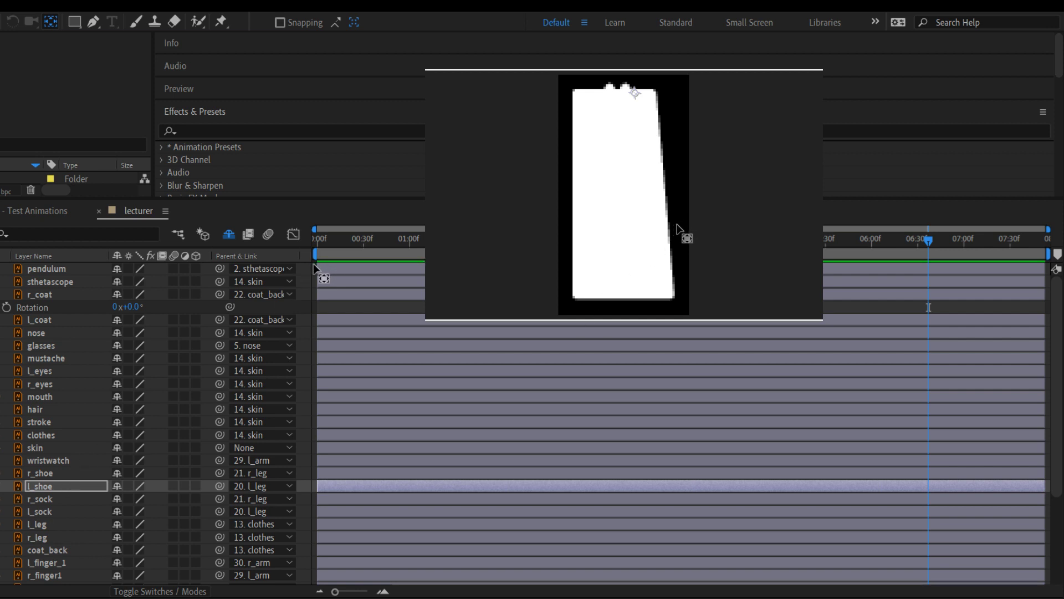
Recheck both shoe layers and place the anchor points of the r_sock and l_sock layers
click(45, 471)
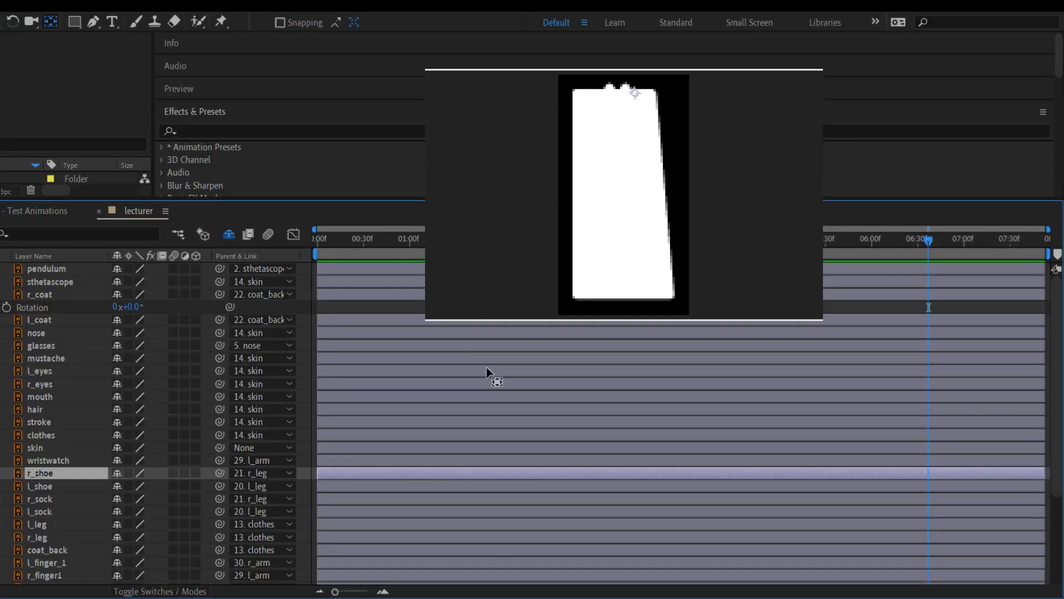
click(62, 487)
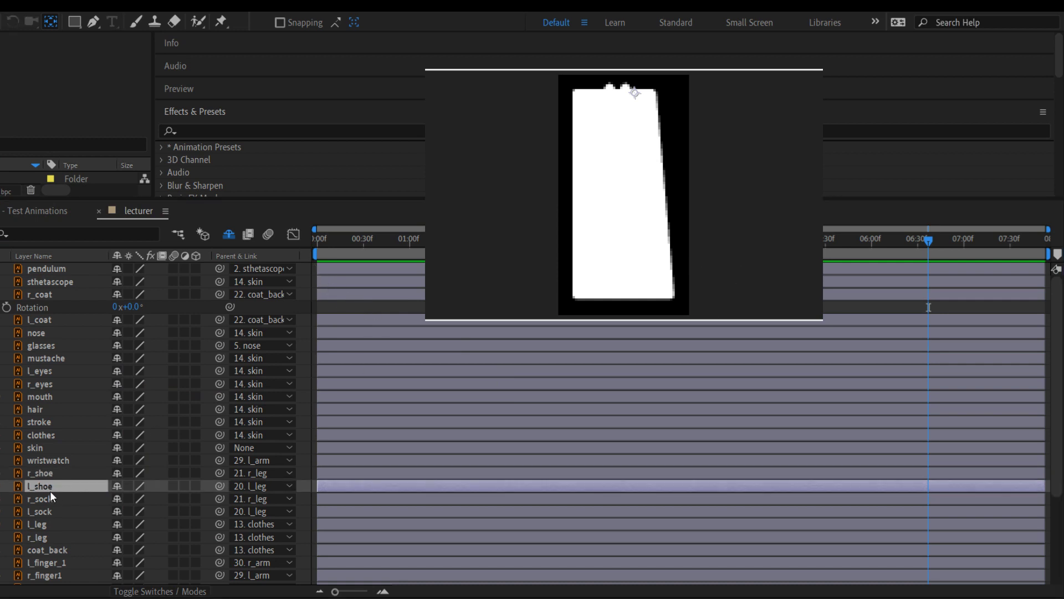
click(45, 499)
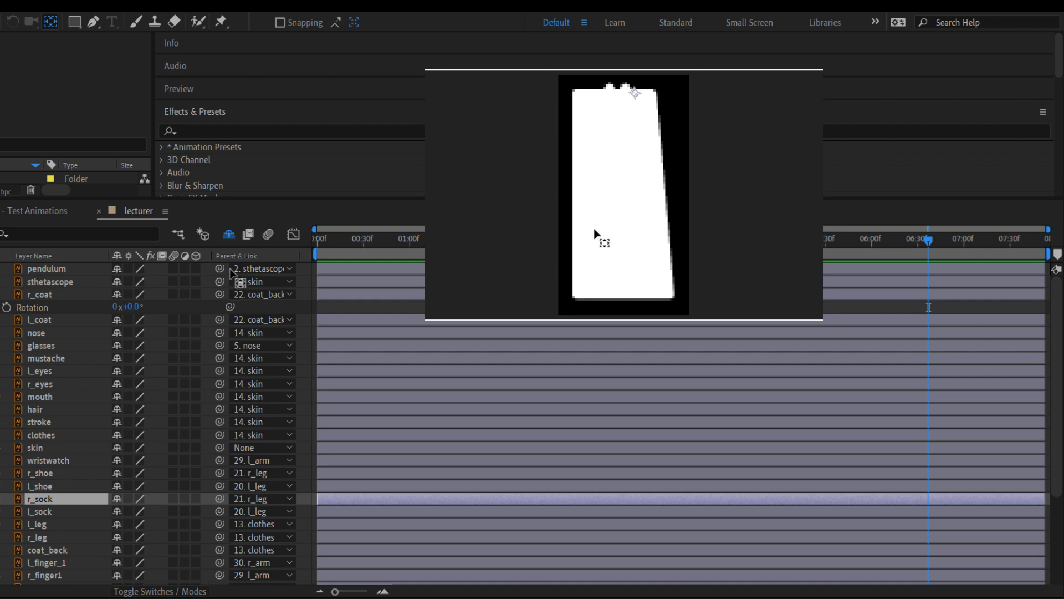
click(608, 213)
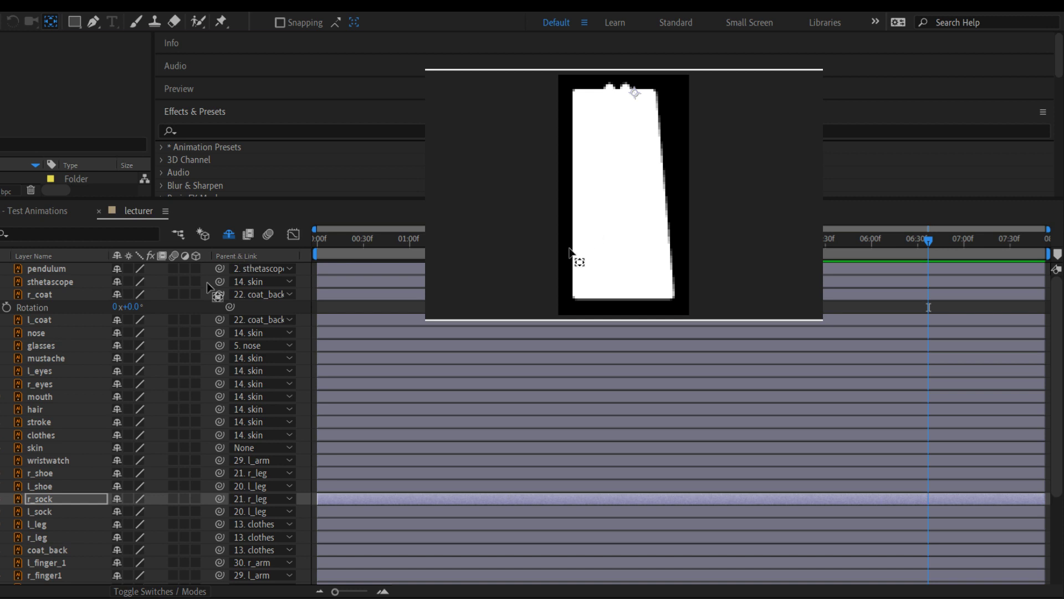
click(45, 512)
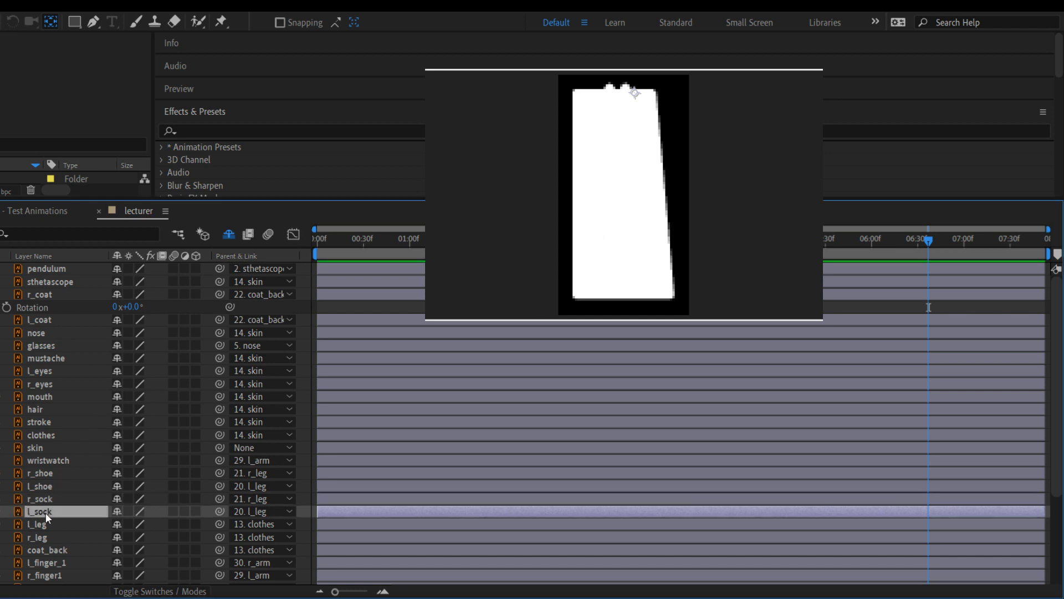
click(638, 208)
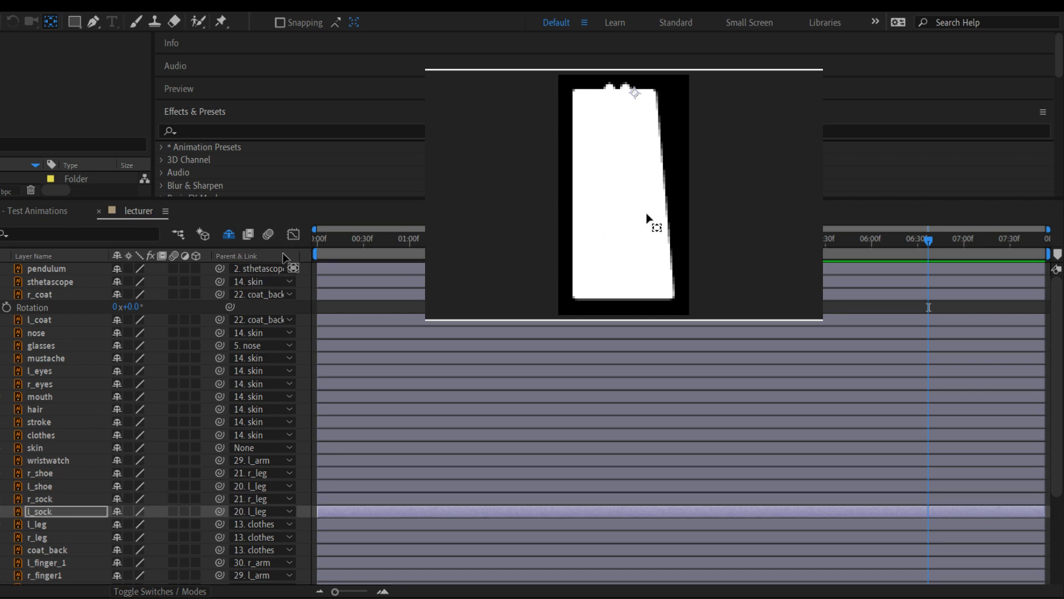
Place the anchor points of the l_leg, r_leg and coat_back layers at their pivots
click(33, 524)
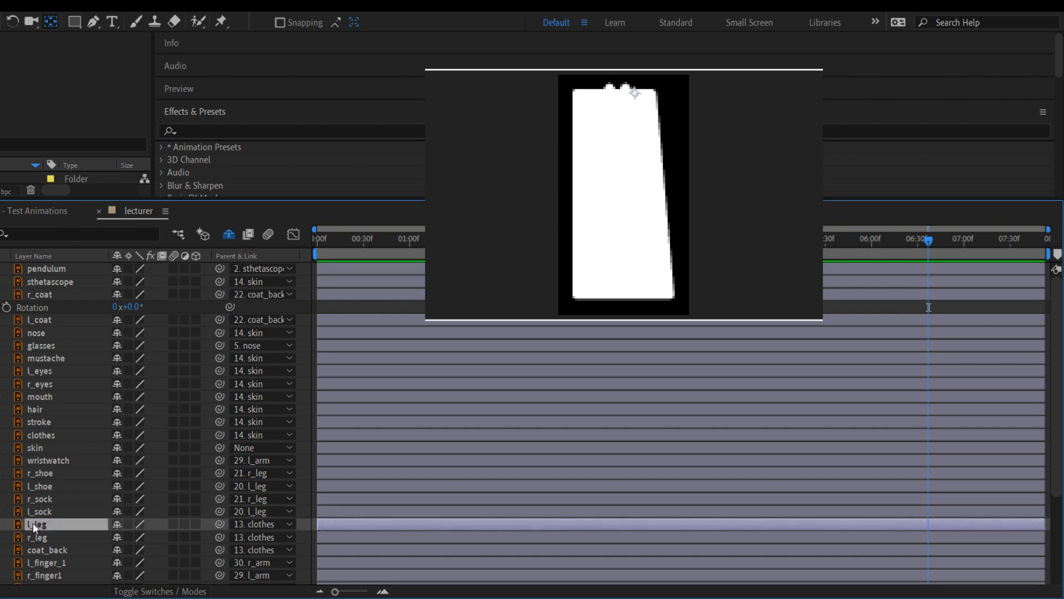
key(Return)
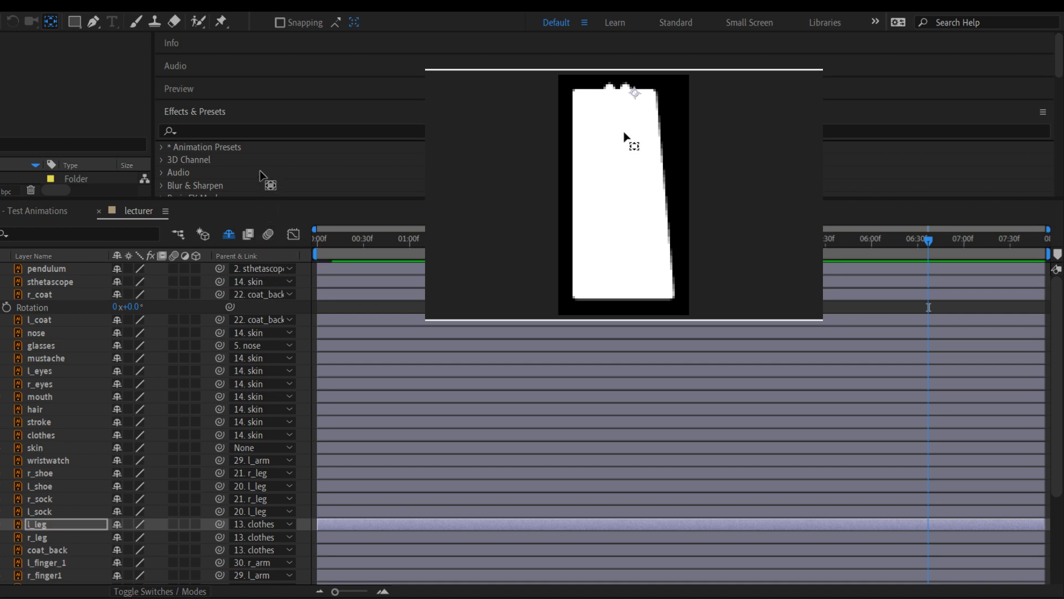
click(45, 537)
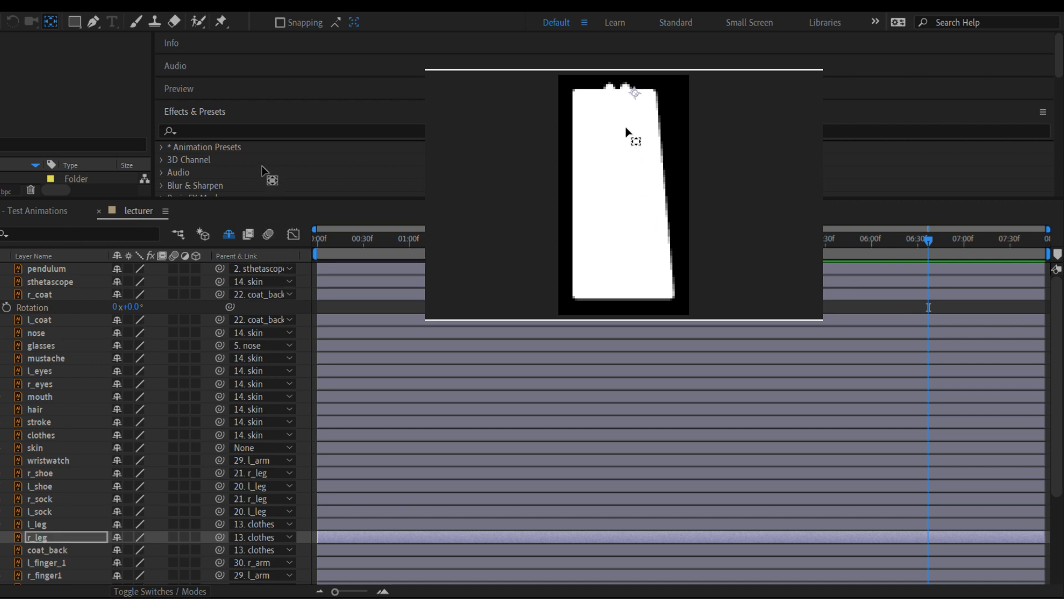
click(63, 548)
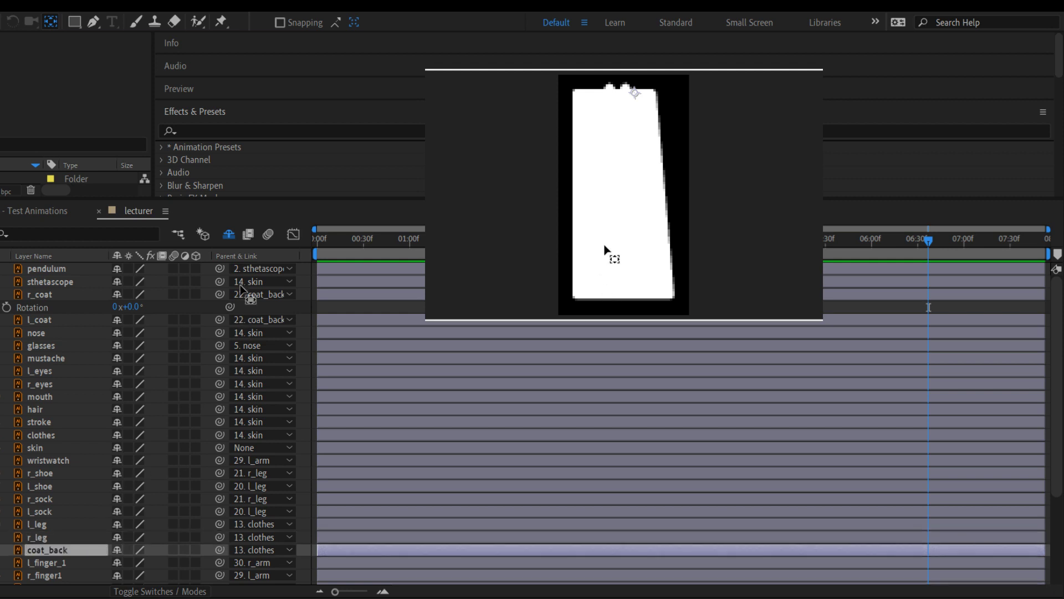
key(Return)
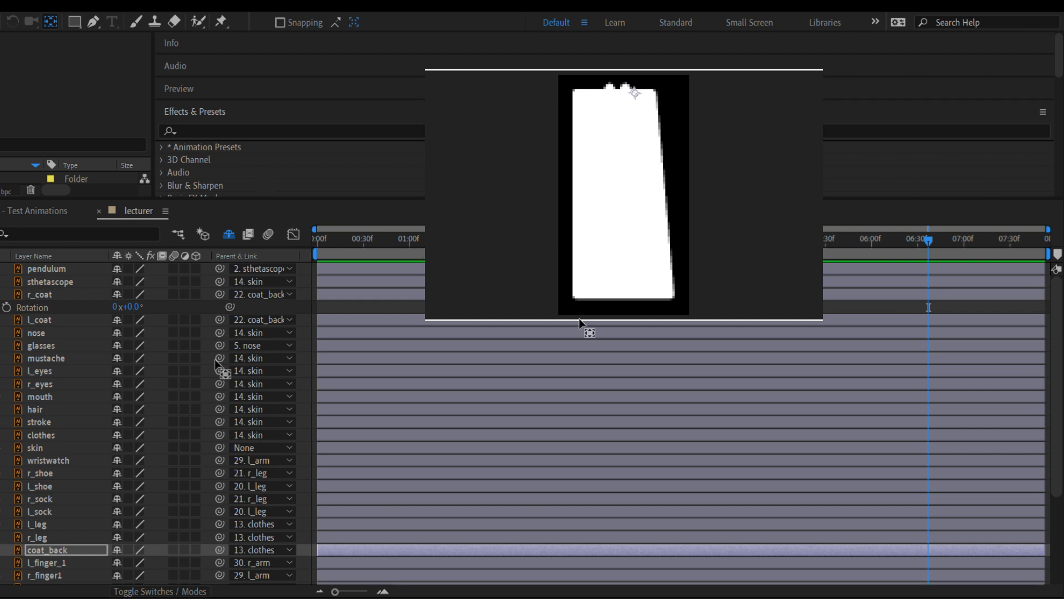
Place the anchor points of the l_finger_1, r_finger1 and r_finger_2 layers at their pivots
click(61, 562)
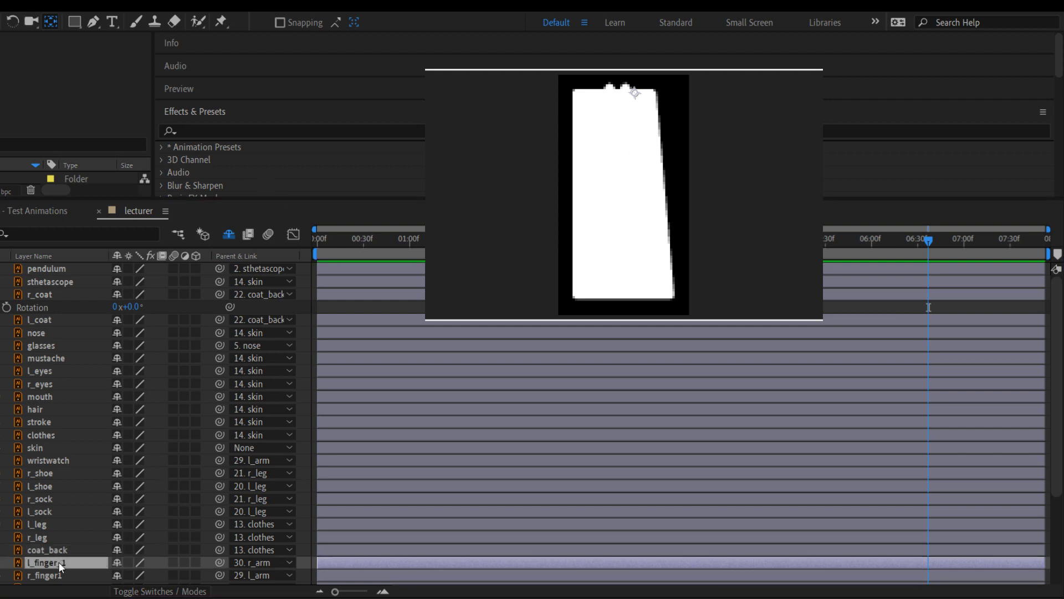
key(Return)
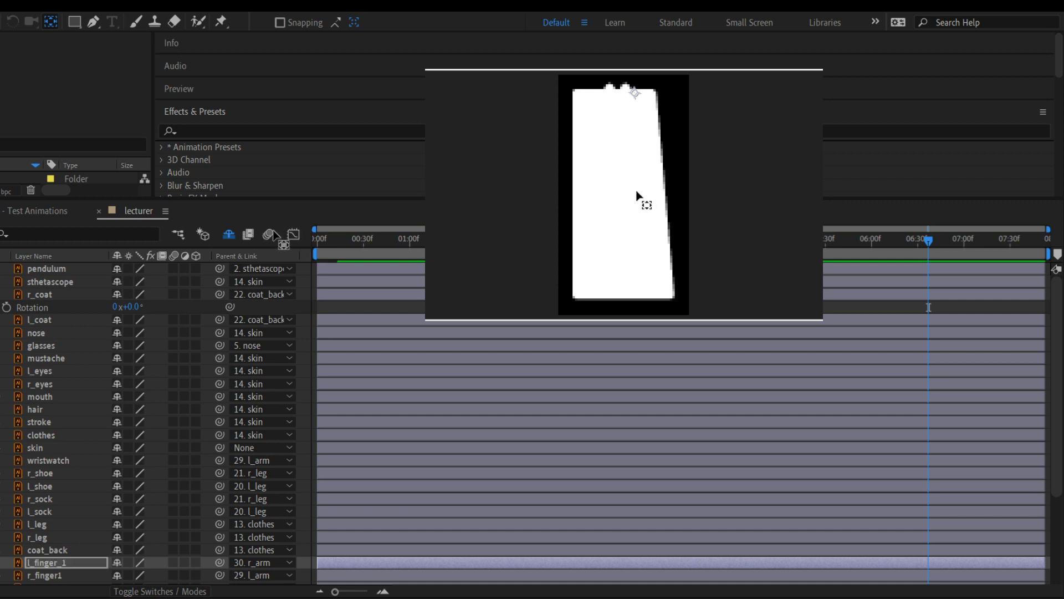
click(57, 574)
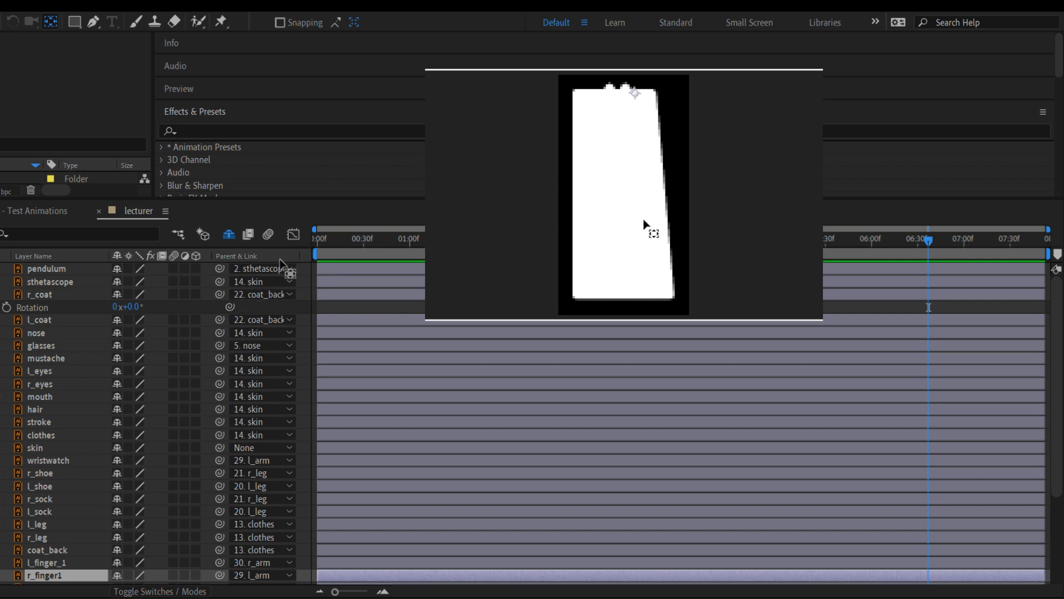
key(Return)
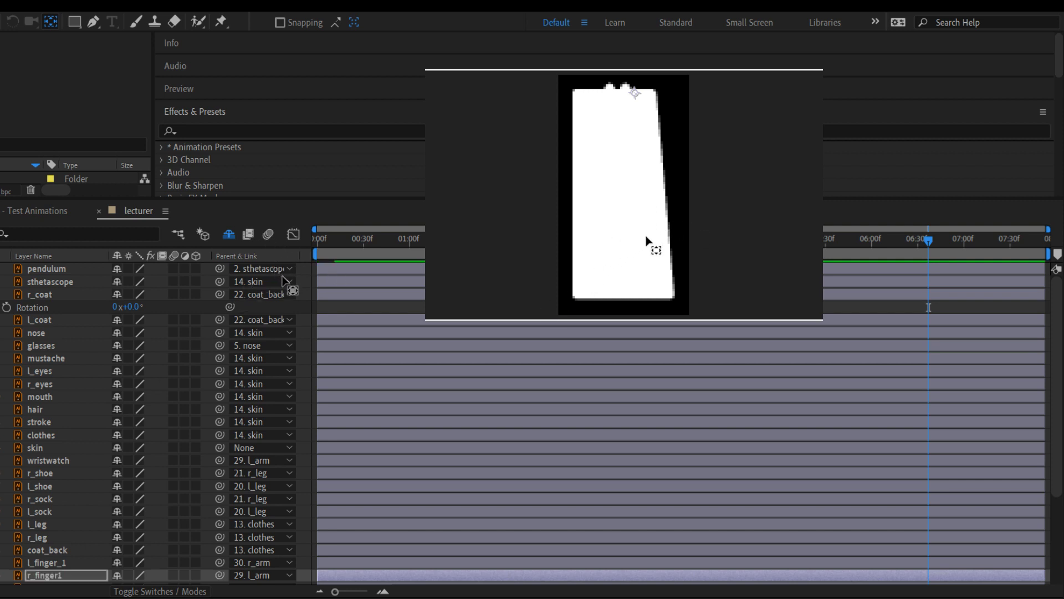
scroll(84, 547, down, 1)
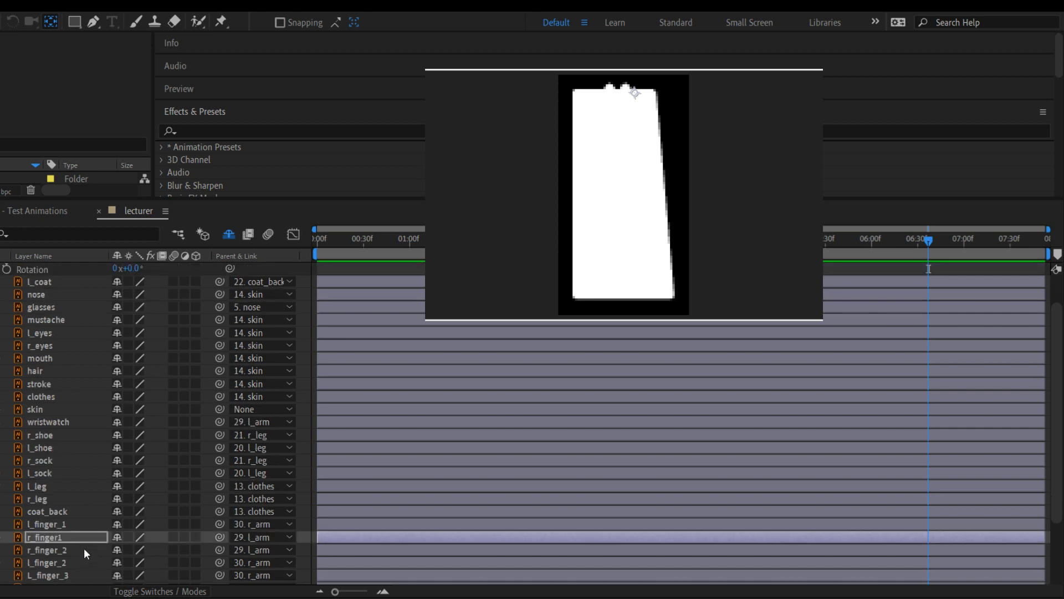
click(64, 550)
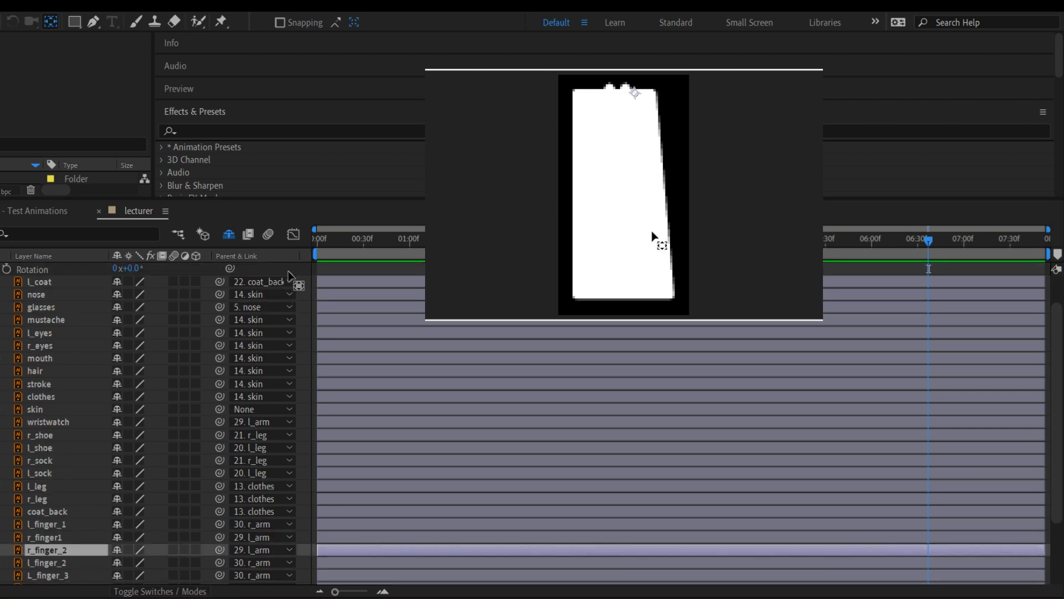
key(Return)
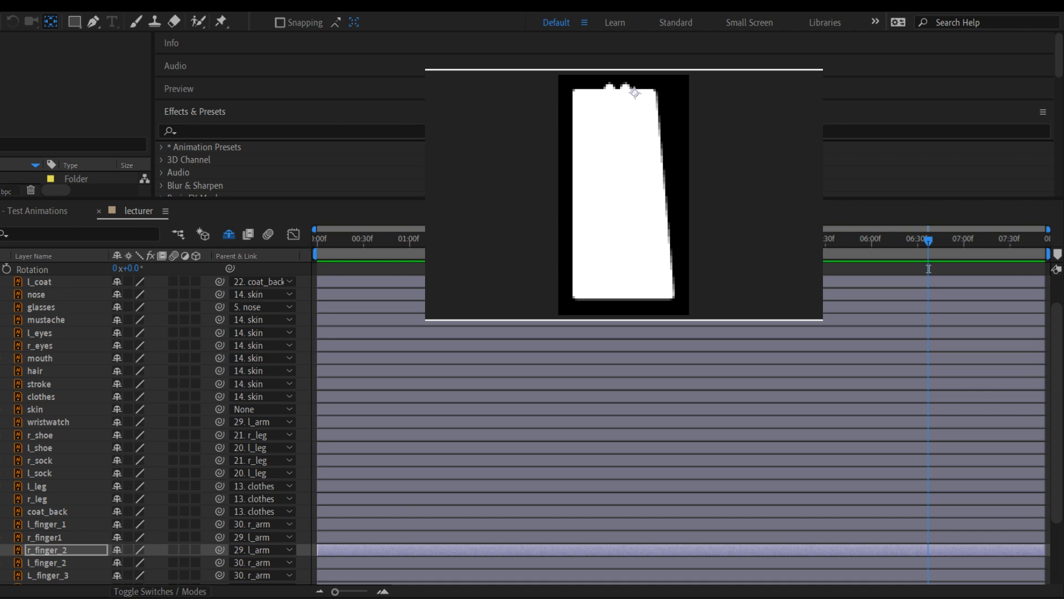
Place the anchor points of the l_finger_2, L_finger_3 and L_finger_4 layers at their pivots
click(34, 561)
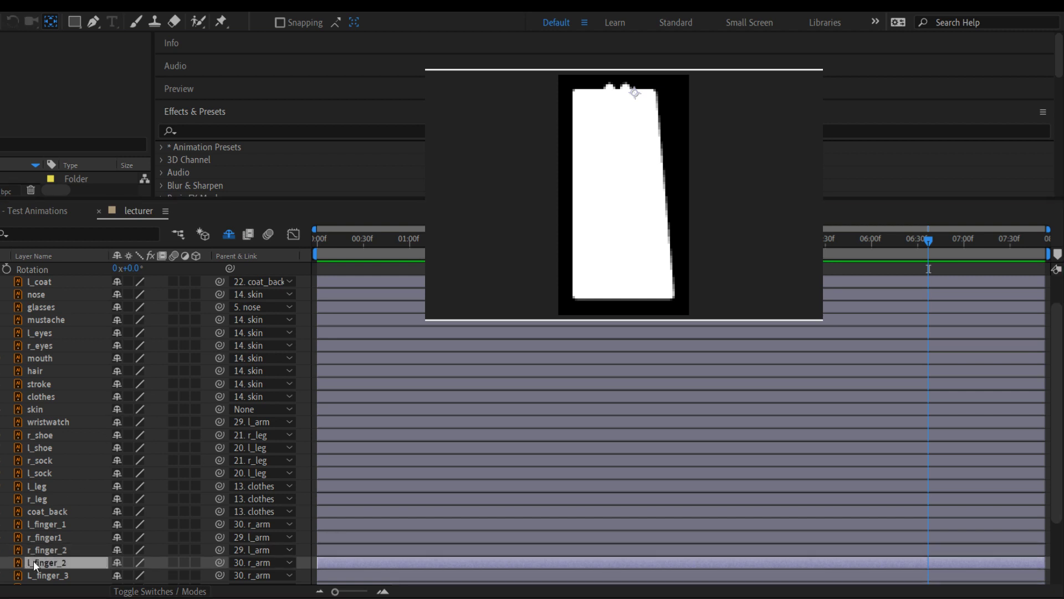
click(629, 228)
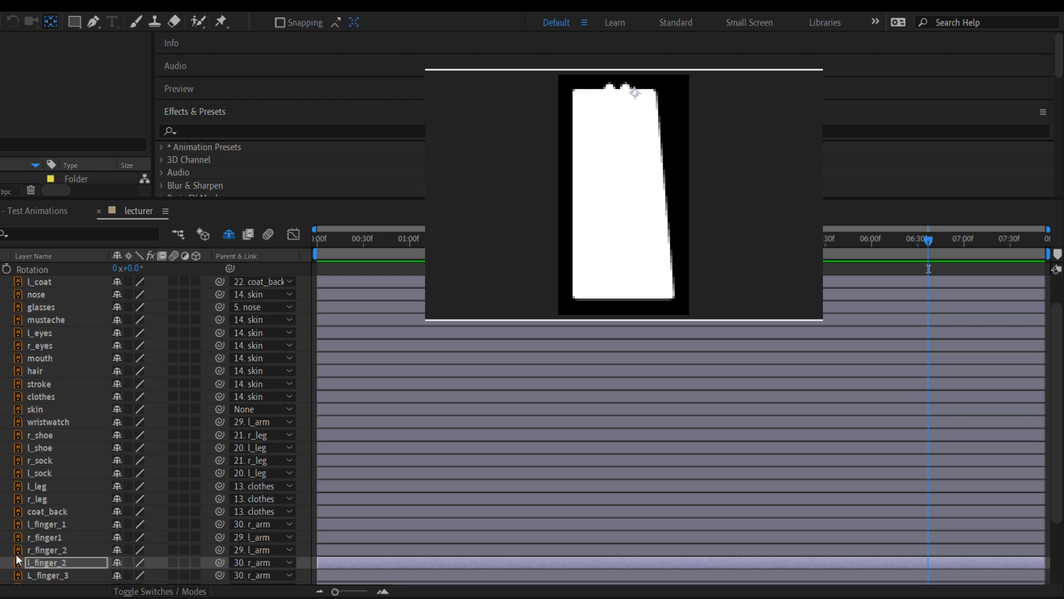
click(36, 575)
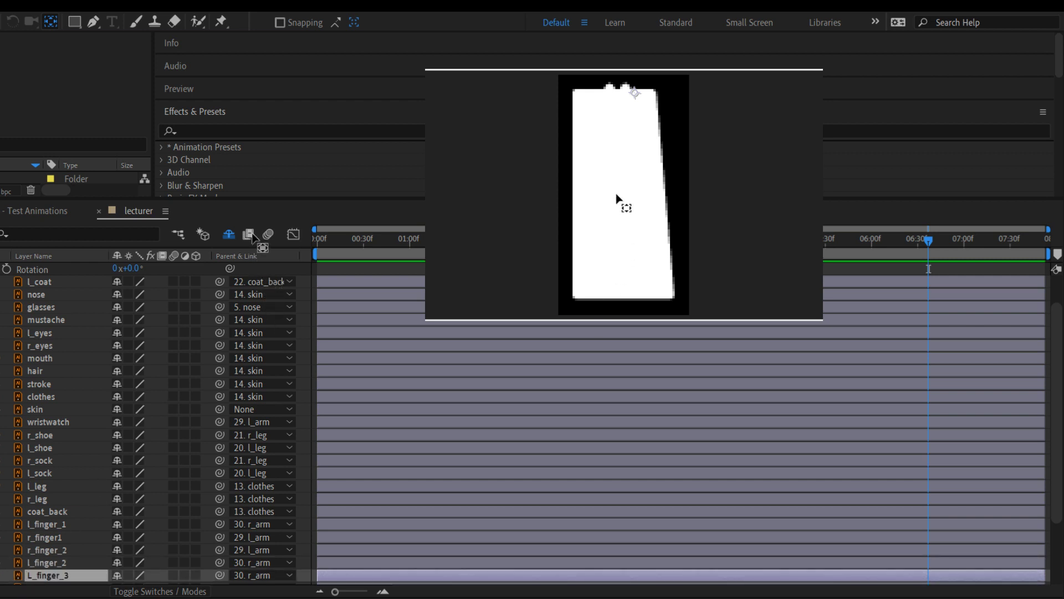
click(577, 240)
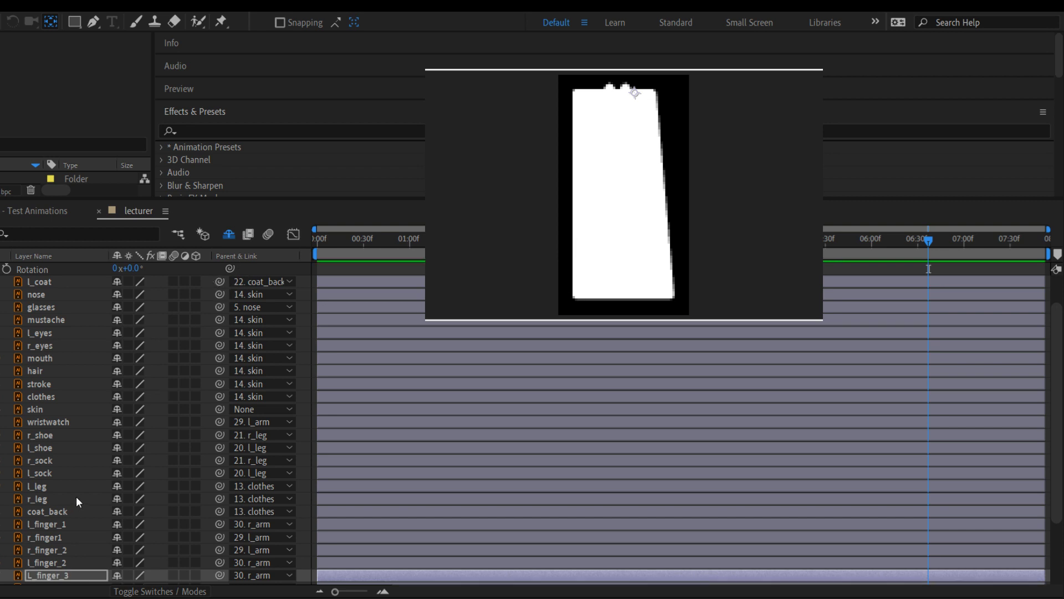
scroll(62, 515, down, 2)
click(51, 510)
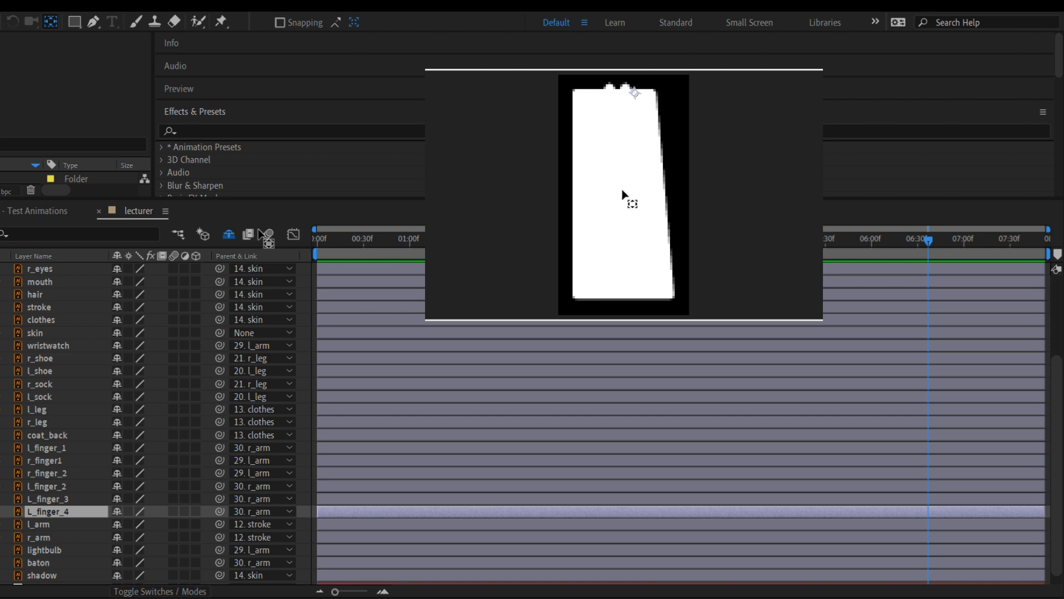
click(631, 213)
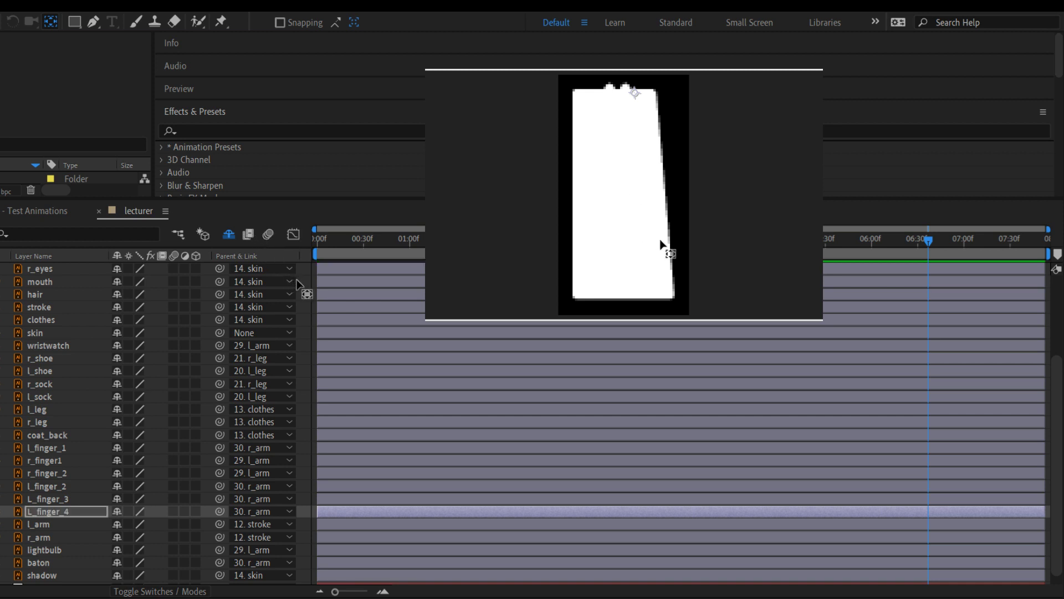
Place the anchor points of the l_arm and r_arm layers at the shoulders
click(29, 525)
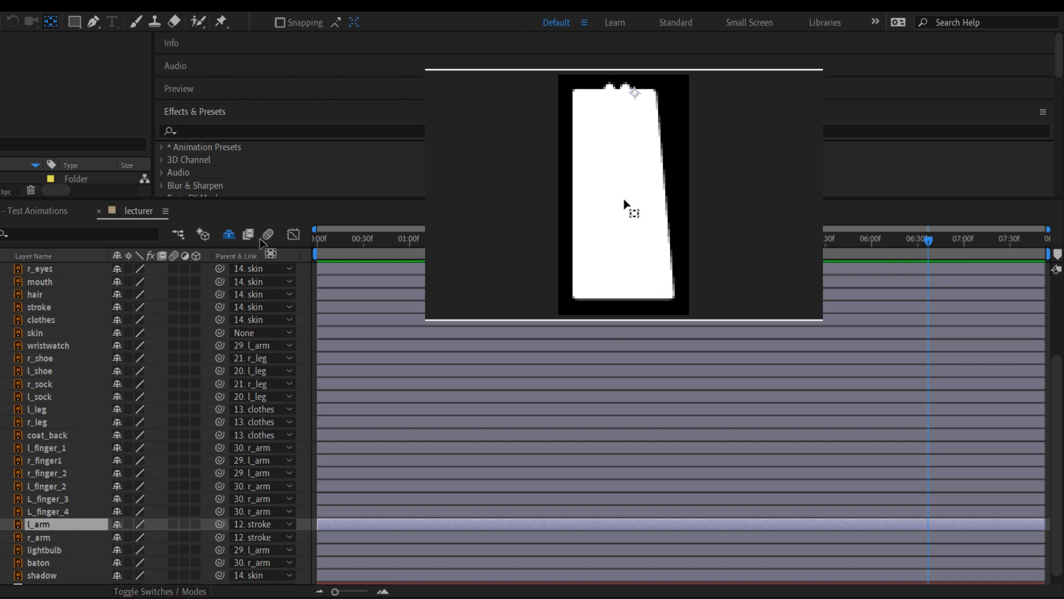
click(638, 205)
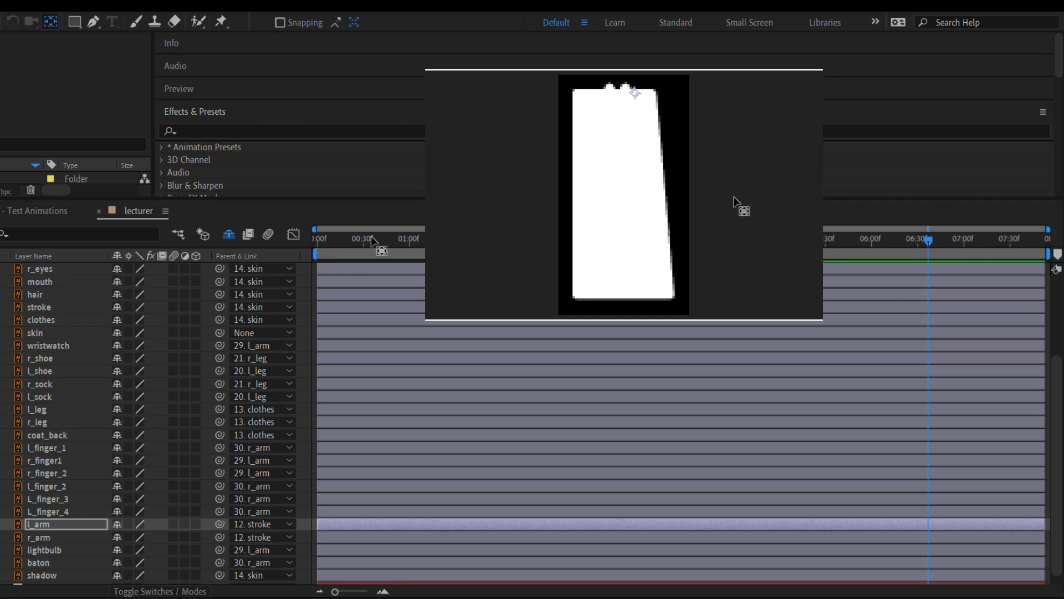
double_click(40, 525)
click(41, 537)
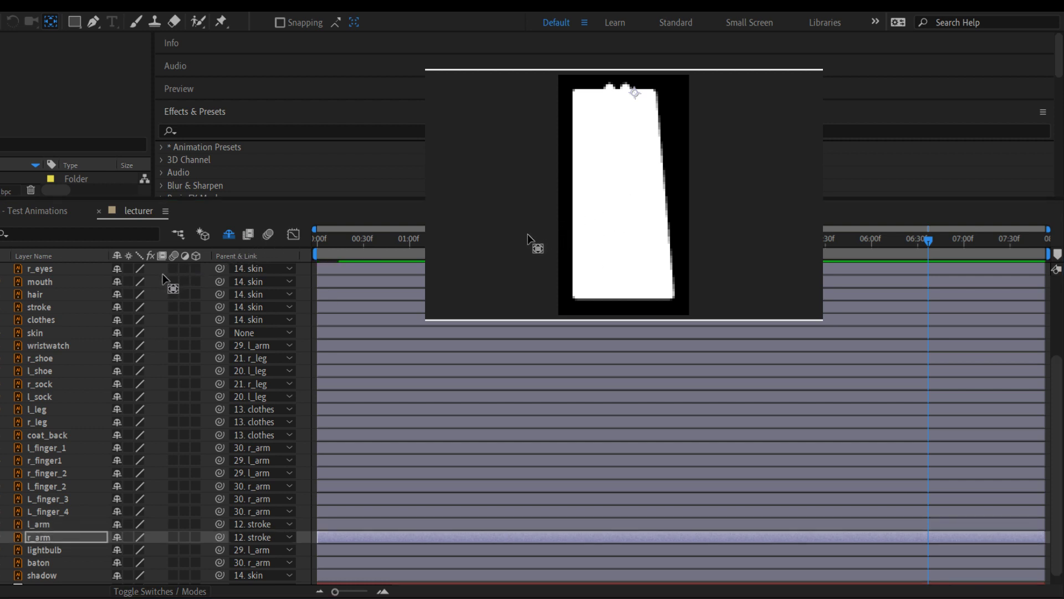
Place the anchor points of the lightbulb and baton layers, check the shadow layer, and clear the layer selection
click(40, 550)
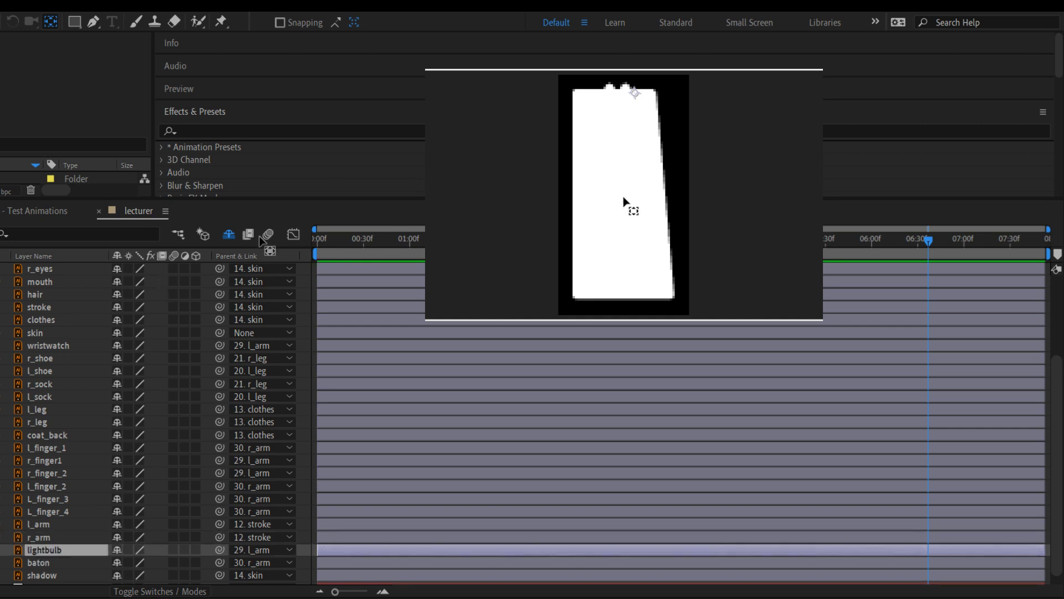
key(Return)
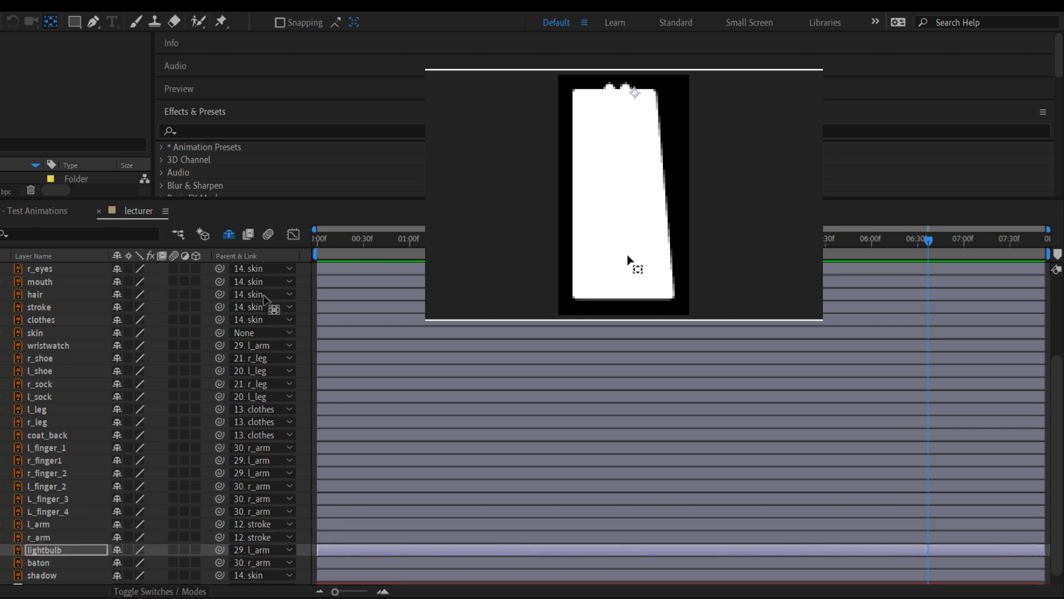
click(36, 561)
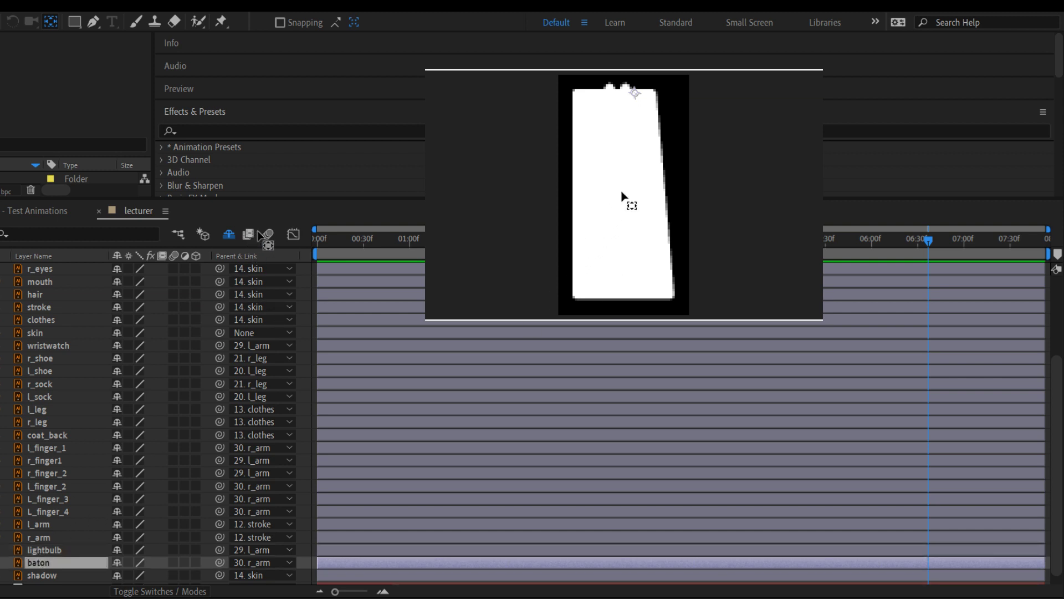
key(Return)
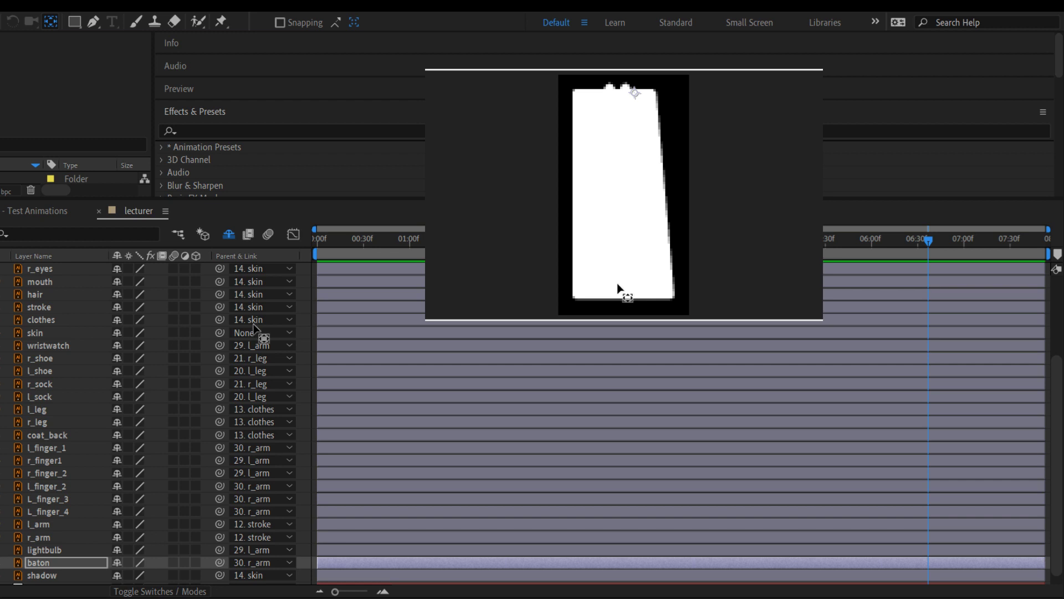
click(46, 576)
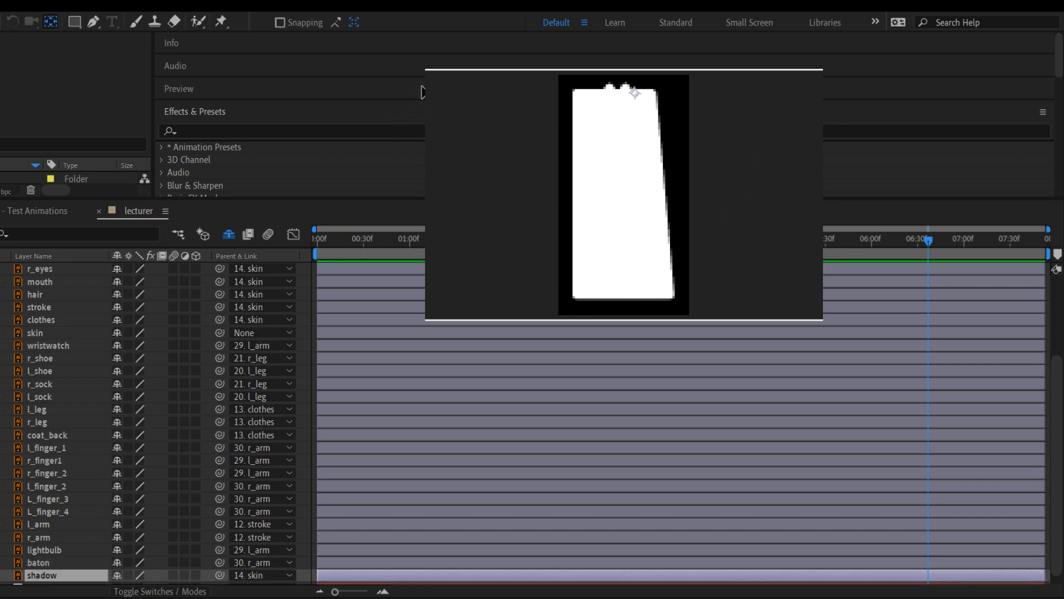
key(ctrl+shift+a)
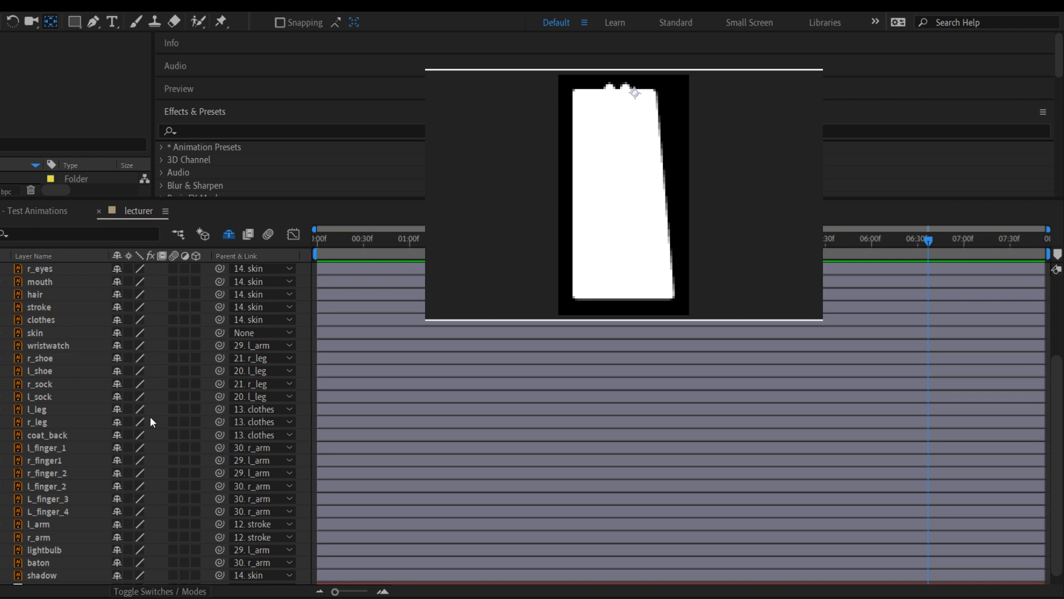
Inspect the assembled character and its layer list, and collapse the r_coat layer's Rotation property
key(ctrl+p)
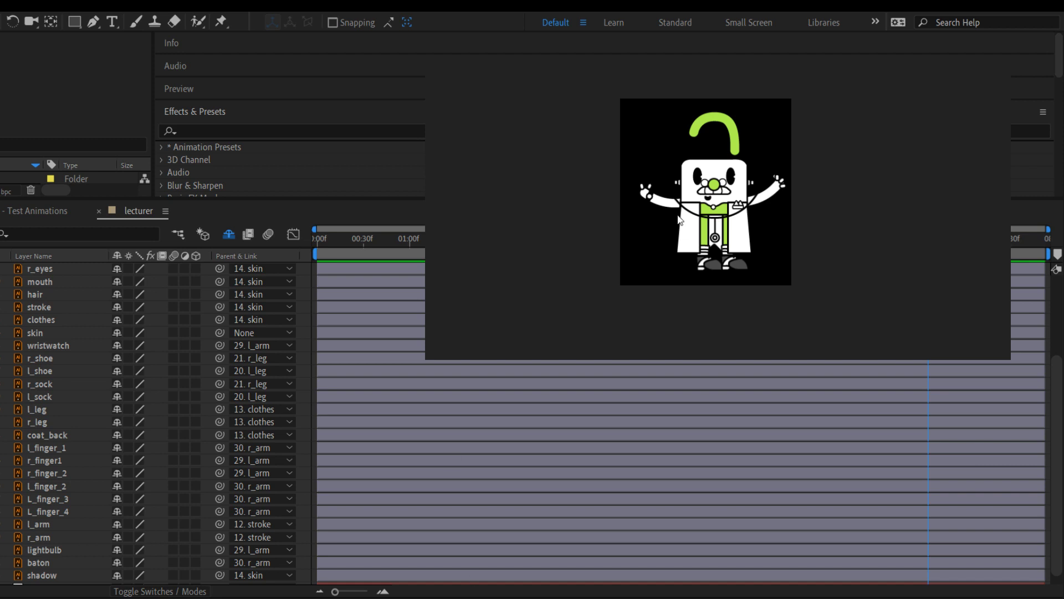
scroll(687, 183, up, 2)
scroll(687, 183, down, 2)
scroll(688, 183, up, 2)
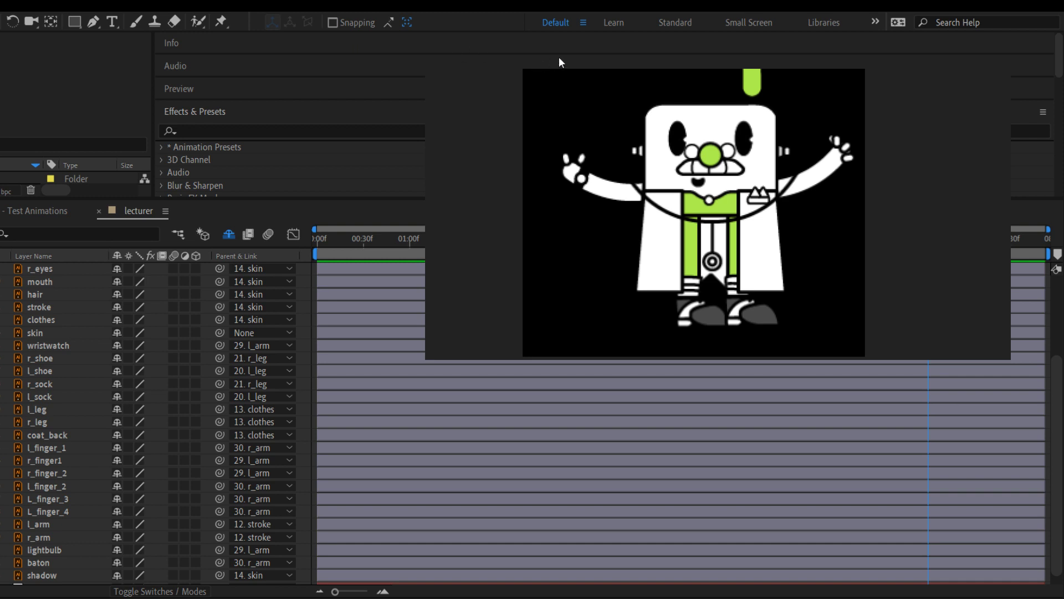
scroll(68, 453, up, 3)
scroll(67, 453, down, 4)
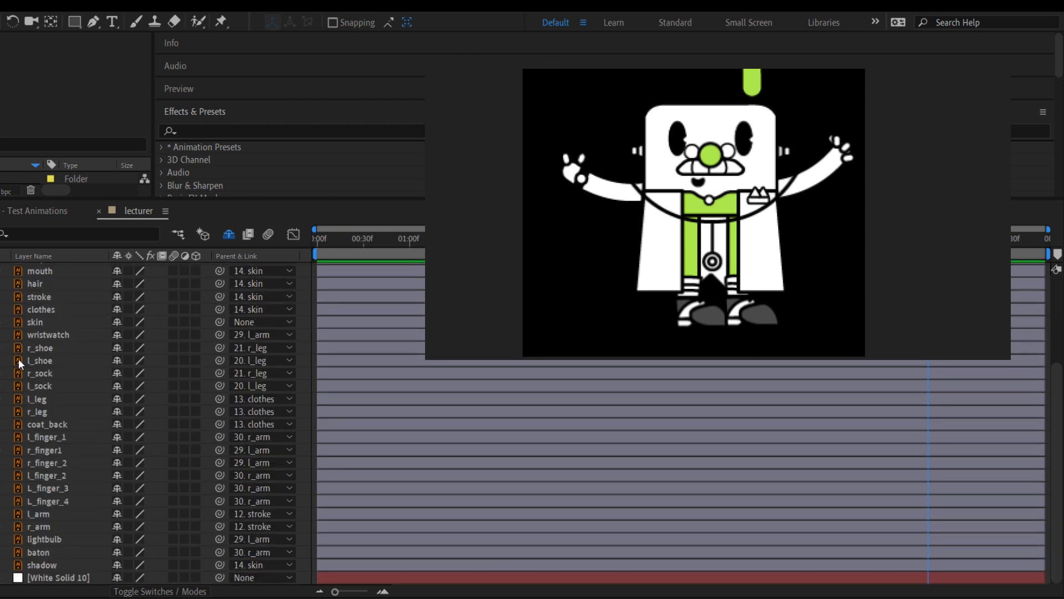
click(51, 398)
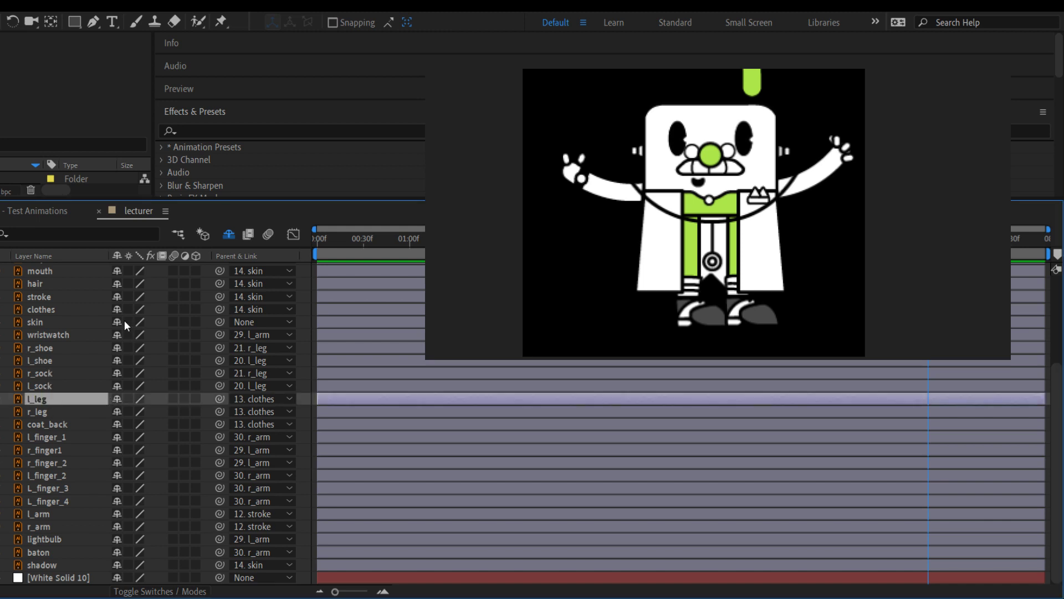
scroll(121, 294, up, 3)
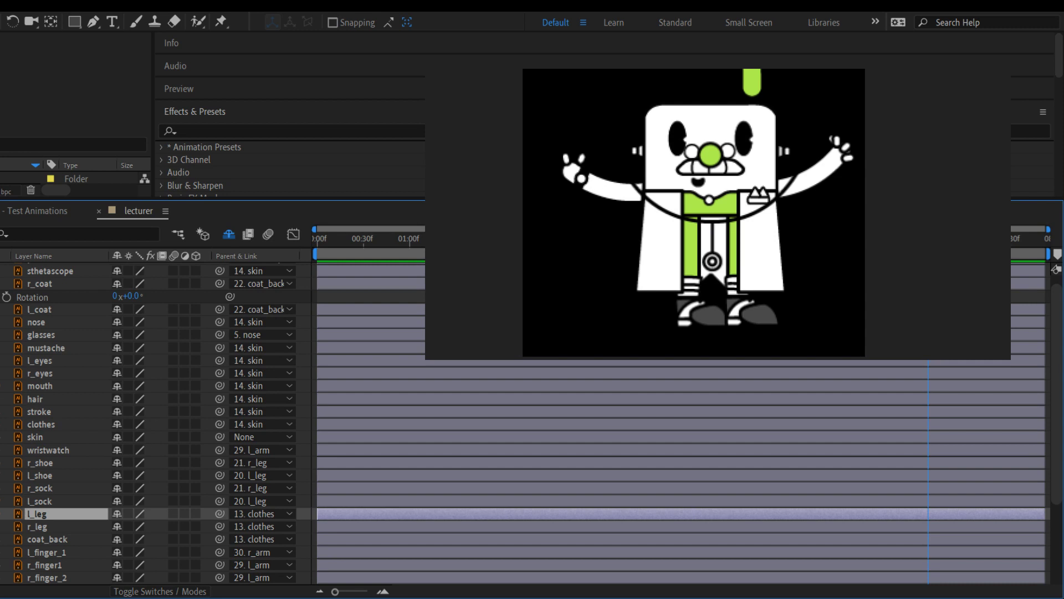
click(2, 284)
scroll(55, 278, up, 1)
Mark all layers from pendulum to shadow as shy so only White Solid 10 stays listed
click(69, 270)
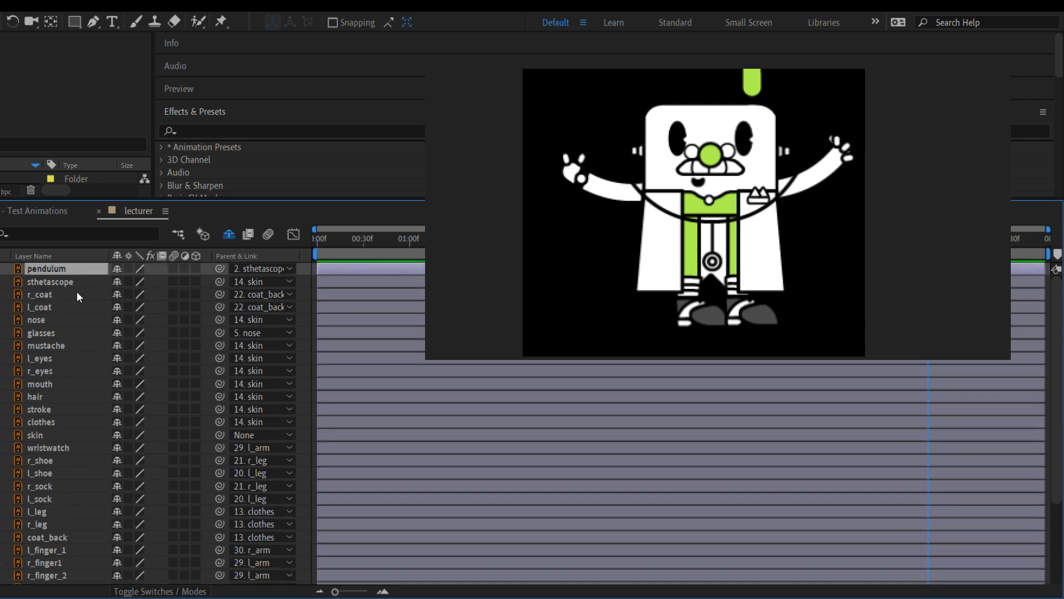
scroll(74, 457, down, 3)
shift+click(48, 566)
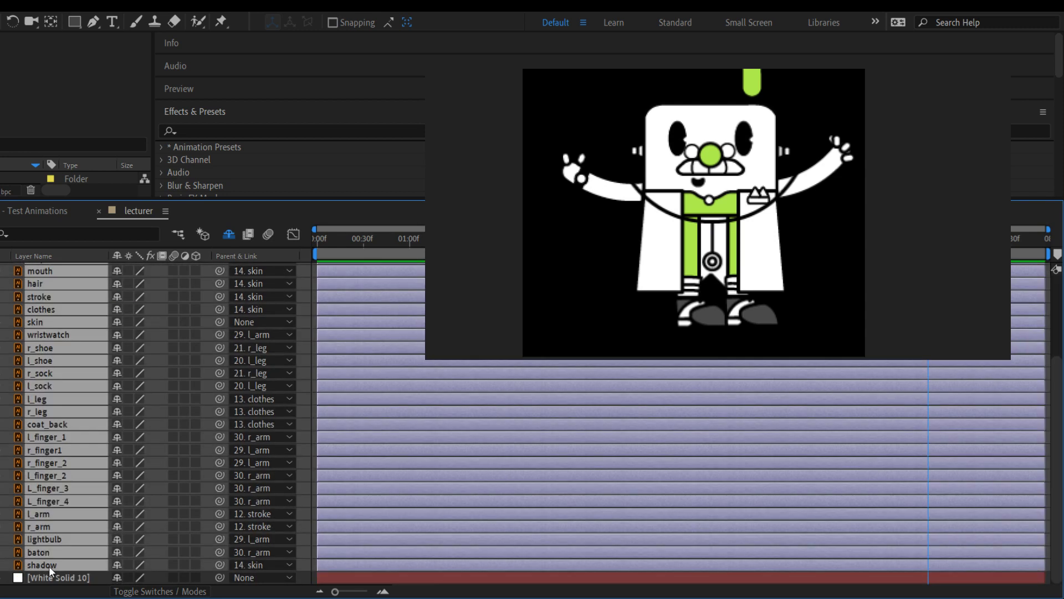
key(Delete)
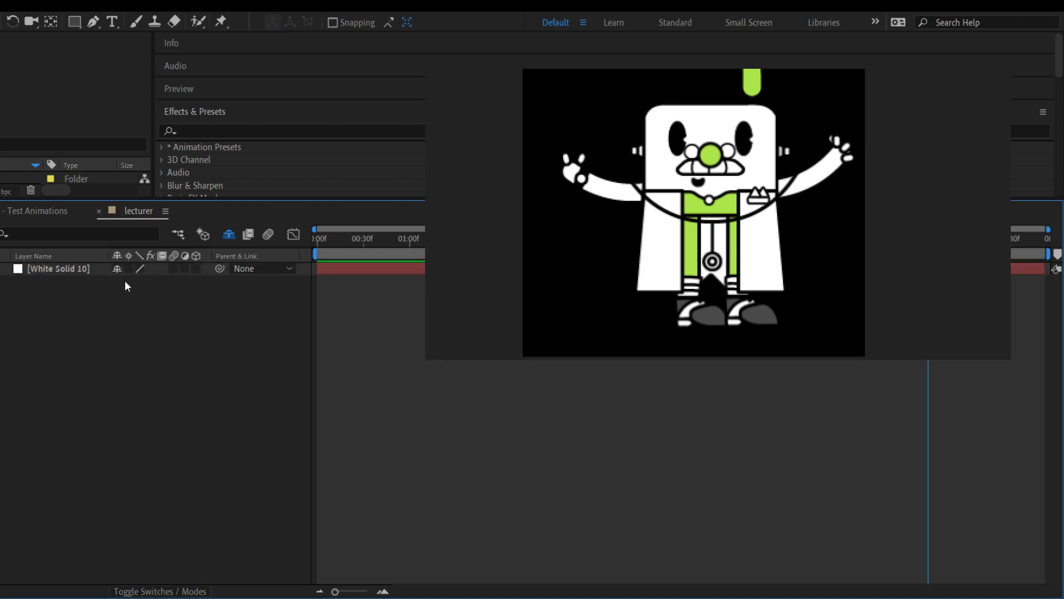
Show the shy layers again and unmark l_leg, r_leg, r_arm and l_arm as shy
click(227, 234)
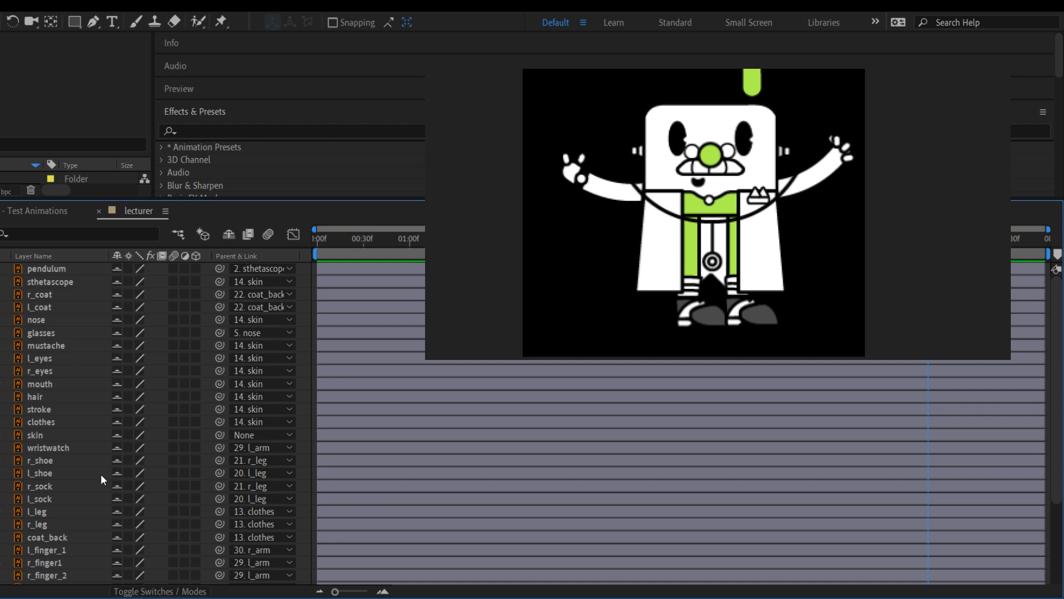
drag(117, 510, 117, 524)
scroll(105, 509, down, 3)
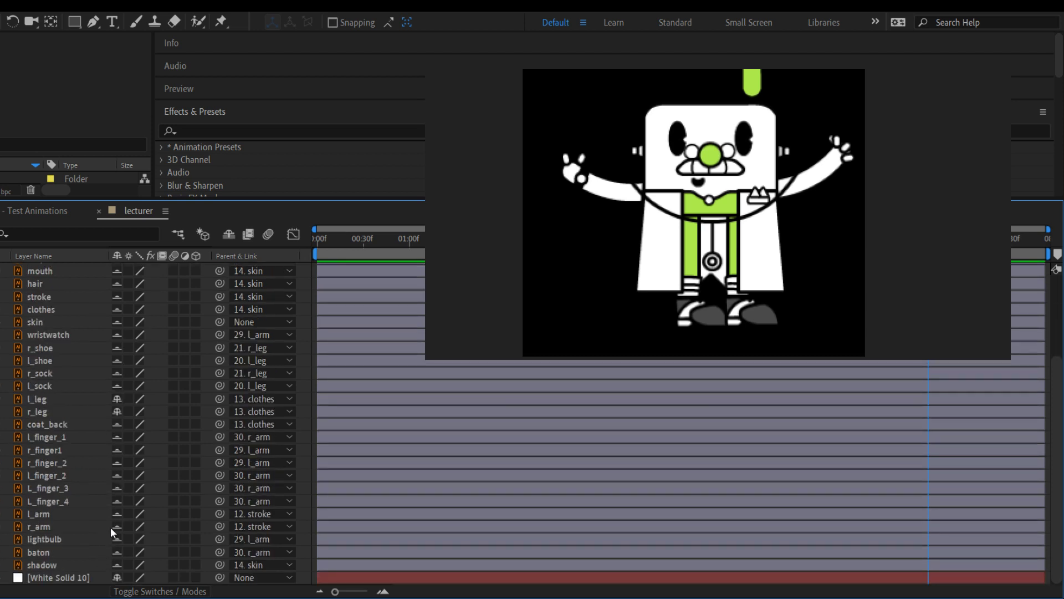
drag(118, 524, 118, 513)
scroll(118, 488, up, 2)
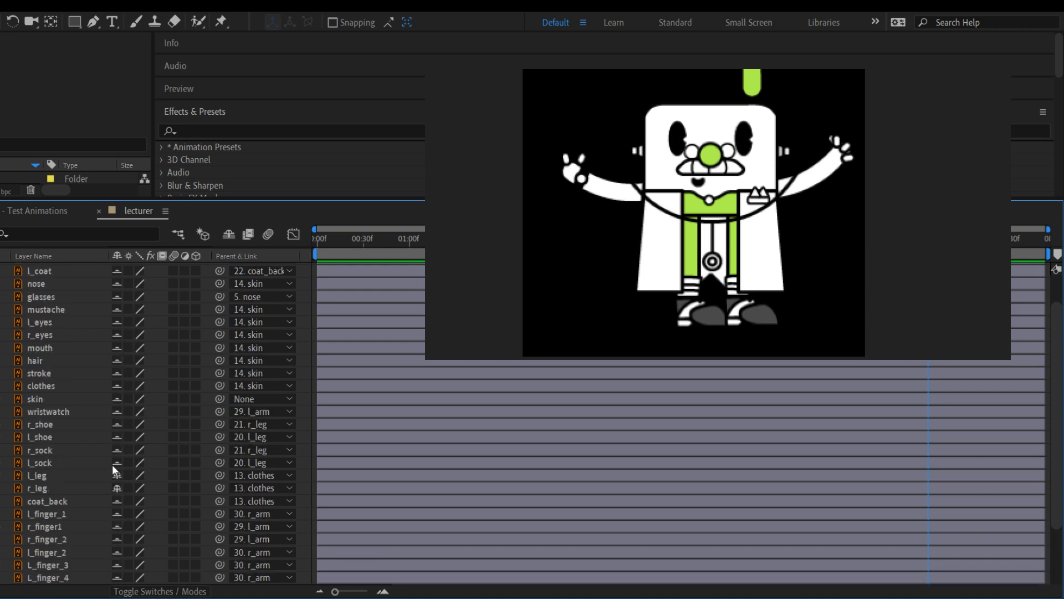
Unmark coat_back, l_coat, r_coat, sthetascope and pendulum as shy, and hide the remaining shy layers
click(117, 502)
click(117, 272)
scroll(117, 294, up, 1)
click(117, 296)
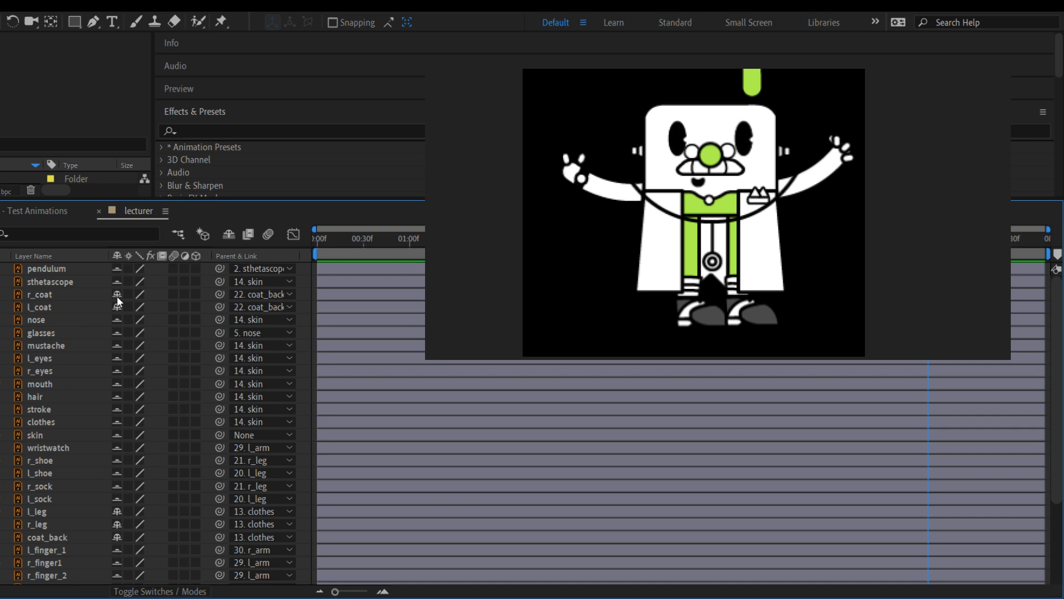
click(117, 281)
click(116, 269)
click(228, 234)
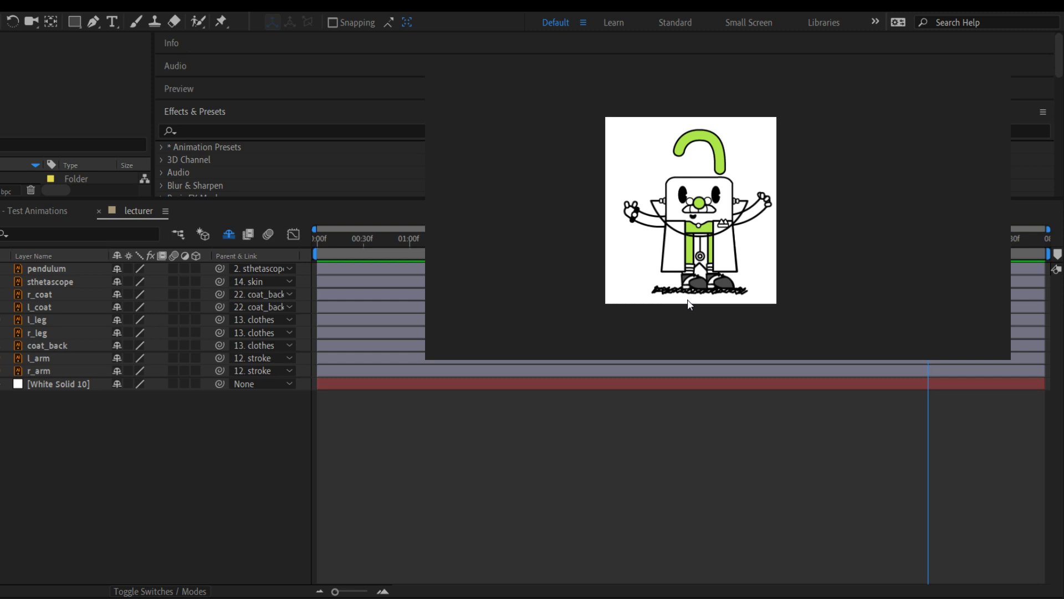
Save the project and move the current-time indicator to the start of the lecturer composition
click(156, 473)
key(ctrl+s)
drag(347, 235, 317, 235)
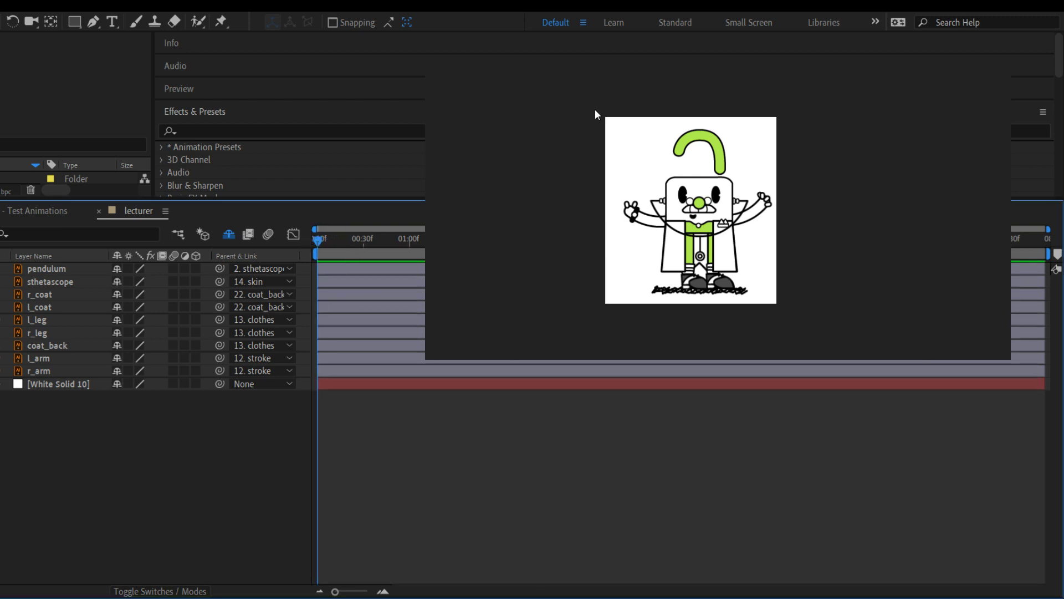
Reveal the pendulum layer's Rotation property and test how it swings around its anchor point
click(633, 51)
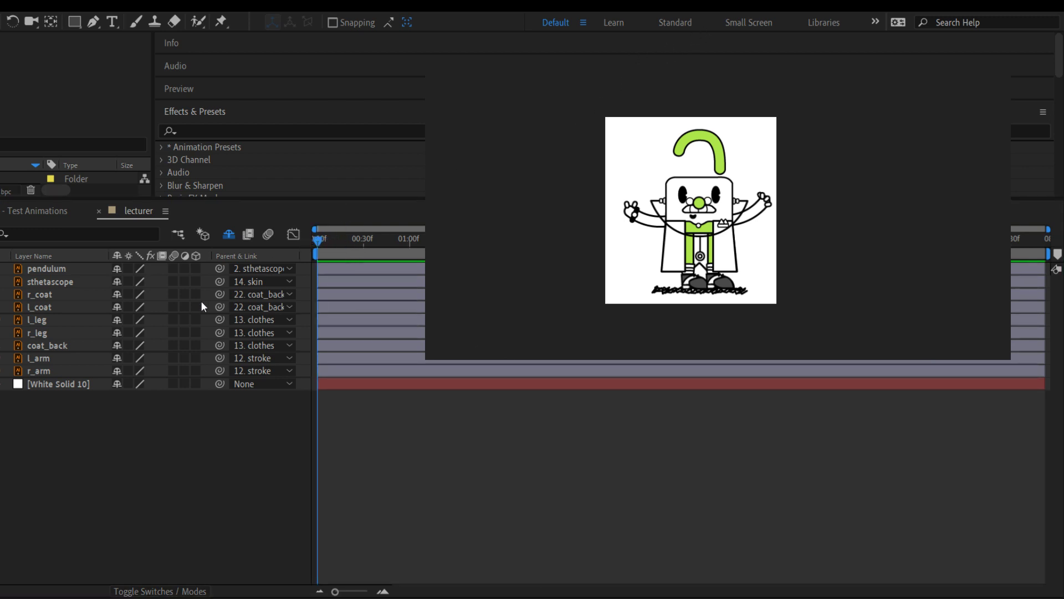
click(1, 268)
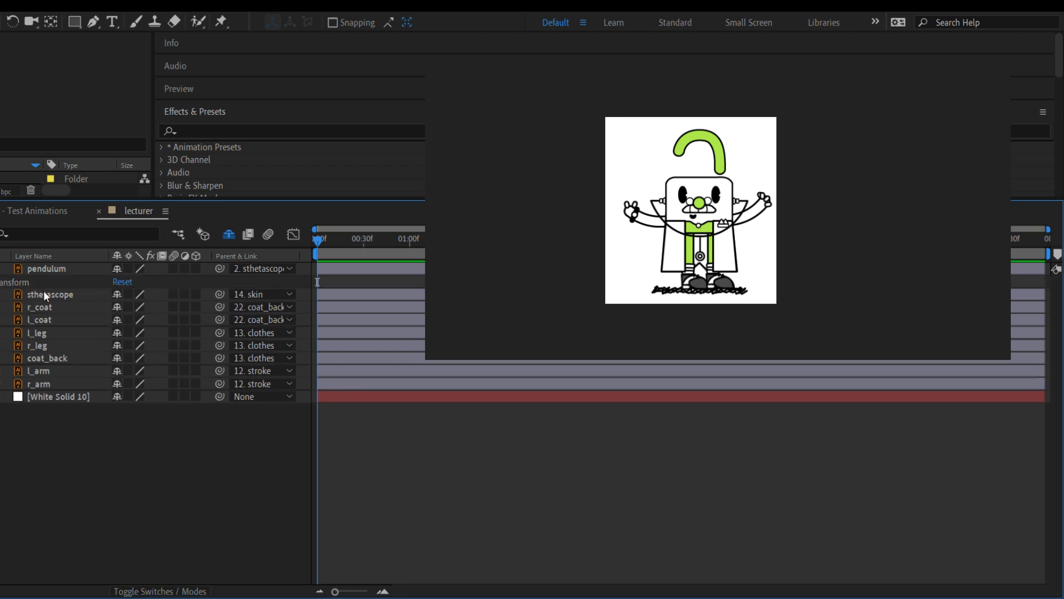
click(54, 268)
key(r)
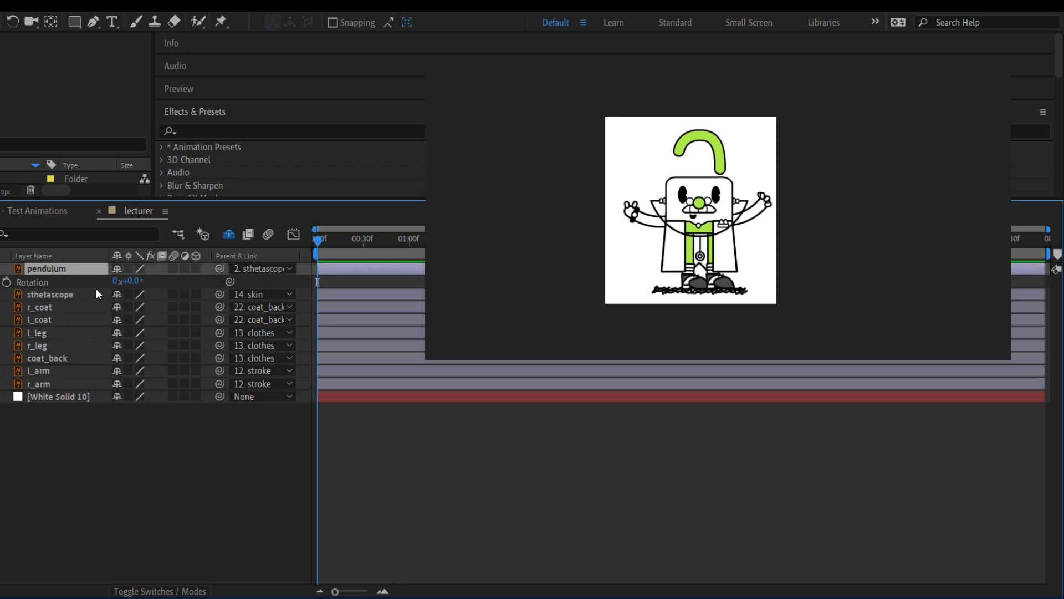
mouse_move(133, 284)
mouse_down()
mouse_move(173, 274)
mouse_move(133, 281)
mouse_move(140, 294)
mouse_move(122, 298)
mouse_move(153, 292)
mouse_move(134, 295)
mouse_up()
Reveal the sthetascope layer's Scale, unlink its proportions, and test stretching its height to about 267% before undoing the change
click(68, 295)
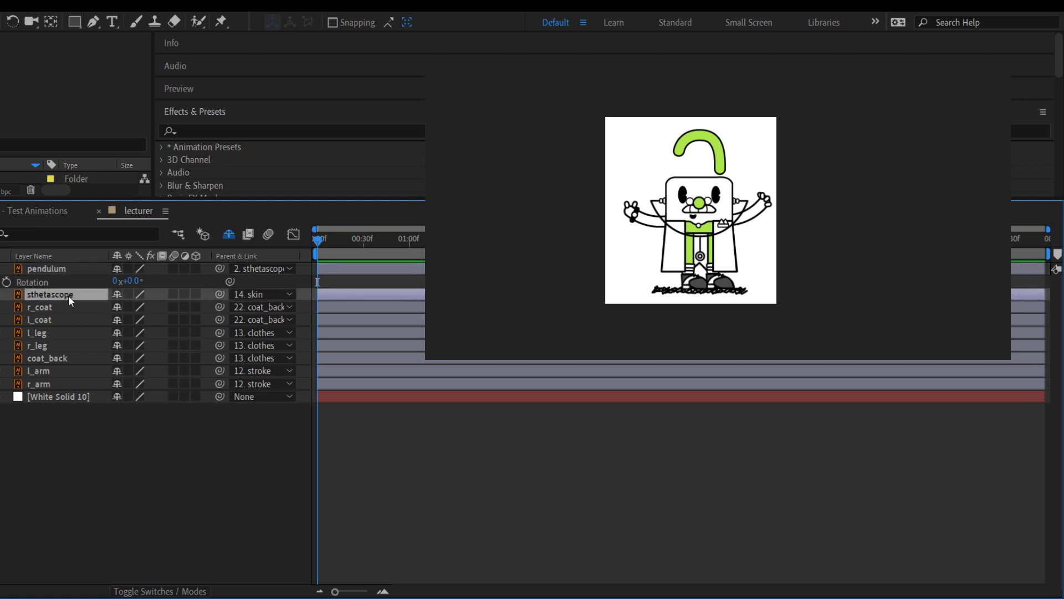
key(s)
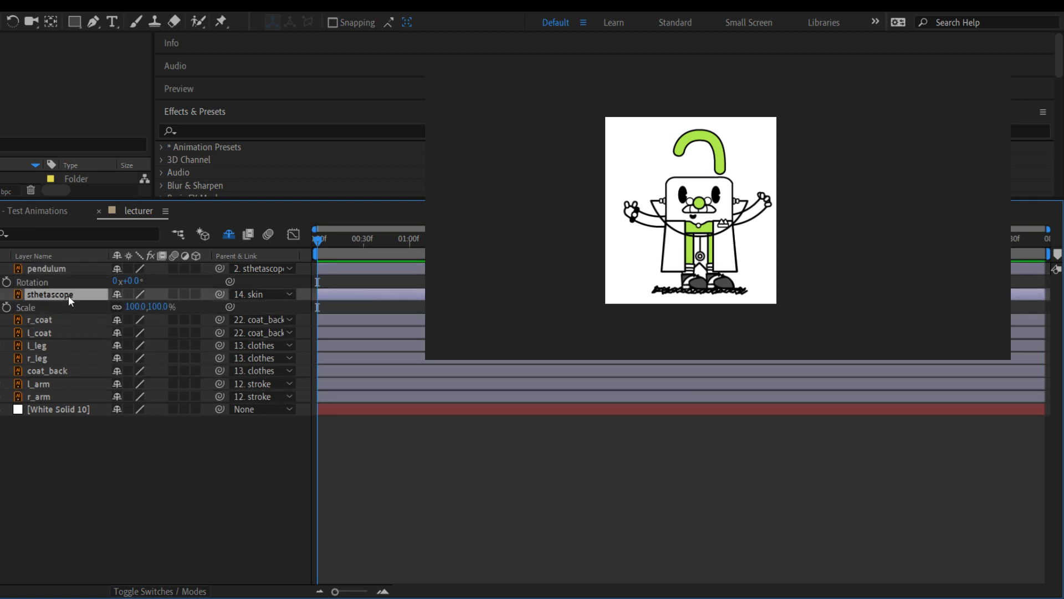
click(117, 306)
drag(161, 307, 219, 316)
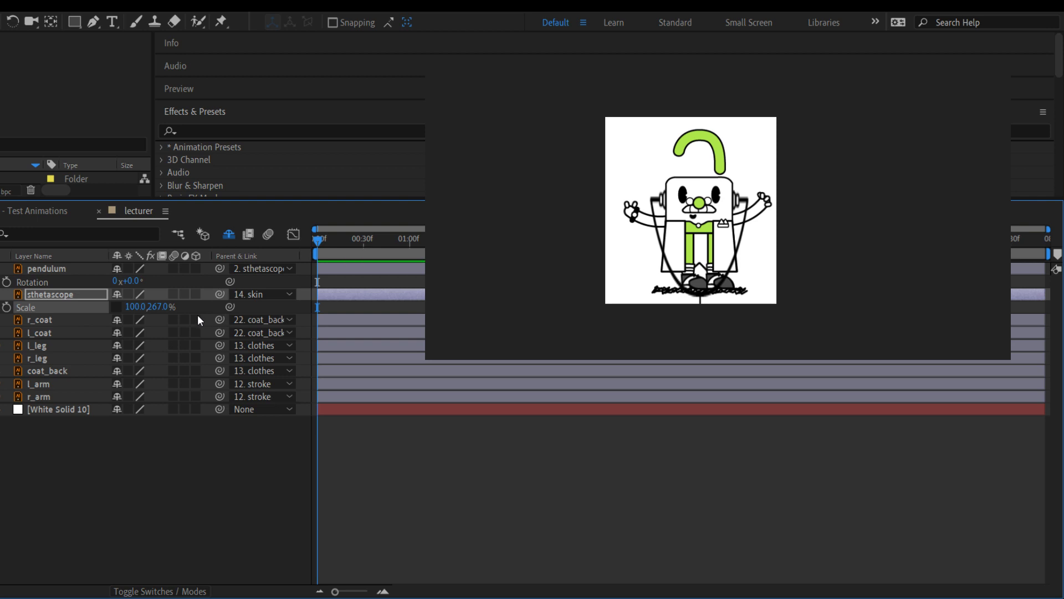
key(ctrl+z)
click(117, 306)
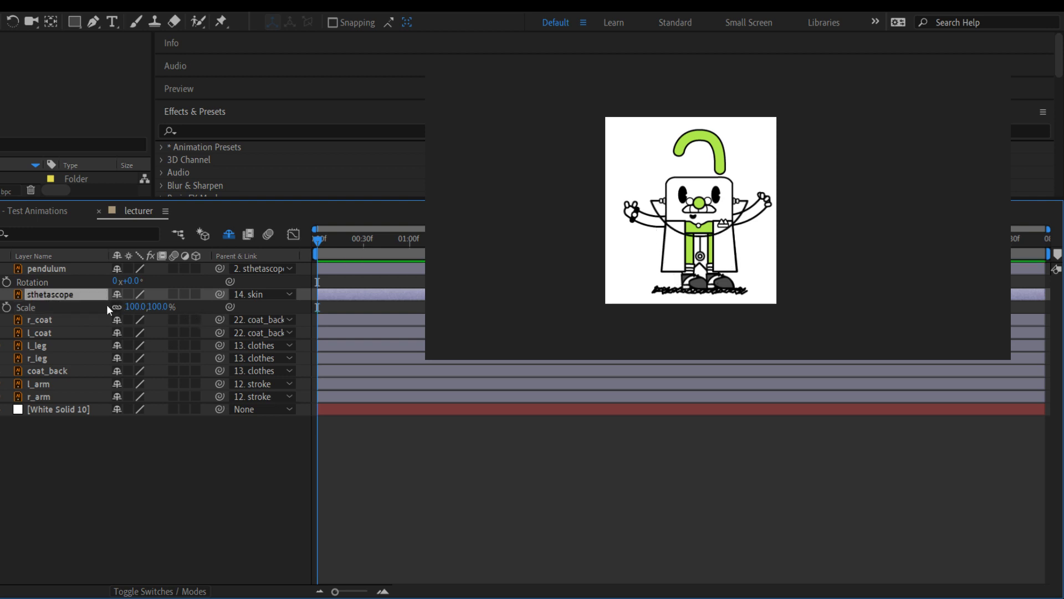
Expand the sthetascope's transform properties, test scaling its width and height separately, undo both changes, and collapse the sthetascope and pendulum properties
click(0, 295)
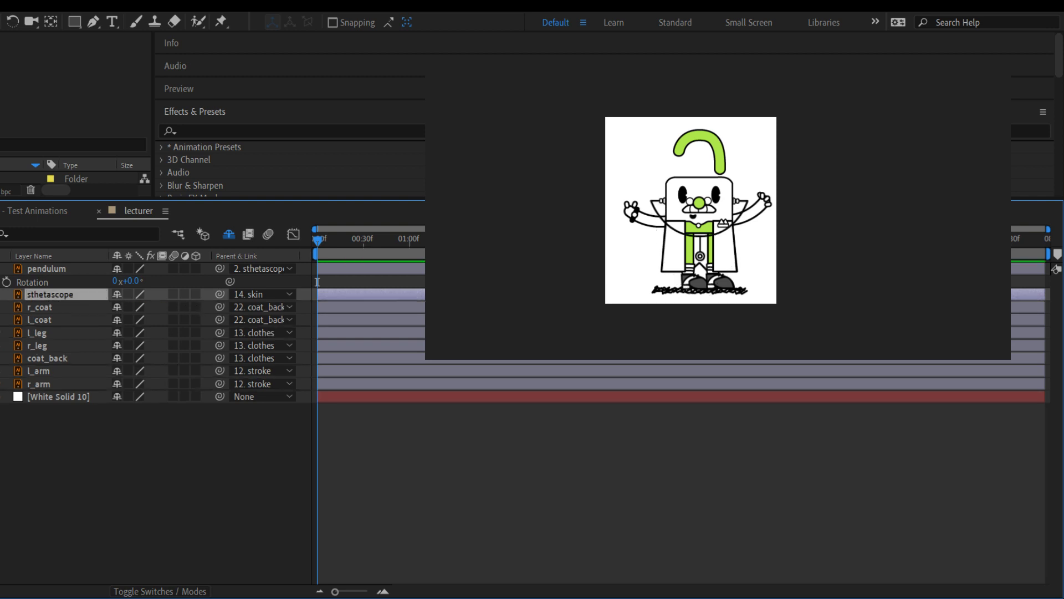
click(0, 295)
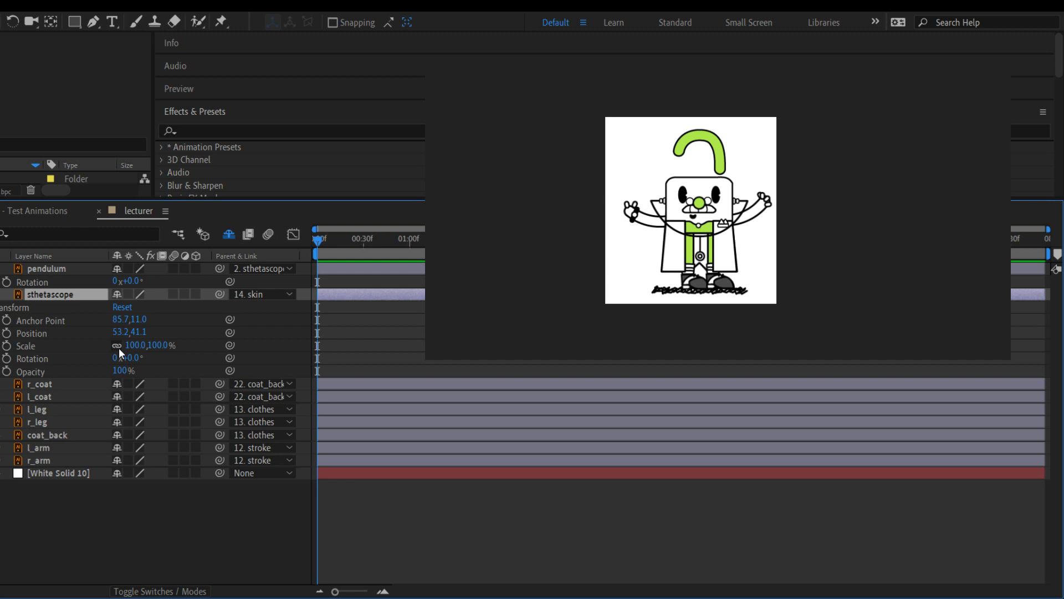
drag(158, 346, 163, 348)
key(ctrl+z)
click(131, 345)
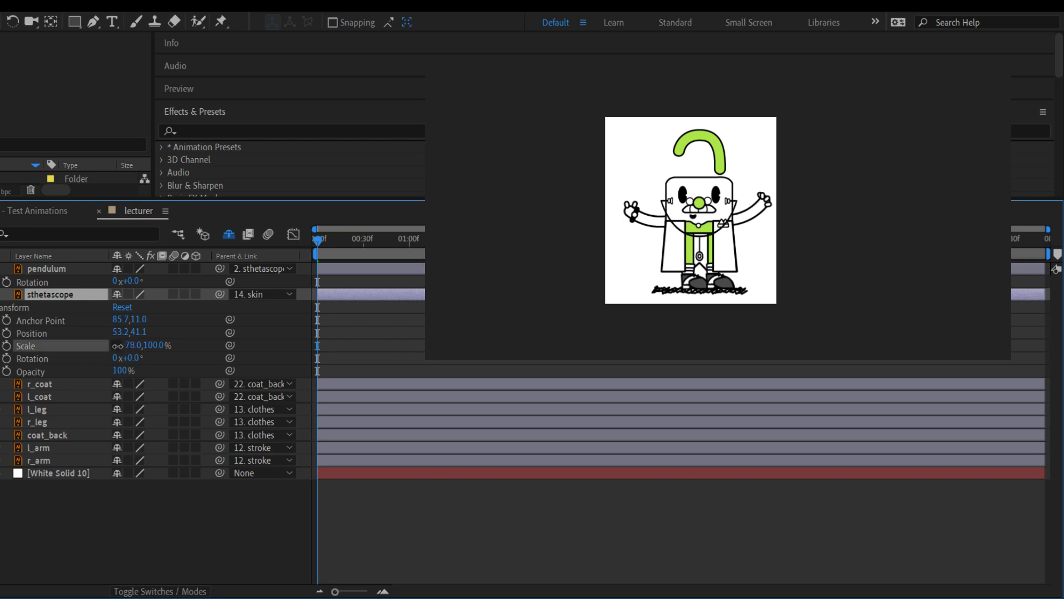
drag(131, 345, 166, 344)
key(ctrl+z)
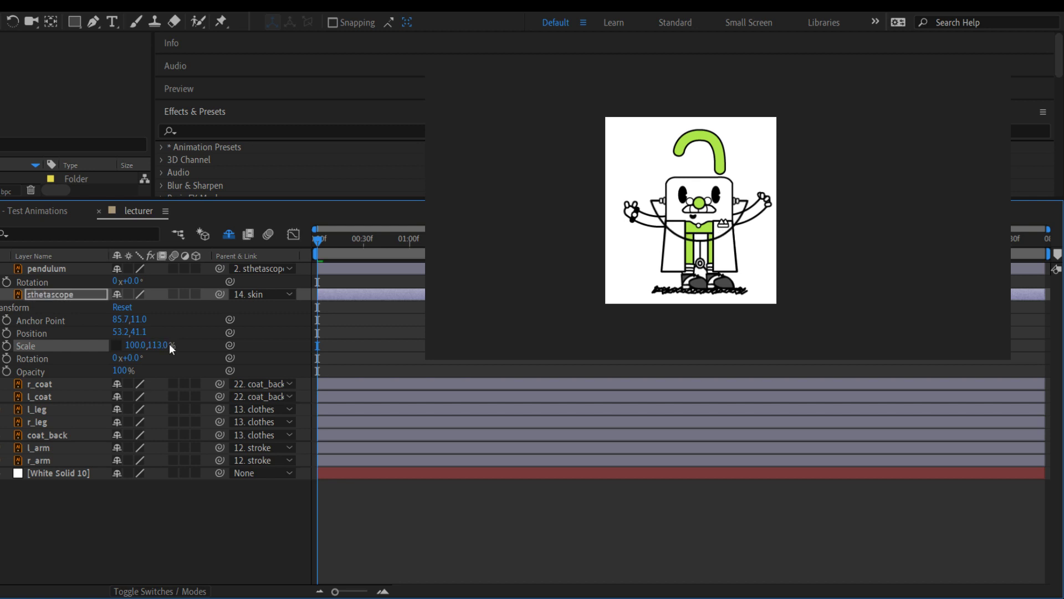
key(ctrl+z)
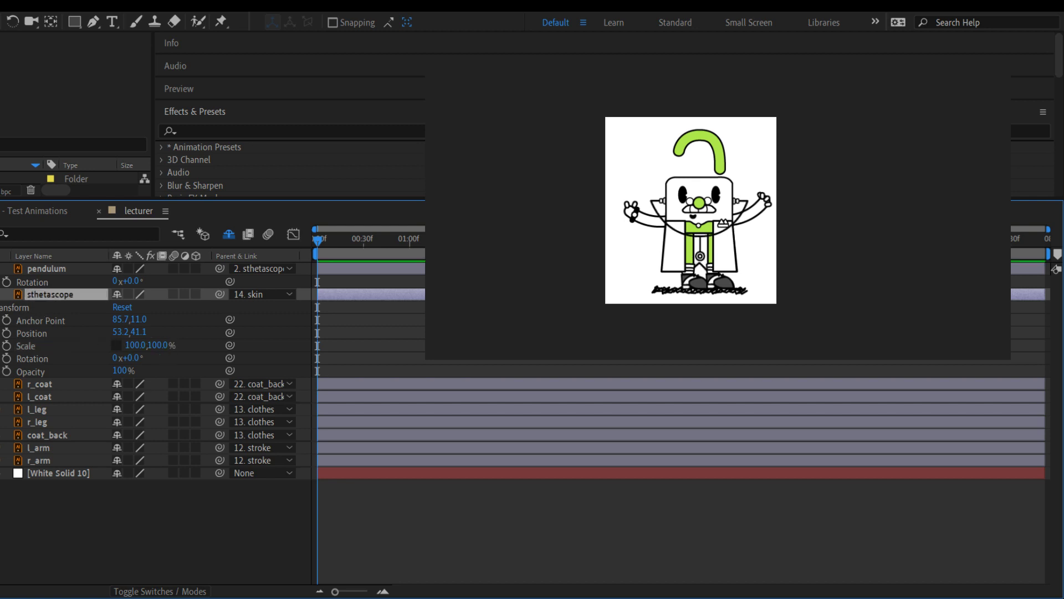
click(0, 294)
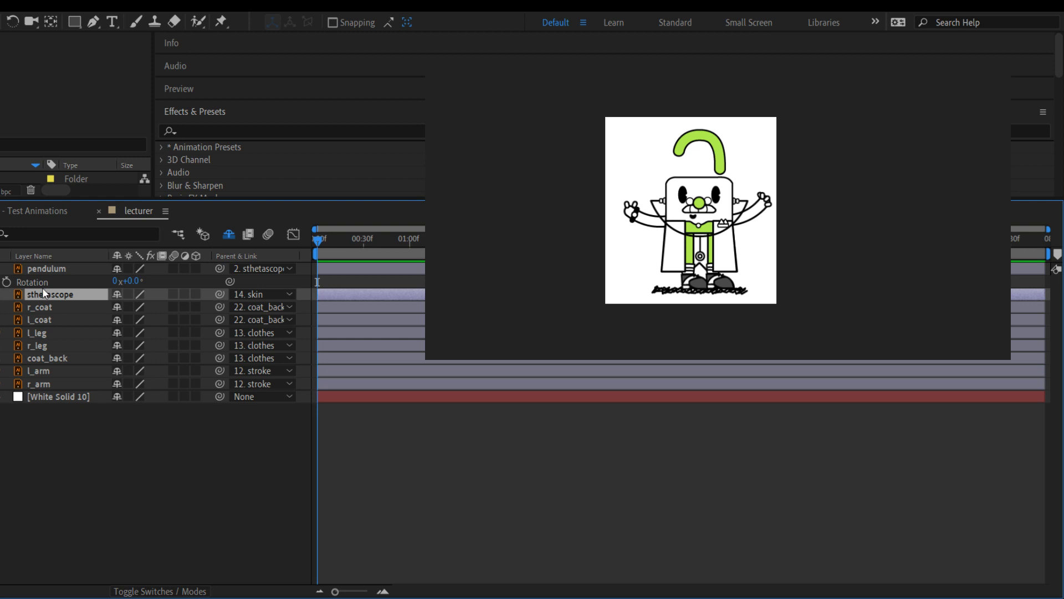
click(1, 268)
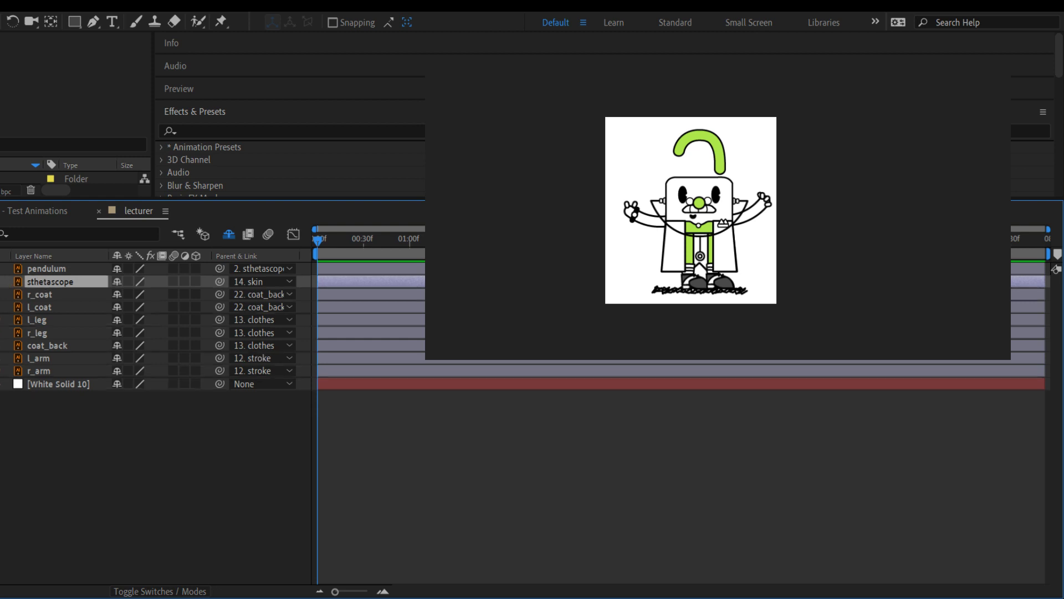
Inspect the r_coat and l_coat layers' transform properties and collapse them again
click(1, 294)
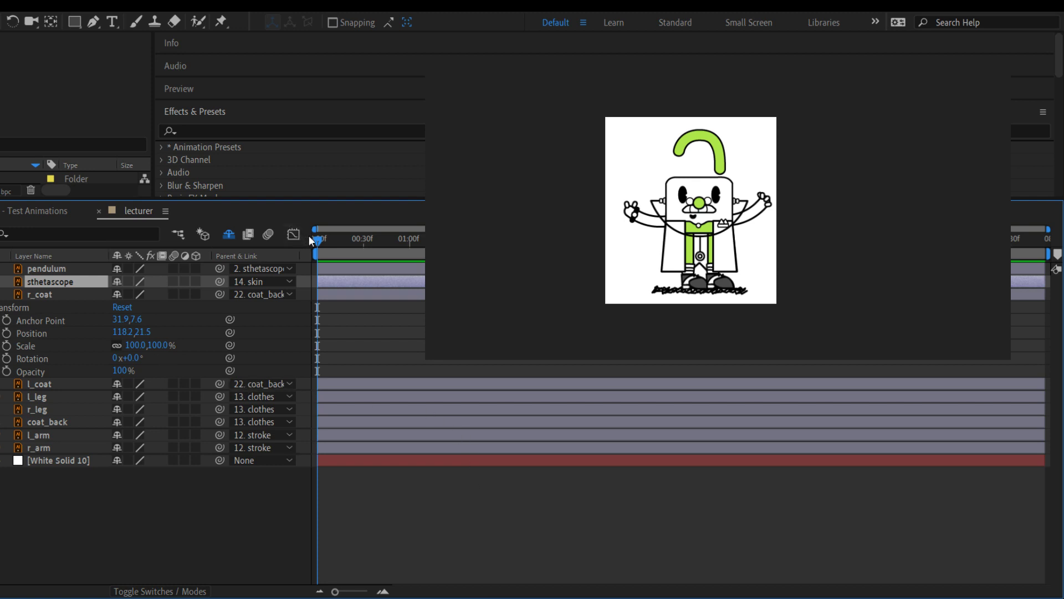
drag(309, 236, 291, 251)
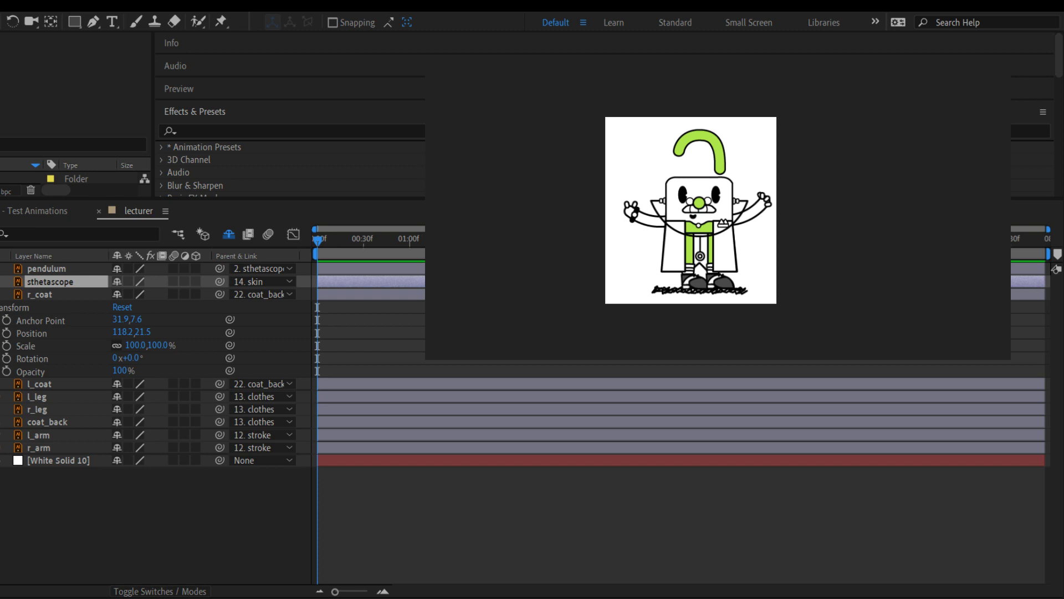
click(506, 596)
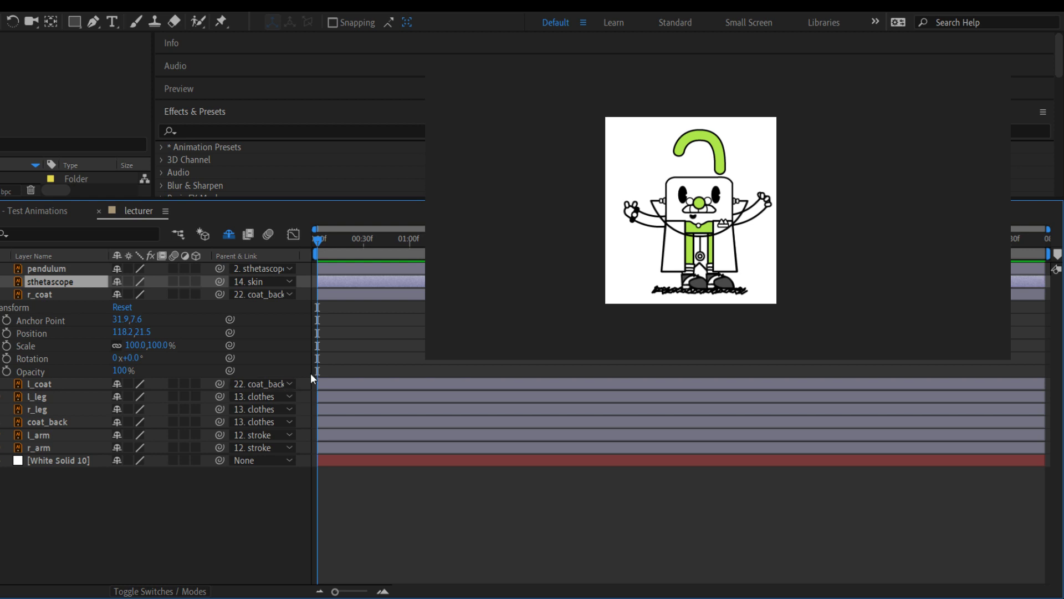
mouse_move(322, 244)
mouse_down()
mouse_move(408, 239)
mouse_move(318, 241)
mouse_up()
click(3, 294)
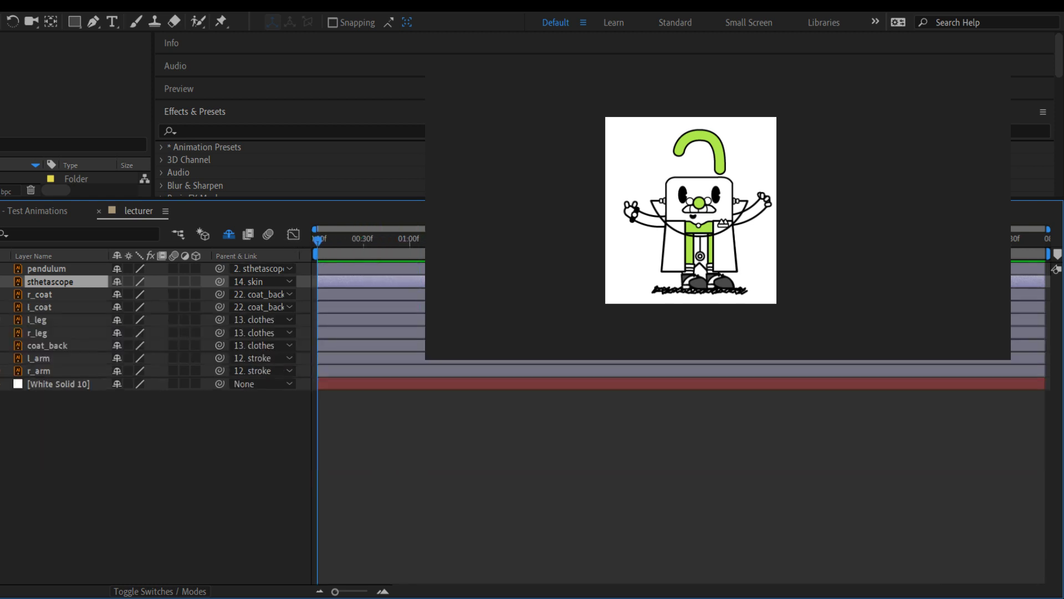
click(3, 307)
click(3, 307)
Reveal the l_leg layer's Rotation, test rotating the leg around its anchor point, undo the rotation, and collapse the property
click(3, 320)
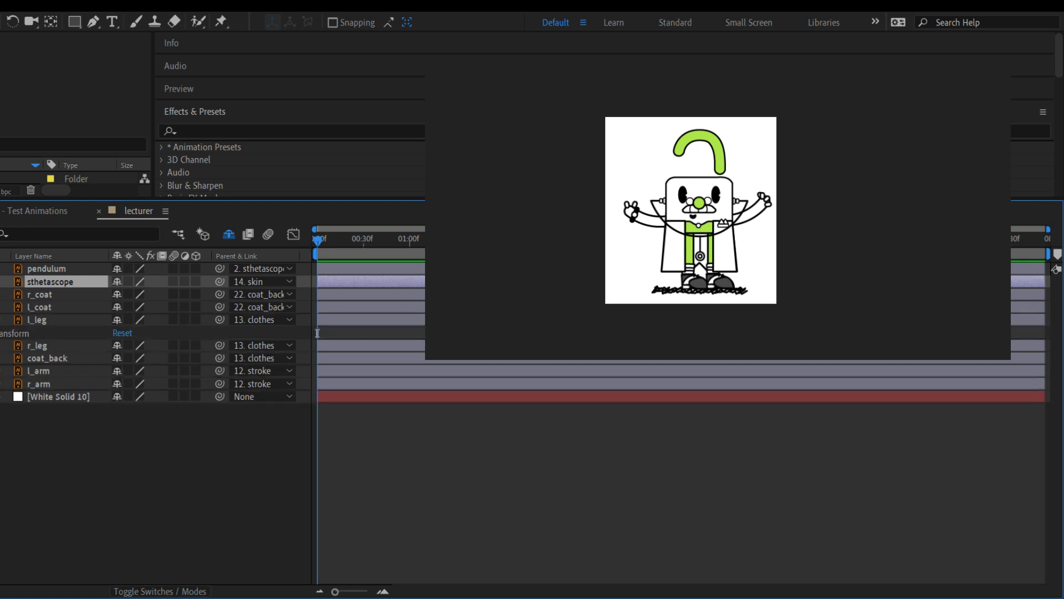
click(57, 324)
key(r)
mouse_move(134, 333)
mouse_down()
mouse_move(118, 333)
mouse_move(131, 332)
mouse_up()
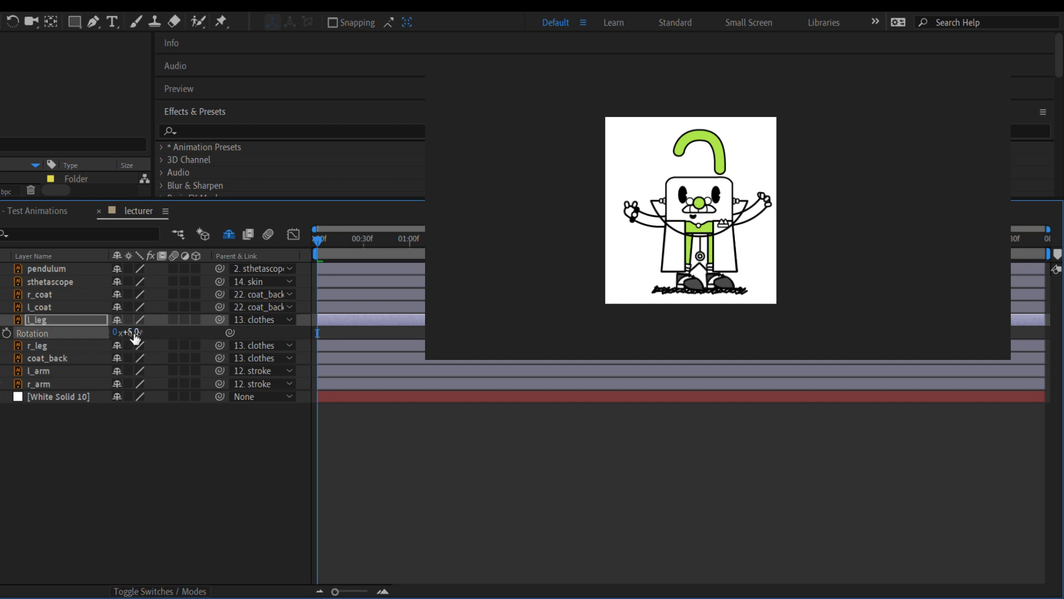
key(ctrl+z)
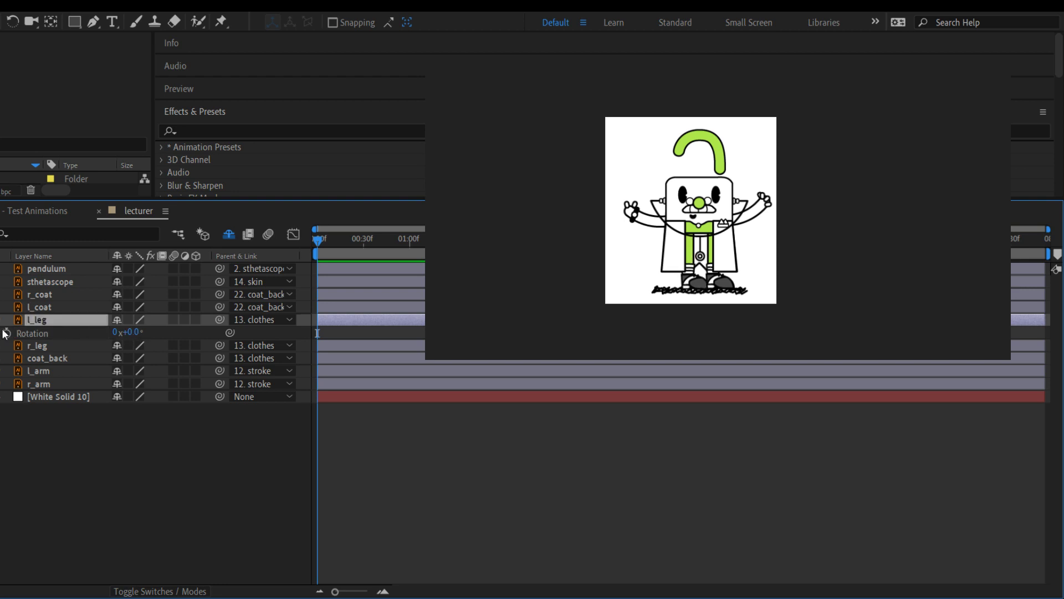
key(r)
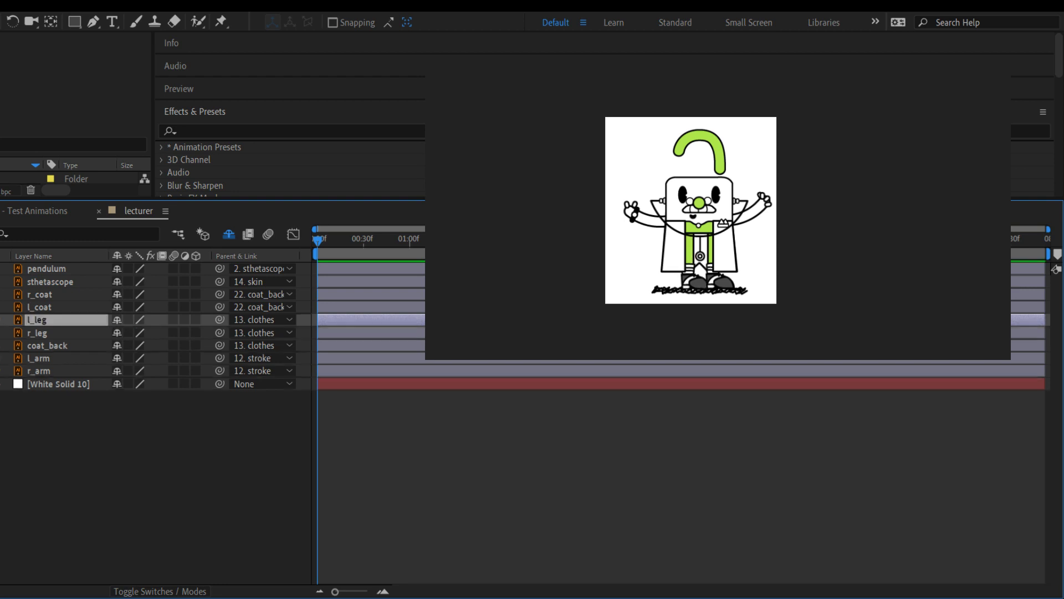
Try moving the l_leg layer upward, away from its place on the lecturer's body
double_click(47, 322)
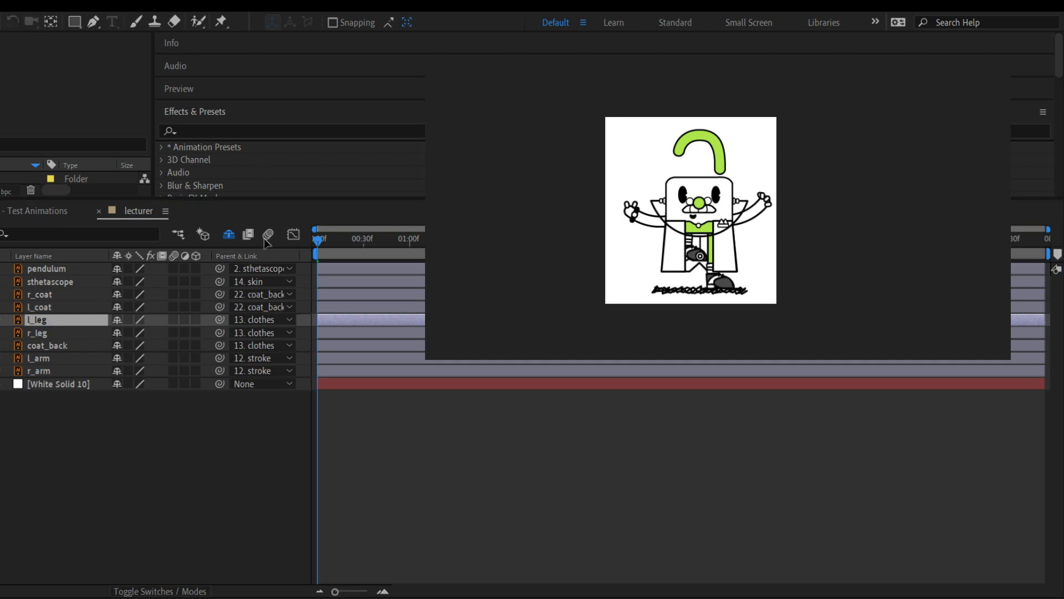
key(Return)
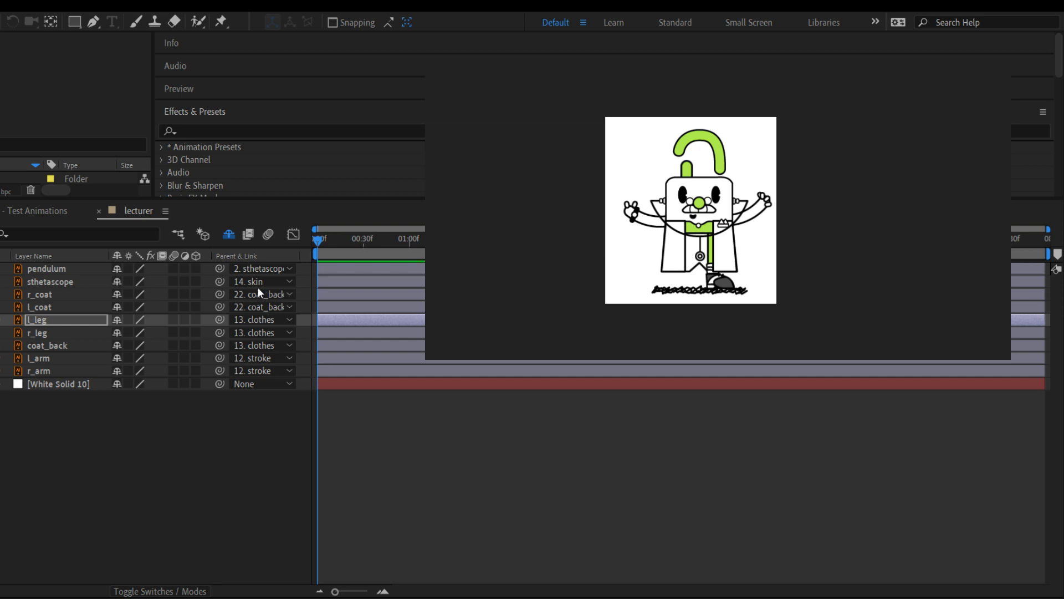
key(Return)
Activate the Pan Behind (Anchor Point) tool and select the r_leg layer
click(50, 21)
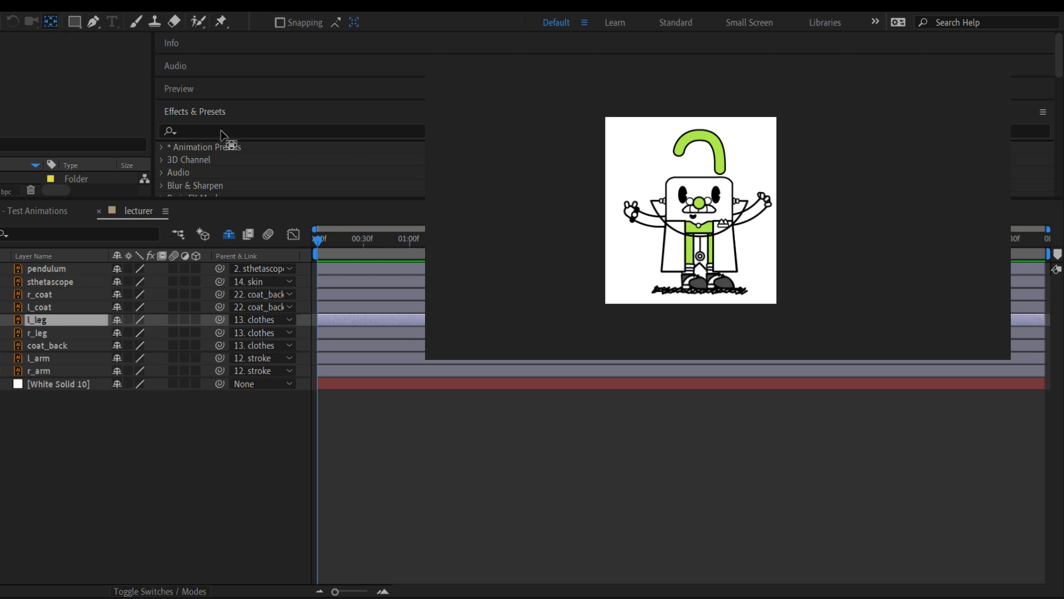
key(Return)
drag(42, 329, 364, 117)
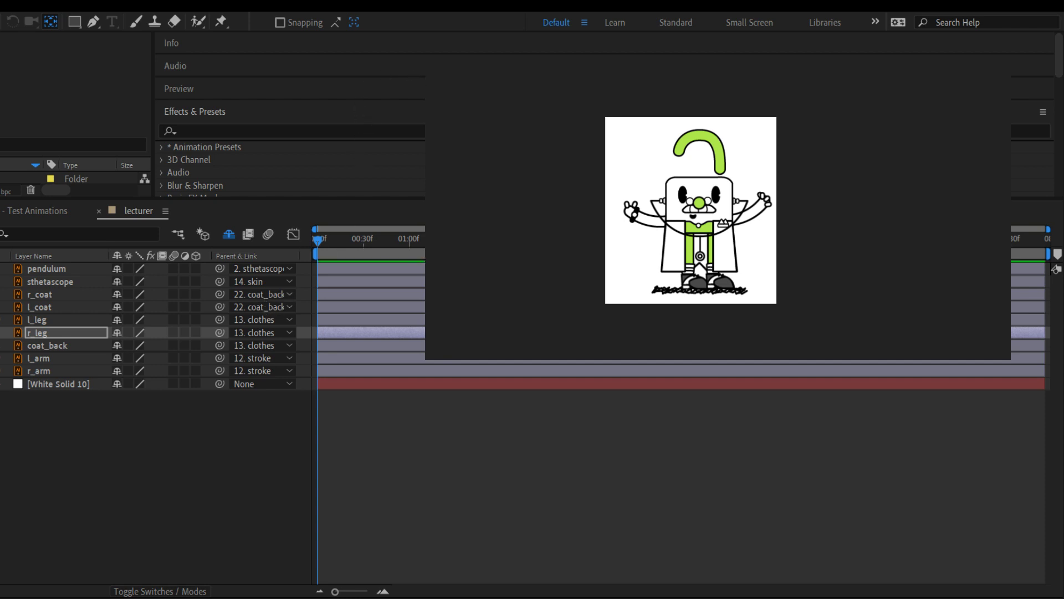
Open the Test Animations composition and preview the existing runner's leg and body movement behind the checkered railing
click(43, 211)
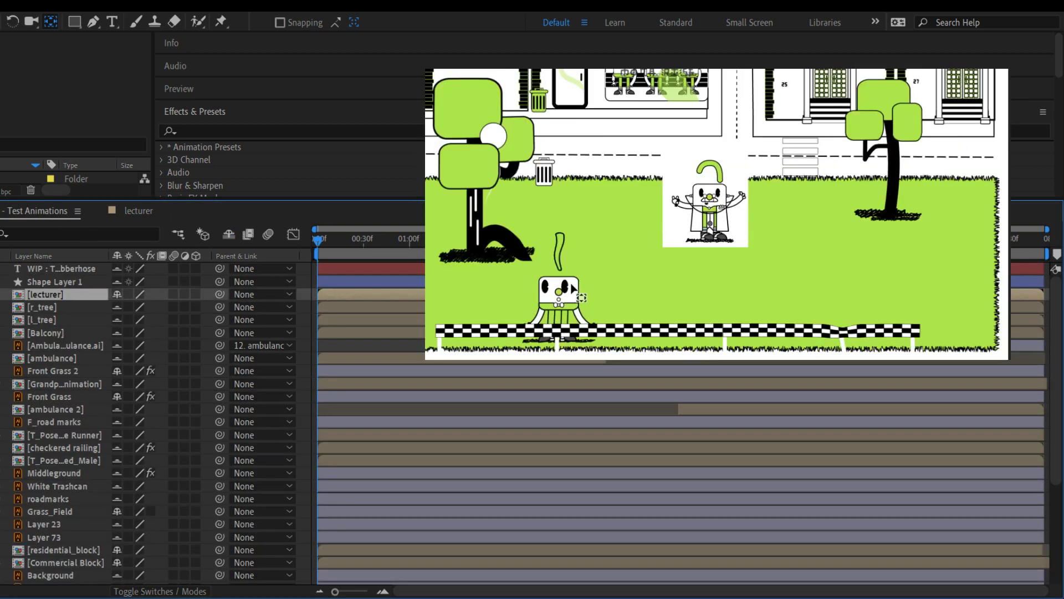
scroll(572, 287, down, 1)
scroll(591, 277, up, 2)
drag(540, 292, 705, 142)
drag(444, 239, 483, 225)
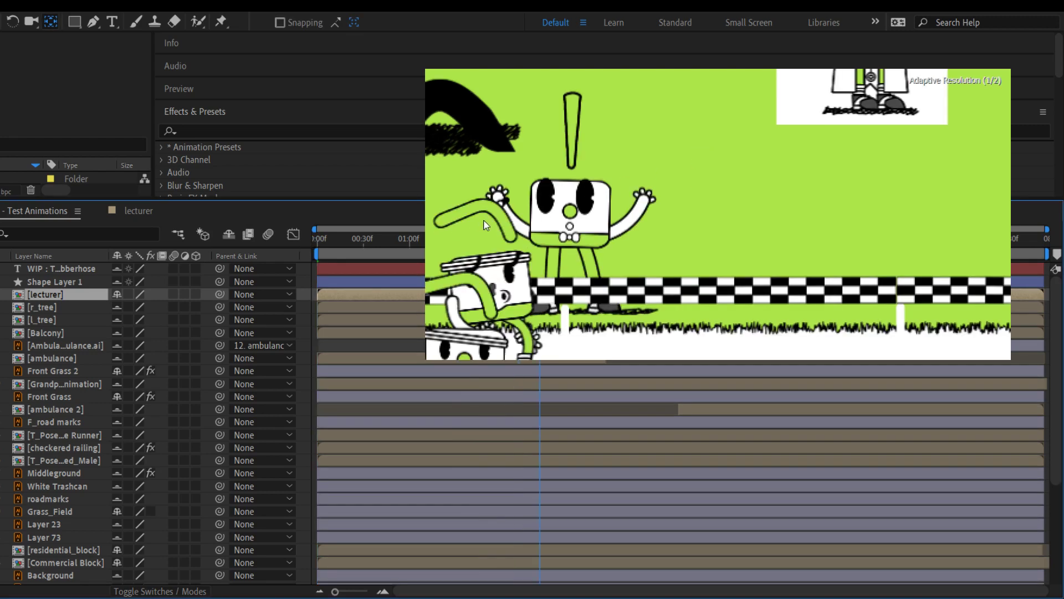
key(space)
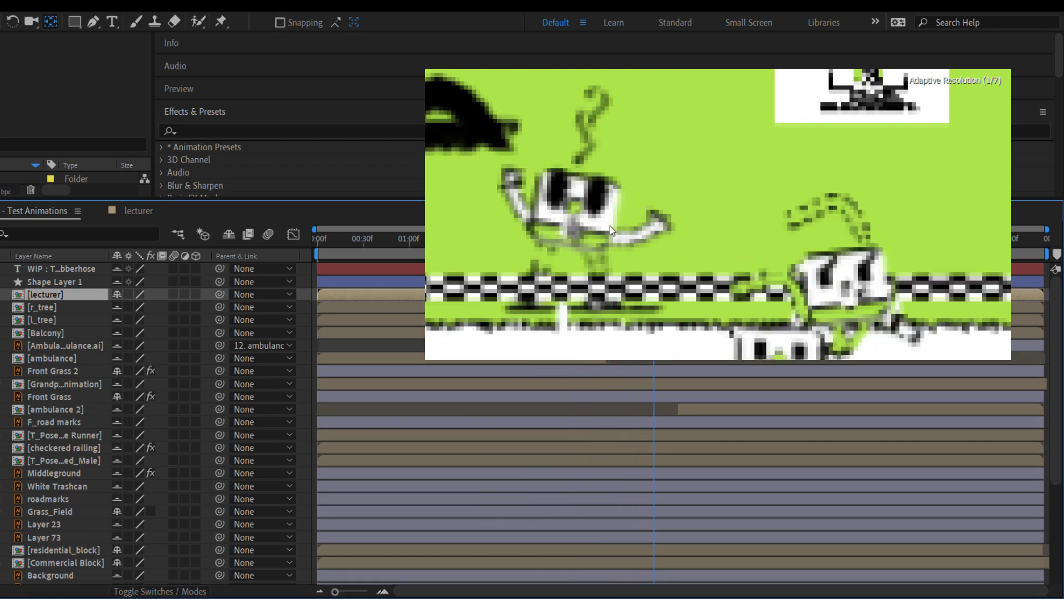
key(space)
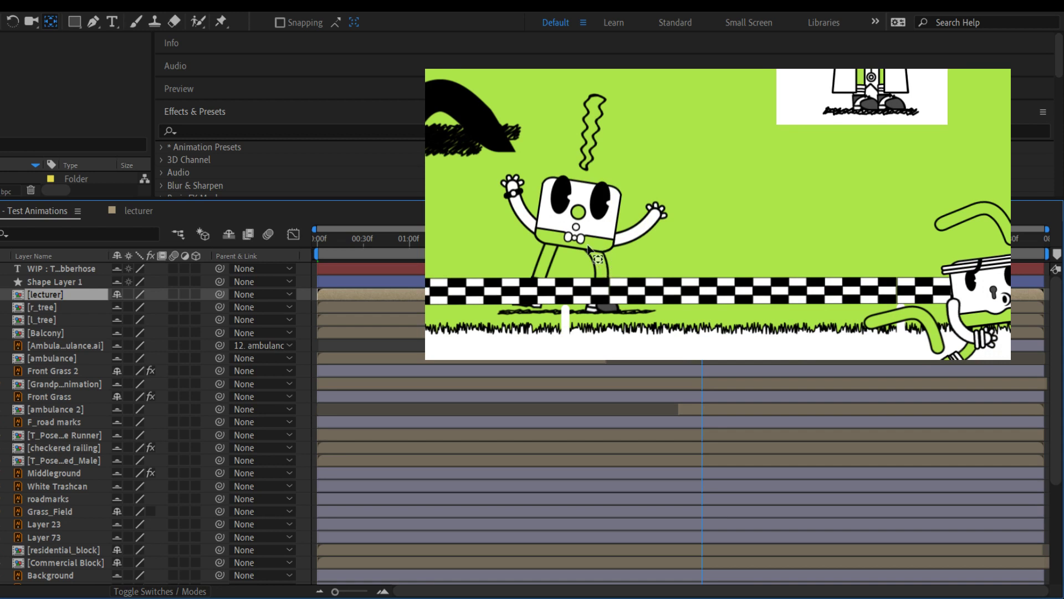
key(space)
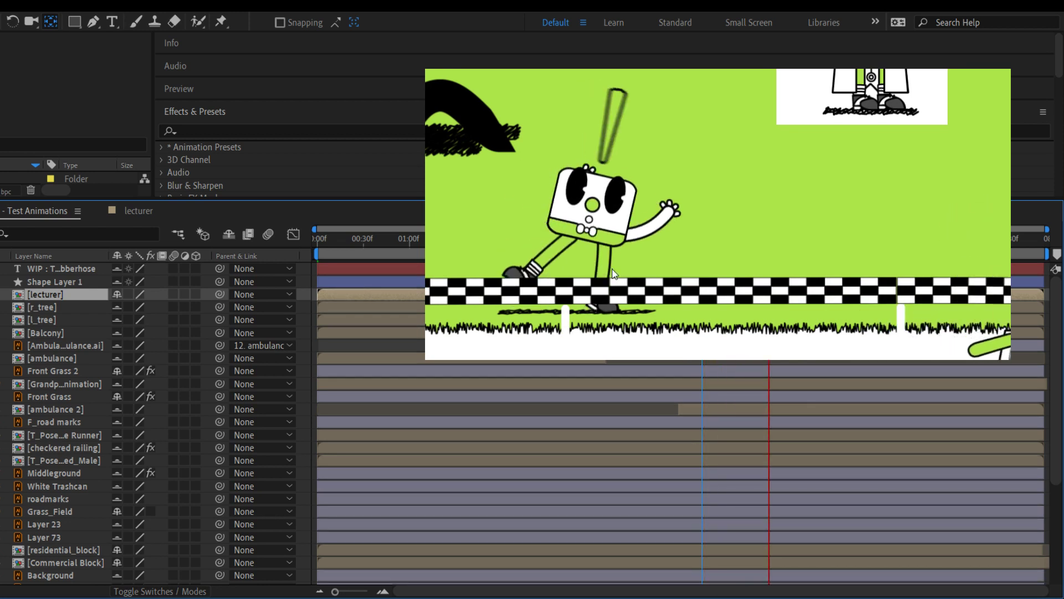
key(space)
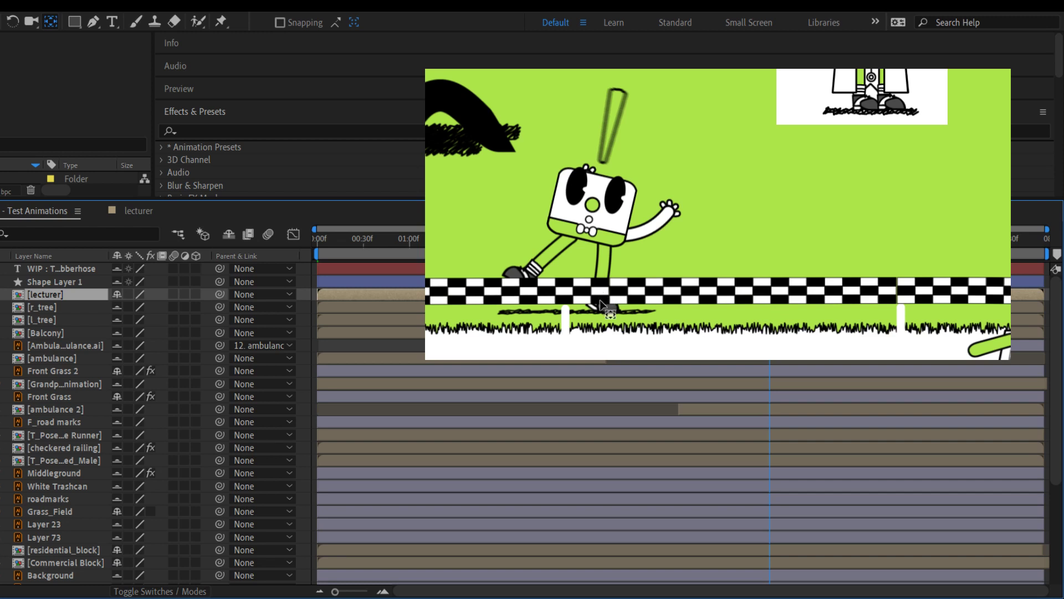
Check the lecturer composition, return to Test Animations, and move the current time back to an early frame of the character's animation
click(135, 213)
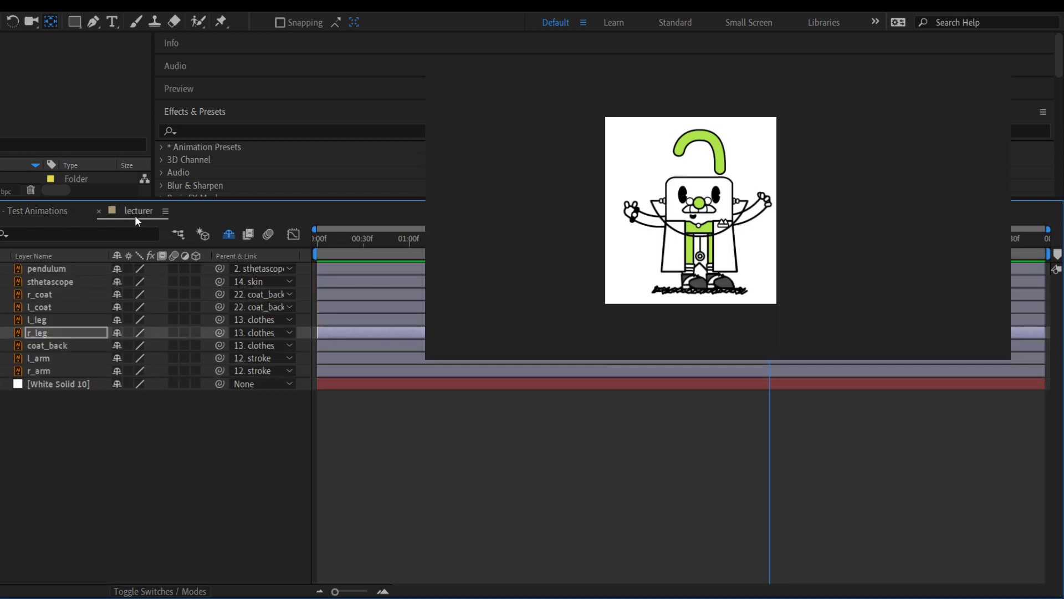
click(19, 210)
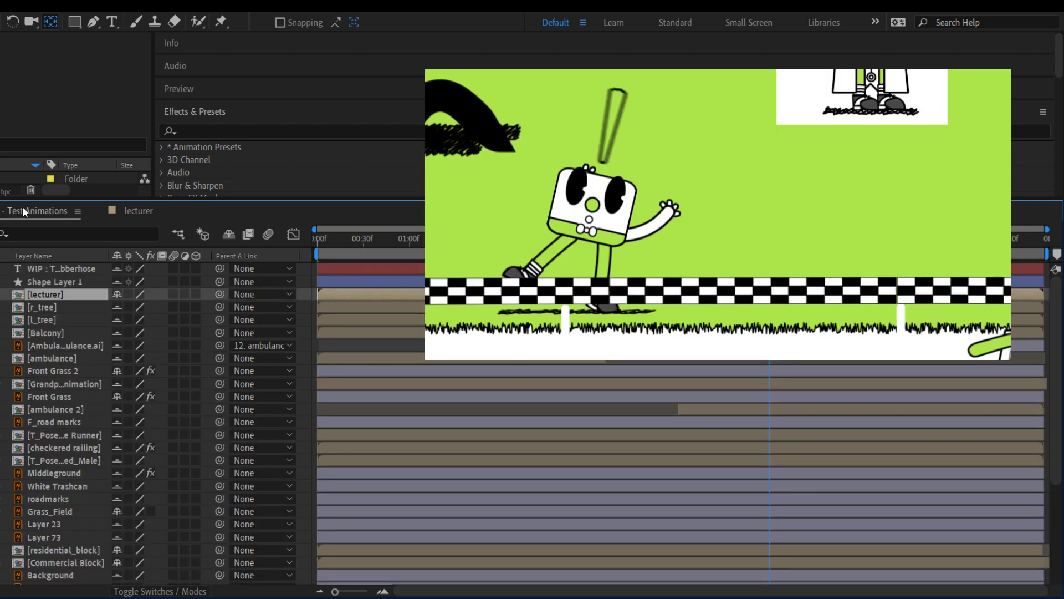
mouse_move(397, 238)
mouse_down()
mouse_move(362, 248)
mouse_move(489, 233)
mouse_move(387, 248)
mouse_up()
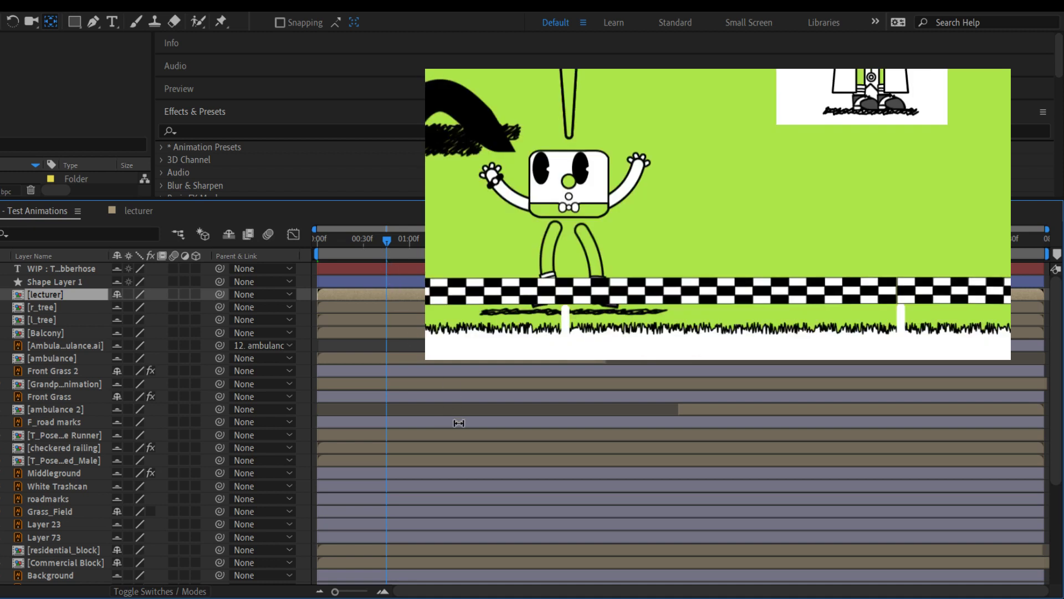
Open the T_Pose_Shocked_Male precomposition, collapse the Hair layer's properties, and preview the character's animation
scroll(451, 416, down, 1)
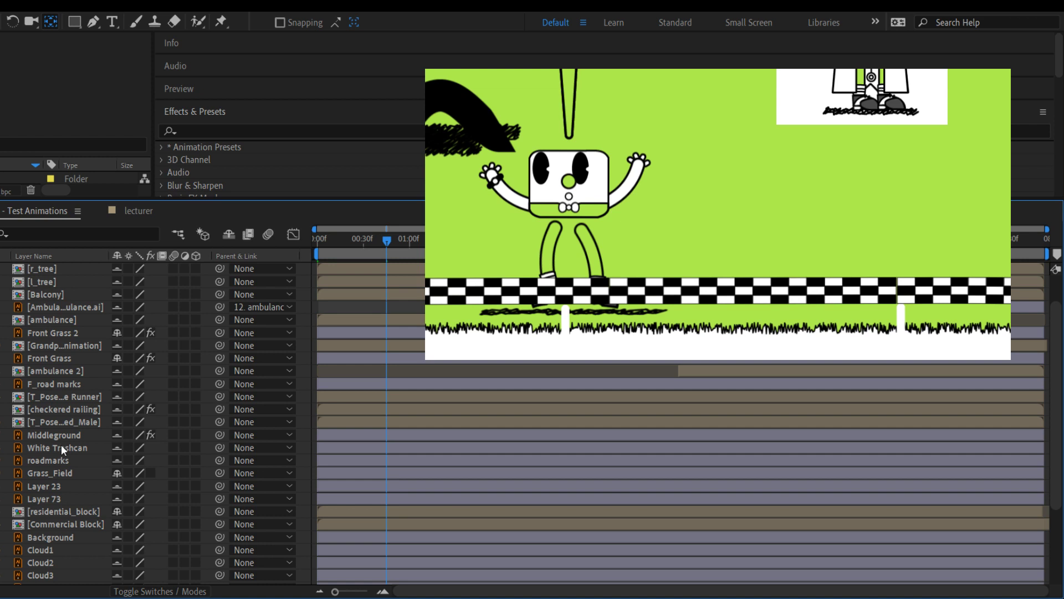
click(75, 344)
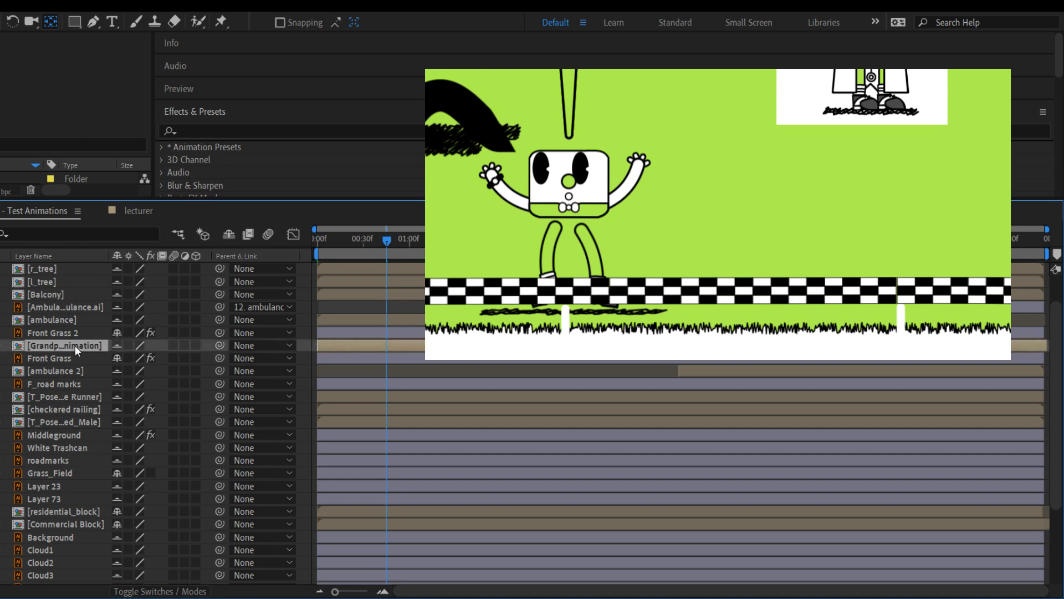
click(79, 396)
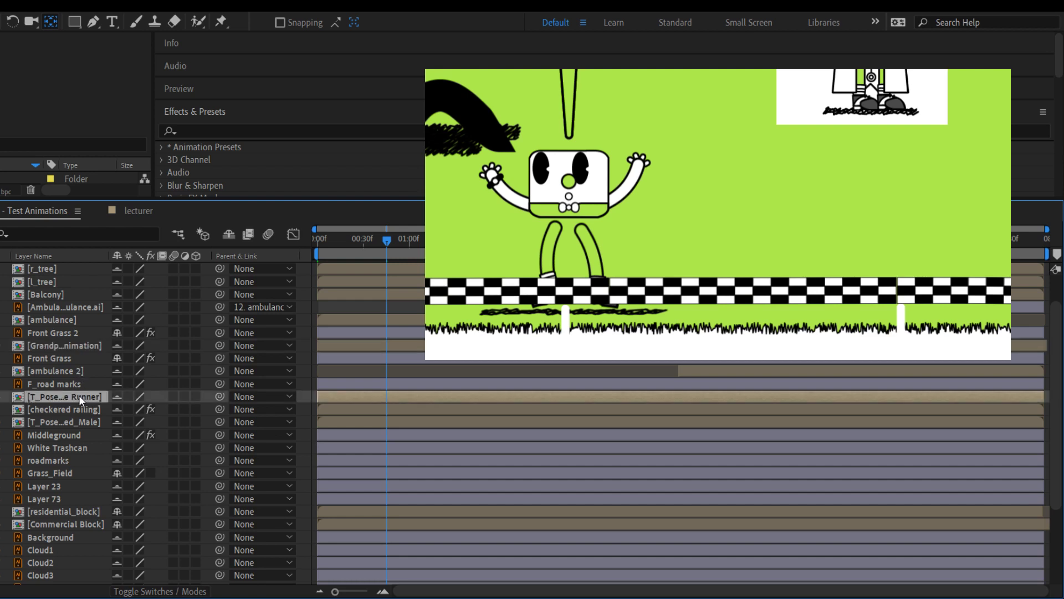
double_click(75, 422)
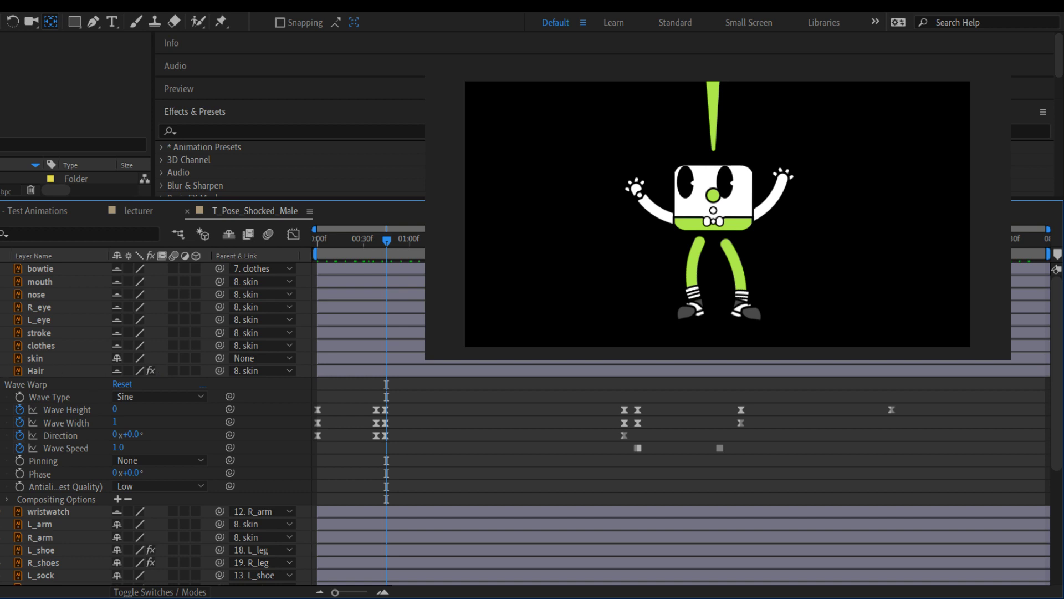
click(0, 371)
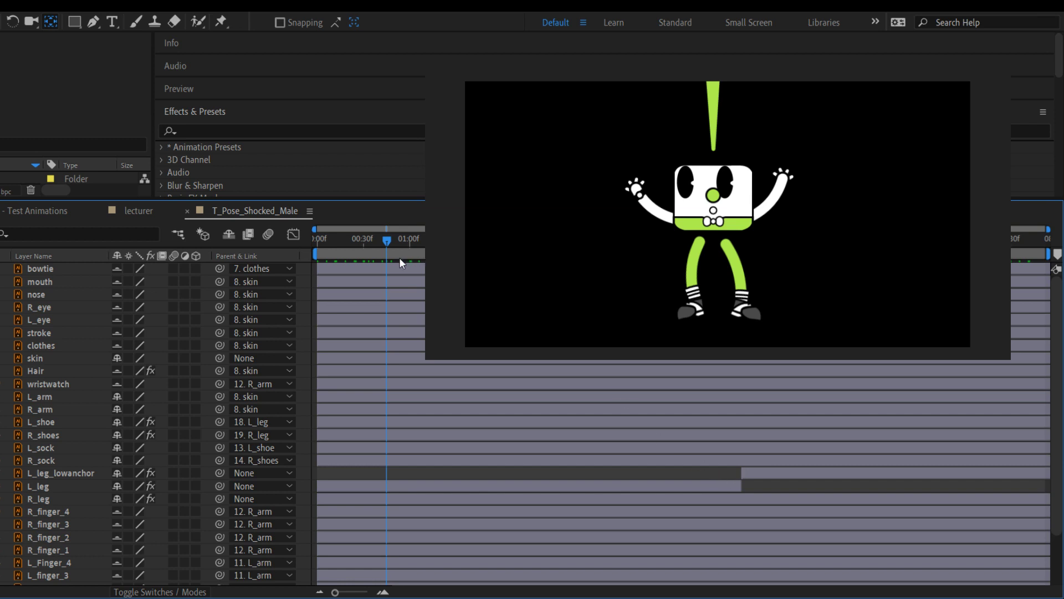
key(space)
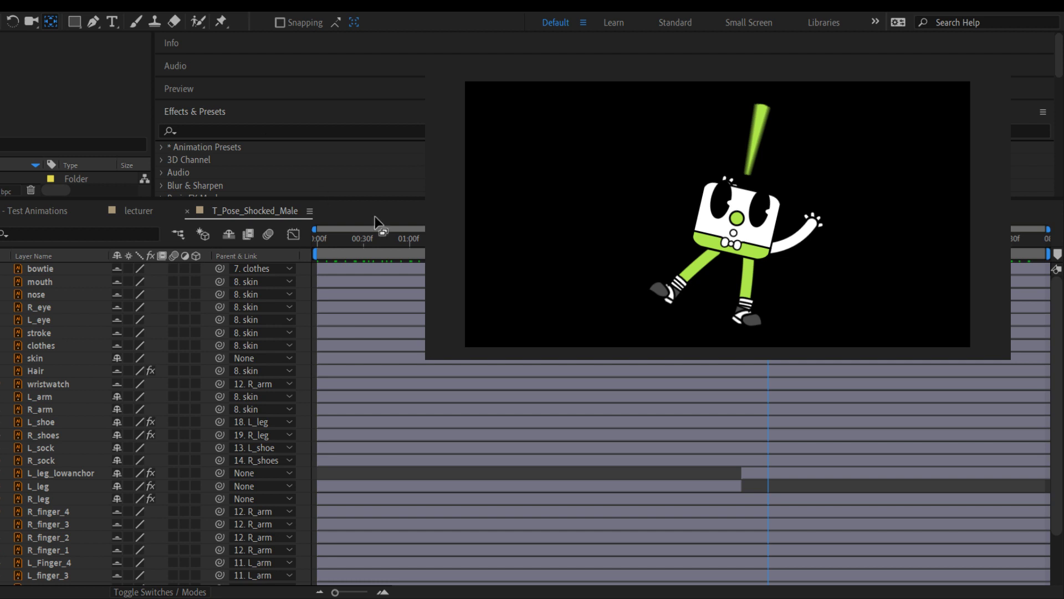
Return to the lecturer composition and scrub to a later frame with the r_leg layer selected
click(148, 211)
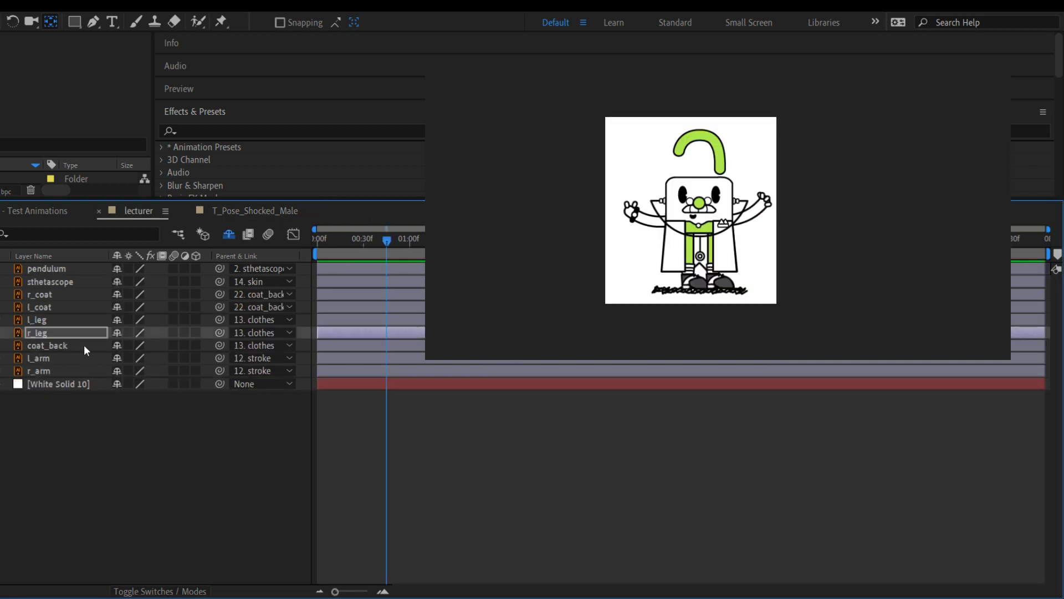
drag(43, 331, 384, 136)
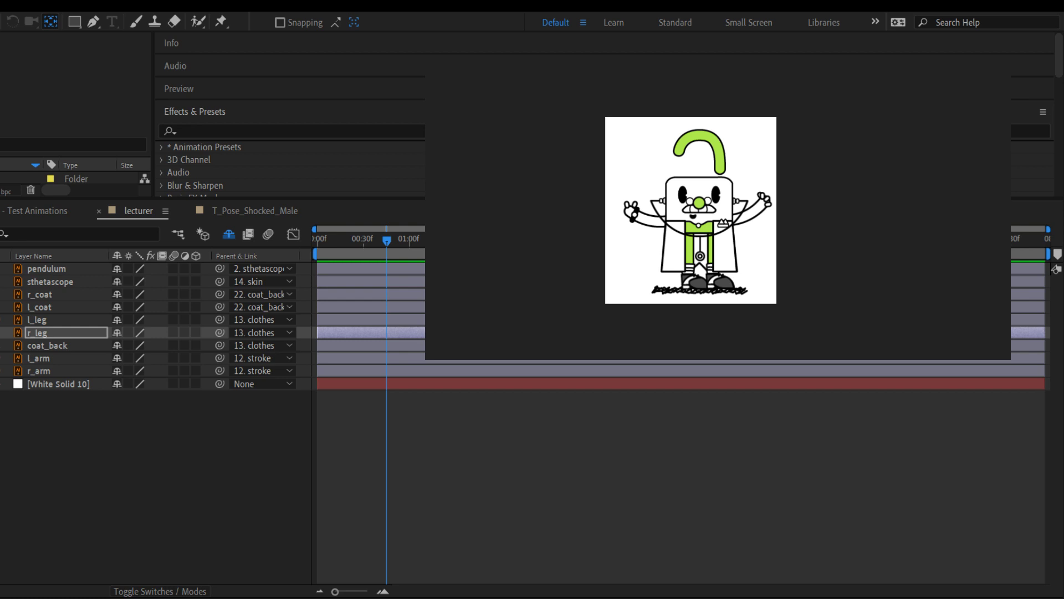
drag(385, 237, 557, 235)
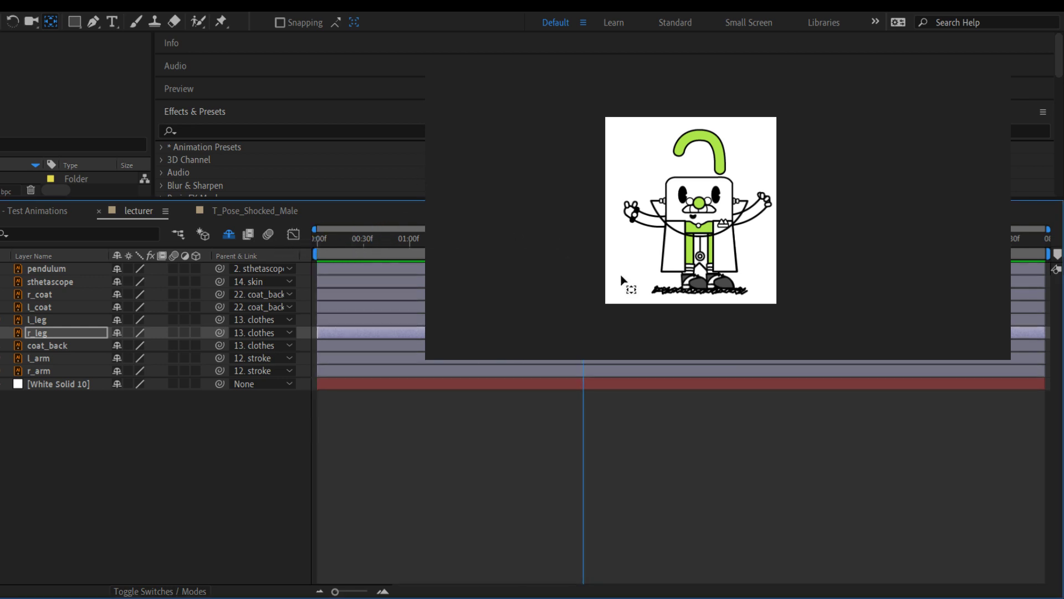
Reveal the l_leg layer's Rotation, try rotating the leg by about 17°, and undo the test
click(71, 319)
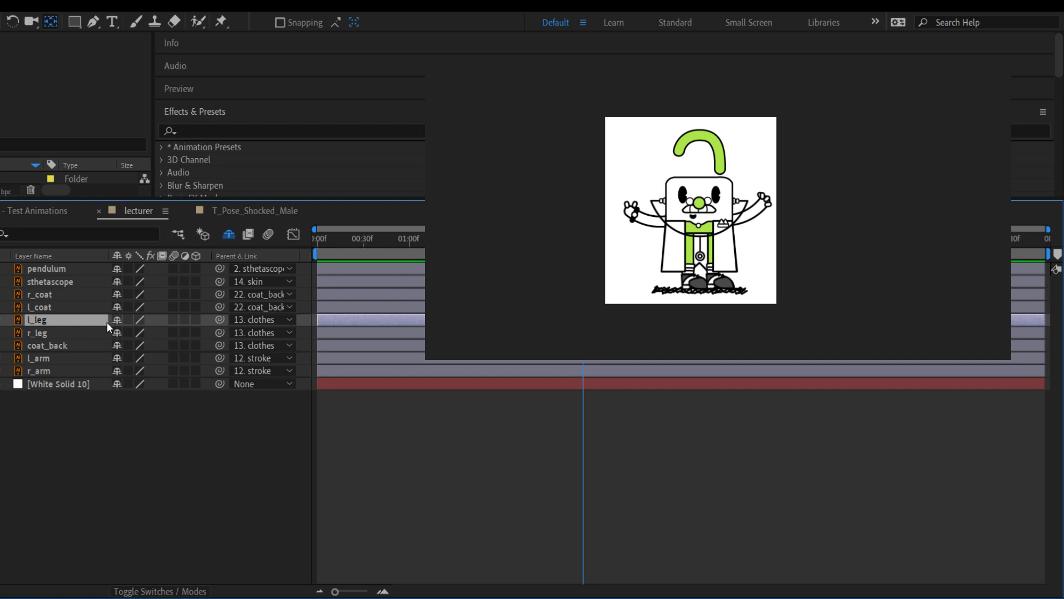
key(r)
mouse_move(129, 331)
mouse_down()
mouse_move(95, 339)
mouse_move(148, 328)
mouse_move(133, 331)
mouse_up()
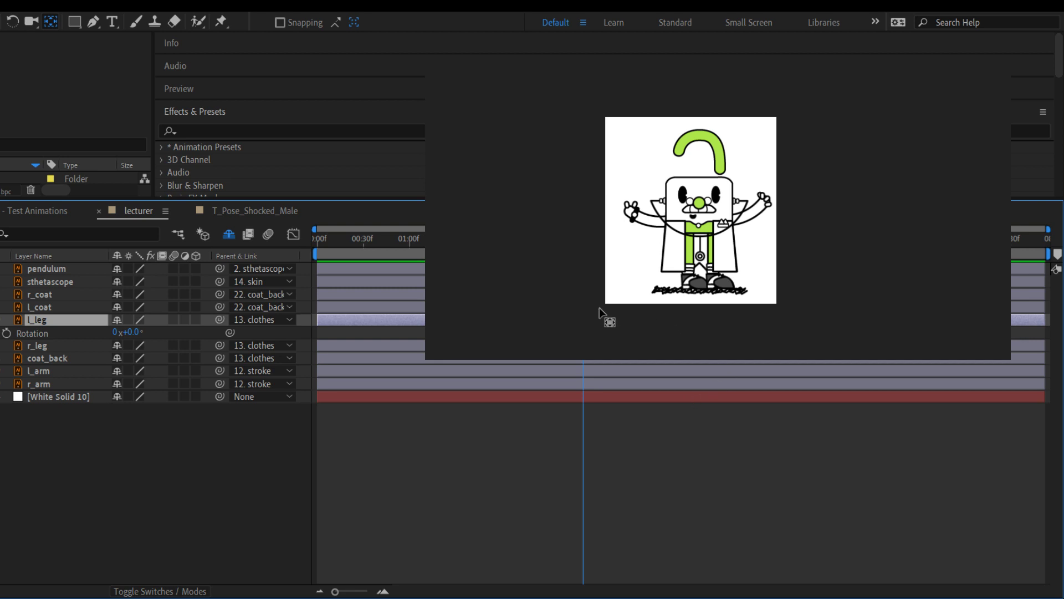
key(p)
mouse_move(142, 332)
mouse_down()
mouse_move(116, 337)
mouse_move(151, 335)
mouse_move(127, 338)
mouse_up()
key(r)
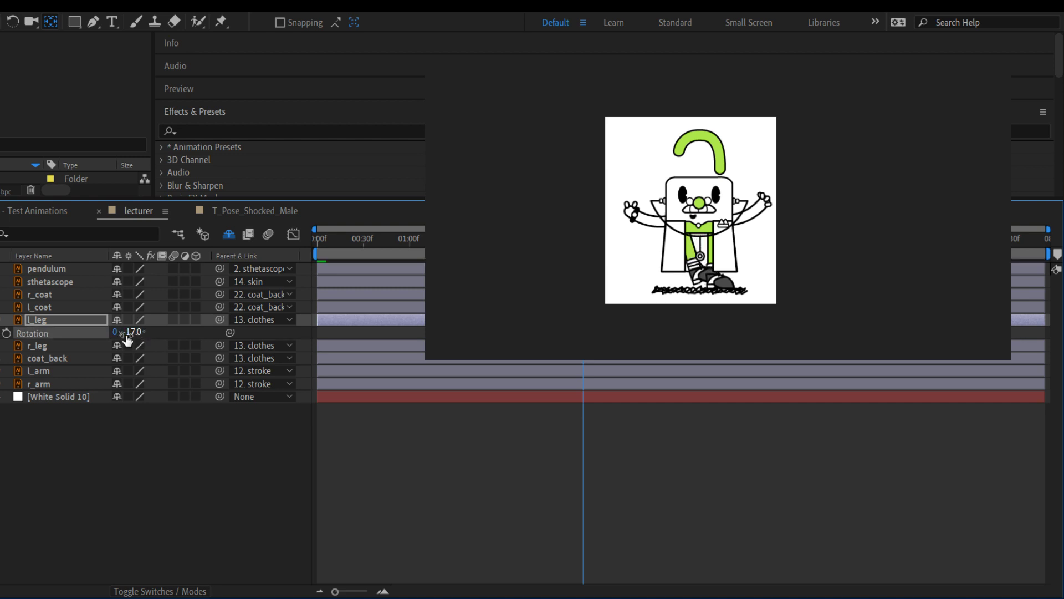
key(ctrl+z)
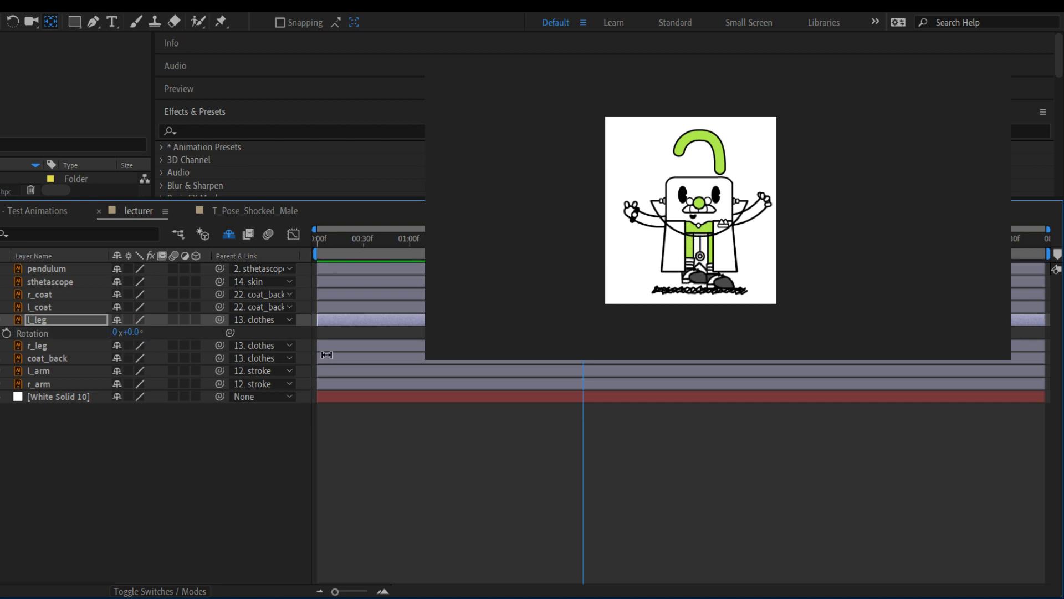
key(ctrl+z)
key(ctrl+z)
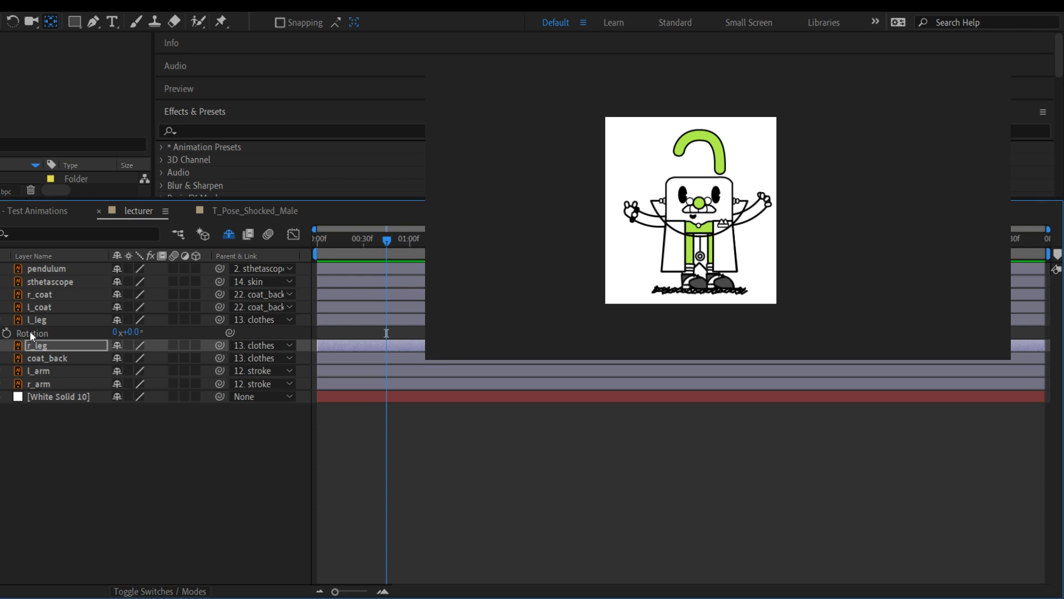
Open the r_leg layer in its own Layer viewer and scrub the lecturer timeline around the one-second mark
double_click(72, 345)
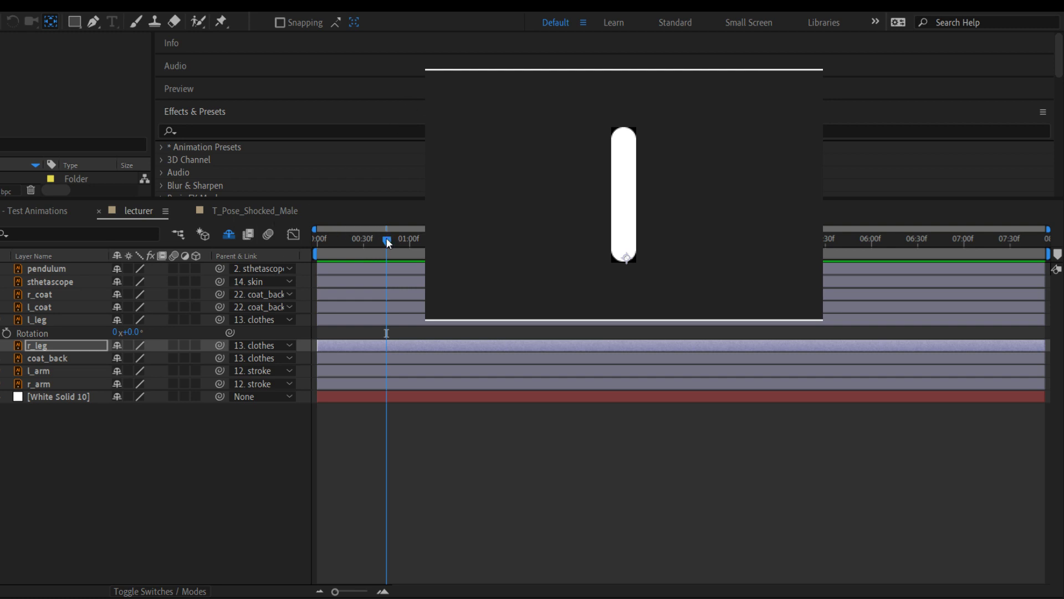
drag(387, 239, 361, 239)
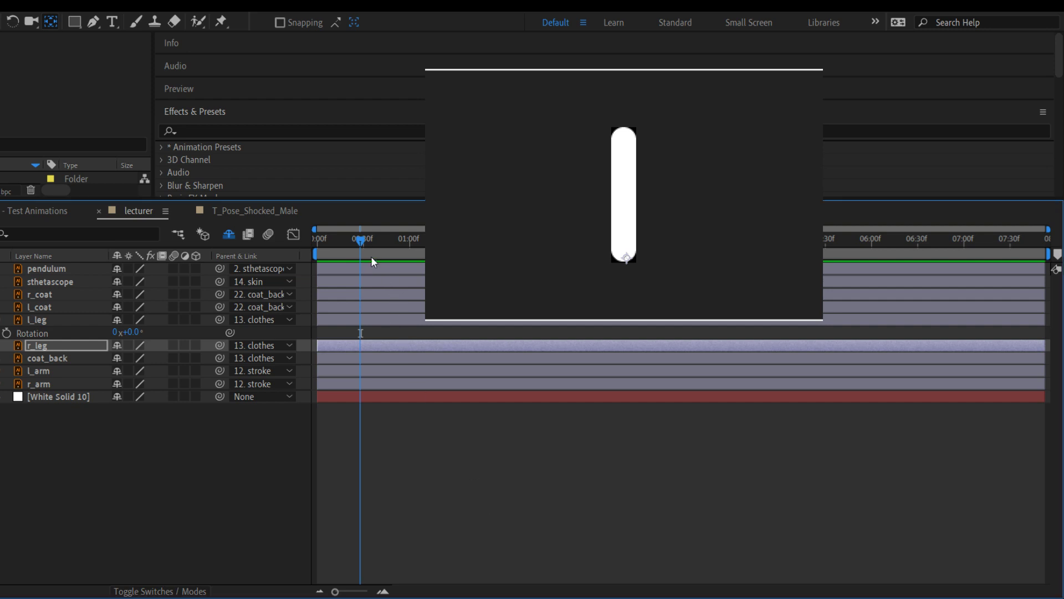
drag(362, 238, 403, 253)
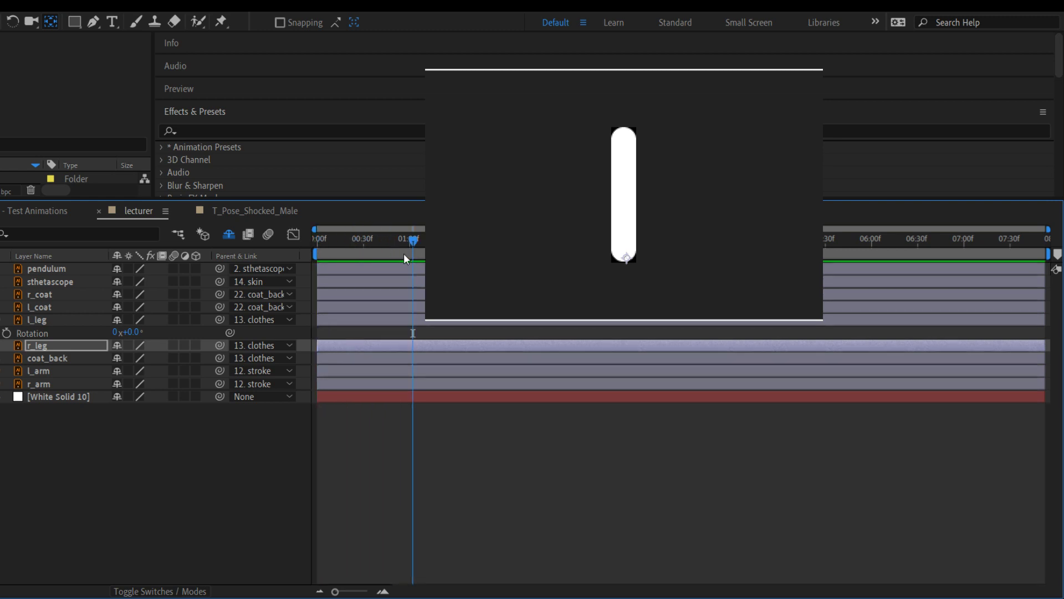
Go back to the T_Pose_Shocked_Male composition and examine its animation by previewing and scrubbing up to and past the L_leg_lowanchor layer's start
click(231, 213)
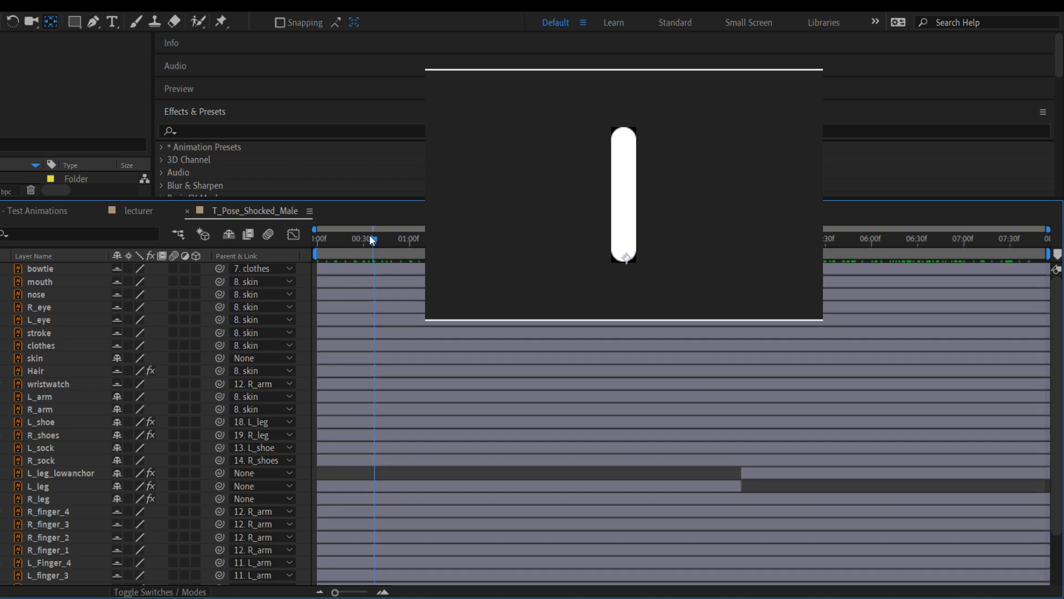
drag(371, 237, 368, 241)
key(space)
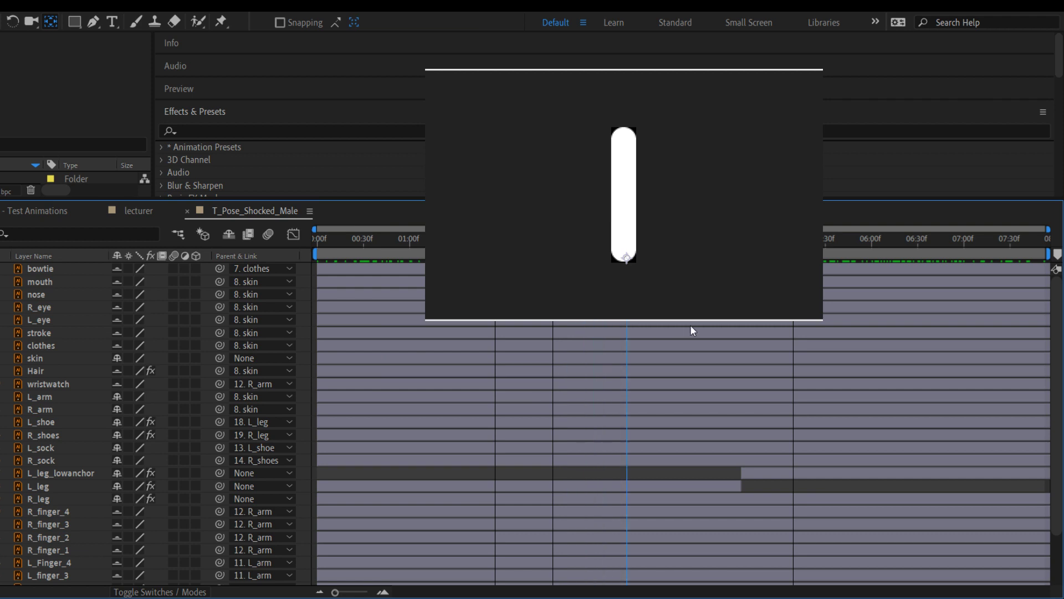
drag(691, 326, 984, 391)
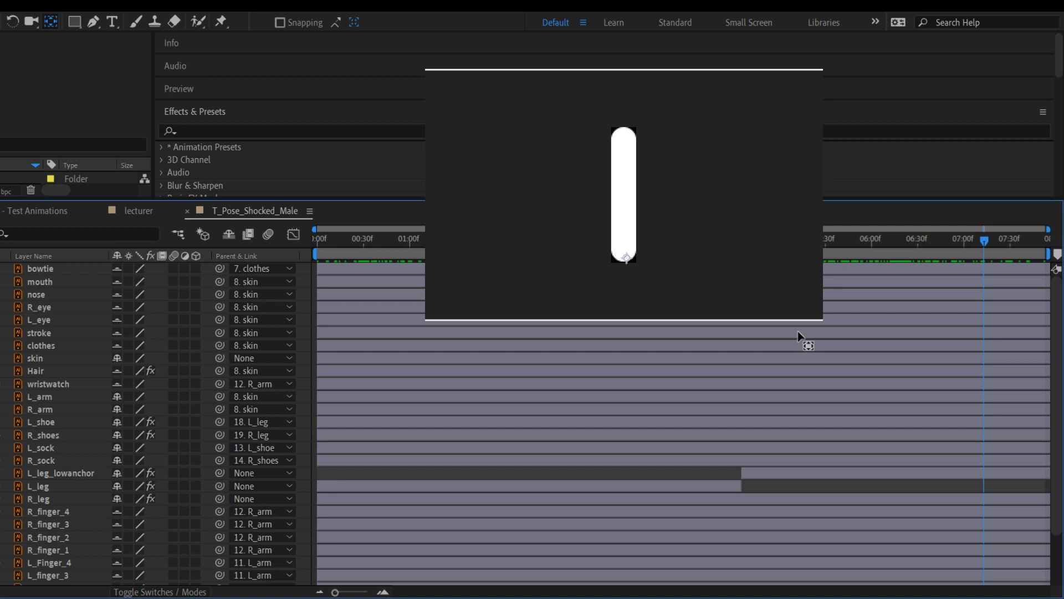
key(Home)
drag(411, 248, 445, 247)
mouse_move(636, 244)
mouse_down()
mouse_move(727, 243)
mouse_move(392, 243)
mouse_move(772, 244)
mouse_move(549, 244)
mouse_move(675, 243)
mouse_move(634, 244)
mouse_up()
drag(404, 243, 369, 248)
key(space)
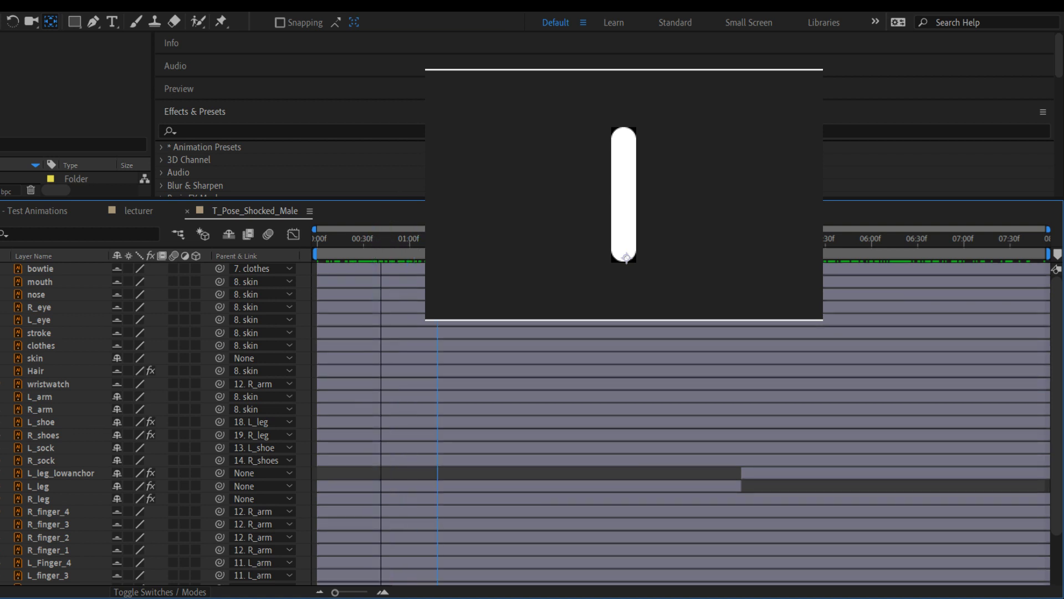
drag(678, 279, 743, 315)
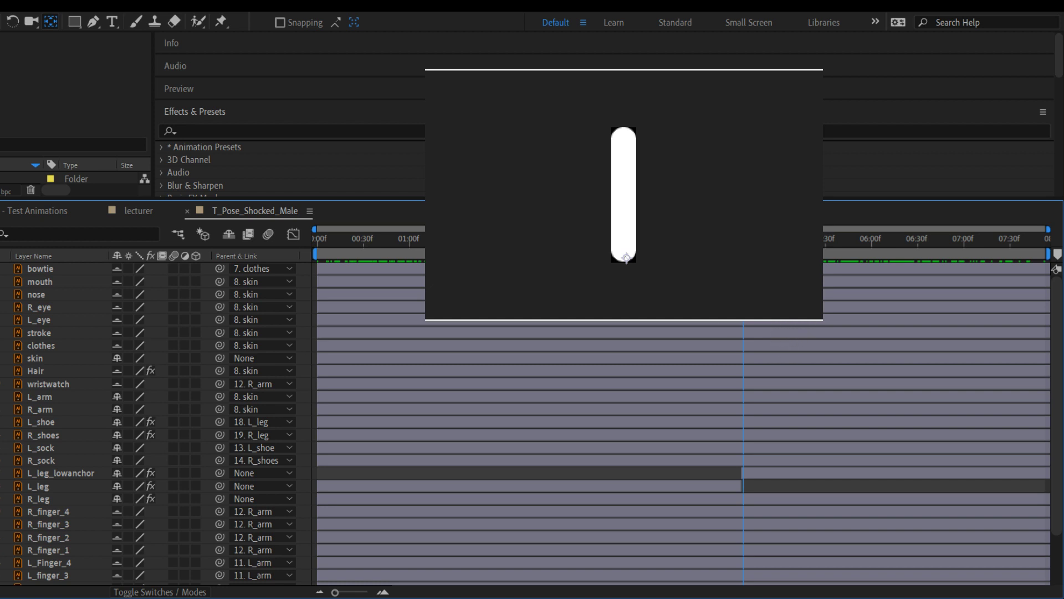
drag(418, 239, 821, 281)
Reveal the Puppet effects on the L_leg and R_leg layers, and select the one on L_leg
click(66, 485)
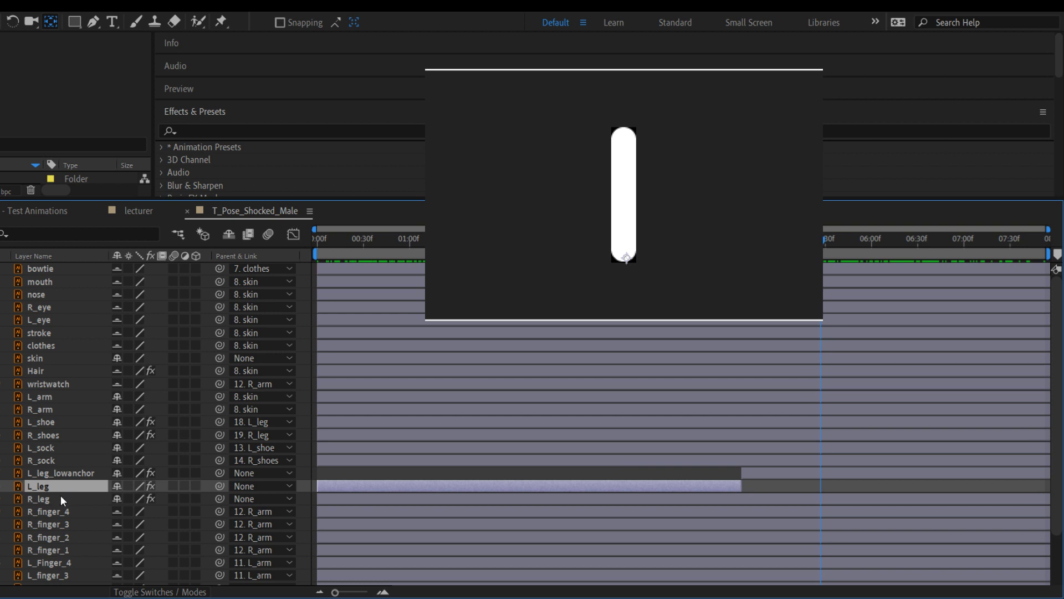
shift+click(61, 496)
key(ctrl+p)
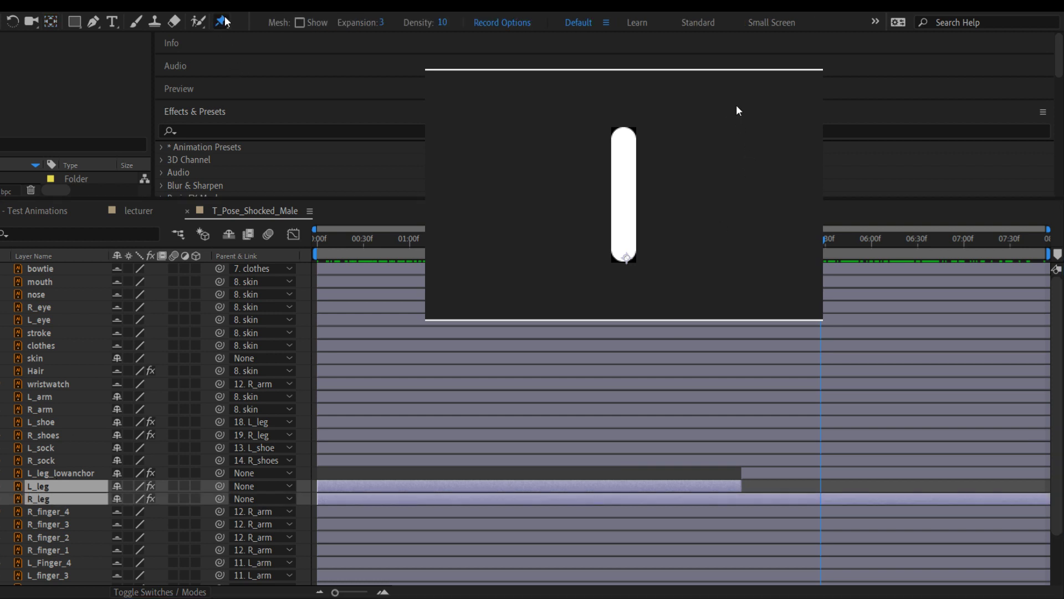
key(v)
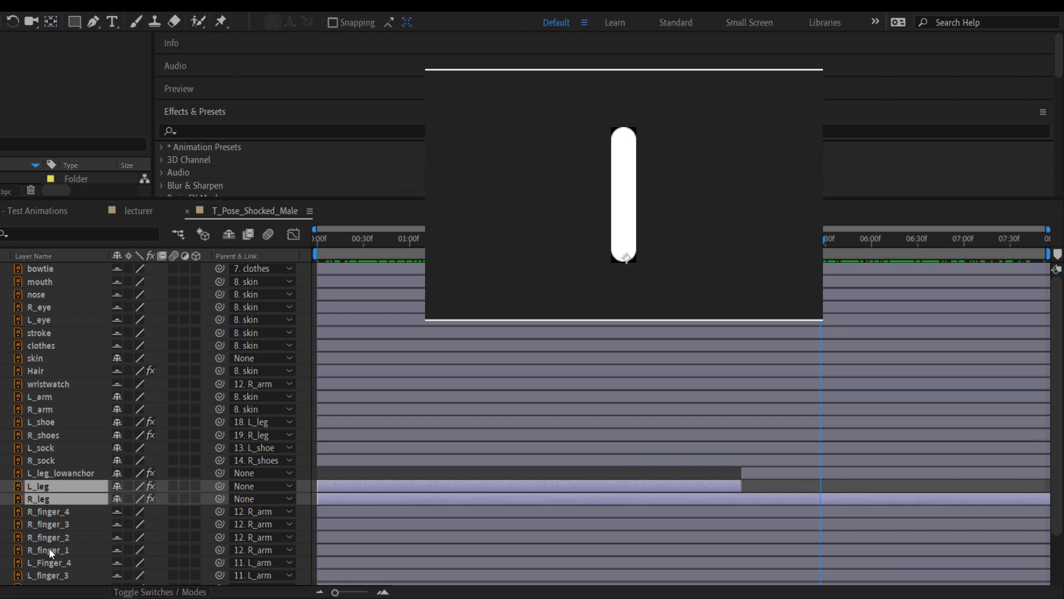
key(e)
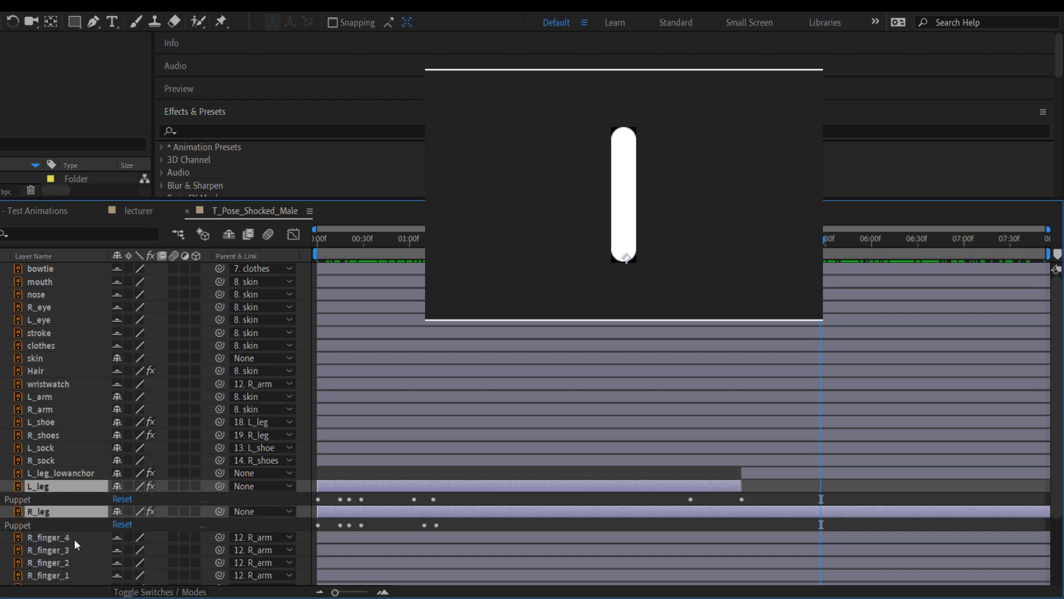
click(22, 500)
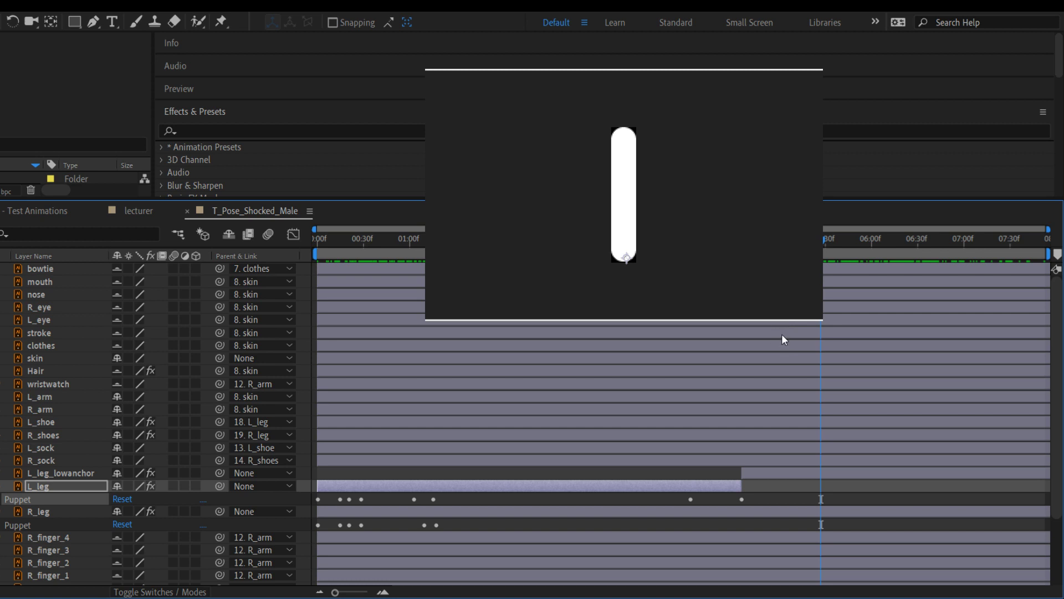
Examine the puppet-driven leg motion by playing and scrubbing around the changeover from L_leg to L_leg_lowanchor
drag(437, 239, 912, 239)
key(space)
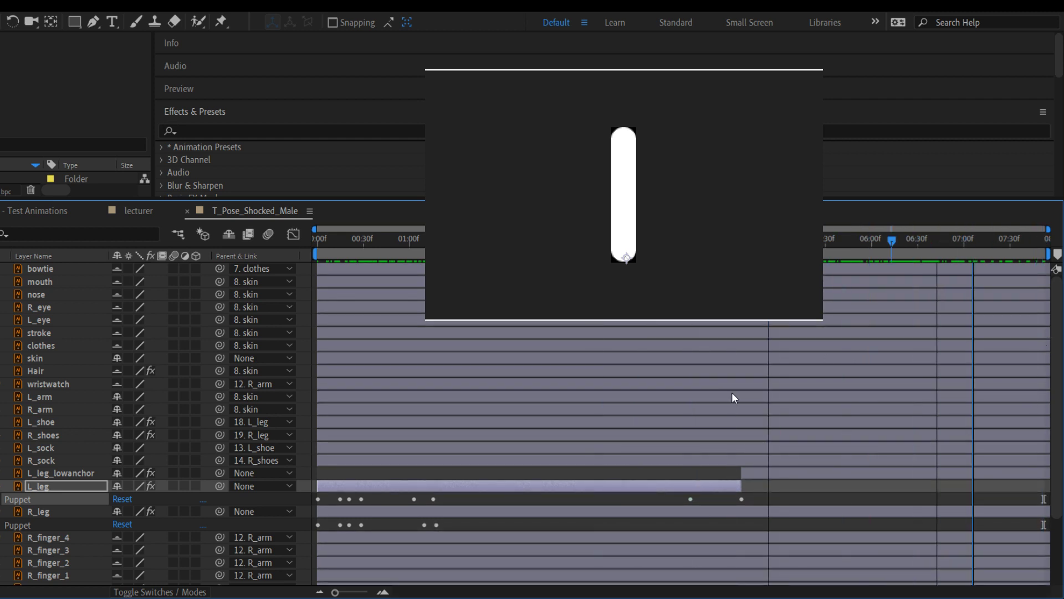
key(space)
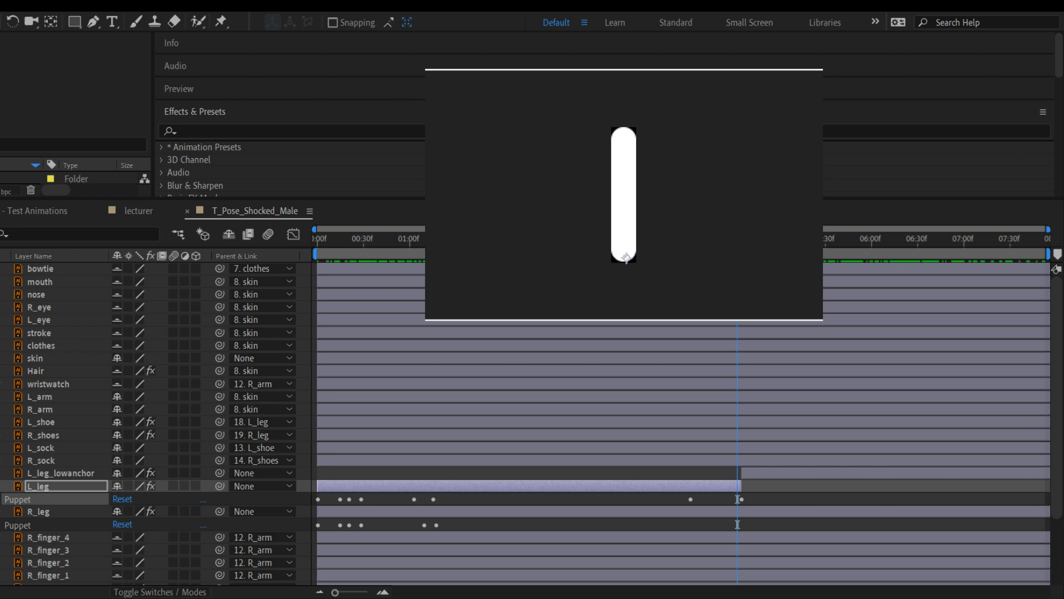
drag(397, 240, 752, 321)
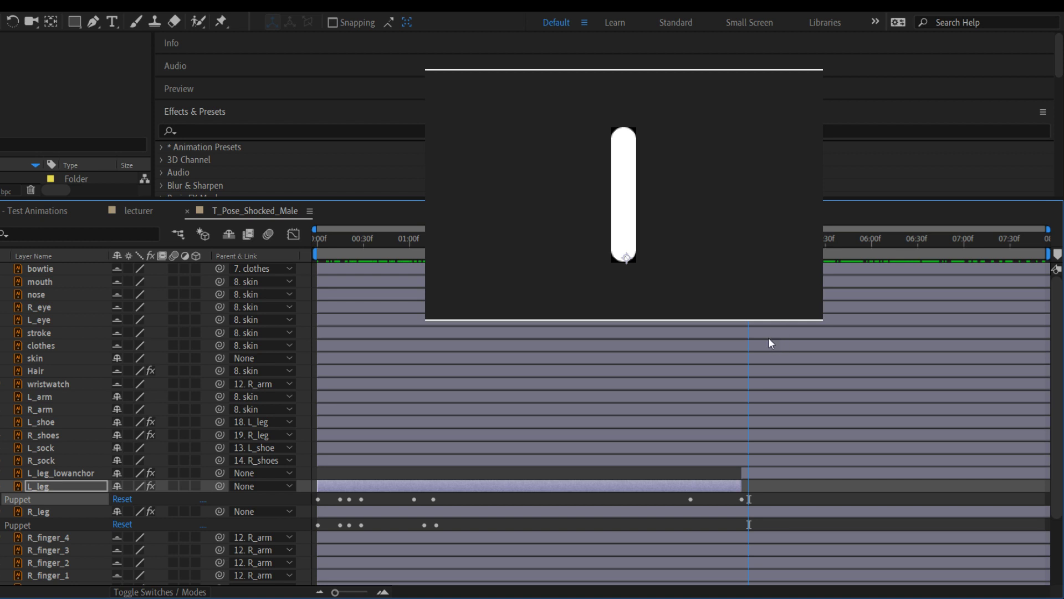
drag(420, 247, 744, 323)
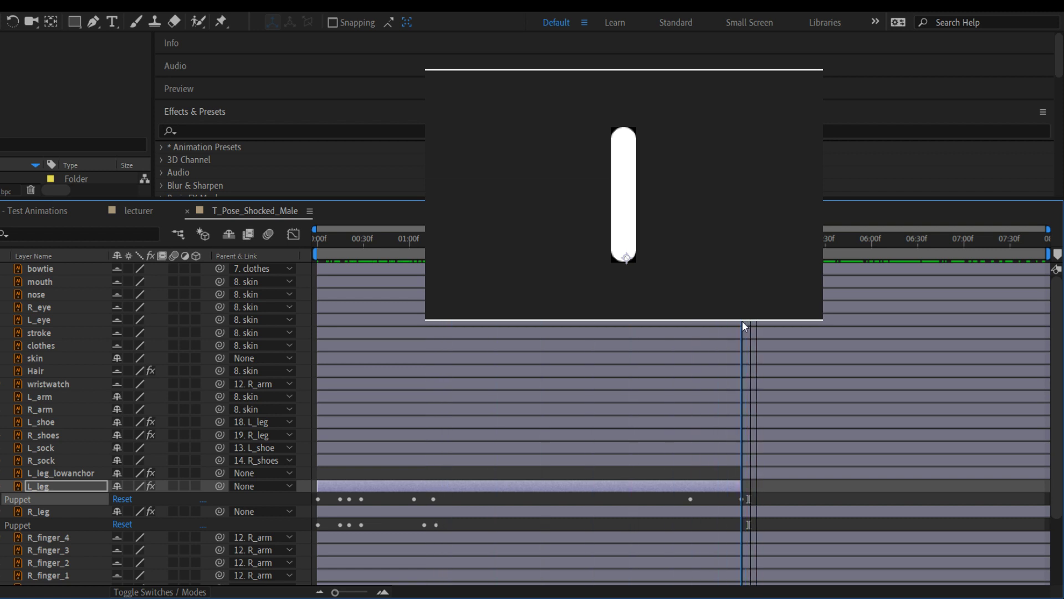
drag(743, 322, 922, 395)
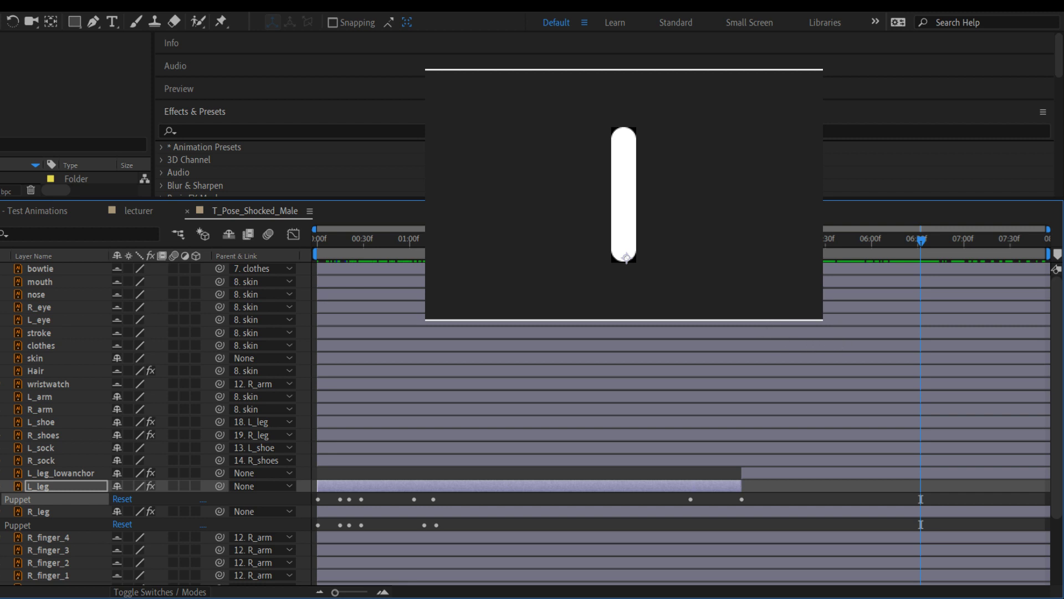
Examine the R_leg Puppet effect's motion by scrubbing T_Pose_Shocked_Male, and go back to the lecturer composition
drag(591, 239, 922, 327)
drag(412, 240, 768, 361)
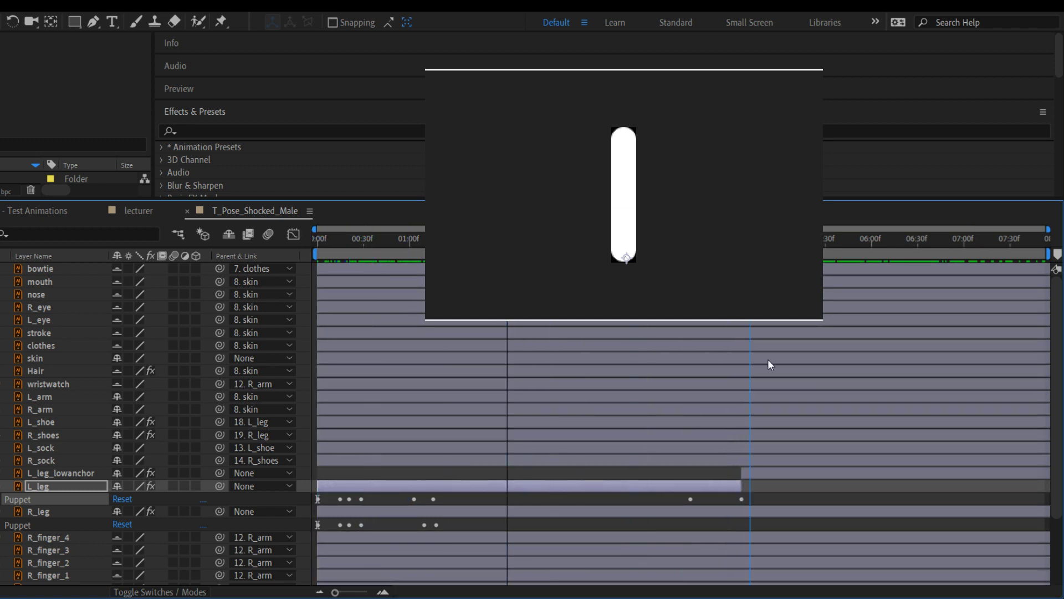
click(73, 512)
click(20, 526)
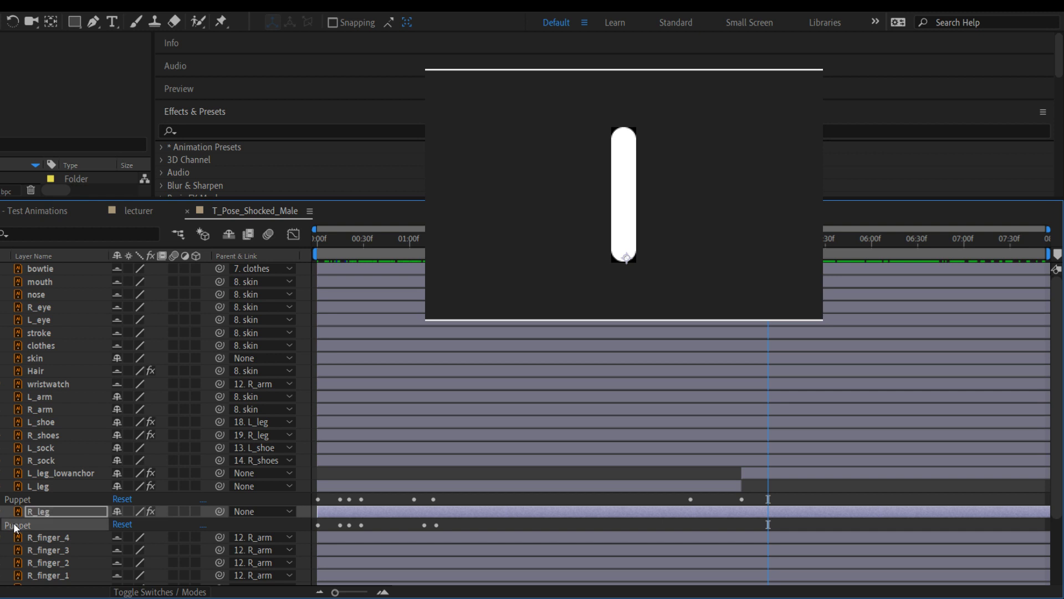
drag(340, 242, 957, 327)
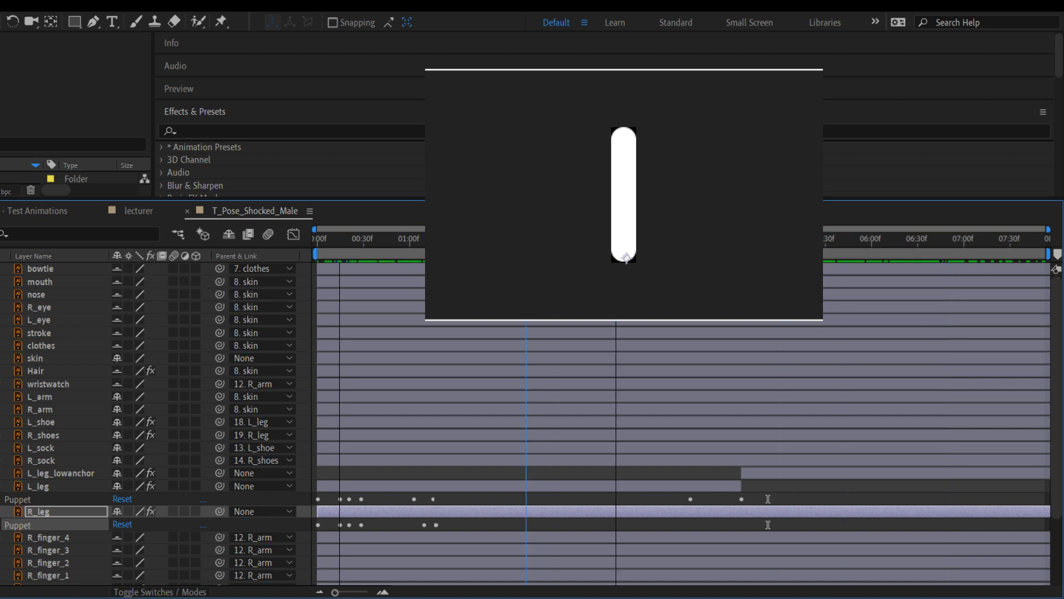
key(Home)
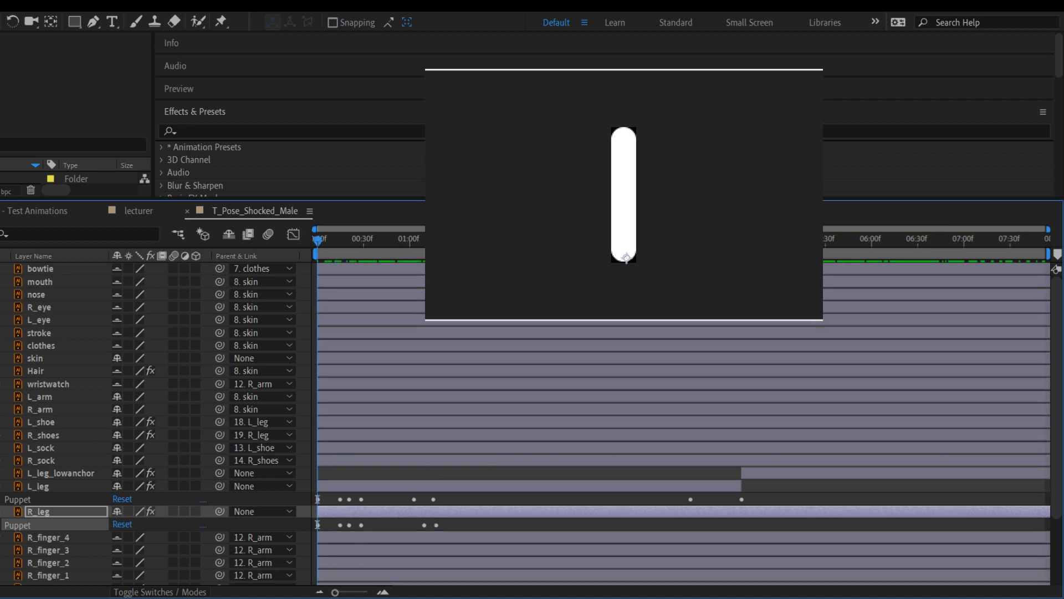
click(138, 212)
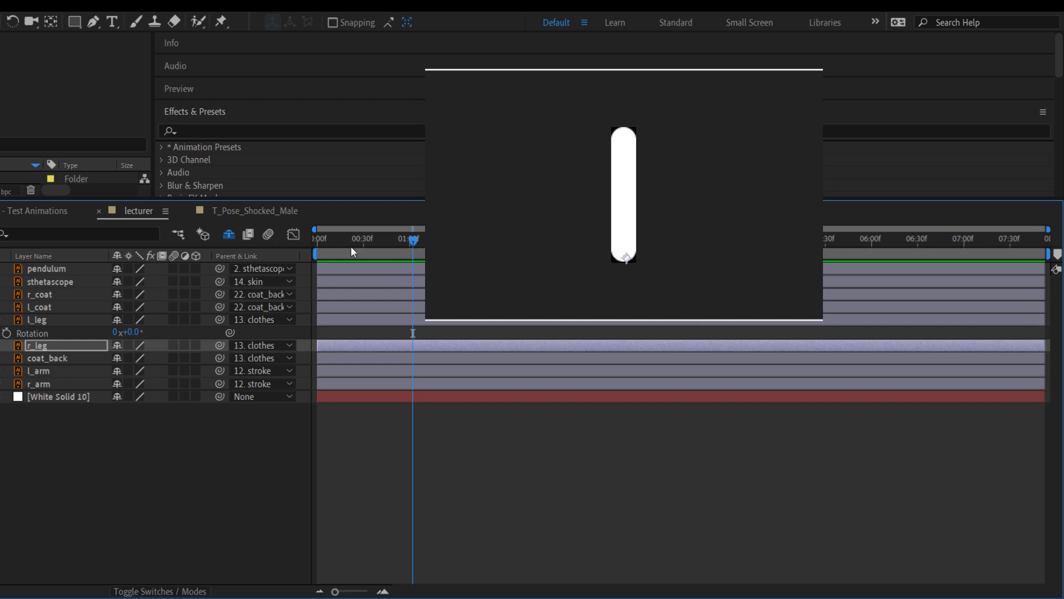
Try rotating the l_arm layer to -56° and undo the rotation
click(35, 372)
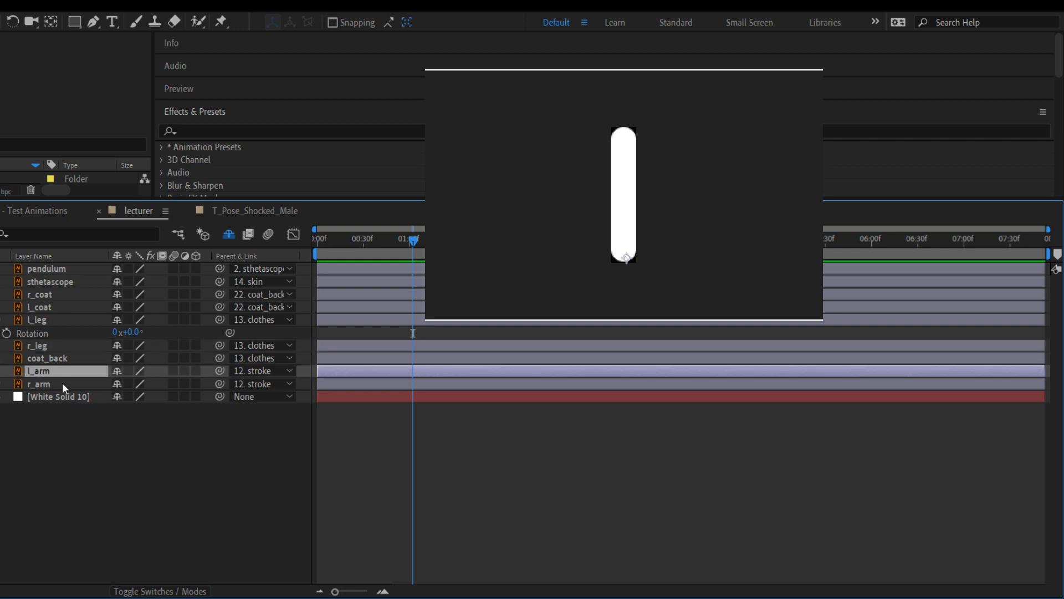
key(r)
drag(141, 384, 100, 390)
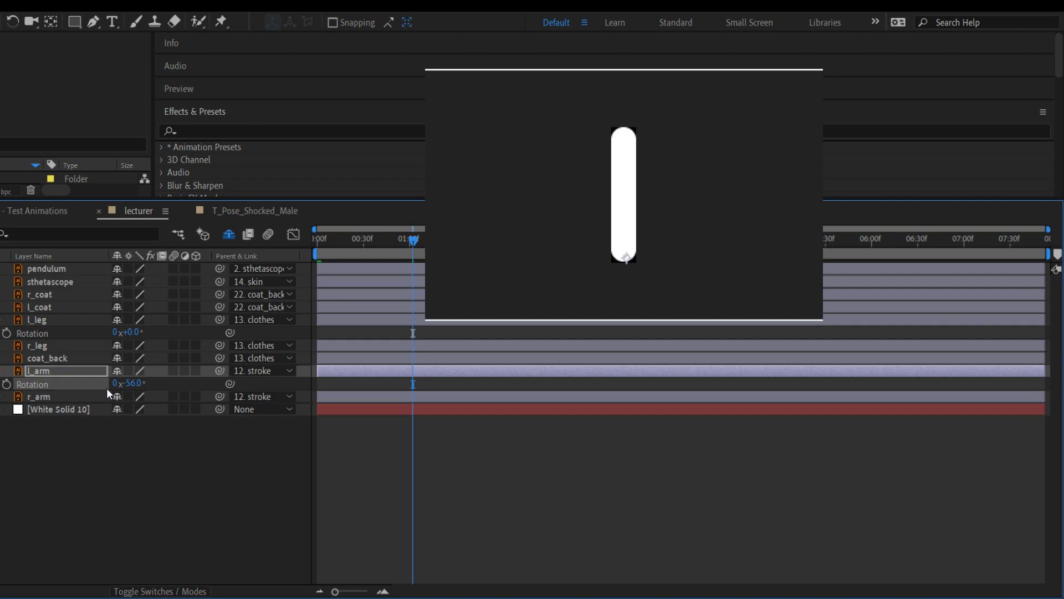
key(ctrl+z)
Show the shy layers, place l_arm directly above r_coat in the layer order, and reveal its Position property
click(228, 233)
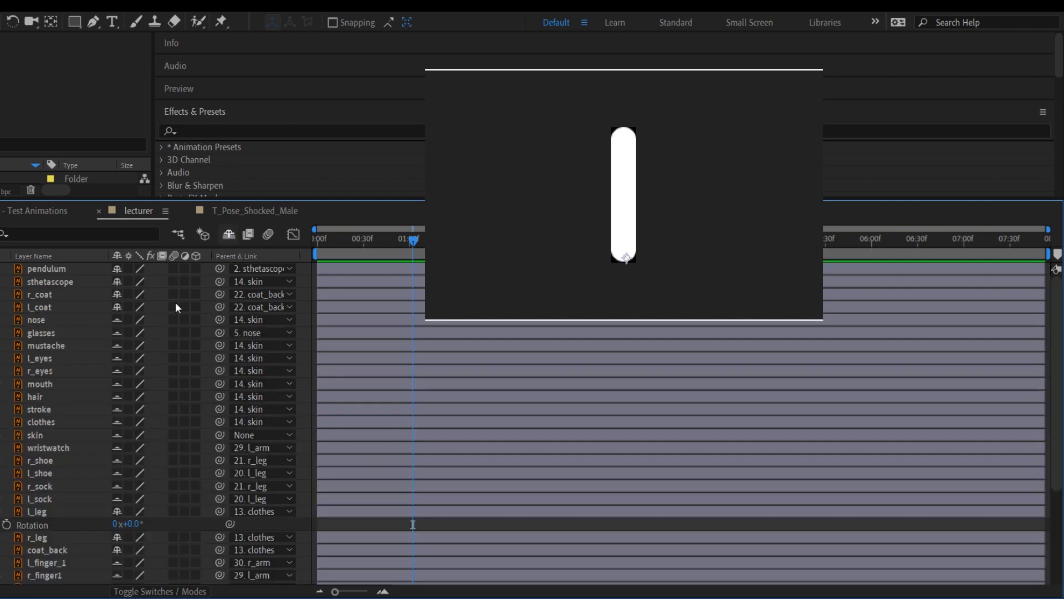
scroll(48, 524, down, 5)
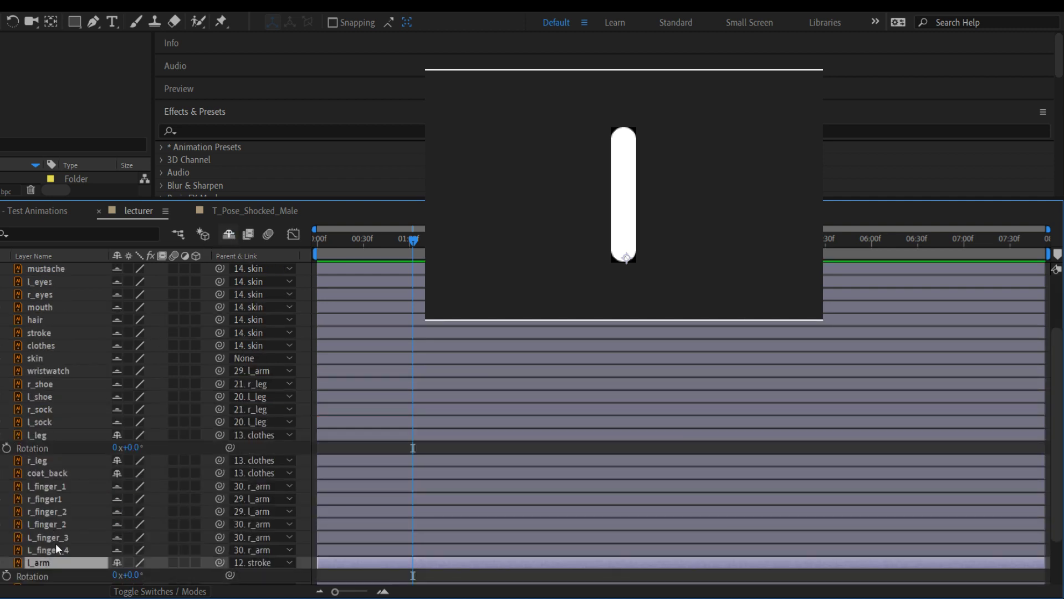
scroll(531, 425, up, 1)
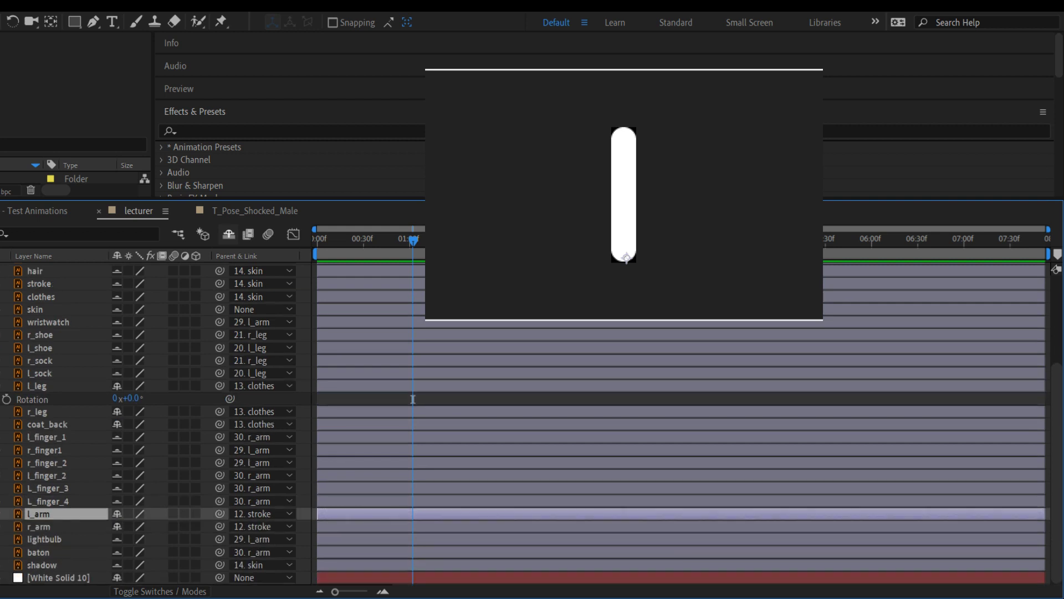
click(35, 530)
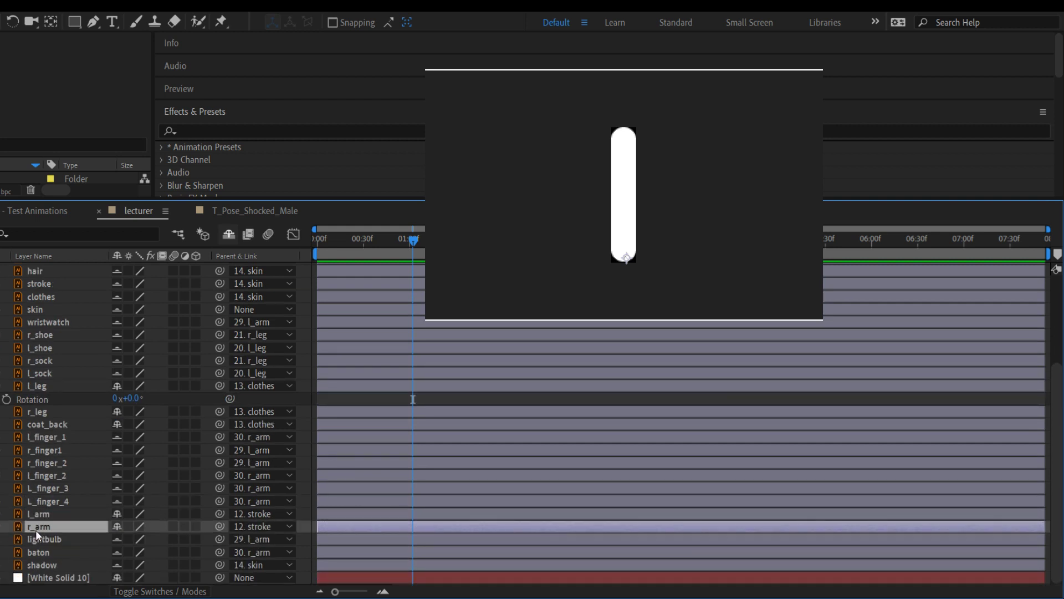
shift+click(38, 514)
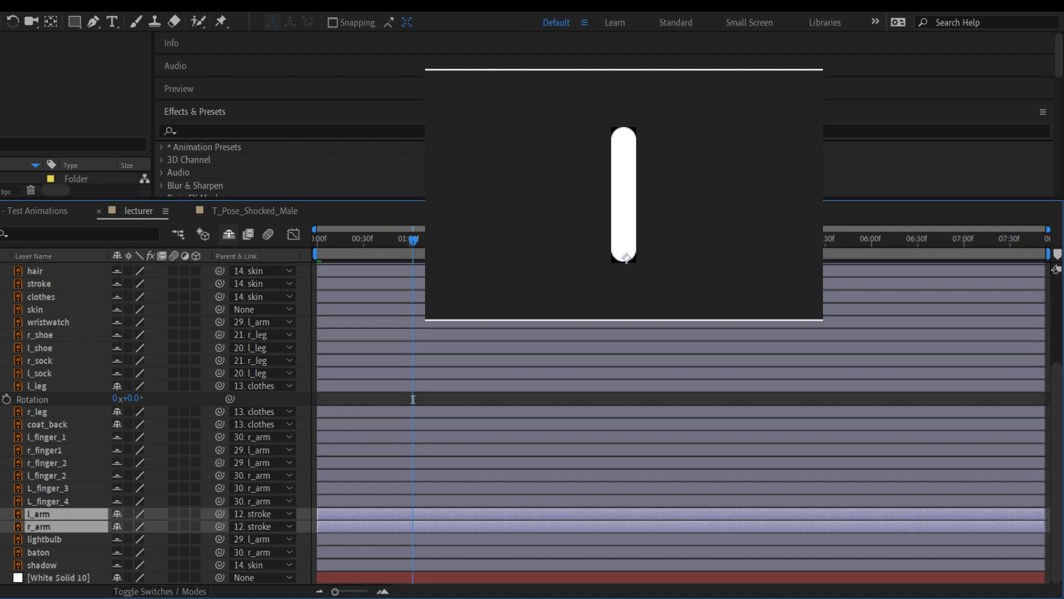
click(45, 526)
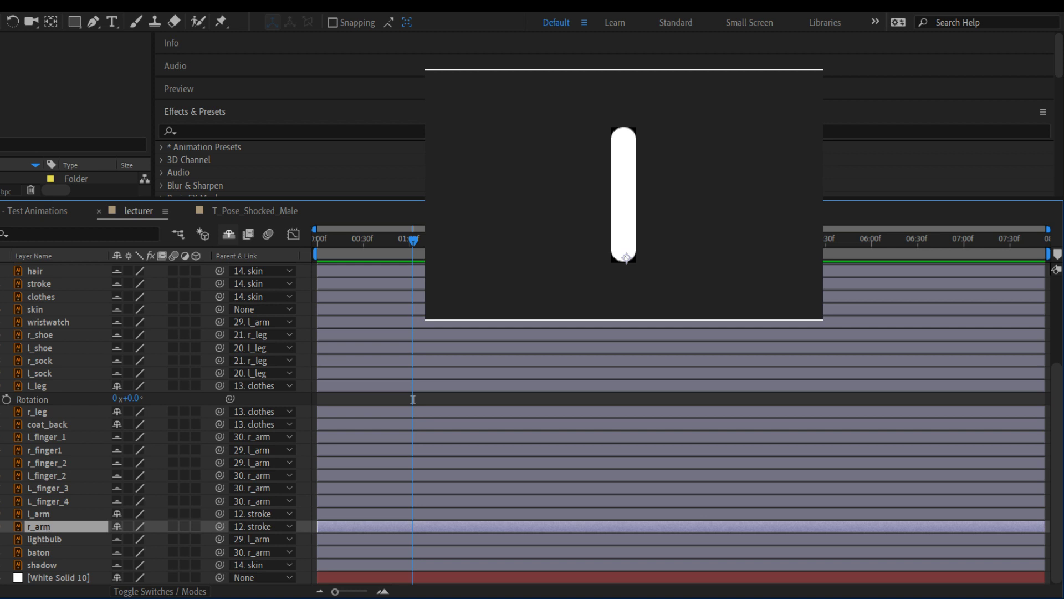
click(40, 516)
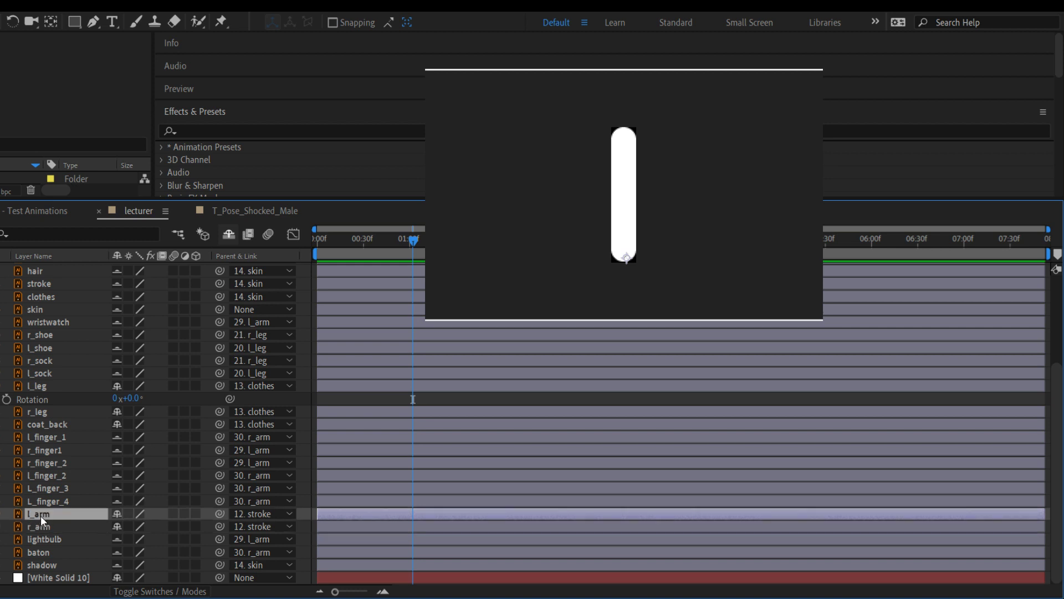
drag(41, 515, 39, 290)
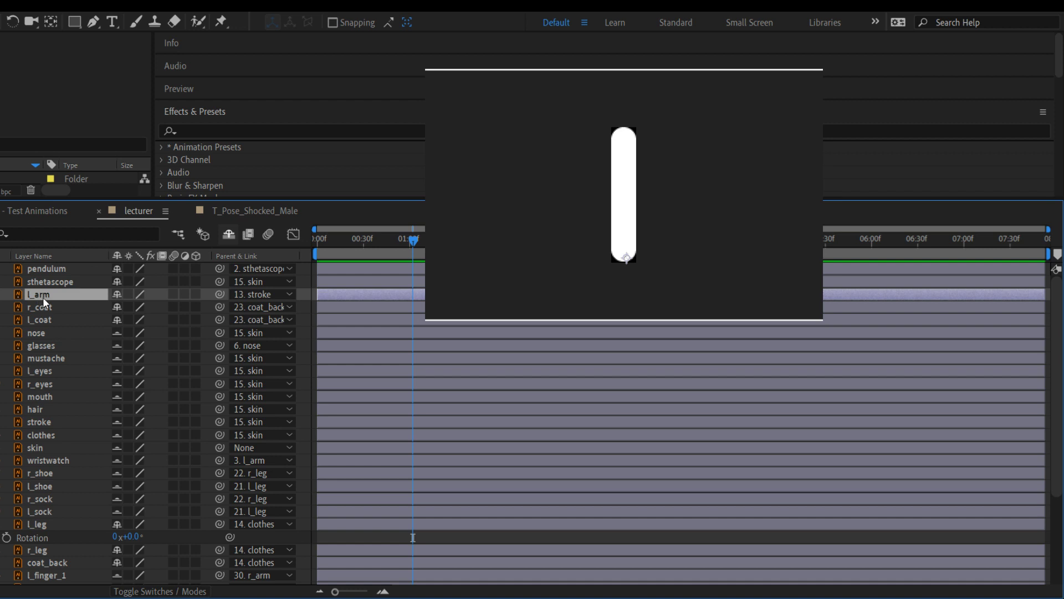
key(p)
Move the wristwatch, r_finger1 and r_finger_2 layers directly above l_arm in the layer order
scroll(63, 498, down, 5)
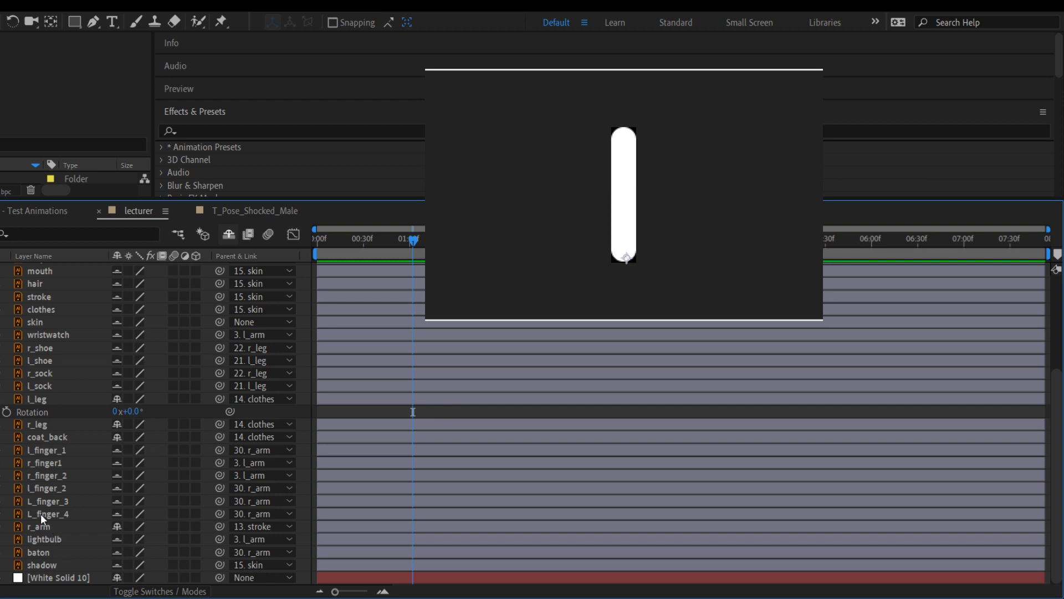
click(41, 477)
shift+click(41, 463)
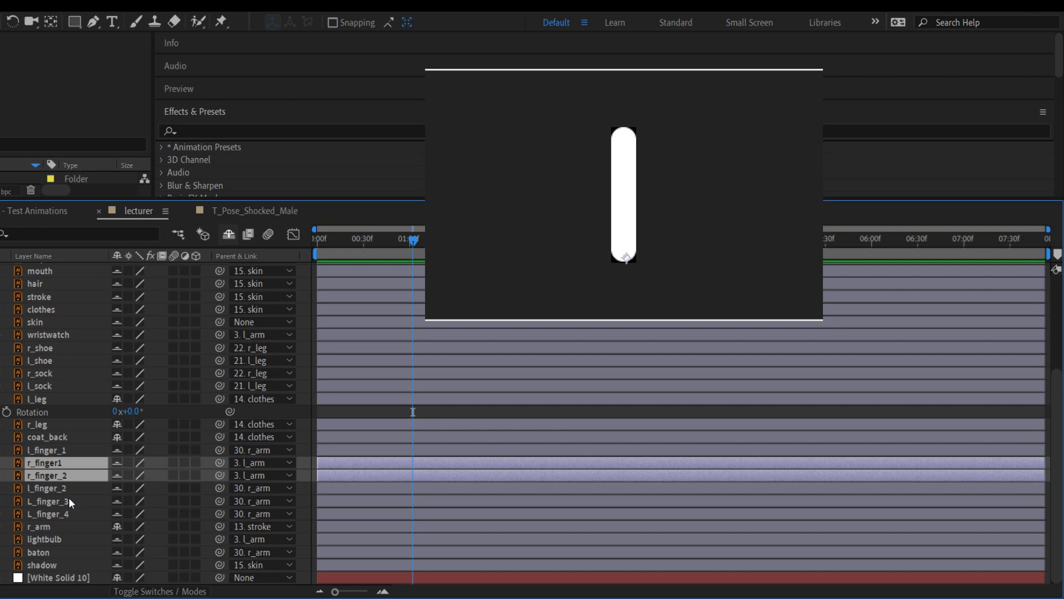
ctrl+click(49, 331)
drag(48, 331, 49, 281)
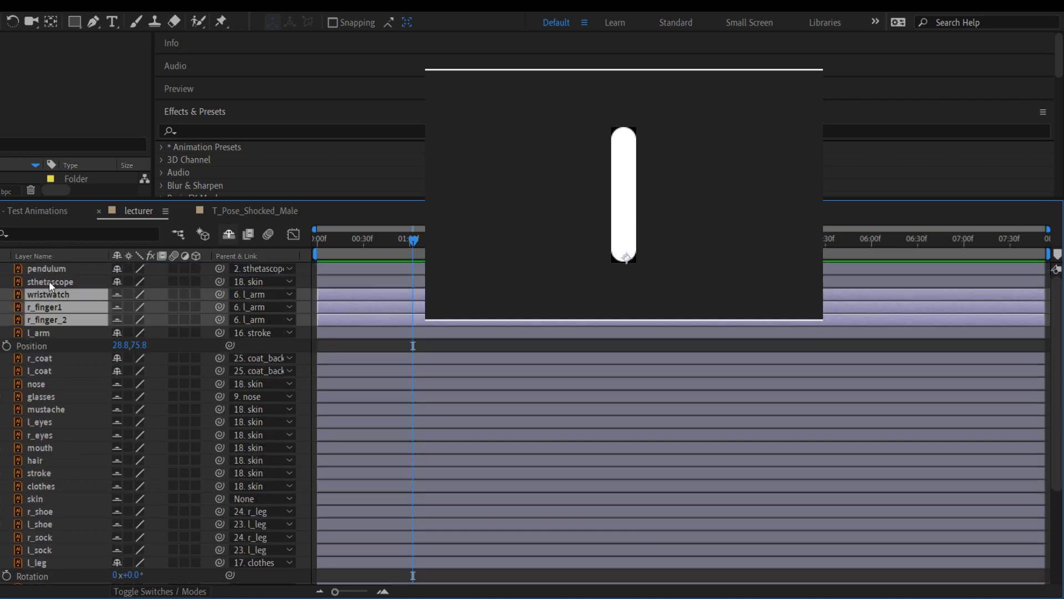
Reposition l_arm at the shoulder with a Y position of 81.8 and set its rotation to 85°
click(65, 333)
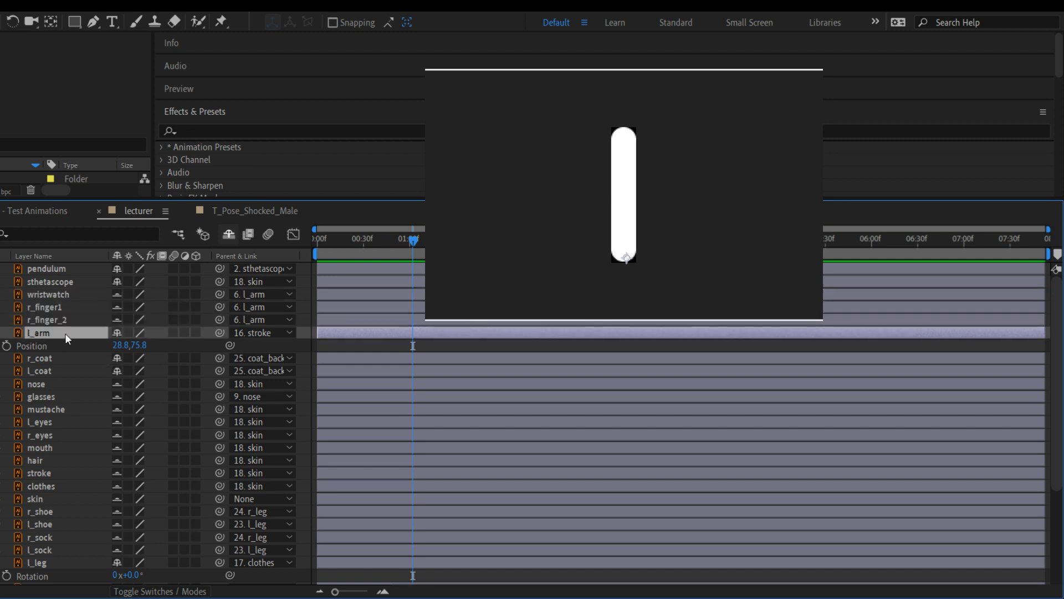
drag(119, 346, 145, 351)
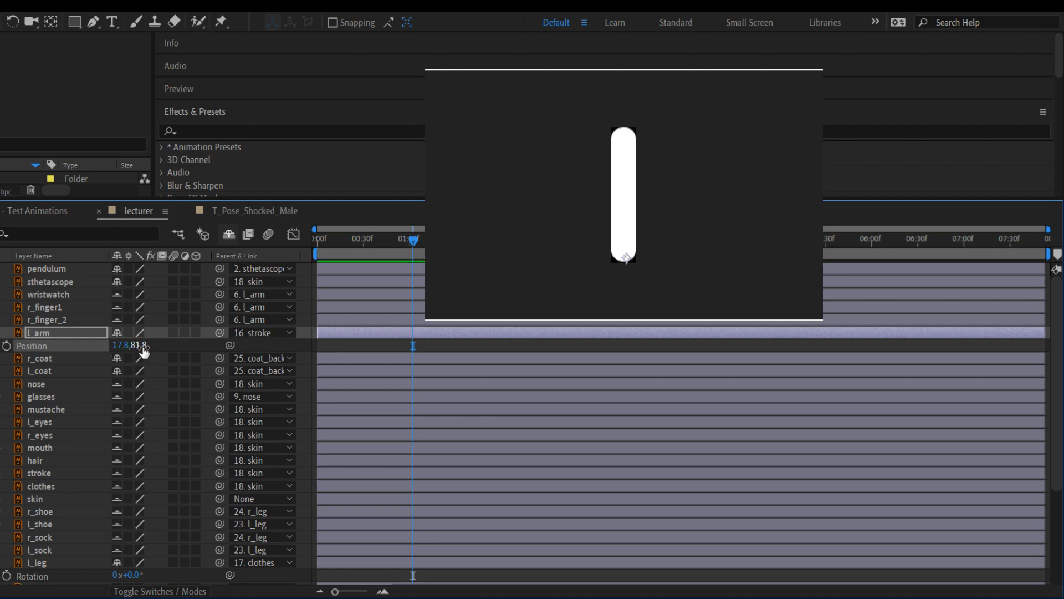
click(79, 332)
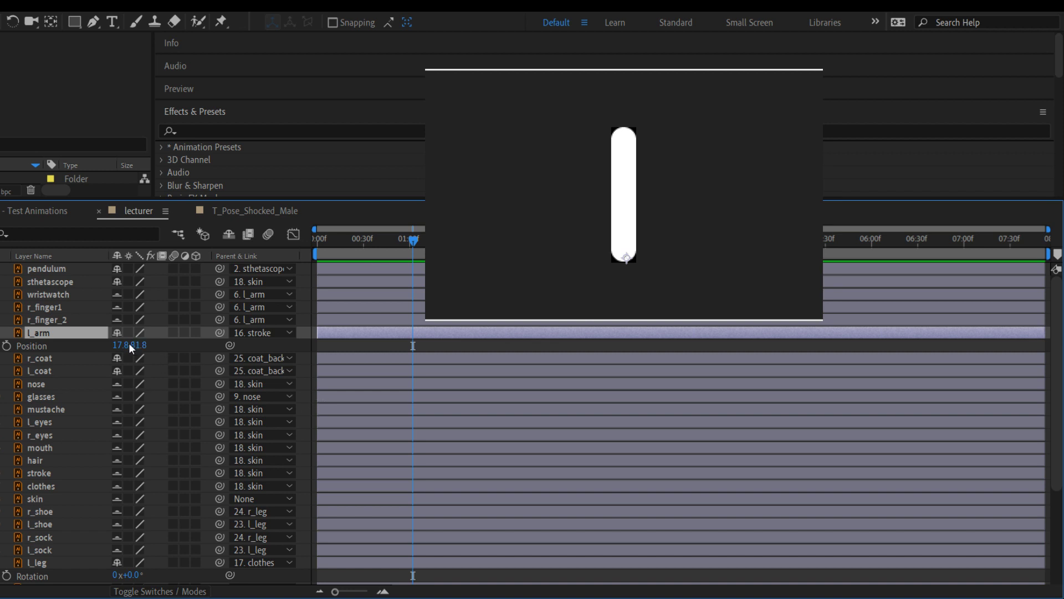
drag(130, 347, 191, 338)
key(r)
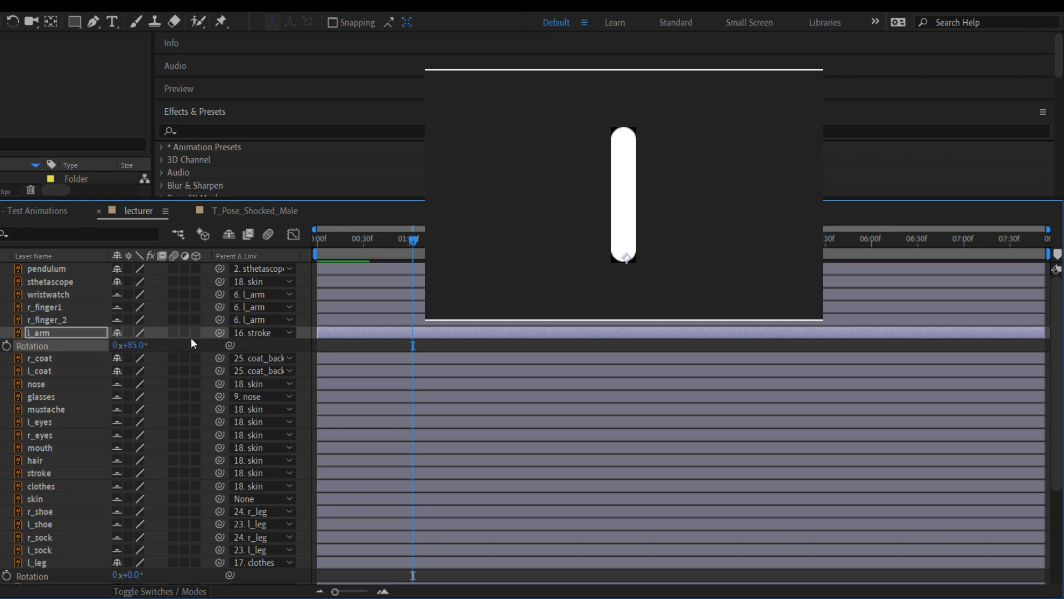
key(p)
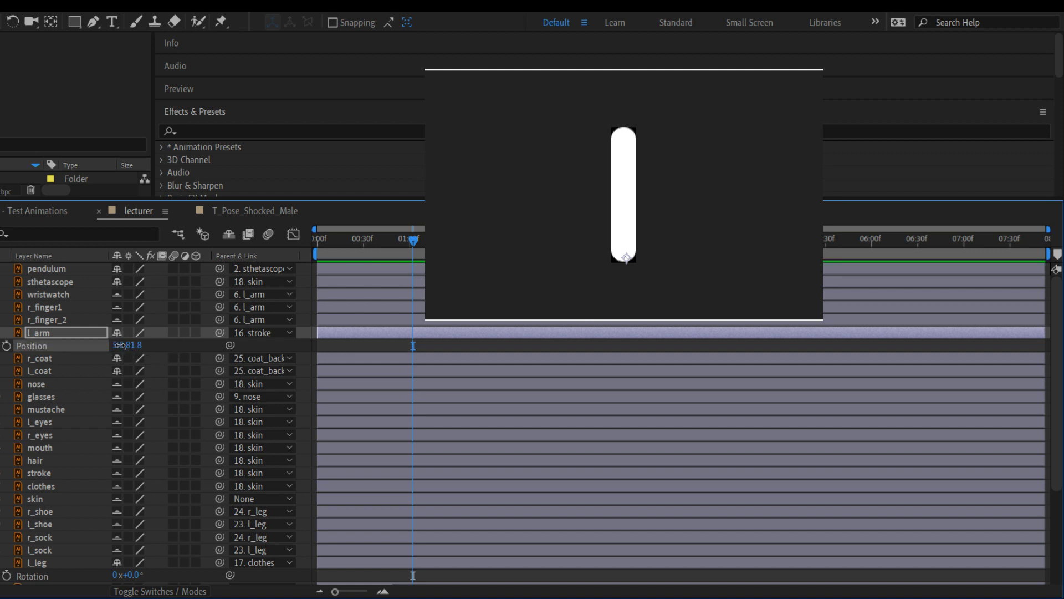
mouse_move(119, 345)
mouse_down()
mouse_move(133, 346)
mouse_move(118, 348)
mouse_up()
Set the r_arm layer's rotation to 91° and deselect it
scroll(104, 421, down, 3)
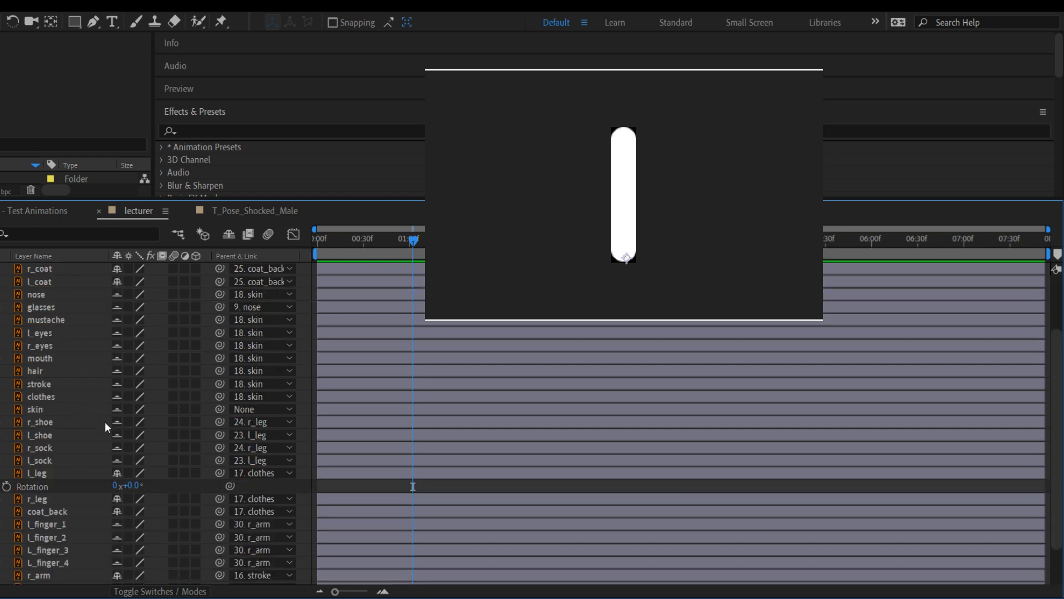
scroll(84, 527, down, 2)
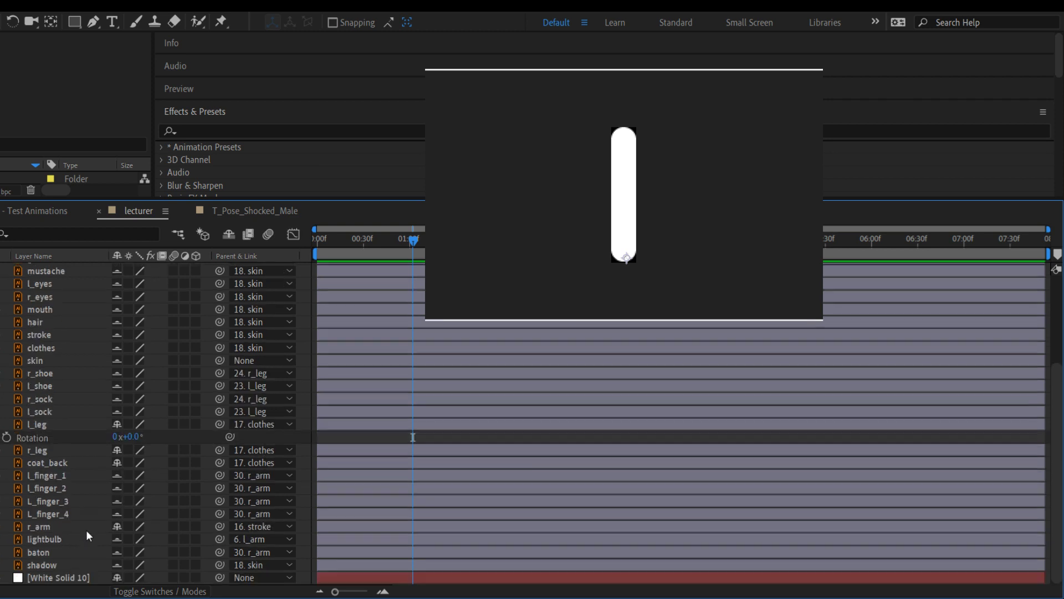
click(40, 527)
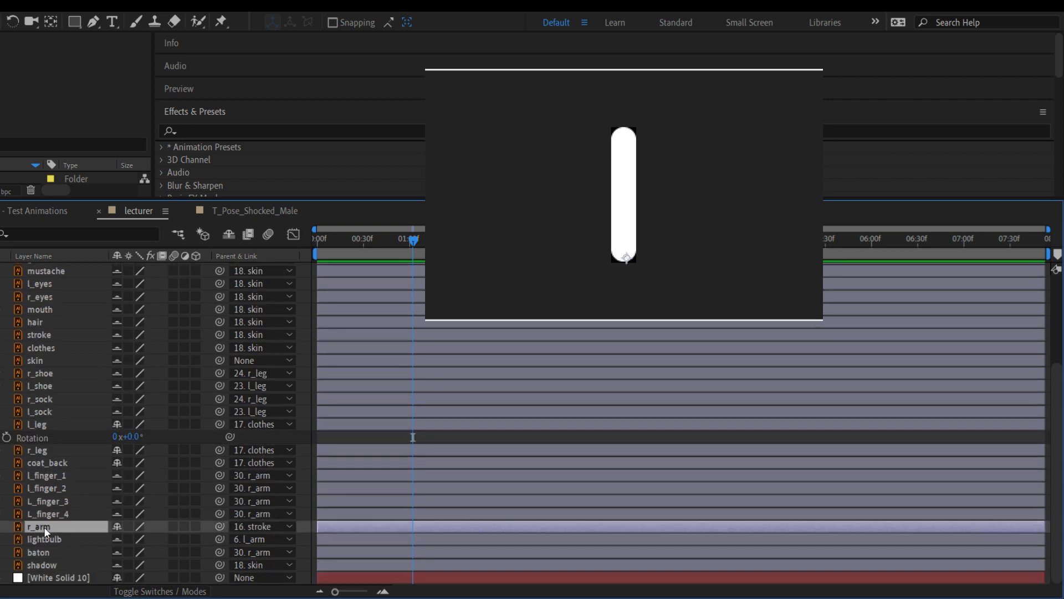
key(r)
drag(131, 538, 181, 525)
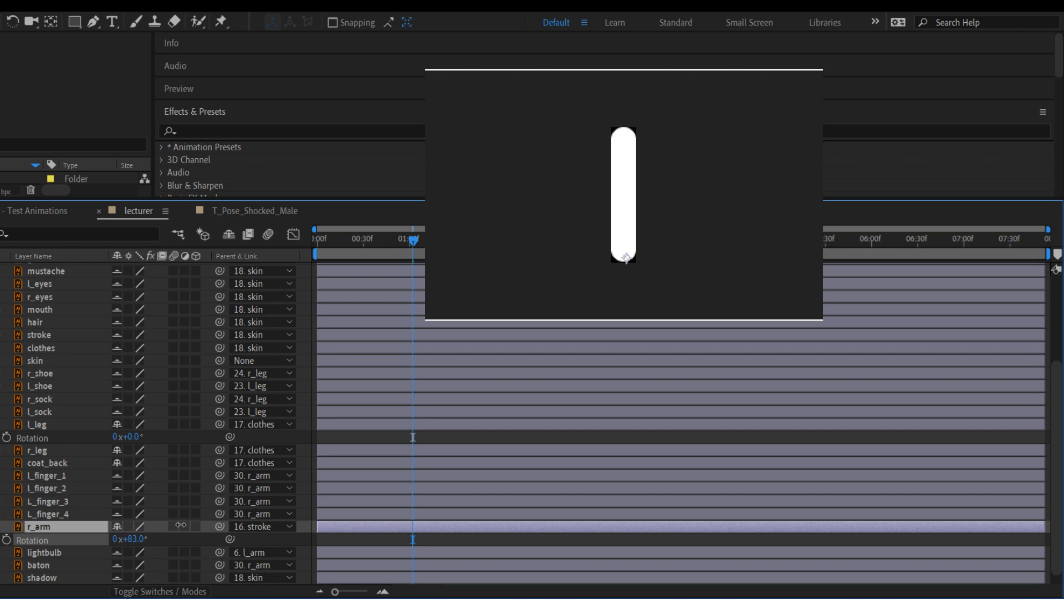
drag(175, 524, 184, 524)
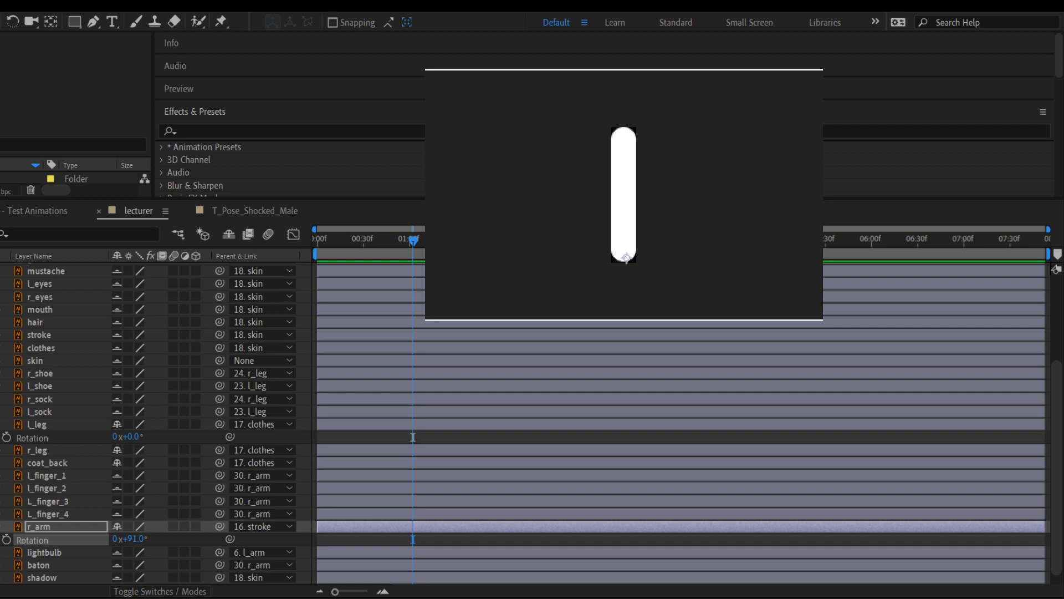
click(569, 432)
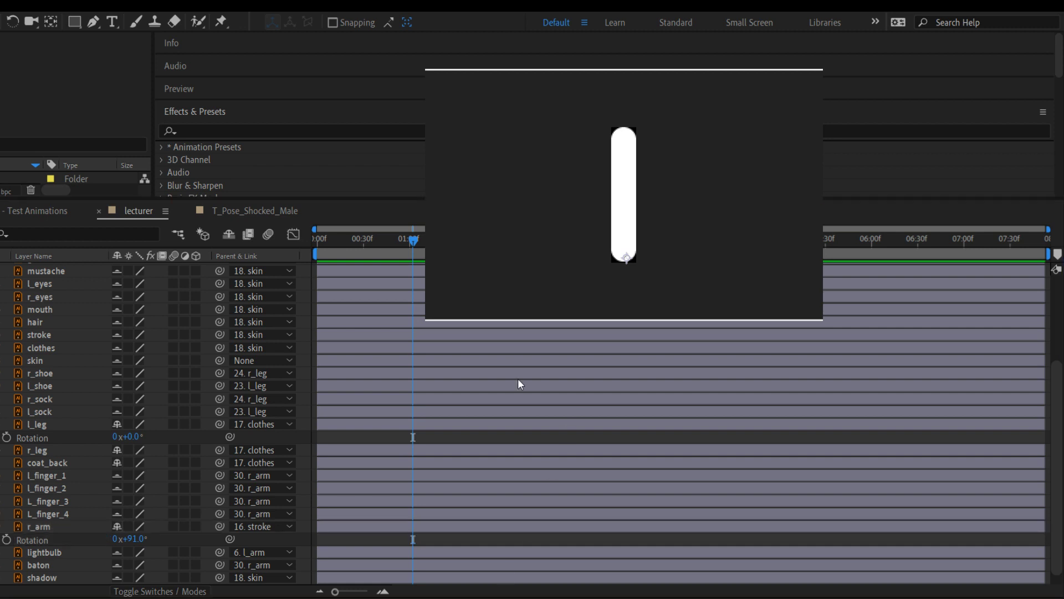
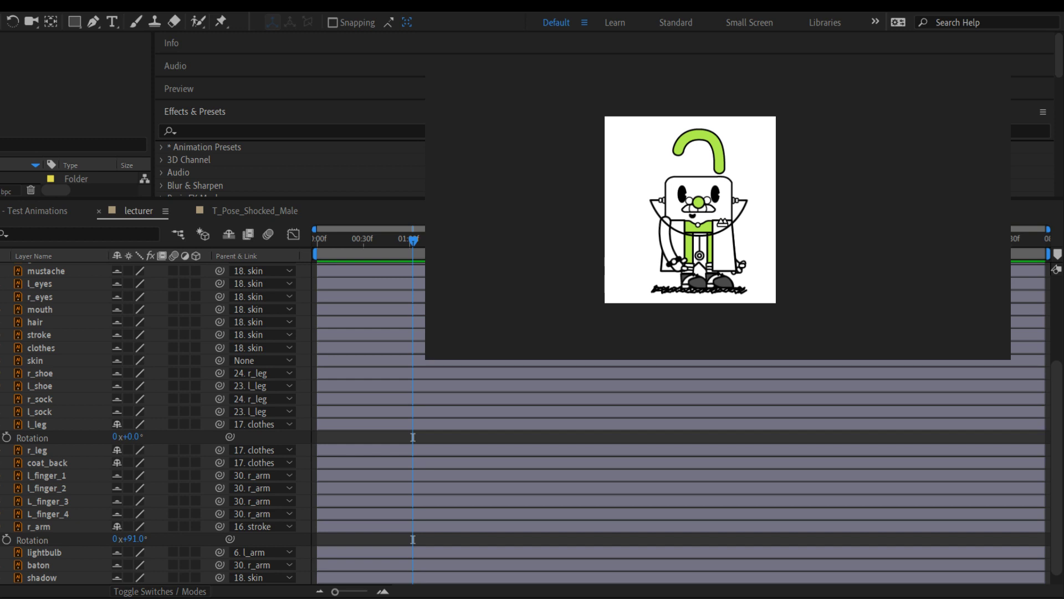
Scrub the lecturer timeline back and forth within the first two seconds to inspect the character's new arm pose
drag(411, 240, 389, 242)
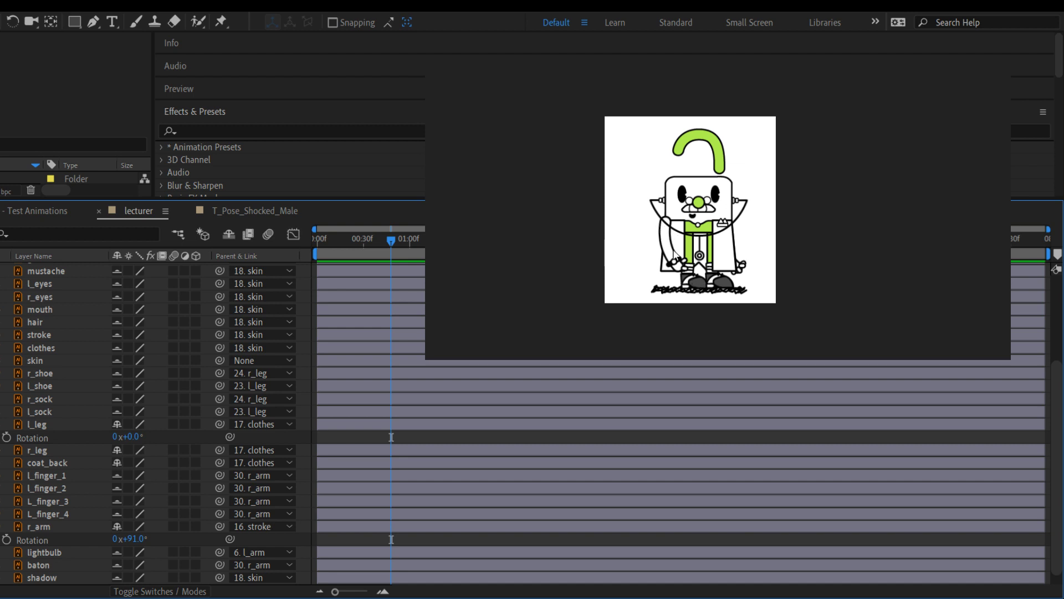
scroll(742, 251, up, 3)
scroll(742, 251, down, 2)
scroll(742, 255, down, 1)
drag(392, 239, 368, 239)
drag(370, 240, 480, 238)
drag(333, 244, 342, 244)
View the lecturer in Test Animations, and close the T_Pose_Shocked_Male timeline before returning to the lecturer composition
click(42, 211)
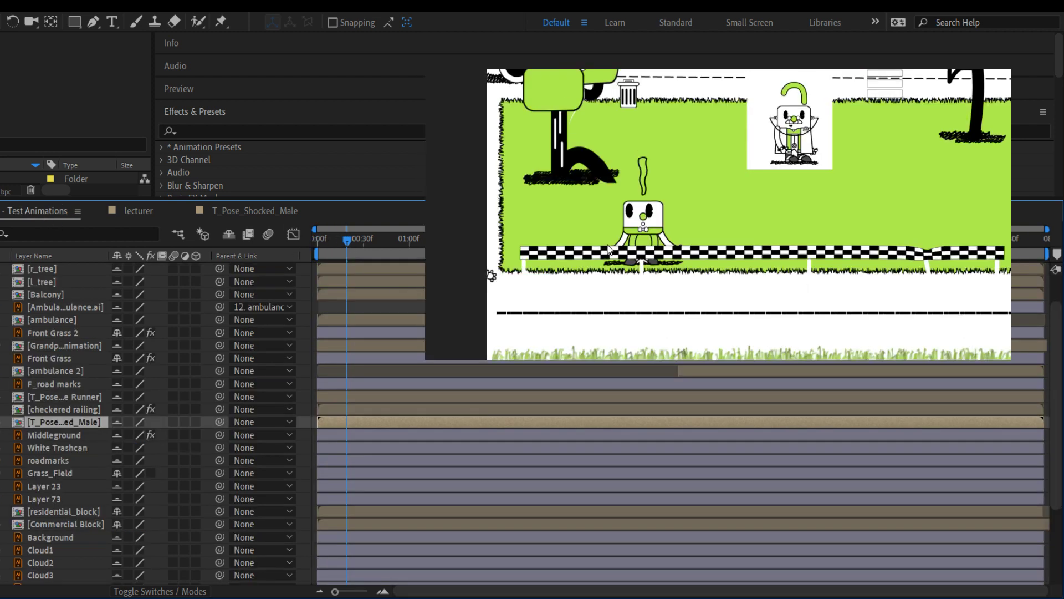
click(187, 211)
click(155, 211)
Hide the White Solid 10 background layer in the lecturer composition and check the character in Test Animations
scroll(531, 425, down, 1)
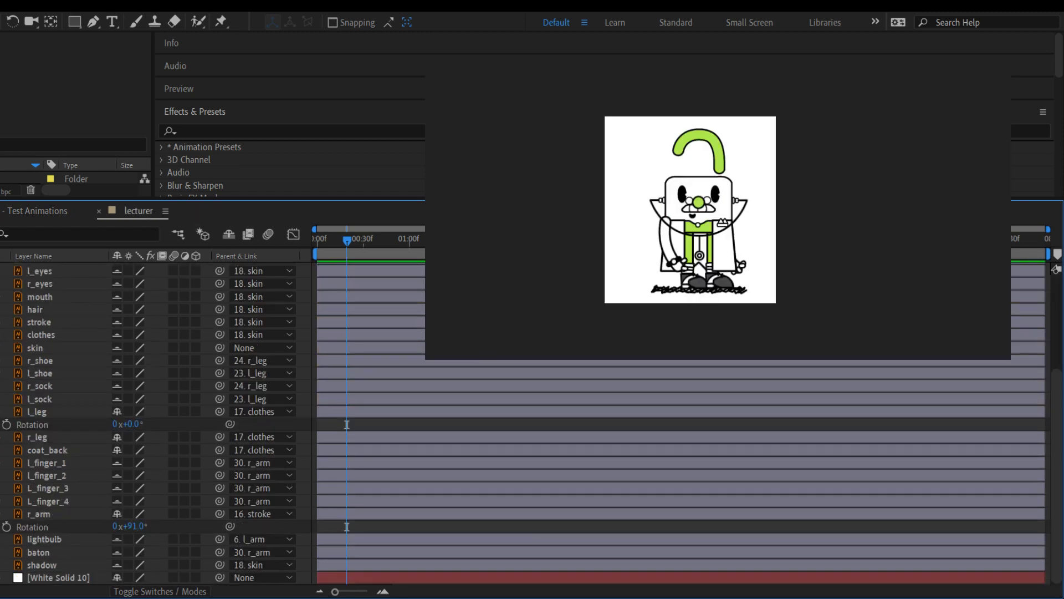
click(0, 577)
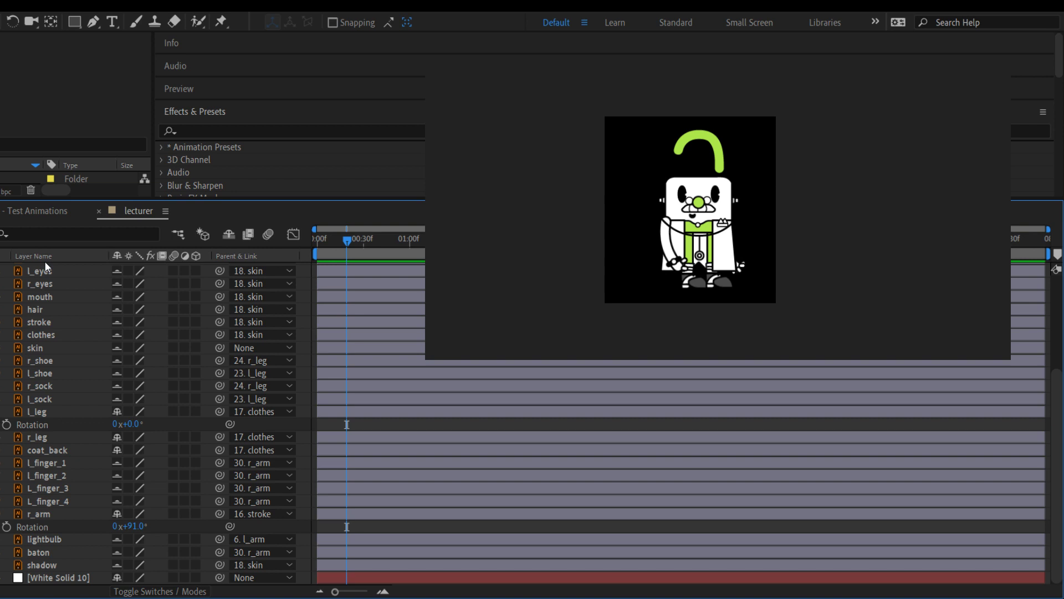
click(45, 210)
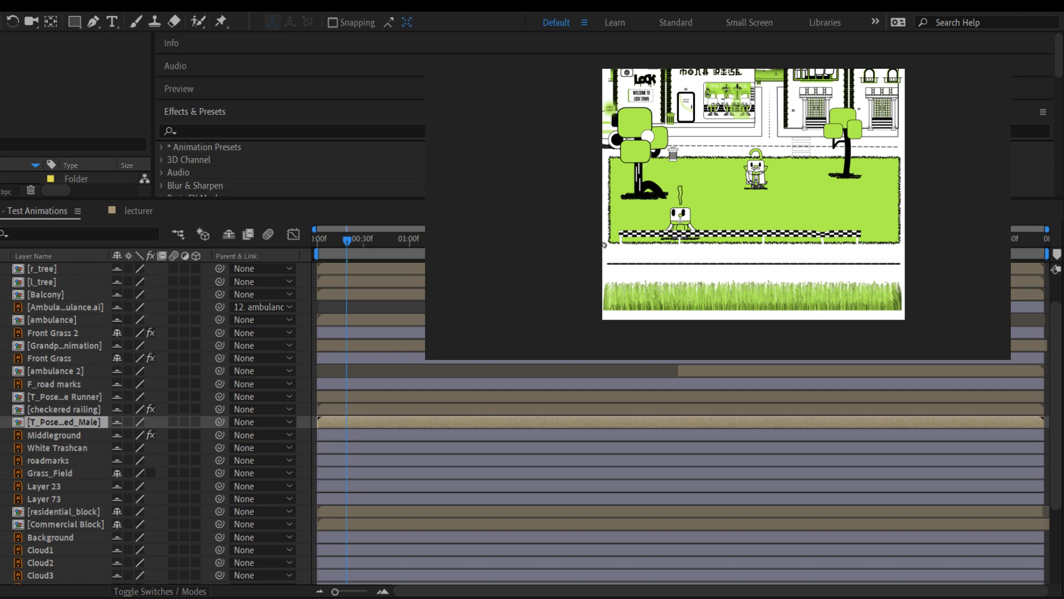
Lengthen the Test Animations composition to about 14 seconds, show its full duration in the timeline, and return the playhead to about 6 seconds
key(ctrl+s)
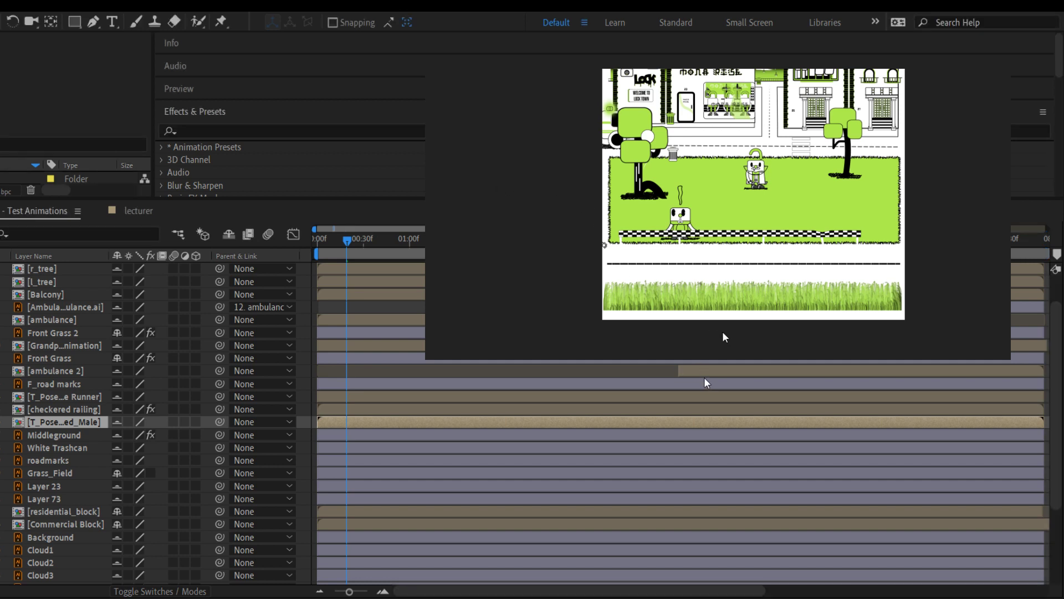
drag(347, 240, 1063, 324)
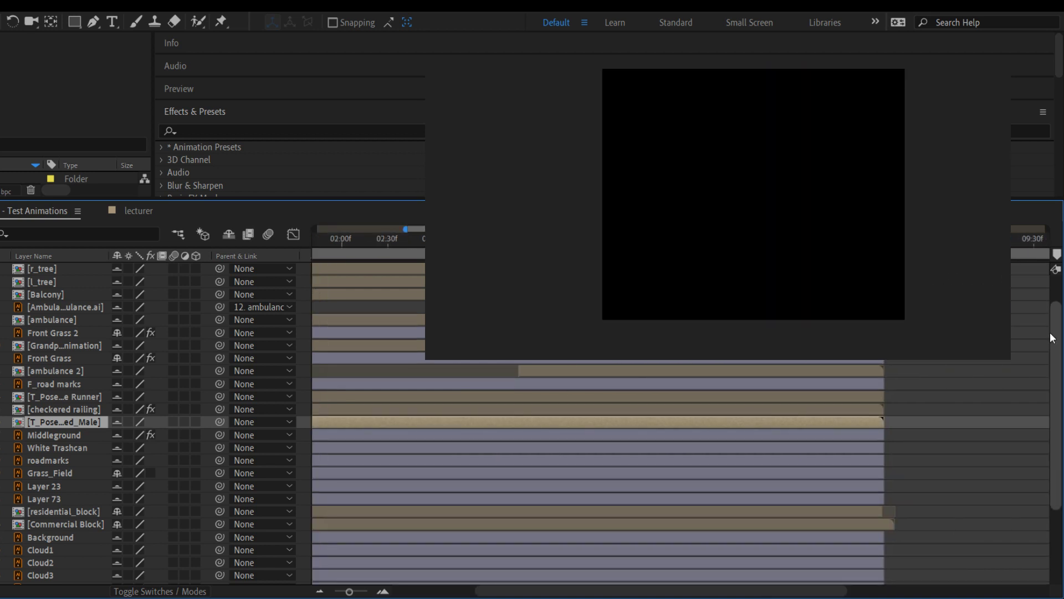
click(776, 65)
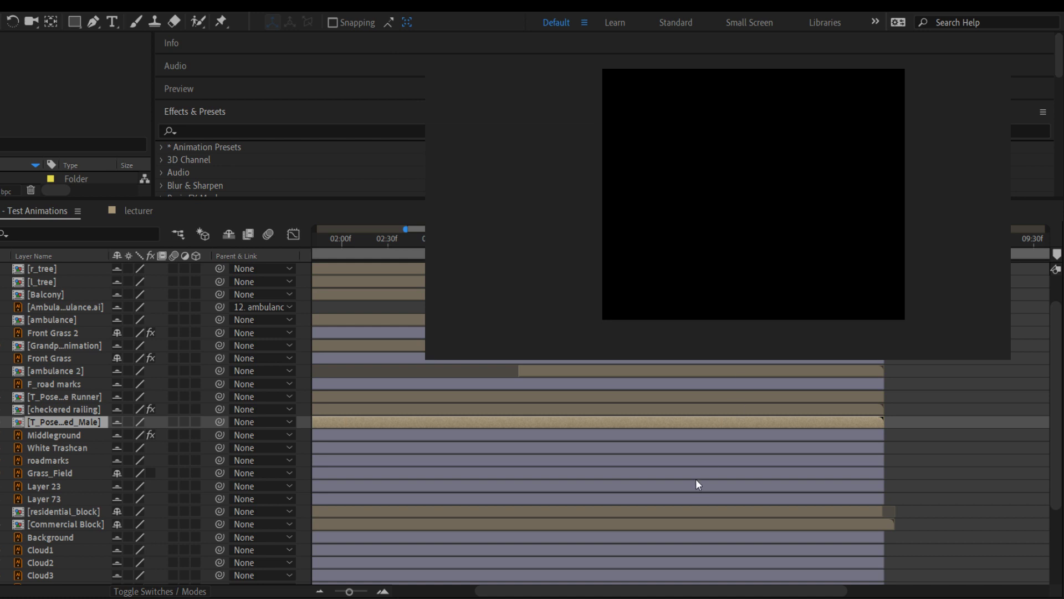
drag(345, 593, 326, 594)
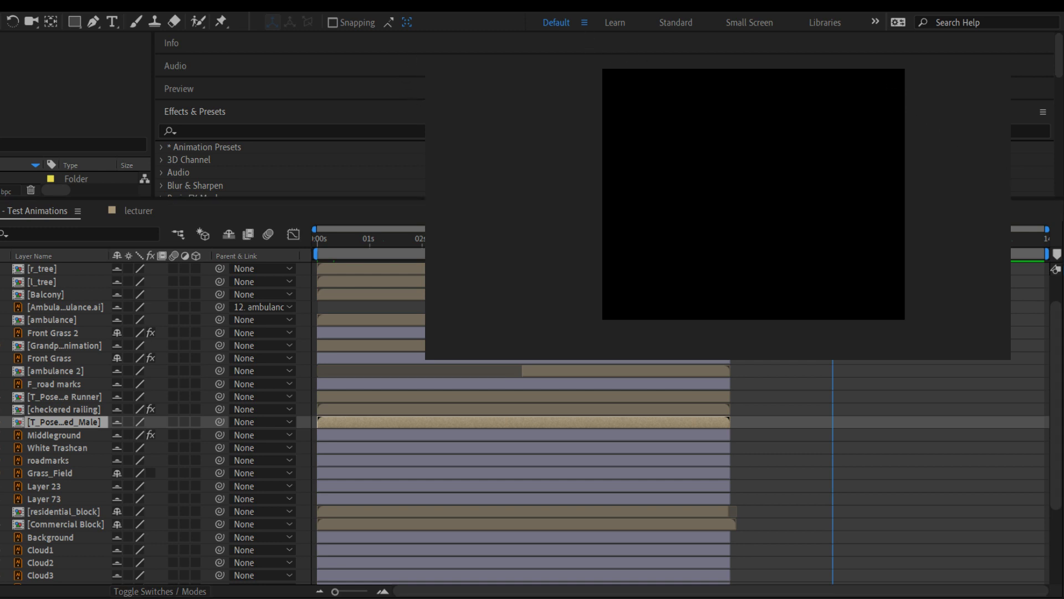
drag(832, 240, 635, 239)
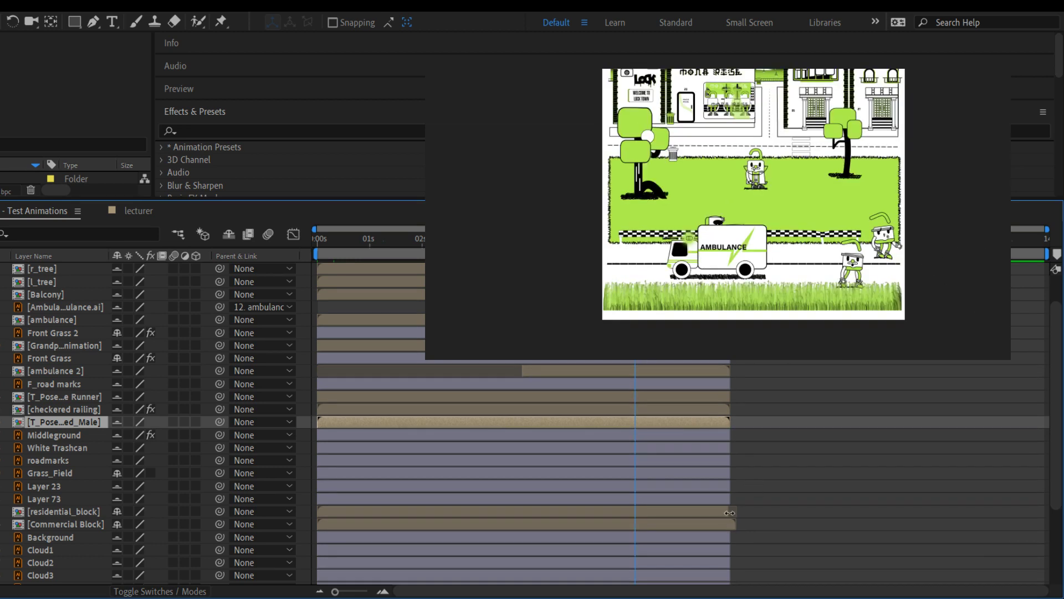
Try to extend the residential_block and Commercial Block layers to the end of the lengthened composition
drag(730, 511, 935, 513)
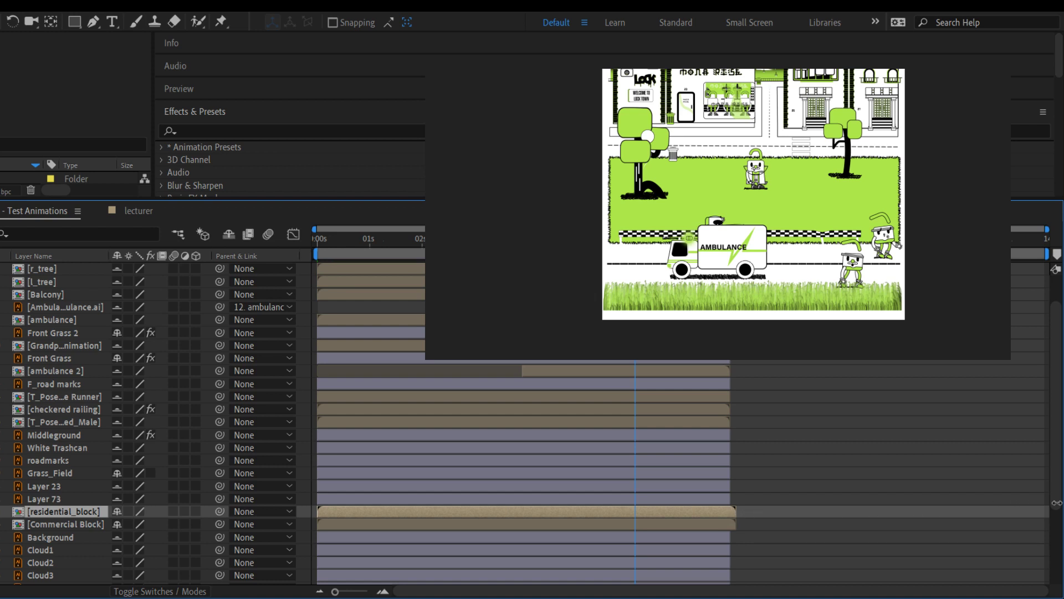
click(662, 523)
drag(734, 524, 925, 529)
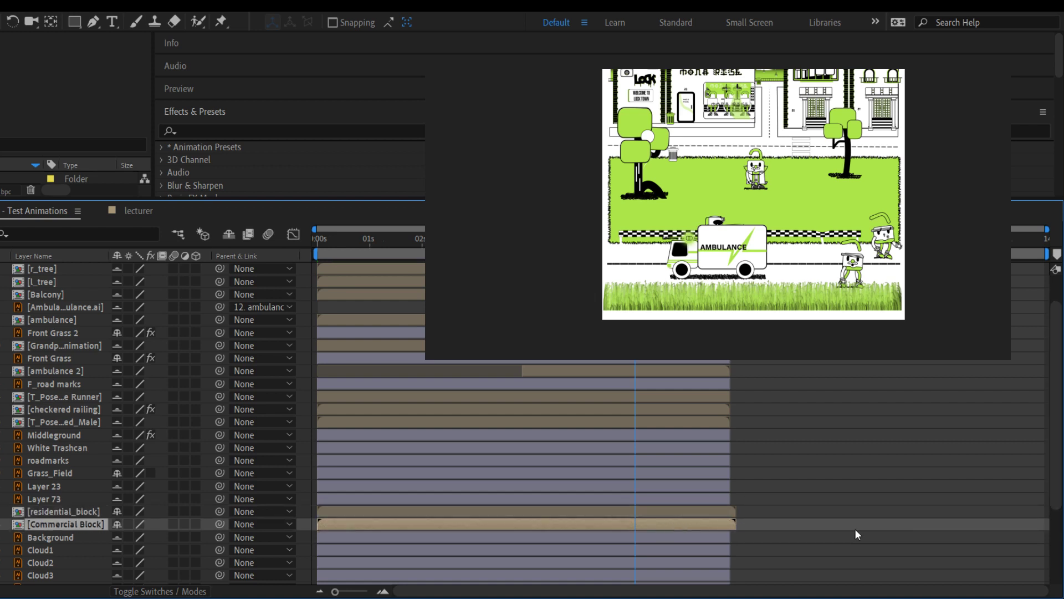
click(42, 510)
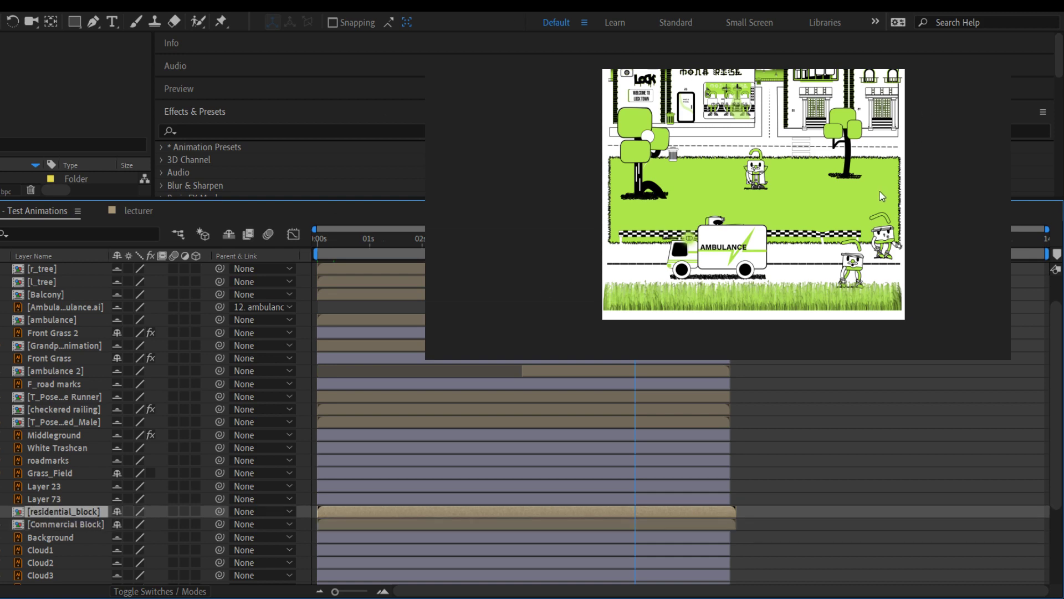
Extend the six layers from Middleground through Layer 73 to the end of the composition
scroll(862, 197, up, 2)
scroll(861, 196, down, 2)
key(space)
drag(819, 150, 822, 203)
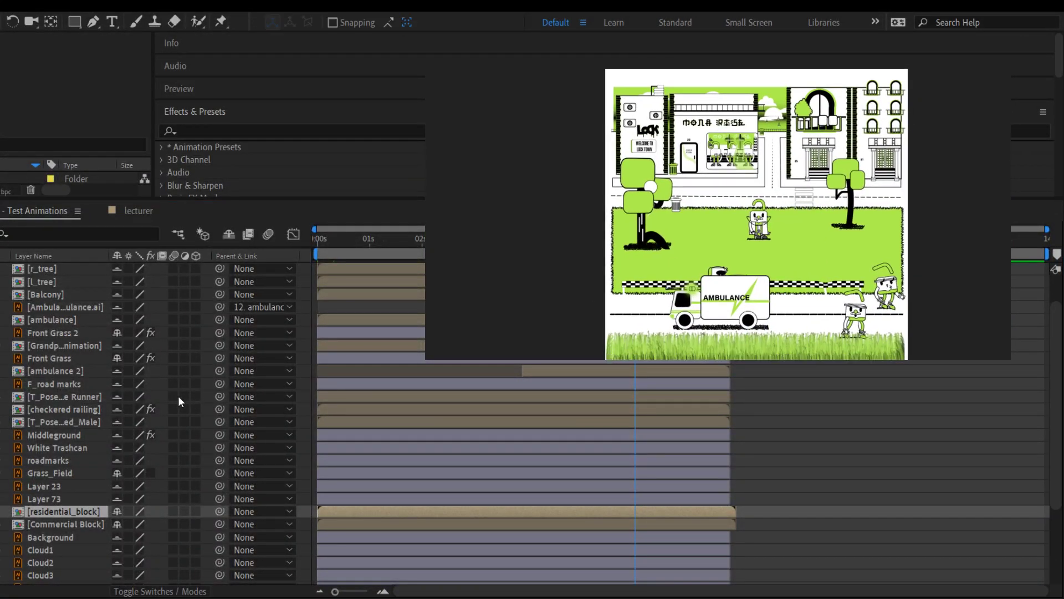
scroll(58, 324, up, 1)
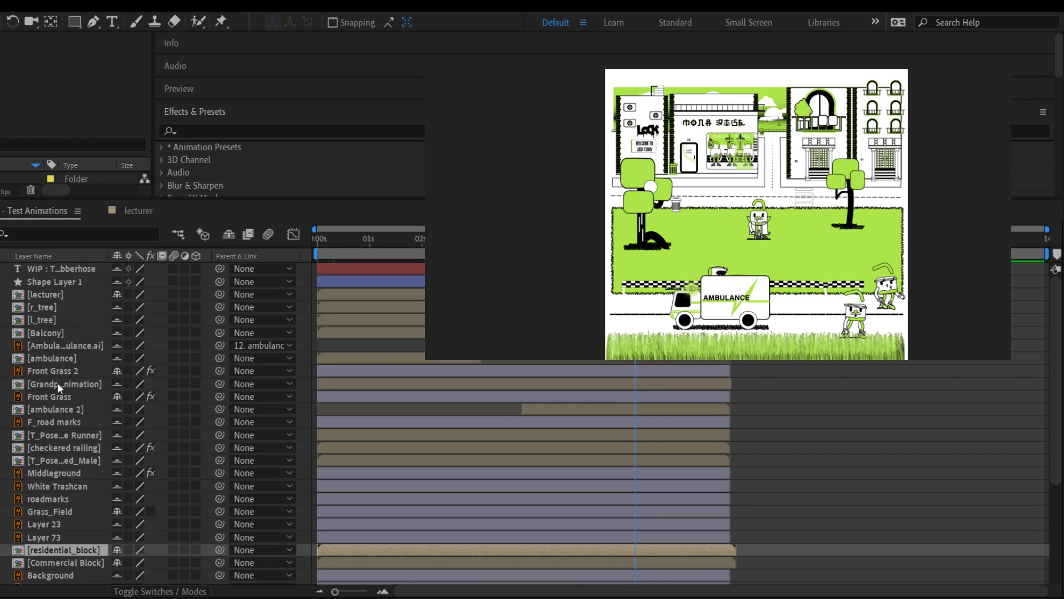
click(54, 474)
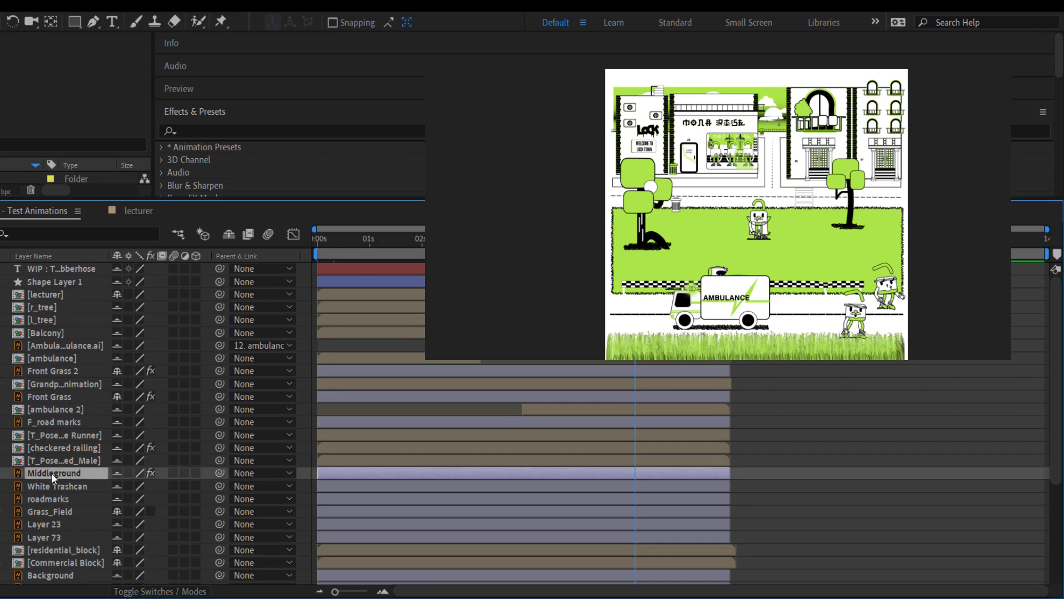
shift+click(33, 534)
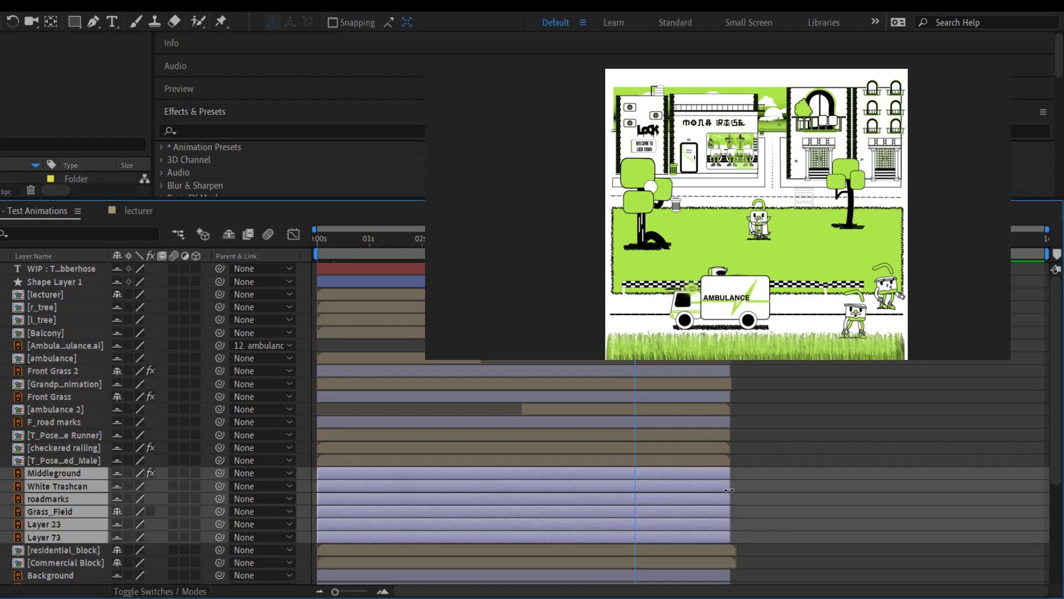
drag(729, 490, 1050, 511)
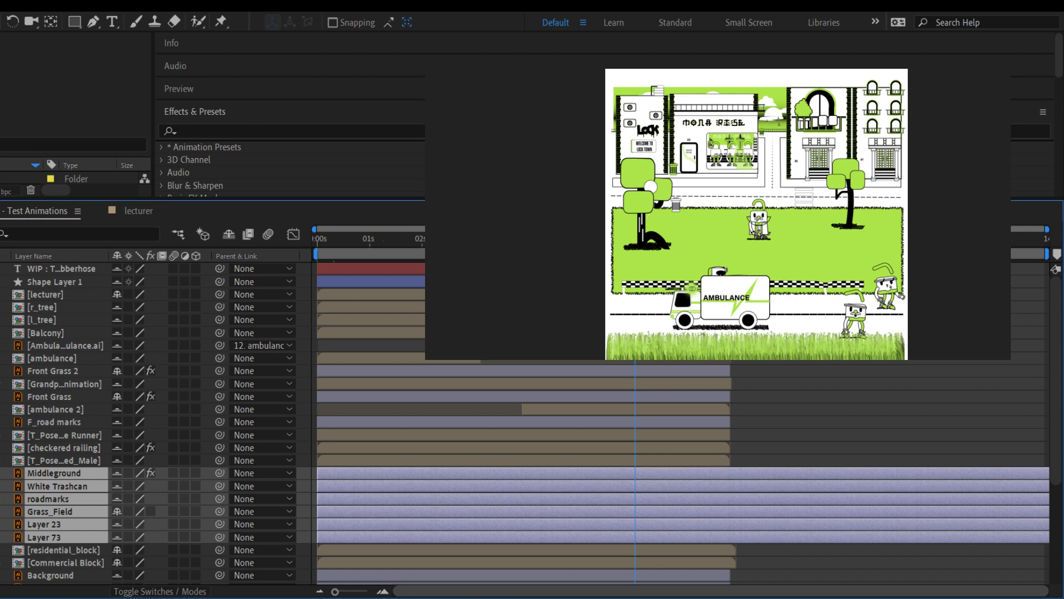
Extend the F_road marks, Front Grass, Front Grass 2 and Ambulance.ai layers to the end of the composition
click(41, 418)
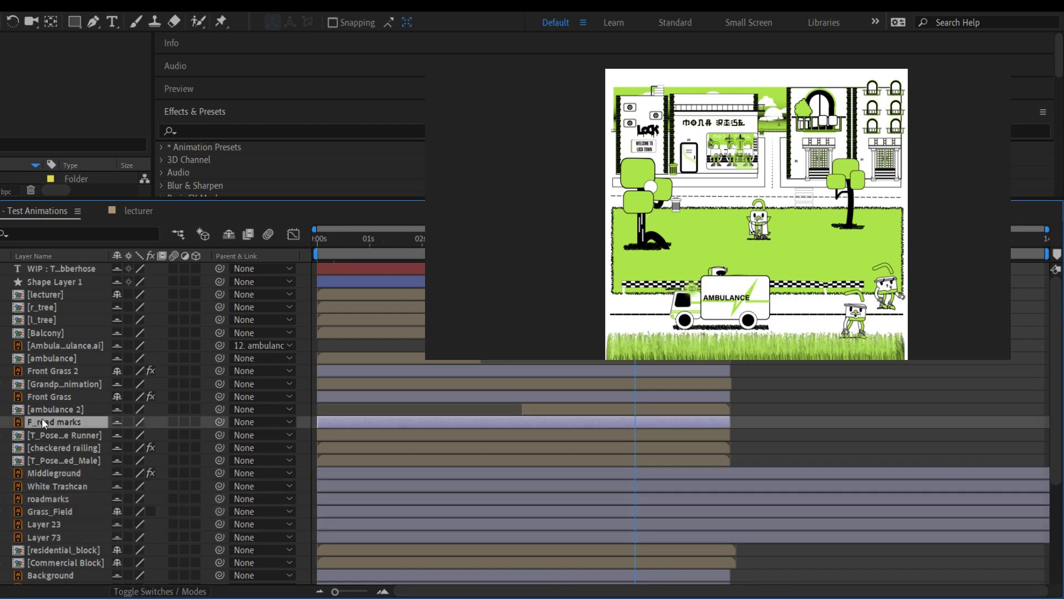
ctrl+click(39, 394)
ctrl+click(35, 348)
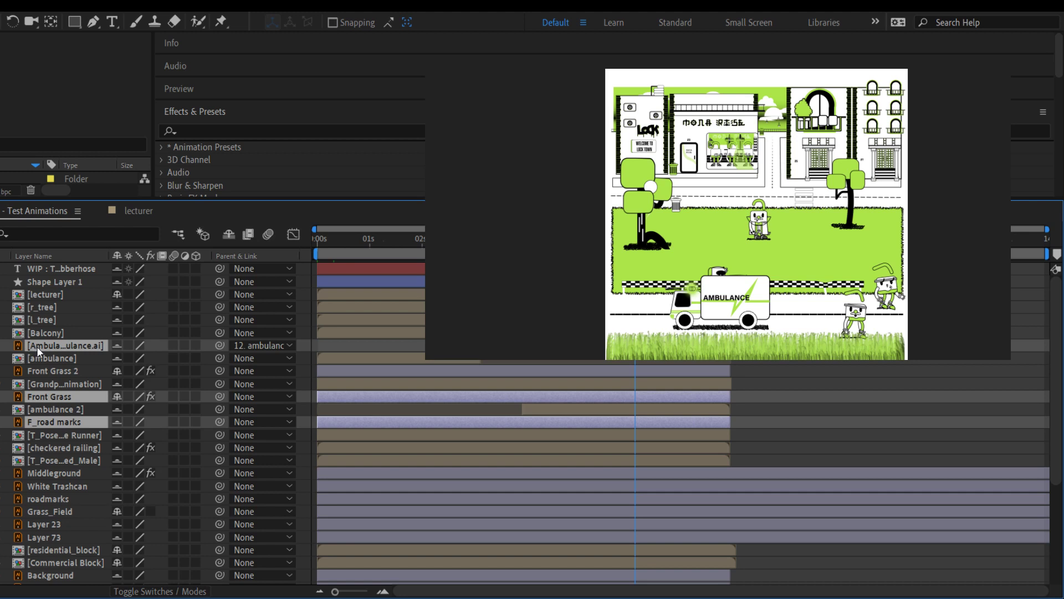
key(ctrl+alt+shift+v)
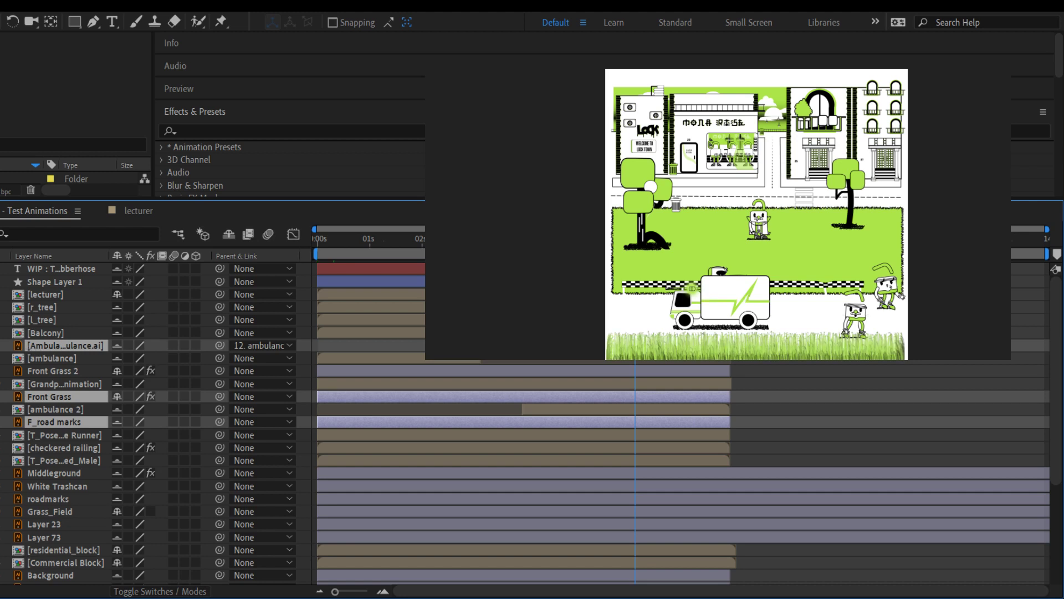
key(ctrl+z)
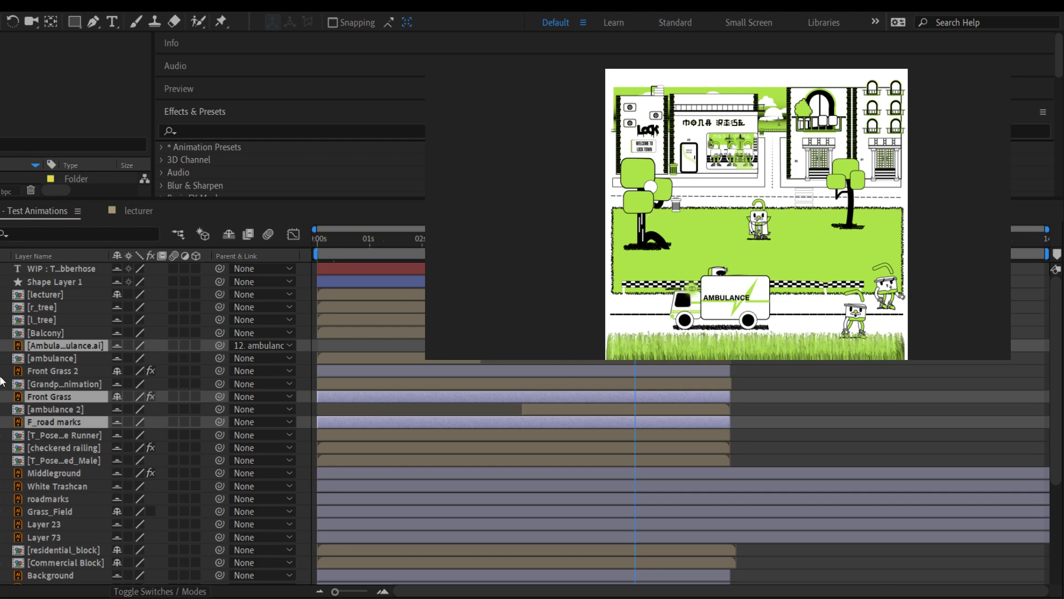
click(18, 372)
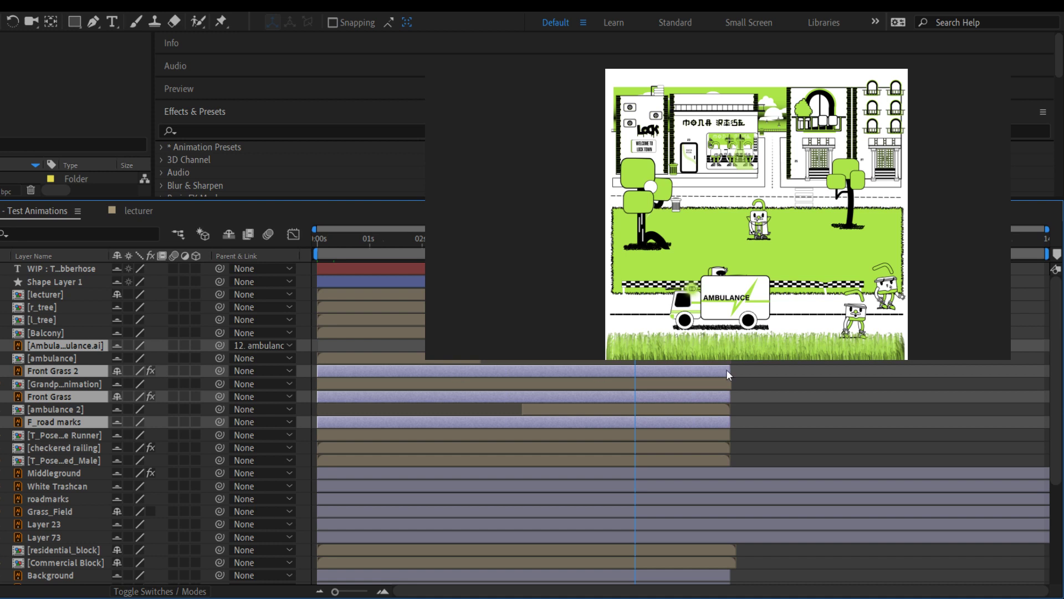
drag(732, 373, 1046, 399)
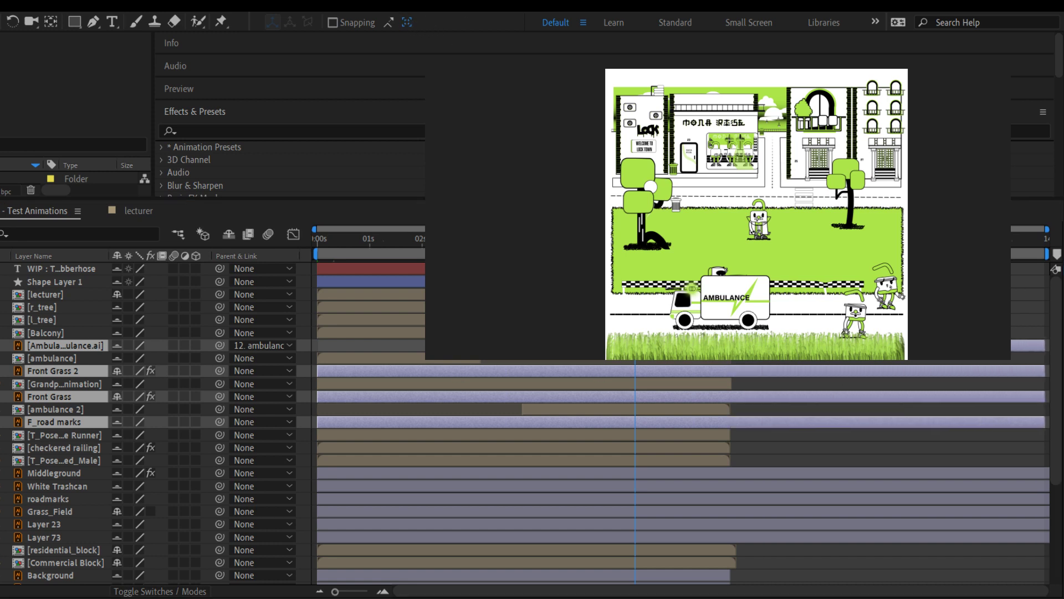
Extend the layers from Background through Sky, plus White Solid 1 and Layer 1, to the composition's end and check the scene at about 12 seconds
click(58, 294)
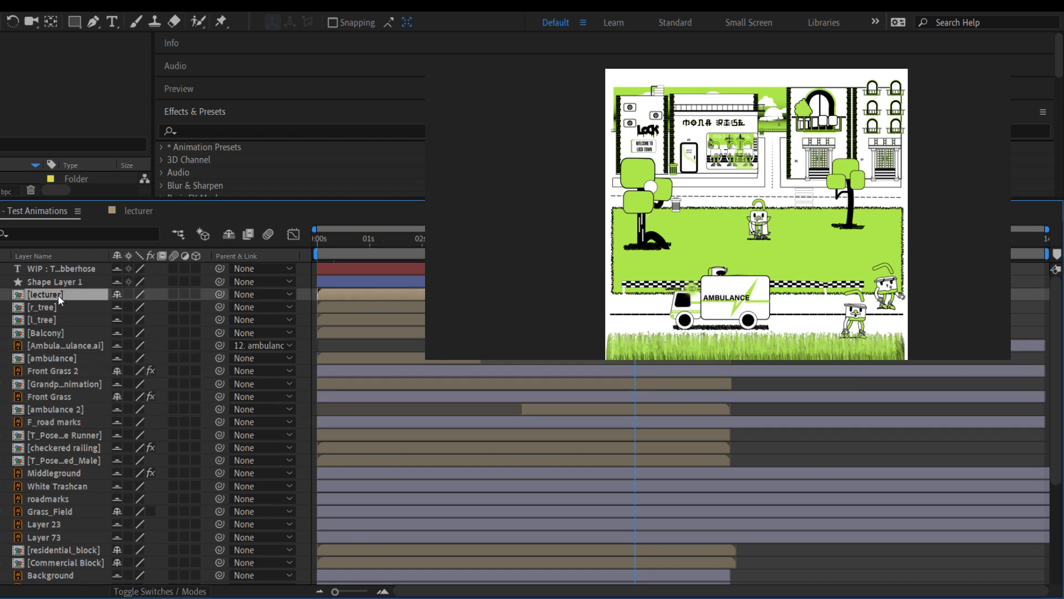
click(47, 341)
scroll(61, 411, down, 6)
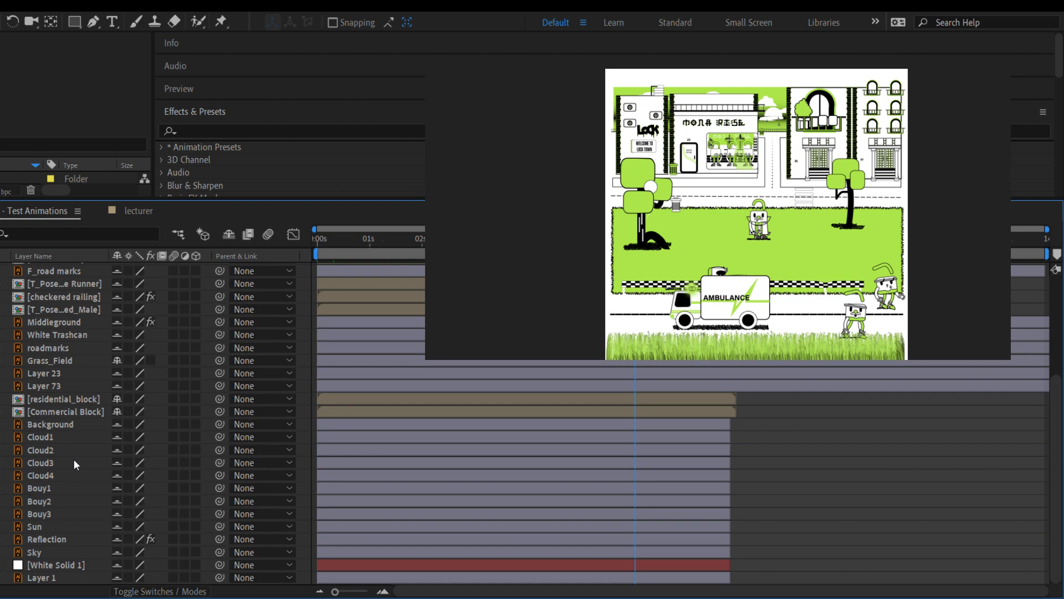
click(51, 577)
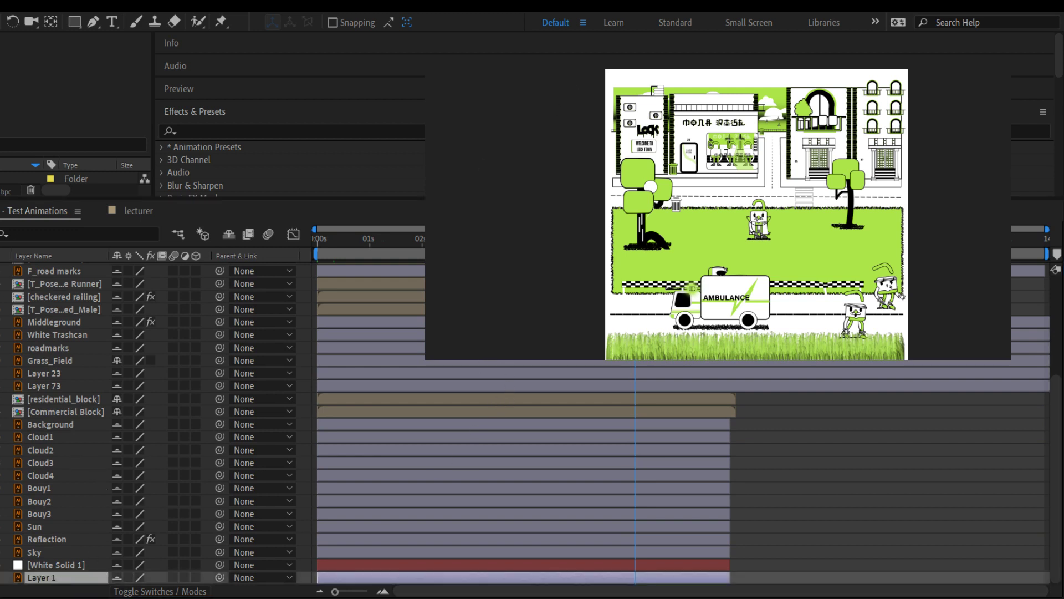
click(48, 425)
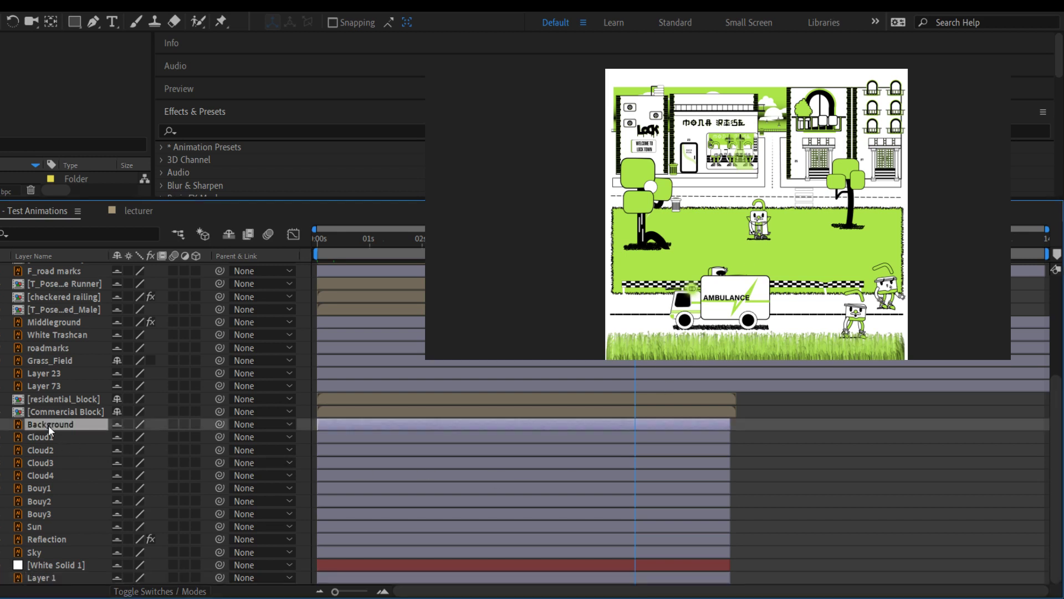
shift+click(42, 553)
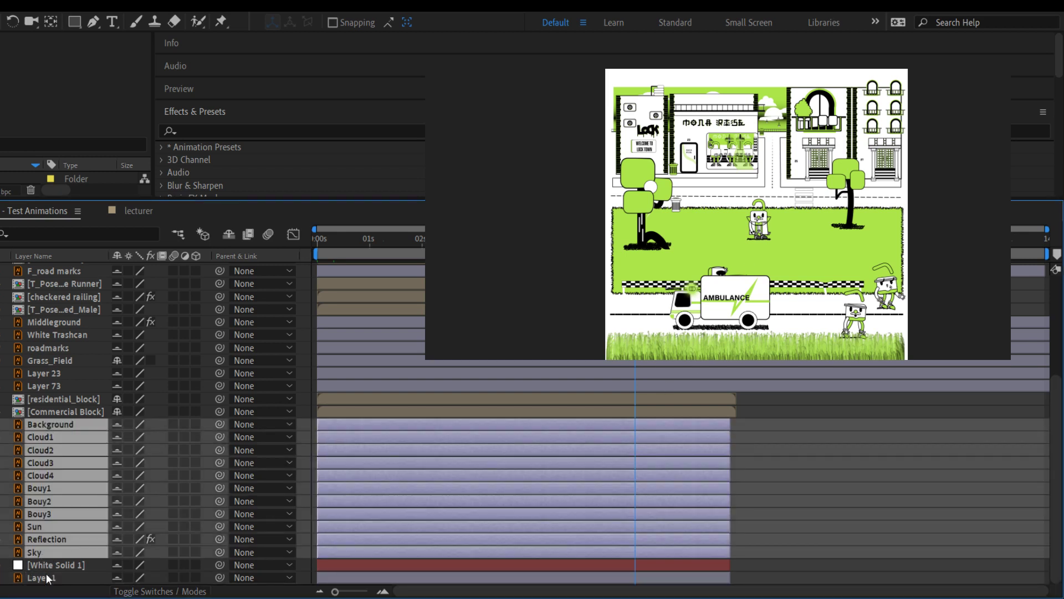
ctrl+click(46, 577)
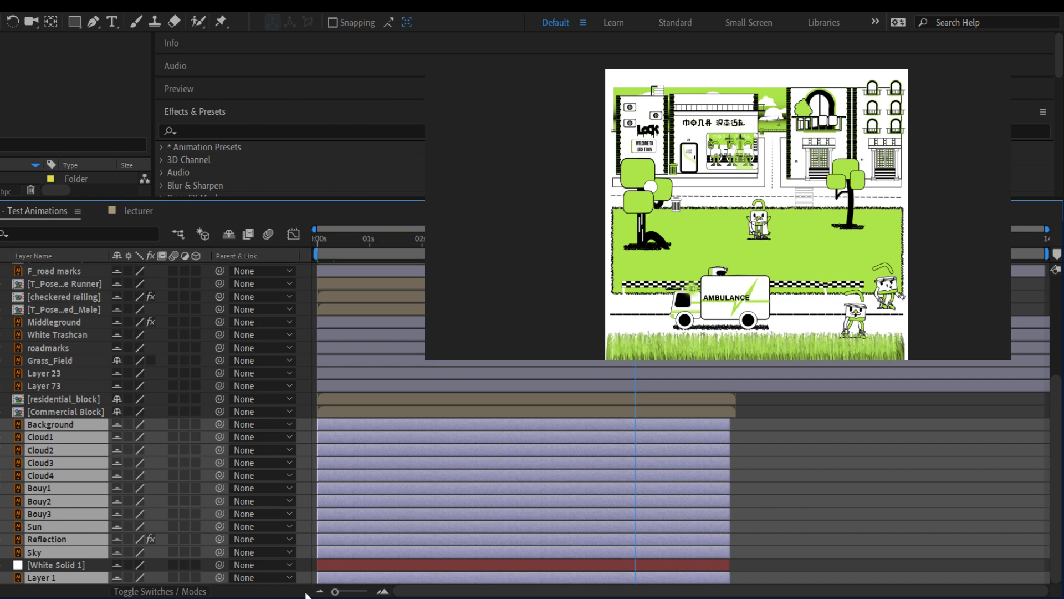
ctrl+click(86, 566)
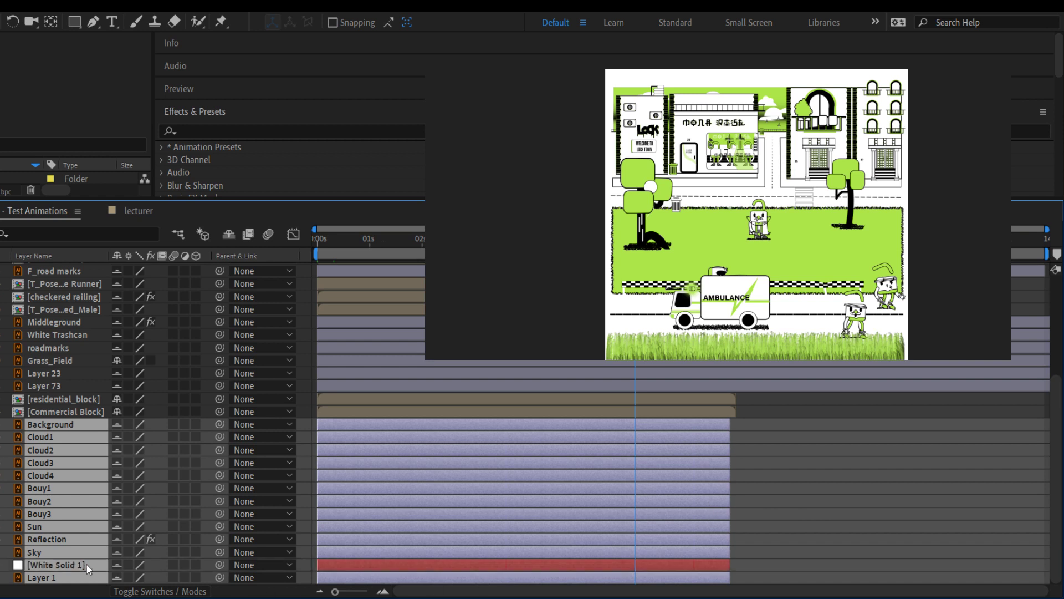
drag(731, 518, 1046, 519)
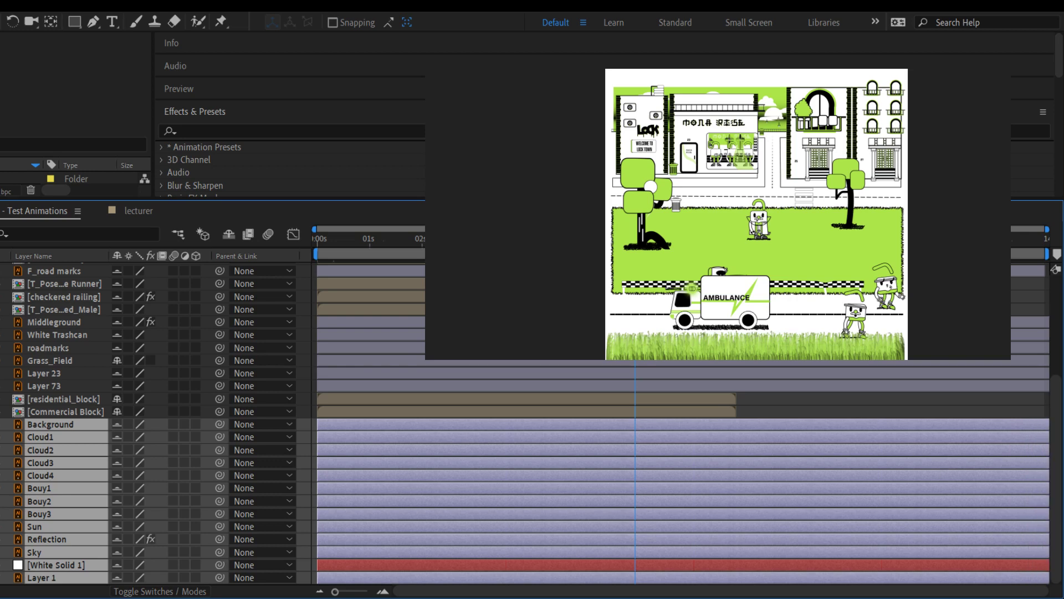
key(k)
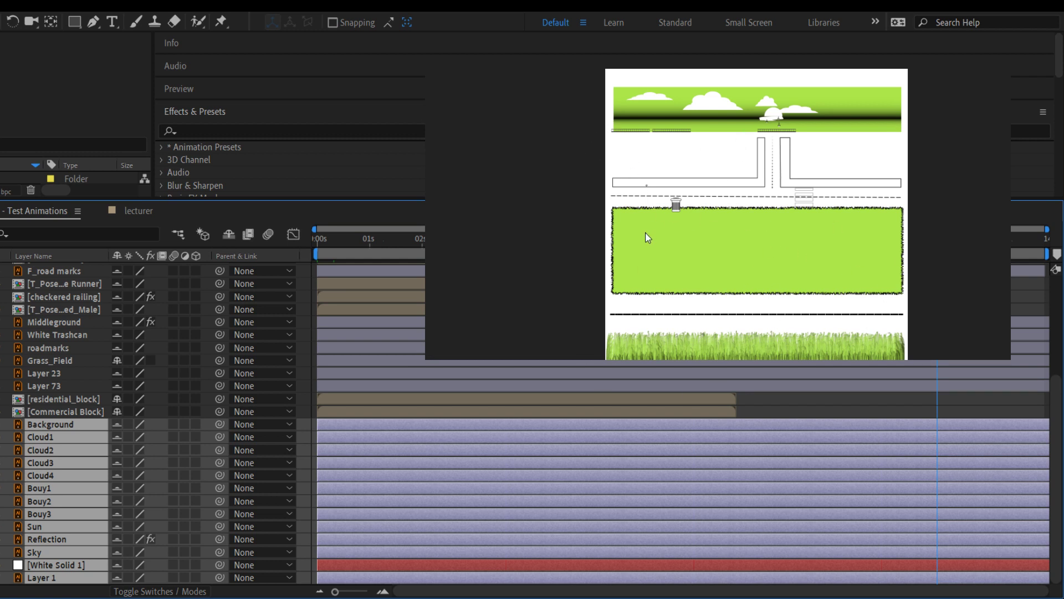
Try time remapping on the residential_block and Commercial Block layers, remove it again, and deselect both layers
scroll(77, 354, up, 4)
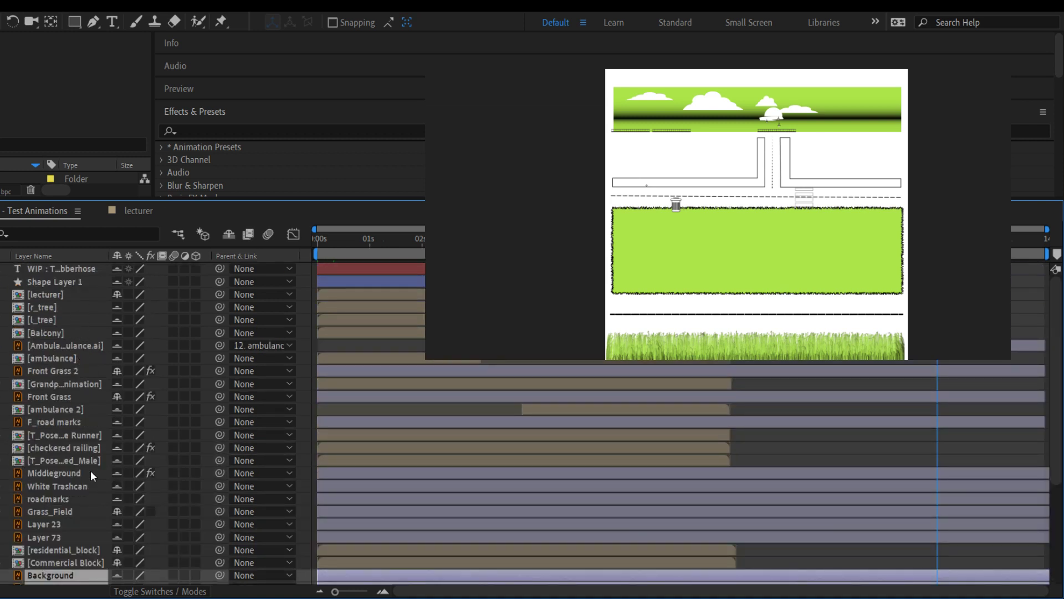
click(71, 490)
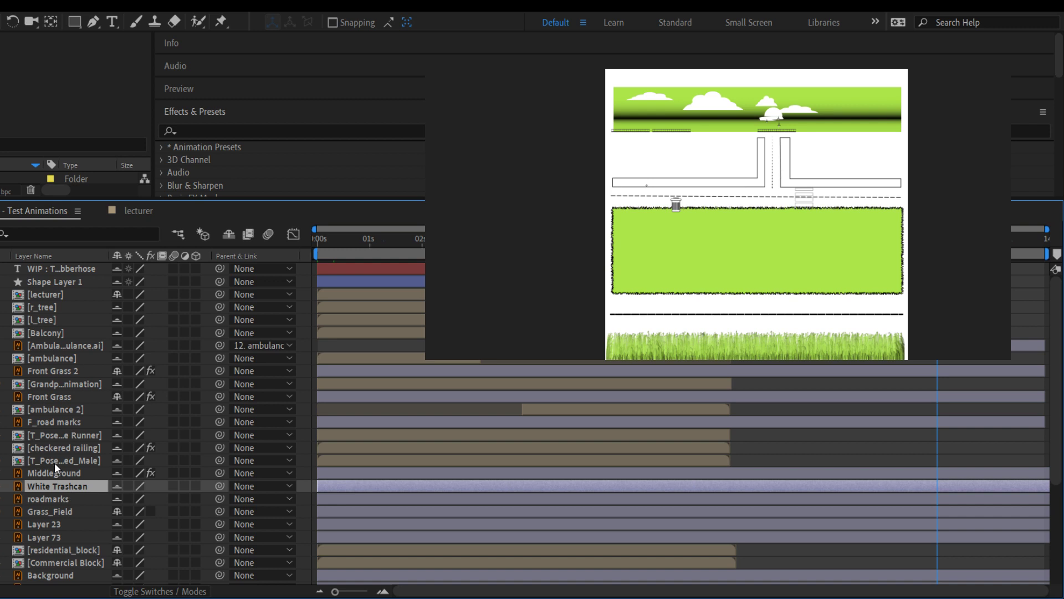
click(54, 462)
scroll(75, 514, down, 2)
click(66, 487)
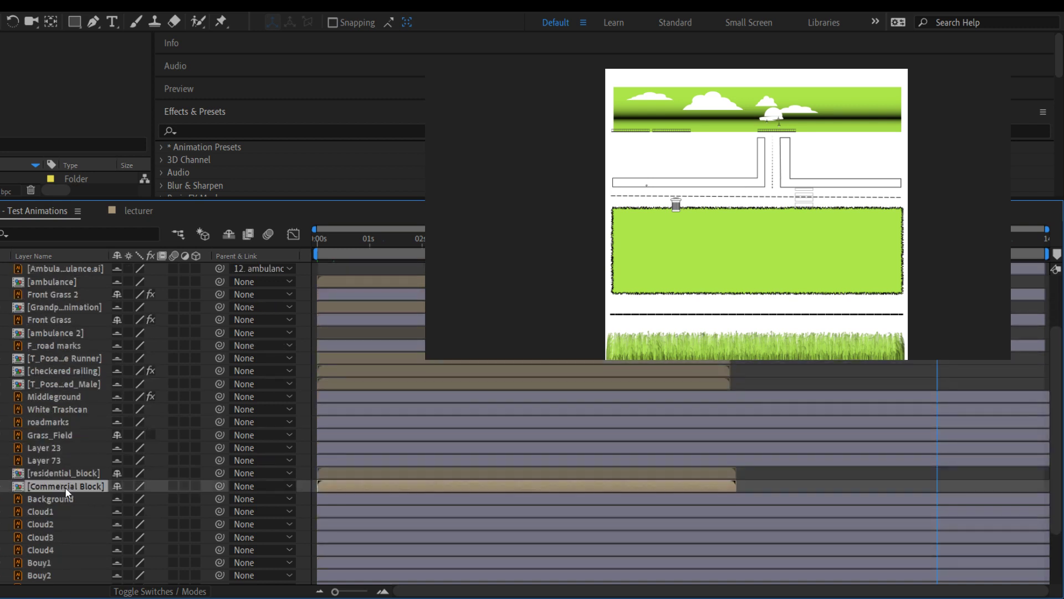
shift+click(63, 471)
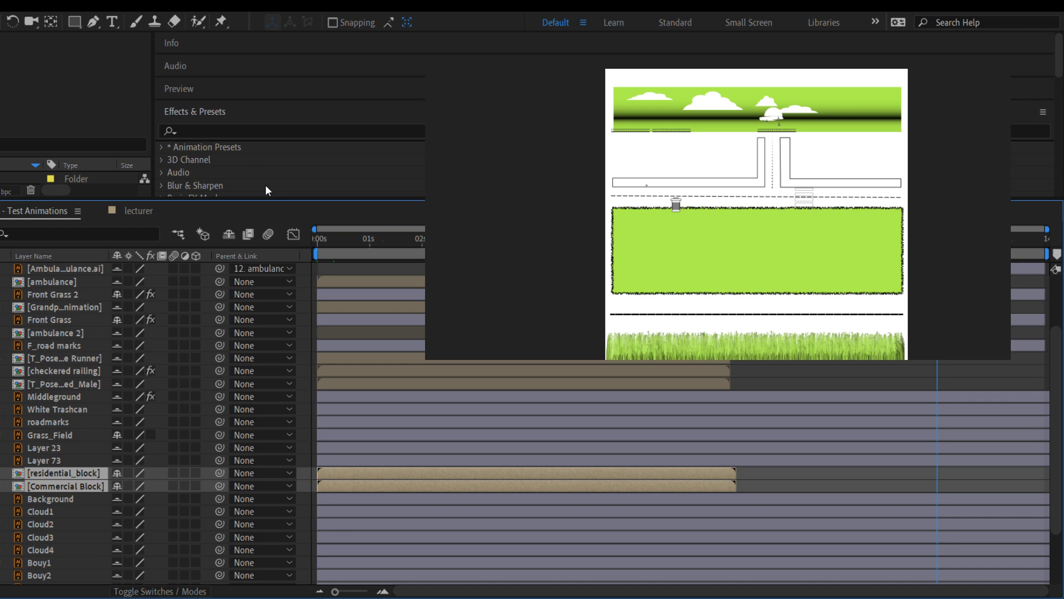
key(ctrl+alt+t)
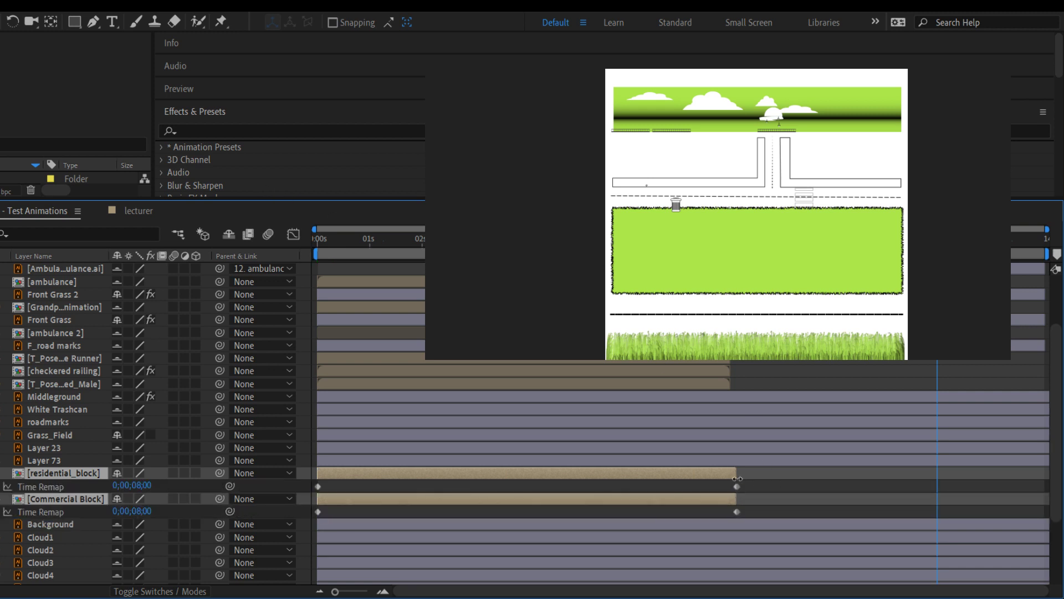
key(u)
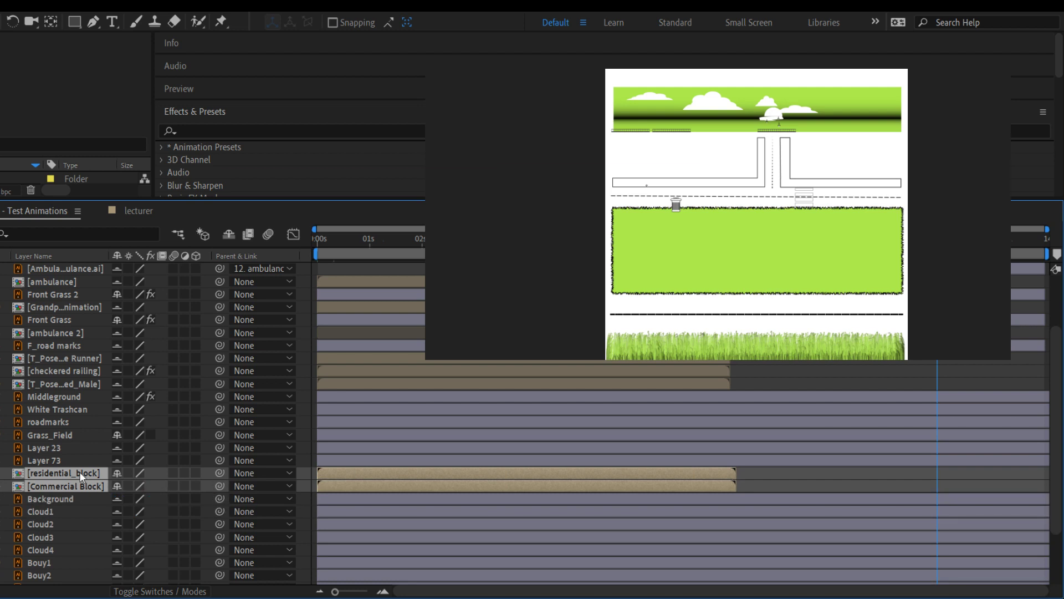
click(84, 500)
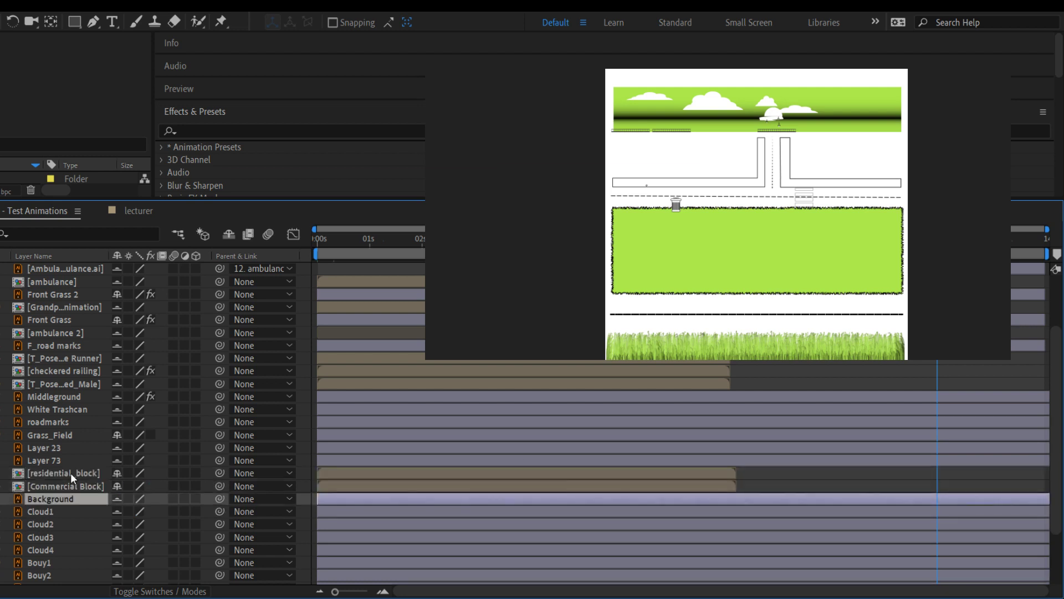
Lengthen the residential_block and Commercial Block precompositions in their composition settings, then close each one
double_click(71, 473)
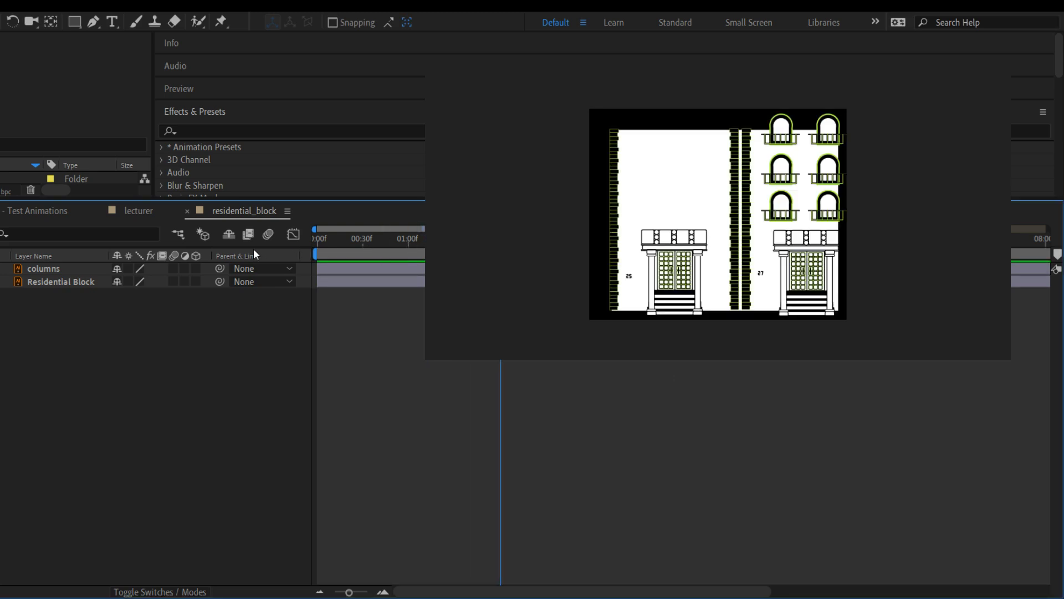
click(188, 210)
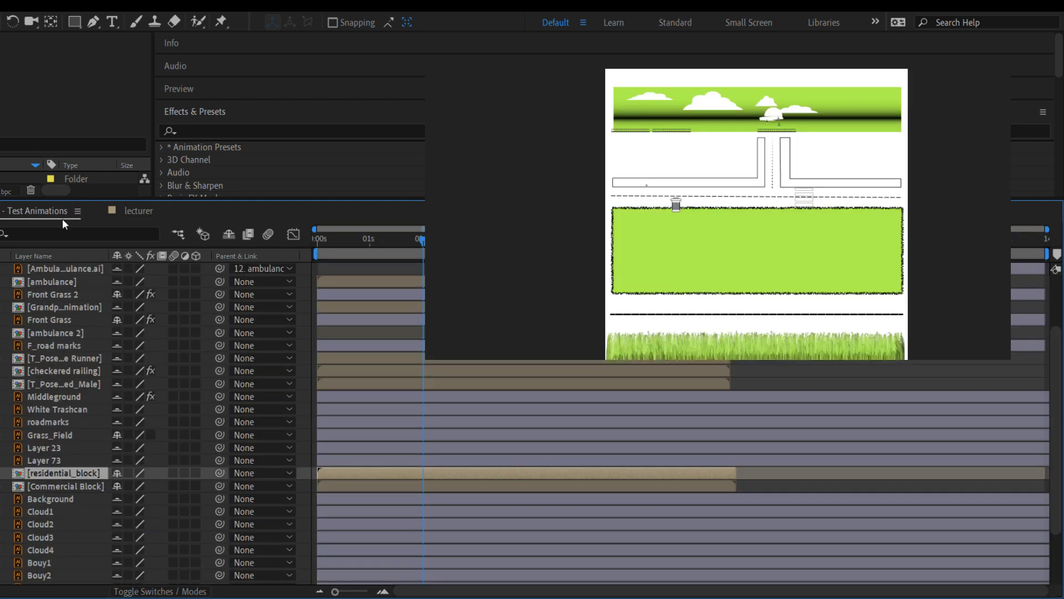
double_click(96, 487)
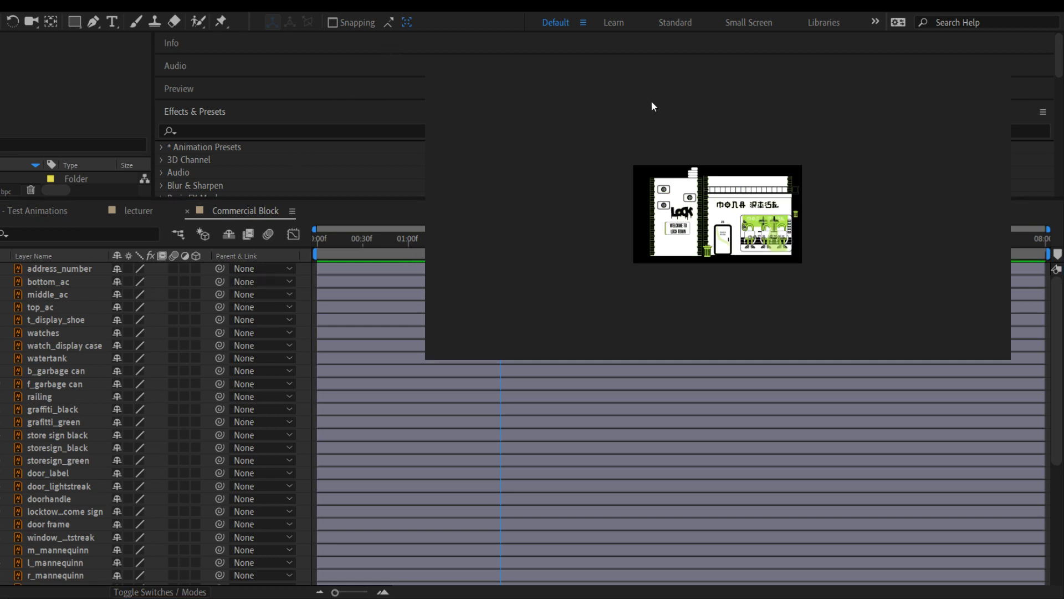
key(ctrl+k)
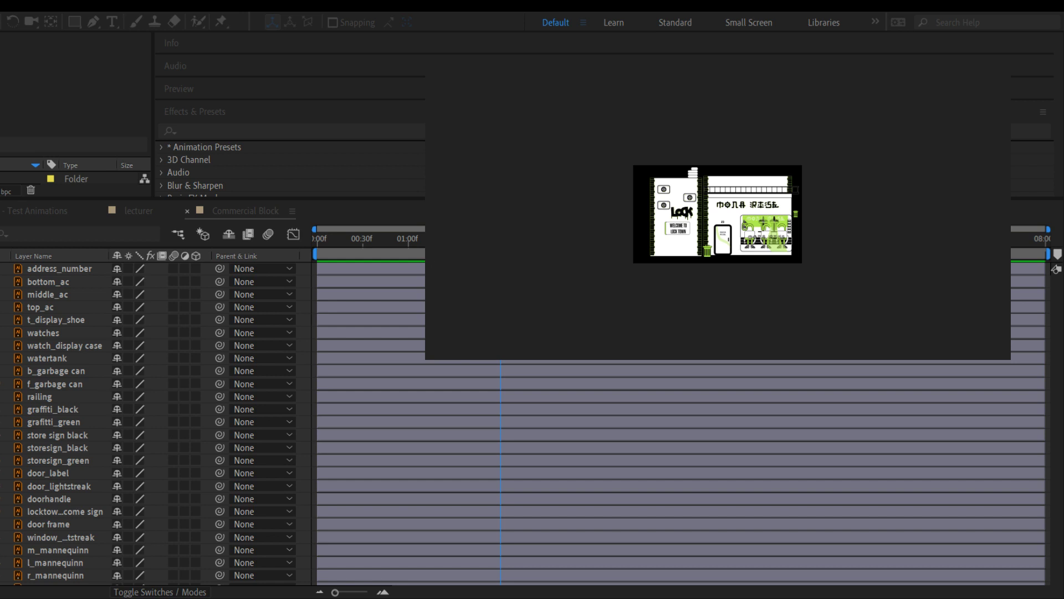
key(Return)
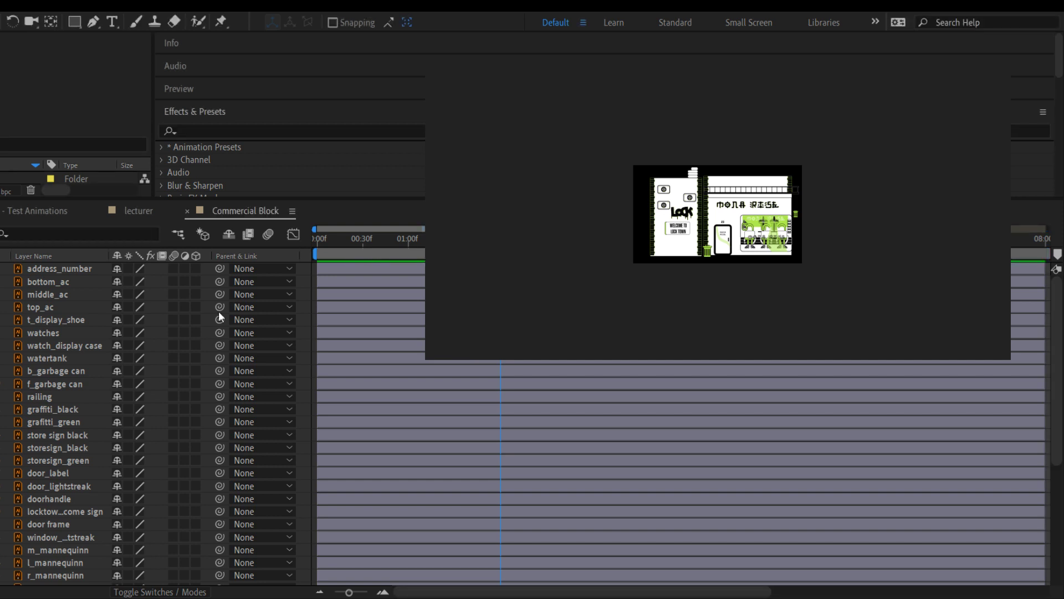
click(187, 210)
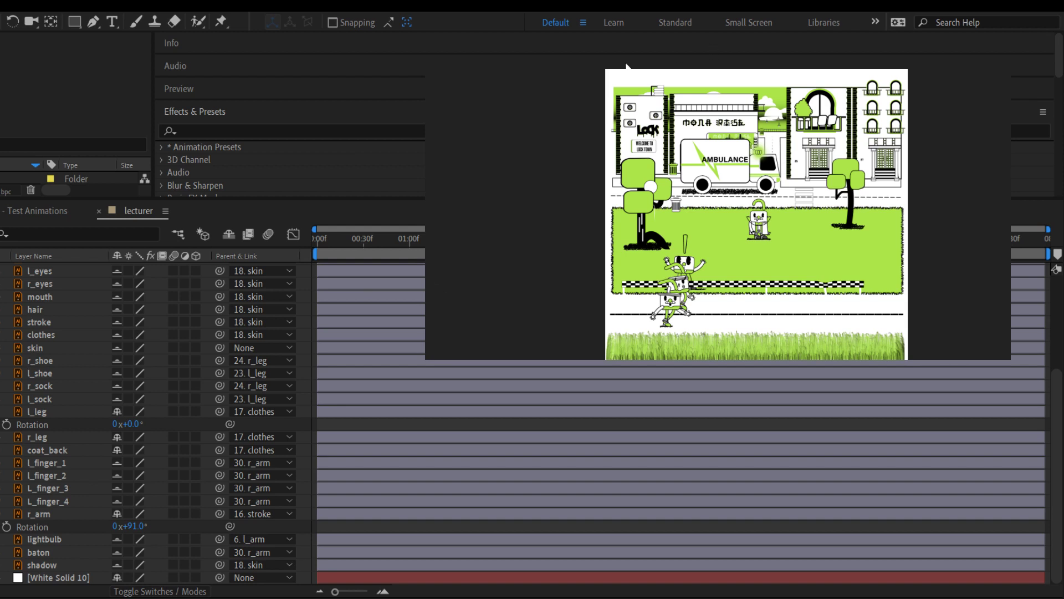
Extend the residential_block and Commercial Block layers in Test Animations to the end of the composition
key(shift+comma)
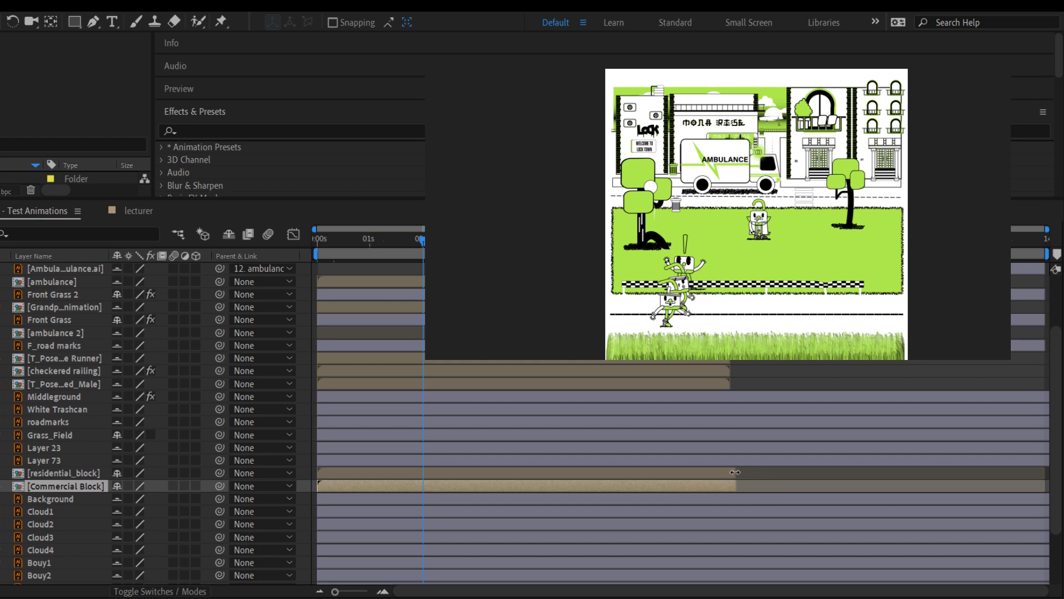
drag(735, 472, 1056, 478)
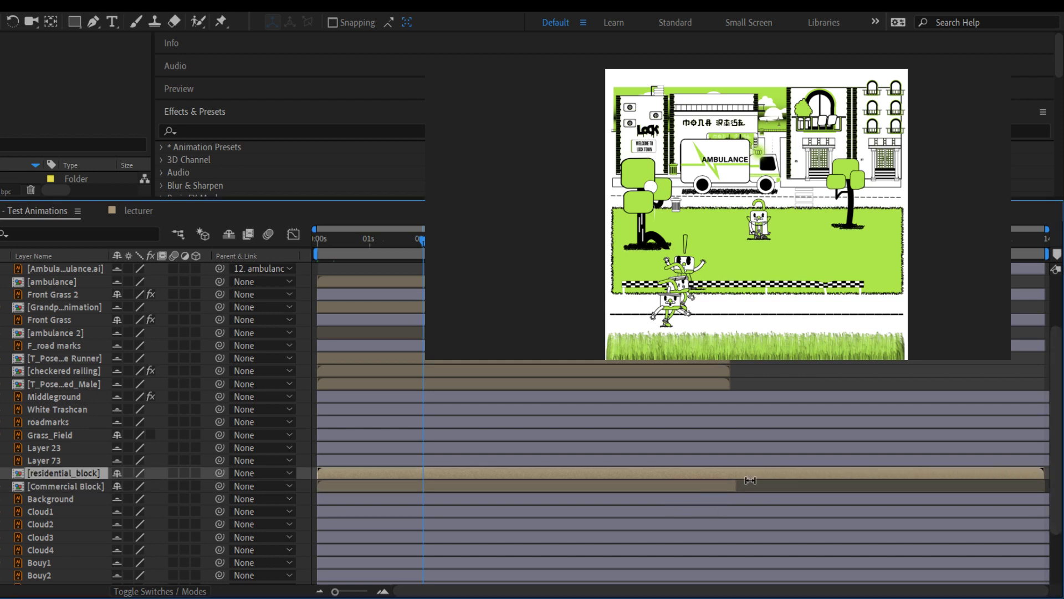
drag(736, 484, 1044, 487)
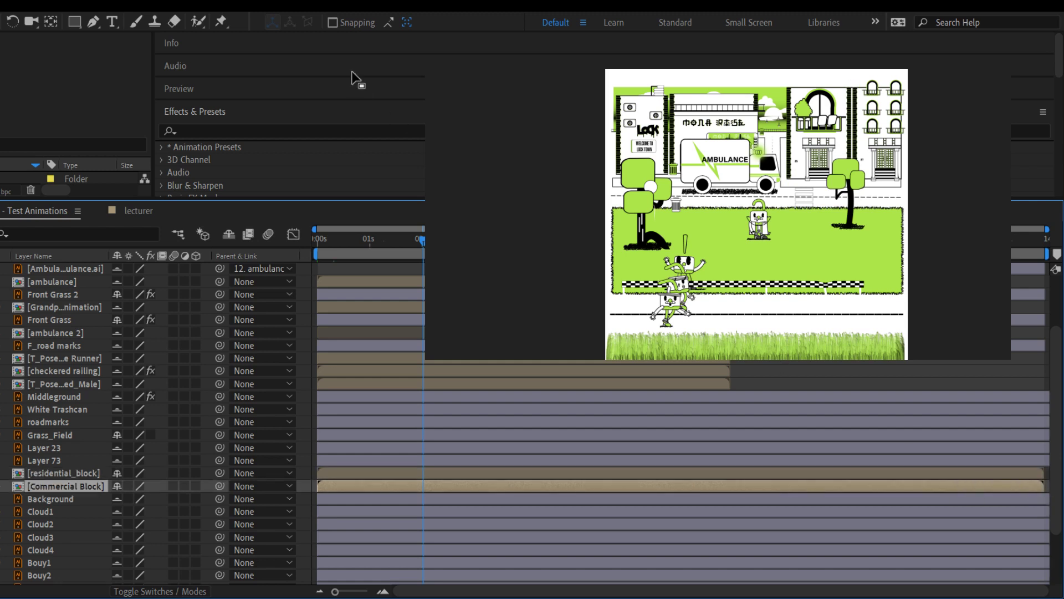
Scrub and preview the Test Animations scene between about 6 and 10.5 seconds to check how long the building blocks last
click(866, 239)
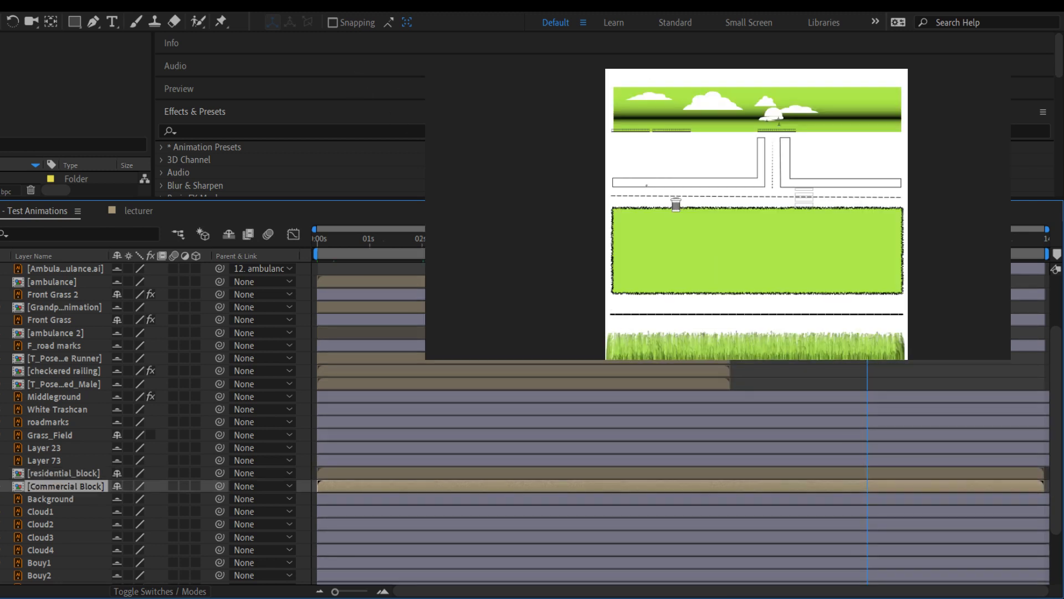
click(61, 474)
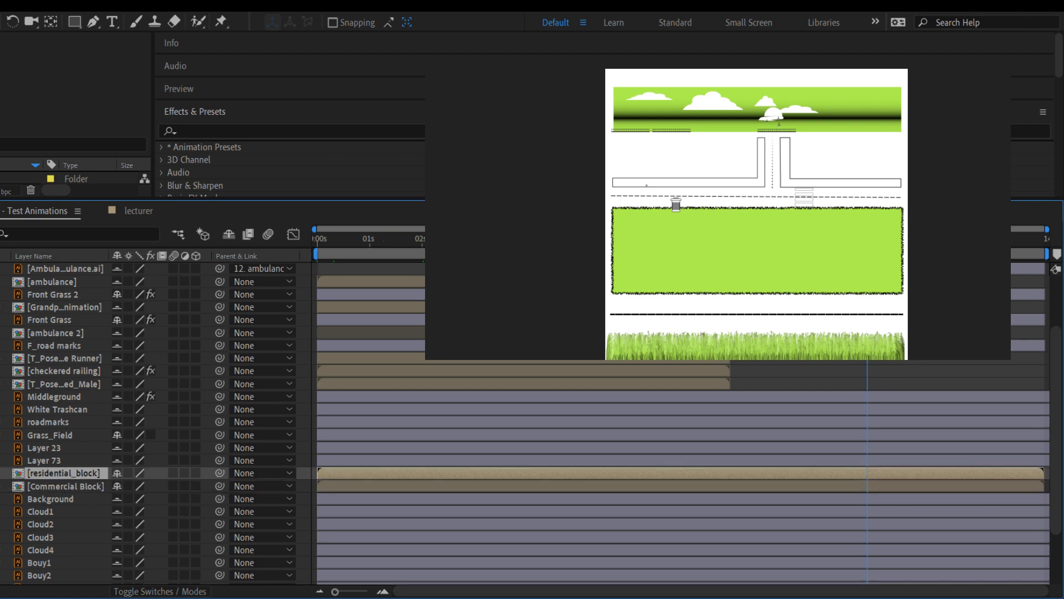
drag(867, 239, 648, 239)
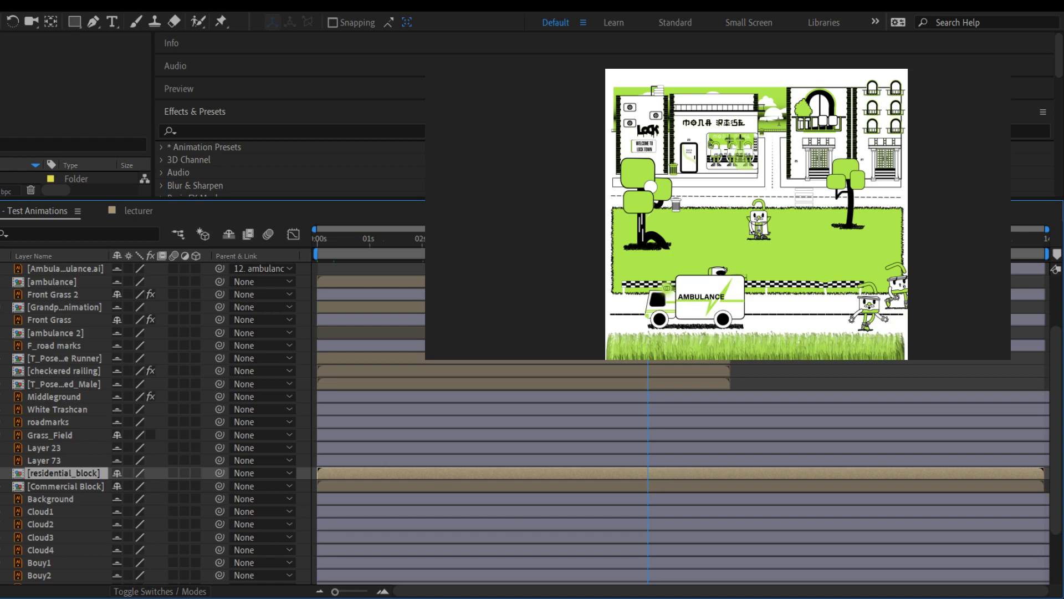
key(space)
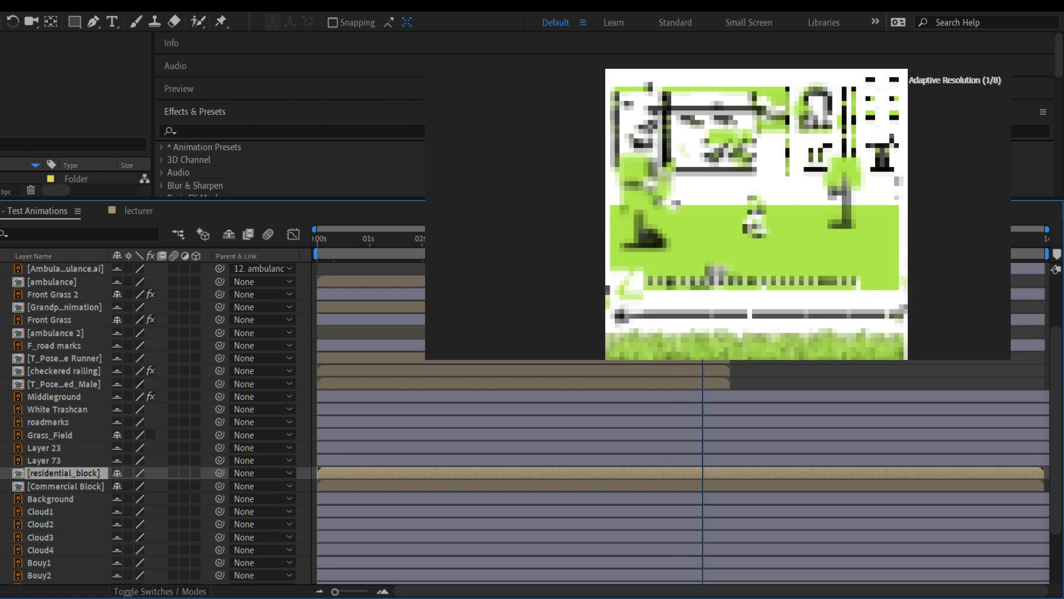
key(space)
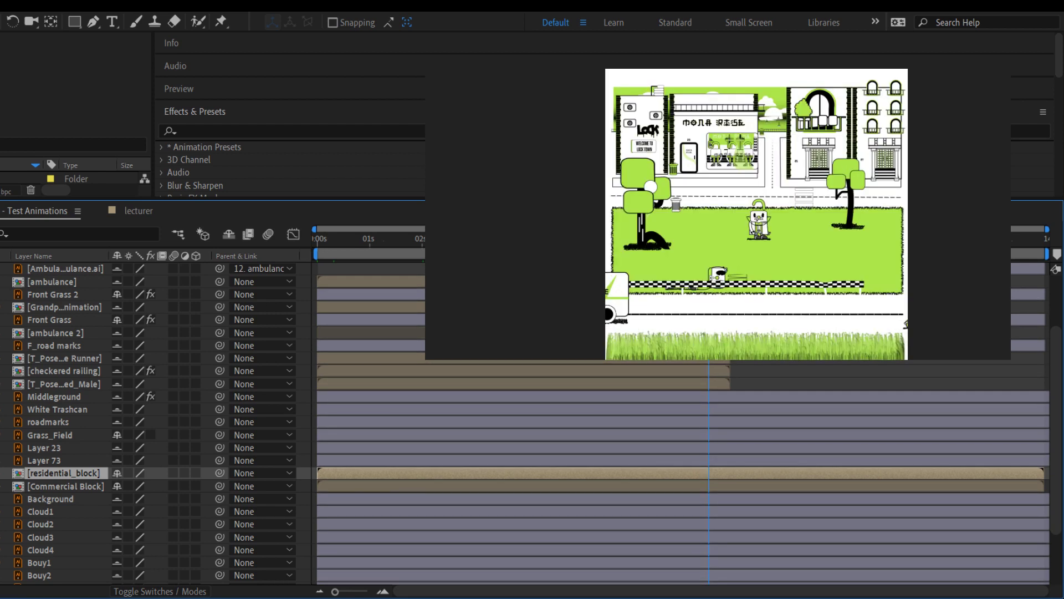
drag(709, 239, 744, 240)
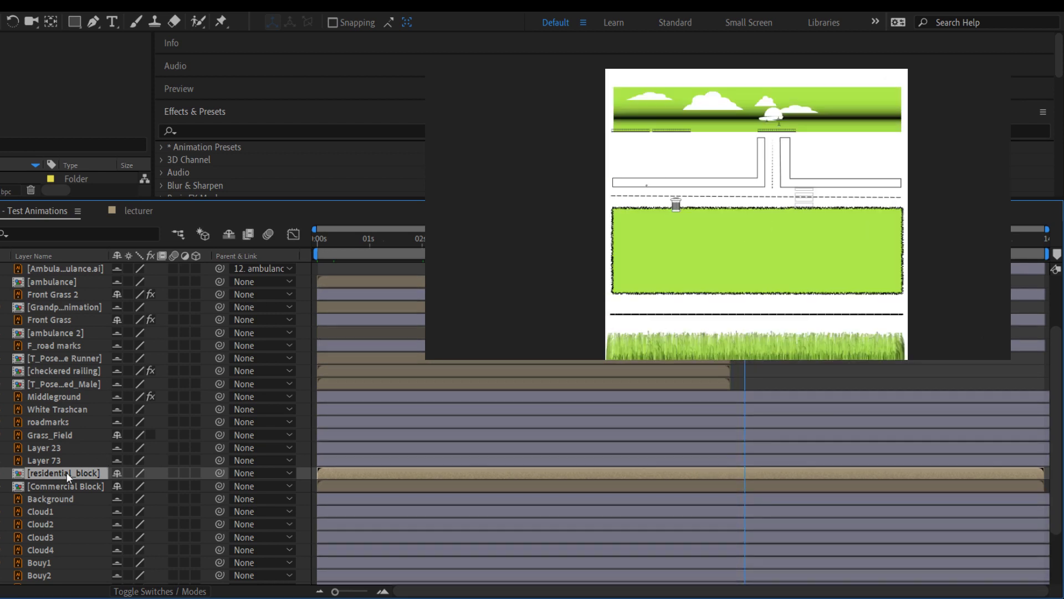
In the residential_block precomposition, extend the columns and Residential Block layers to the end, then return to Test Animations
double_click(66, 472)
click(55, 269)
shift+click(60, 282)
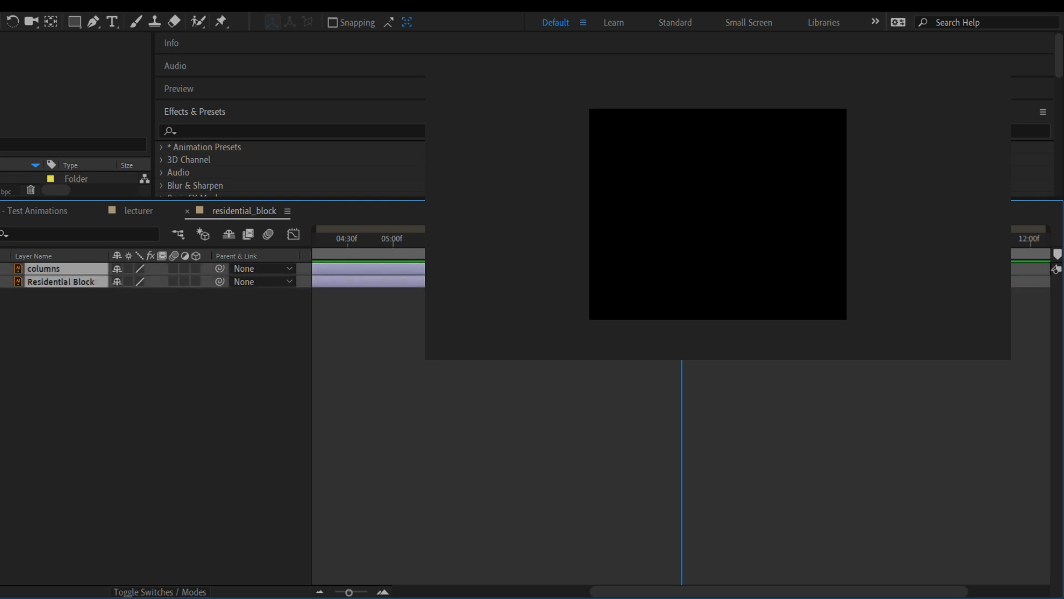
drag(659, 281, 1055, 292)
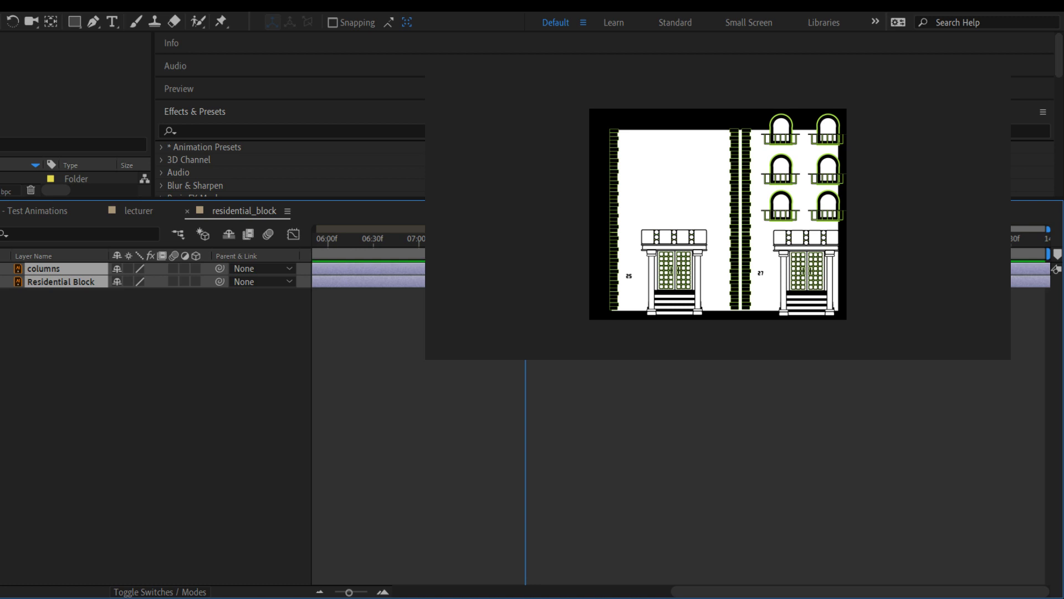
click(456, 133)
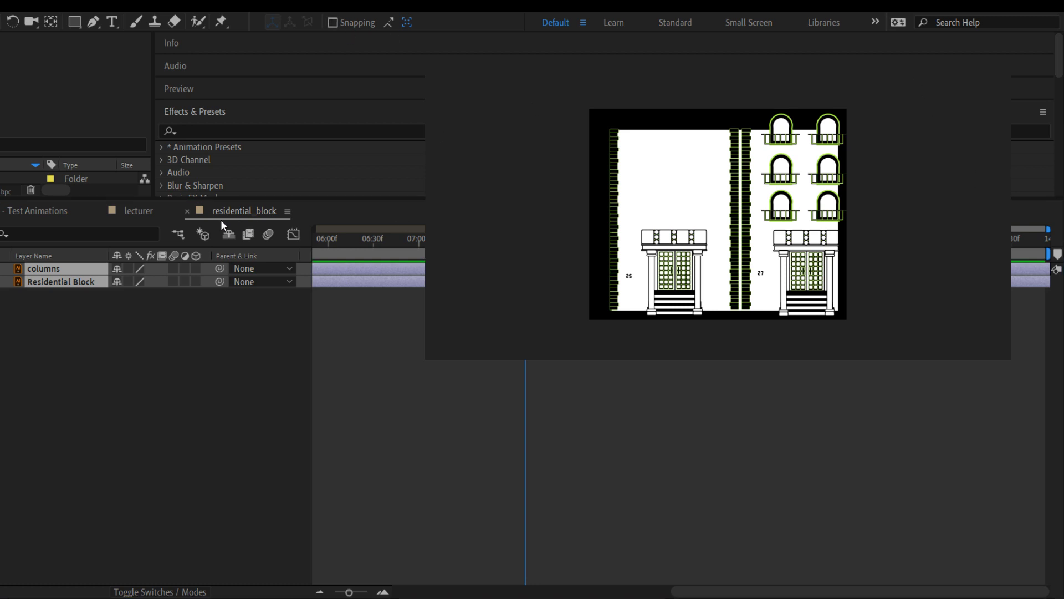
click(186, 211)
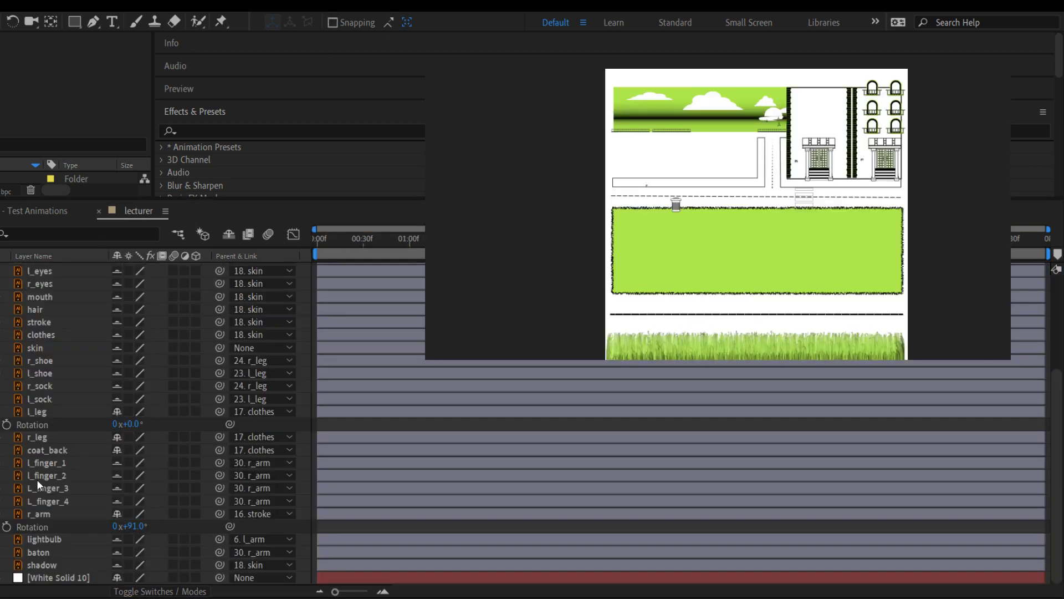
click(19, 210)
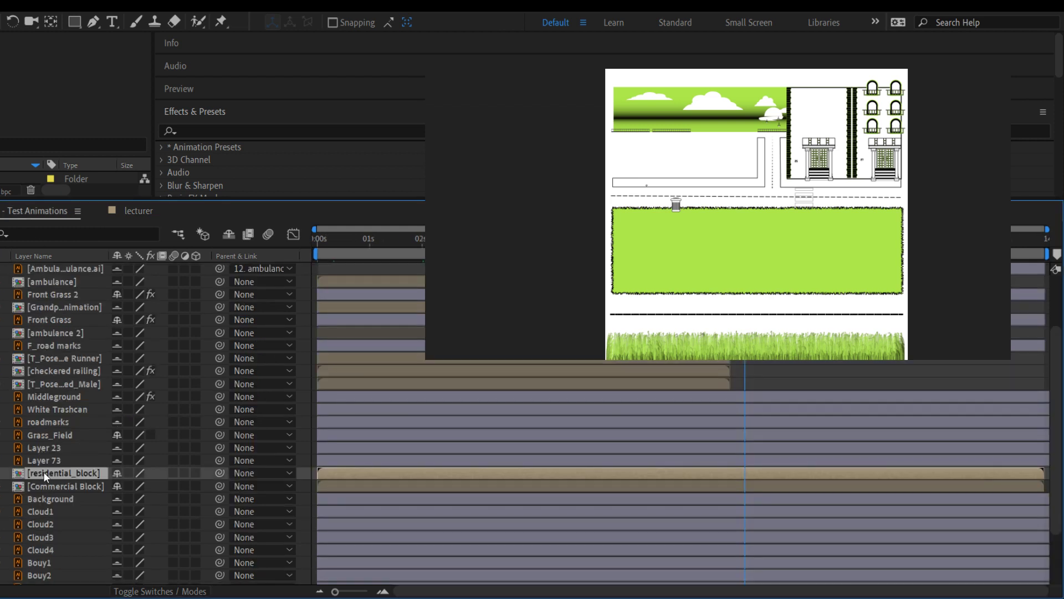
Extend all Commercial Block precomposition layers, from address_number down, to its end and check the Test Animations scene at about 13 seconds
double_click(46, 487)
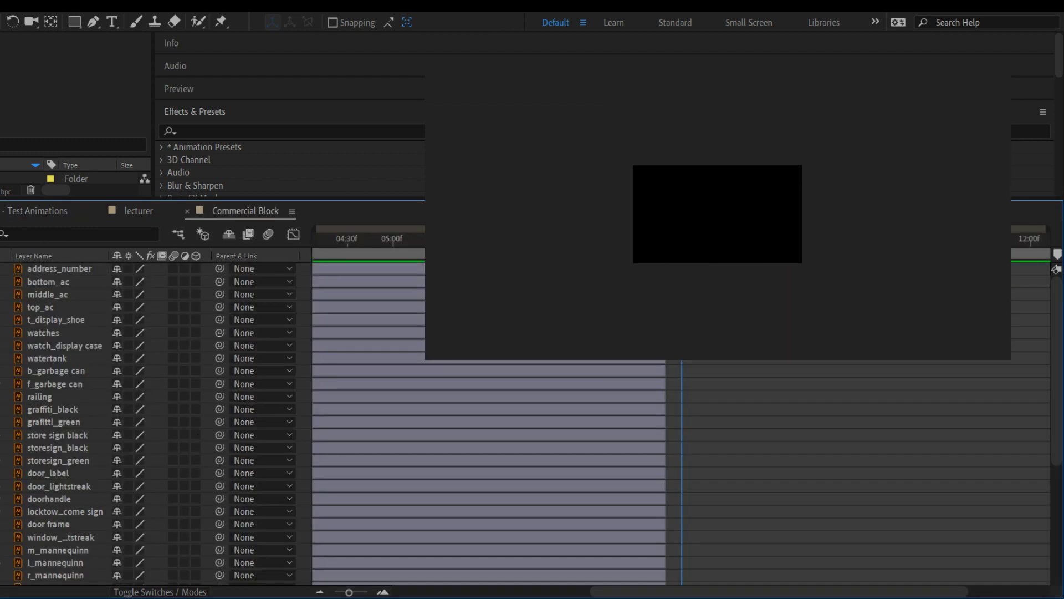
click(82, 268)
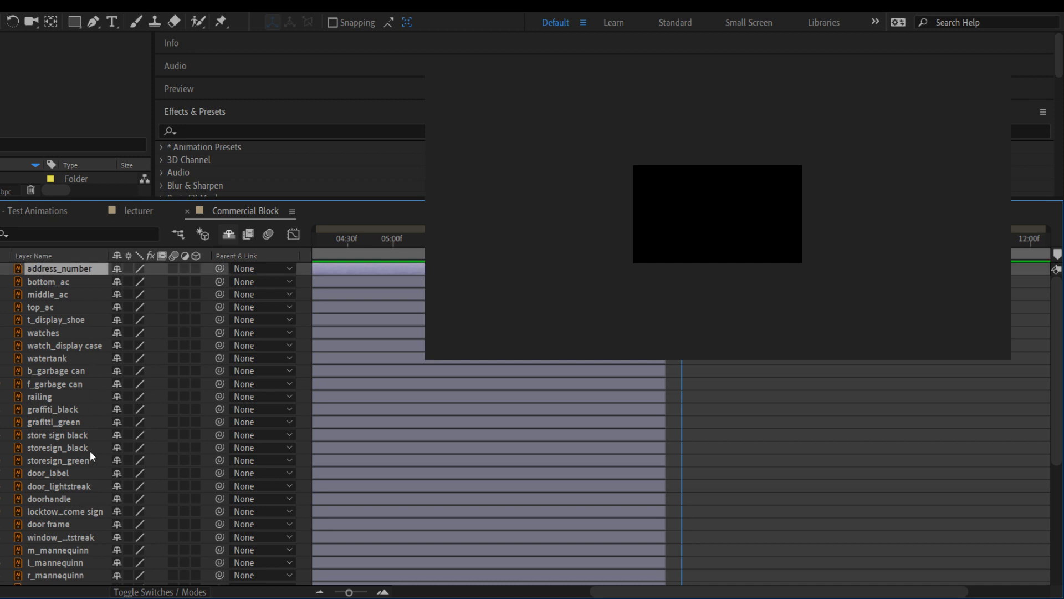
scroll(90, 451, down, 5)
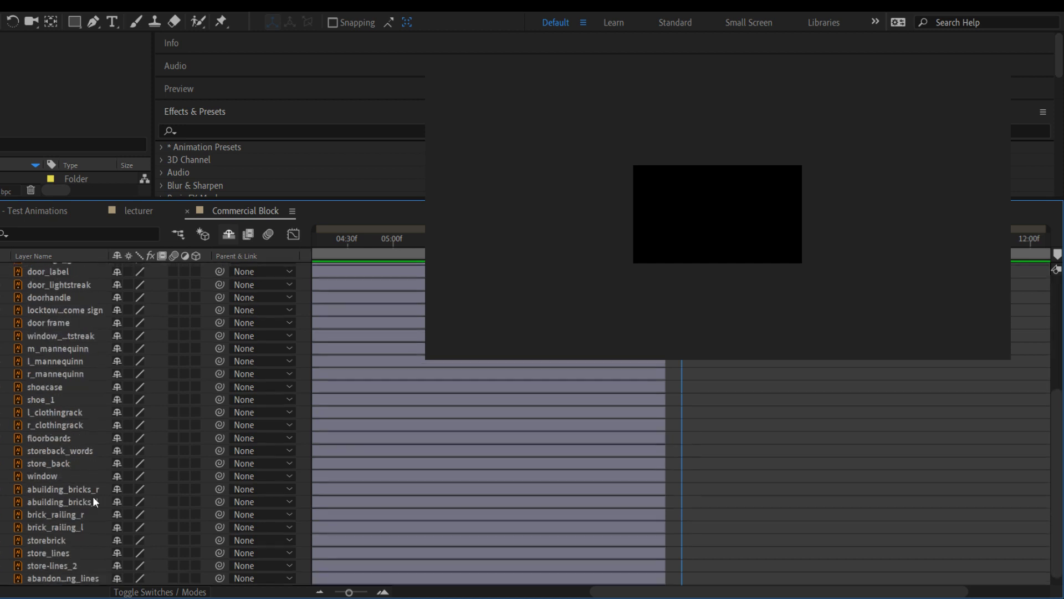
shift+click(77, 579)
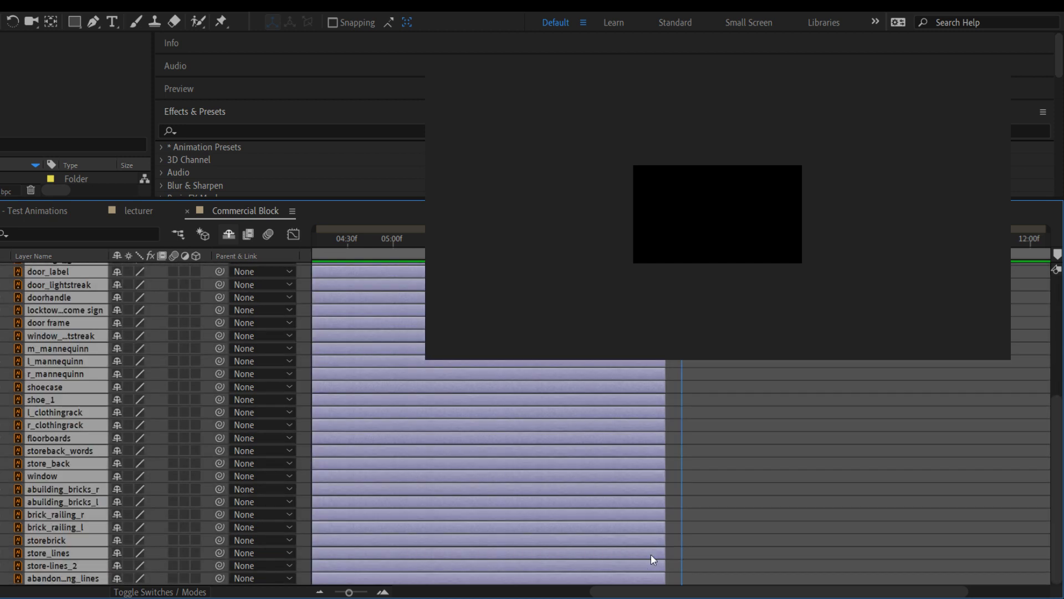
drag(664, 554, 1060, 520)
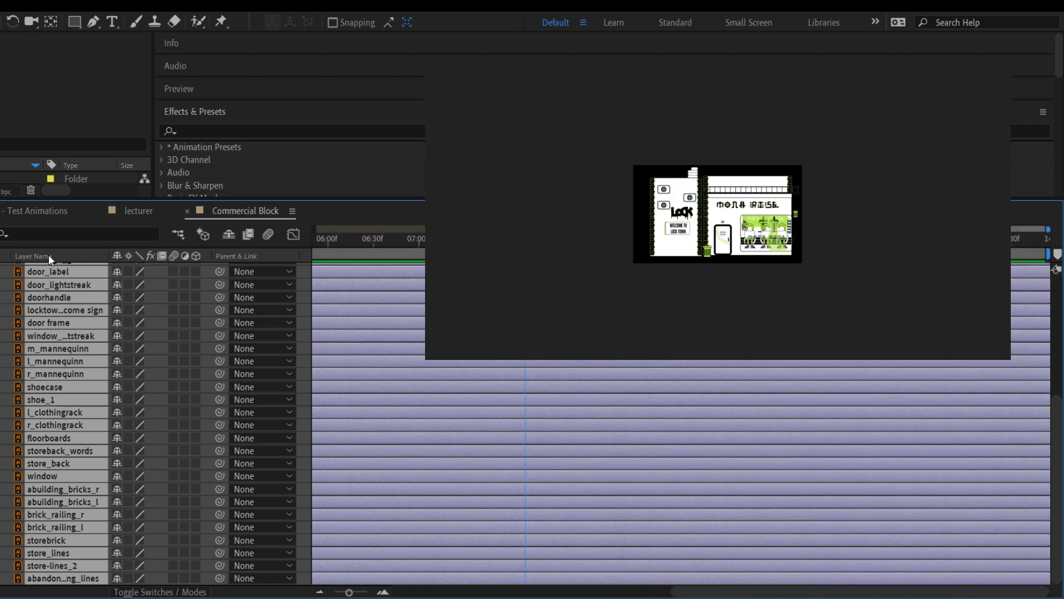
click(187, 211)
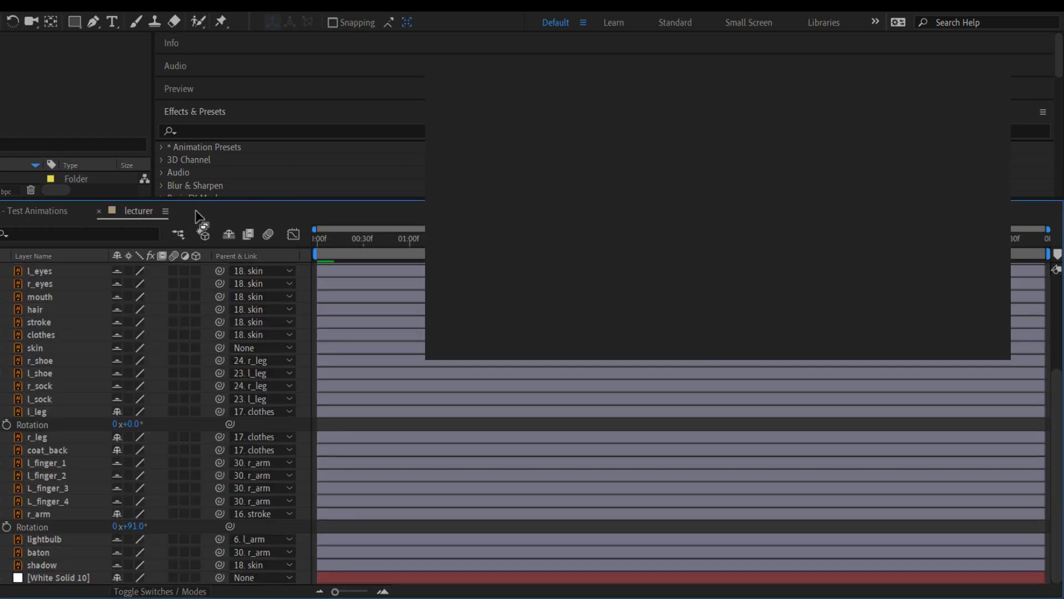
click(45, 209)
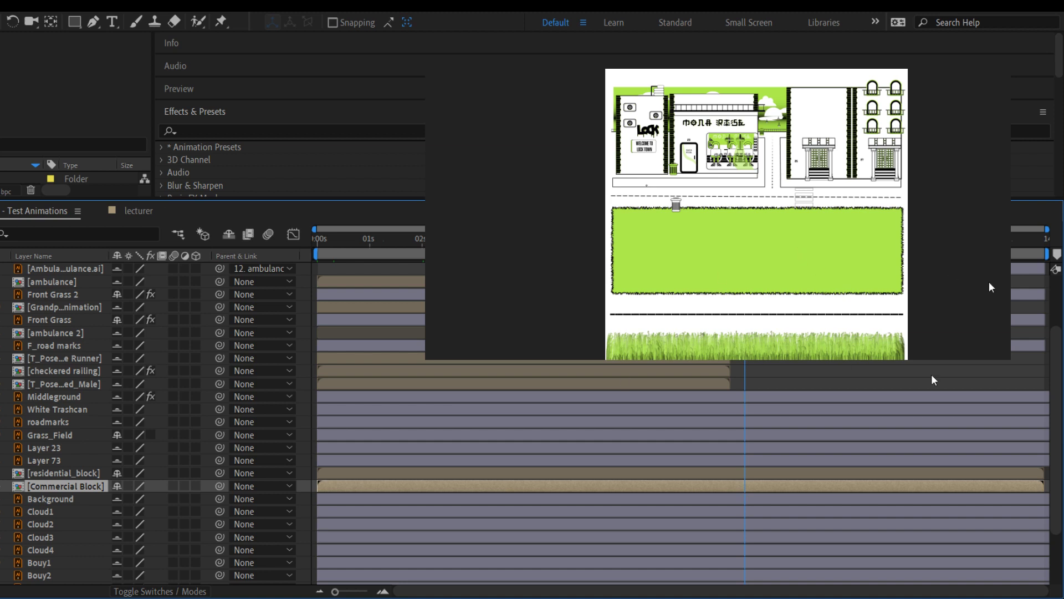
click(985, 239)
Open the Balcony precomposition from Test Animations and lengthen its duration
scroll(79, 443, up, 3)
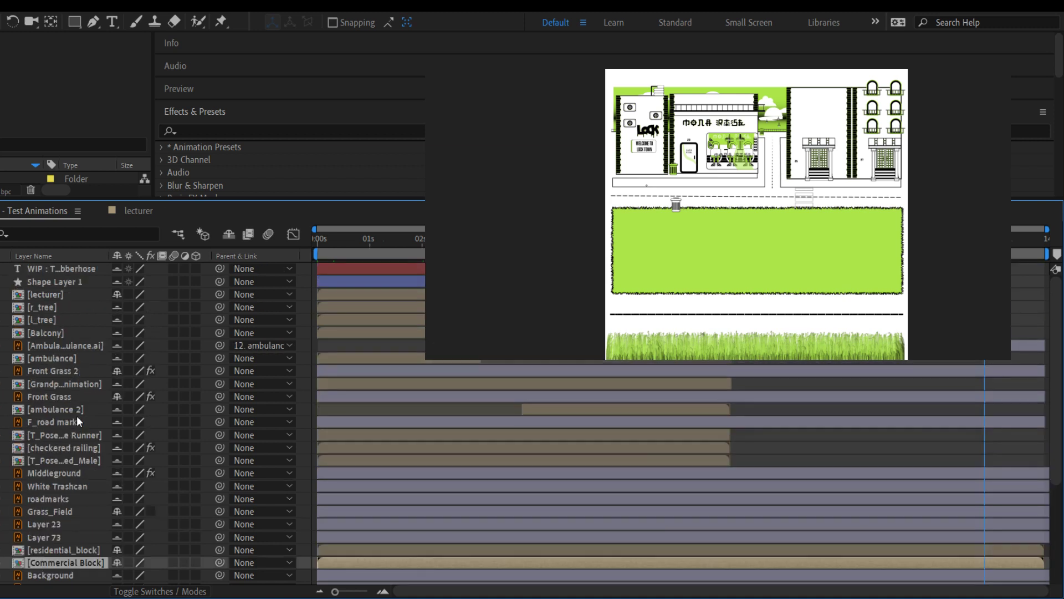
double_click(51, 334)
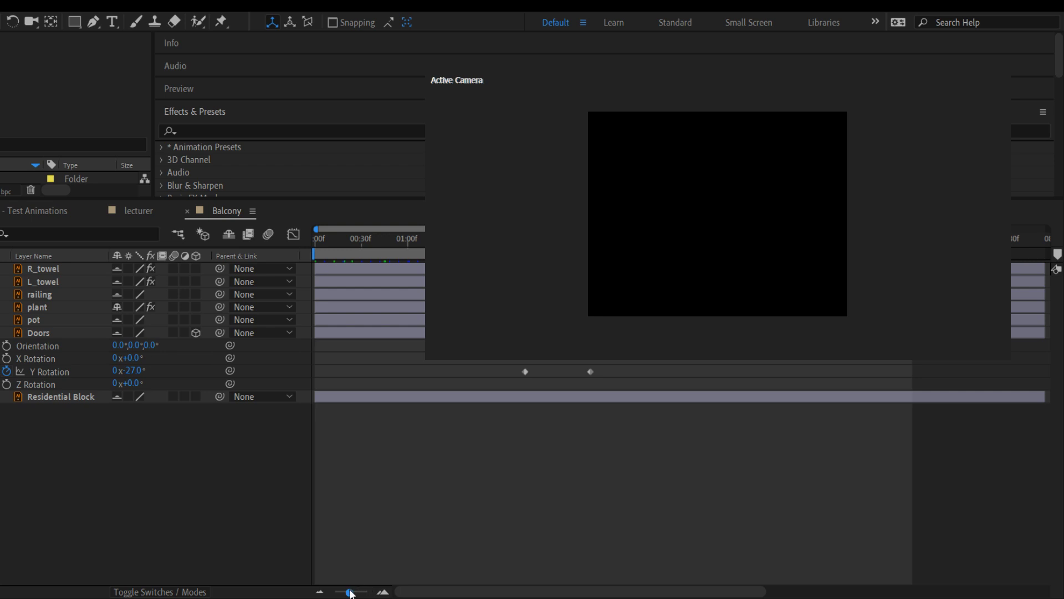
Extend all layers of the Balcony composition to the end of its timeline
drag(351, 592, 335, 592)
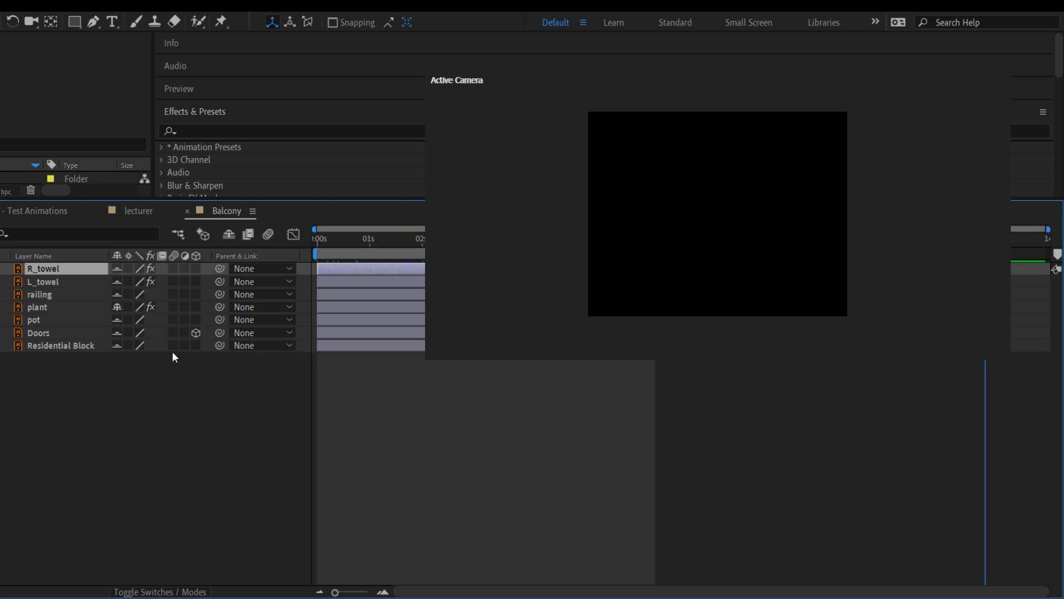
key(ctrl+a)
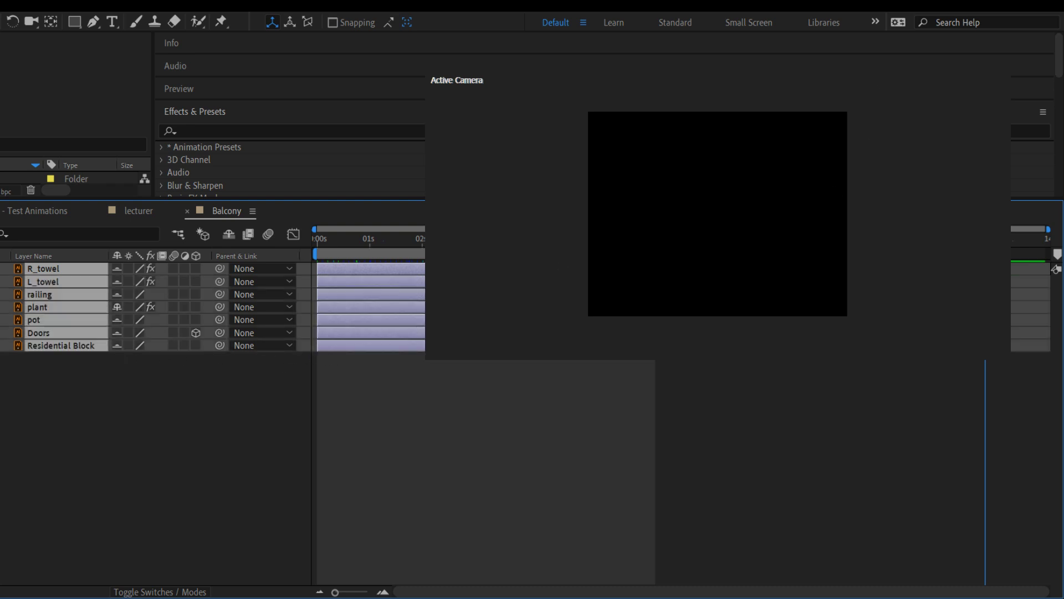
key(ctrl+shift+a)
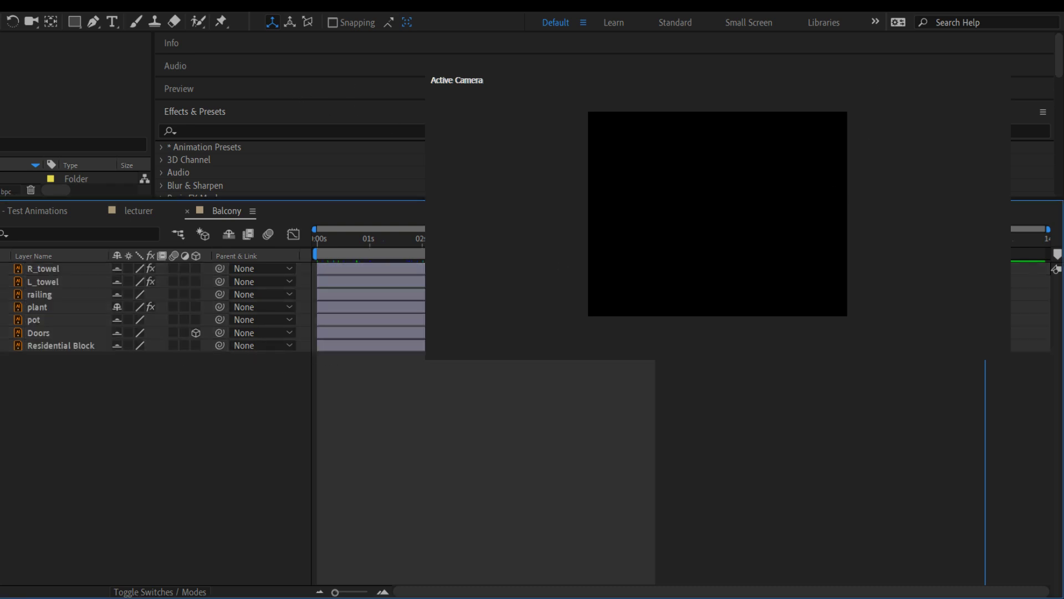
click(43, 281)
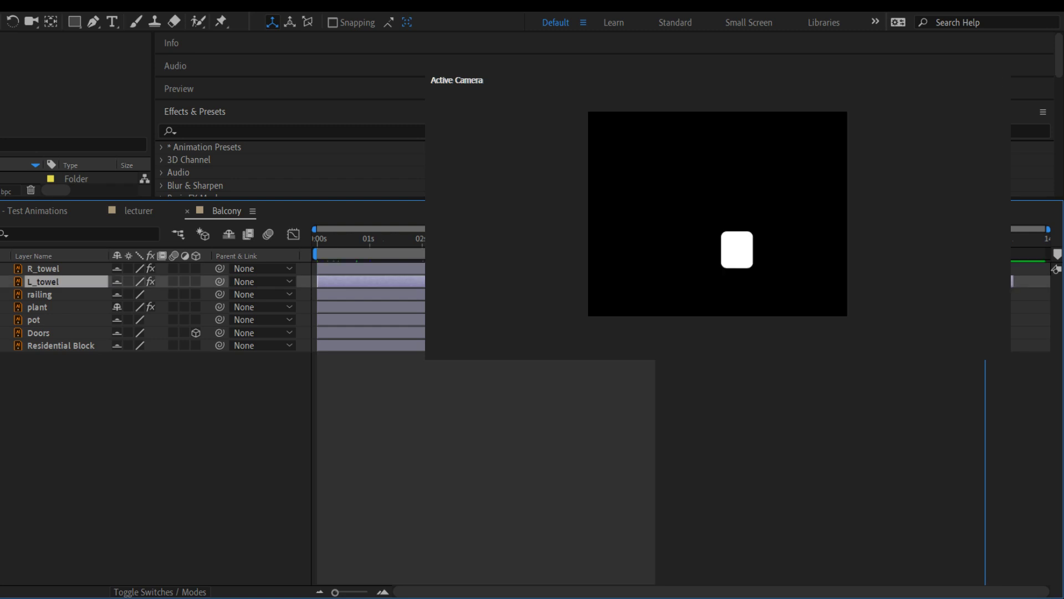
click(44, 268)
key(ctrl+a)
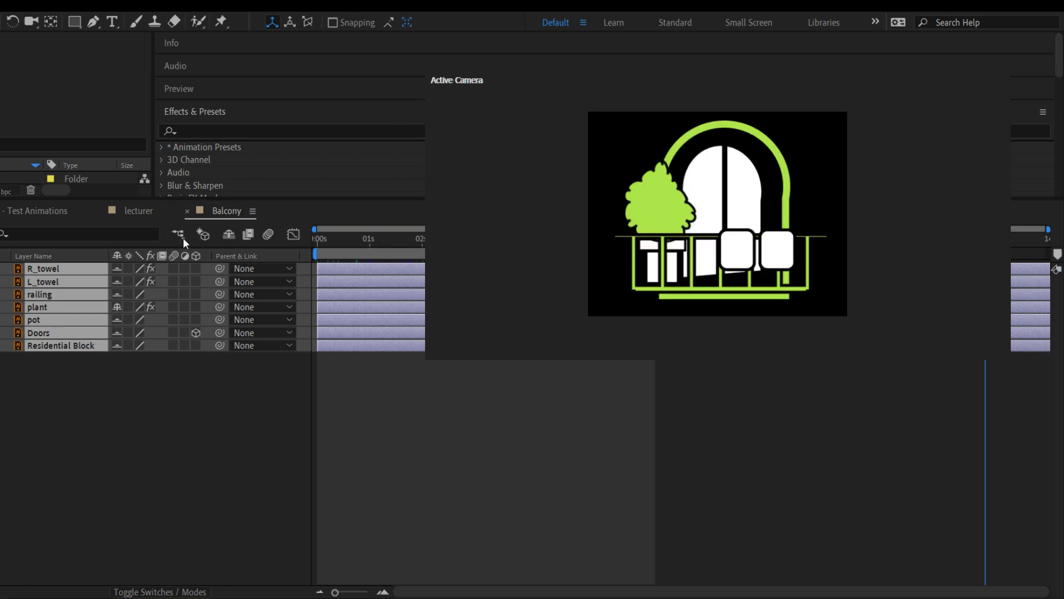
Close the Balcony composition and extend the Balcony layer in Test Animations to the end of the timeline
click(186, 211)
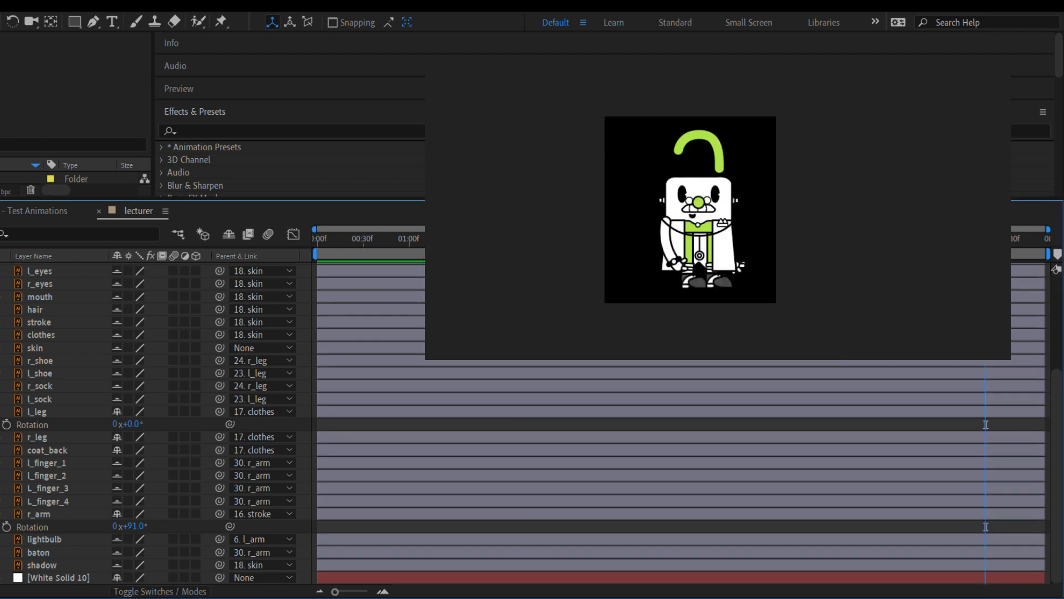
click(8, 212)
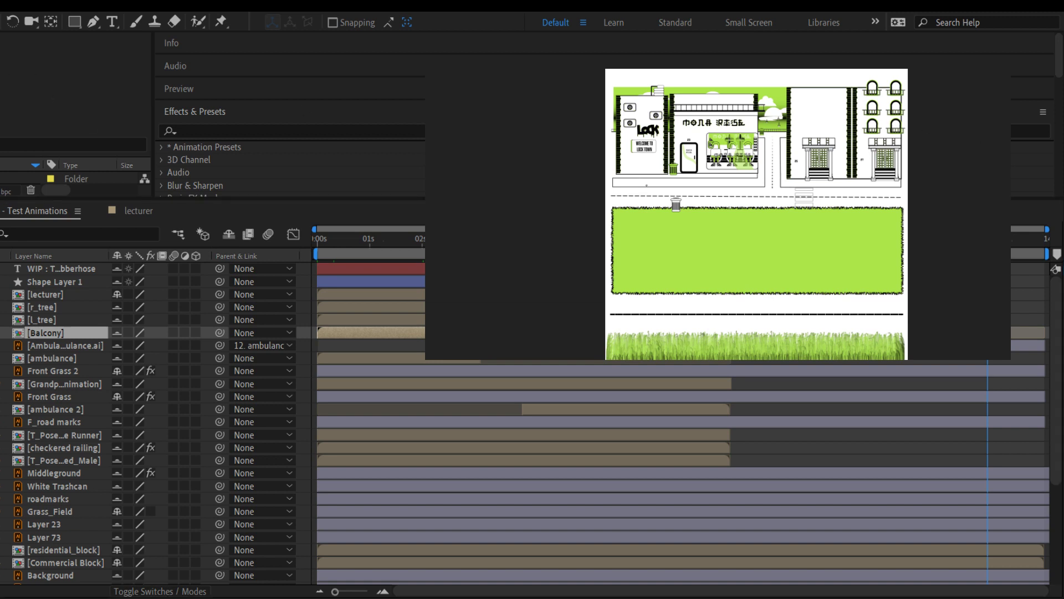
drag(1025, 332, 1043, 333)
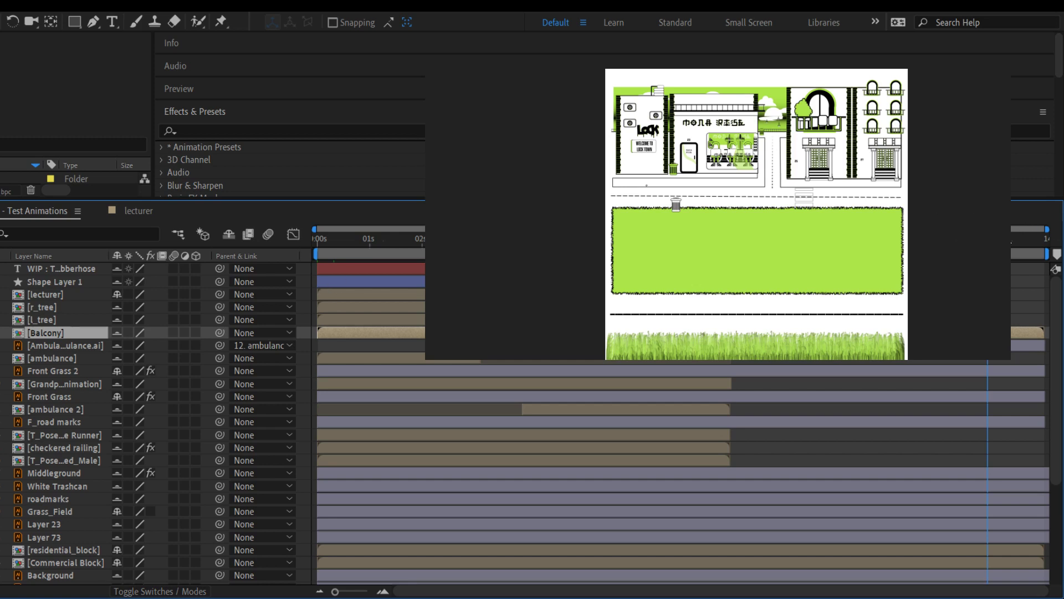
Play a preview of the Test Animations composition to check the animation with the longer Balcony layer
key(j)
key(j)
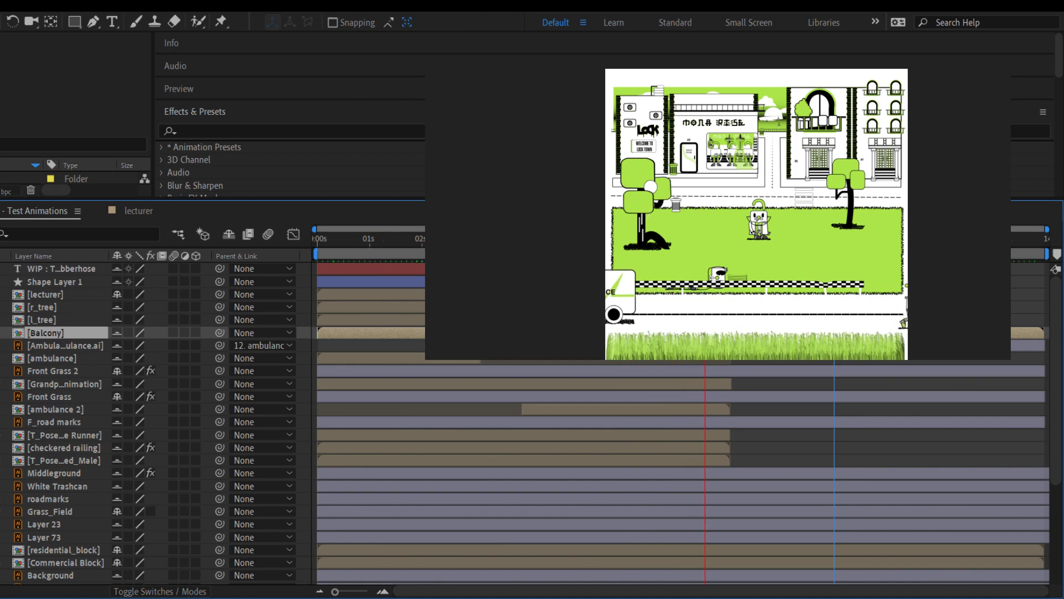
key(space)
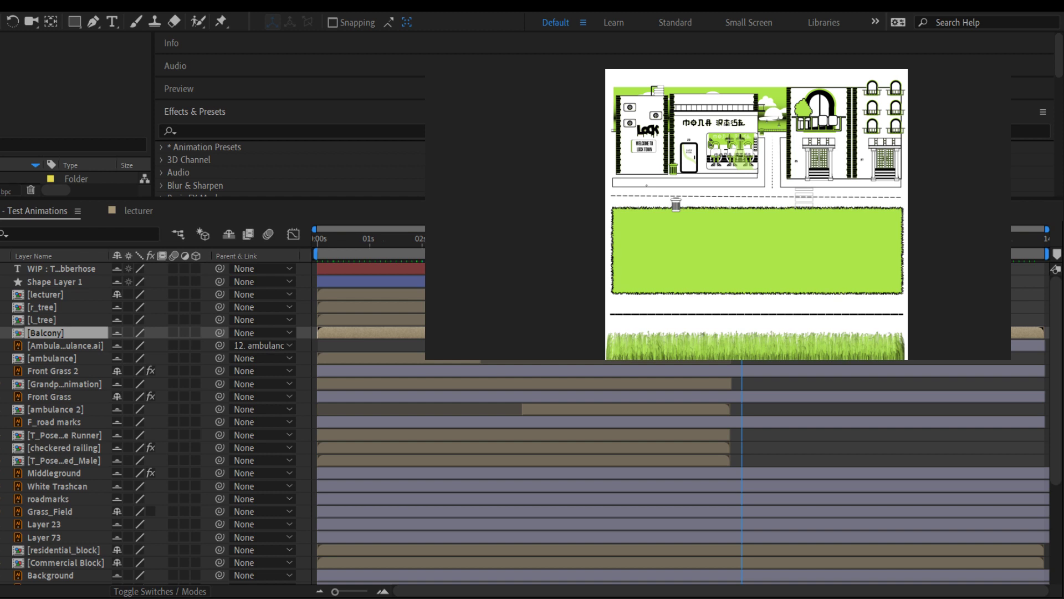
Go to about 1 second in Test Animations and open the T_Pose_Shocked_Male precomposition
click(374, 242)
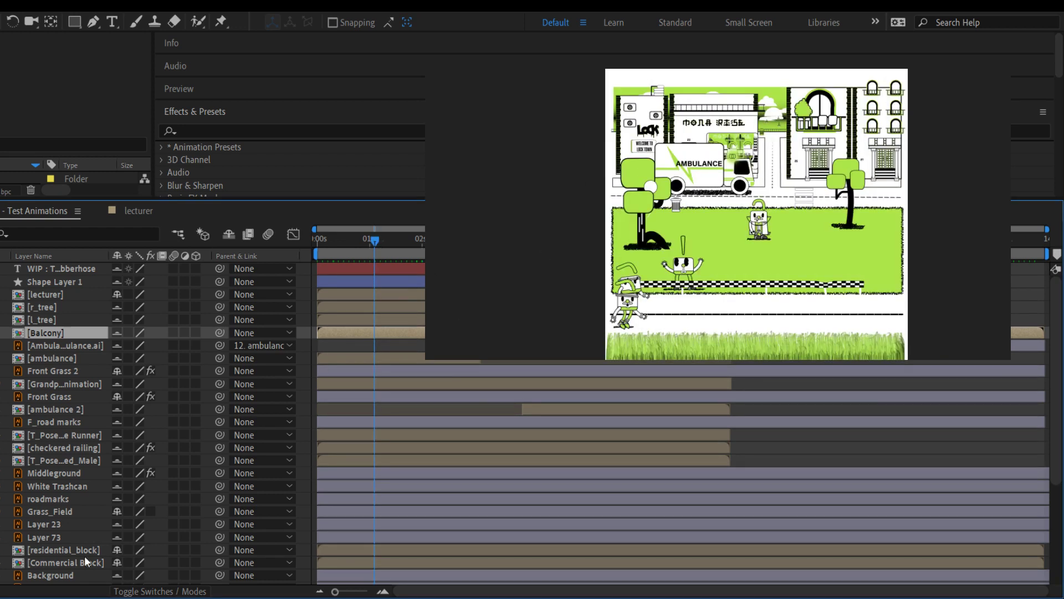
scroll(86, 561, down, 4)
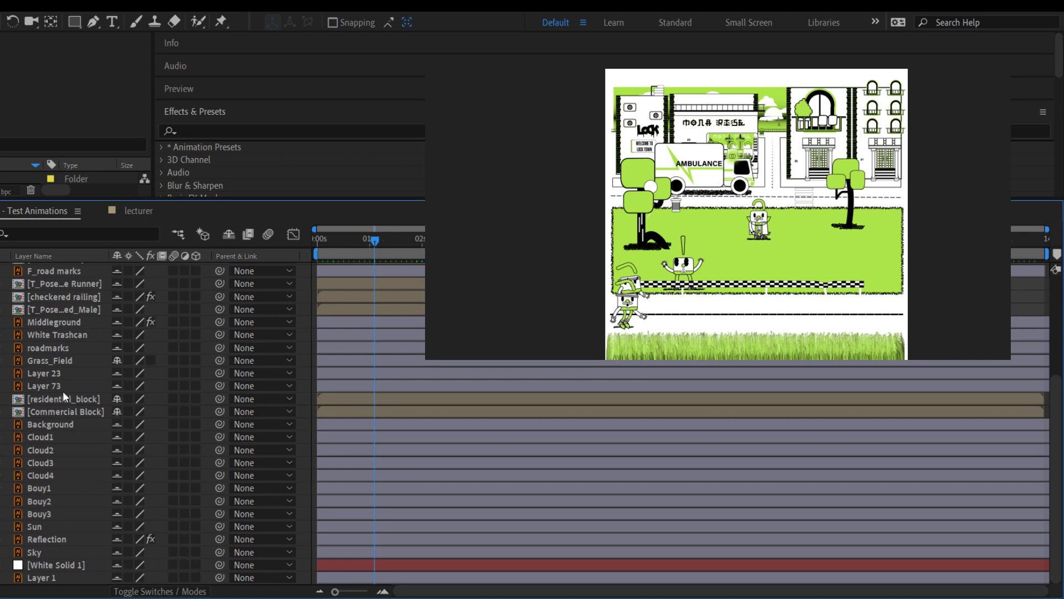
click(70, 307)
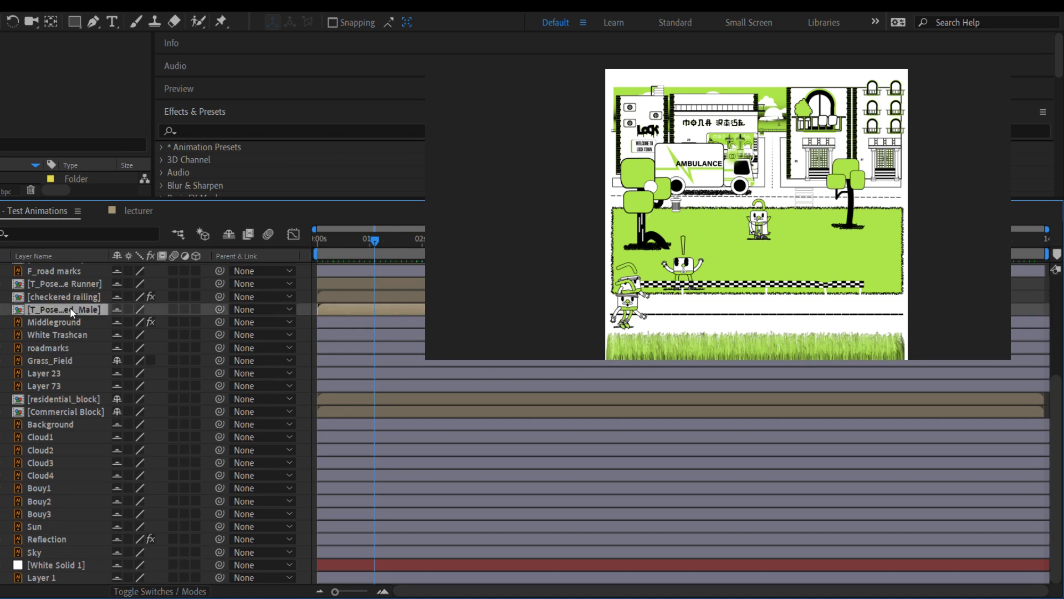
double_click(70, 307)
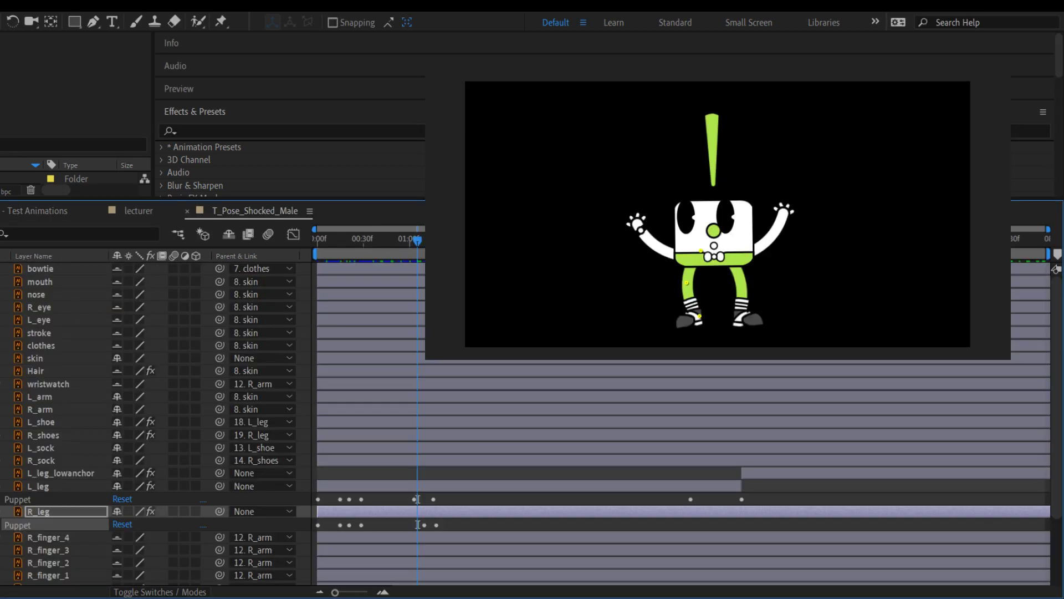
Lengthen the T_Pose_Shocked_Male composition in its settings to match Test Animations, showing its full duration in the timeline
key(ctrl+k)
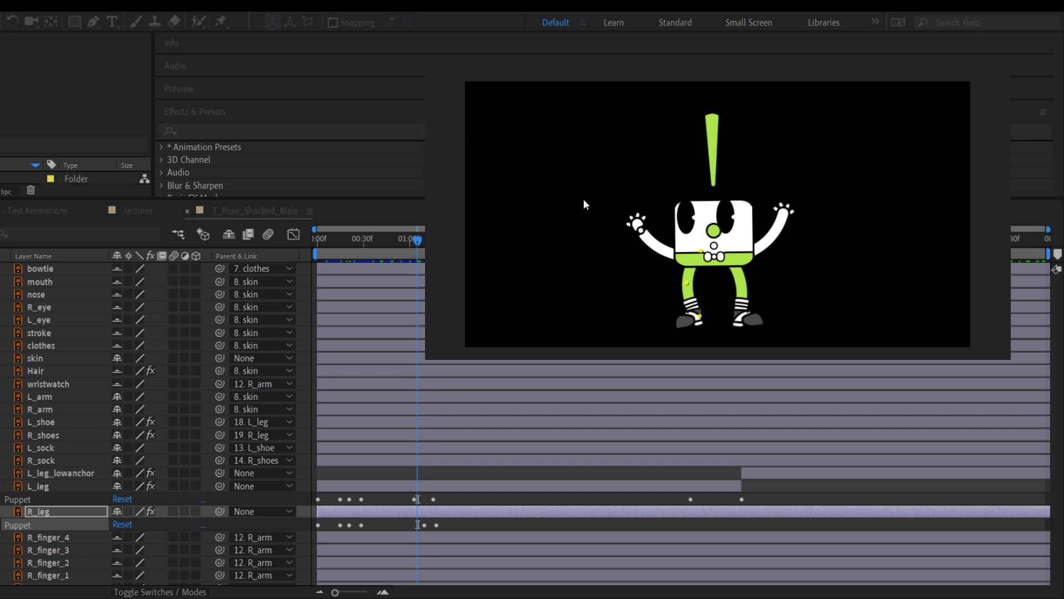
click(684, 289)
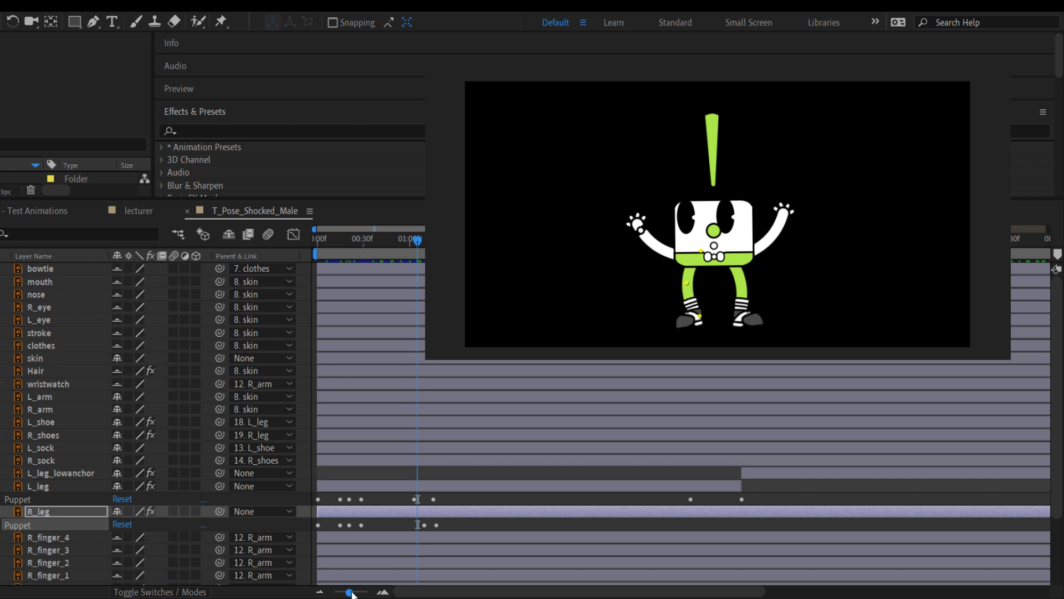
drag(352, 593, 335, 592)
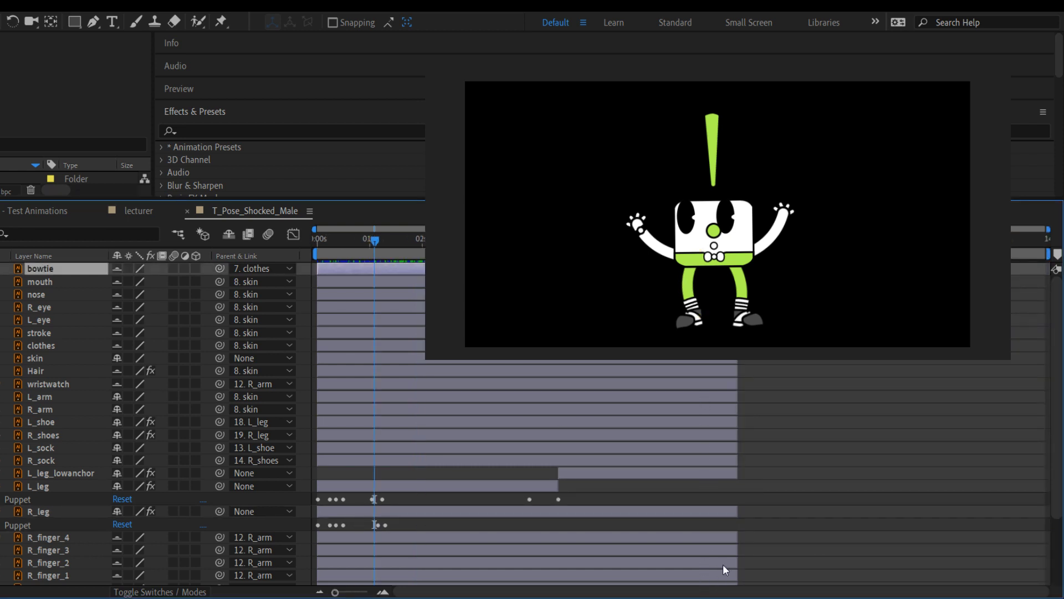
Collapse the shadow layer's Position property and show White Solid 2 temporarily, hiding it again
scroll(723, 564, down, 3)
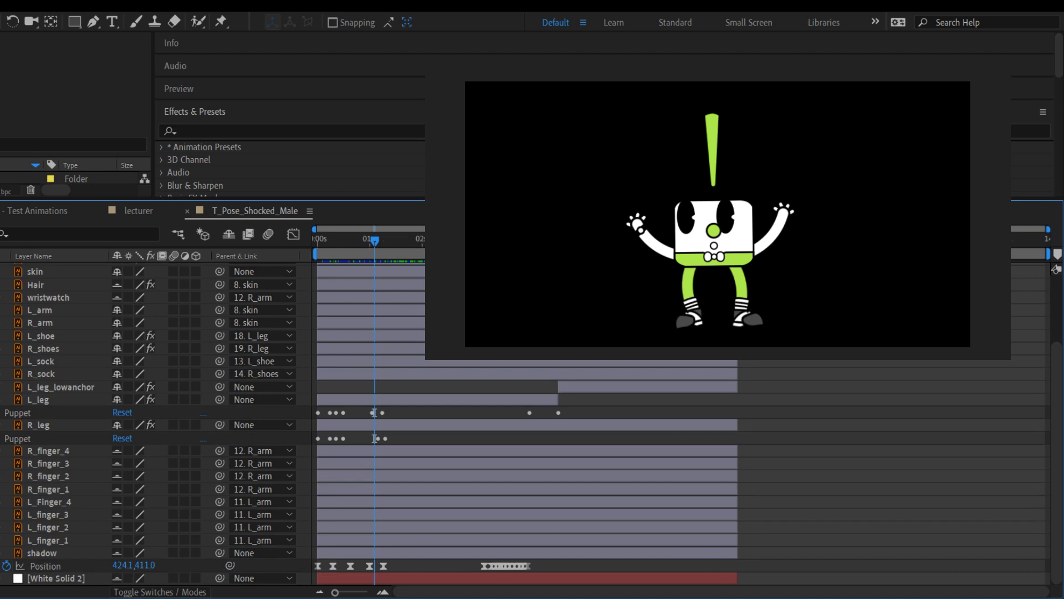
click(1, 552)
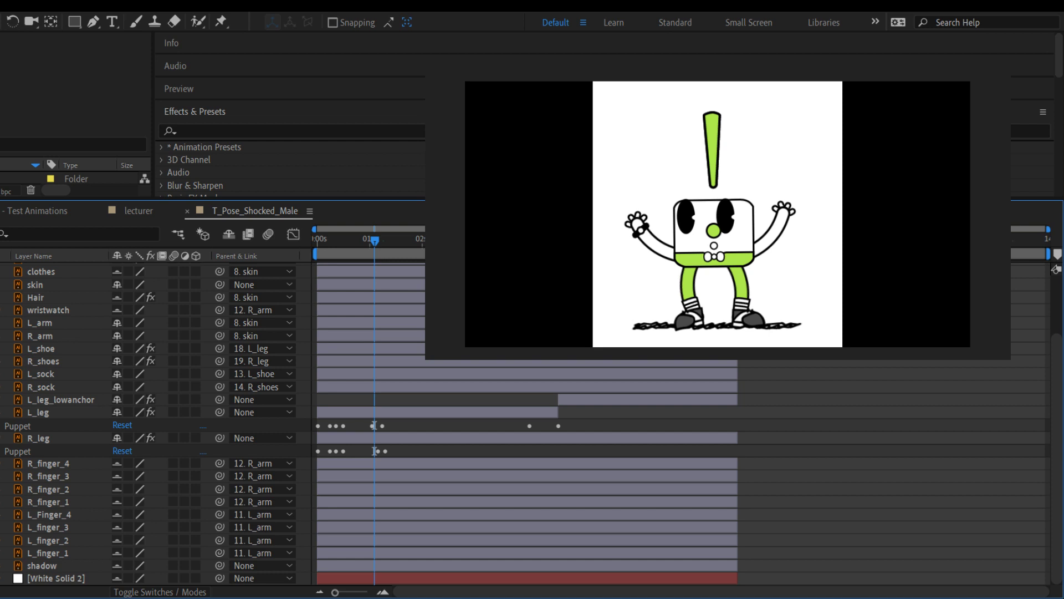
scroll(51, 473, up, 3)
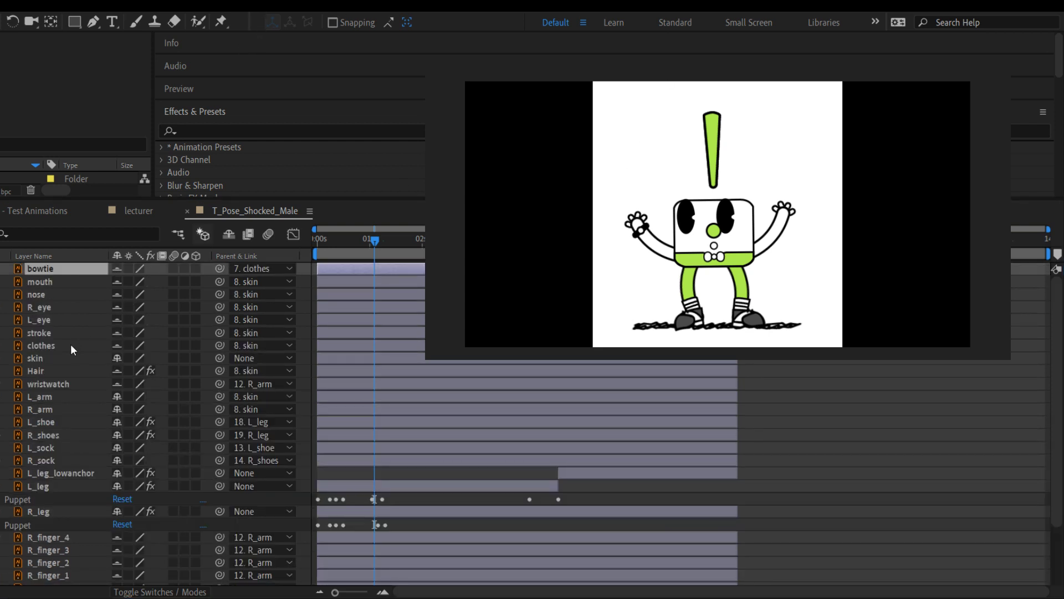
scroll(71, 344, down, 3)
click(2, 578)
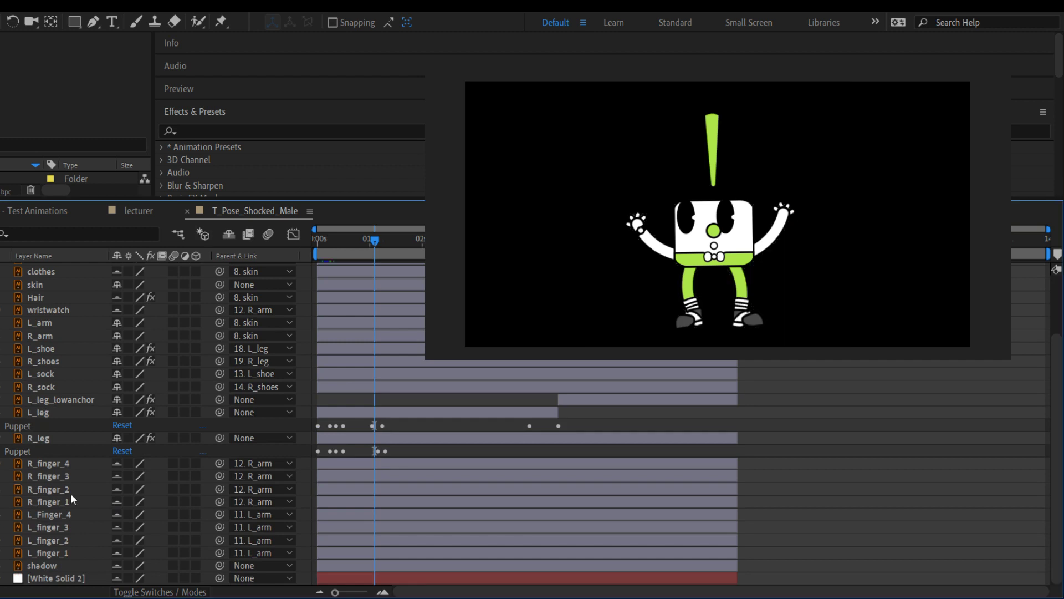
Try to extend every layer of T_Pose_Shocked_Male, including L_leg, and undo the change
scroll(133, 388, up, 3)
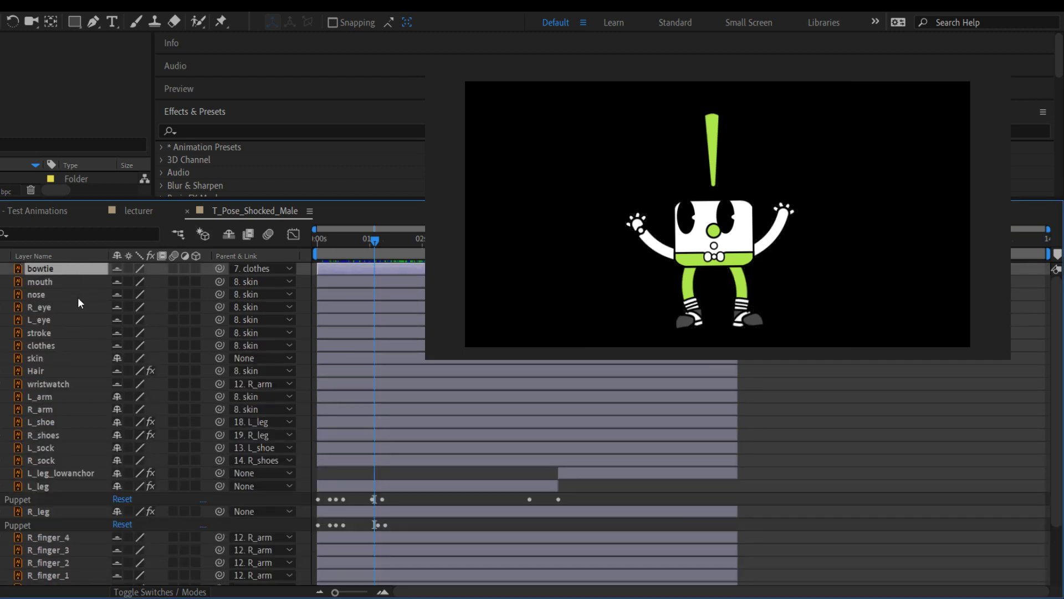
scroll(75, 373, down, 3)
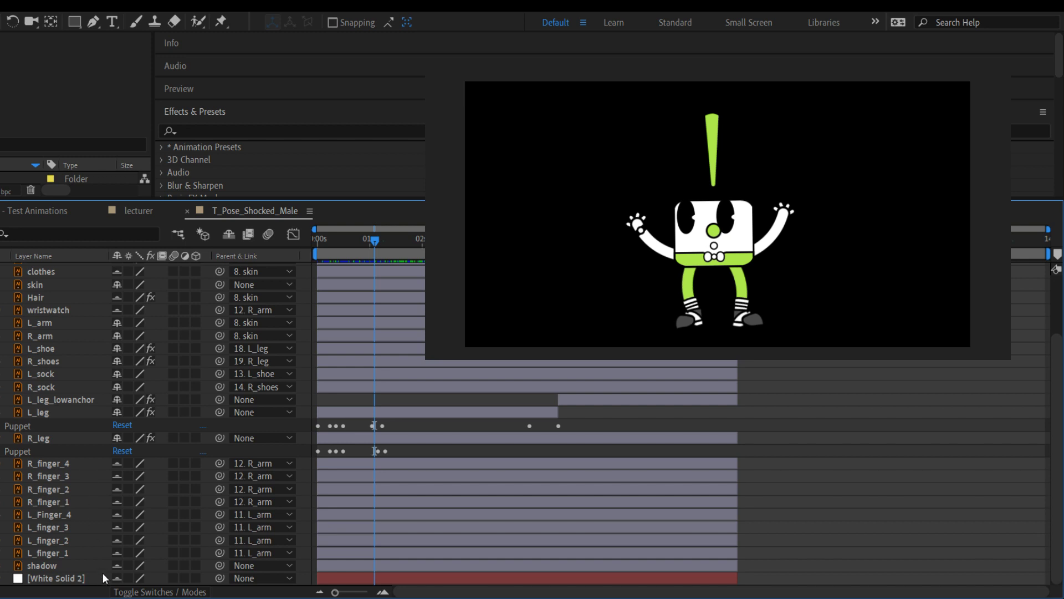
key(ctrl+a)
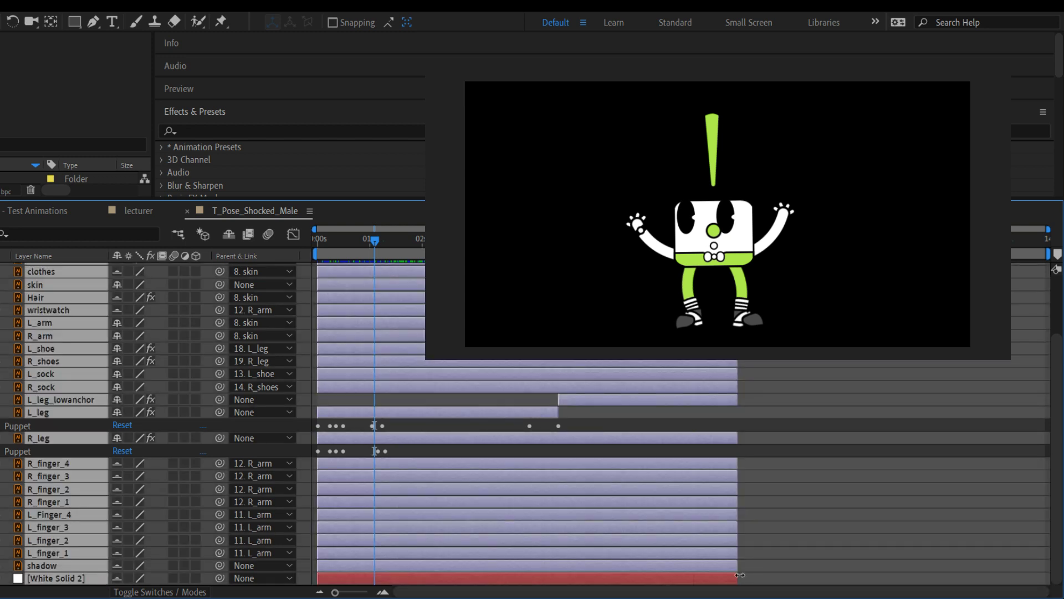
drag(738, 582, 1062, 562)
scroll(633, 534, up, 3)
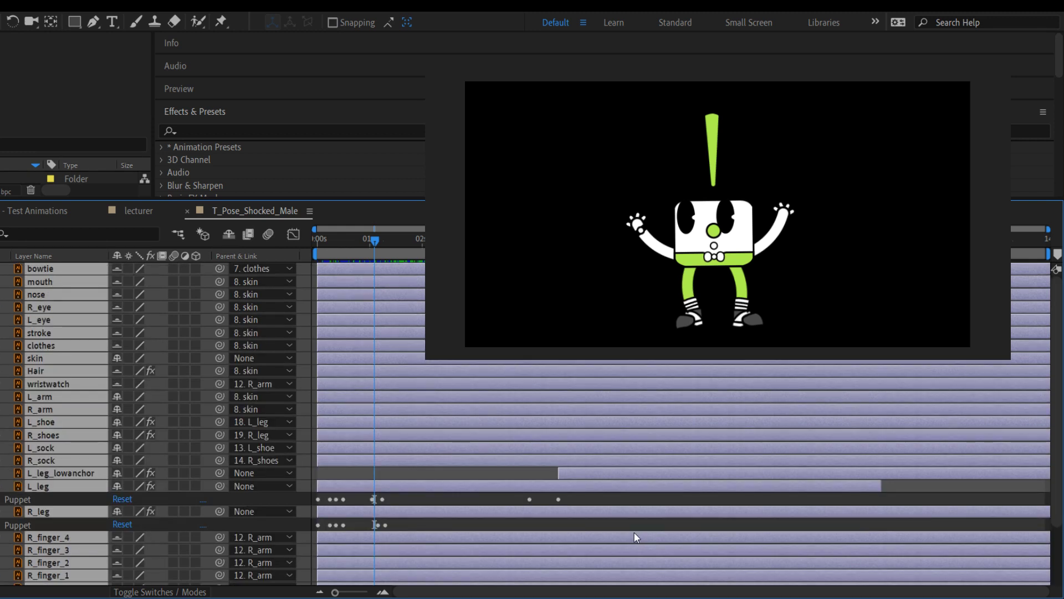
key(ctrl+z)
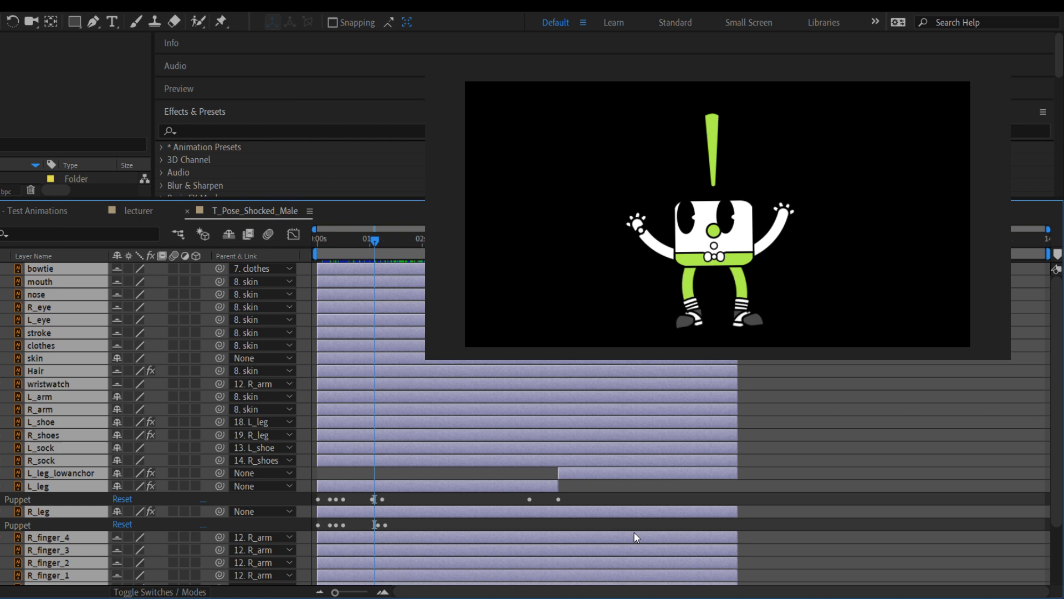
Extend all T_Pose_Shocked_Male layers except L_leg to the end of the composition and preview the animation
ctrl+click(33, 487)
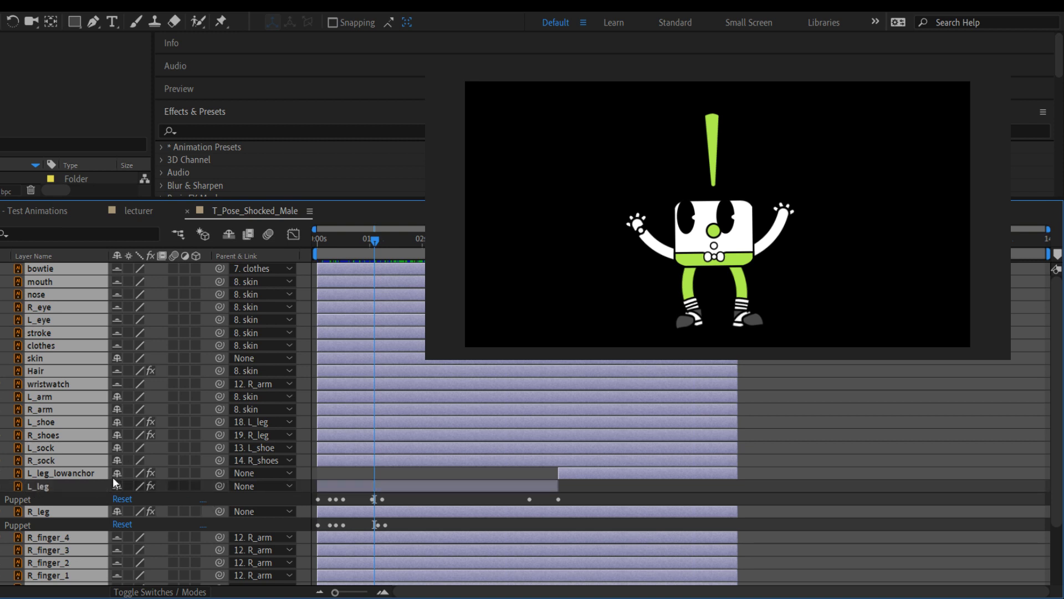
drag(737, 474, 1051, 481)
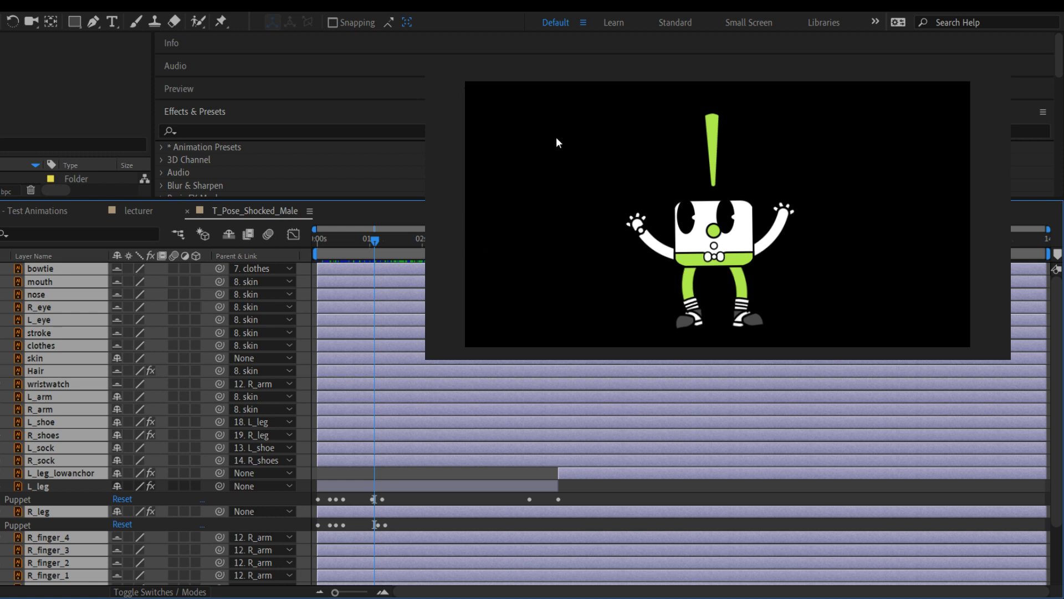
key(space)
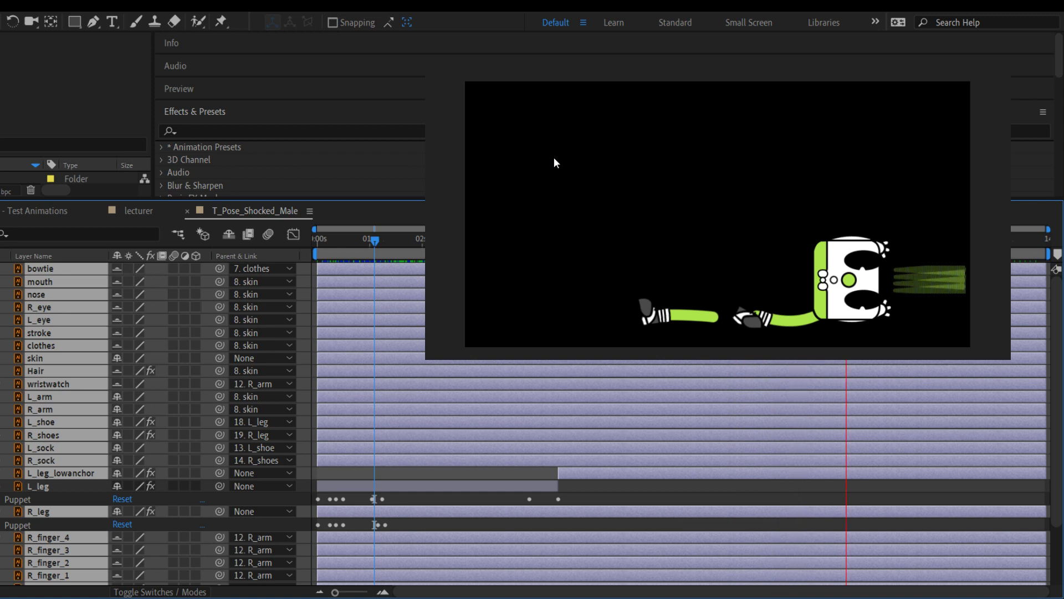
key(space)
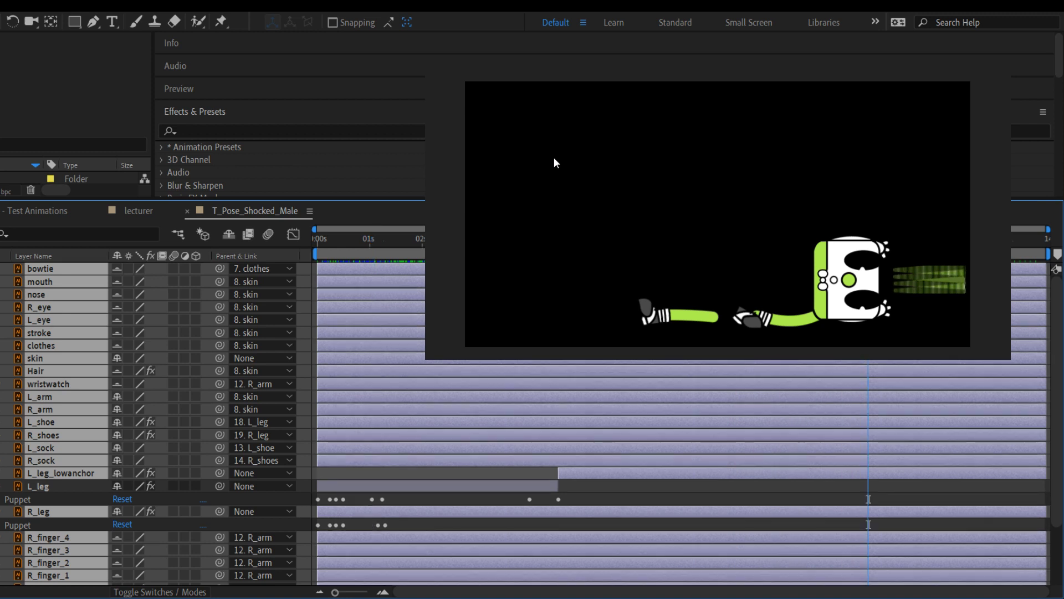
Return to Test Animations and extend the T_Pose_Shocked_Male layer to the end of the timeline
click(35, 211)
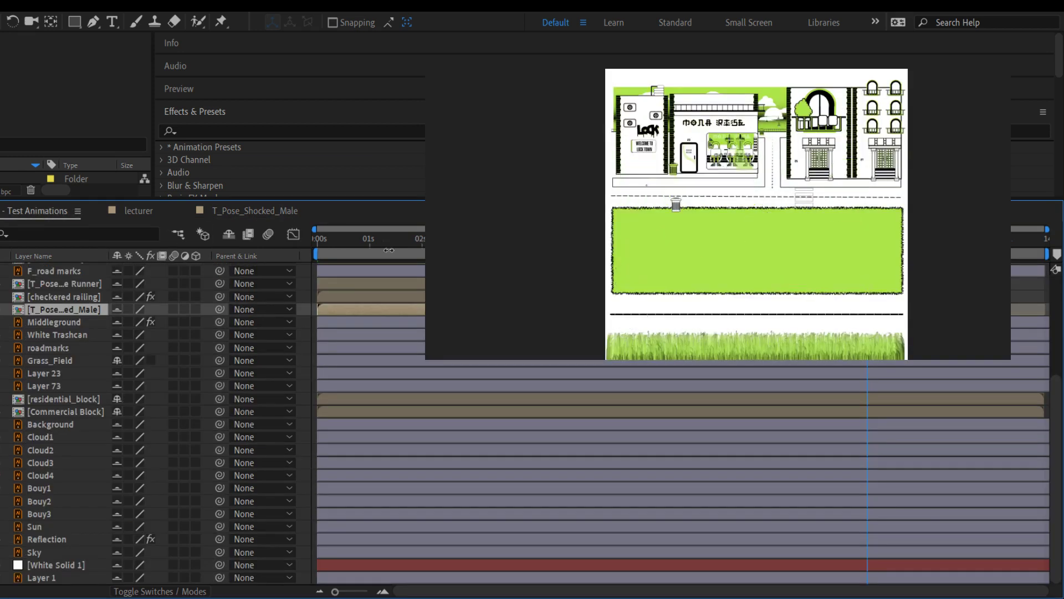
drag(415, 237, 444, 188)
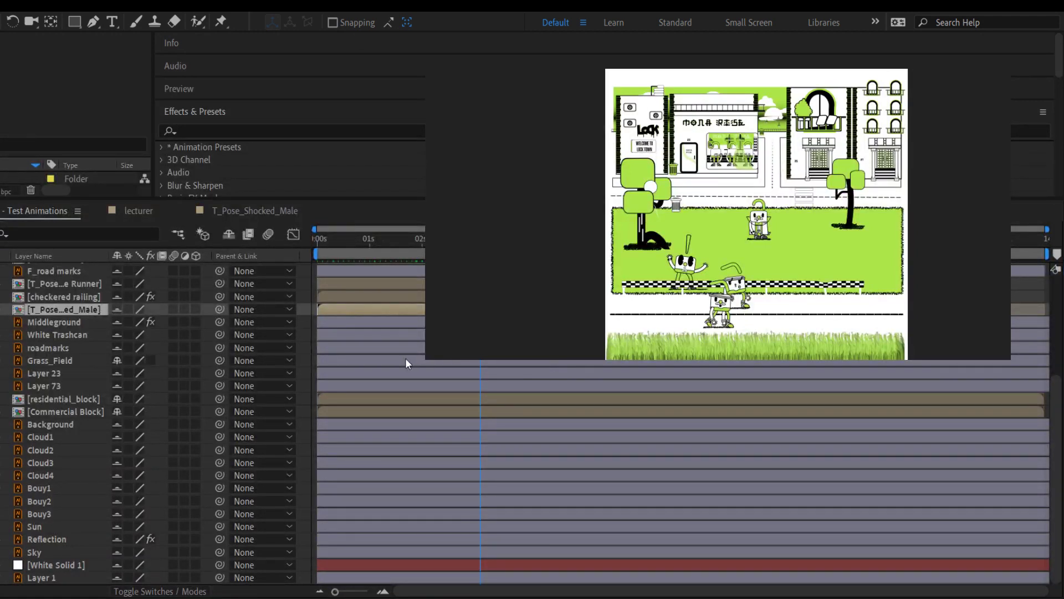
drag(721, 310, 1056, 319)
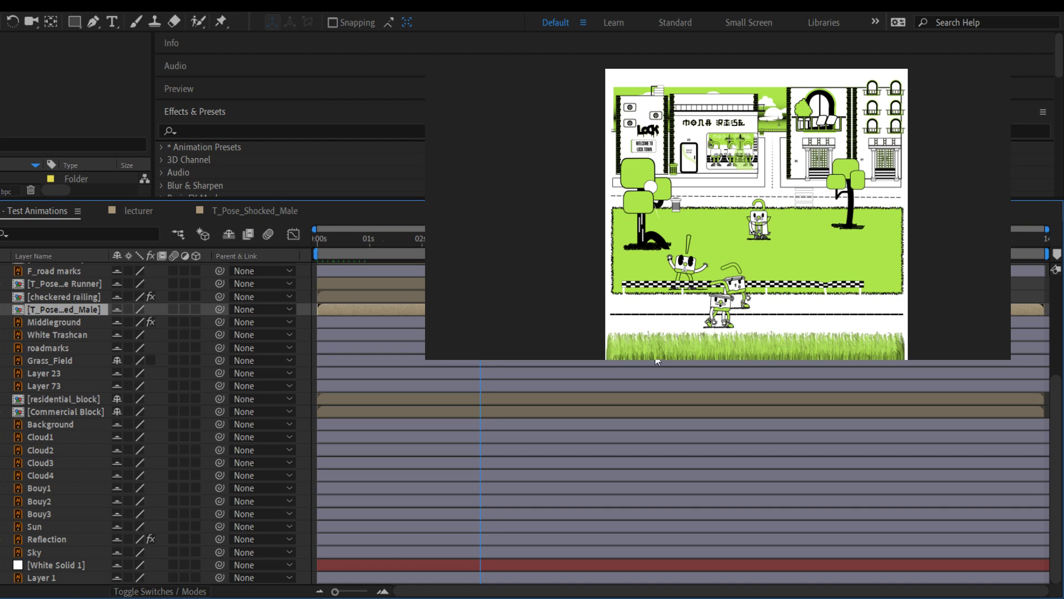
key(space)
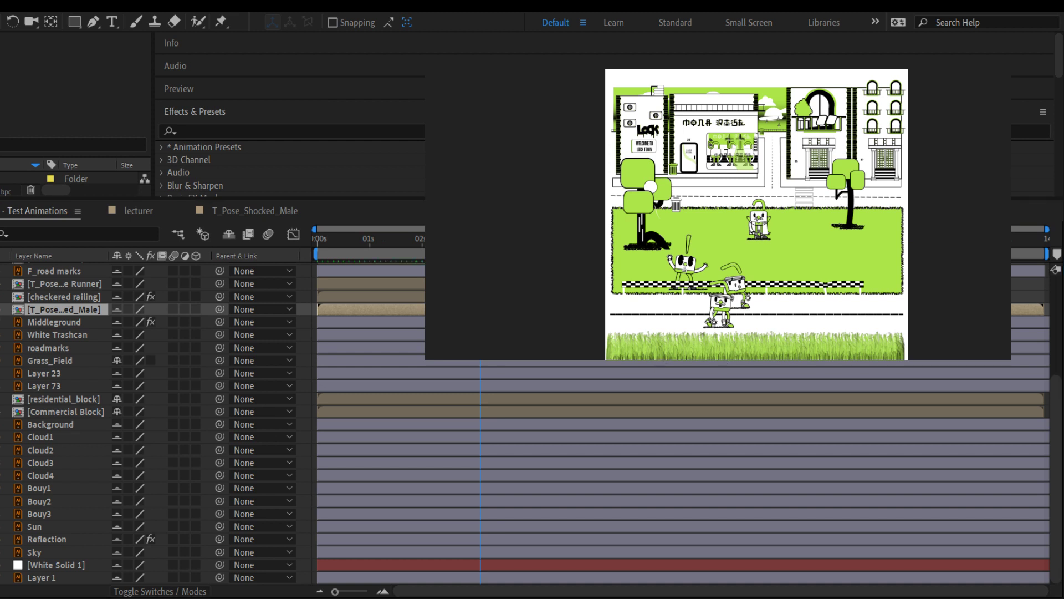
Lengthen the checkered railing precomposition and extend its checkered banner and poles layers to the new end
click(63, 297)
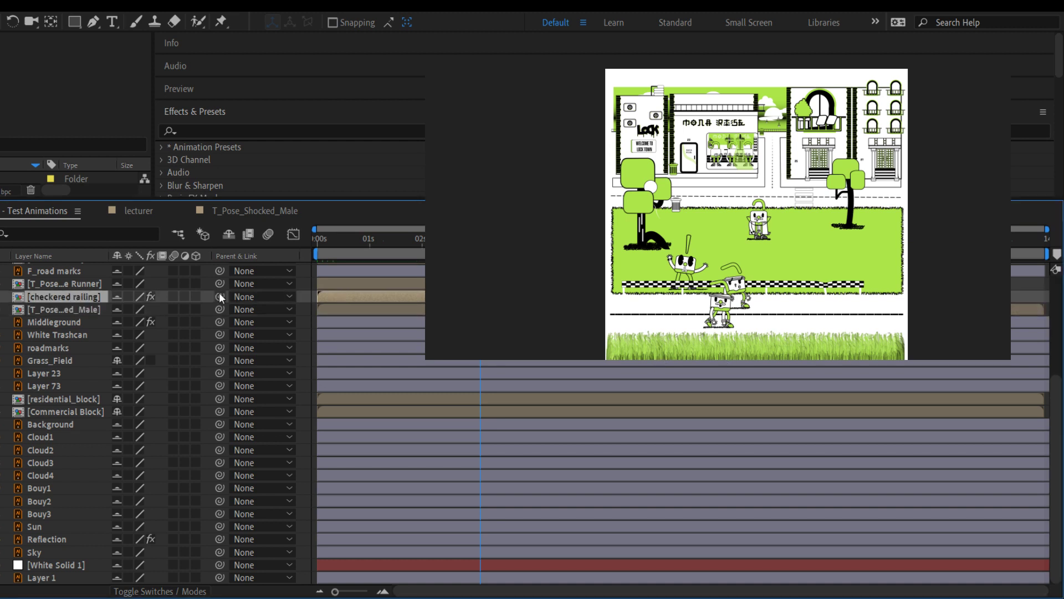
double_click(95, 298)
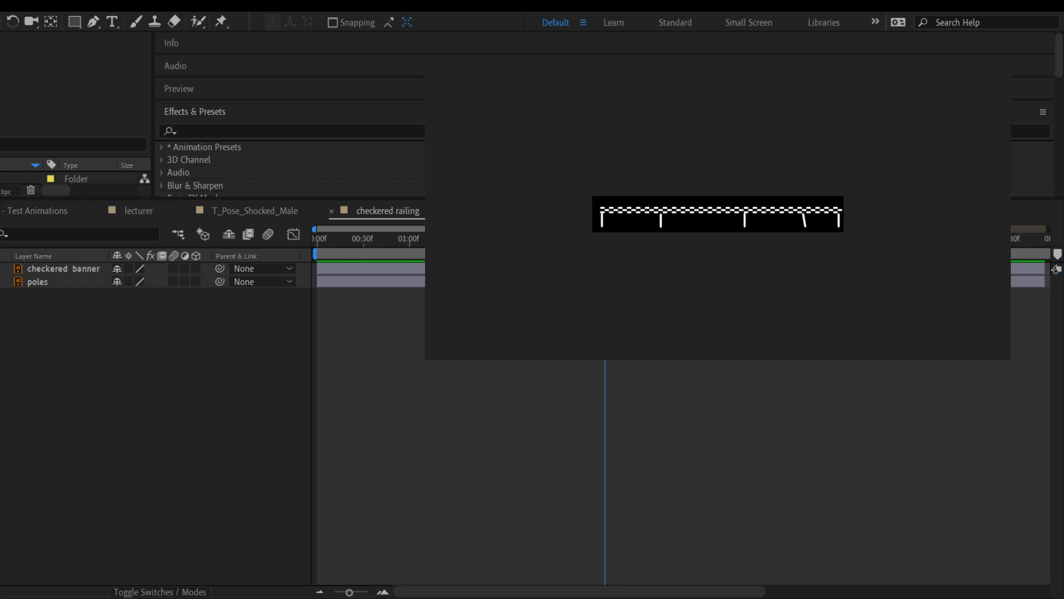
drag(349, 592, 335, 592)
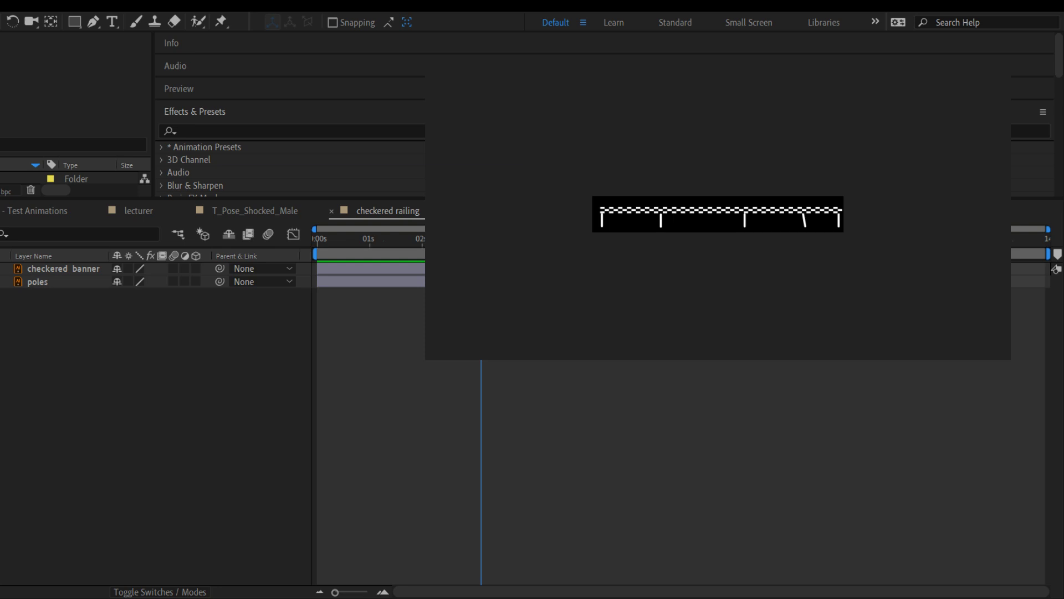
click(63, 268)
key(ctrl+a)
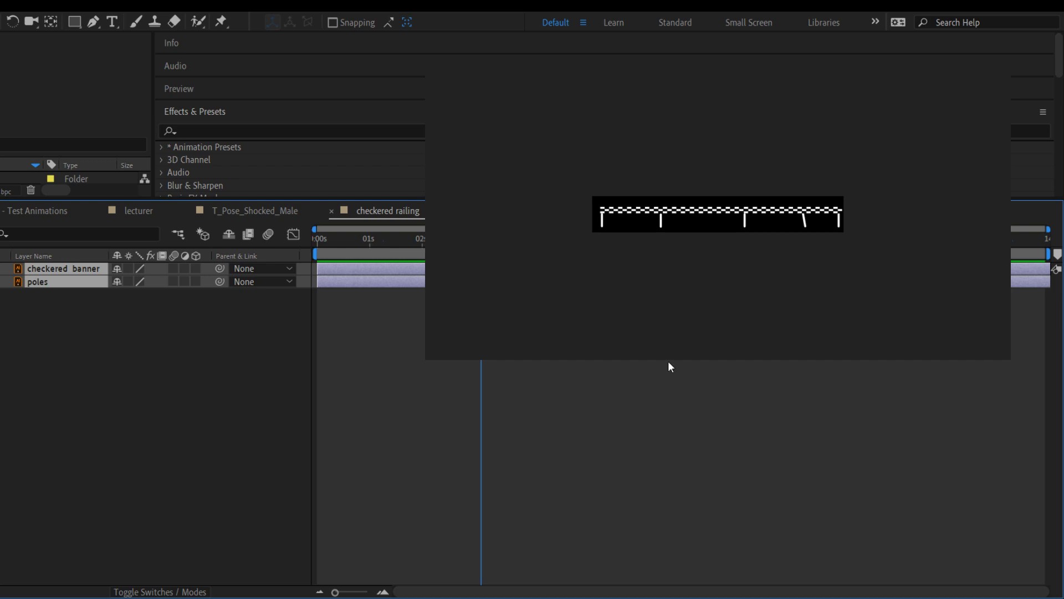
Close the T_Pose_Shocked_Male and checkered railing compositions, and extend the checkered railing layer to the end of Test Animations
click(247, 210)
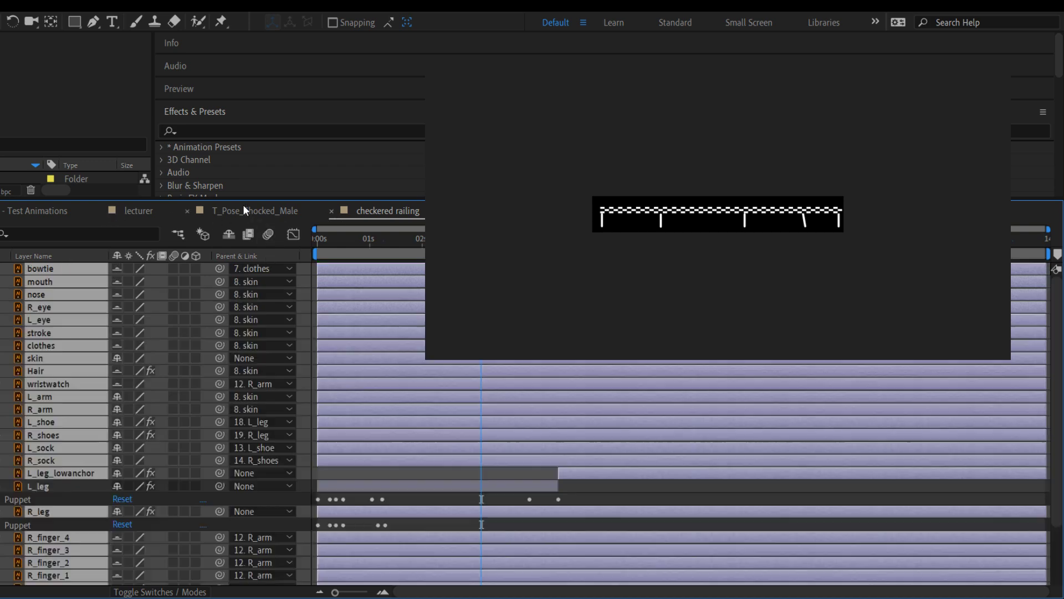
click(187, 211)
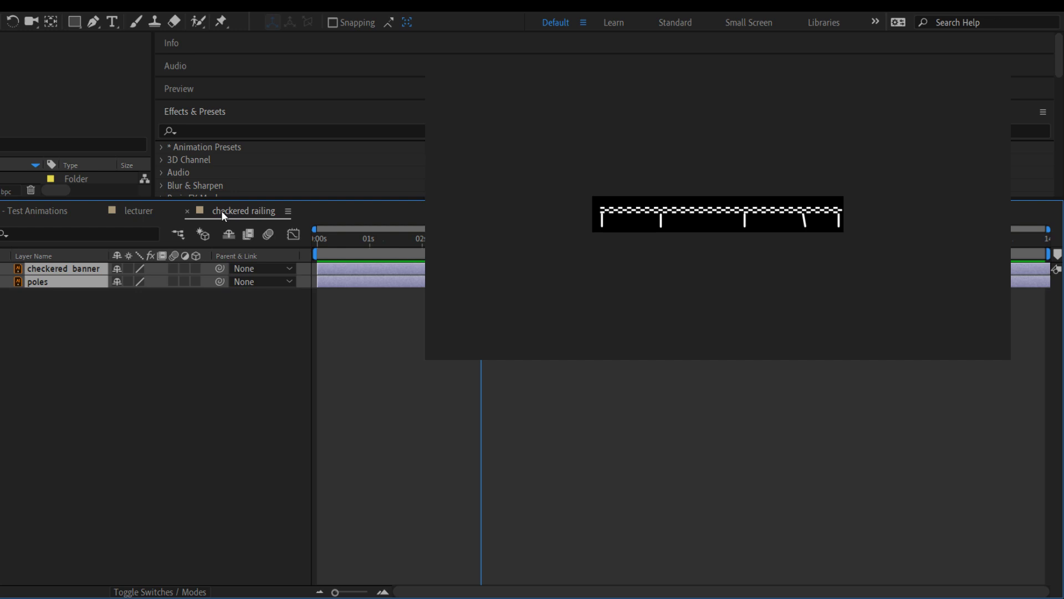
click(187, 212)
click(49, 210)
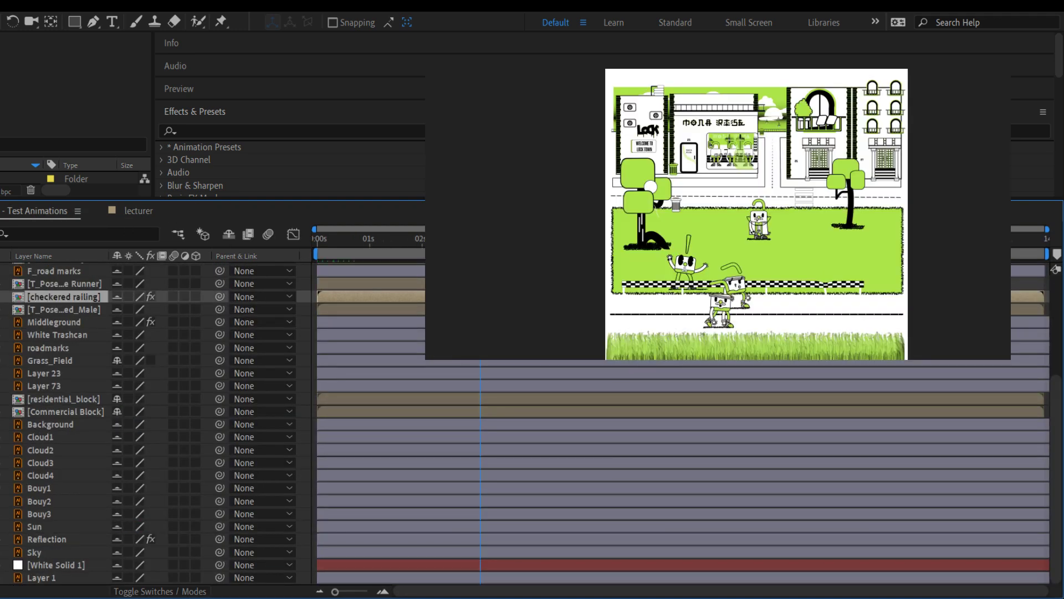
Open the T_Pose_Female Runner precomposition, select all its layers and collapse their Position properties
scroll(155, 421, up, 3)
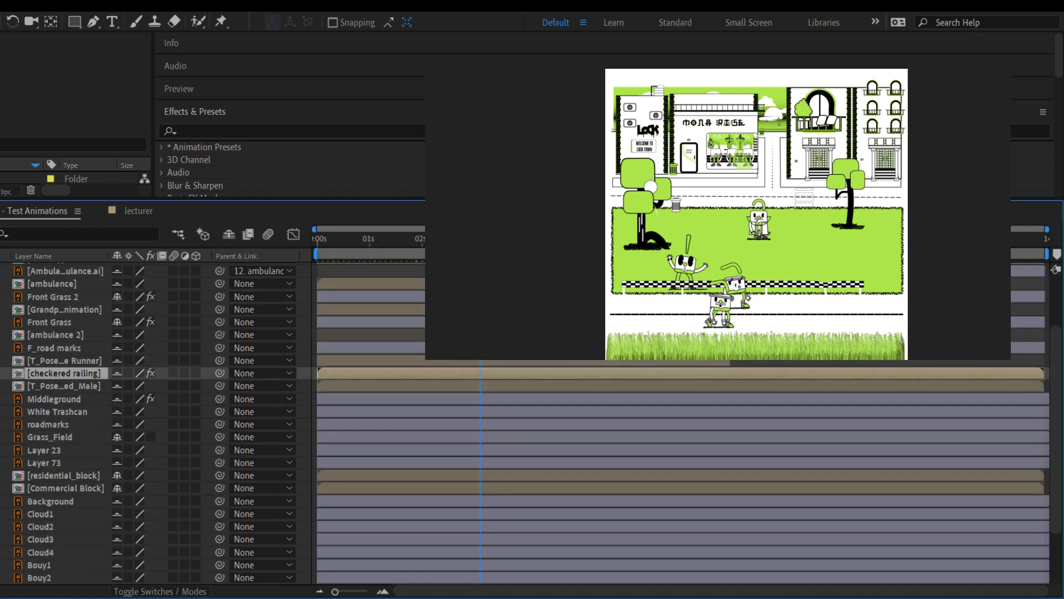
scroll(105, 345, down, 2)
click(79, 324)
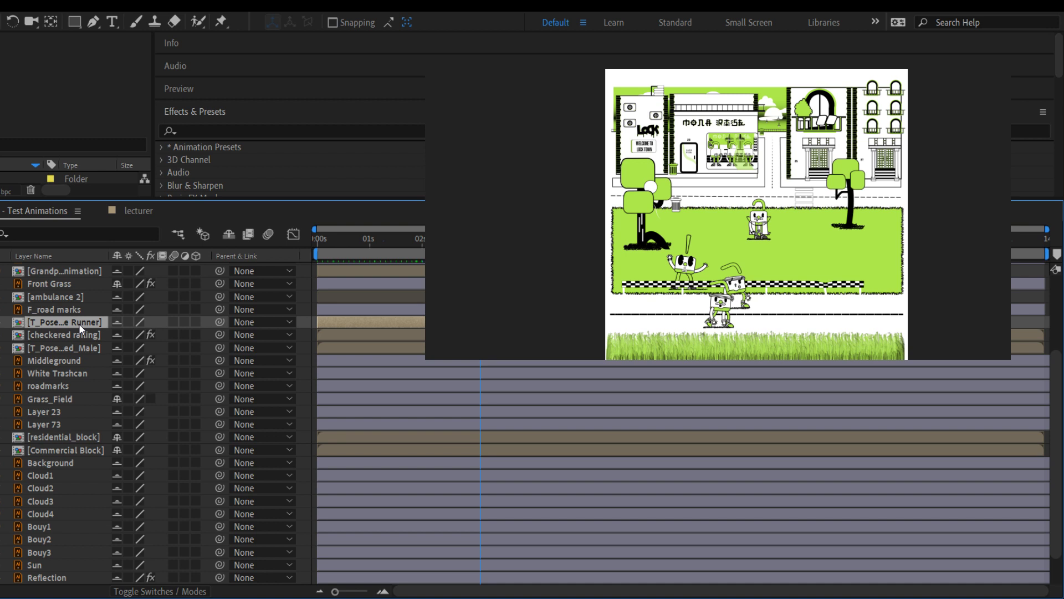
double_click(79, 324)
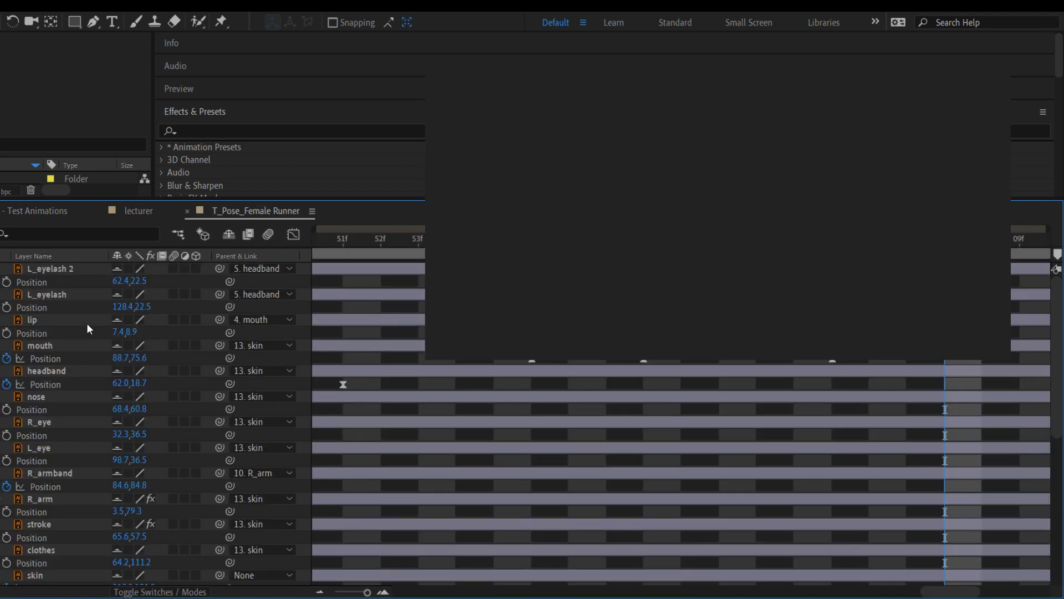
click(62, 268)
scroll(71, 340, down, 6)
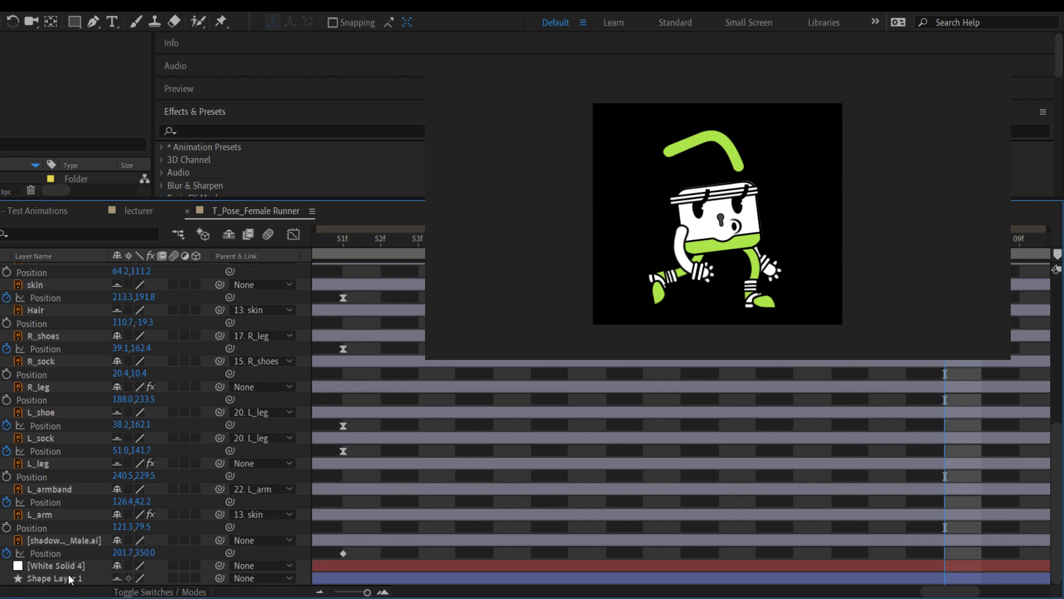
shift+click(49, 578)
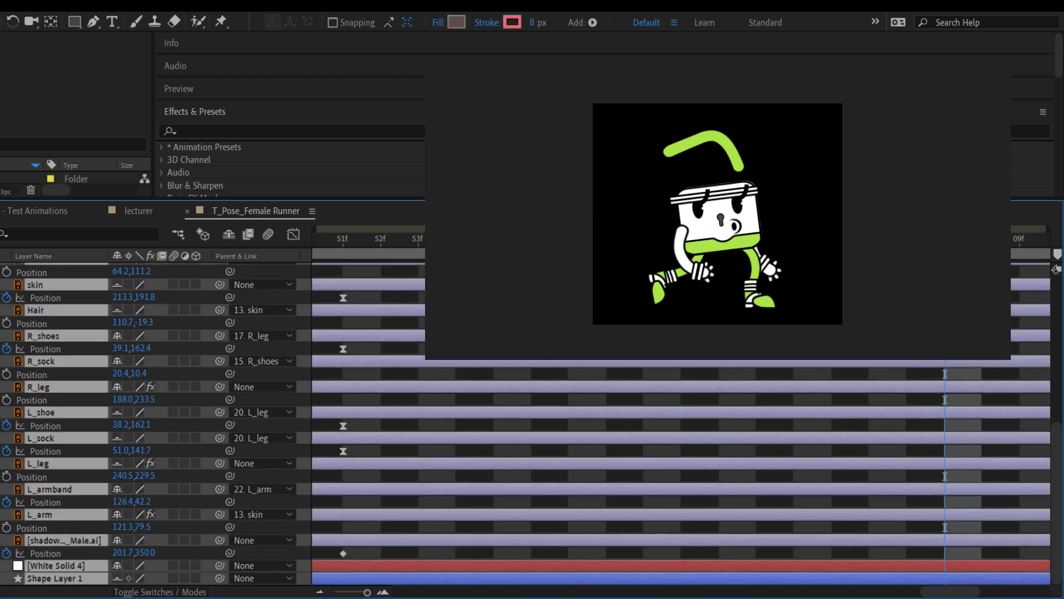
key(p)
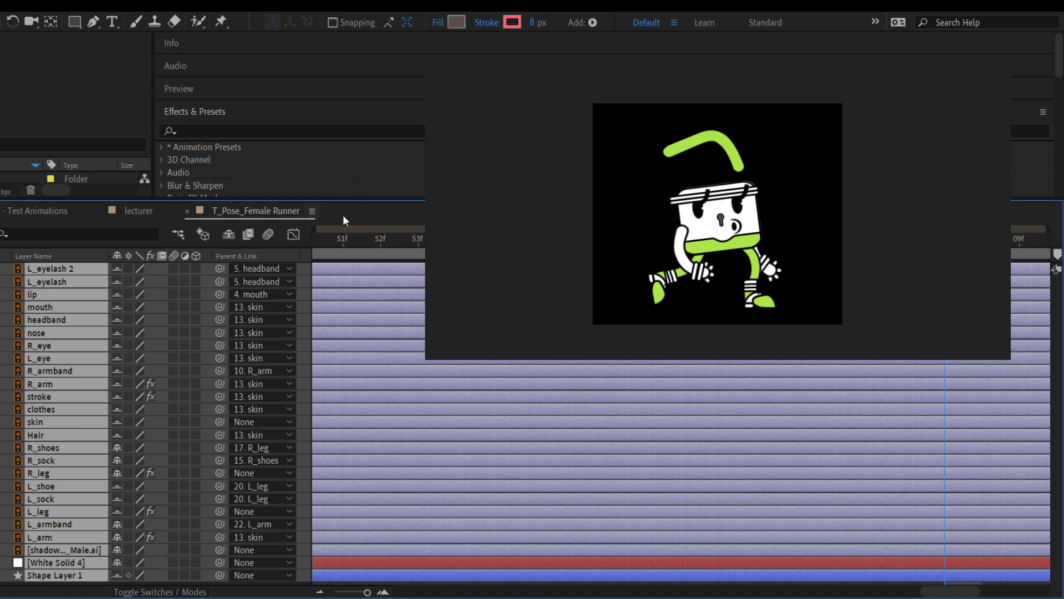
Preview the T_Pose_Female Runner animation, return to Test Animations and play back the scene
key(ctrl+shift+c)
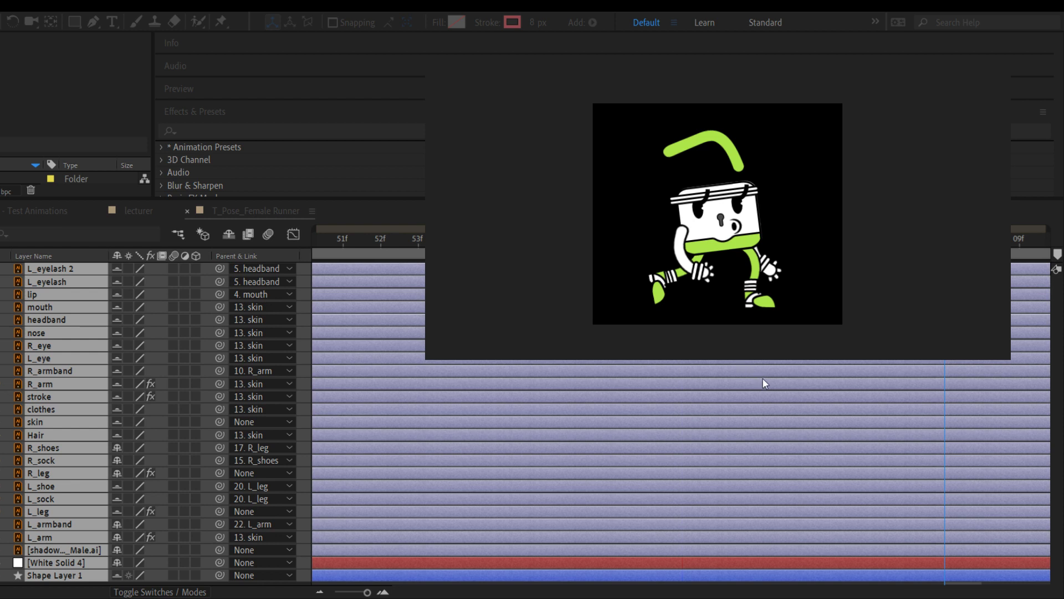
key(Return)
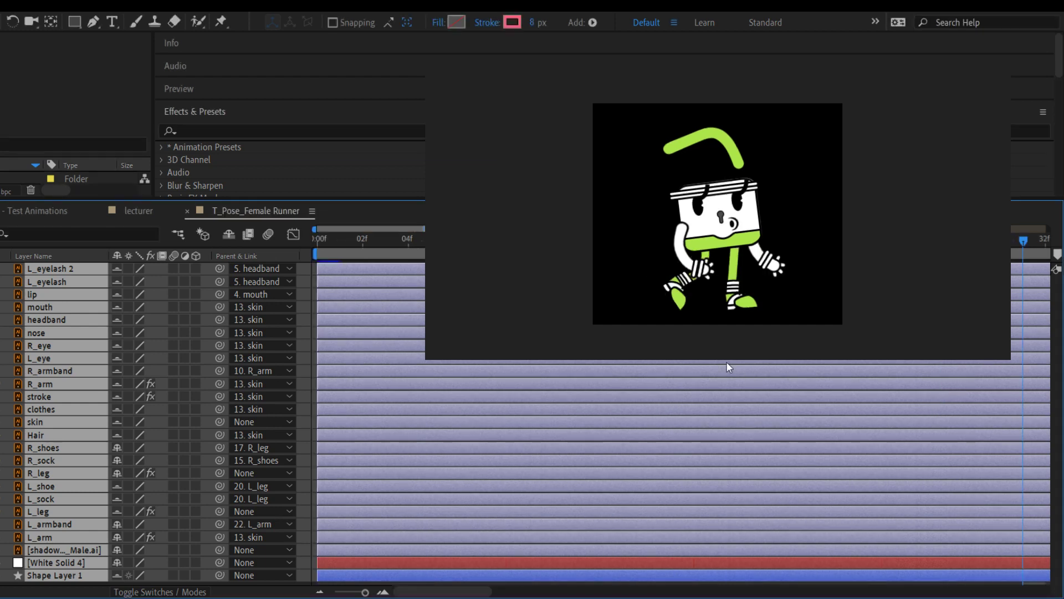
click(58, 211)
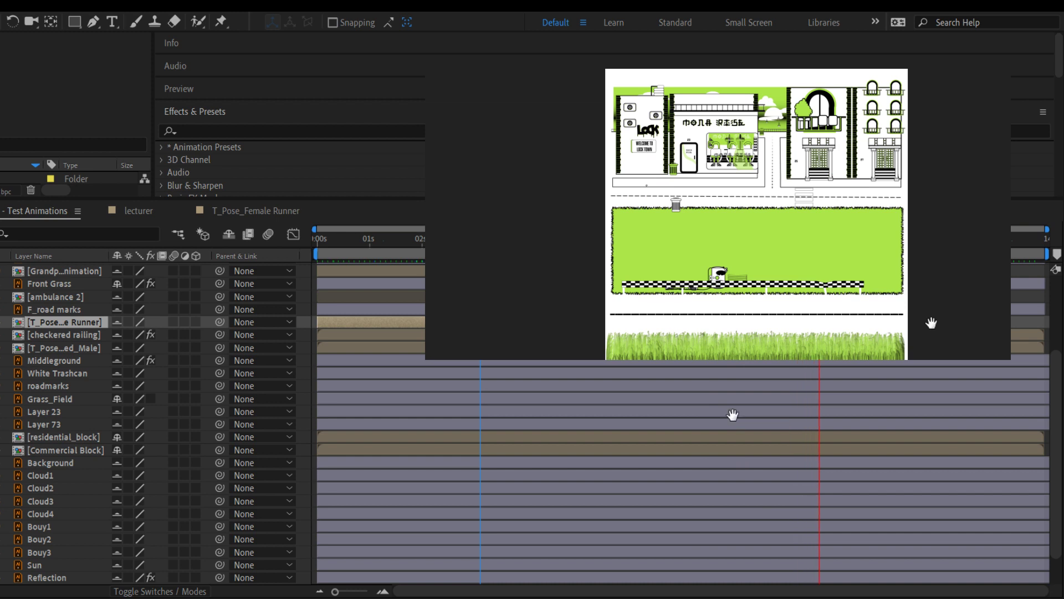
key(space)
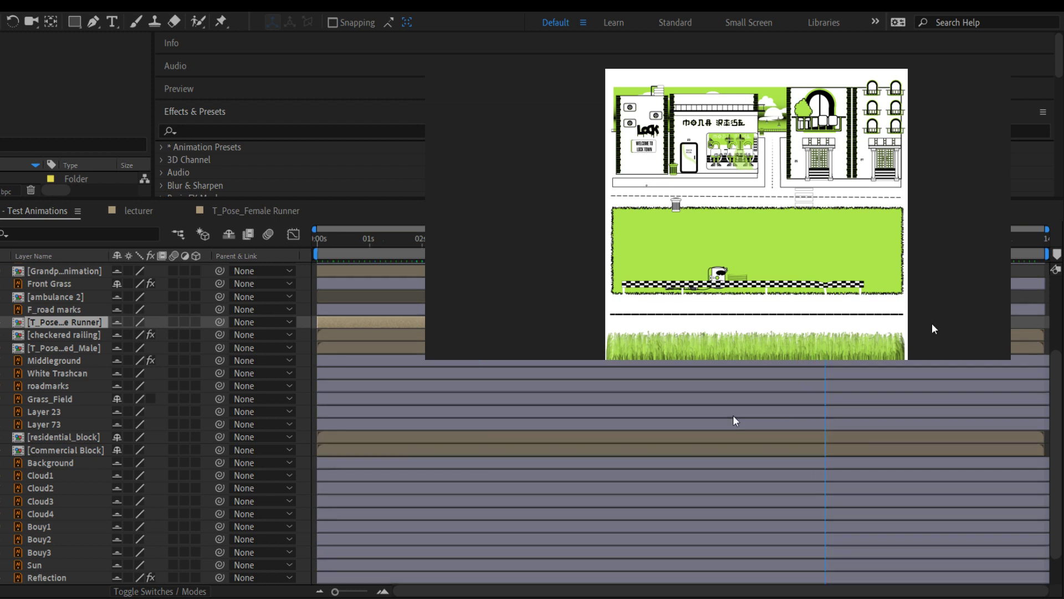
Examine the Test Animations layers from F_road marks up to r_tree for layers that end before the composition does
click(72, 308)
click(64, 297)
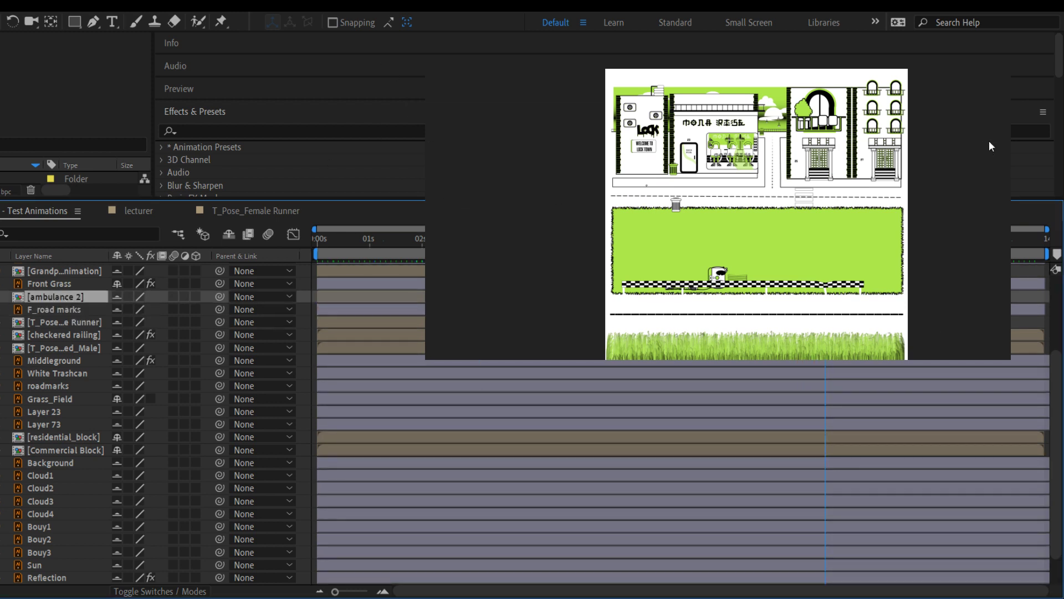
drag(825, 238, 901, 238)
scroll(53, 312, up, 3)
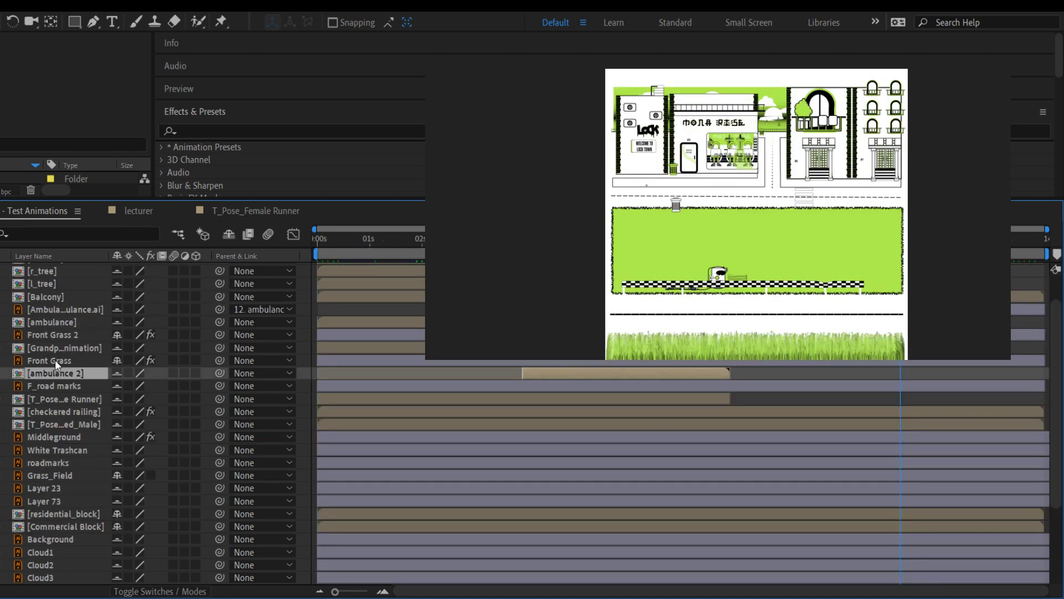
click(55, 360)
click(50, 347)
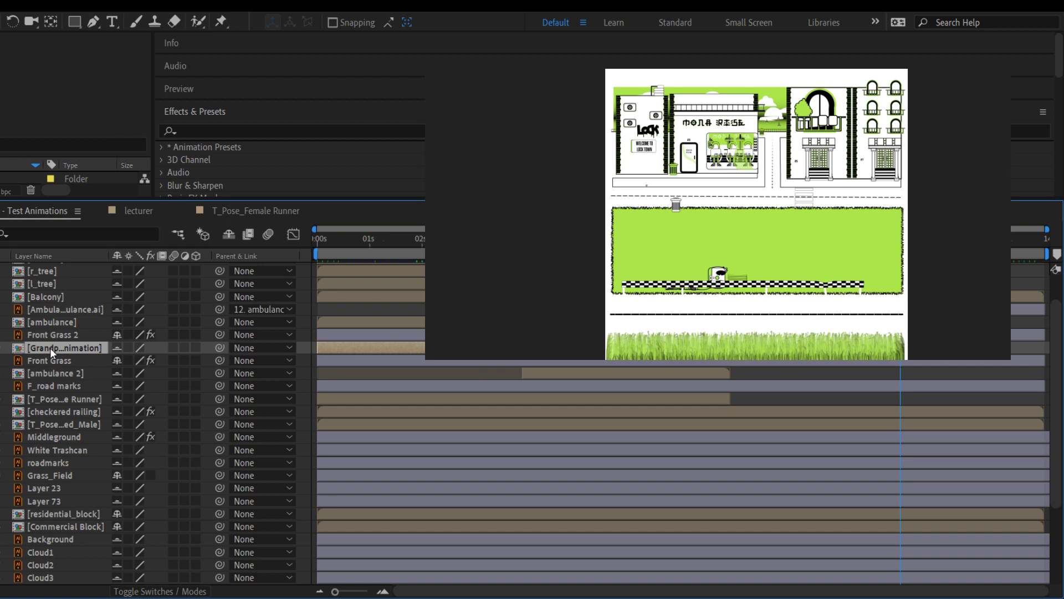
click(48, 335)
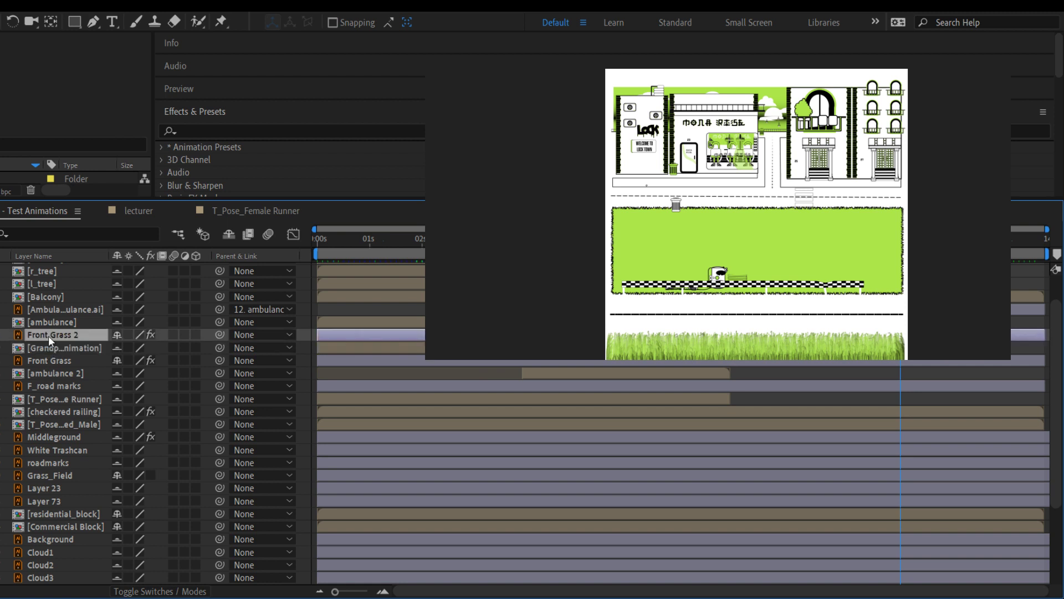
click(43, 321)
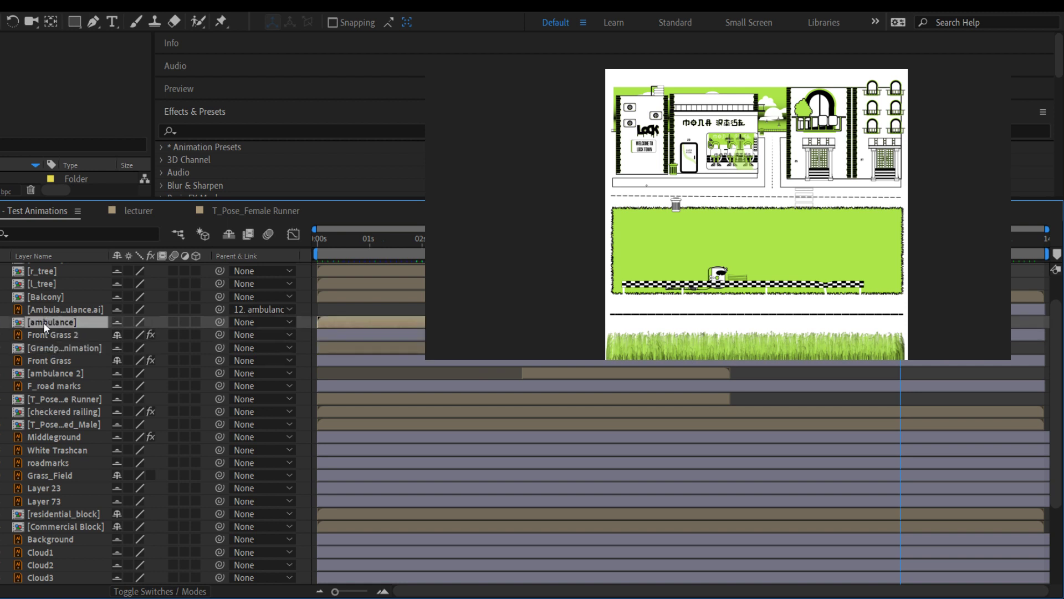
click(48, 305)
click(46, 297)
scroll(62, 304, up, 3)
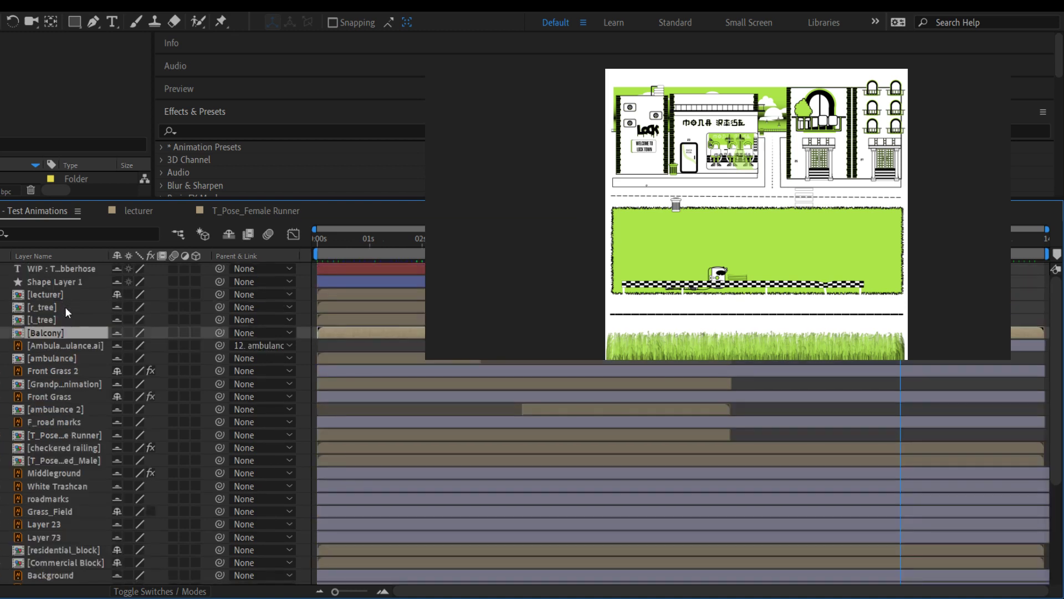
click(55, 307)
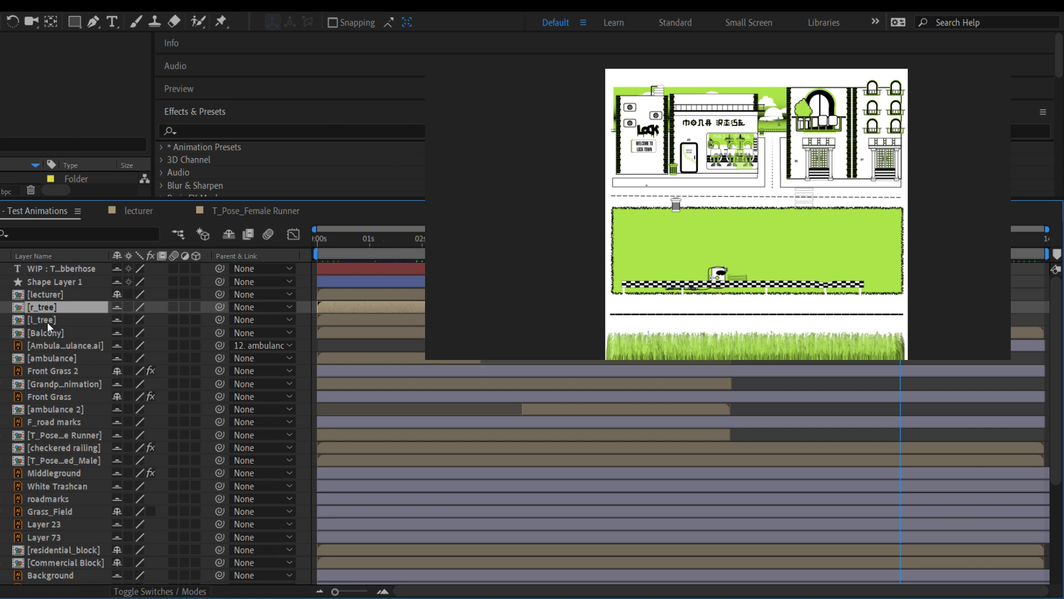
Lengthen the l_tree precomposition and reveal its hidden shy layers, collapsing the open m_leaves properties
click(51, 320)
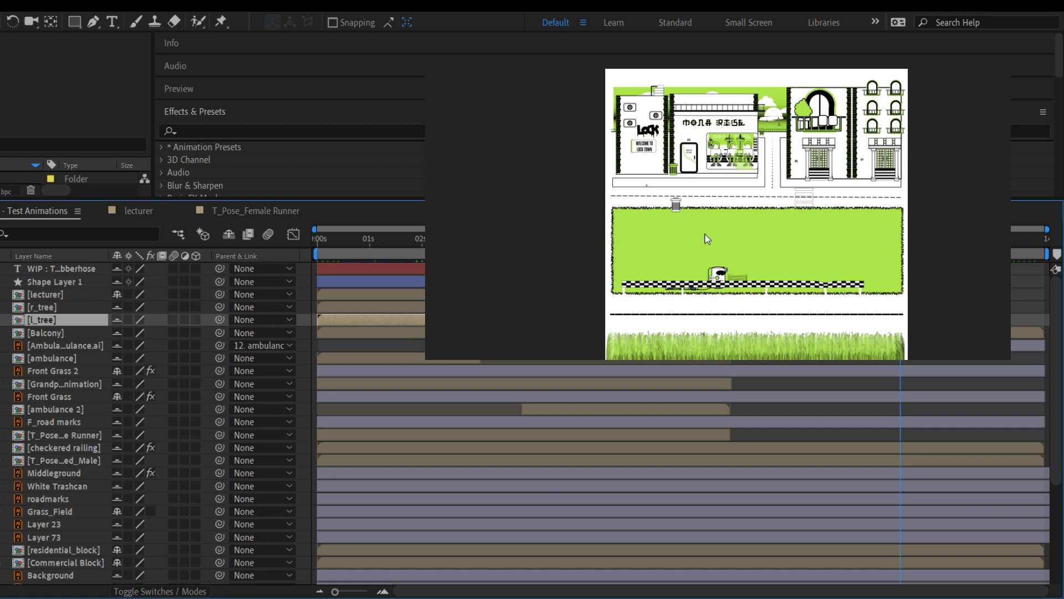
double_click(29, 319)
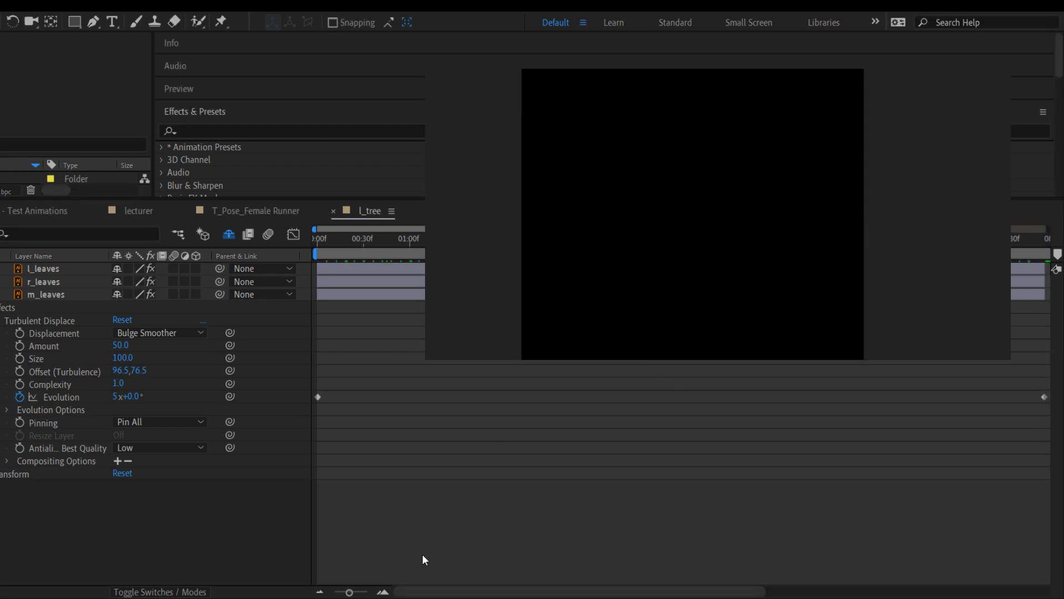
drag(349, 592, 335, 592)
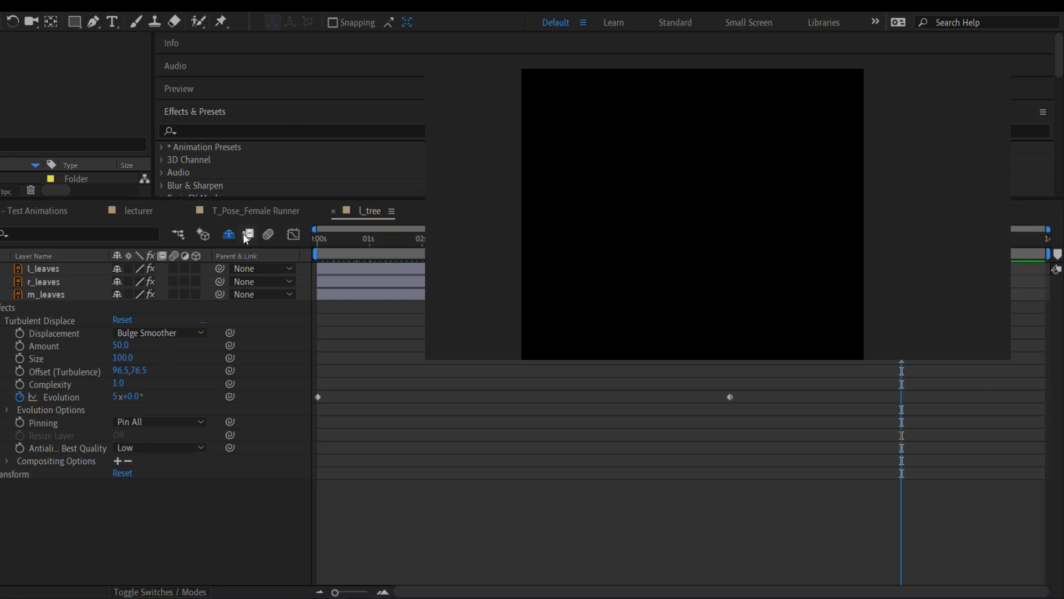
click(1, 294)
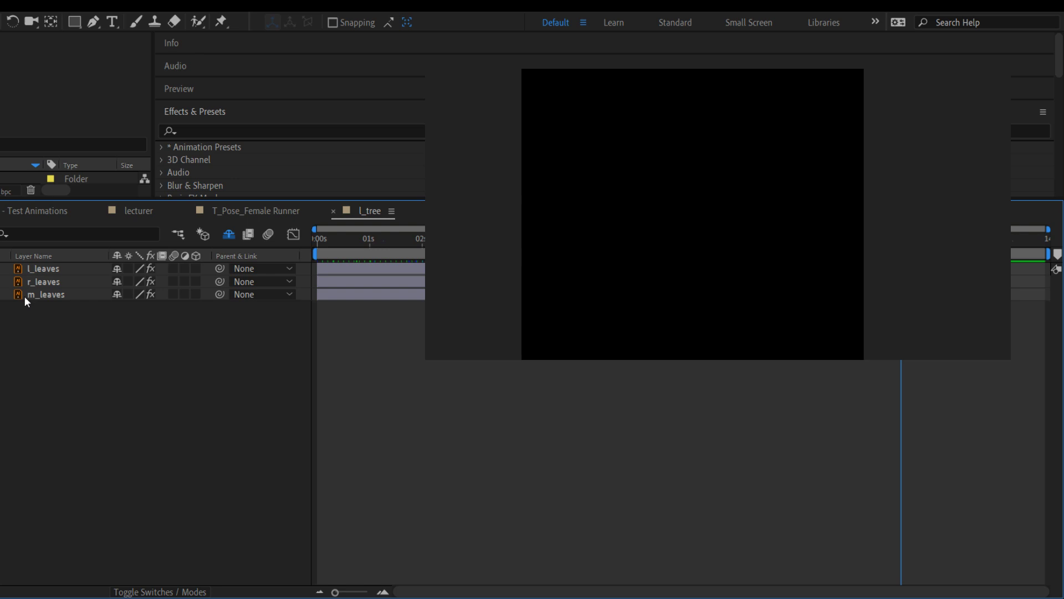
click(229, 235)
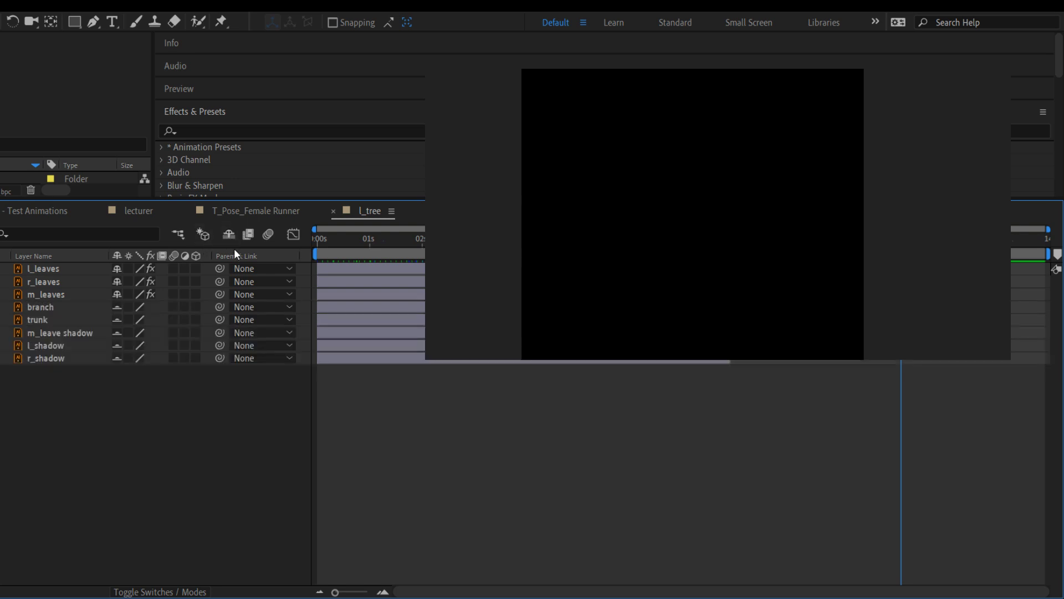
Extend all l_tree layers, from l_leaves through r_shadow, to the end of the composition and deselect them
click(337, 269)
shift+click(330, 357)
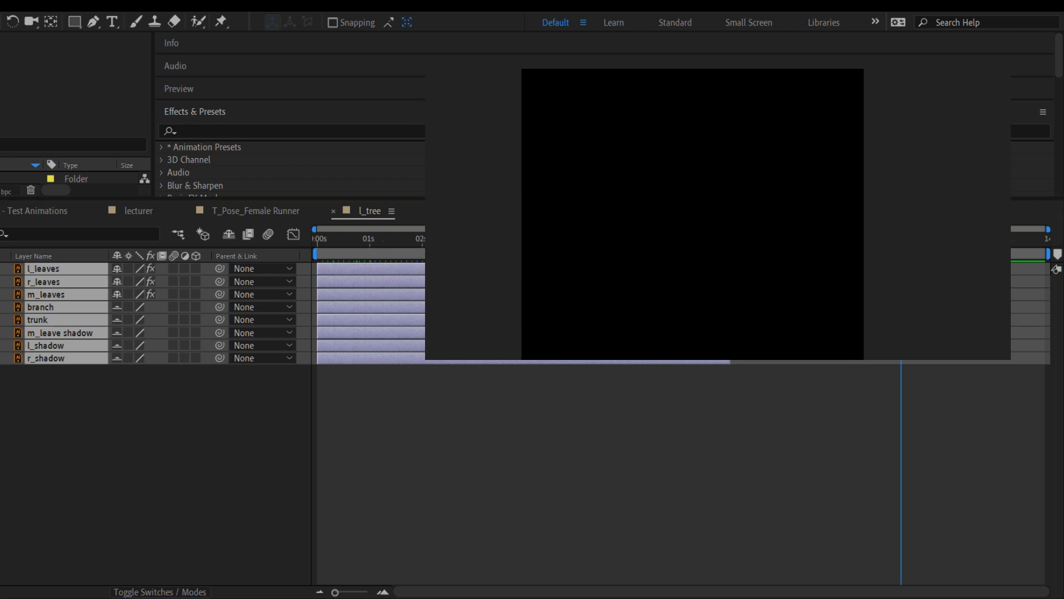
drag(730, 357, 1051, 357)
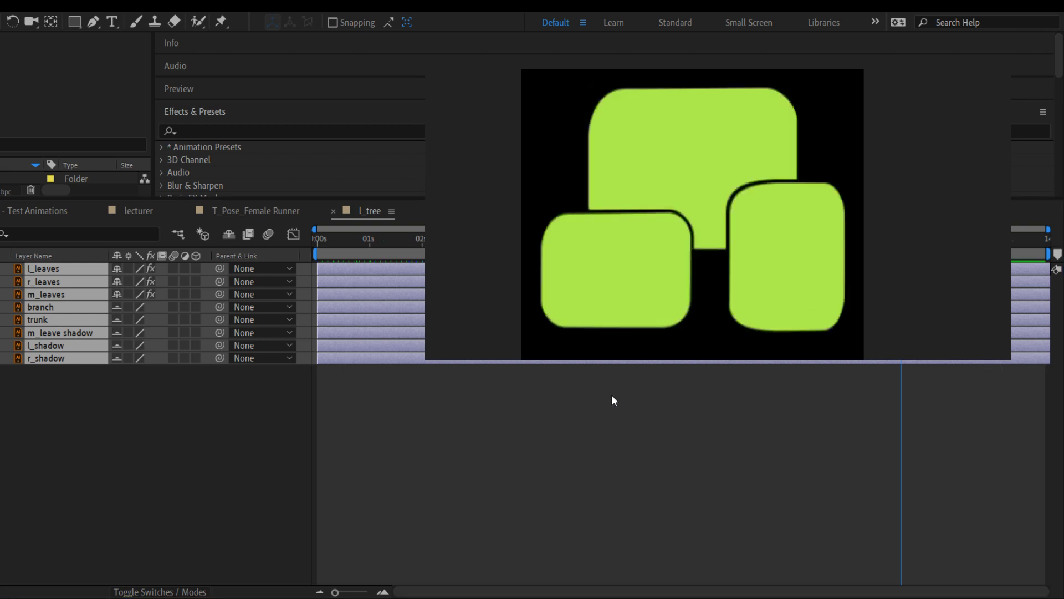
click(261, 474)
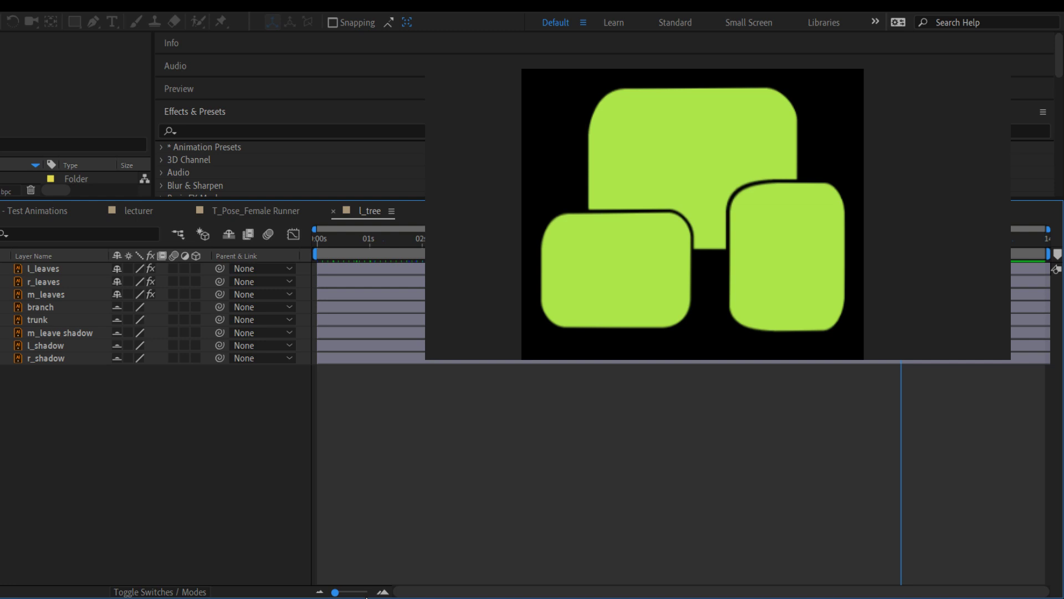
Close the l_tree and T_Pose_Female Runner compositions, and extend the l_tree layer to the end of Test Animations
click(333, 211)
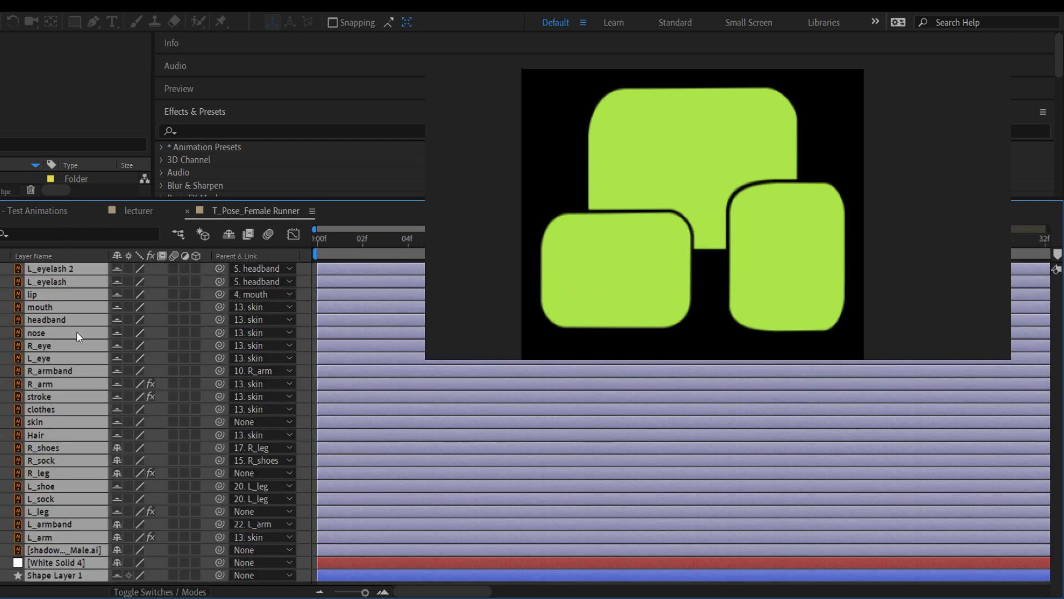
click(187, 211)
click(58, 211)
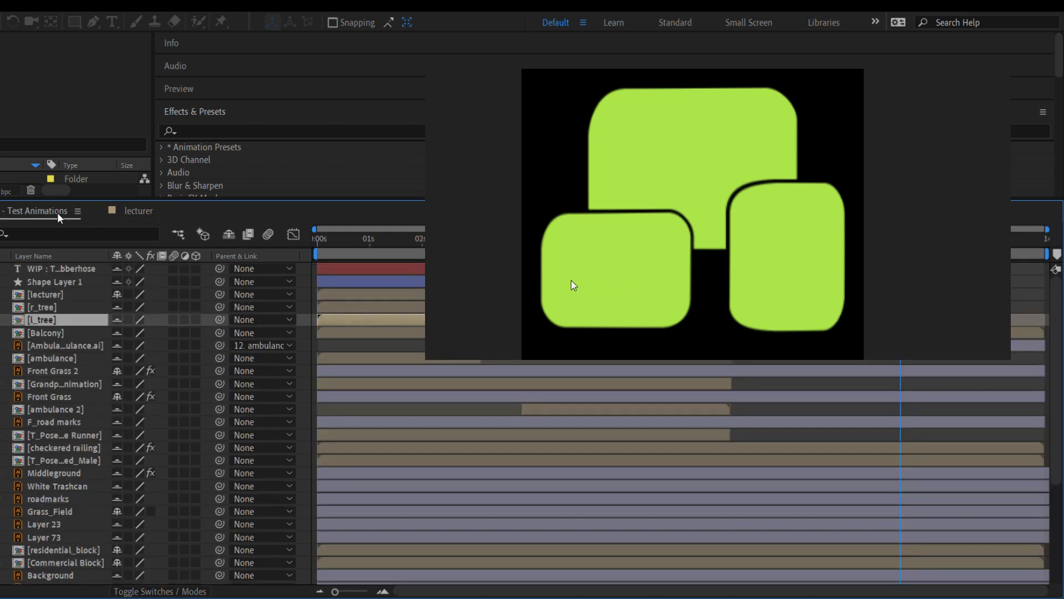
Open the r_tree precomposition, collapse the branch layer's open Rotation property and lengthen the composition
click(48, 307)
double_click(48, 308)
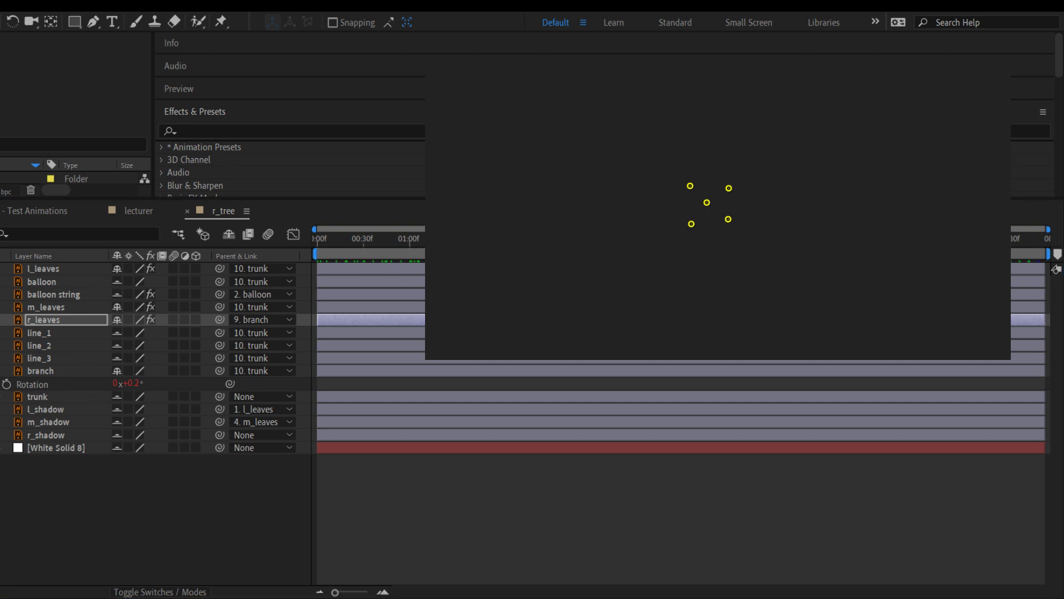
click(6, 371)
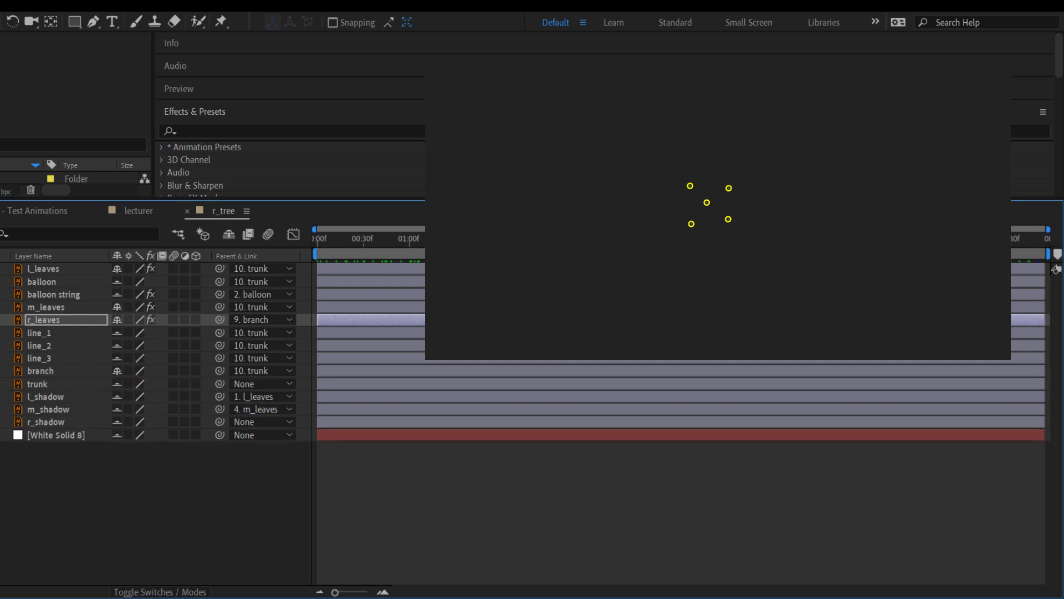
click(72, 268)
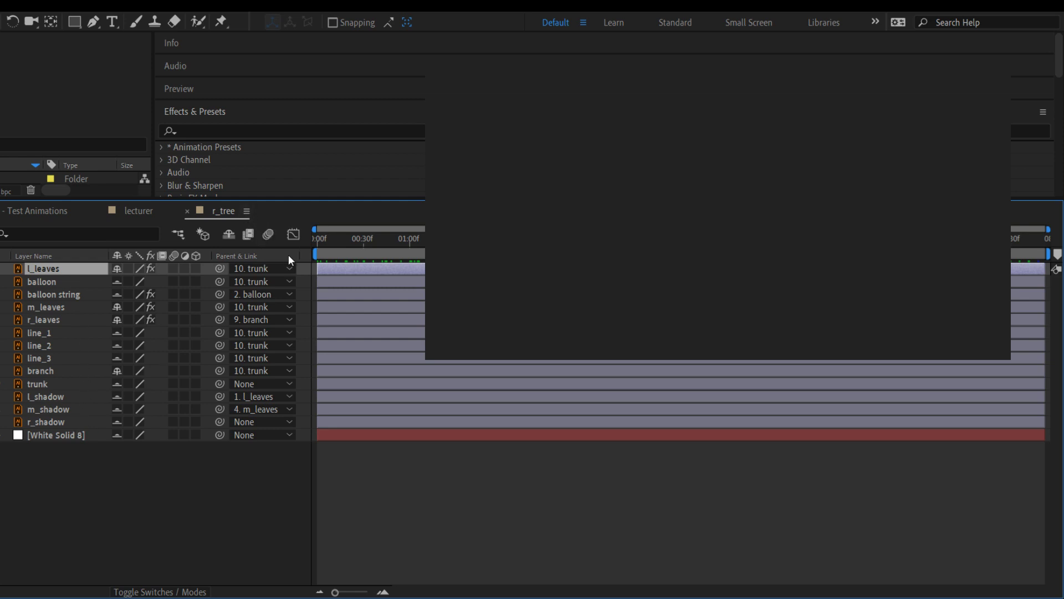
key(ctrl+s)
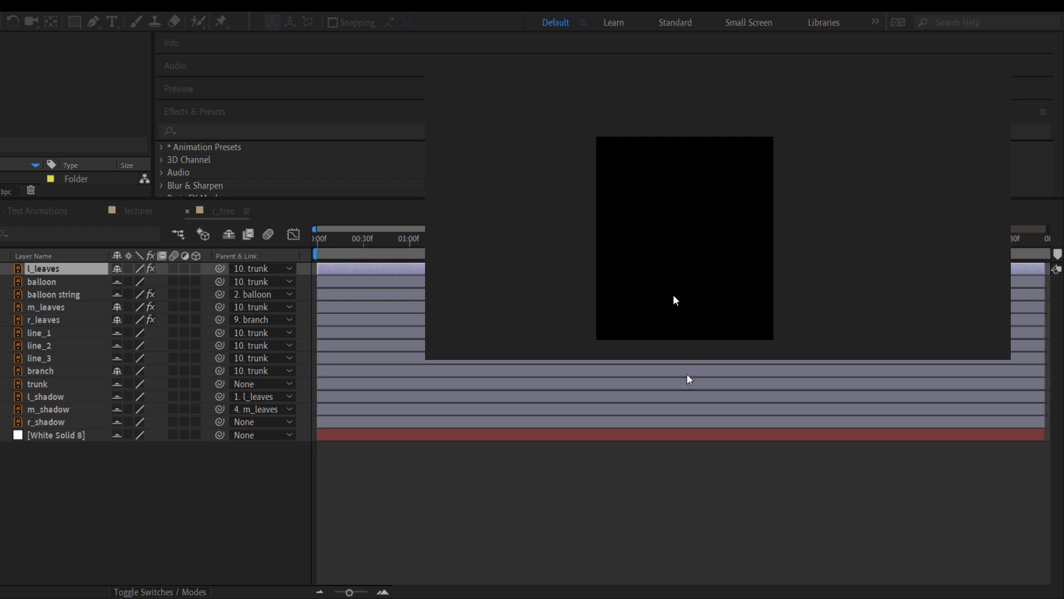
Extend all r_tree layers, from l_leaves through White Solid 8, to the end of the composition and preview the tree's motion
shift+click(91, 435)
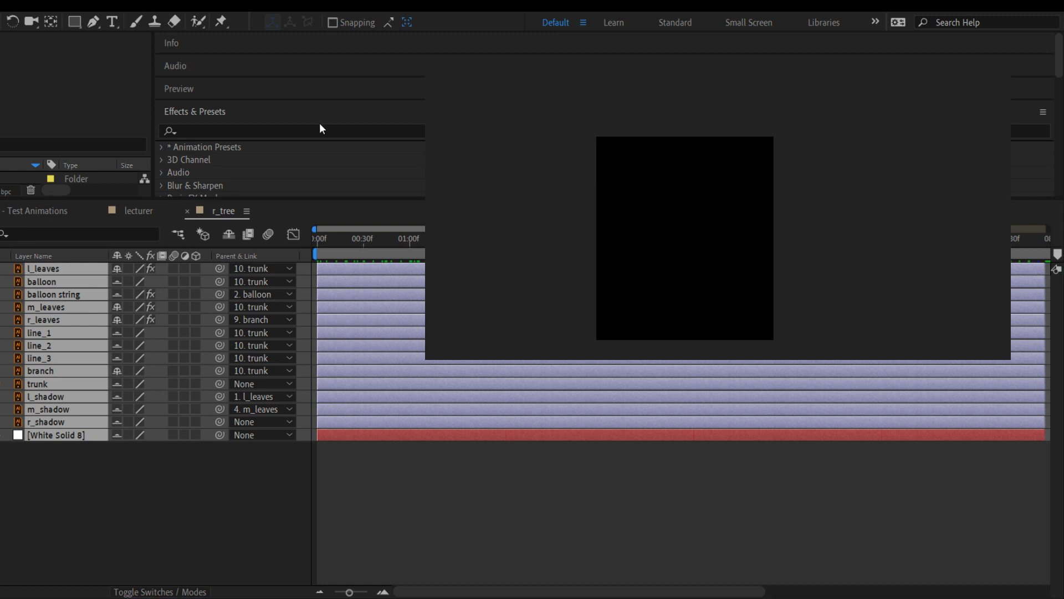
drag(349, 592, 309, 597)
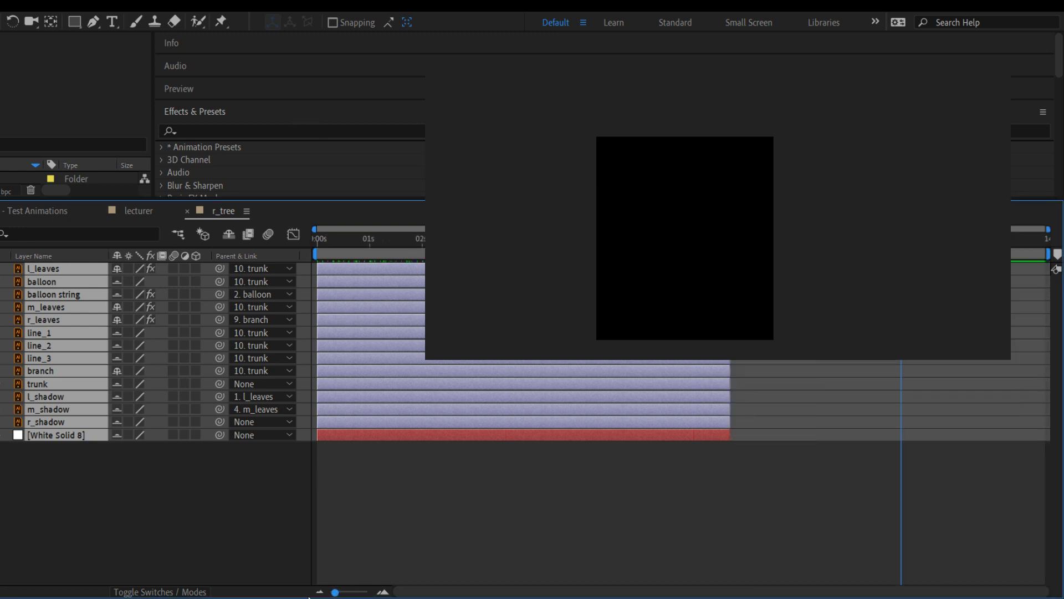
drag(730, 384, 1058, 285)
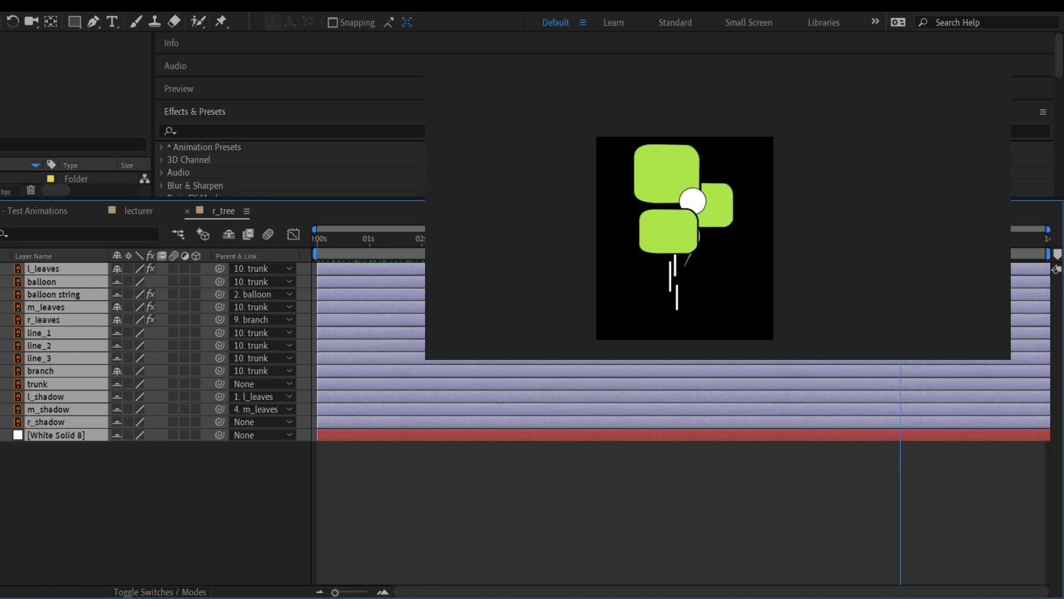
mouse_move(901, 240)
mouse_down()
mouse_move(774, 239)
mouse_move(898, 239)
mouse_up()
key(space)
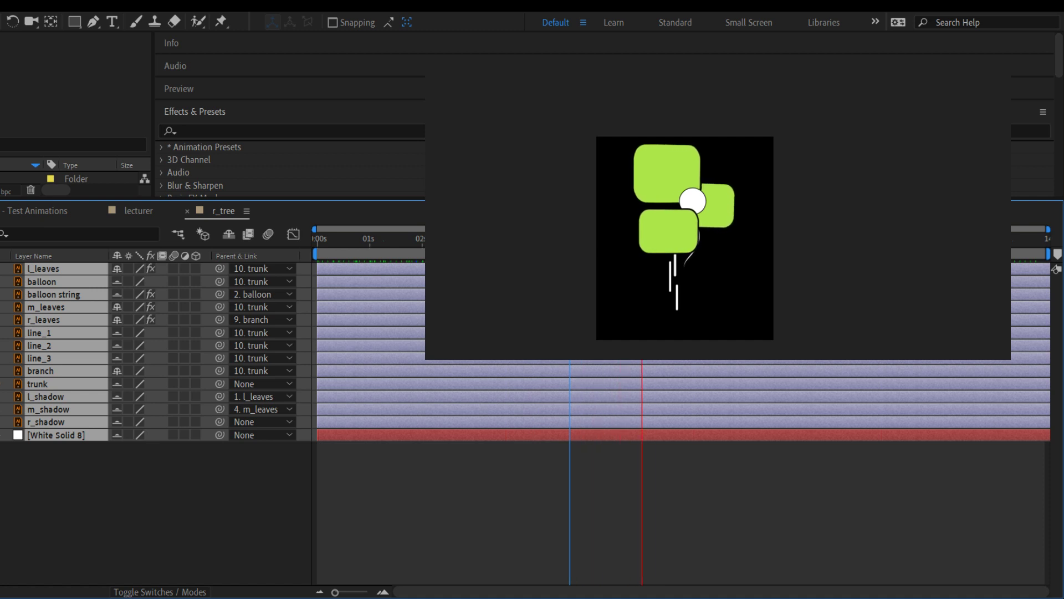
key(space)
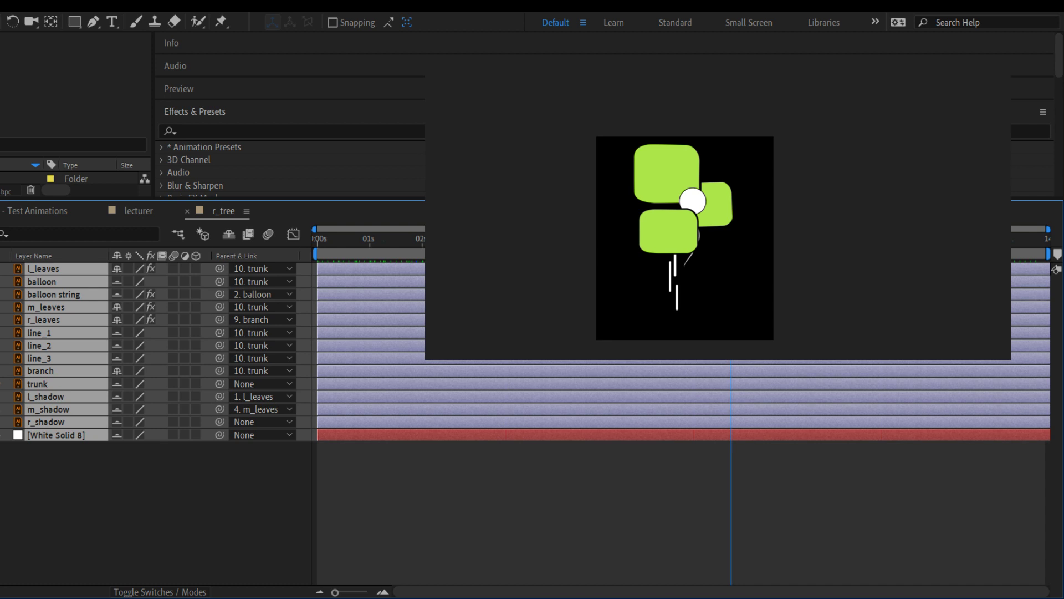
Return to the Test Animations composition, enlarge the preview area, and extend the r_tree and l_tree layers to the composition's end
click(11, 212)
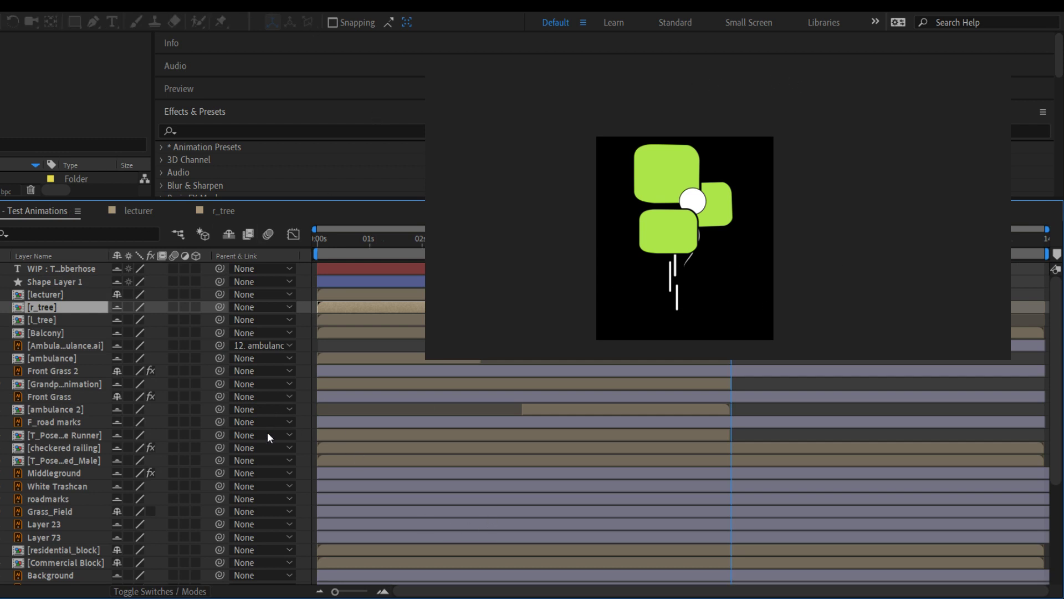
click(874, 221)
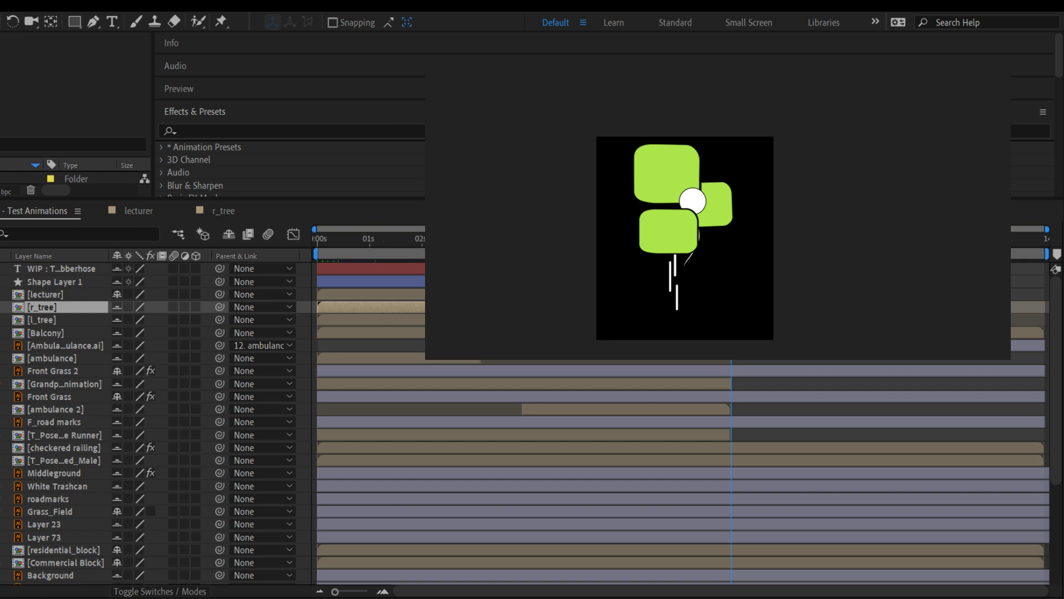
click(946, 99)
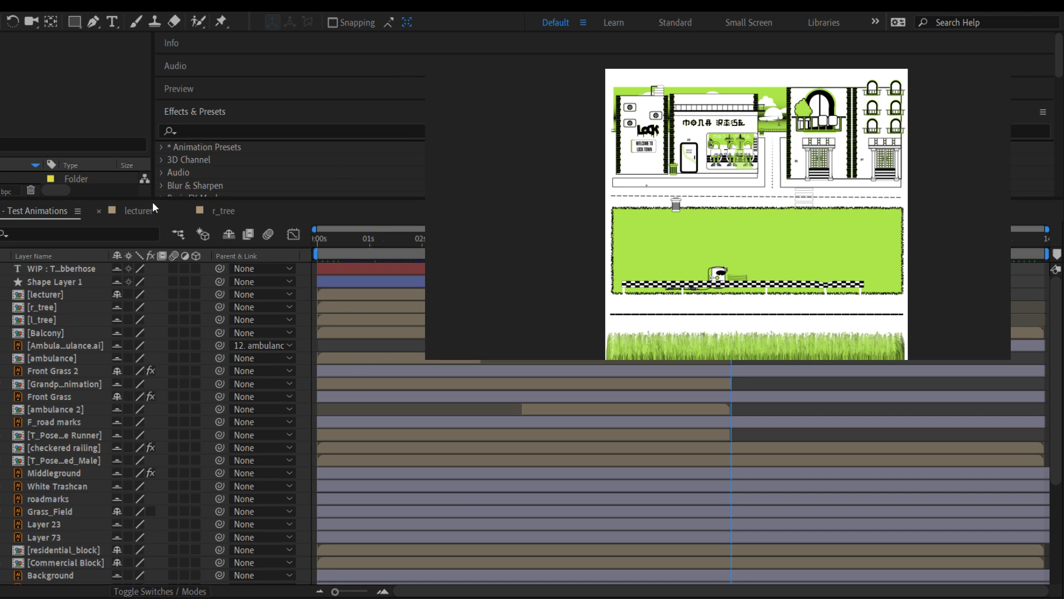
drag(244, 201, 278, 360)
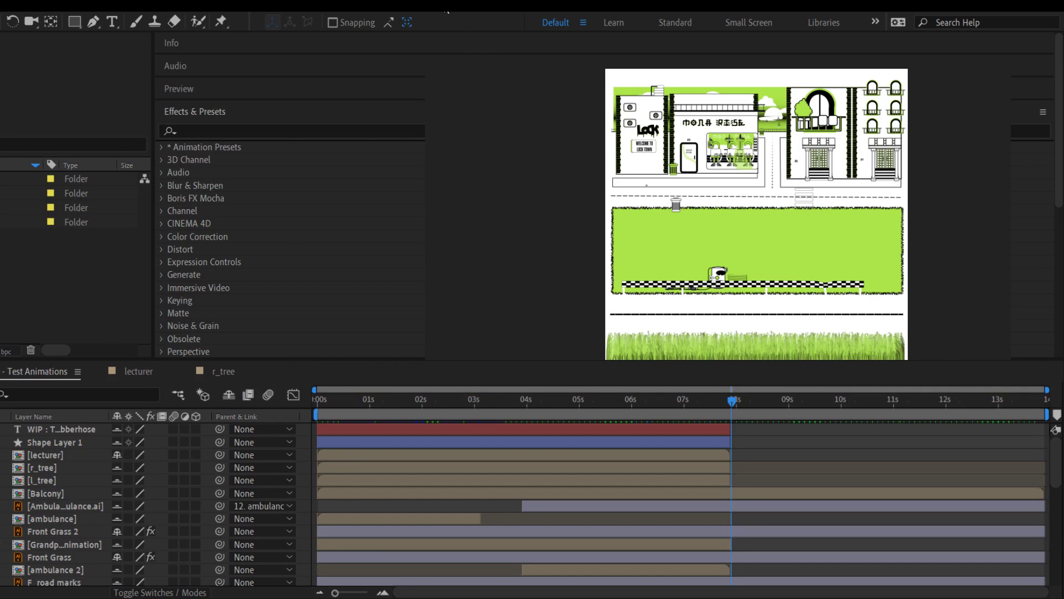
click(726, 467)
shift+click(723, 477)
drag(726, 477, 1044, 478)
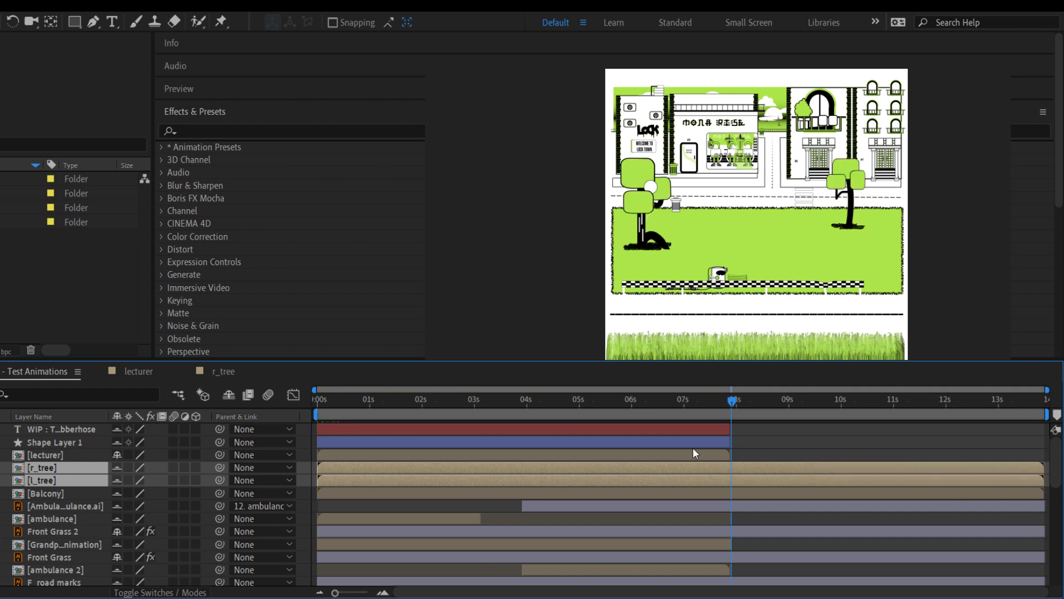
Shift the lecturer layer later in time so it starts at about 6.75 seconds, checking it against the ambulance's passage
click(725, 458)
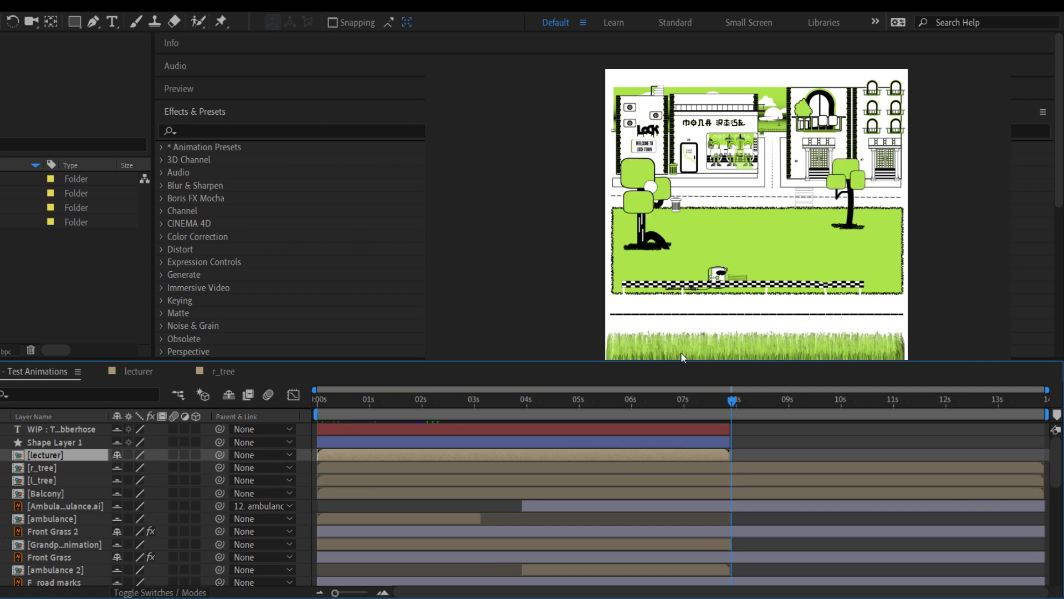
drag(606, 401, 523, 404)
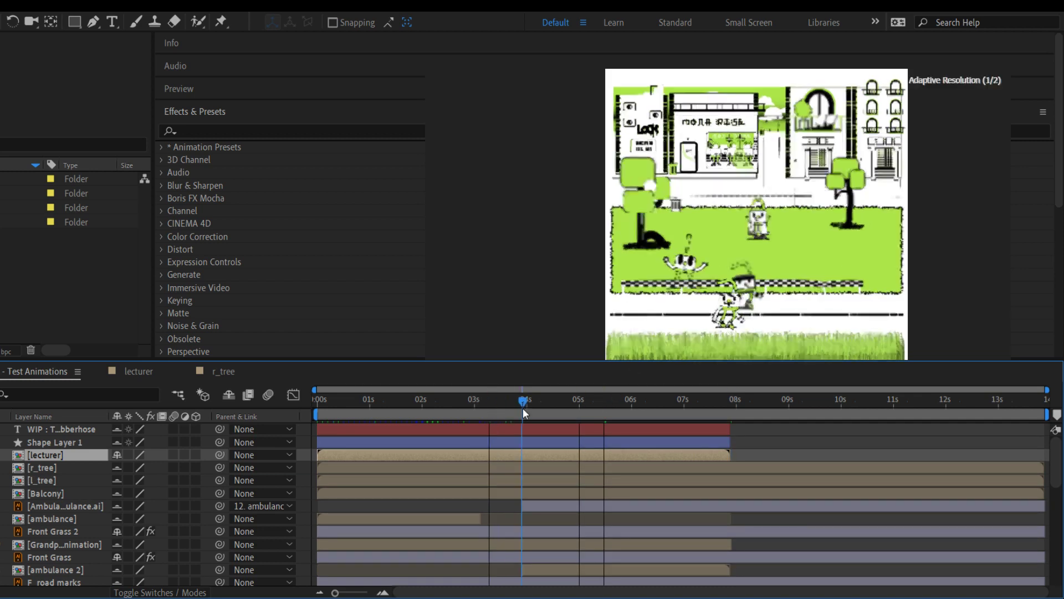
drag(503, 454, 816, 444)
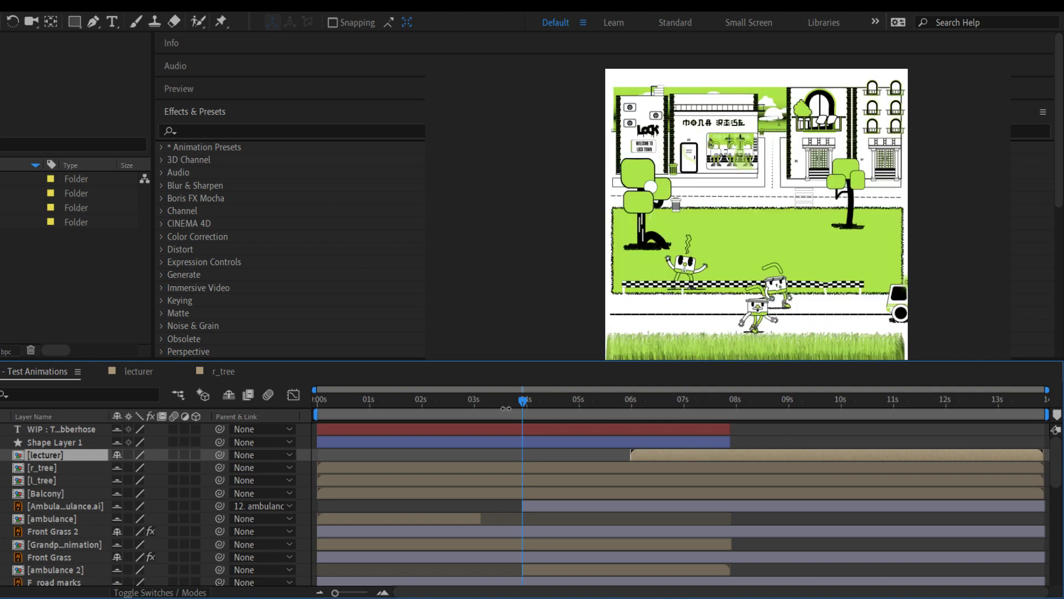
click(382, 402)
drag(368, 405, 532, 400)
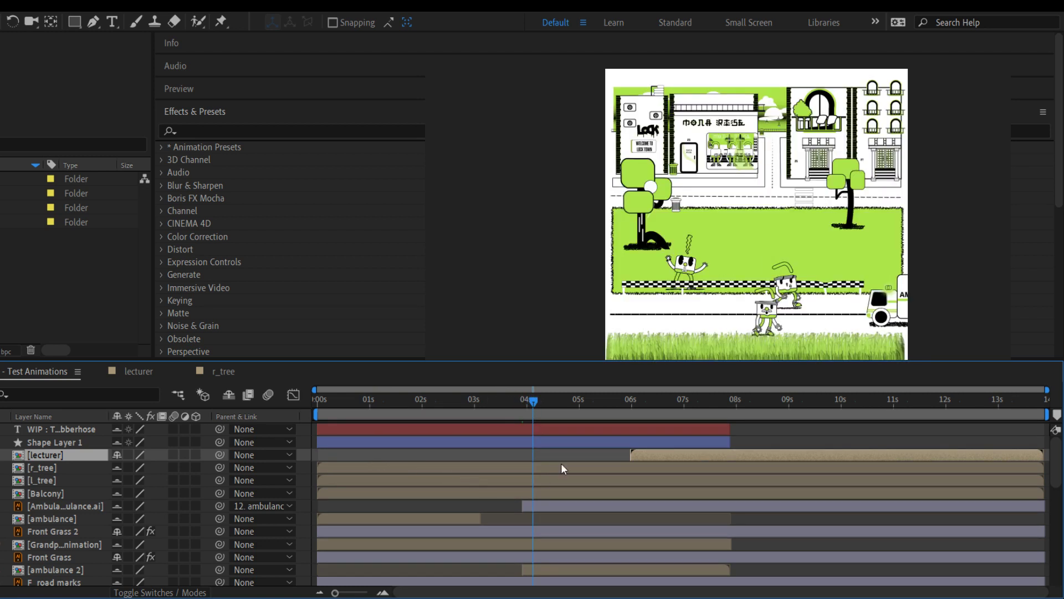
drag(537, 403, 596, 384)
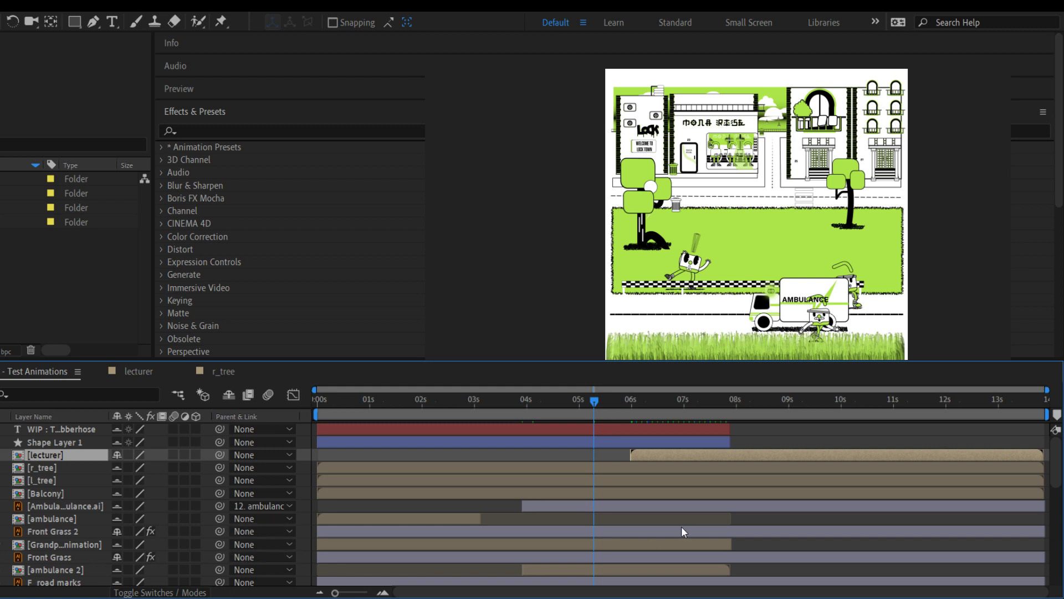
drag(594, 399, 498, 437)
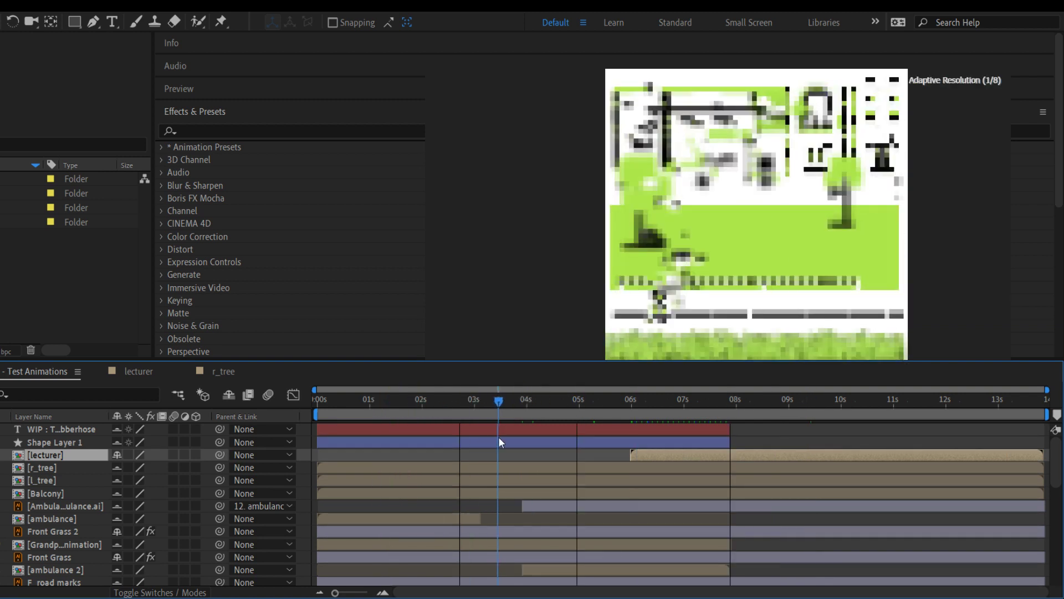
drag(732, 450, 774, 450)
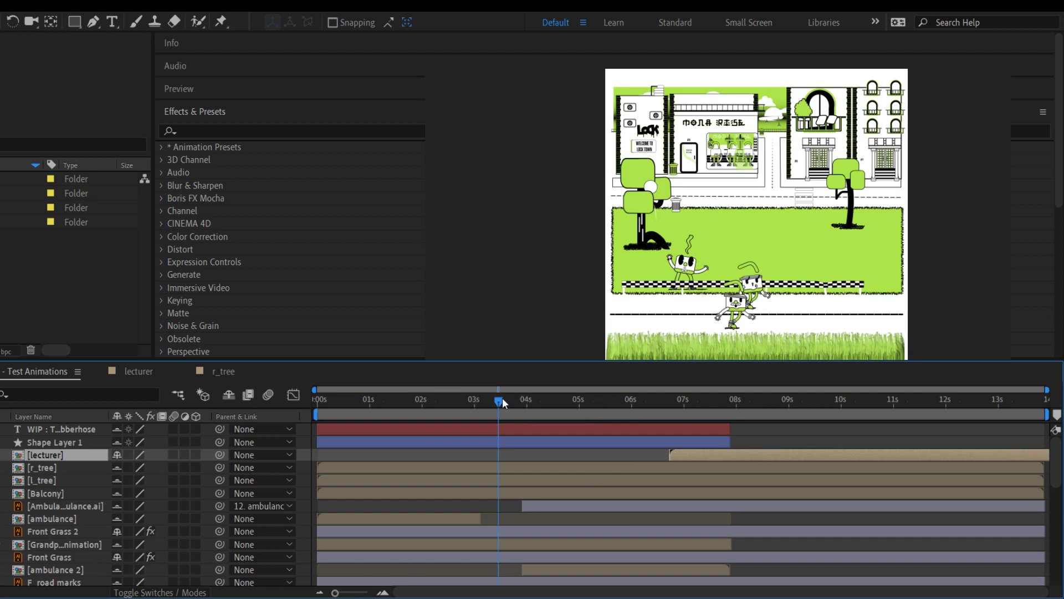
Play the Test Animations composition from the start and check the lecturer's timing
drag(502, 398, 312, 411)
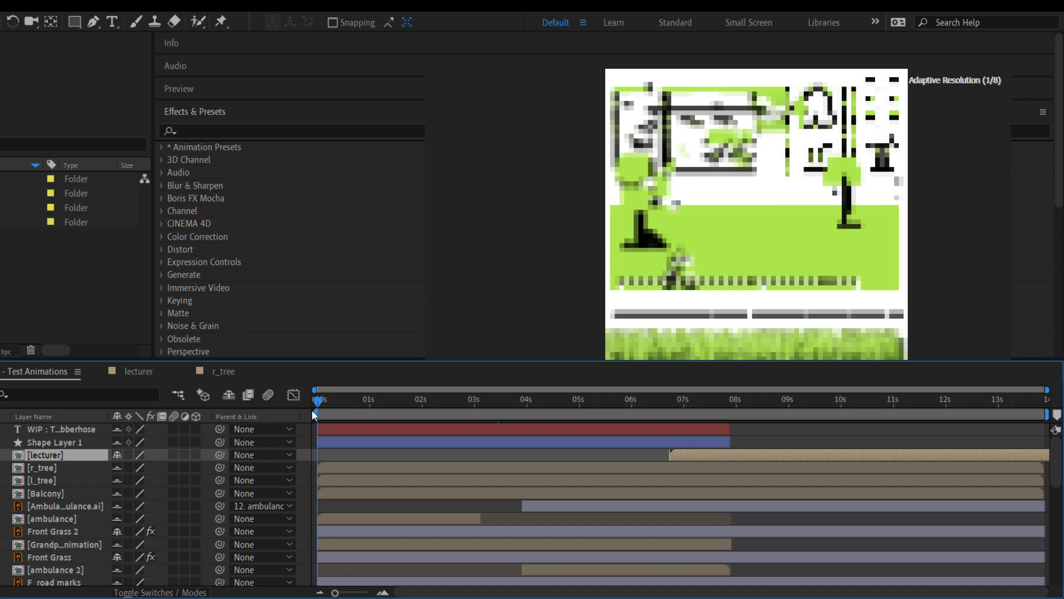
click(331, 480)
key(space)
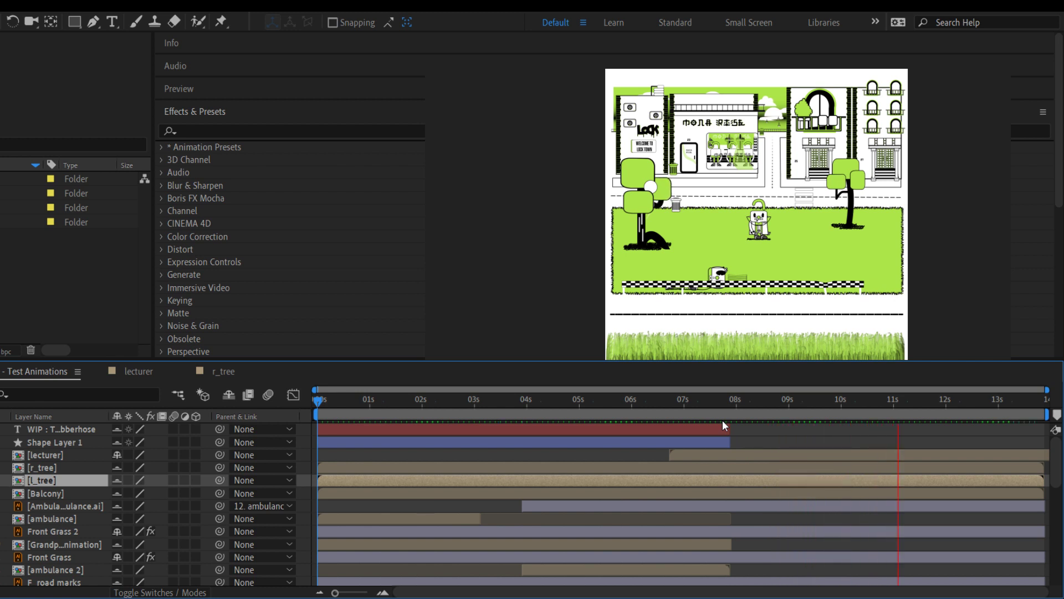
key(space)
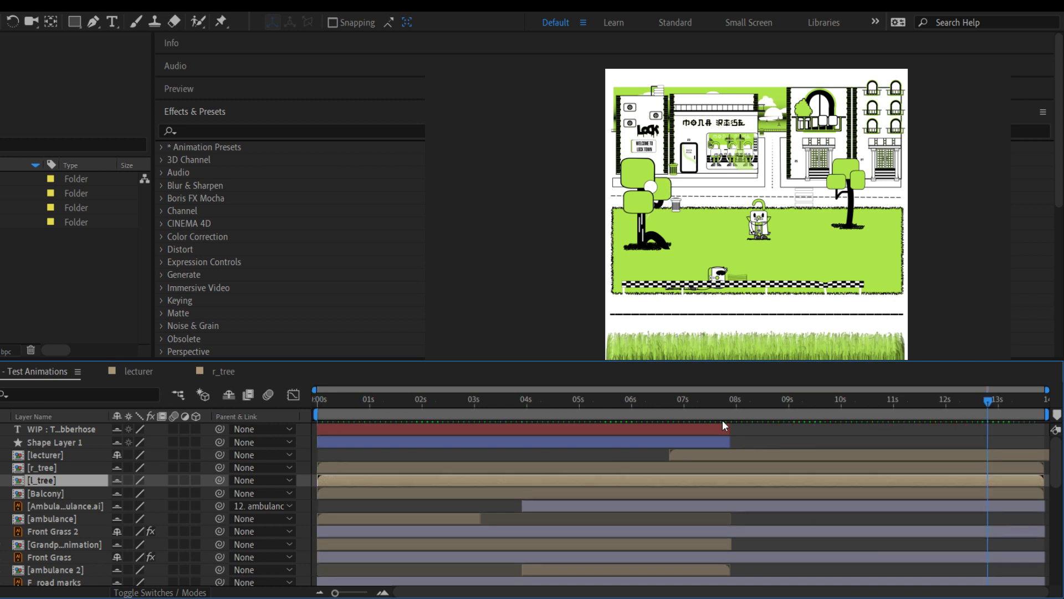
drag(919, 399, 781, 402)
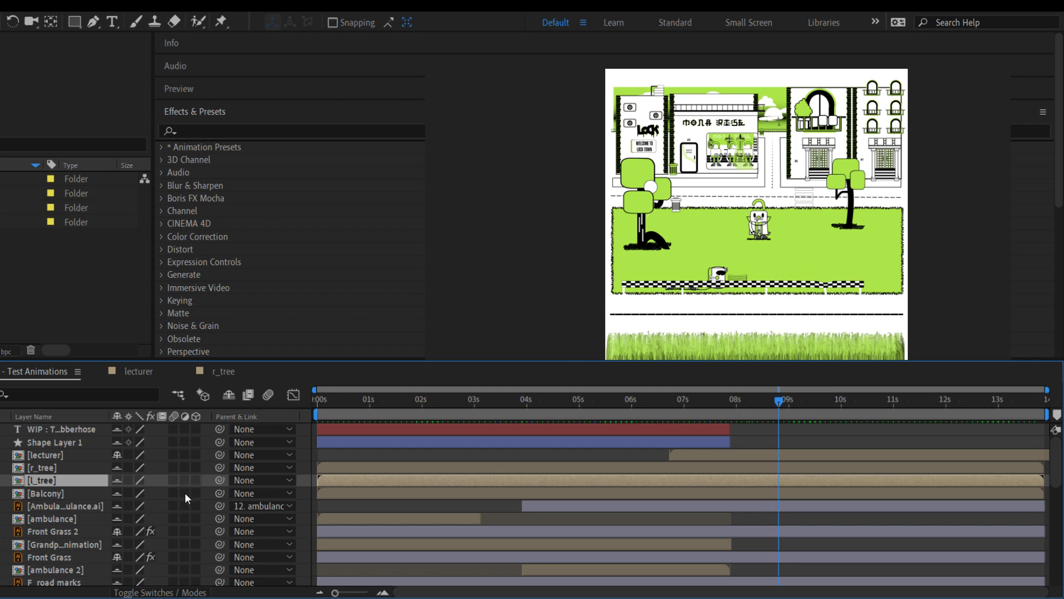
Examine the timing of the Ambulance artwork and ambulance layers against the running characters between about 3.5 and 6.3 seconds
click(84, 507)
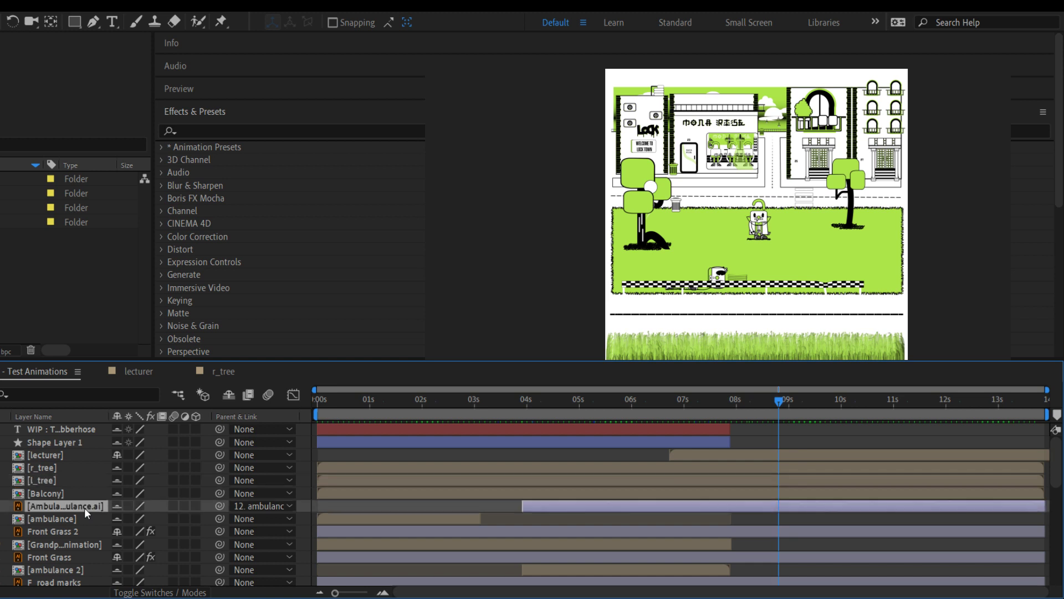
click(74, 518)
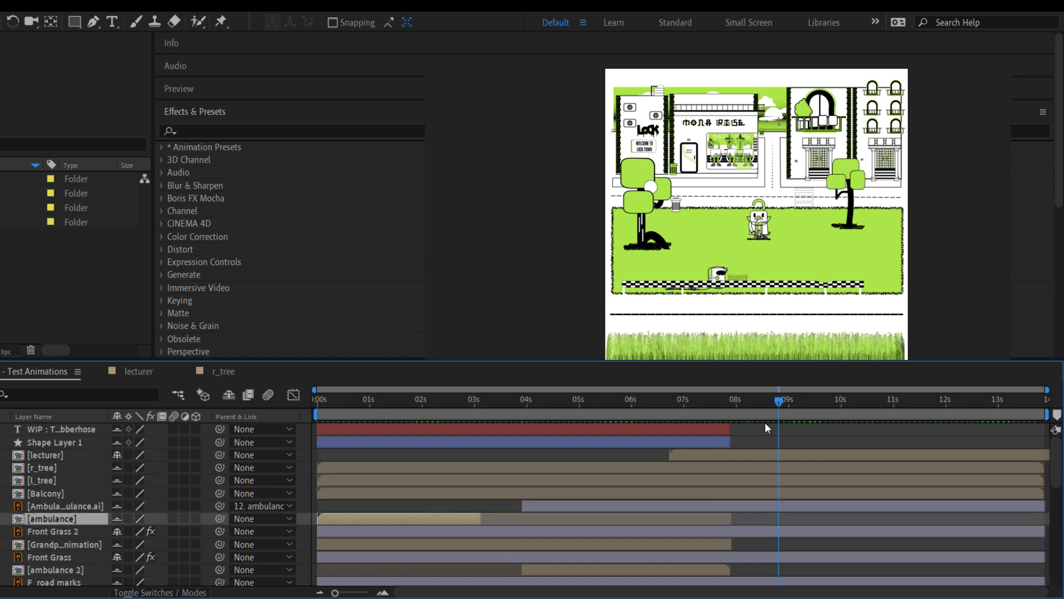
drag(787, 401, 647, 424)
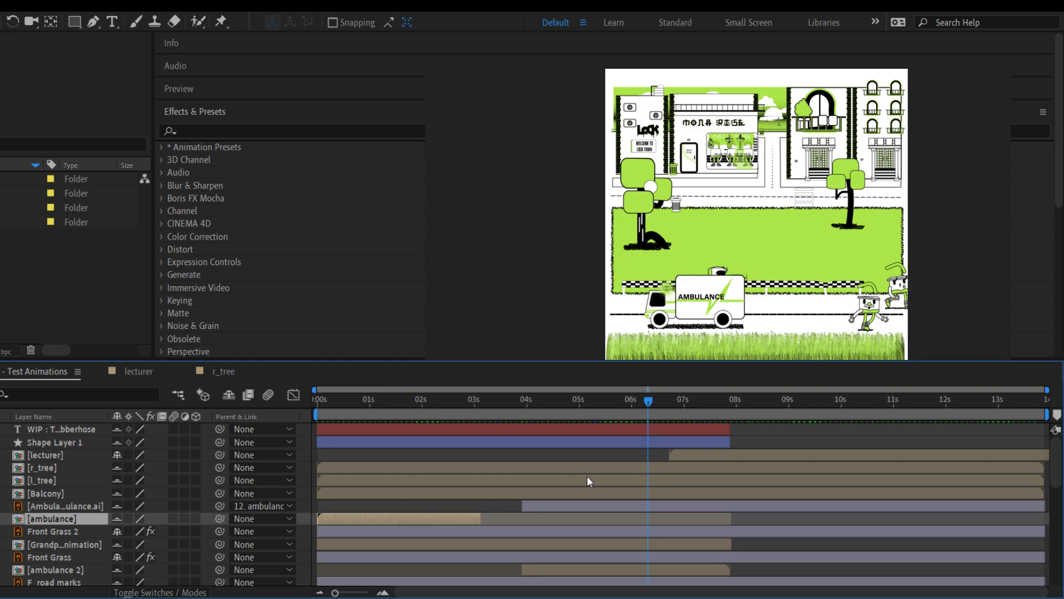
drag(641, 400, 610, 404)
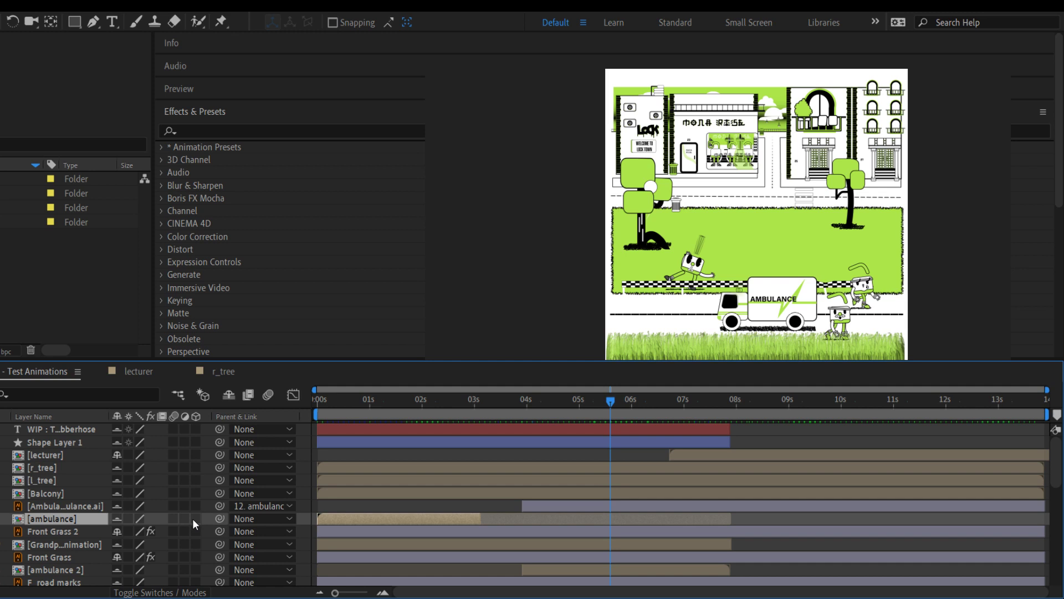
key(ctrl+shift+a)
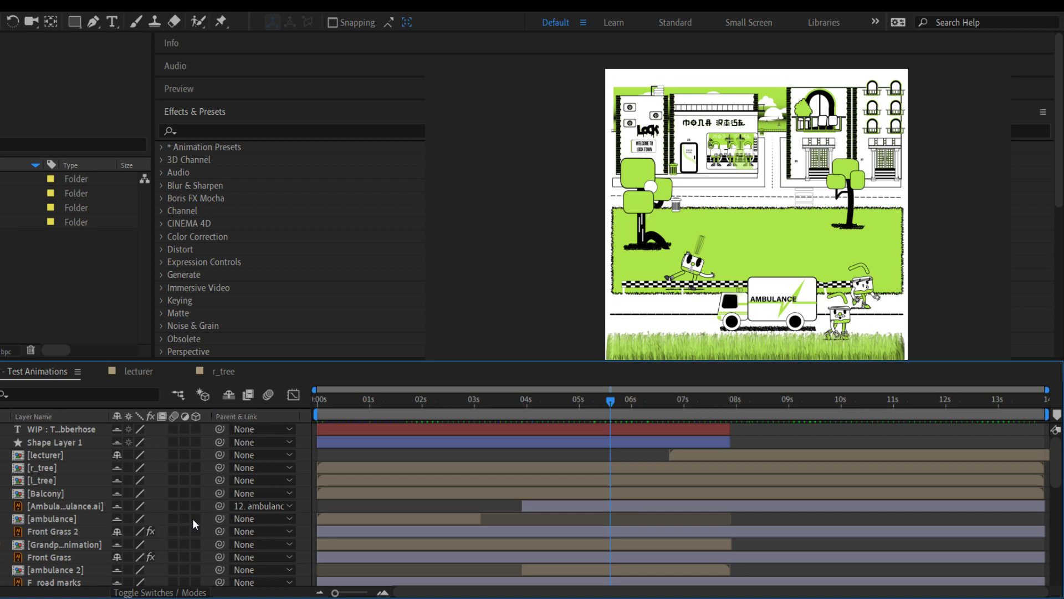
click(680, 530)
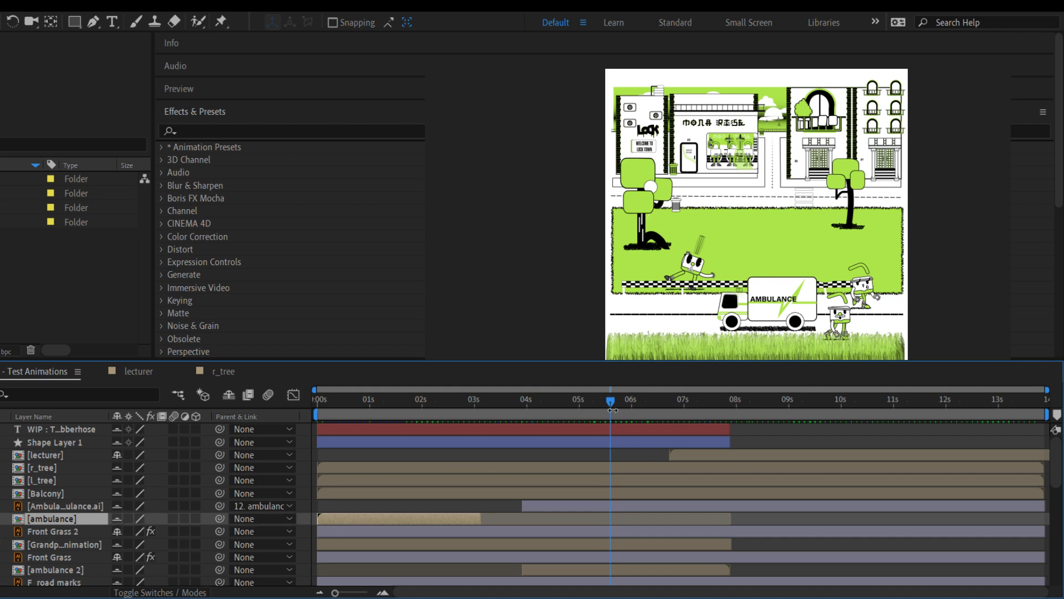
drag(610, 399, 482, 419)
drag(497, 424, 497, 424)
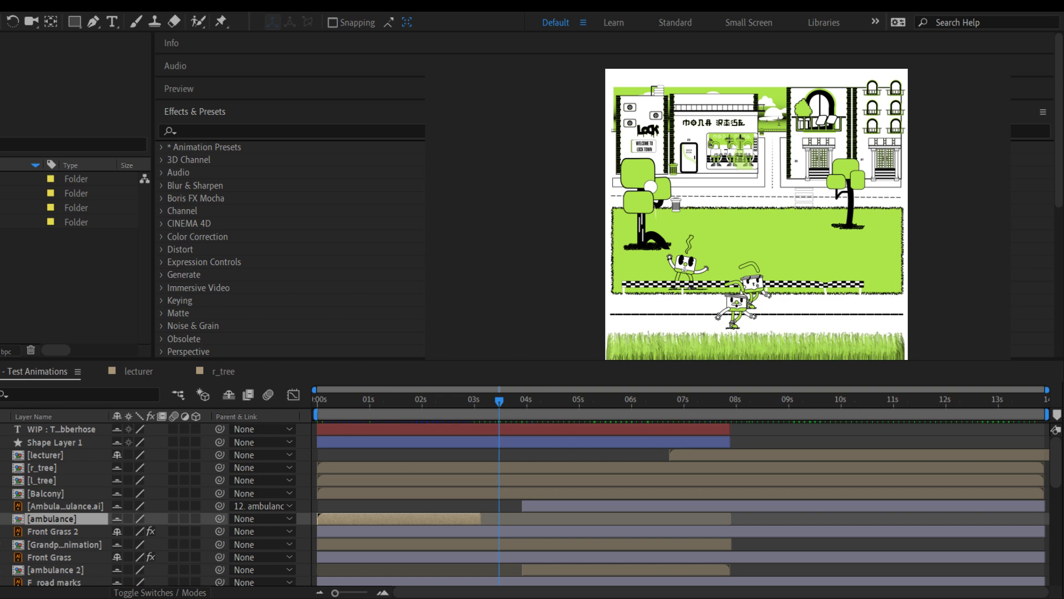
click(127, 512)
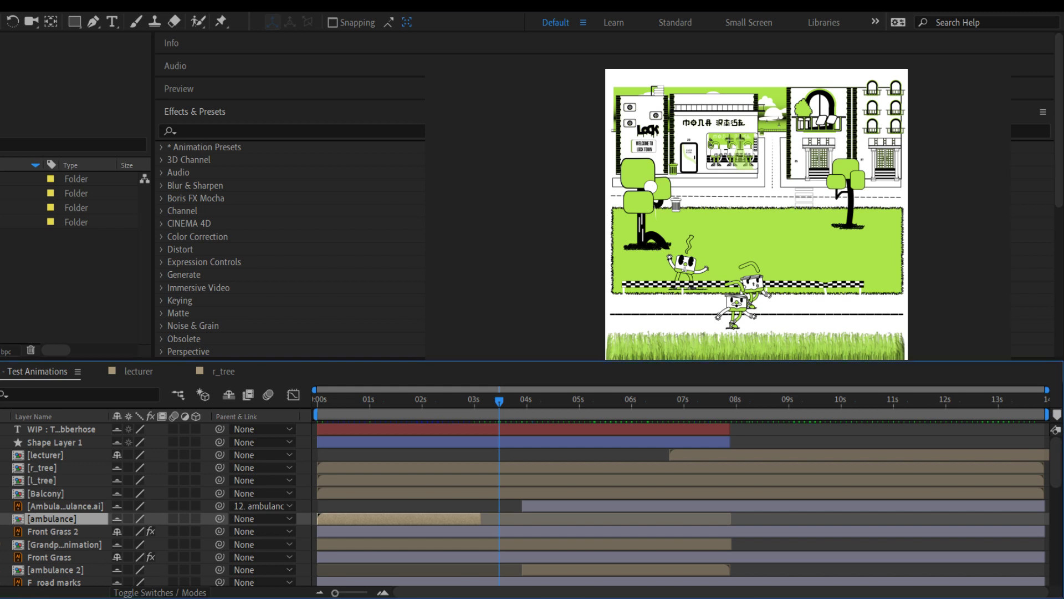
ctrl+click(41, 513)
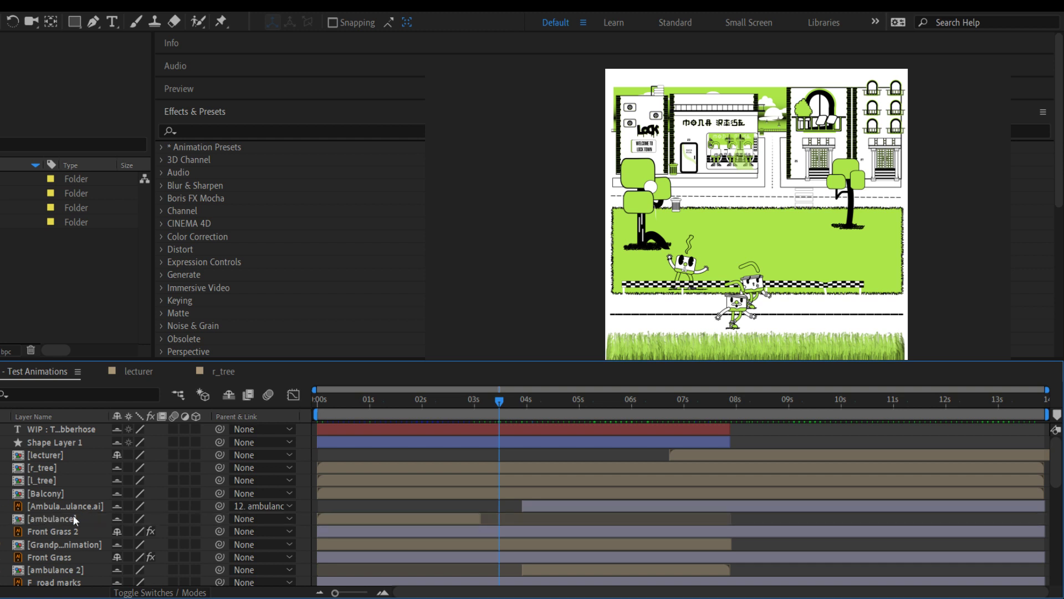
click(505, 503)
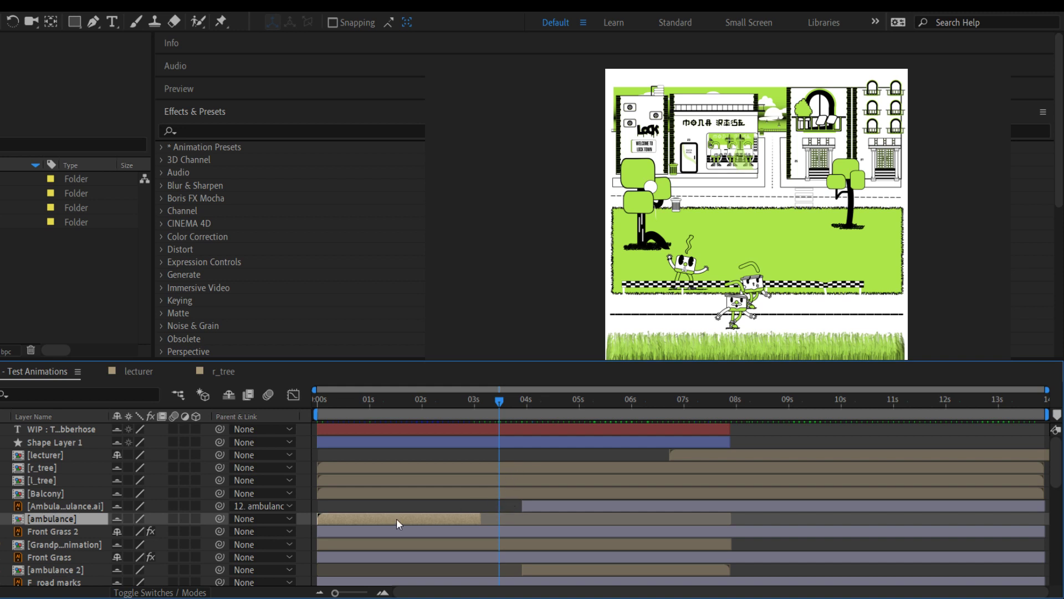
Duplicate the ambulance layer and shift the copy so it starts at about 3.1 seconds, where the original ends
key(o)
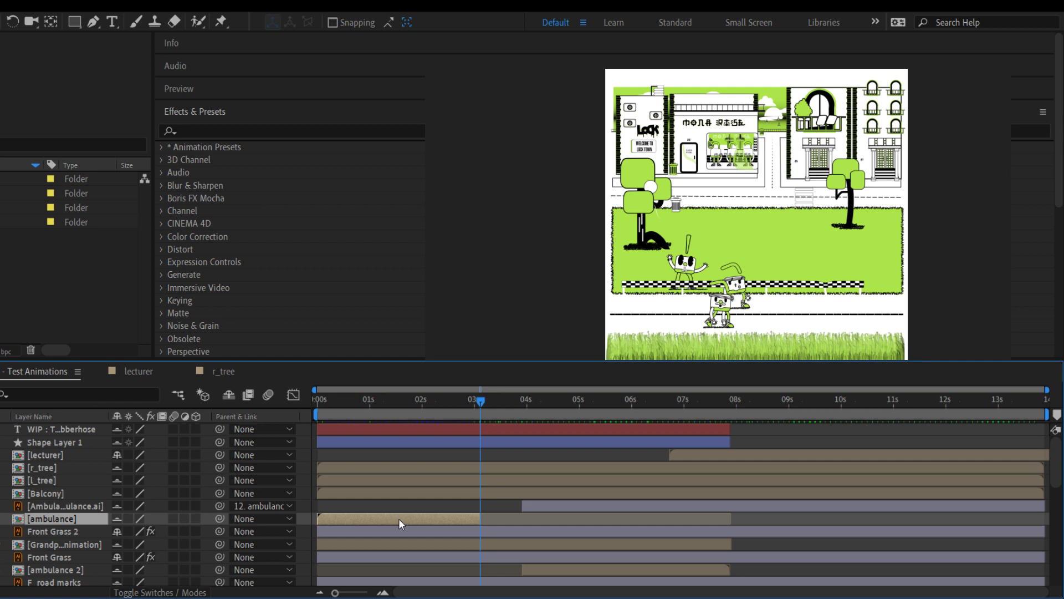
key(ctrl+d)
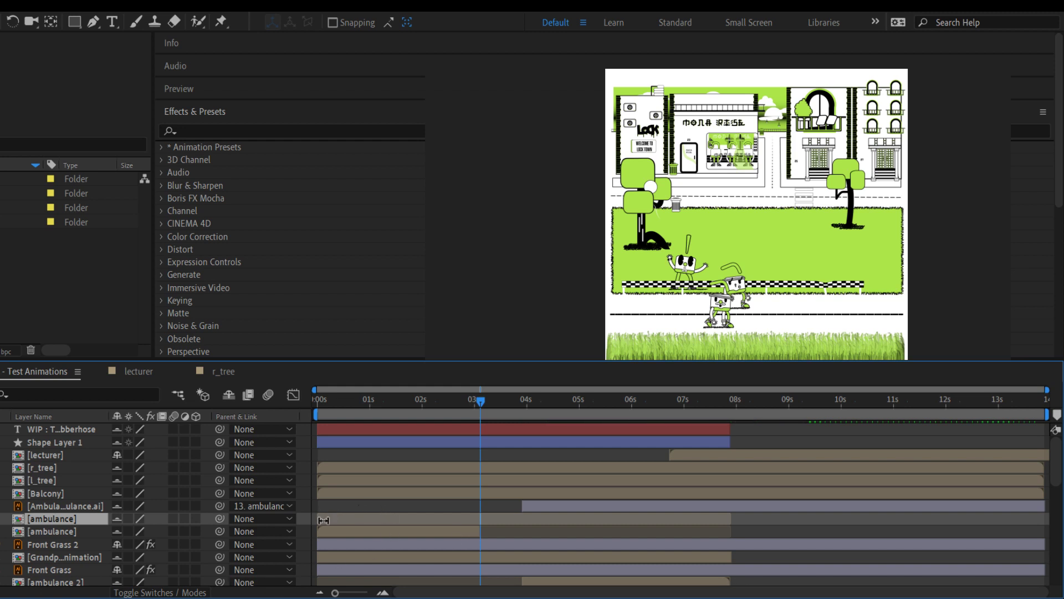
drag(324, 520, 483, 516)
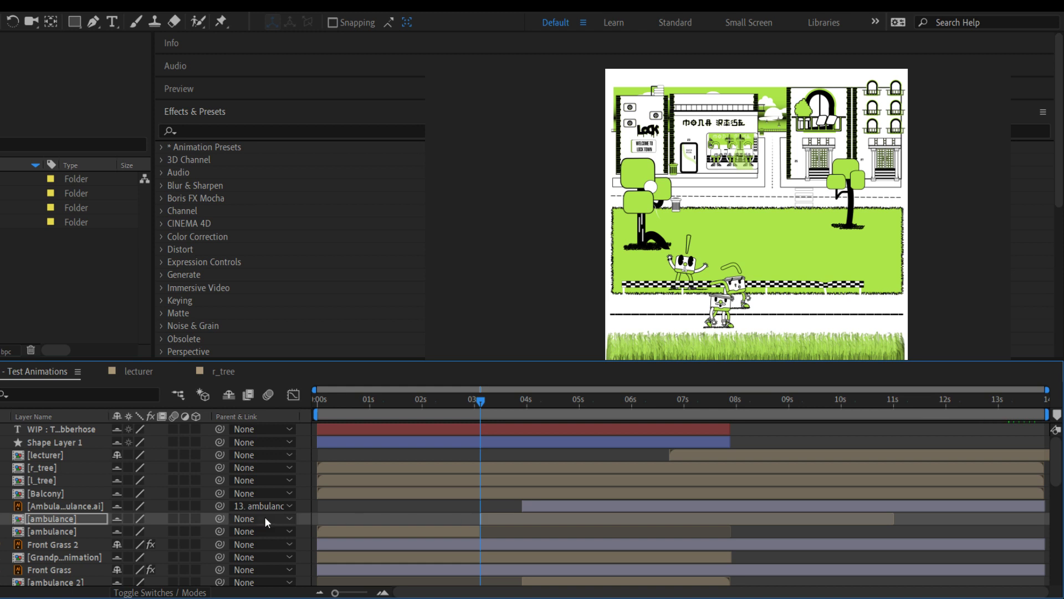
Try Position X 2906 on the duplicate ambulance at about 3.1 seconds, and reset the copy's transform properties
key(p)
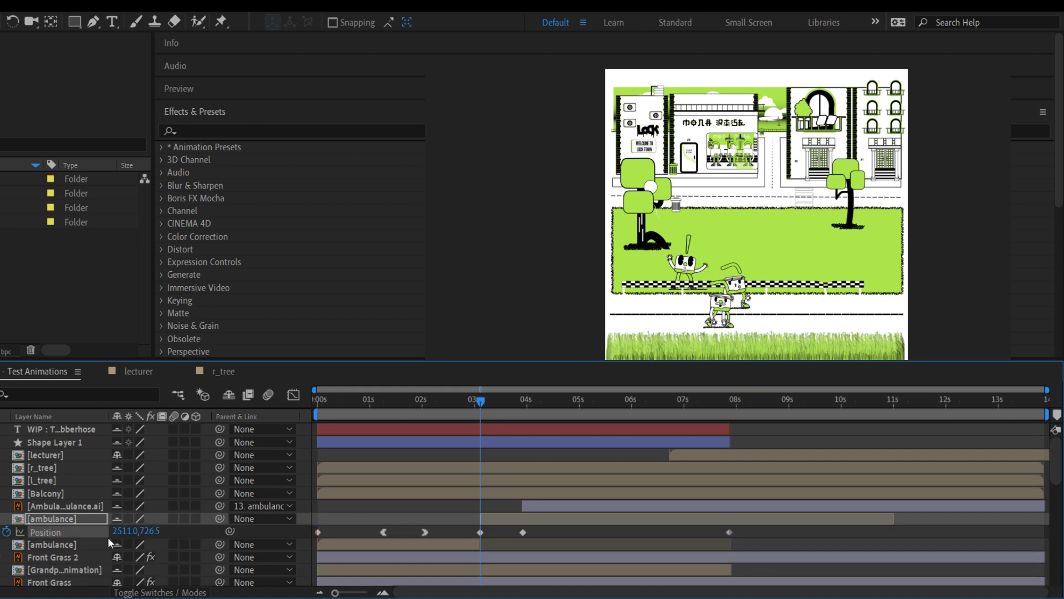
drag(141, 529, 191, 536)
click(76, 517)
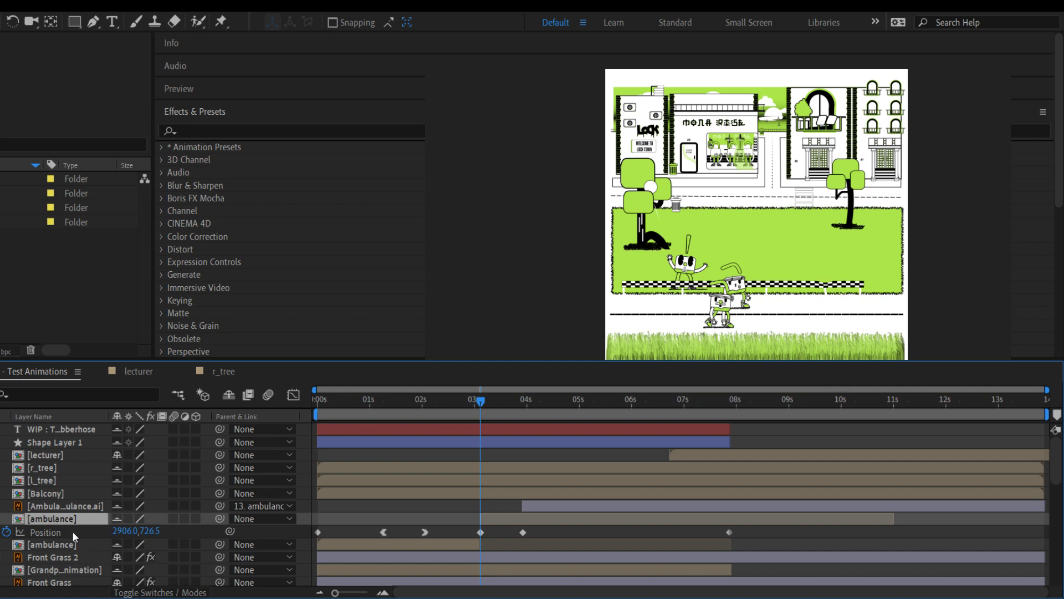
key(r)
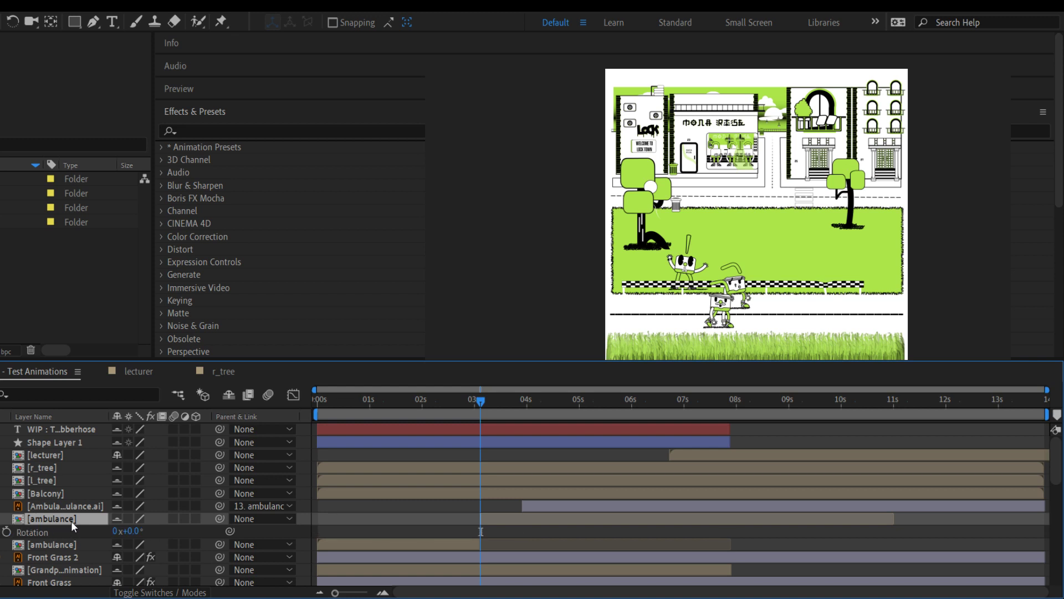
key(t)
key(ctrl+grave)
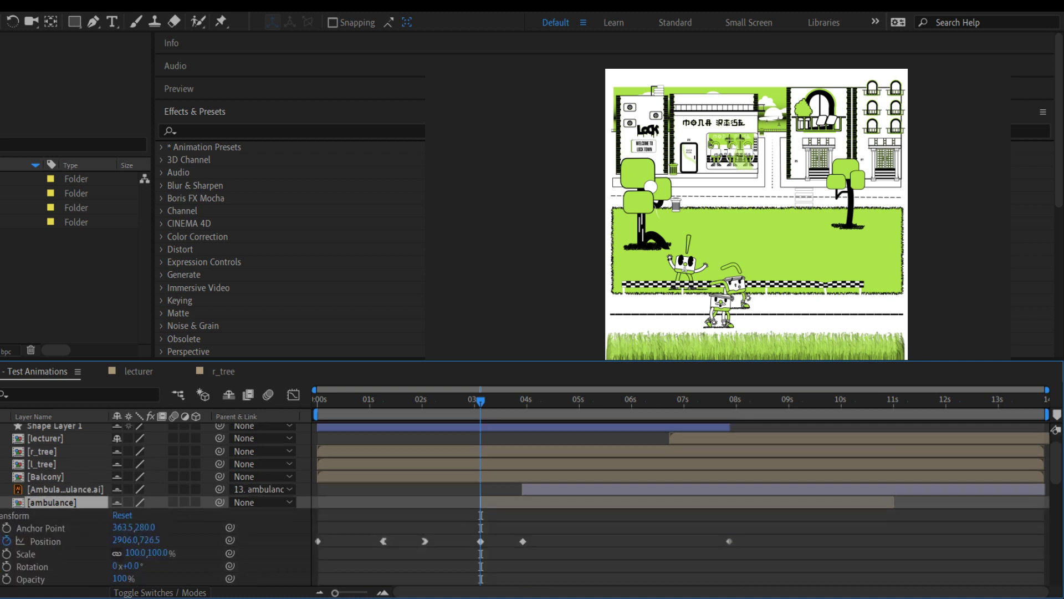
click(117, 518)
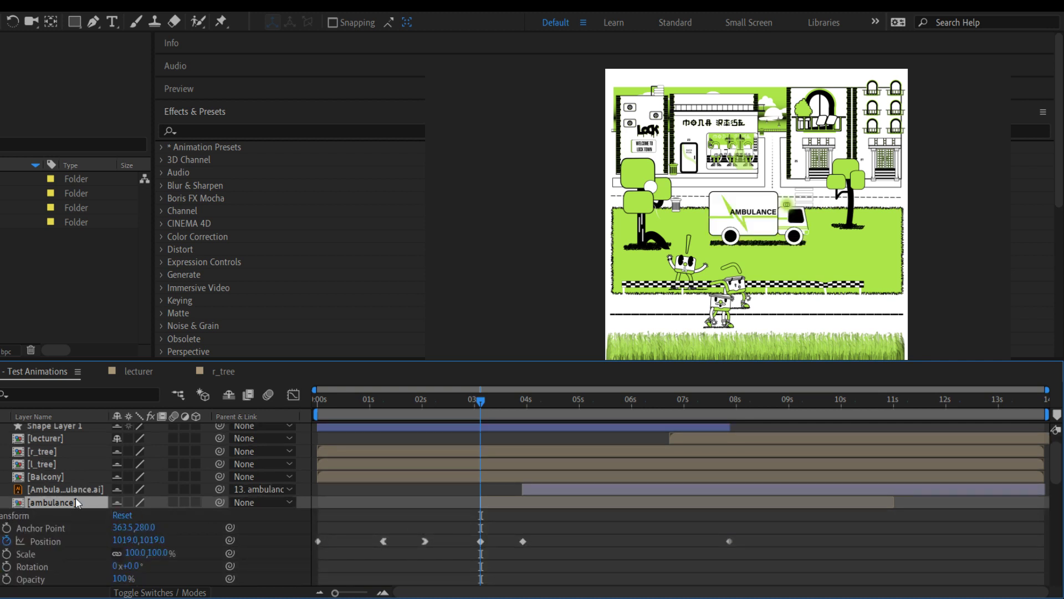
Examine the original ambulance layer's transform properties and play the composition from near its start to check the ambulance timing
key(ctrl+grave)
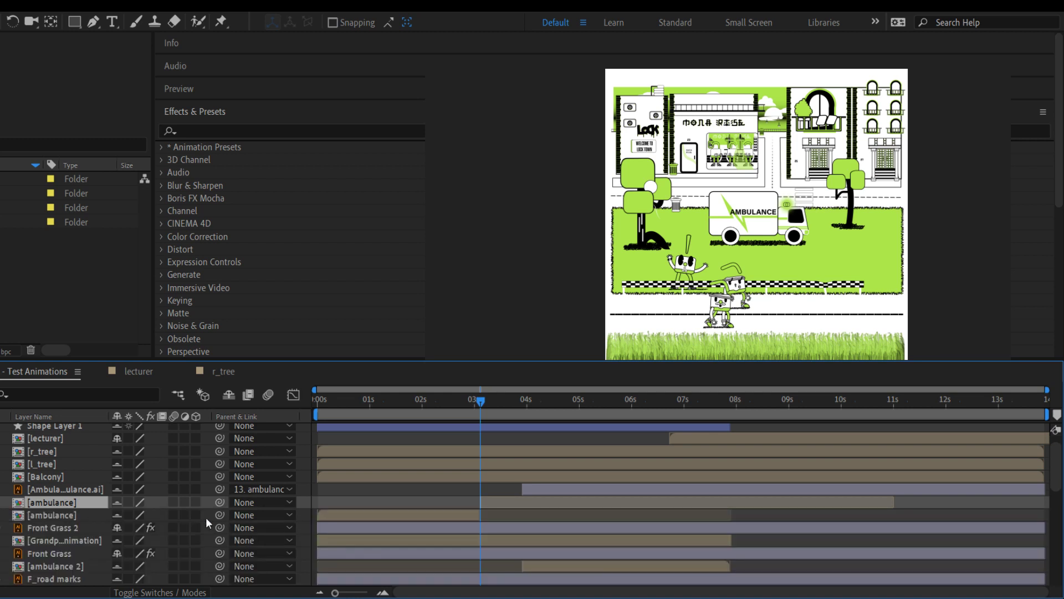
click(1, 515)
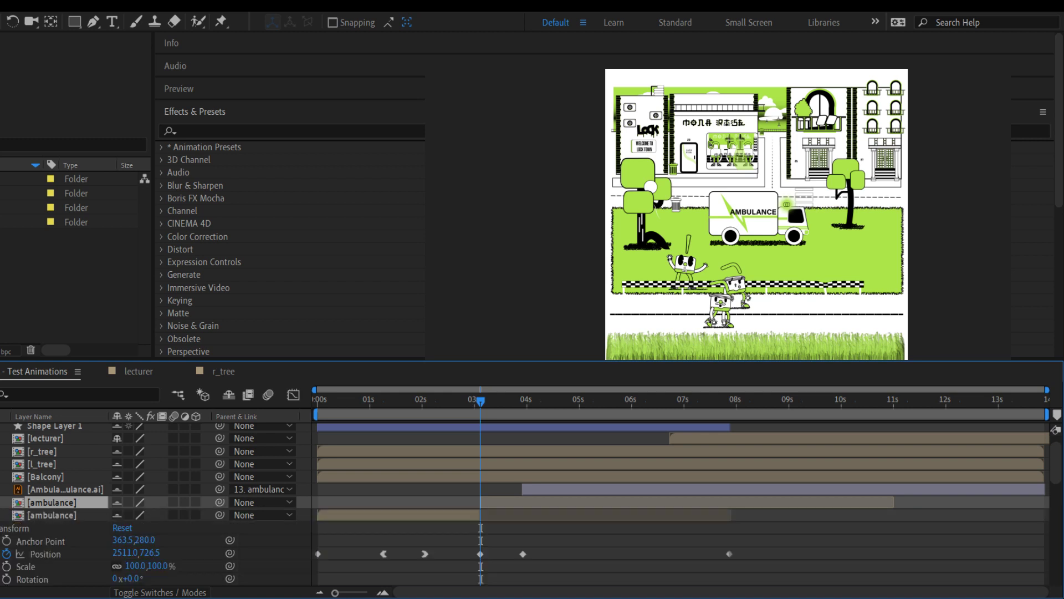
scroll(1, 515, down, 1)
click(1, 515)
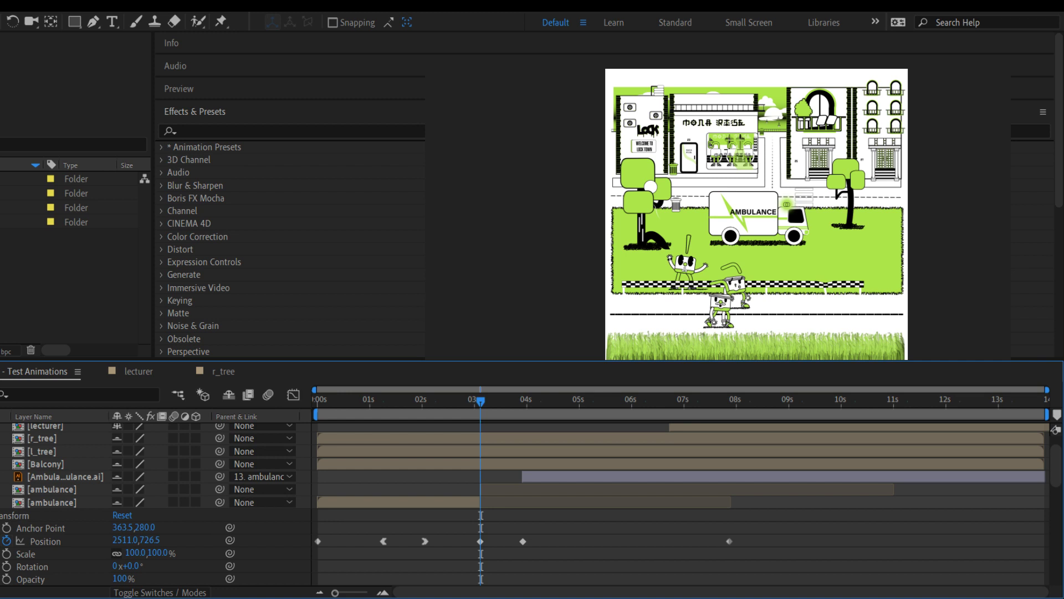
key(ctrl+grave)
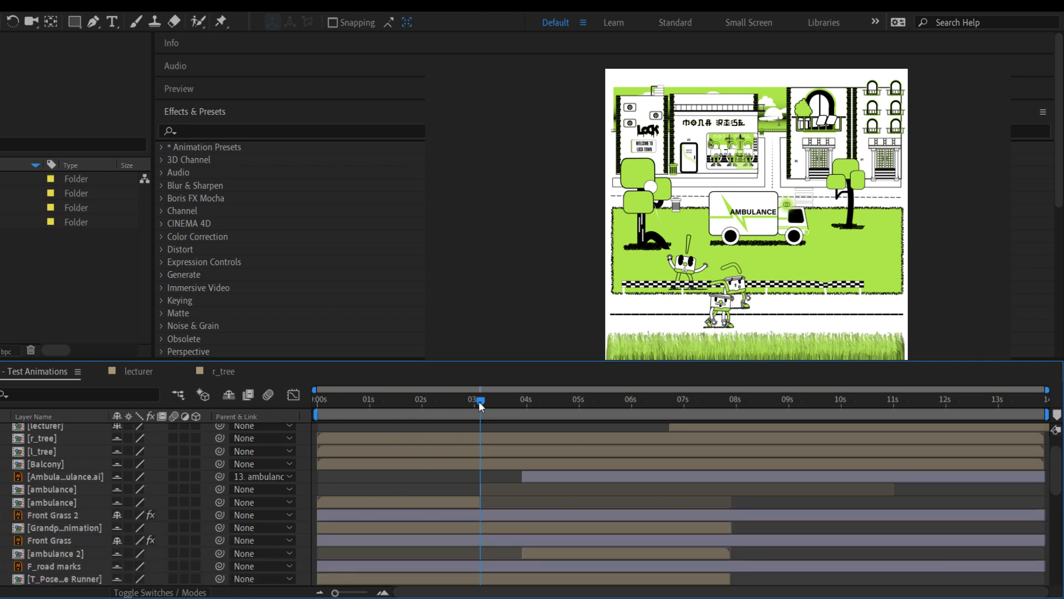
drag(480, 402, 329, 401)
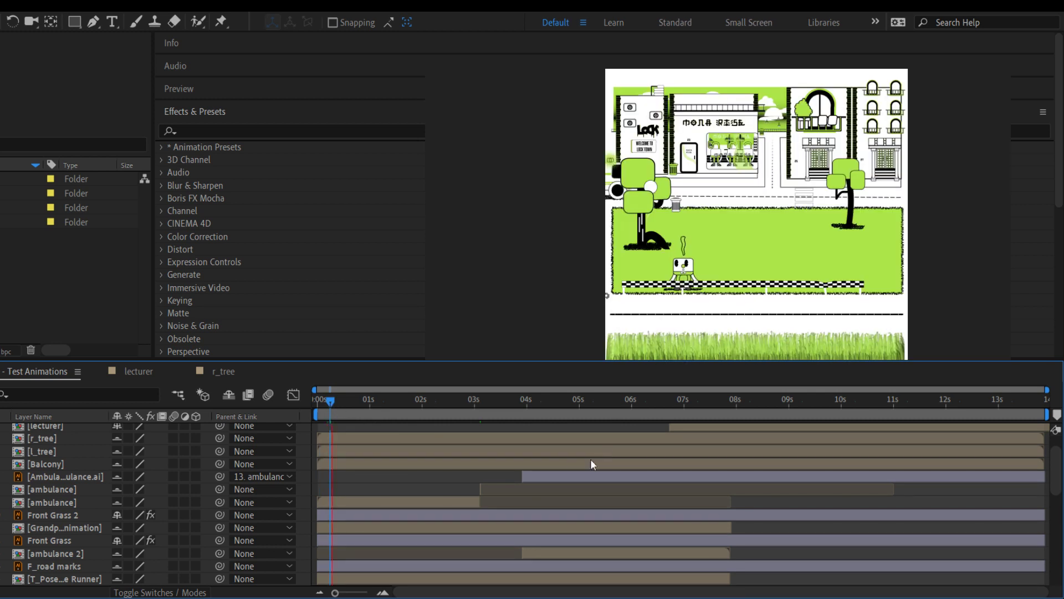
key(space)
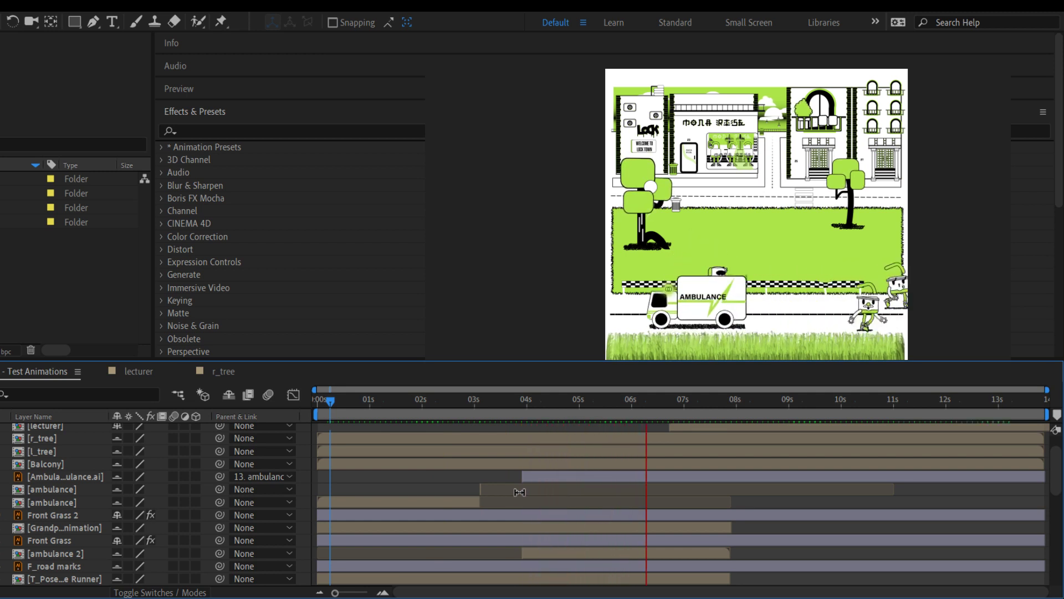
key(space)
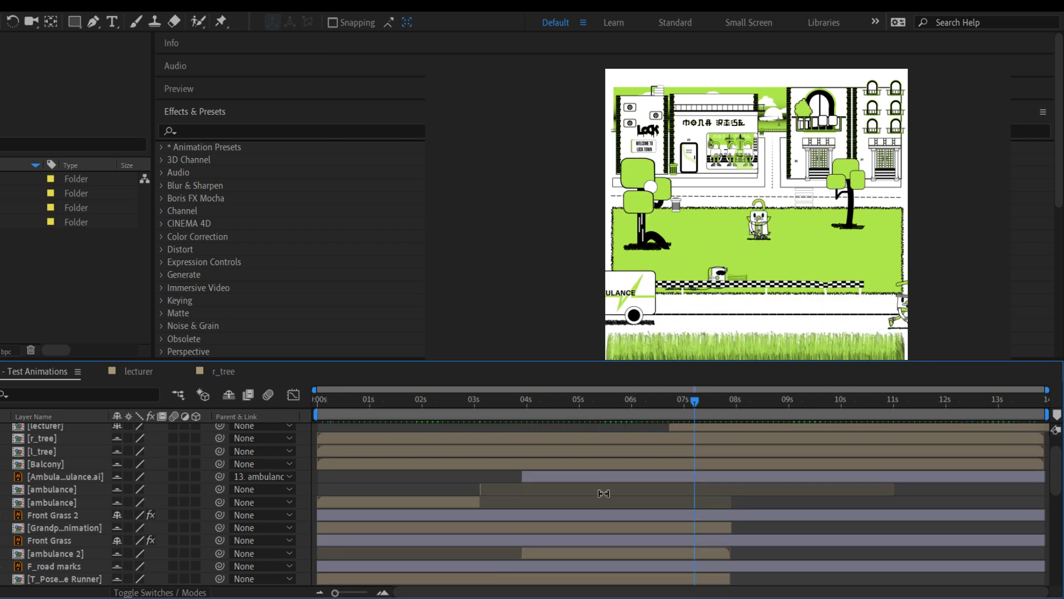
At the duplicate ambulance's 3.1-second keyframe, move the ambulance off the frame's left side to a Position of about -442, 1219
click(520, 490)
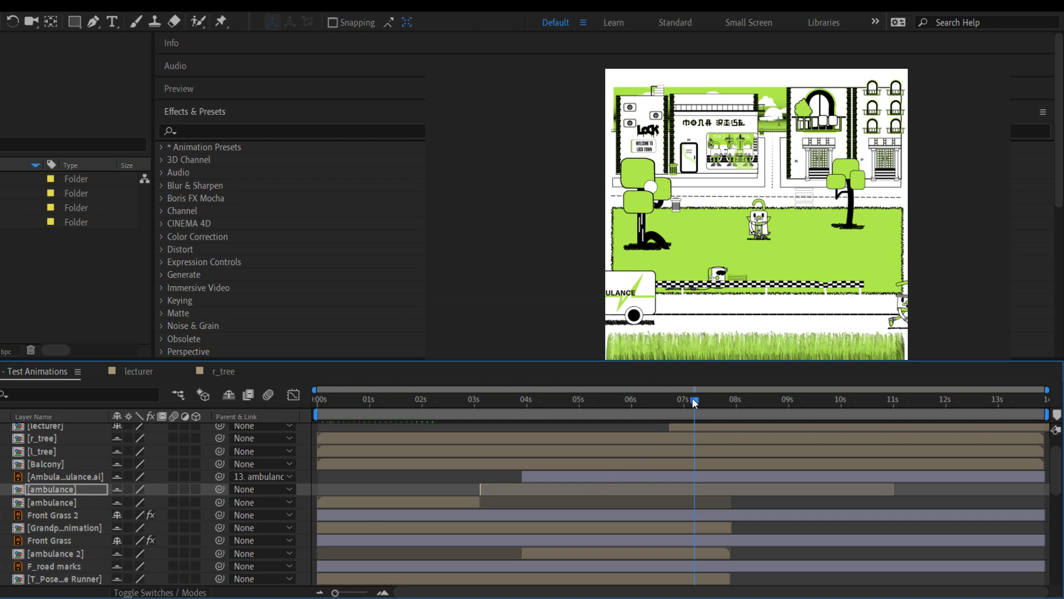
drag(696, 399, 573, 416)
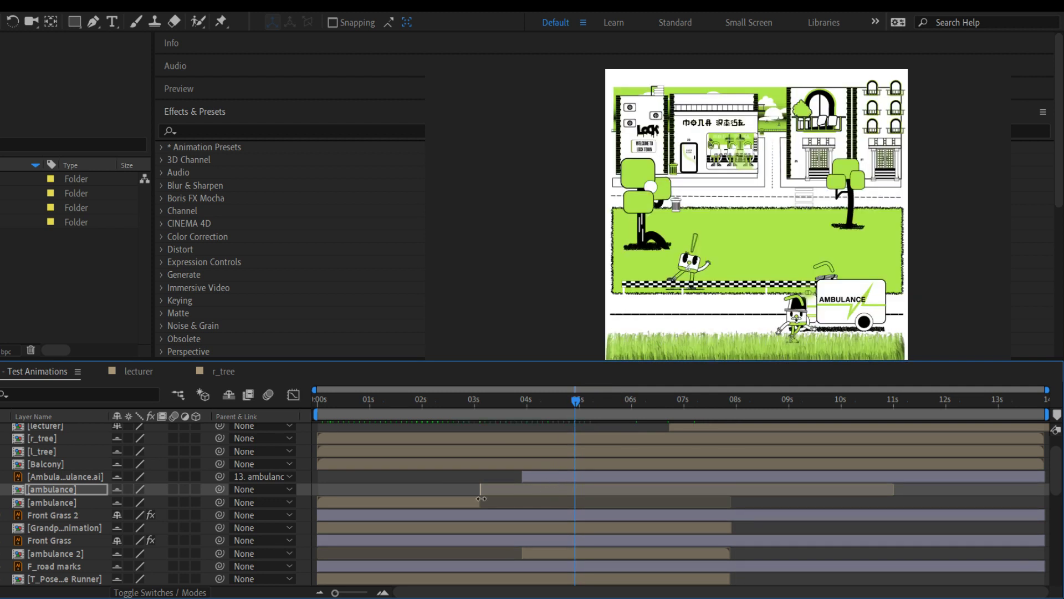
key(p)
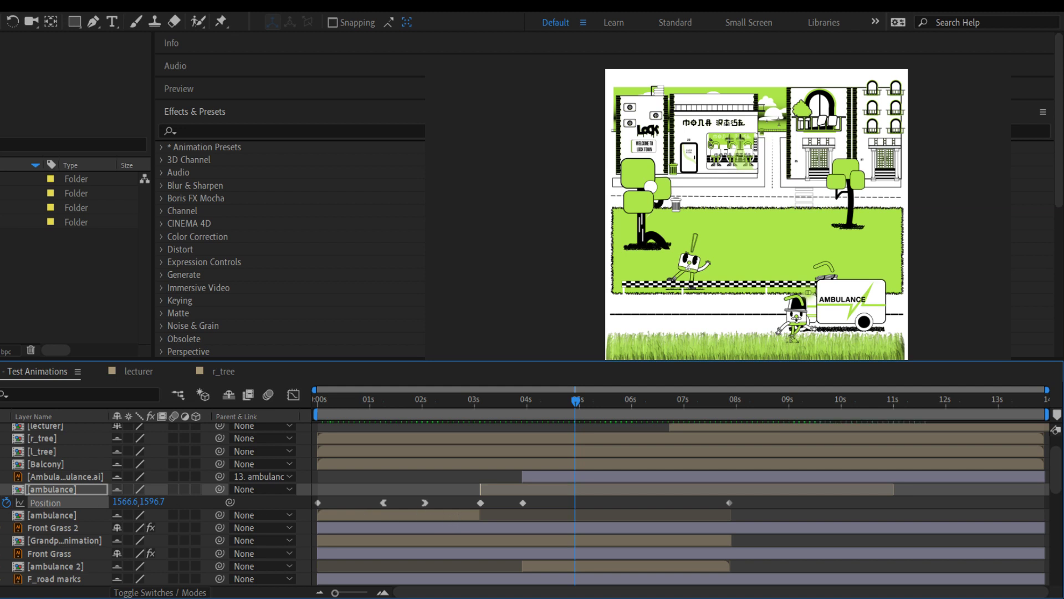
key(j)
key(j)
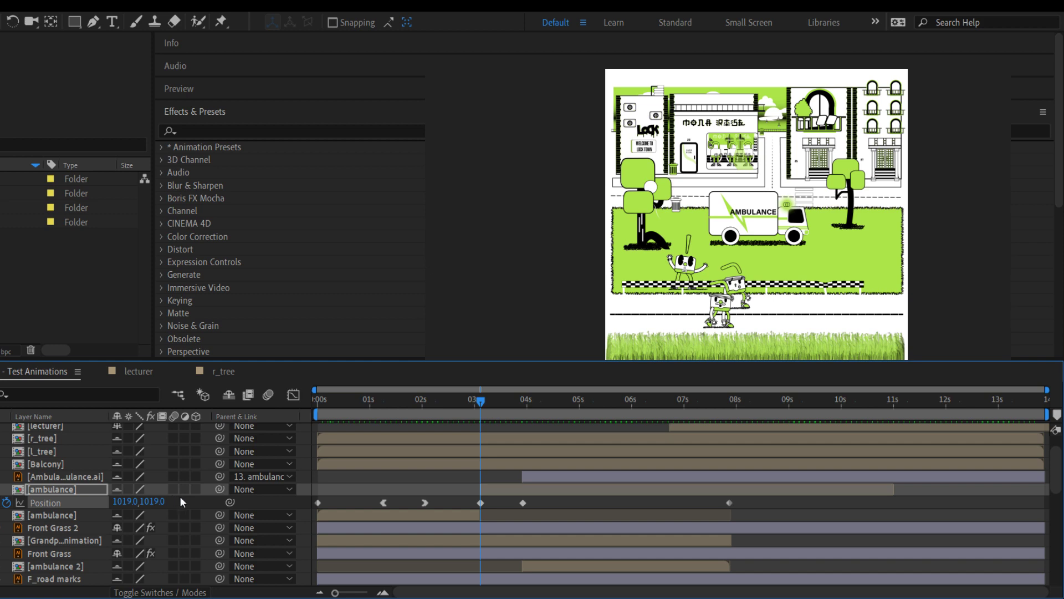
drag(119, 502, 33, 502)
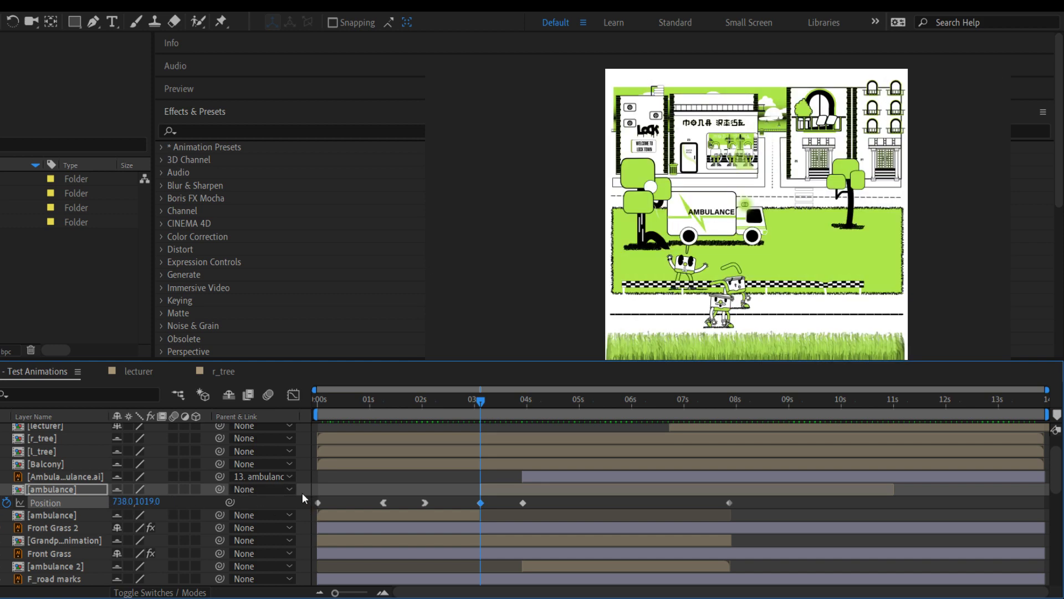
click(719, 224)
drag(719, 224, 552, 245)
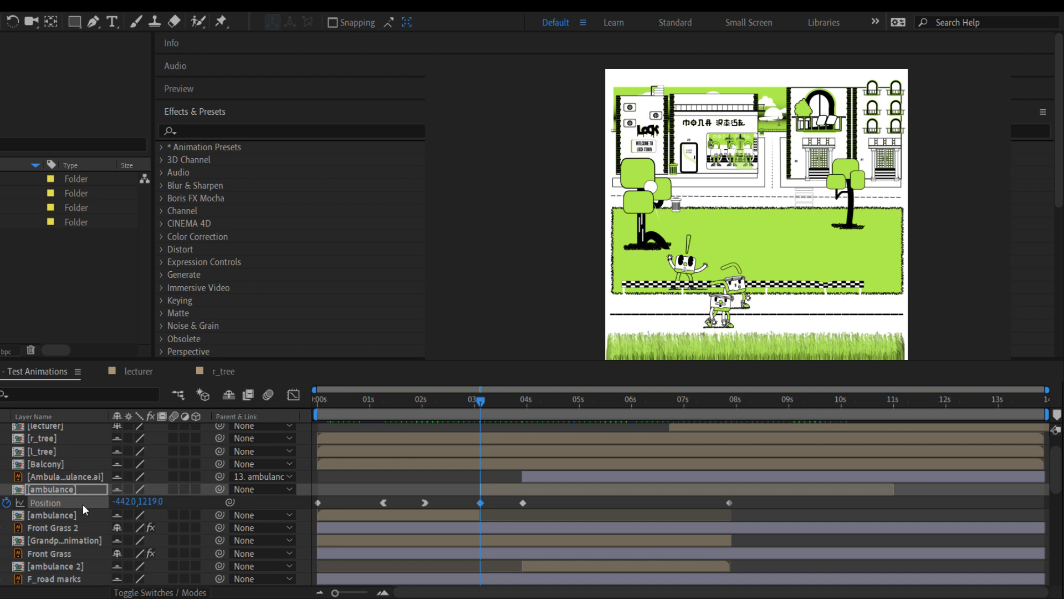
Paste the duplicate ambulance's -10, 1199 Position keyframe onto its keyframe at about 3.9 seconds, undoing the first attempt
key(k)
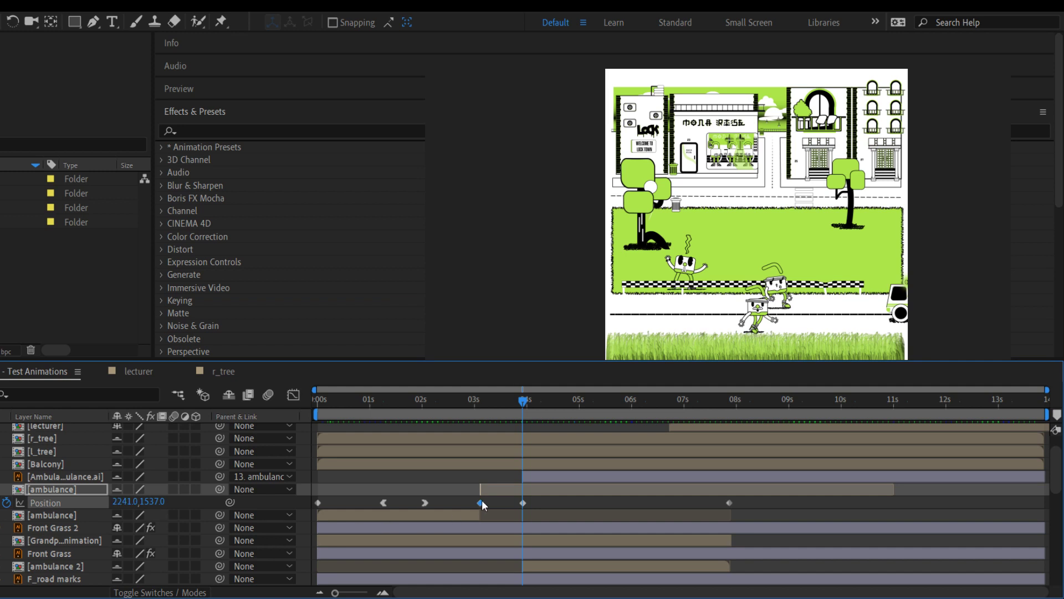
key(ctrl+v)
drag(128, 503, 903, 523)
key(ctrl+z)
key(ctrl+z)
key(j)
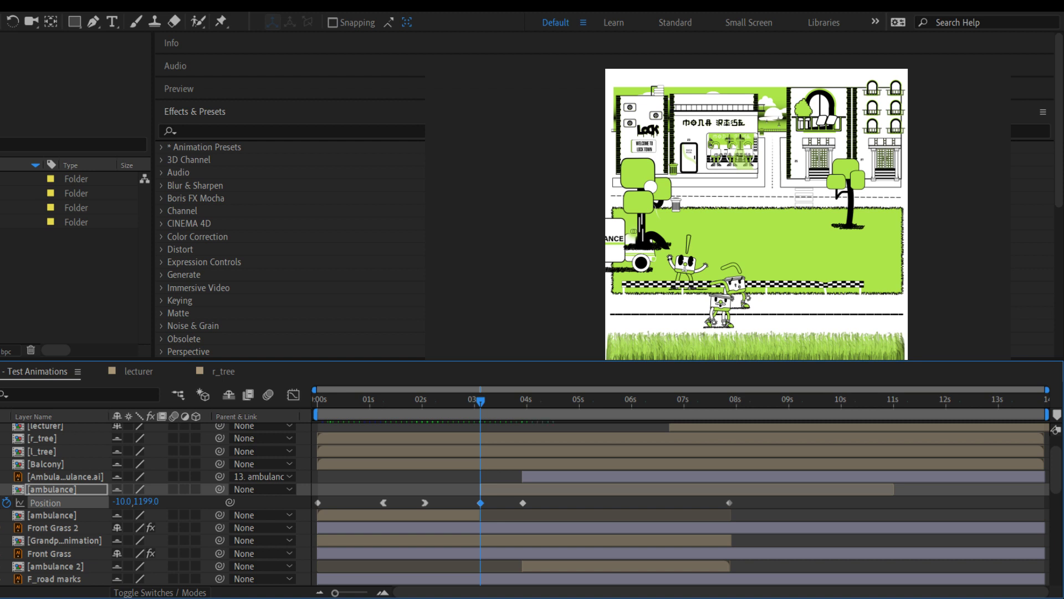
key(k)
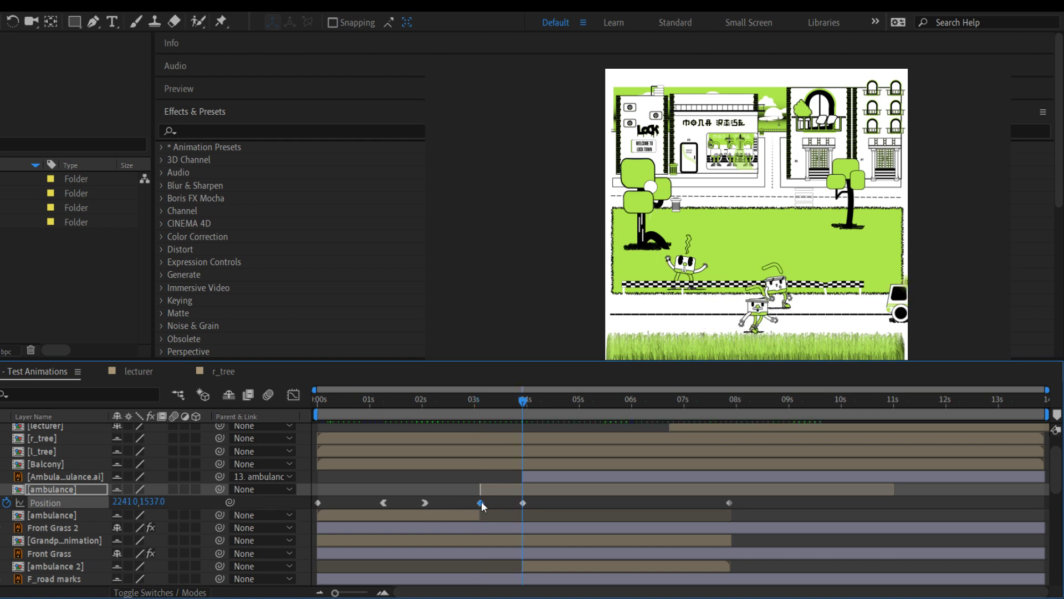
key(ctrl+v)
Shorten the duplicate ambulance layer to about 1.4 seconds and shift it in time to start at about 7.75 seconds
drag(481, 489, 668, 488)
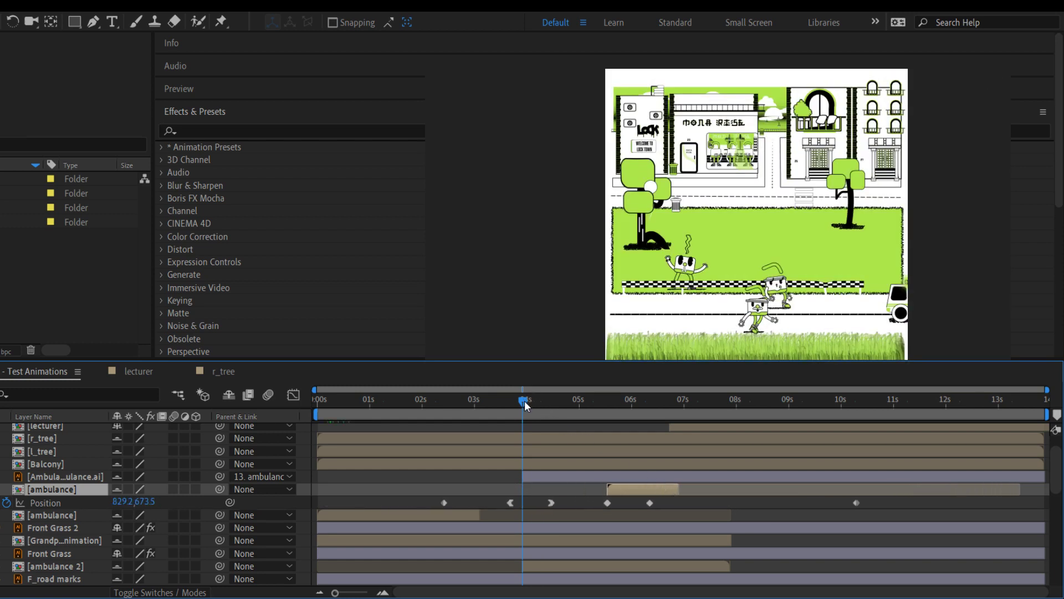
drag(524, 400, 645, 418)
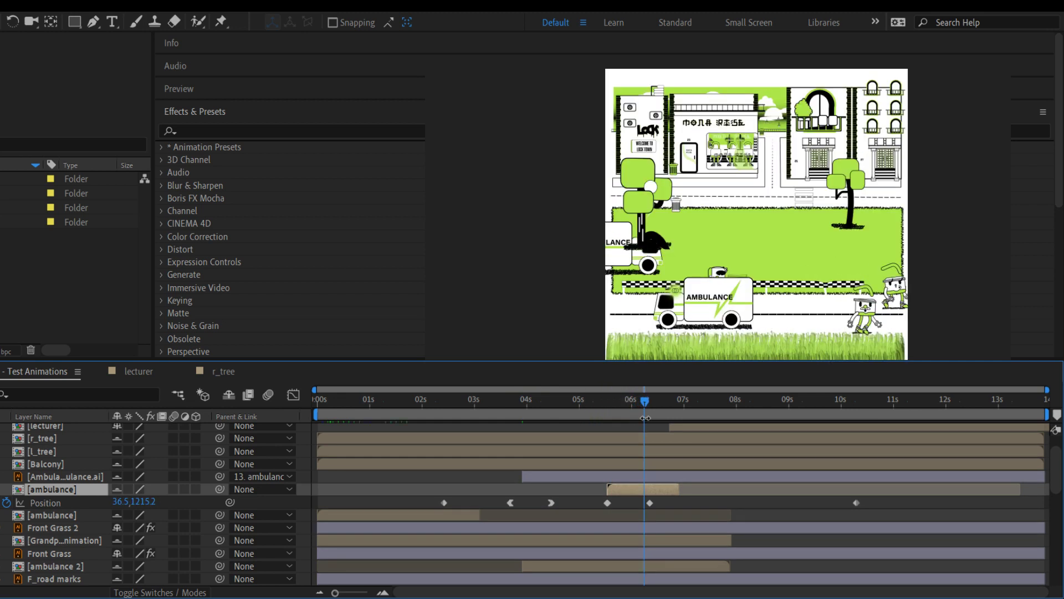
drag(653, 484, 769, 481)
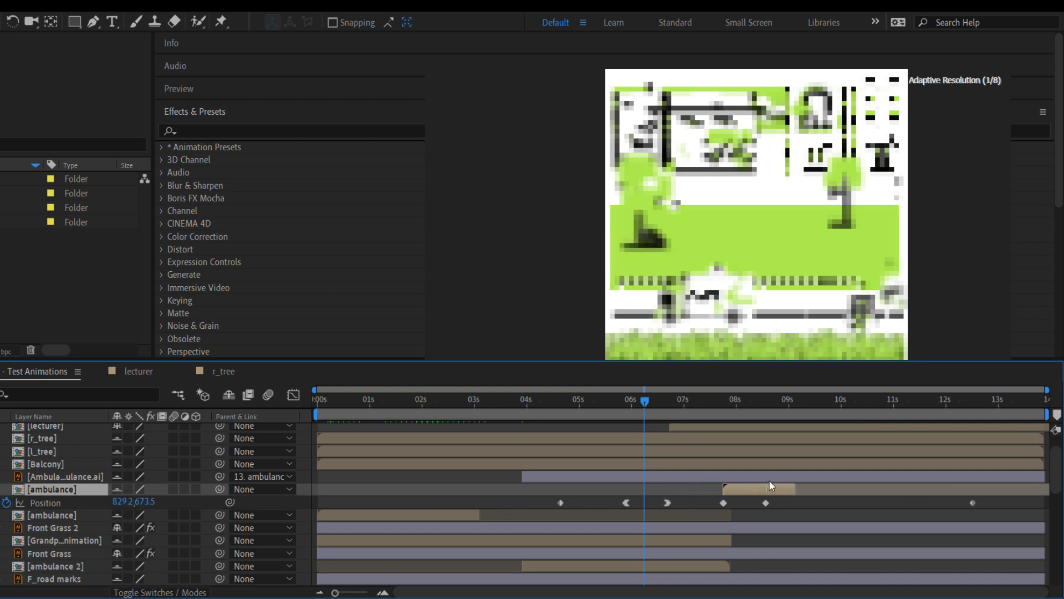
Shift the duplicate ambulance layer to start at about 8.75 seconds, after ambulance 2 ends, and preview its entrance
drag(643, 401, 667, 401)
click(601, 563)
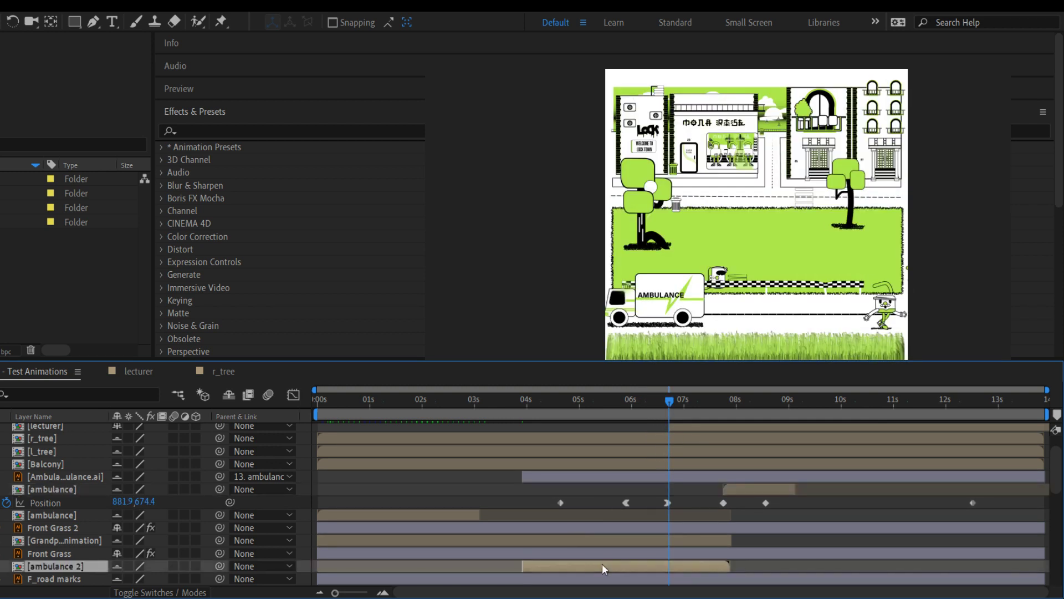
key(o)
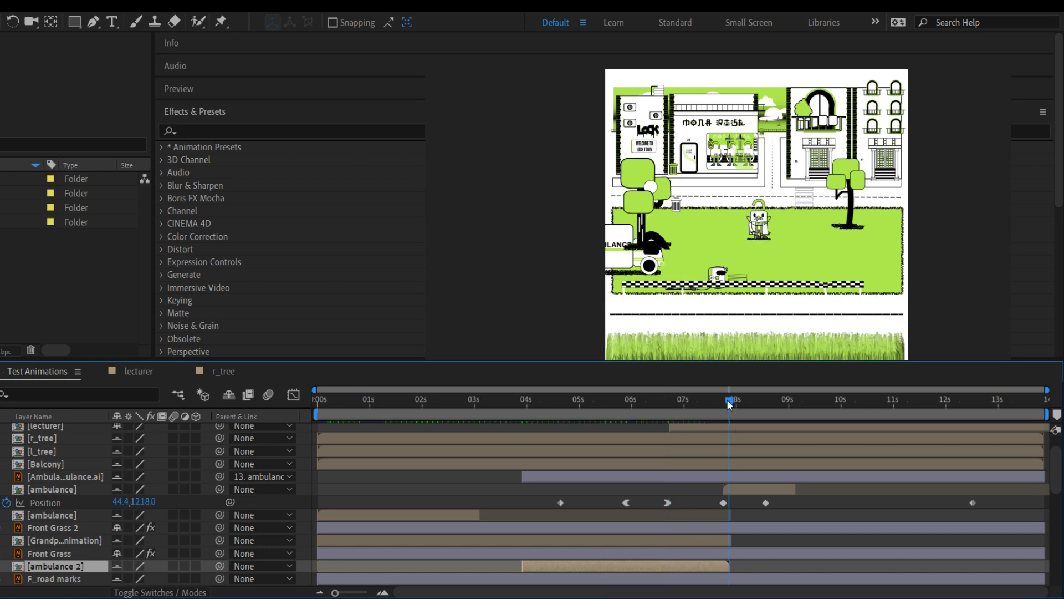
drag(717, 402, 773, 418)
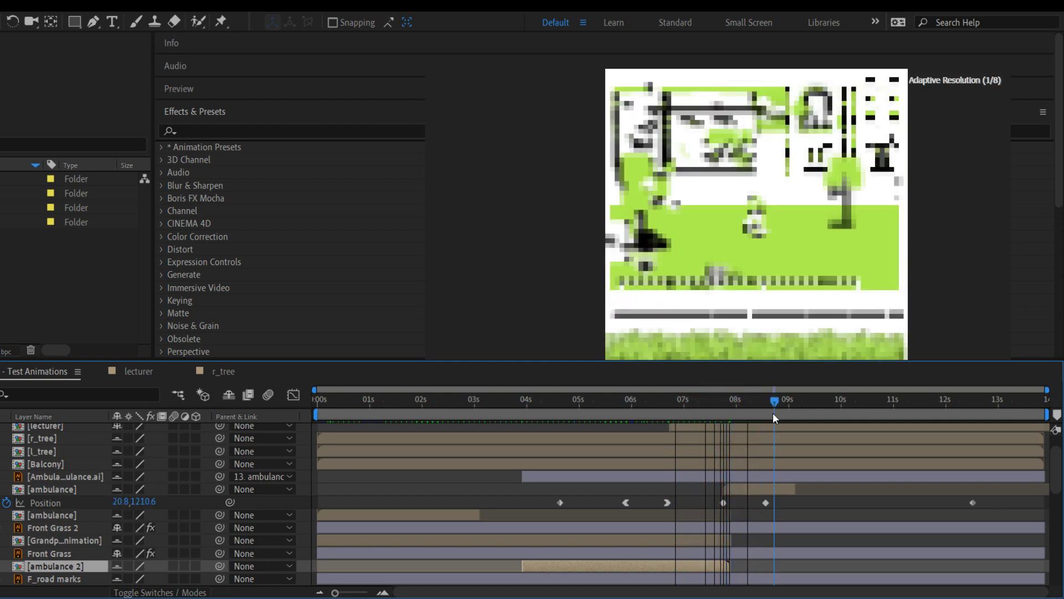
drag(787, 487, 841, 488)
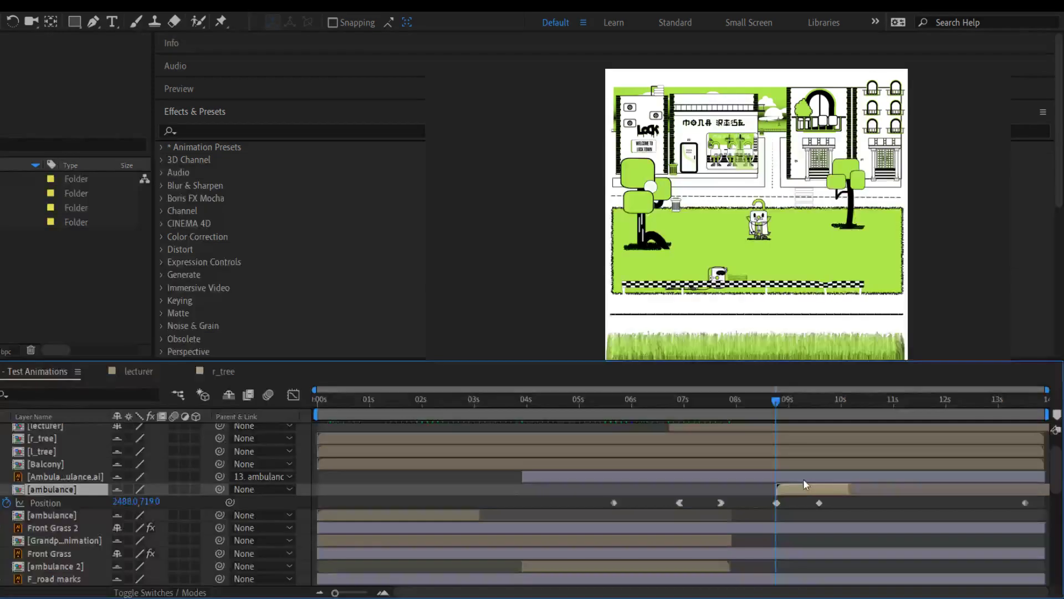
drag(777, 397, 795, 422)
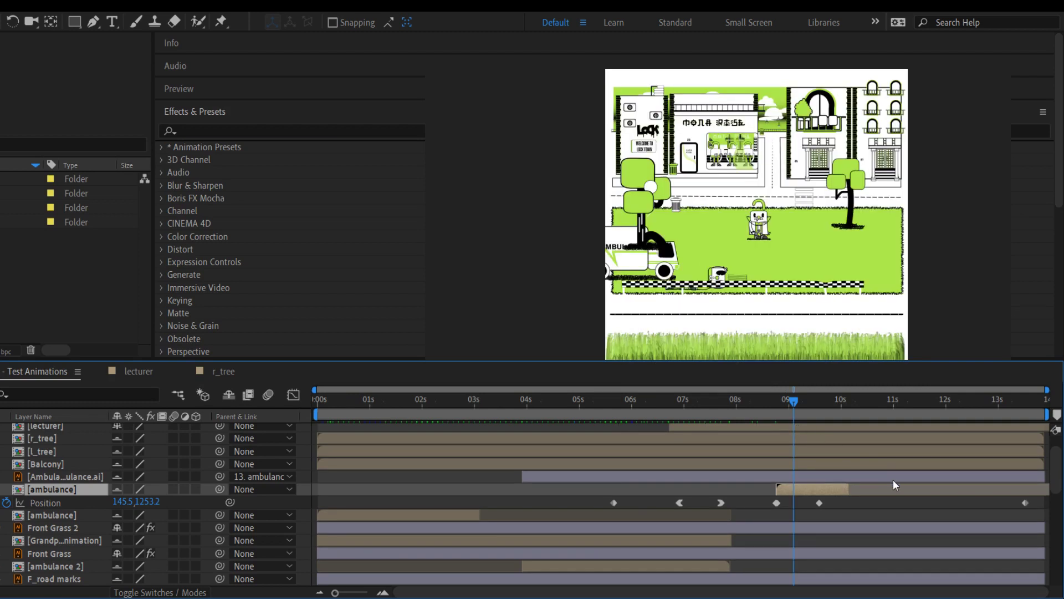
key(space)
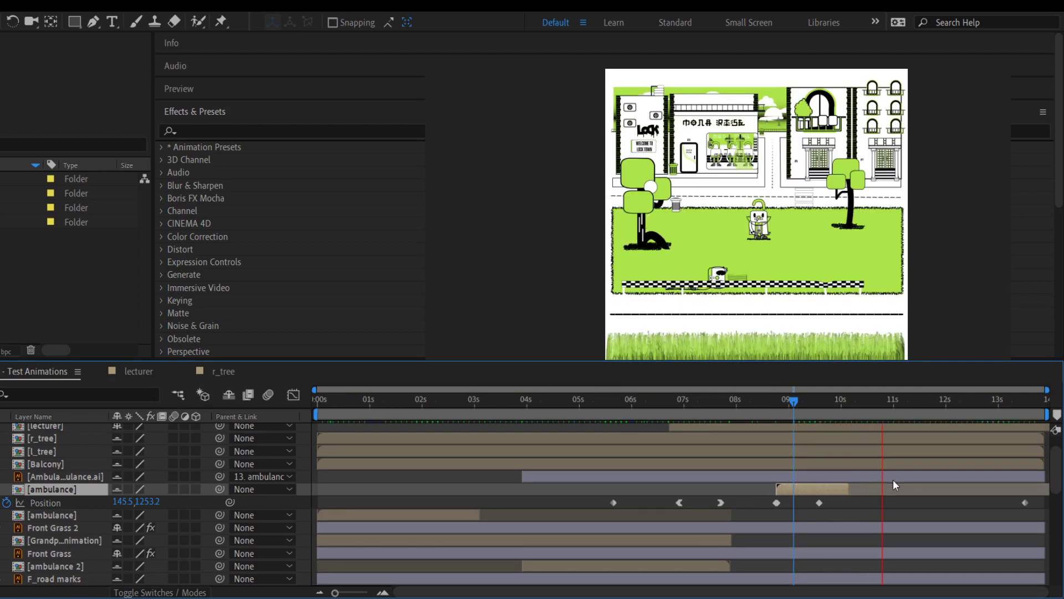
key(space)
Set the duplicate ambulance's Position X to 932 at the 9.6-second keyframe and extend the layer to the composition's end
key(j)
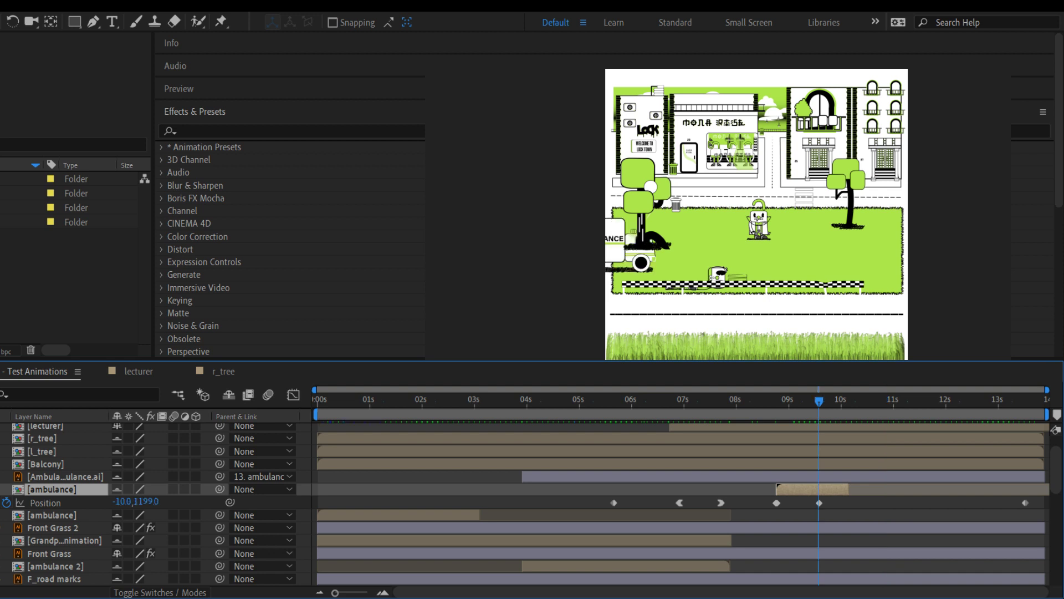
key(j)
key(k)
drag(120, 502, 1047, 509)
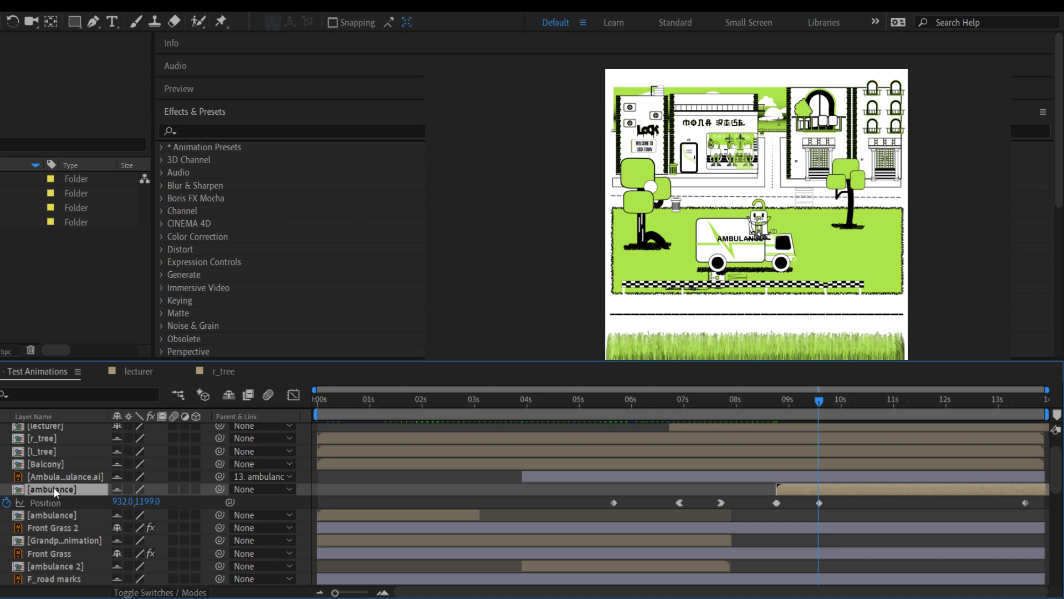
Move the duplicate ambulance layer above Shape Layer 1 in the layer stack and preview its entrance
drag(55, 487, 72, 431)
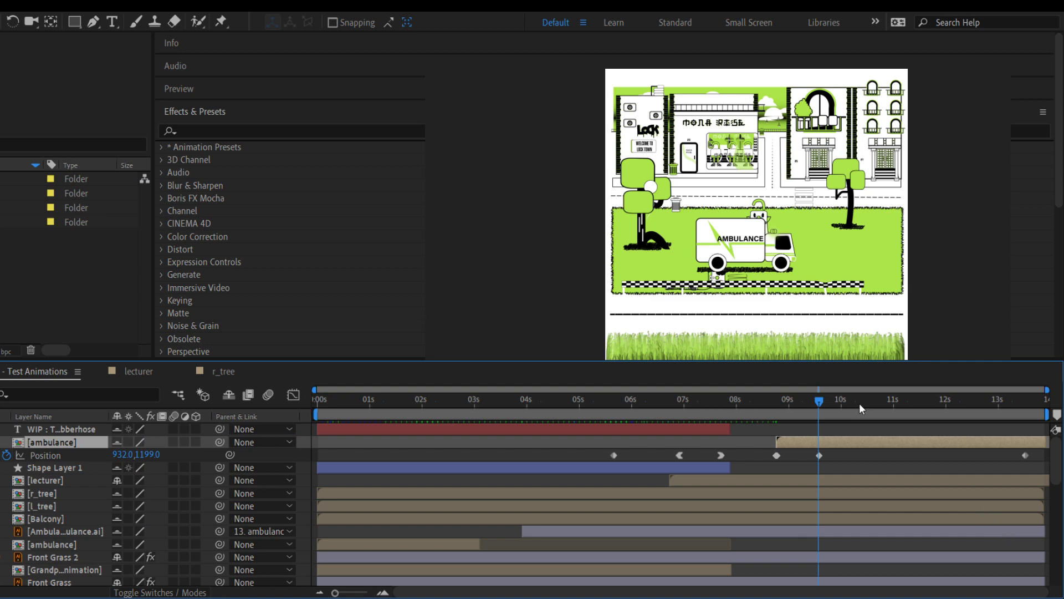
drag(820, 398, 747, 401)
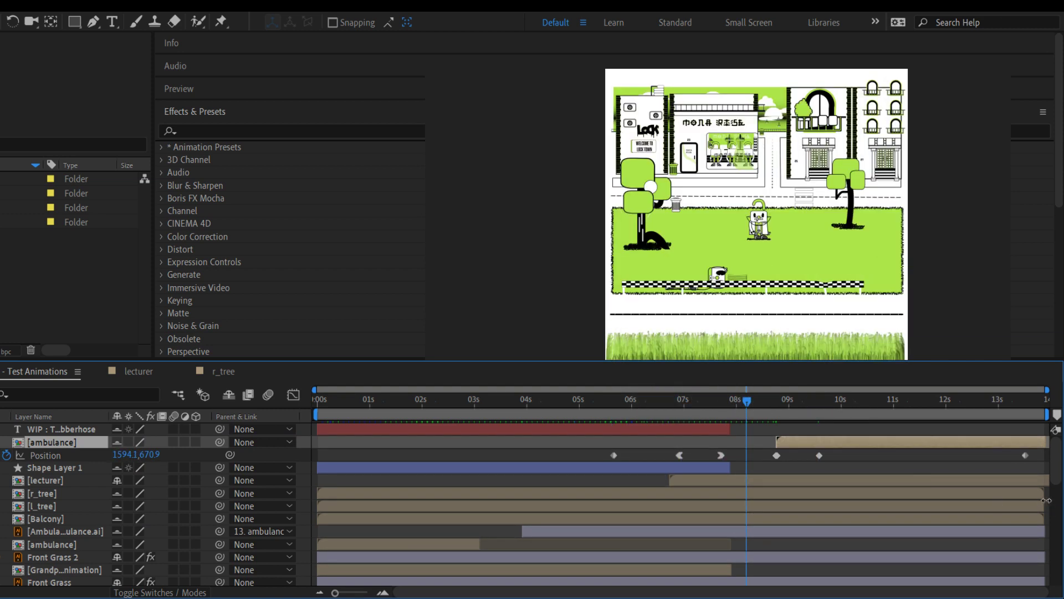
key(space)
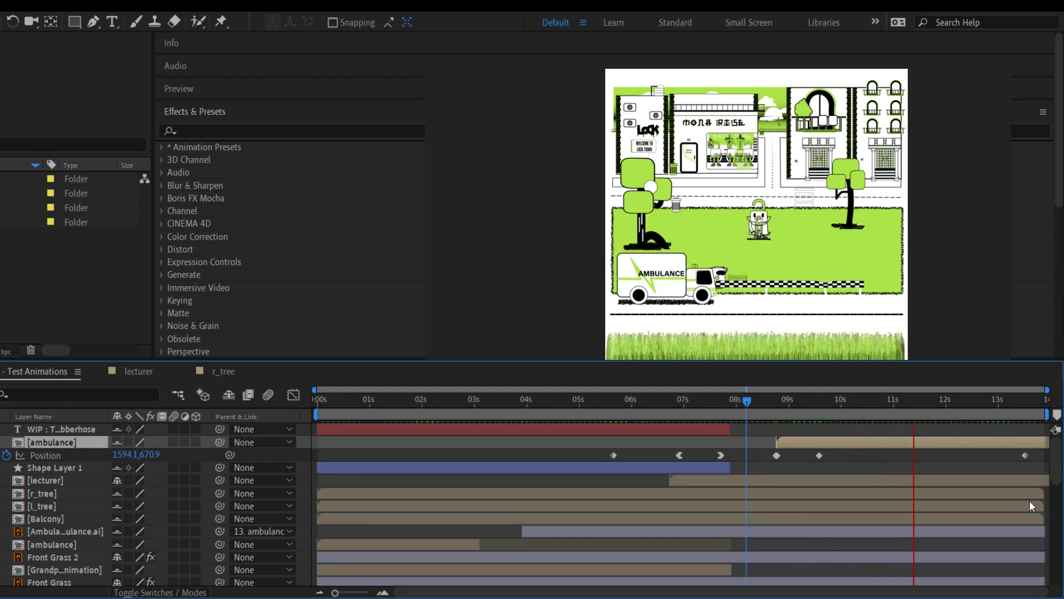
key(space)
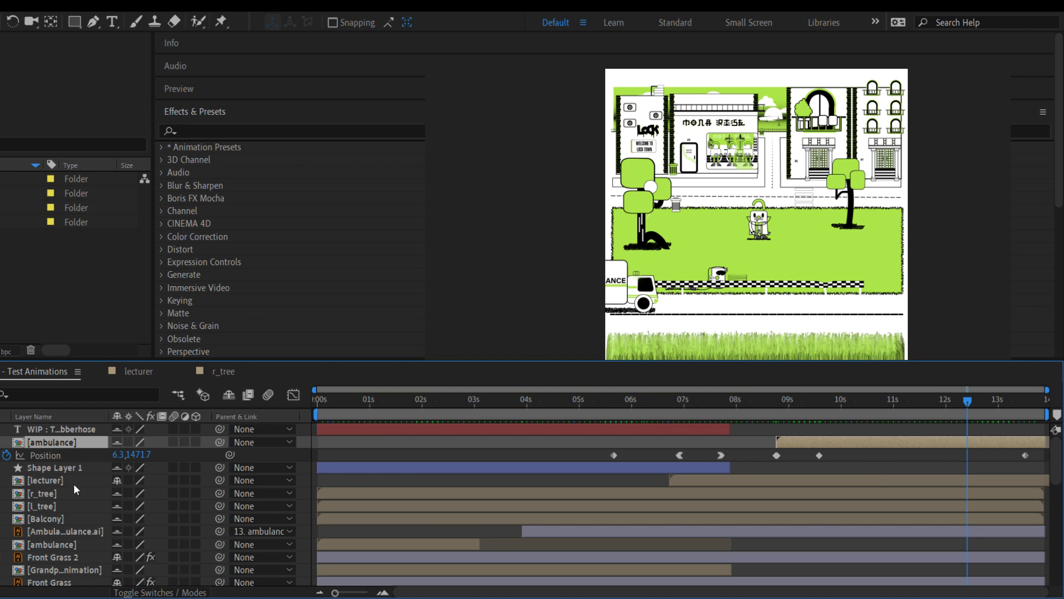
Delete the duplicate ambulance's last Position keyframe at about 13.5 seconds and preview its entrance and stop
key(k)
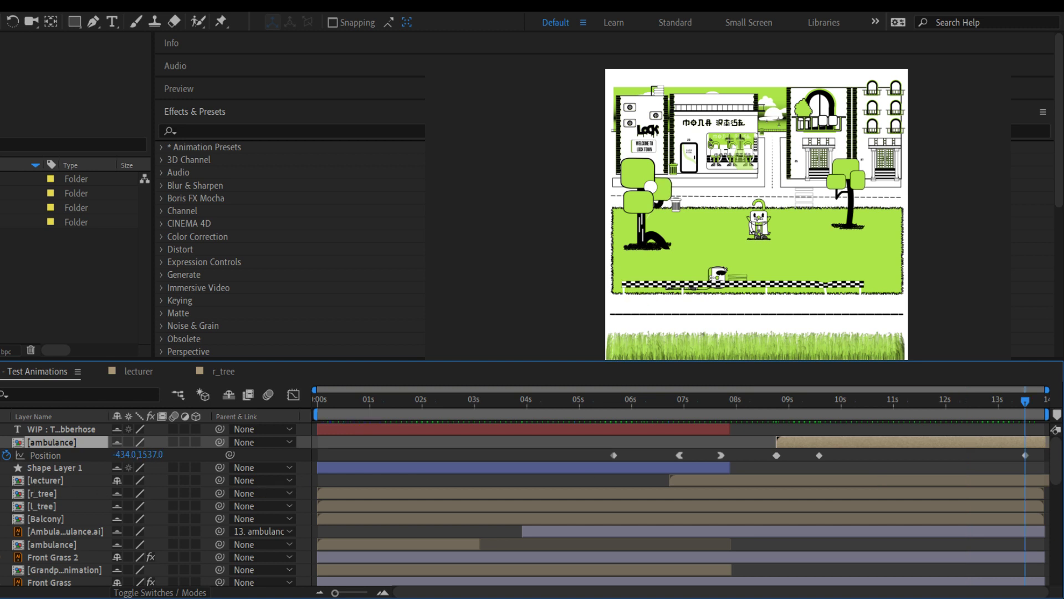
key(j)
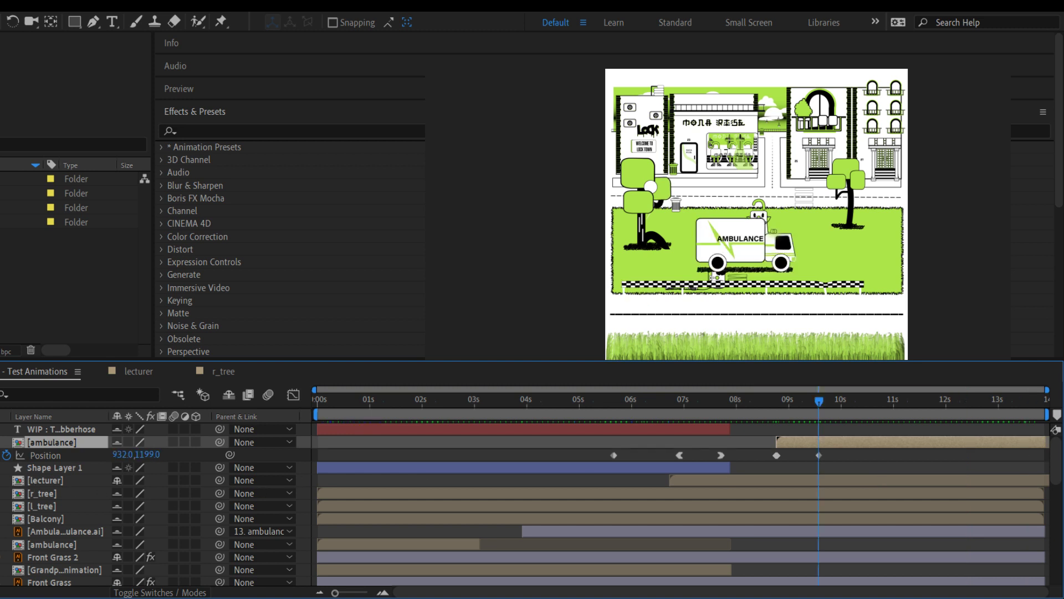
key(j)
key(space)
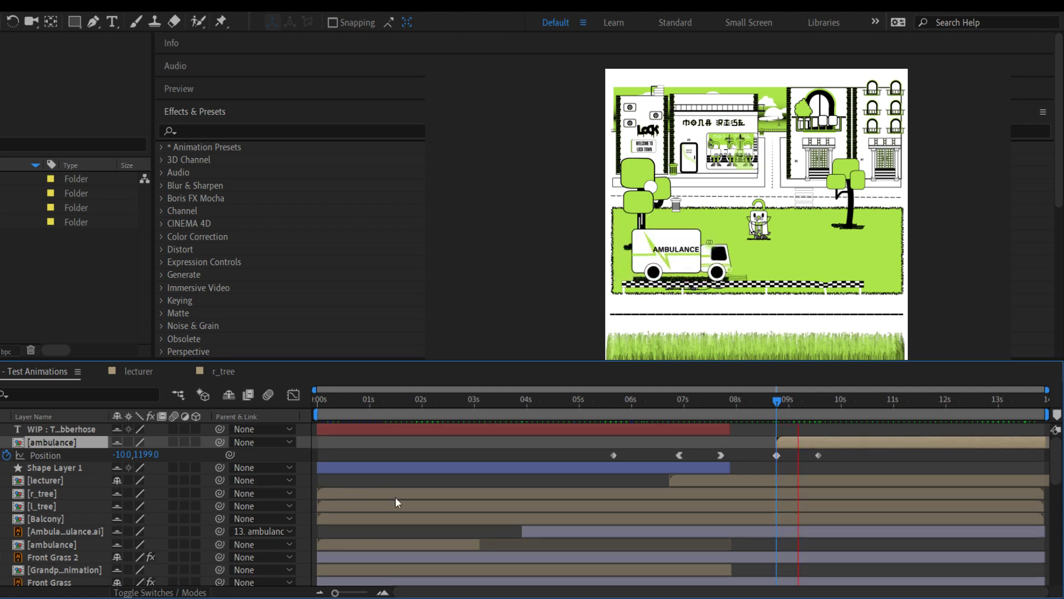
key(space)
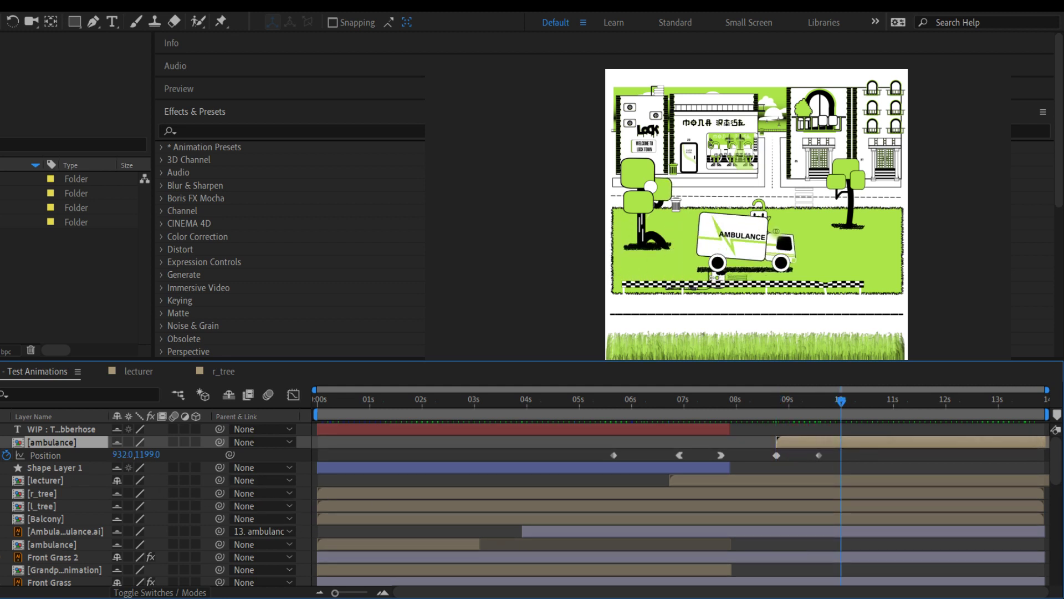
key(F2)
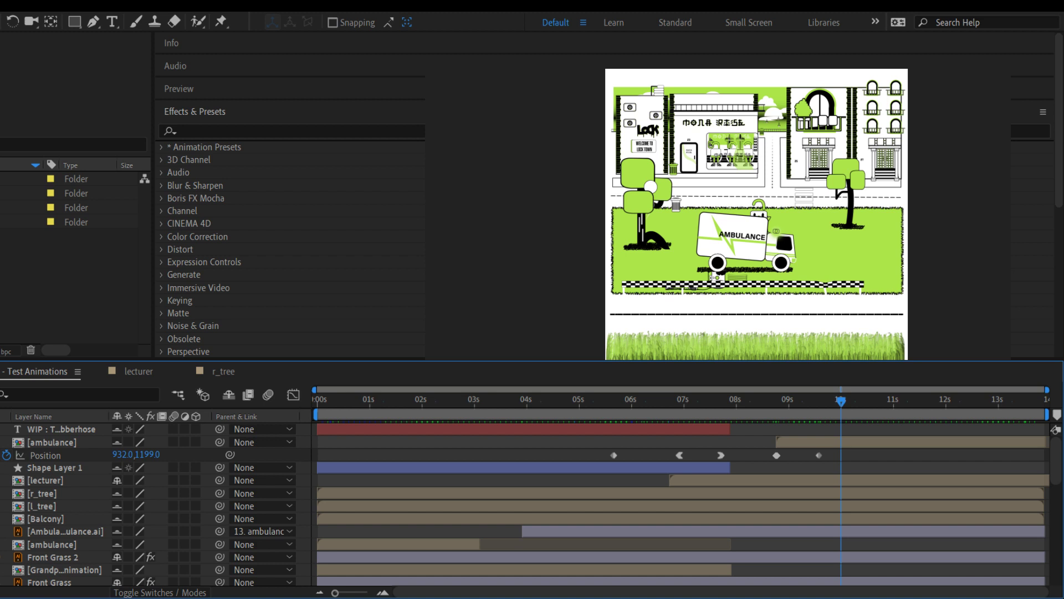
key(j)
key(j)
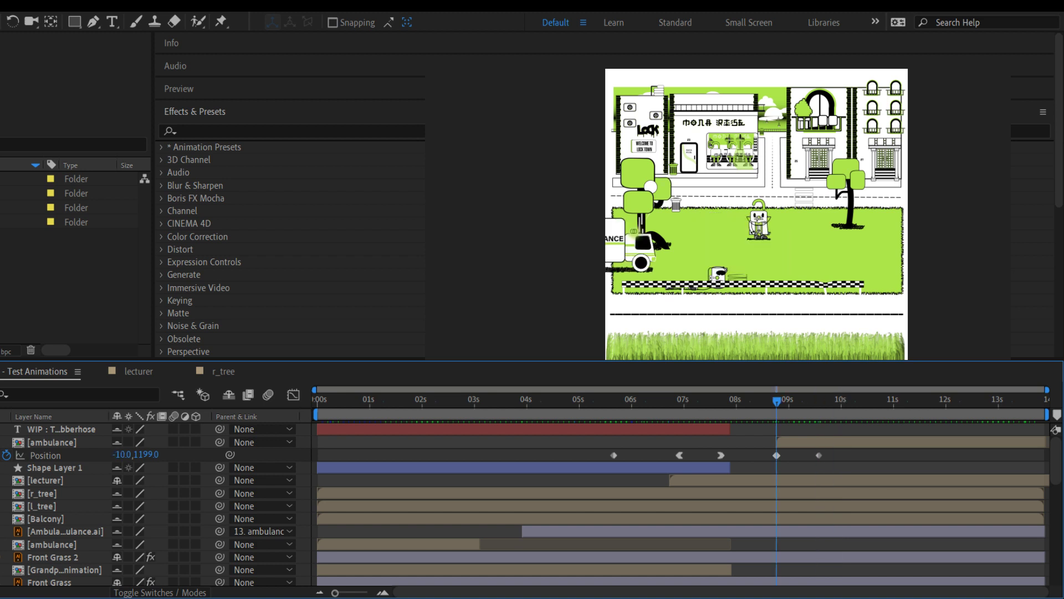
key(k)
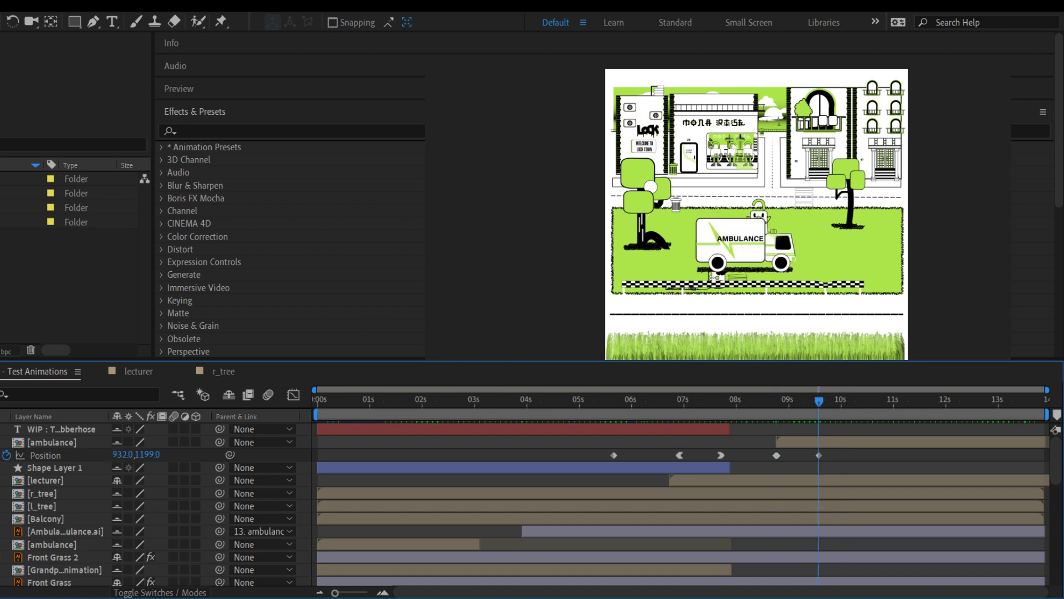
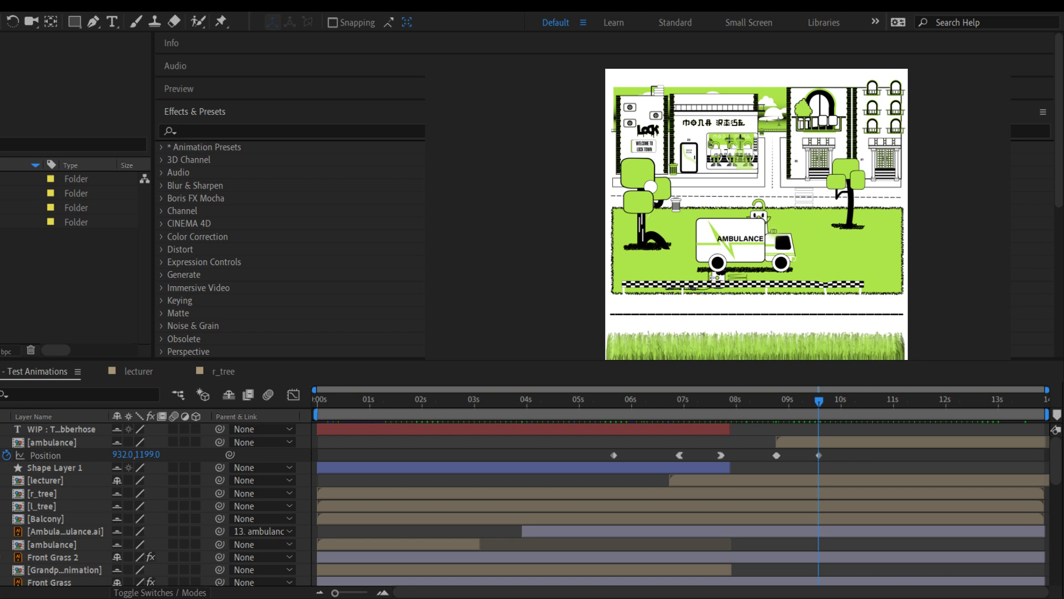
Play the Test Animations composition from the start through the duplicate ambulance's arrival to review the full timing
click(759, 459)
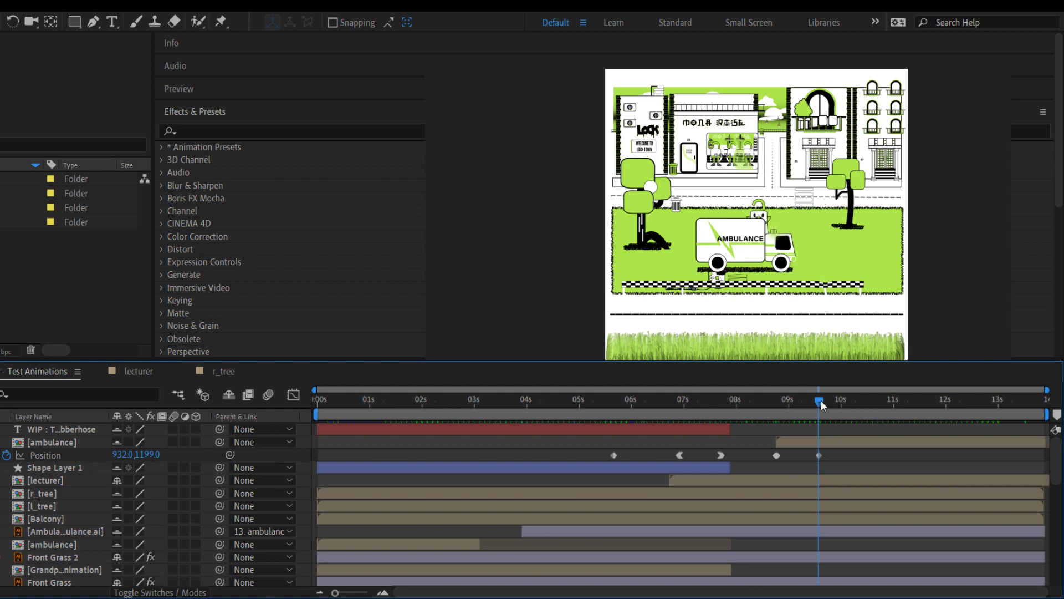
drag(820, 400, 264, 420)
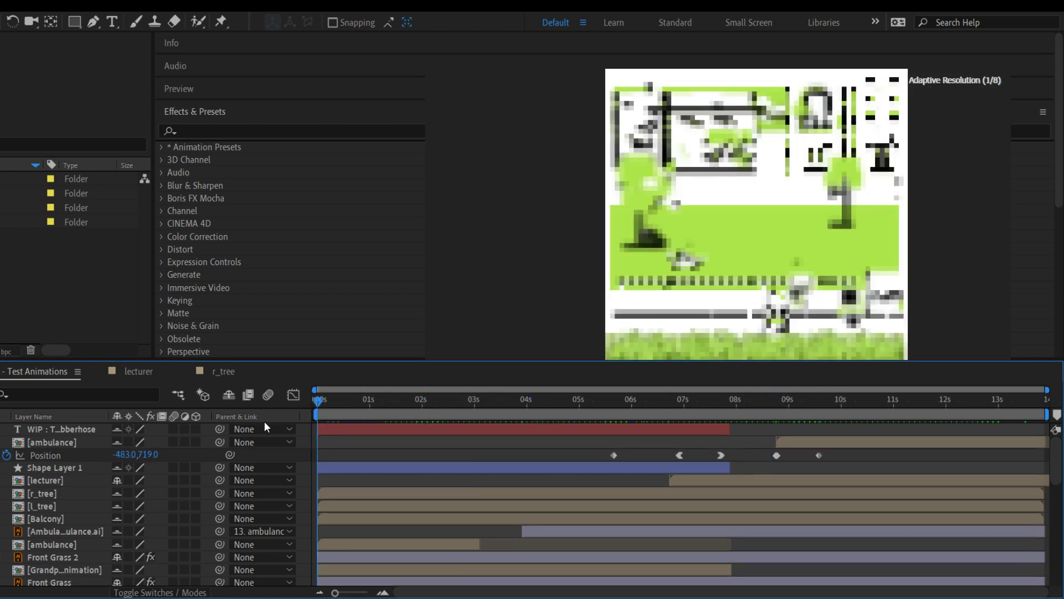
key(space)
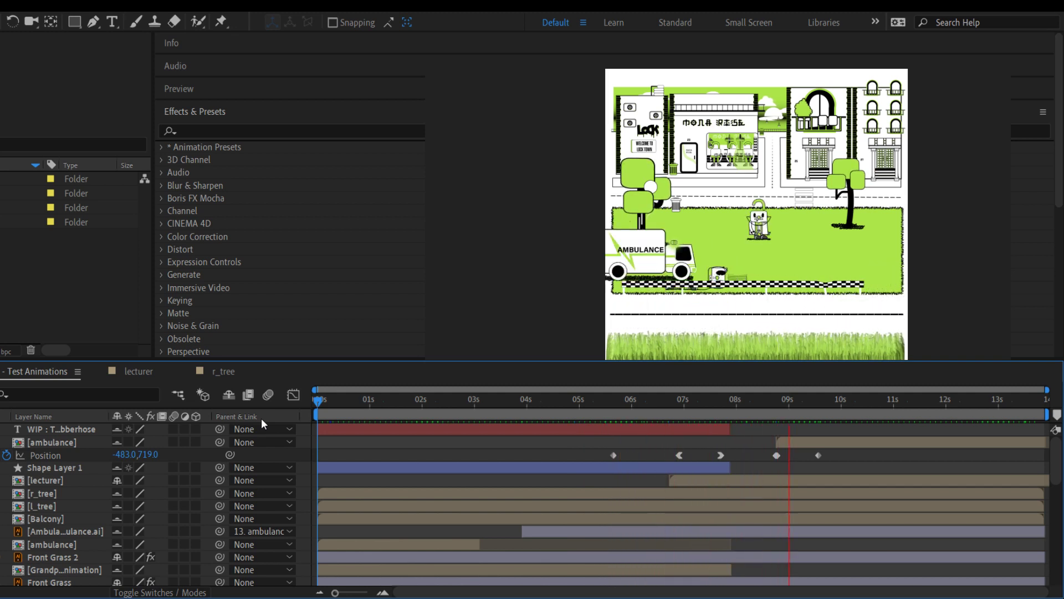
key(space)
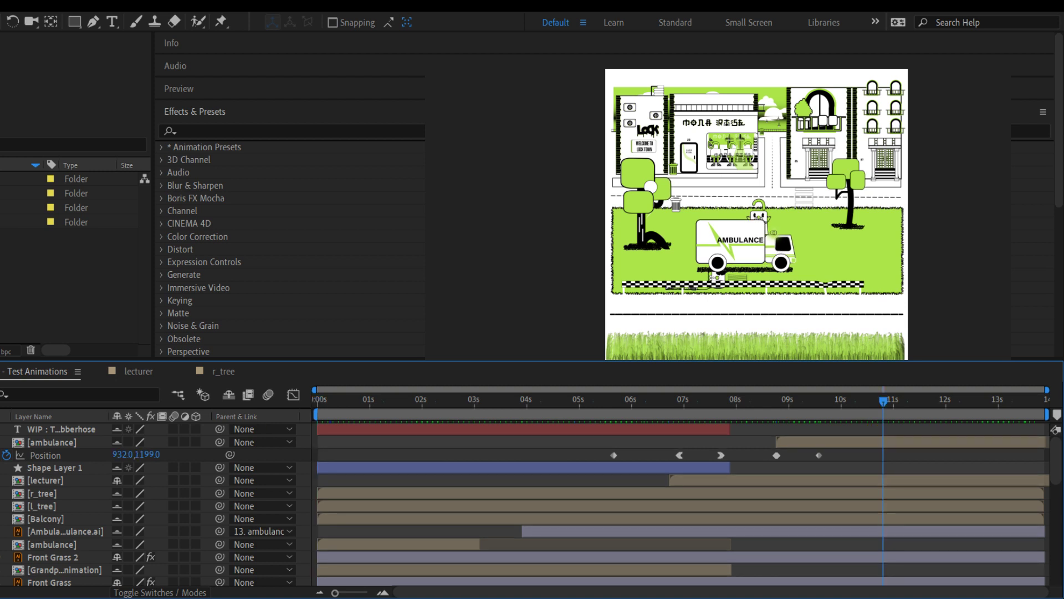
key(j)
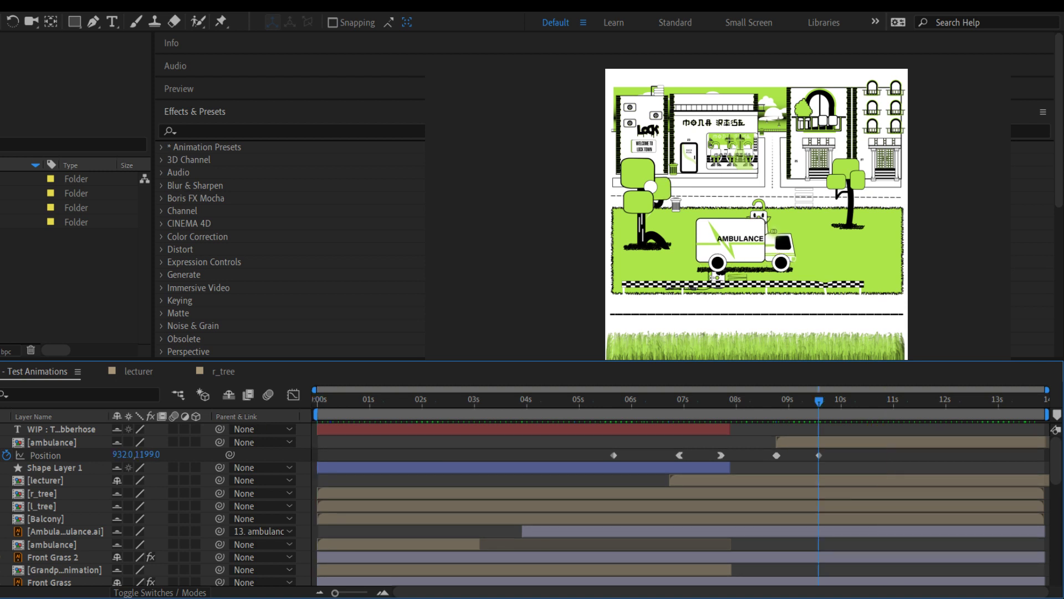
Examine the first frames of the duplicate ambulance's entrance around its Position keyframe at about 8.8 seconds
click(820, 455)
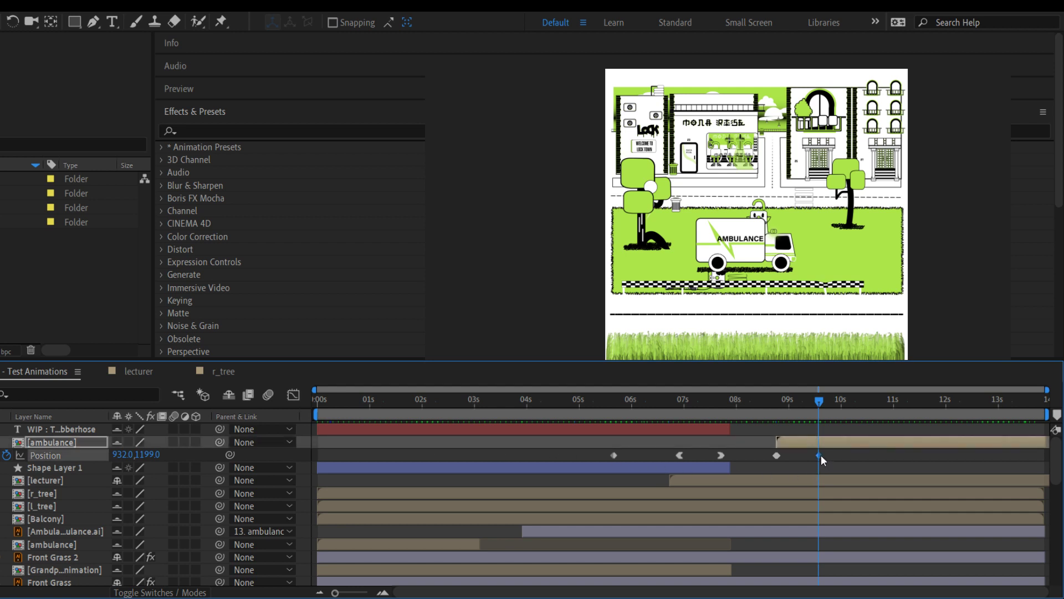
key(j)
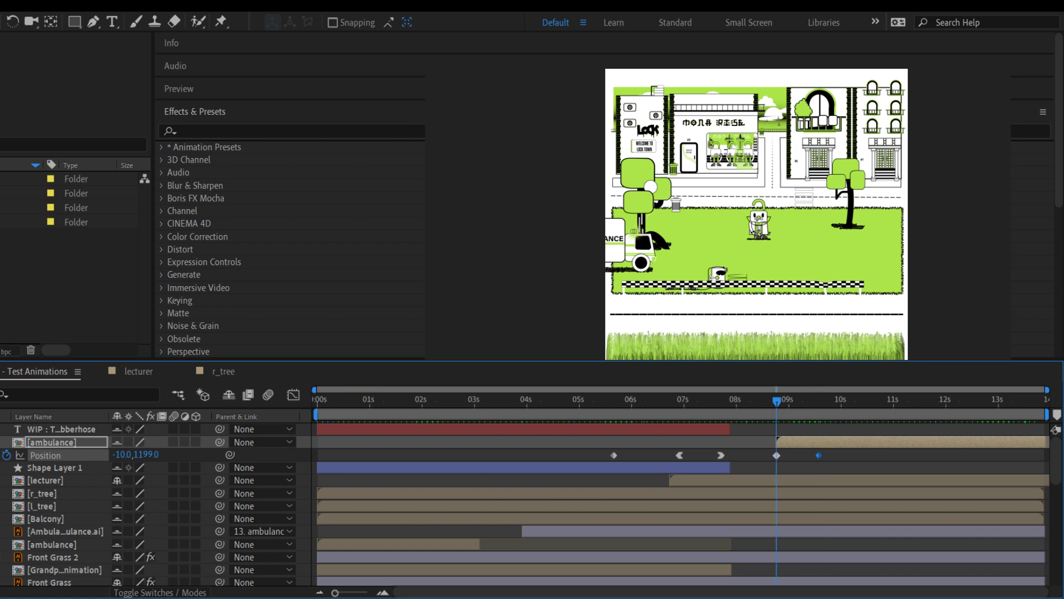
key(Page_Up)
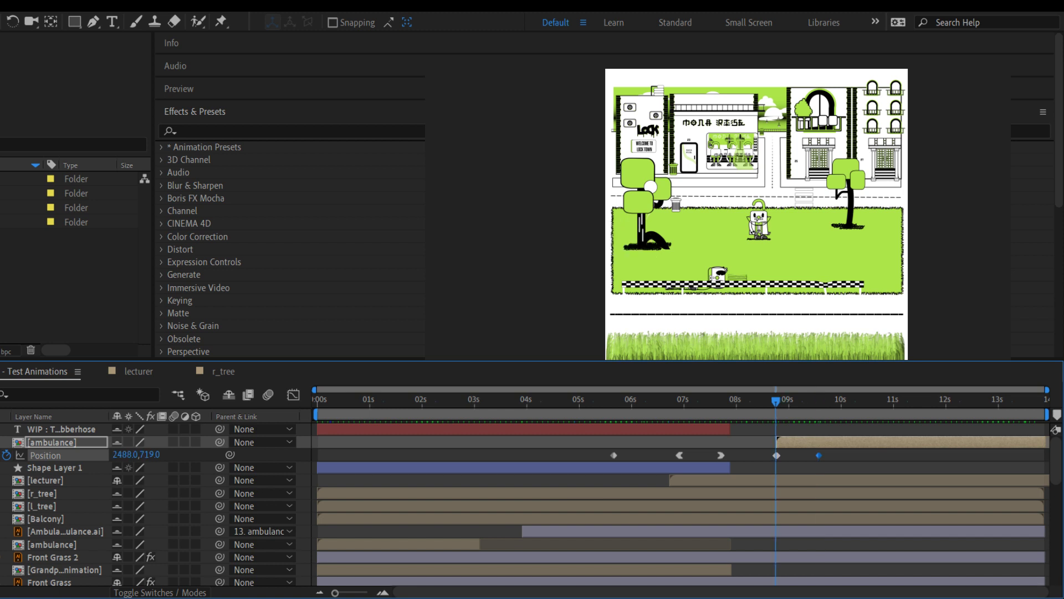
key(Page_Down)
key(ctrl+z)
key(Page_Up)
key(space)
key(space)
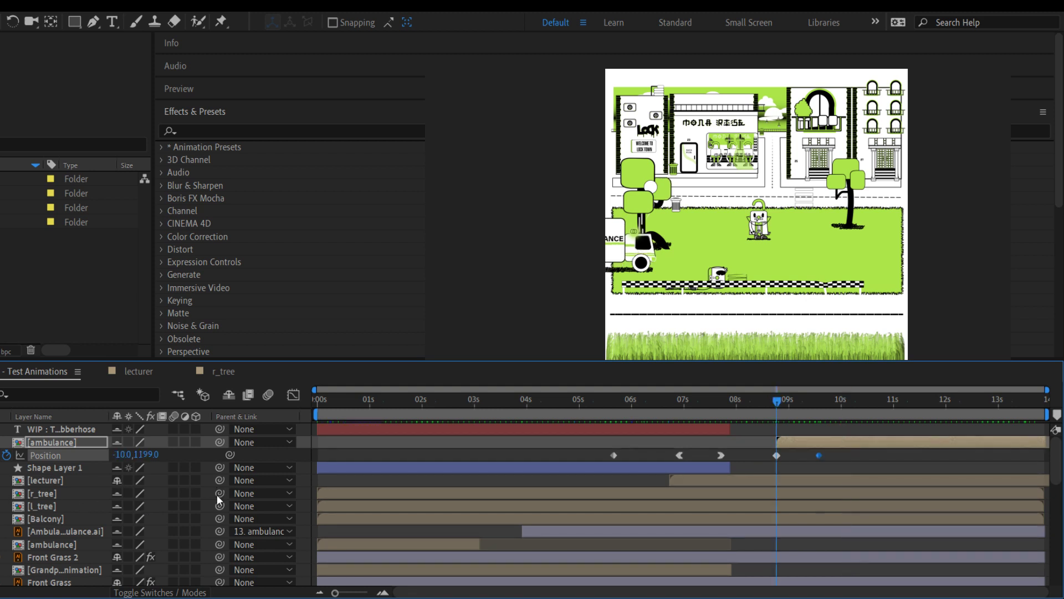
key(j)
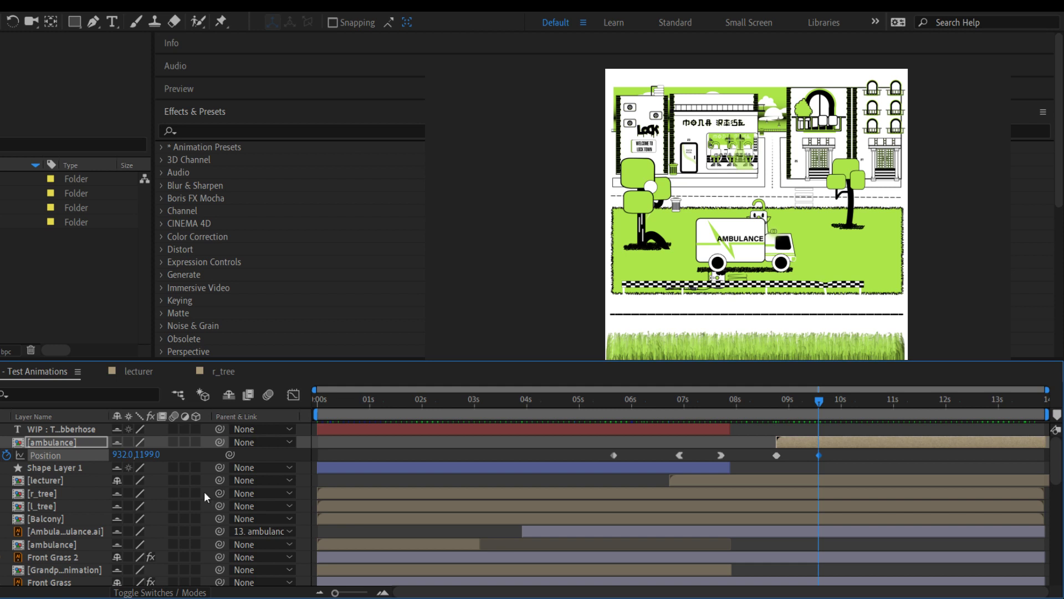
Undo the deletion of the last Position keyframe and the duplicate ambulance layer's reordering
key(ctrl+z)
key(ctrl+z)
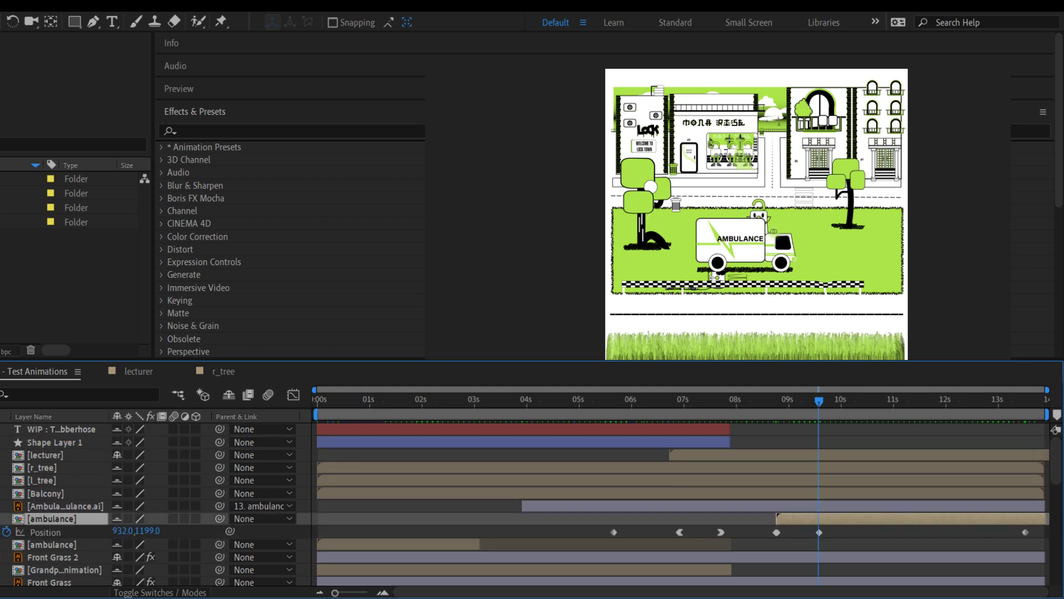
key(ctrl+z)
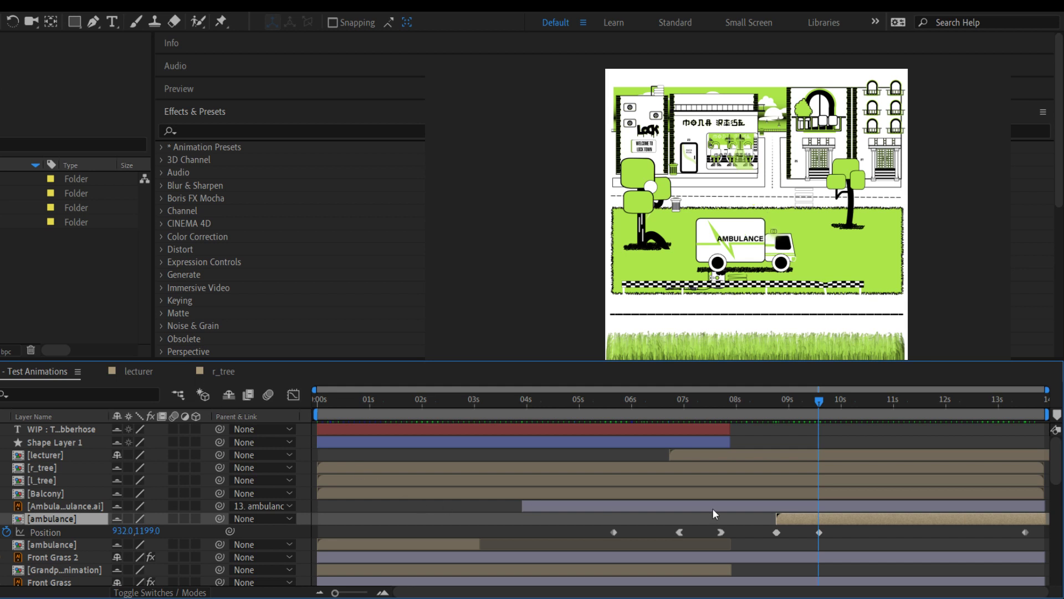
Set the duplicate ambulance's Position X to -375 at its keyframe at about 8.8 seconds, placing it fully off-screen
click(740, 530)
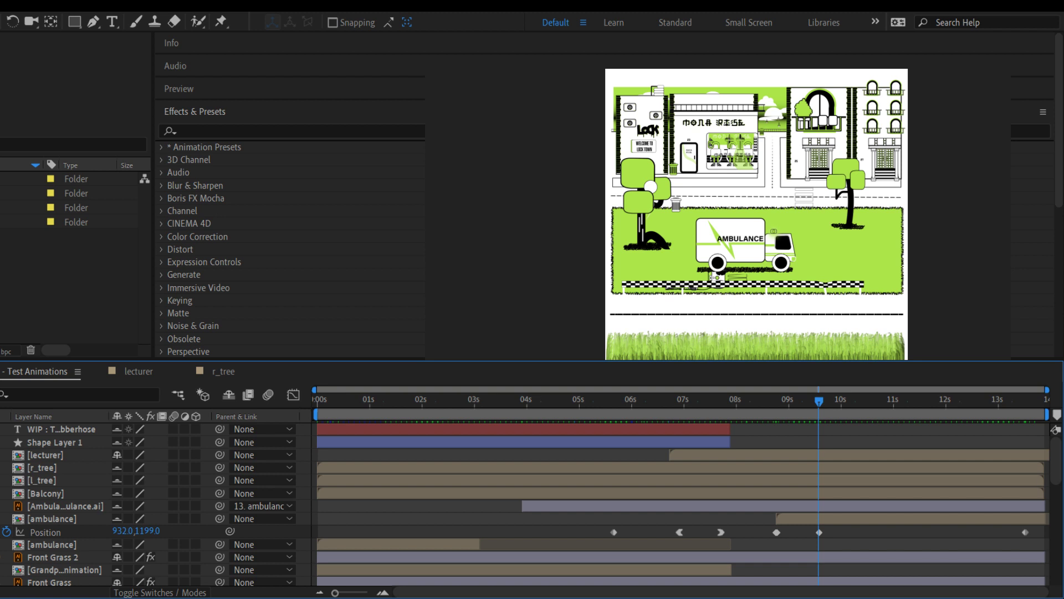
key(j)
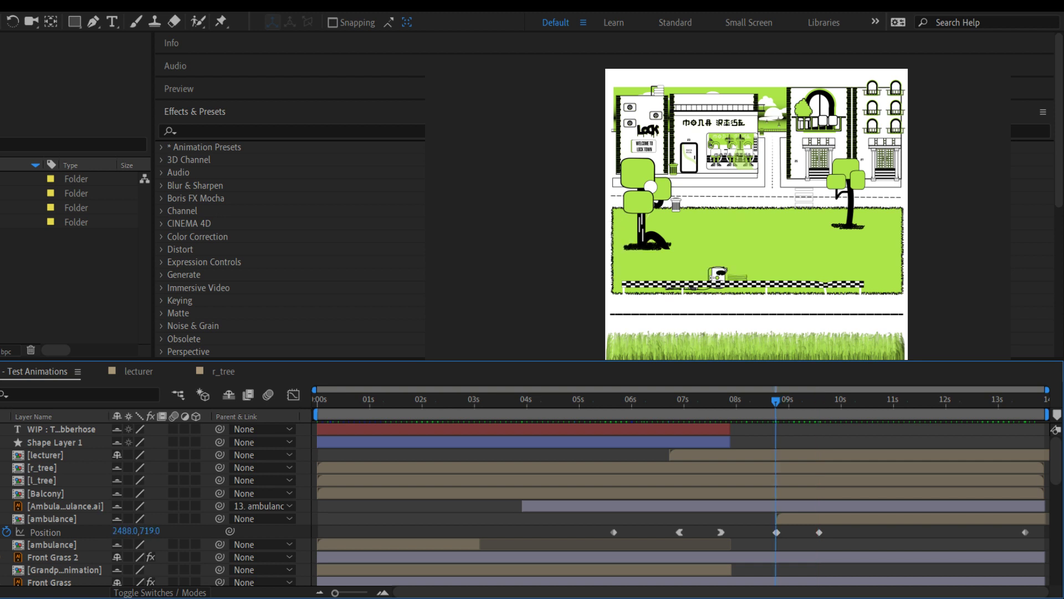
key(j)
key(Page_Down)
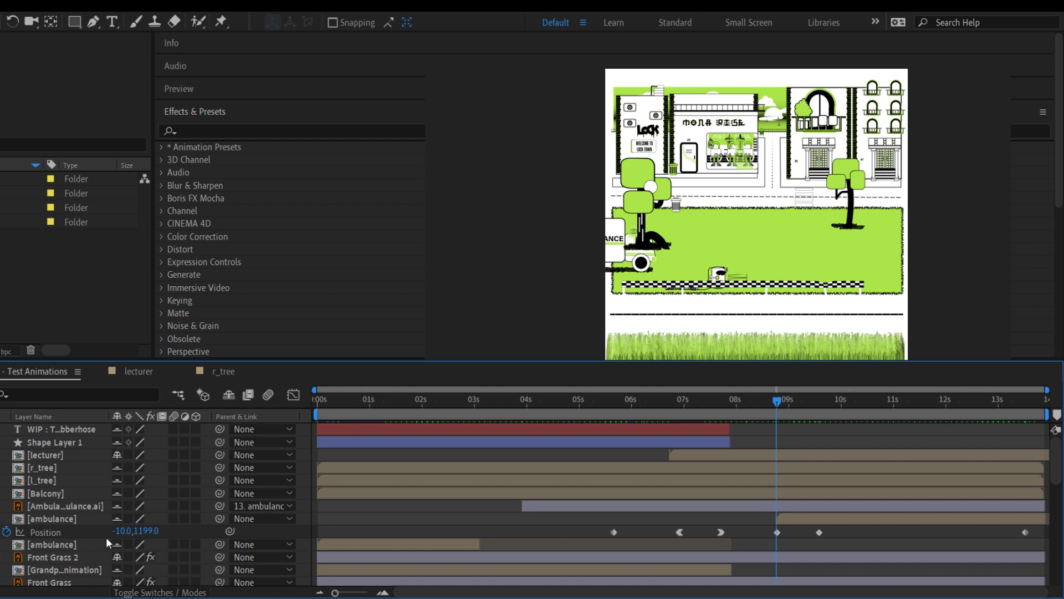
drag(129, 531, 68, 537)
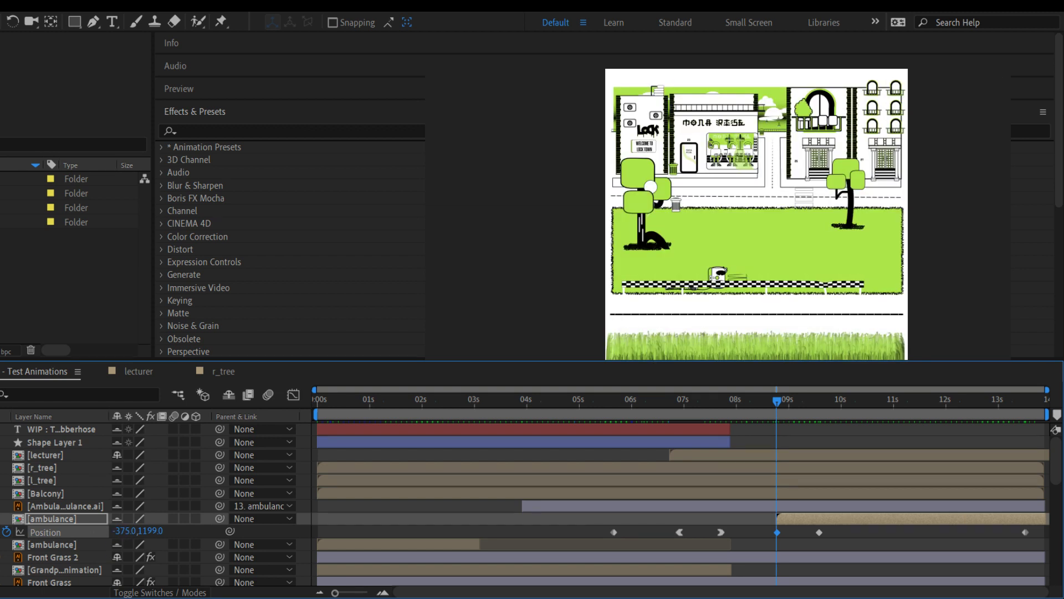
Delete the duplicate ambulance's final Position keyframe at about 13.5 seconds
key(k)
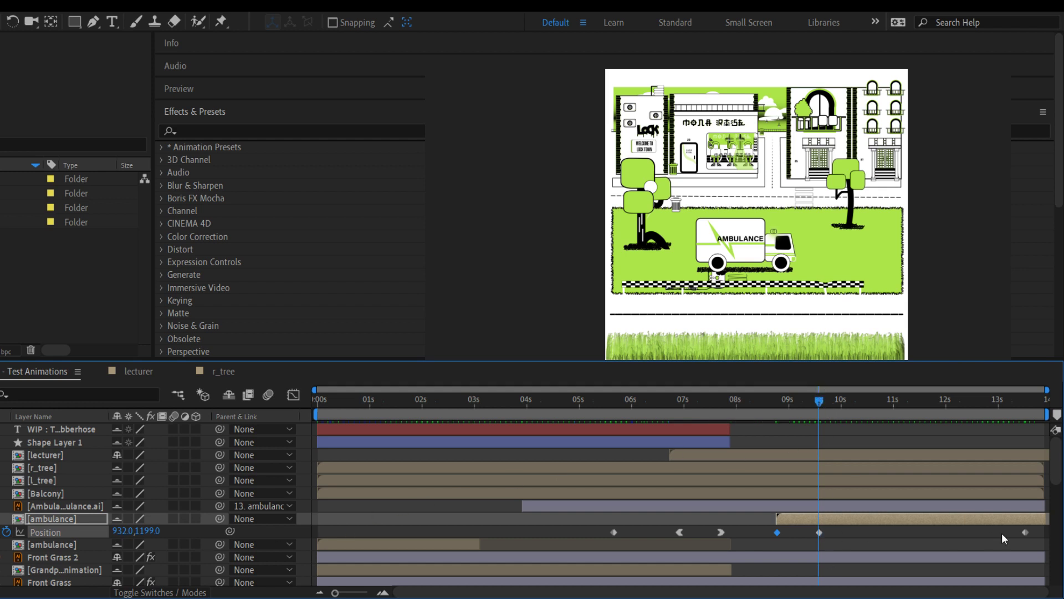
click(1026, 532)
key(Delete)
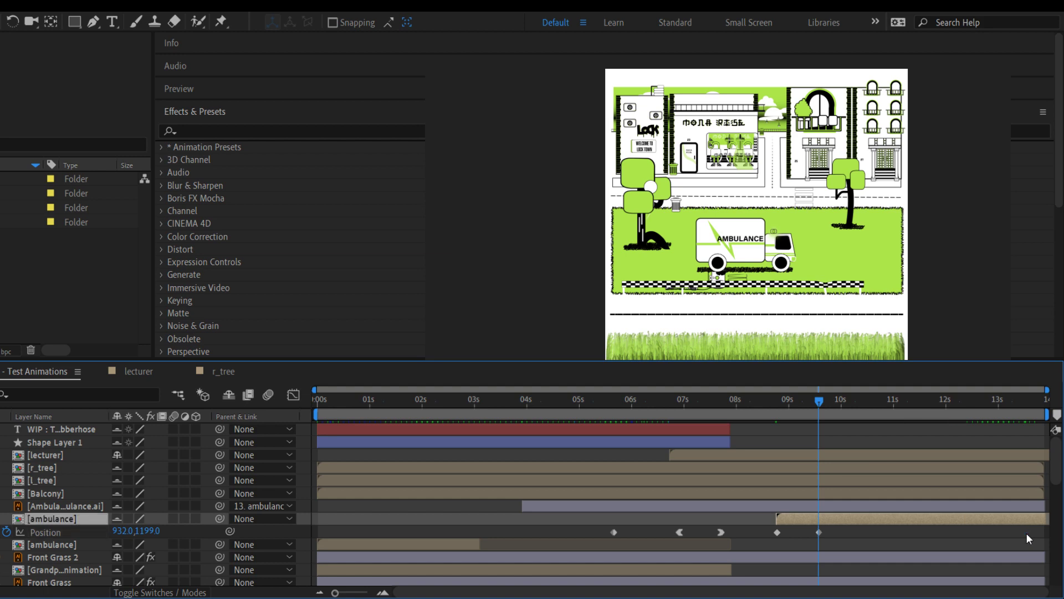
Slow the duplicate ambulance's entrance by moving its stopping Position keyframe to about 10.2 seconds, and preview the motion
drag(819, 532, 853, 531)
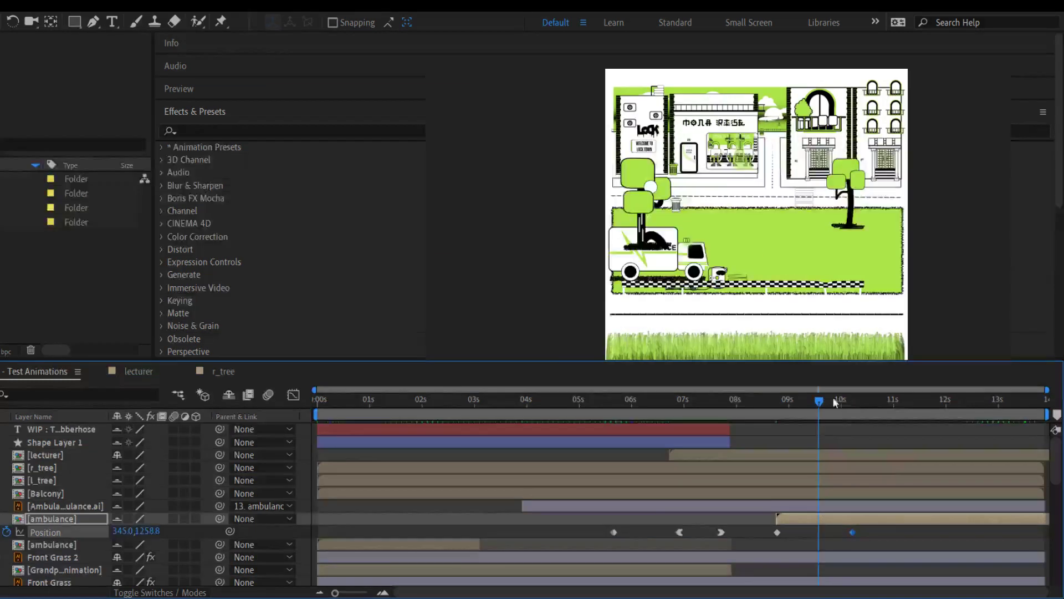
drag(823, 400, 635, 399)
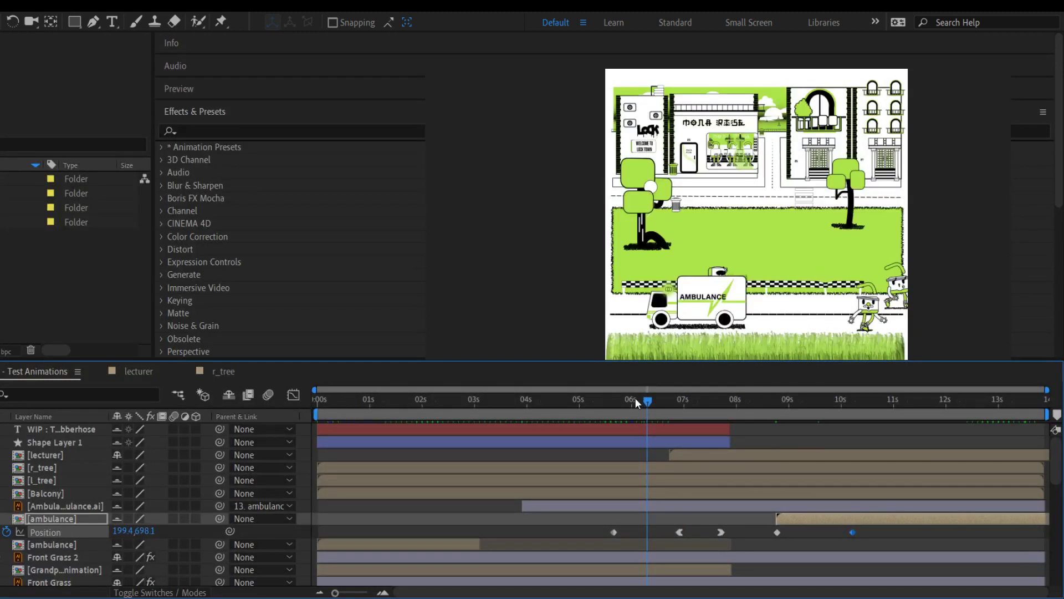
key(space)
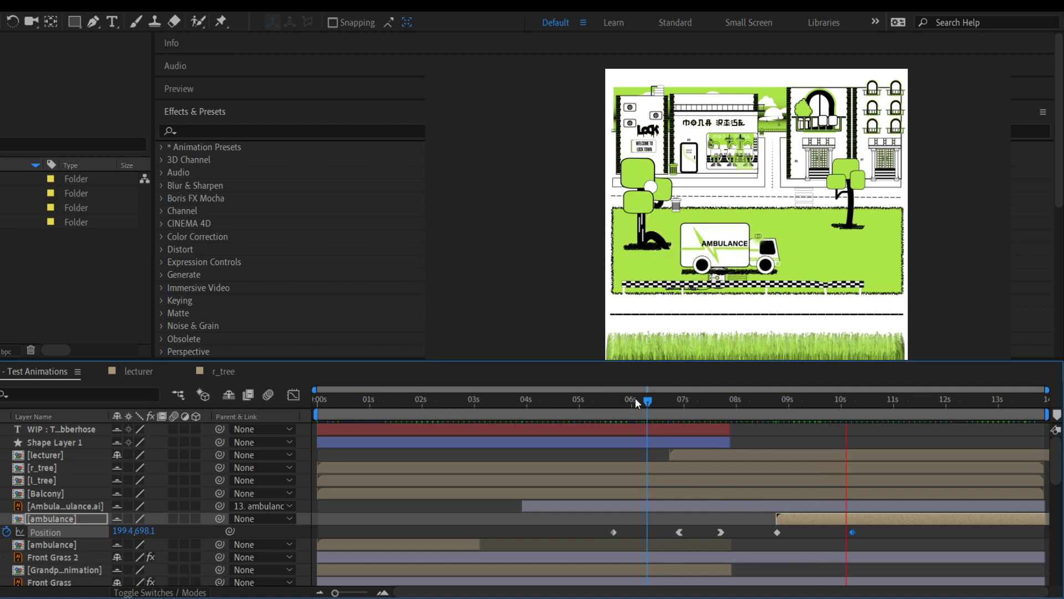
key(space)
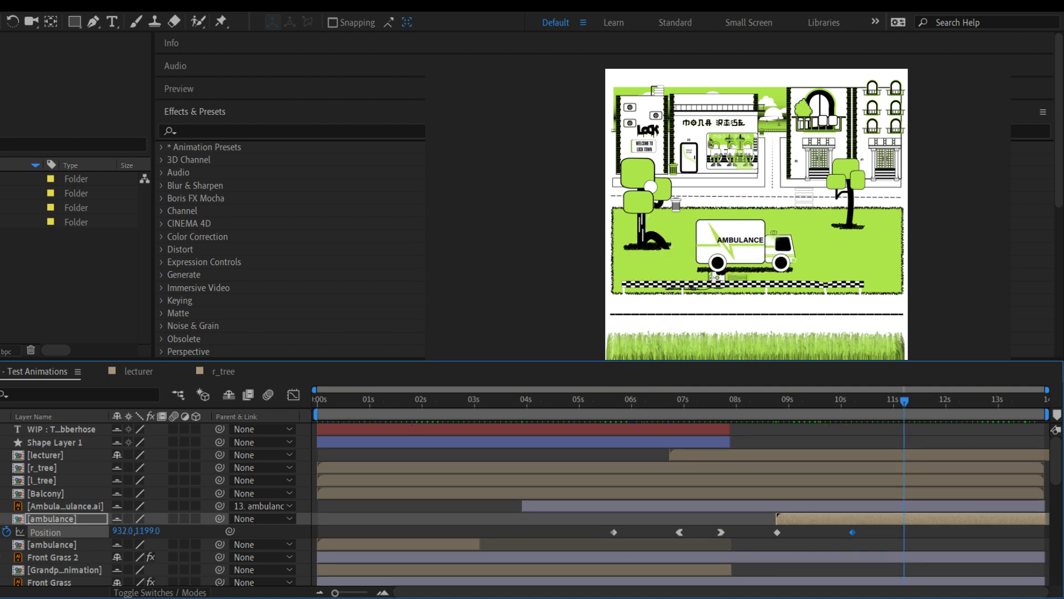
key(j)
key(j)
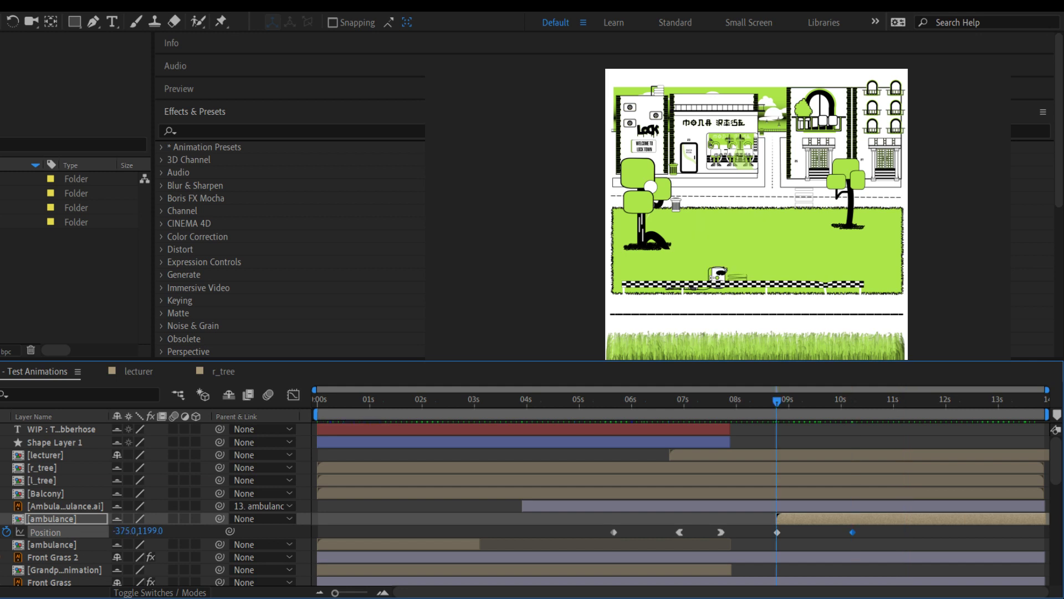
Preview the duplicate ambulance's slowed entrance, starting from about 8.8 seconds
key(space)
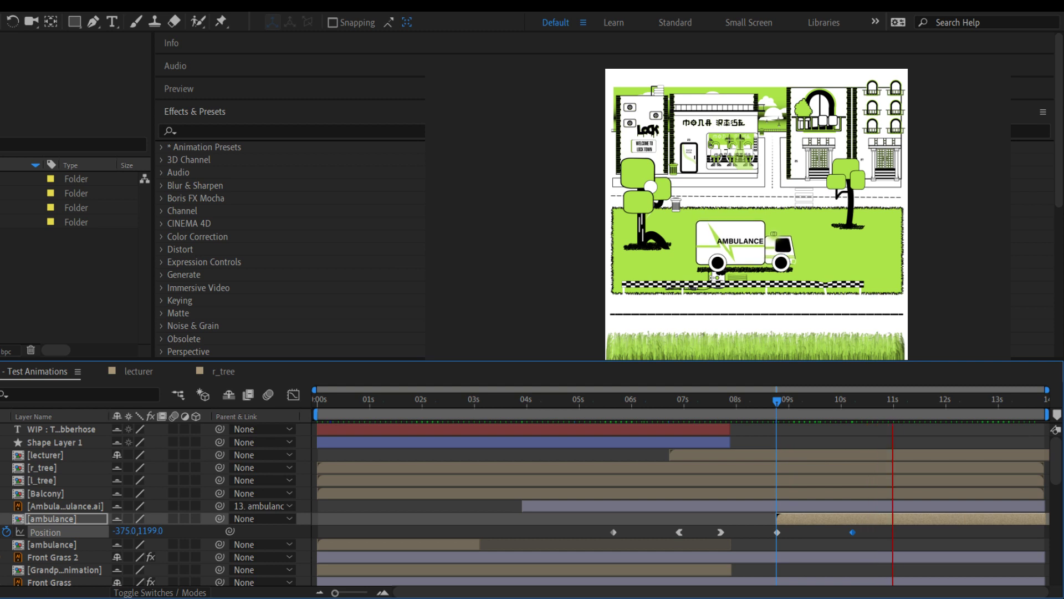
key(space)
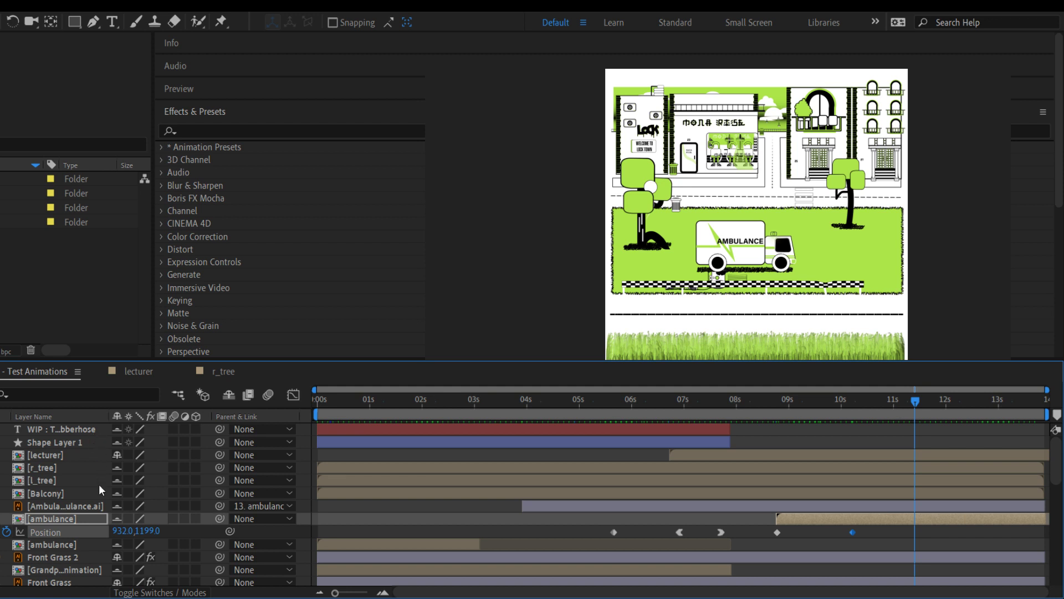
Try moving the T_Pose male and checkered railing layers above the ambulance layers, and preview from about 4.5 seconds
scroll(77, 544, down, 3)
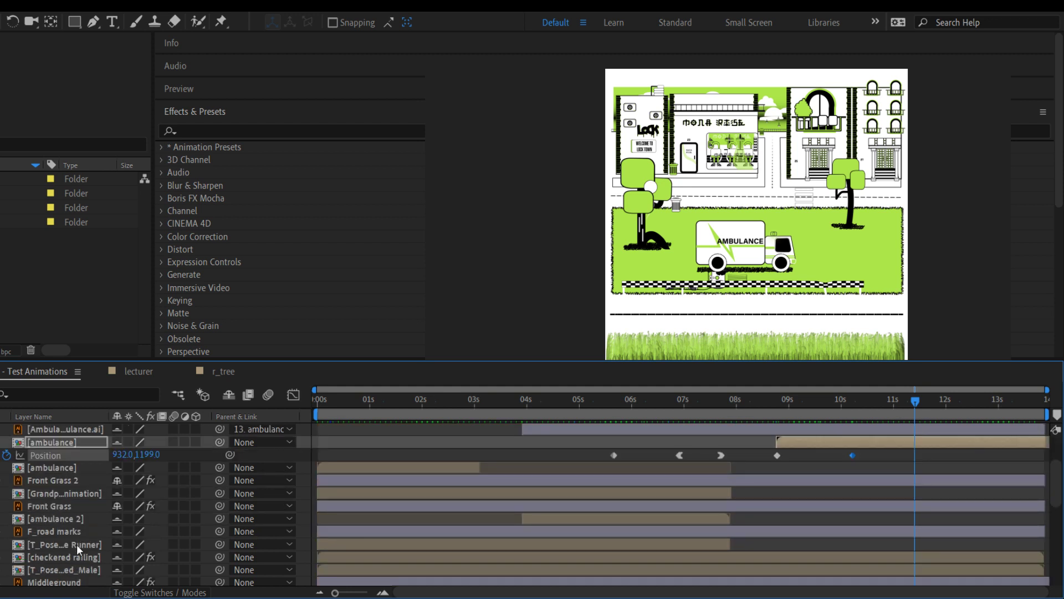
drag(72, 567, 89, 438)
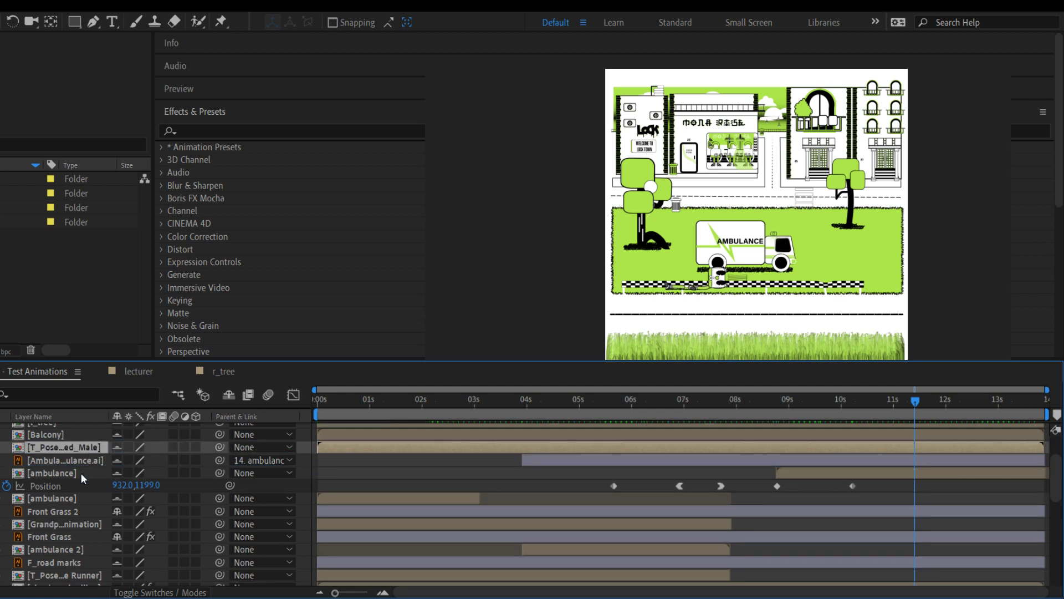
scroll(77, 543, down, 3)
scroll(77, 555, down, 3)
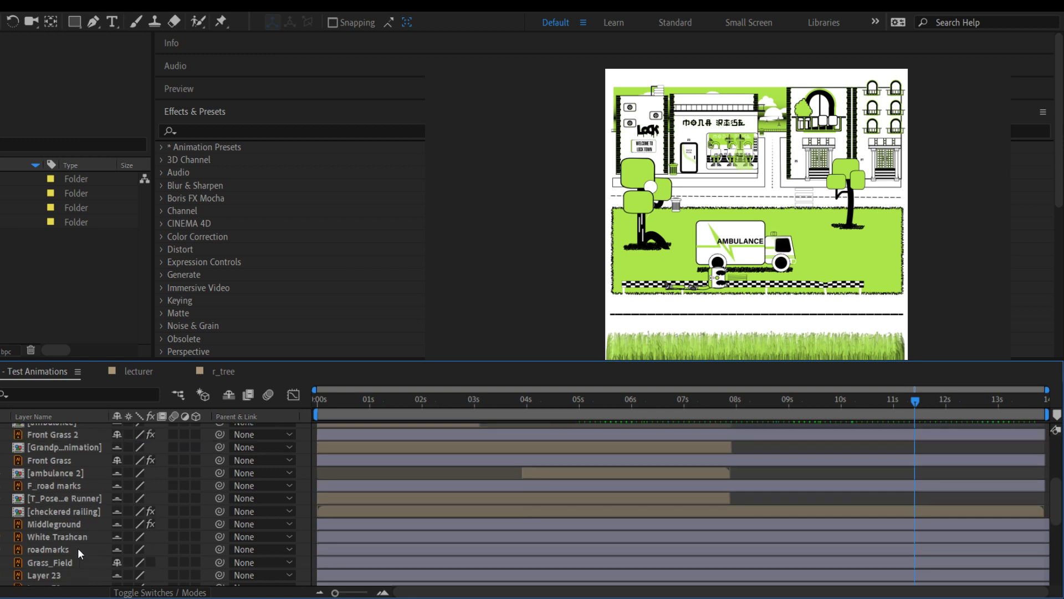
drag(81, 513, 89, 448)
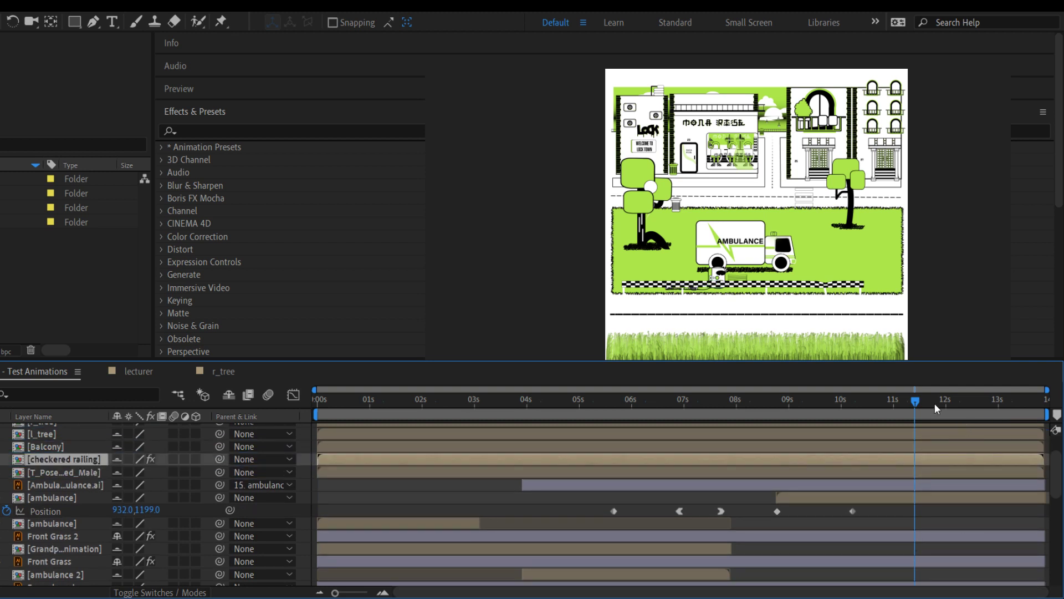
drag(917, 401, 557, 390)
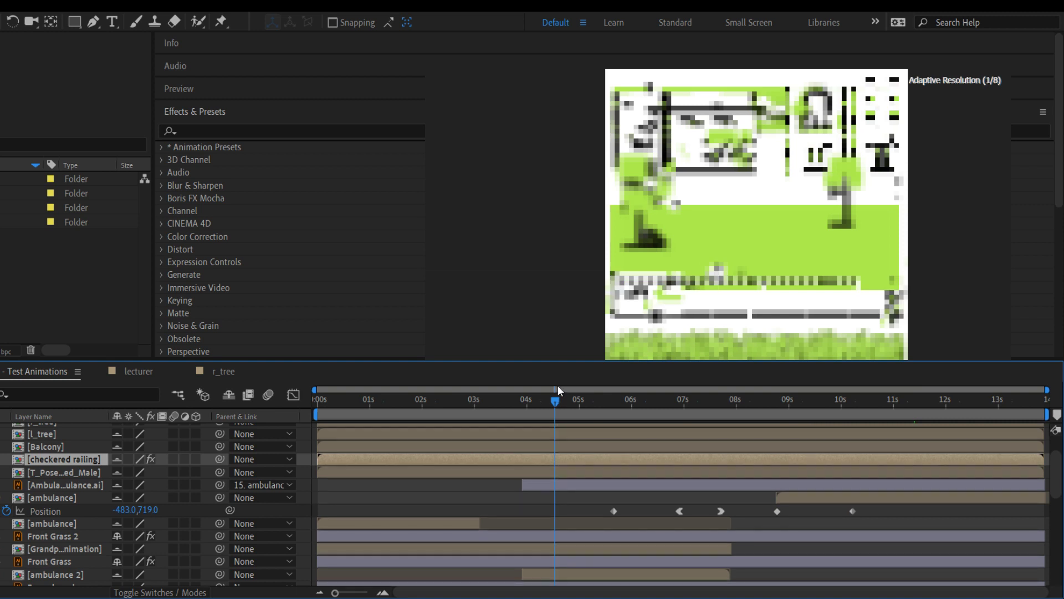
key(space)
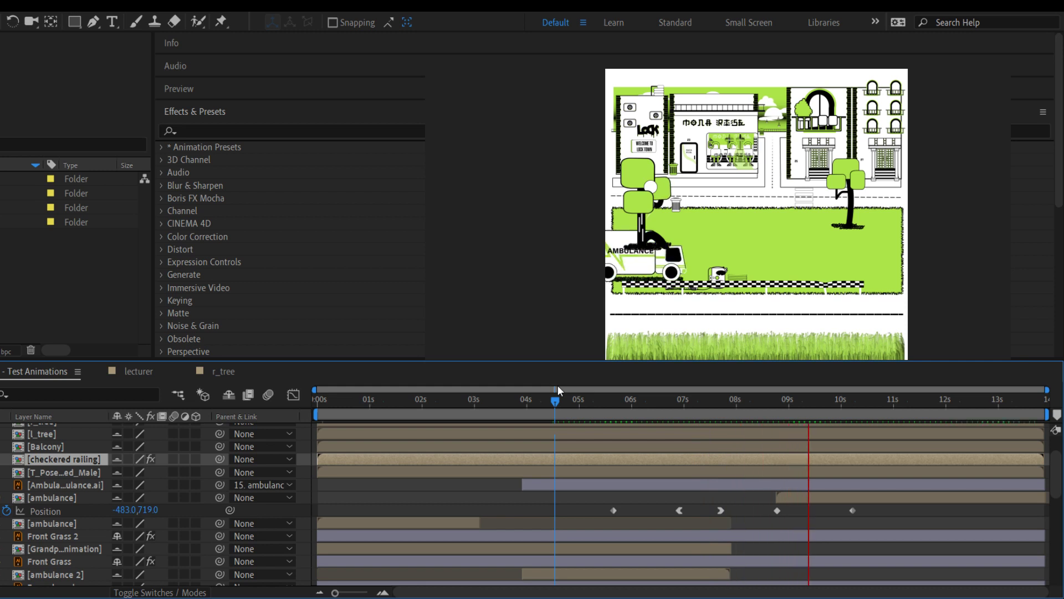
key(space)
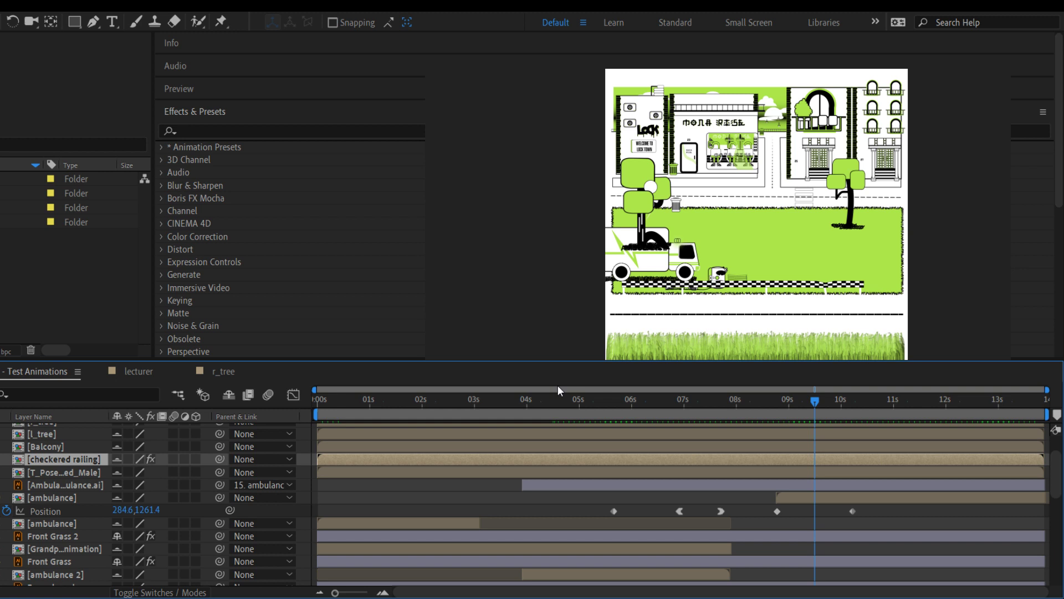
Undo the reordering of the checkered railing and T_Pose male layers
key(ctrl+z)
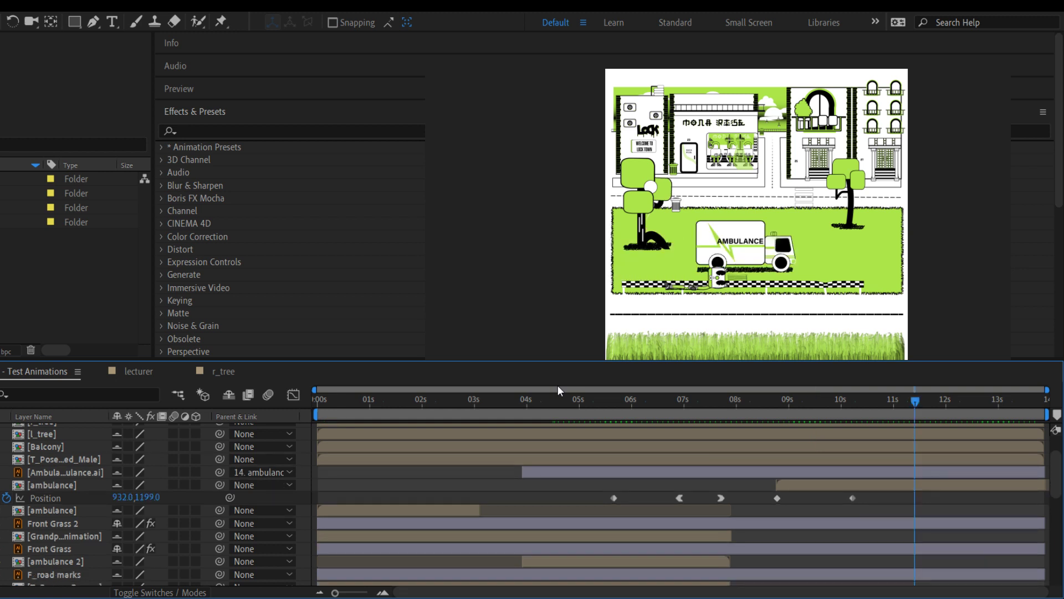
key(ctrl+z)
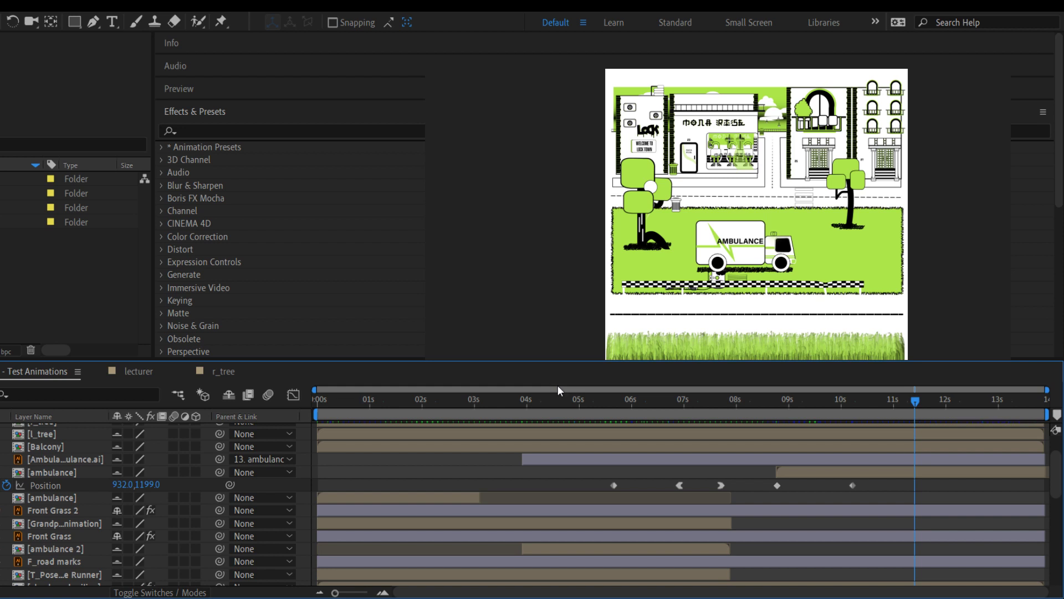
Shift the lecturer layer so it starts at about 11.7 seconds, and reveal its Position property
key(space)
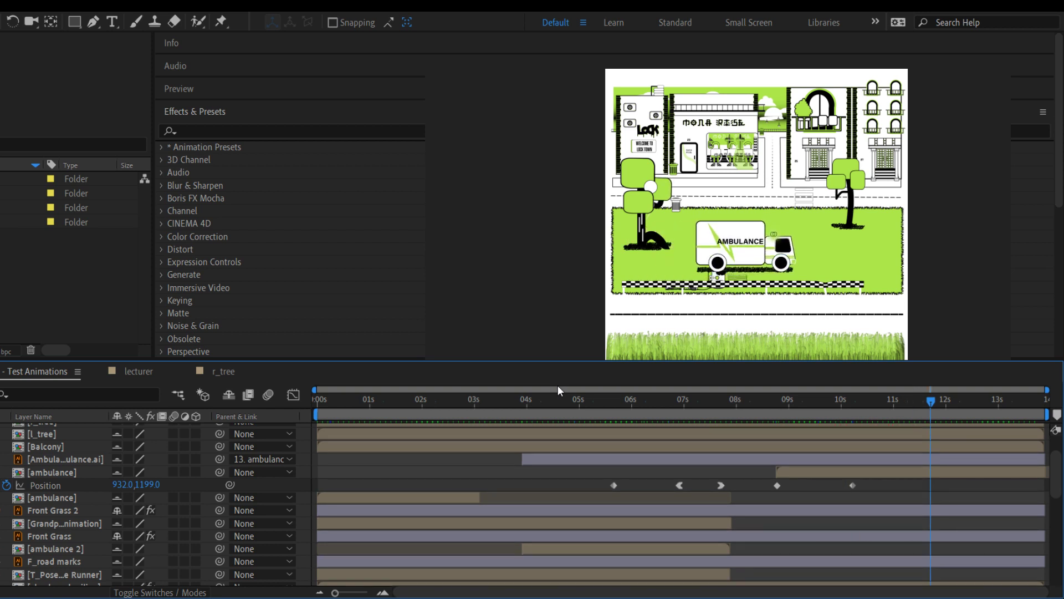
scroll(797, 567, up, 3)
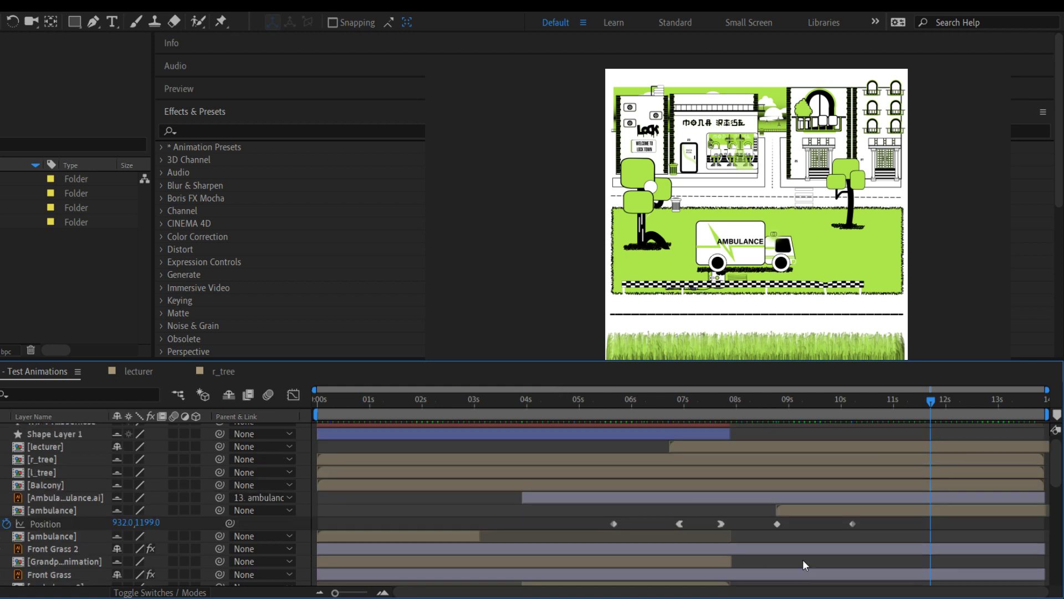
drag(822, 457, 1062, 457)
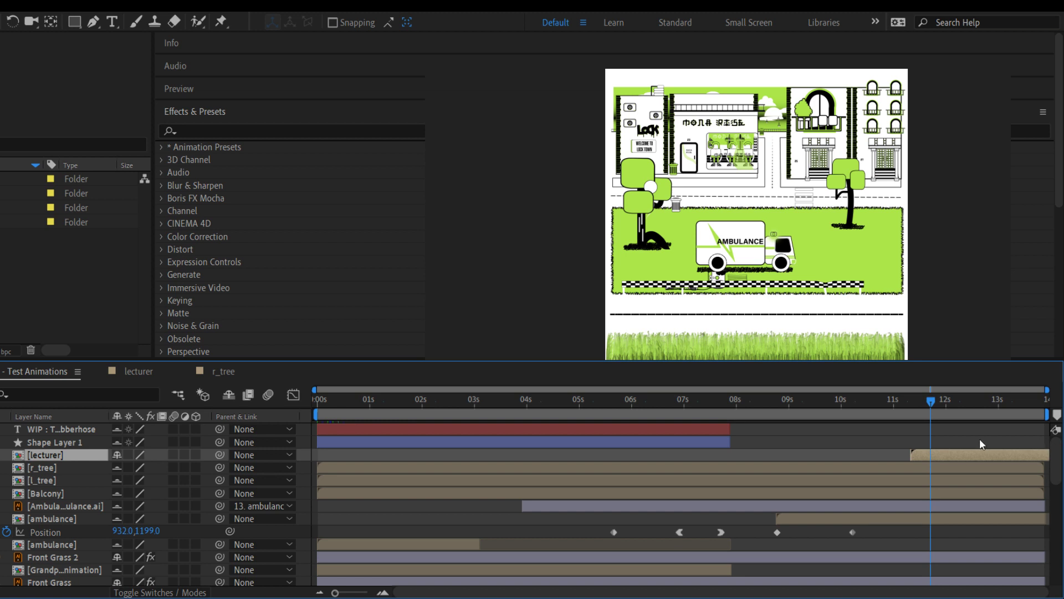
drag(956, 450, 967, 448)
key(p)
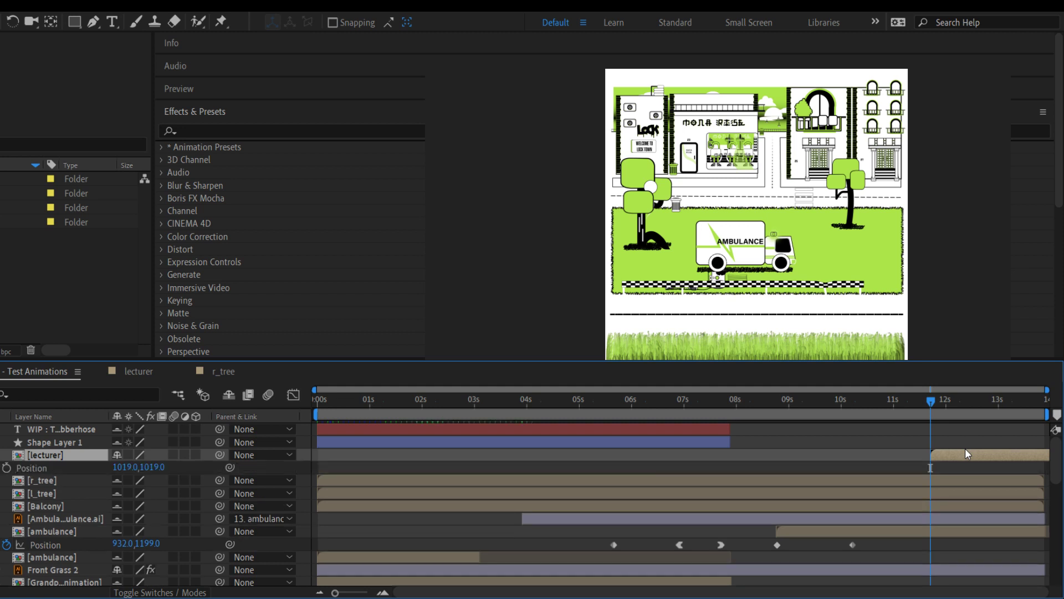
Add a Position keyframe at the lecturer layer's start and set it to 677, 1183, over the ambulance's rear
click(6, 467)
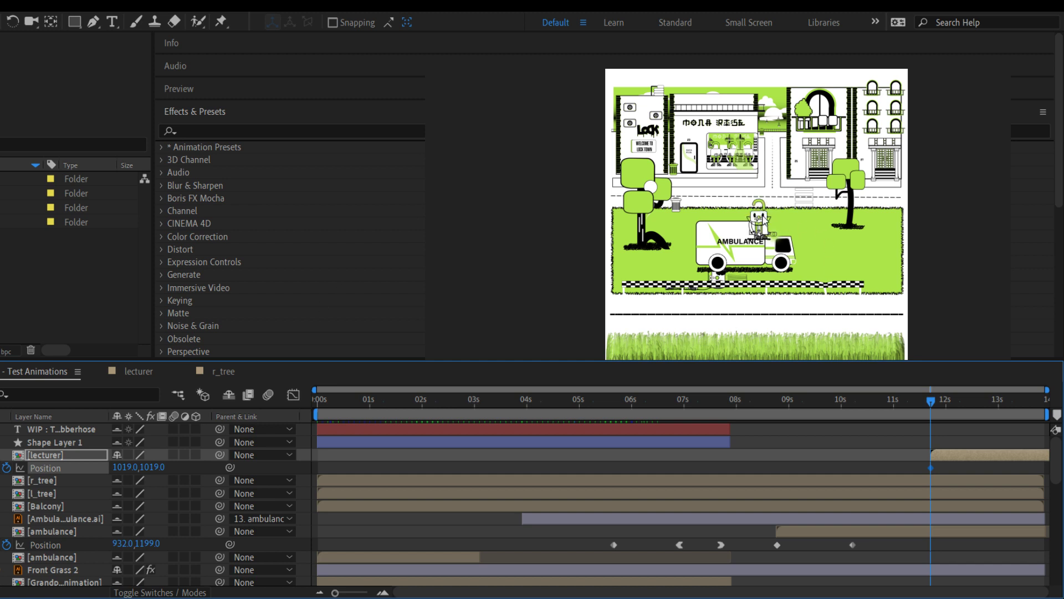
drag(765, 219, 750, 244)
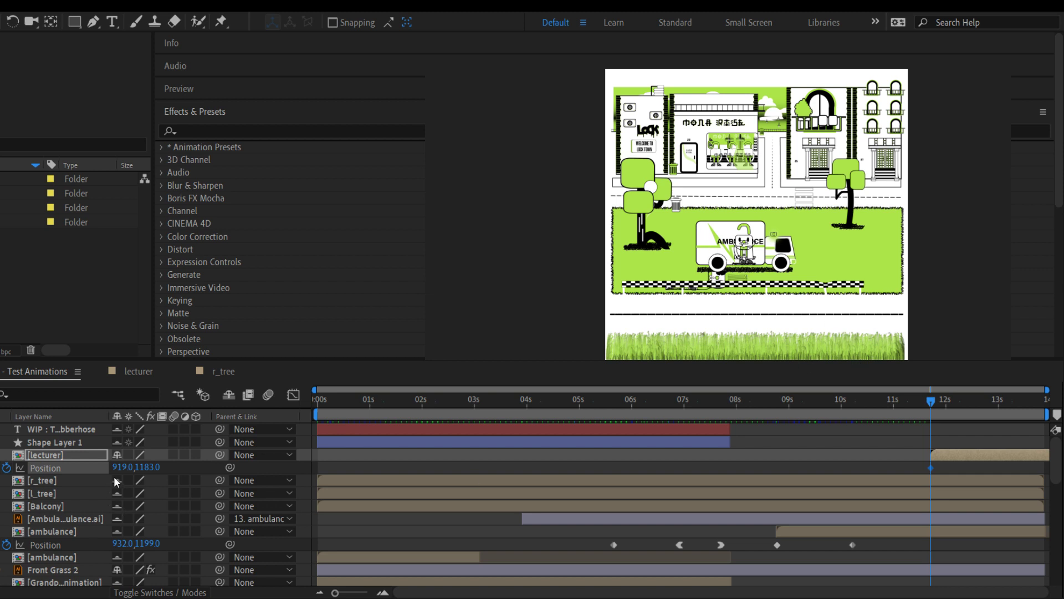
drag(122, 467, 2, 467)
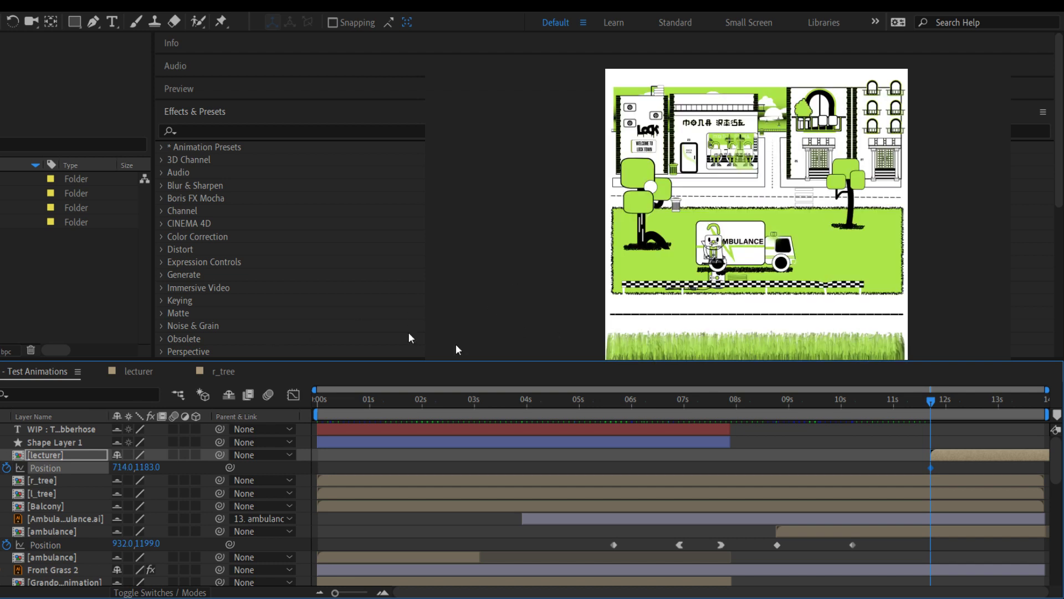
drag(126, 467, 106, 467)
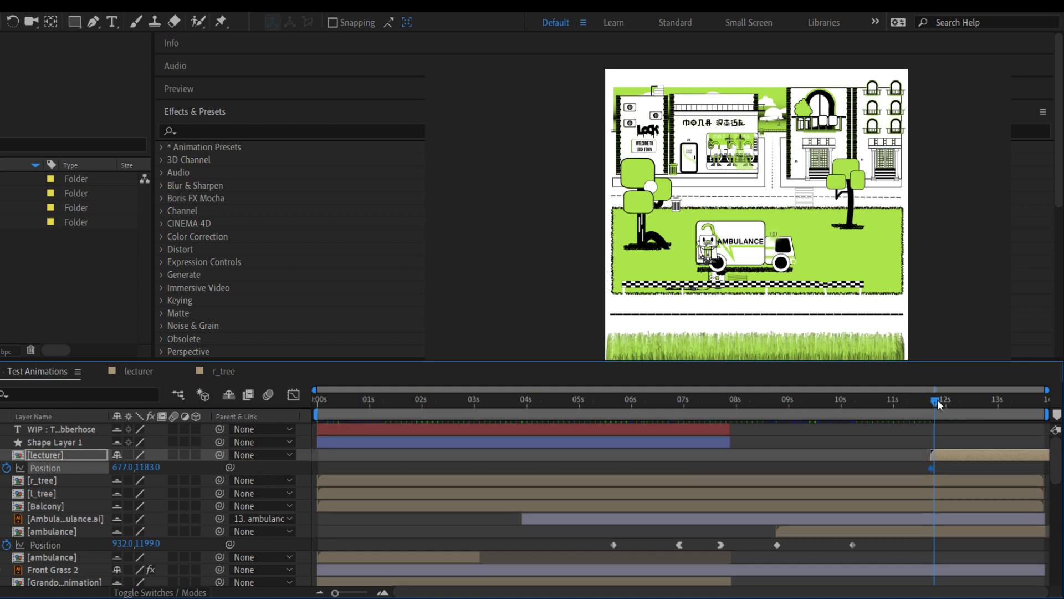
At about 12.5 seconds, keyframe the lecturer's Position at 494, 1226, moving him behind the ambulance
drag(930, 403, 968, 402)
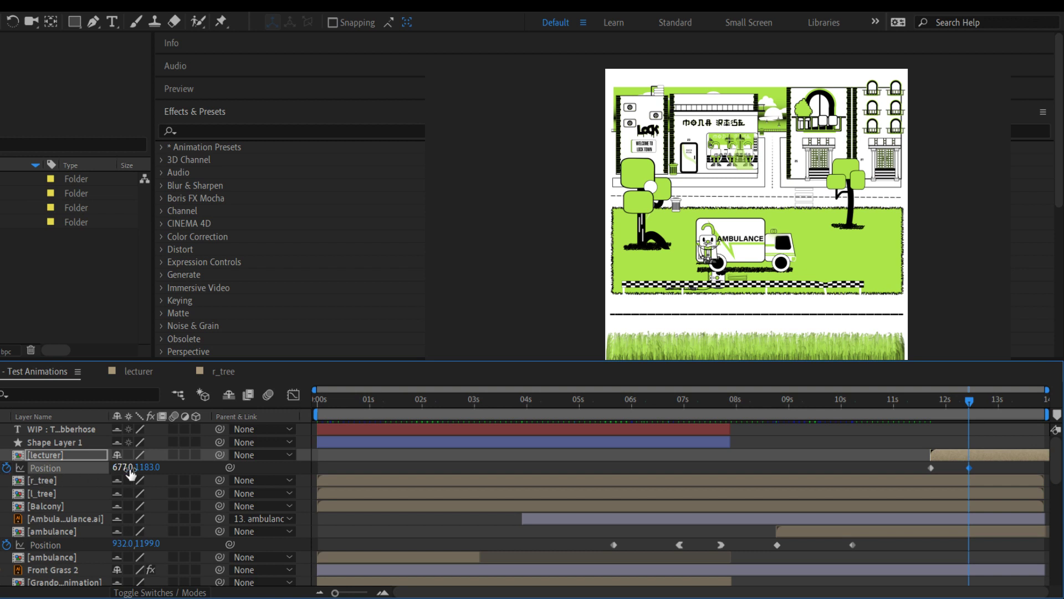
drag(123, 468, 8, 471)
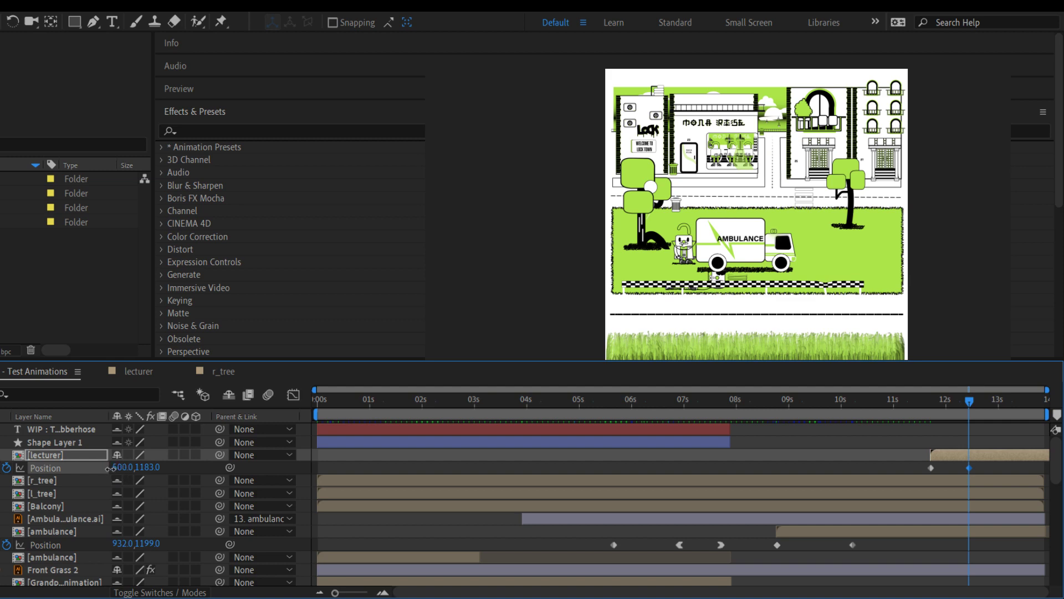
drag(120, 467, 185, 460)
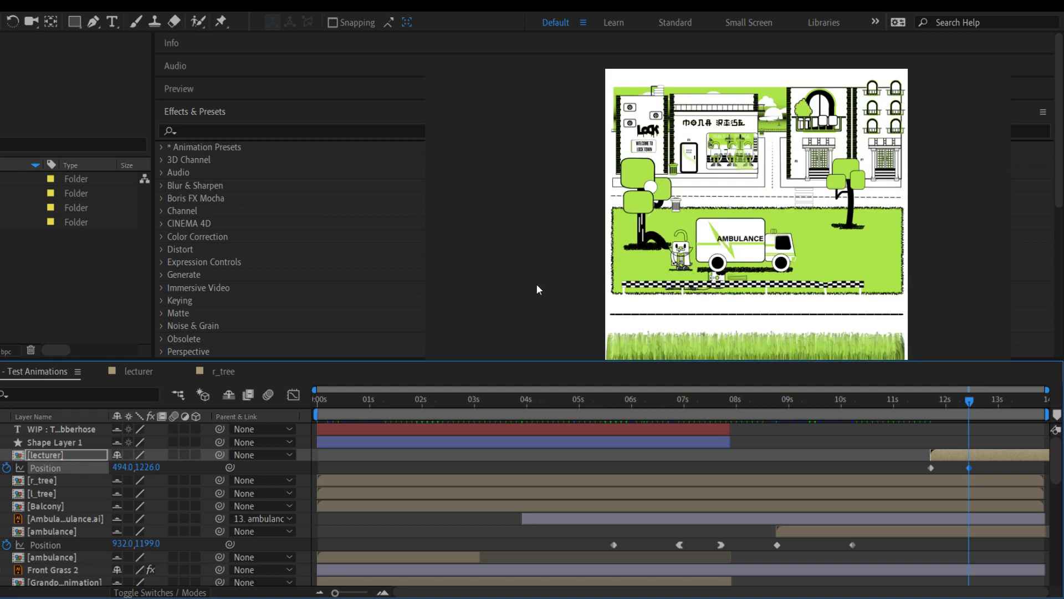
Hold the lecturer's Position at 494, 1226 by adding another keyframe at about 12.7 seconds
scroll(667, 311, up, 4)
drag(664, 321, 703, 162)
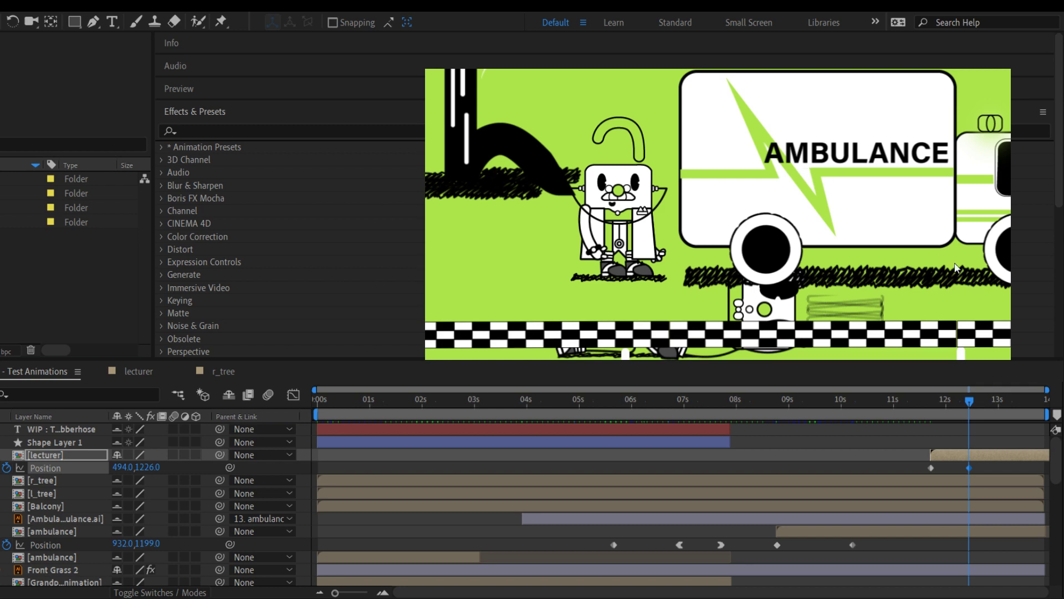
drag(971, 402, 985, 400)
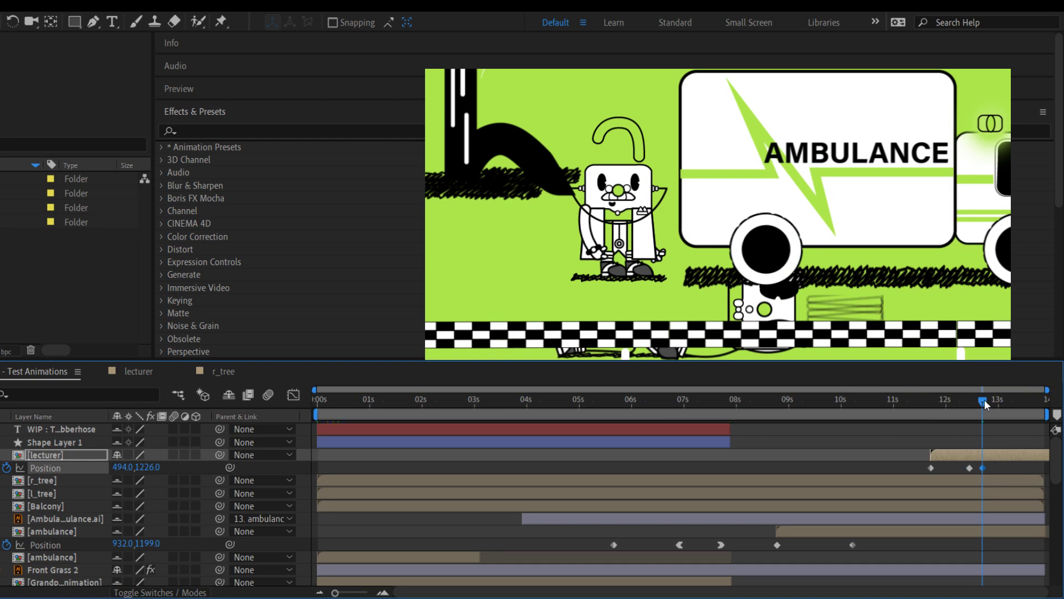
Move the lecturer layer earlier to start at about 9.8 seconds, and the duplicate ambulance layer to start at about 7.6 seconds
drag(984, 401, 1016, 400)
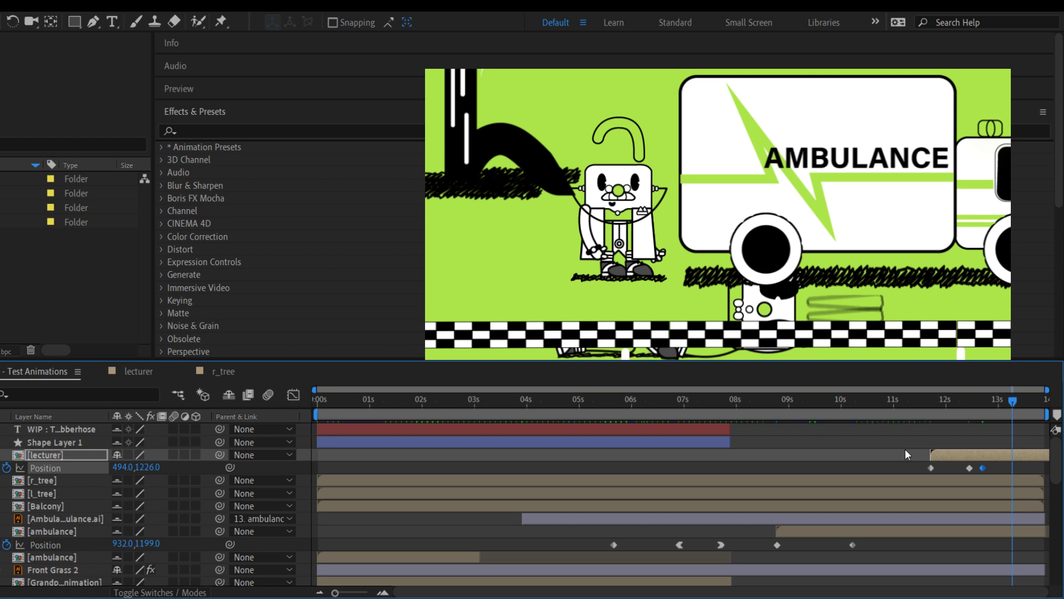
drag(903, 448, 881, 460)
drag(1010, 400, 834, 404)
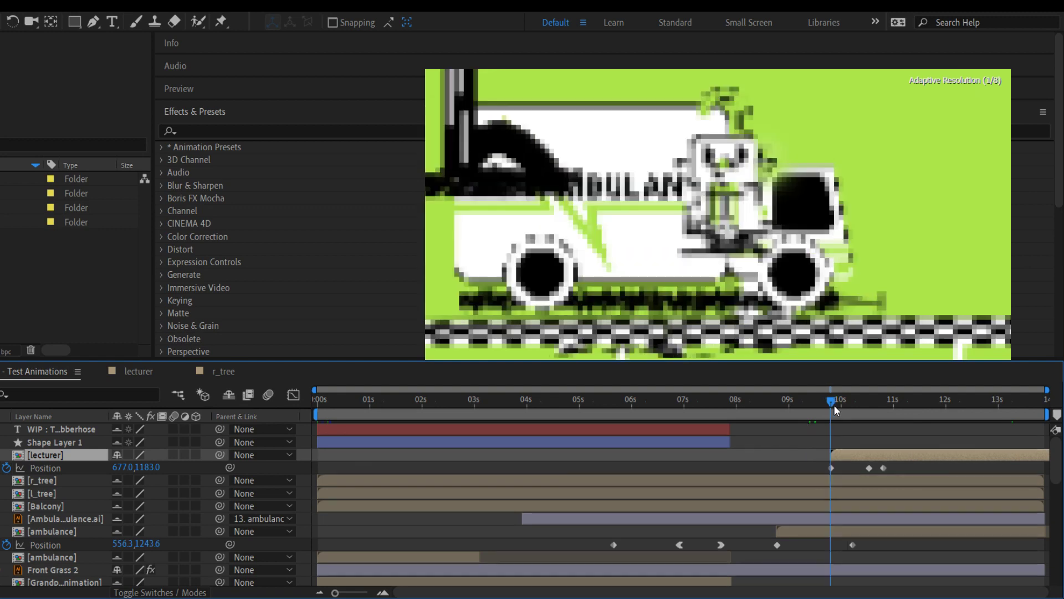
drag(880, 530, 818, 531)
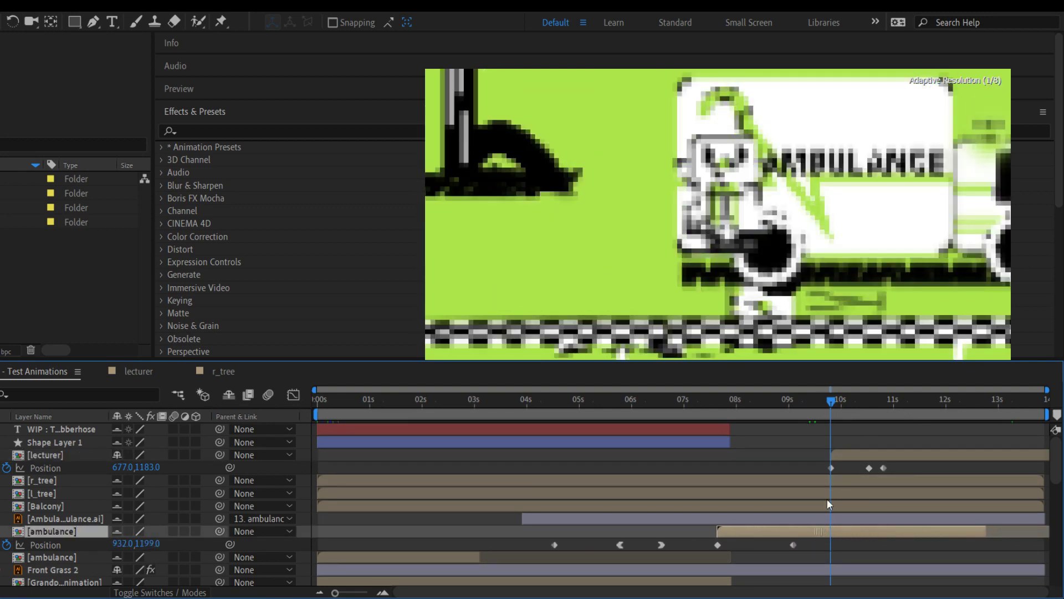
At about 11.5 seconds, keyframe the lecturer's Position X at 168 so he walks away from the ambulance
drag(833, 405, 922, 400)
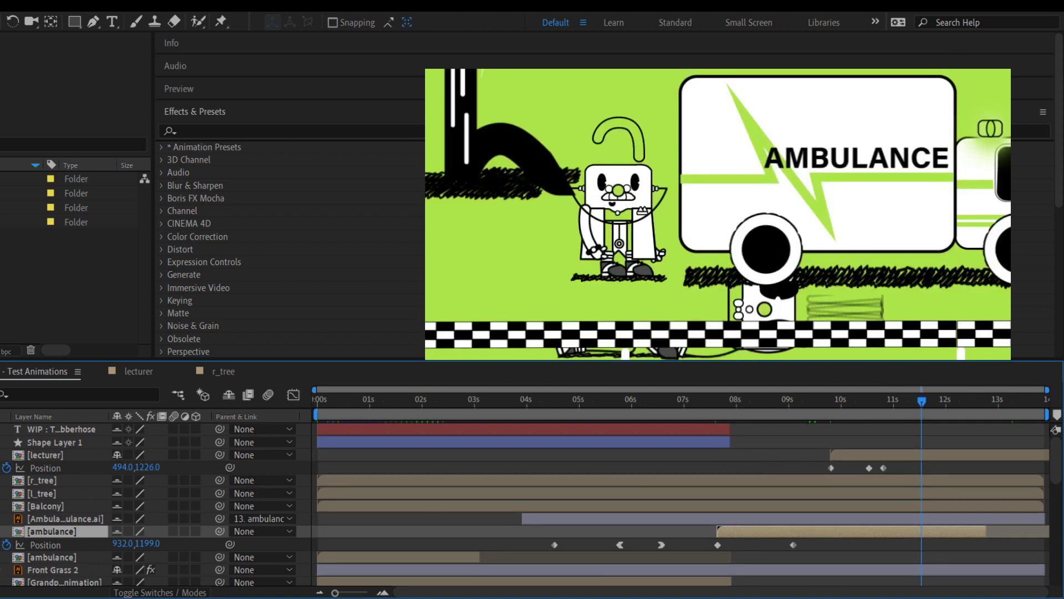
click(46, 467)
drag(116, 467, 3, 466)
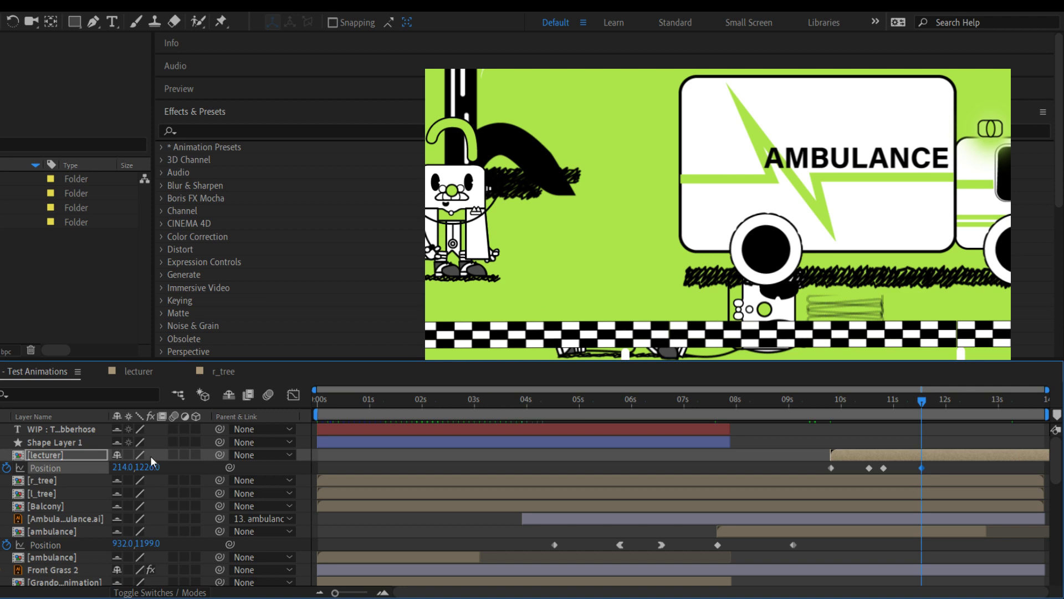
drag(123, 467, 97, 469)
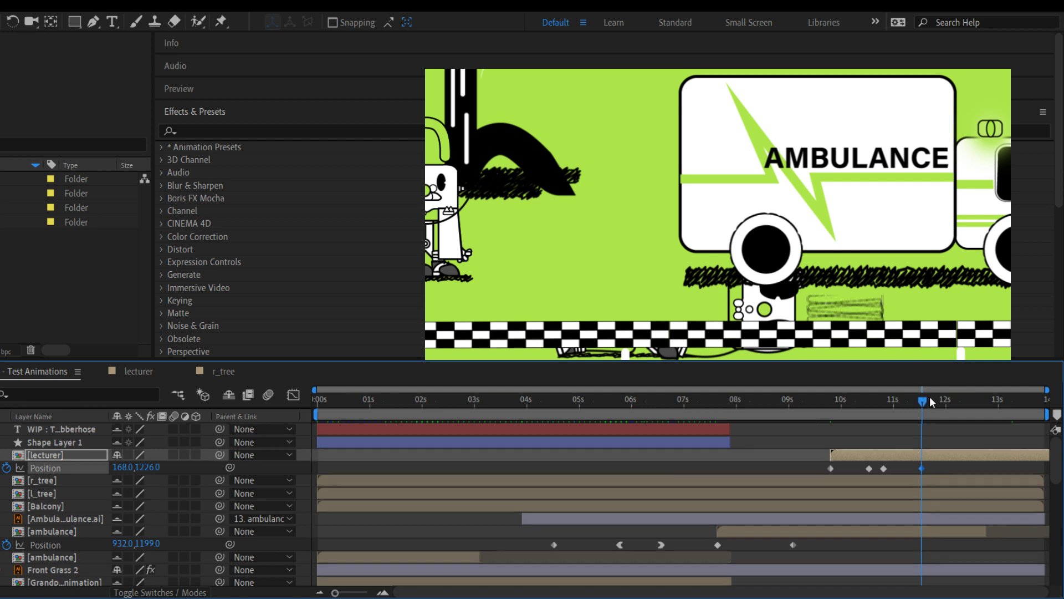
At about 12.1 seconds, keyframe the lecturer's Position Y at 1376 so he moves down to the end of the checkered railing
drag(929, 398, 951, 400)
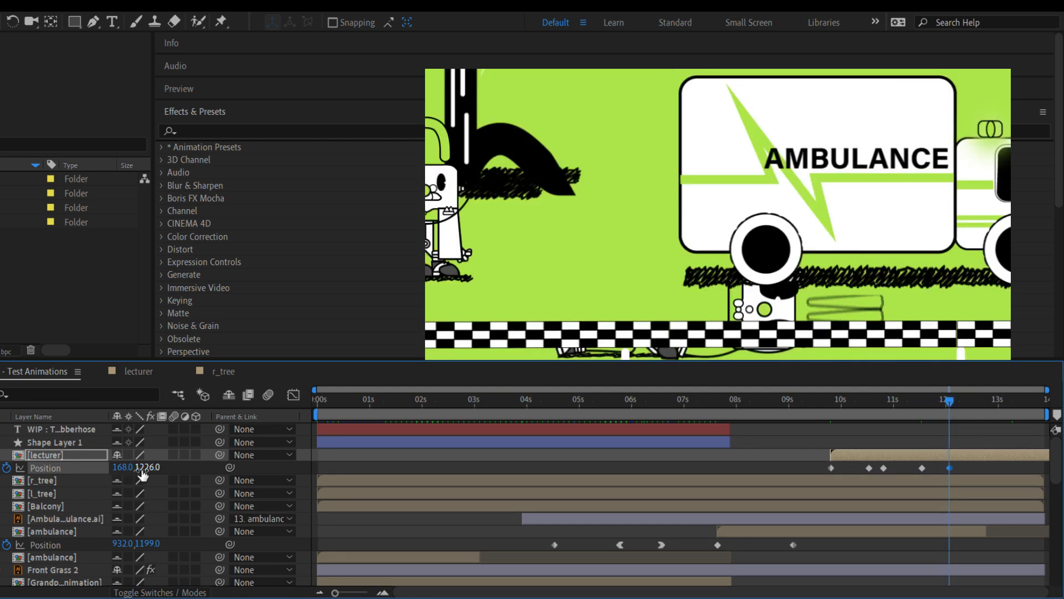
drag(147, 467, 276, 454)
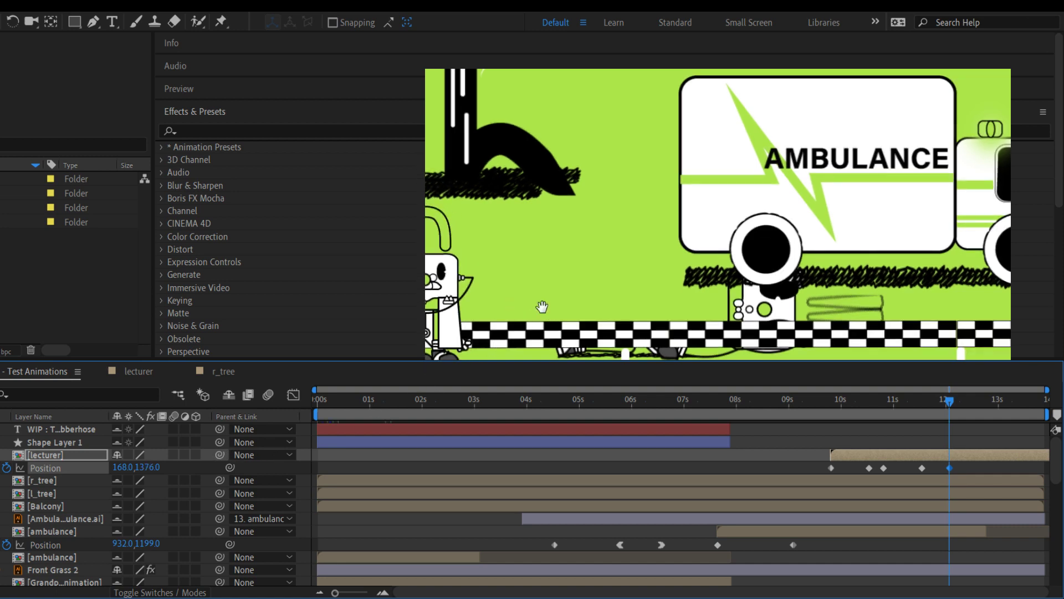
drag(542, 302, 566, 237)
scroll(565, 237, down, 2)
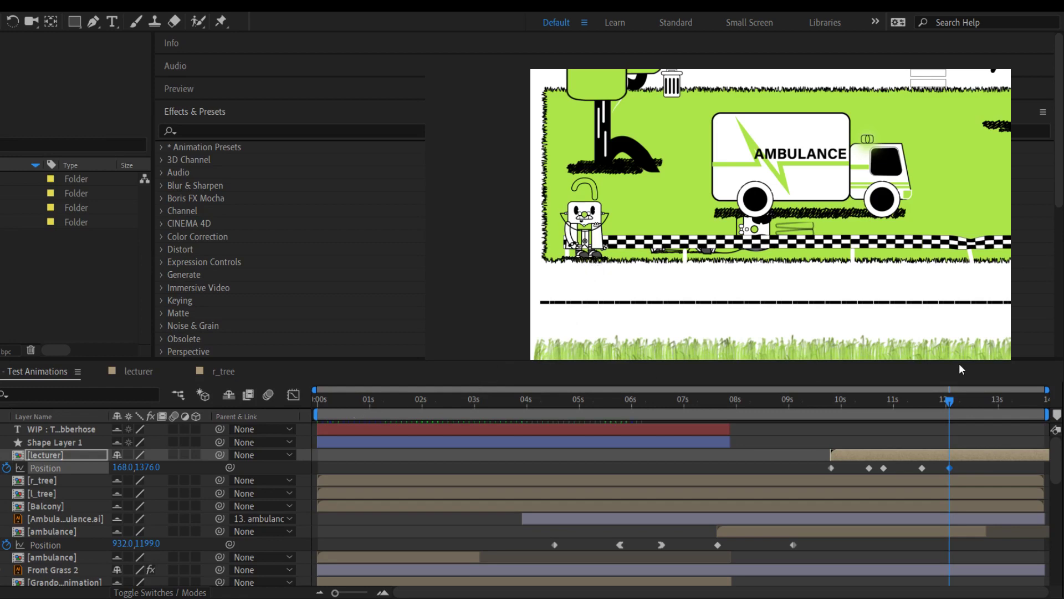
drag(958, 399, 993, 399)
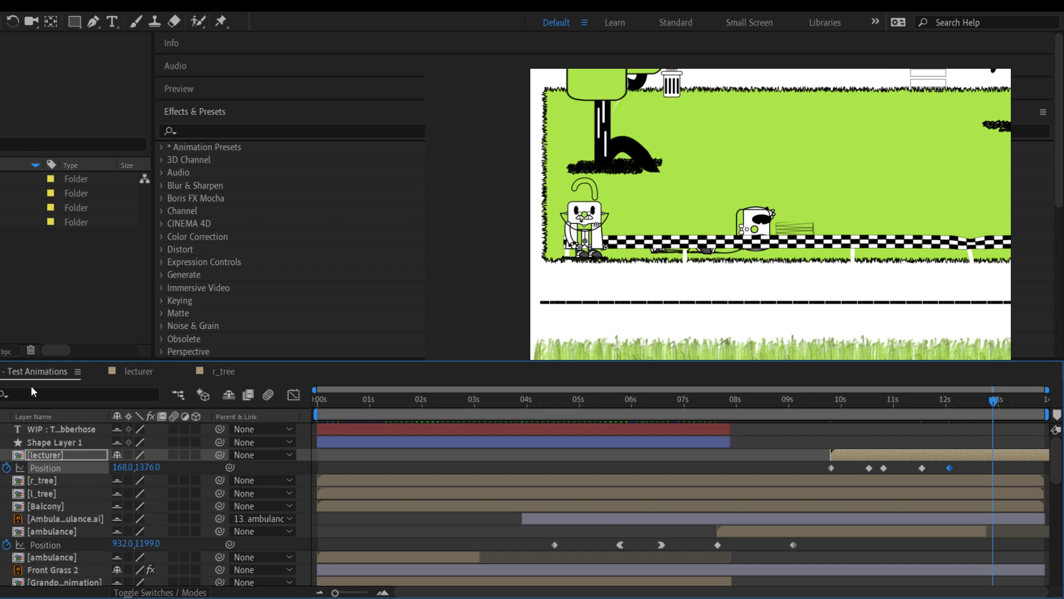
key(v)
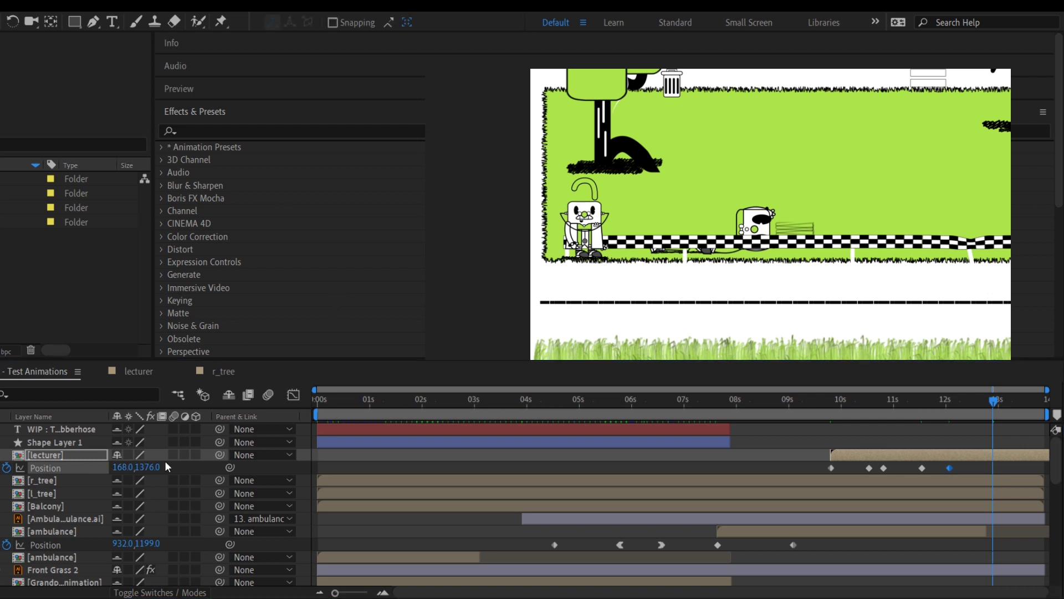
Keyframe the lecturer's Position X at 497 at about 12.9 seconds and hold it with another keyframe at about 13.6 seconds
drag(120, 467, 371, 469)
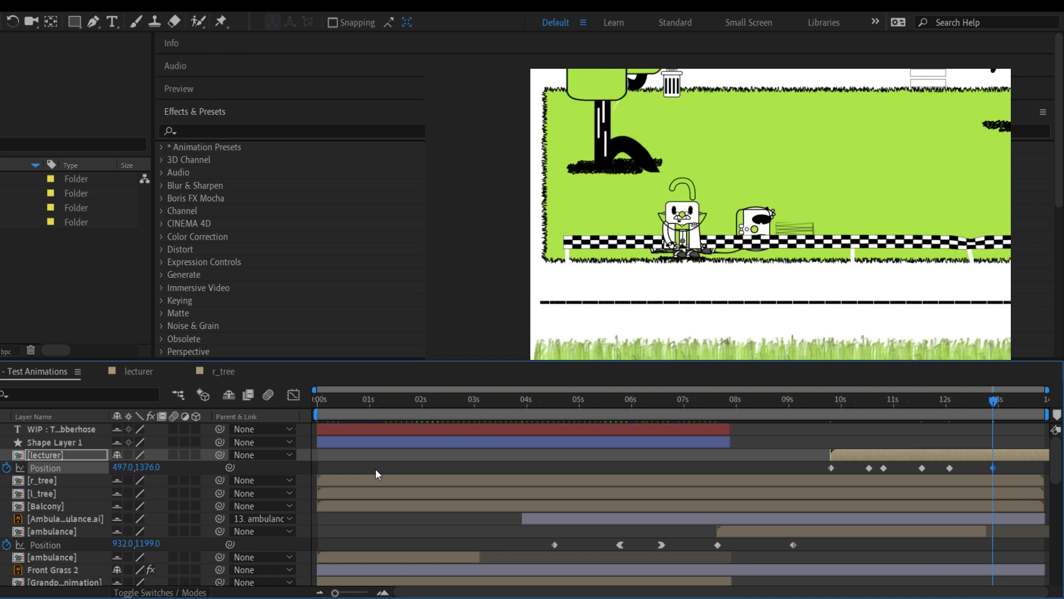
drag(994, 399, 1030, 399)
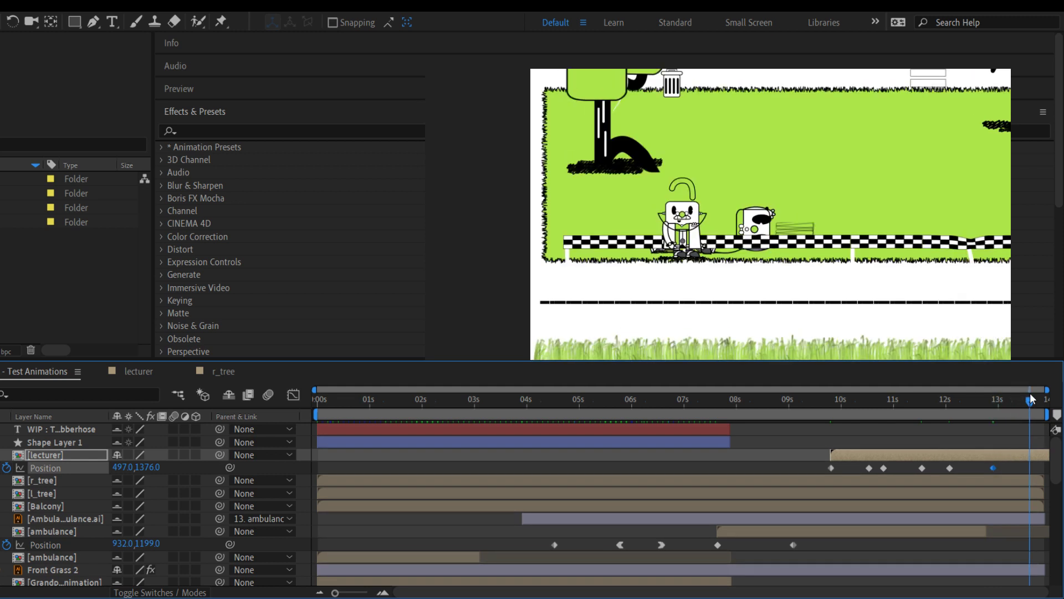
key(alt+shift+p)
Move the lecturer layer earlier to start at about 6.5 seconds and enlarge the timeline to show more layers
drag(949, 454, 775, 462)
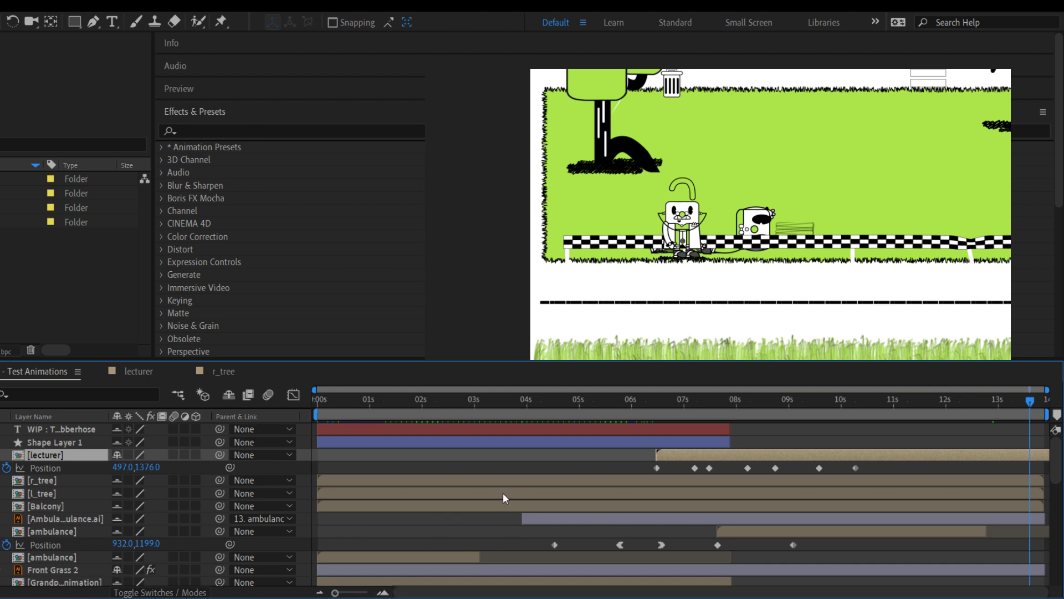
scroll(503, 496, down, 1)
drag(327, 360, 327, 287)
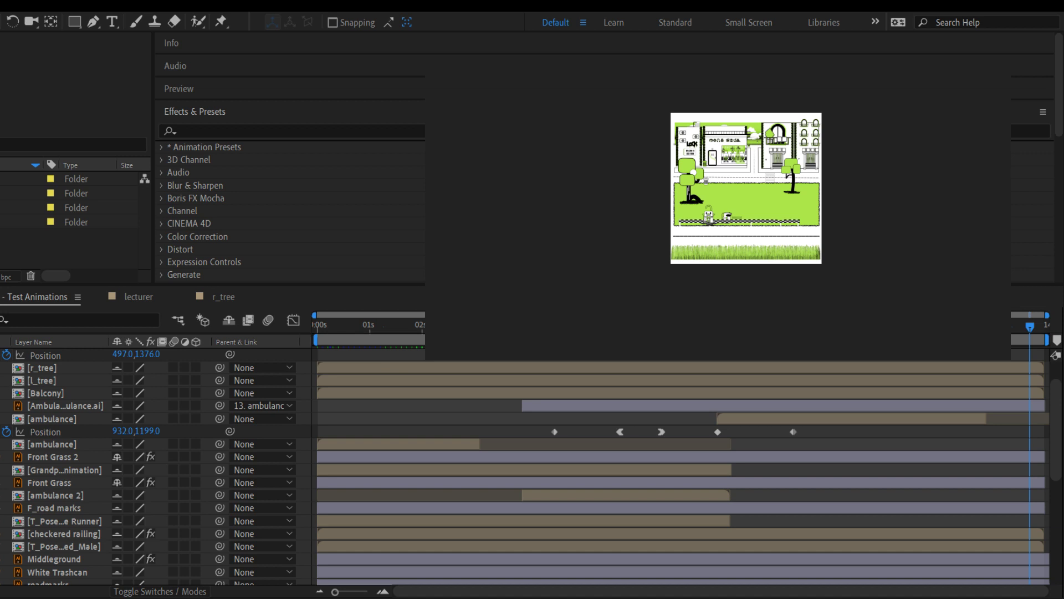
Preview the animation from about 0.4 seconds with the whole scene fitted in an enlarged composition view
scroll(802, 244, up, 4)
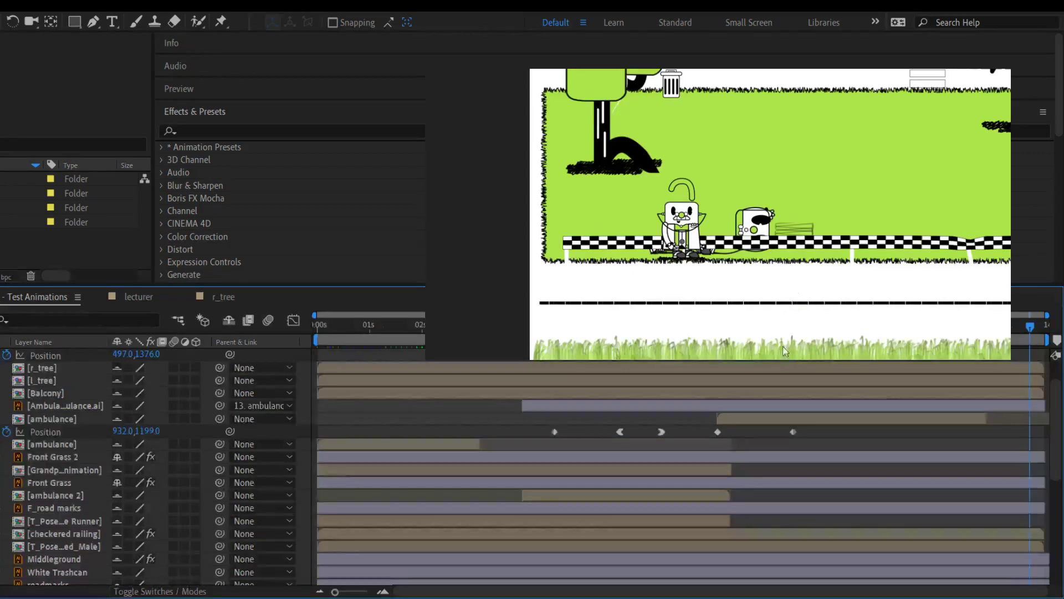
click(337, 327)
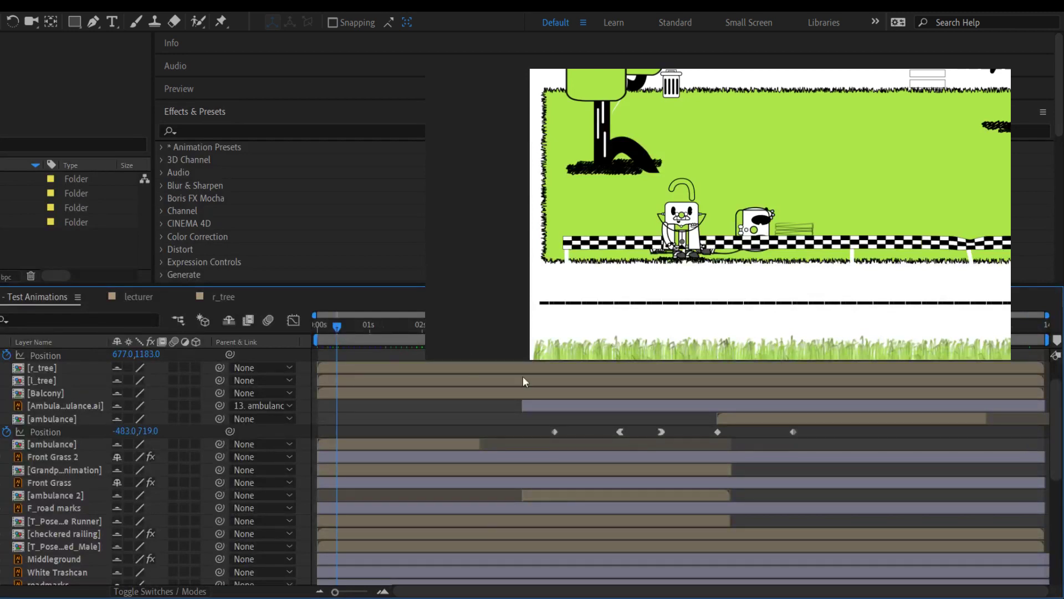
key(space)
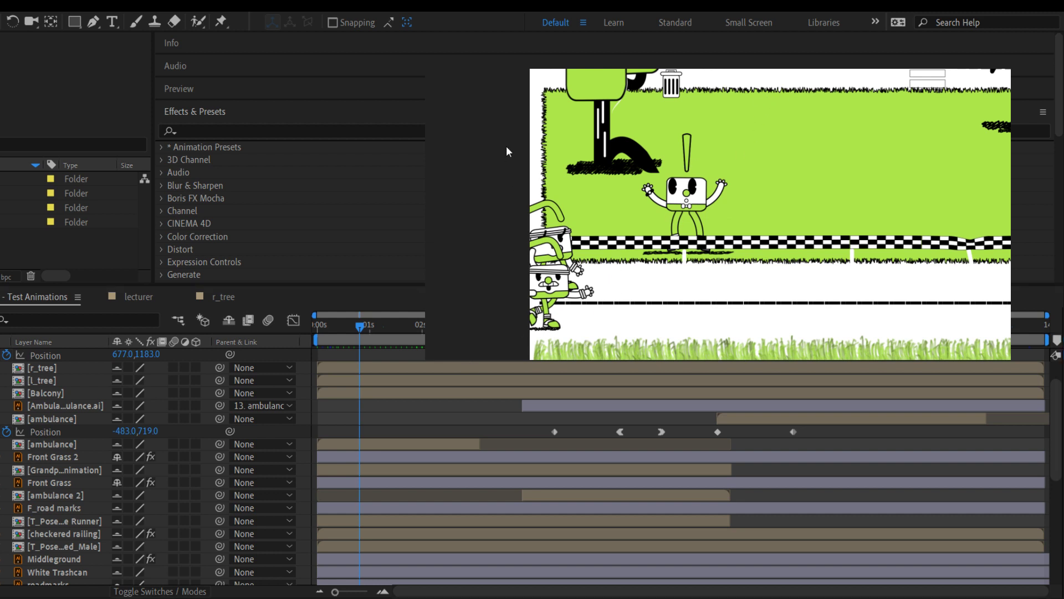
key(shift+slash)
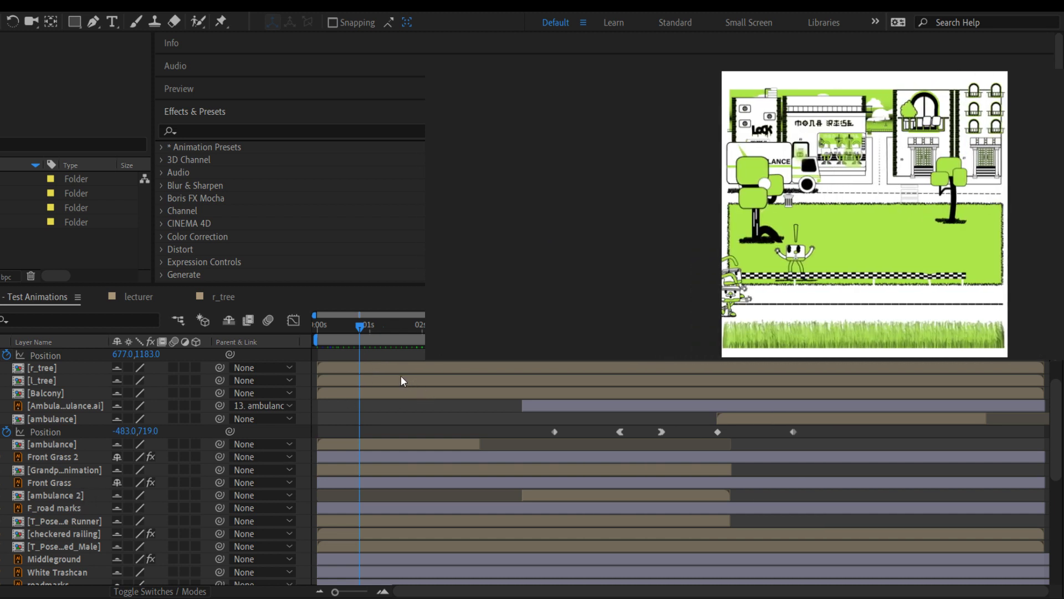
drag(385, 367, 373, 554)
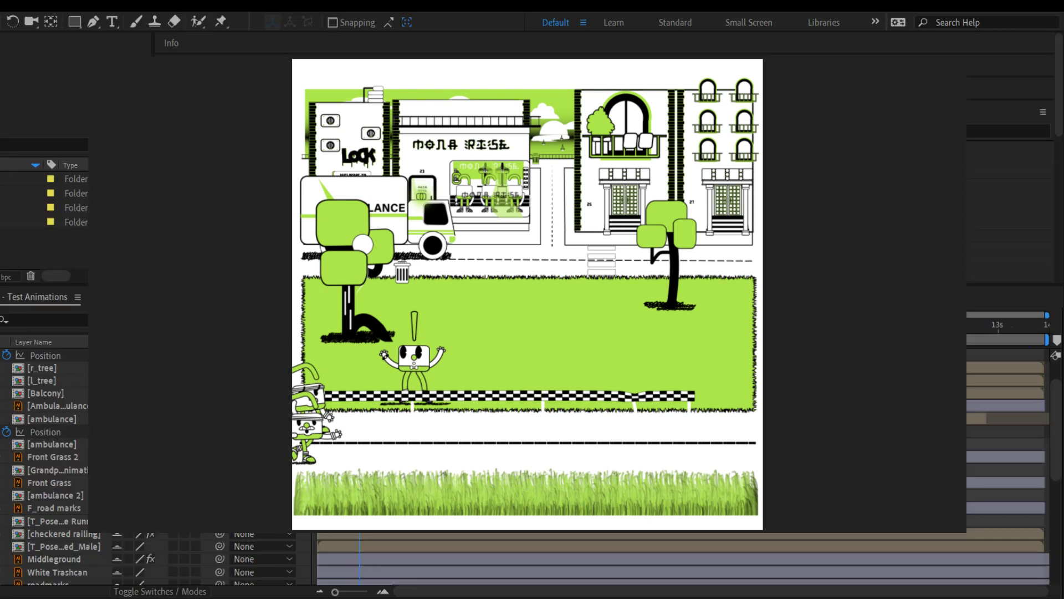
key(space)
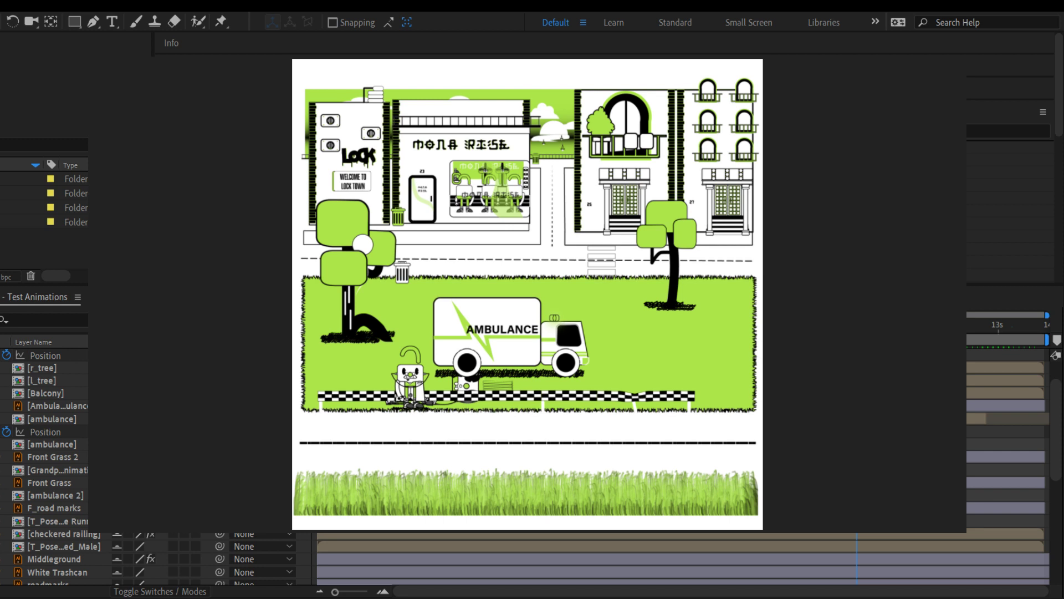
Replay the last seconds of the animation to check the timing of the lecturer and the duplicate ambulance
click(52, 418)
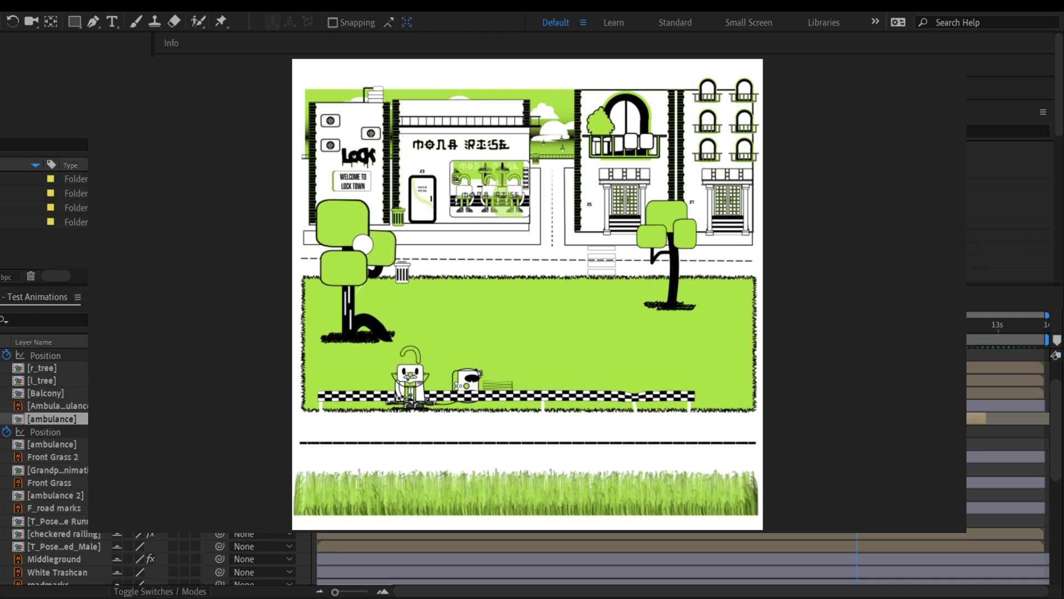
key(space)
key(space)
click(241, 363)
key(space)
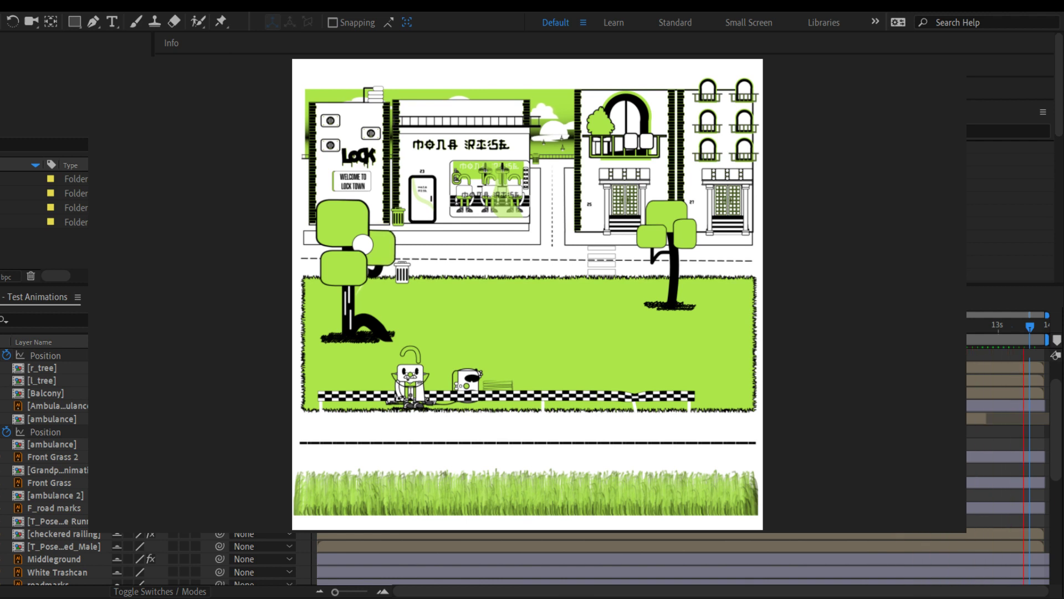
key(space)
key(space)
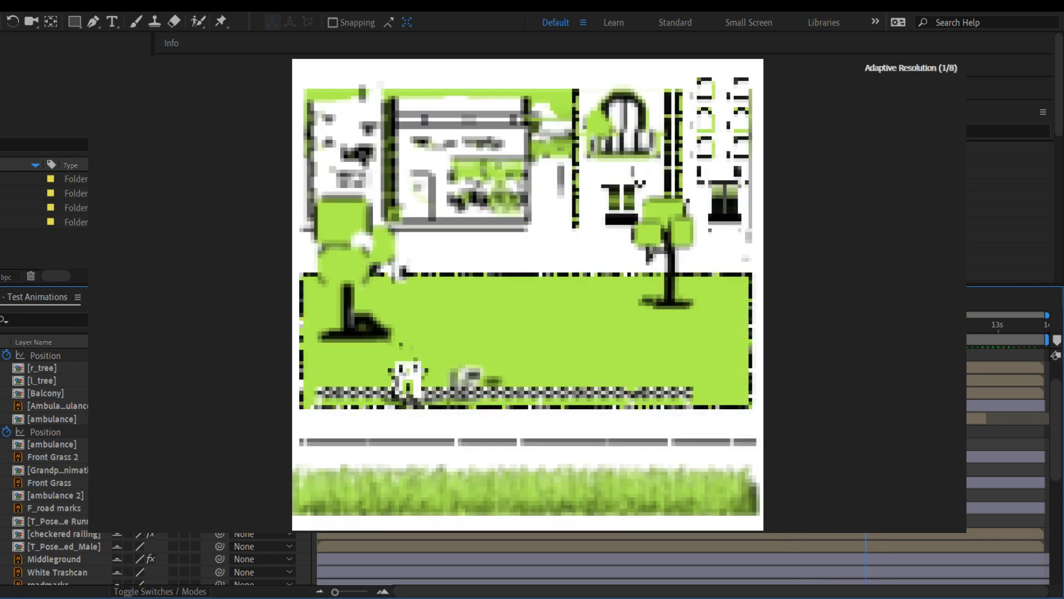
key(space)
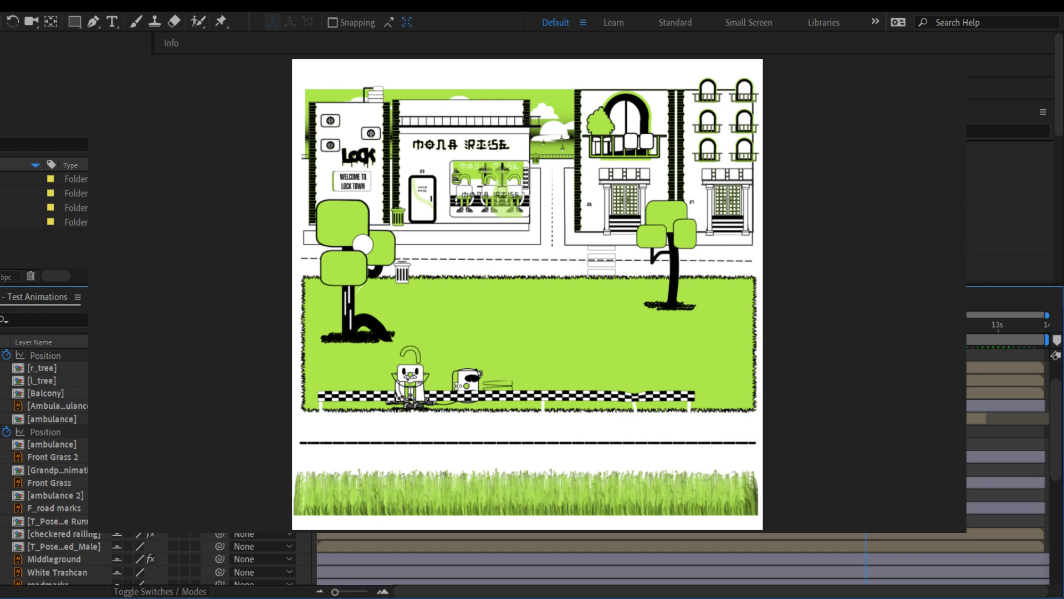
key(space)
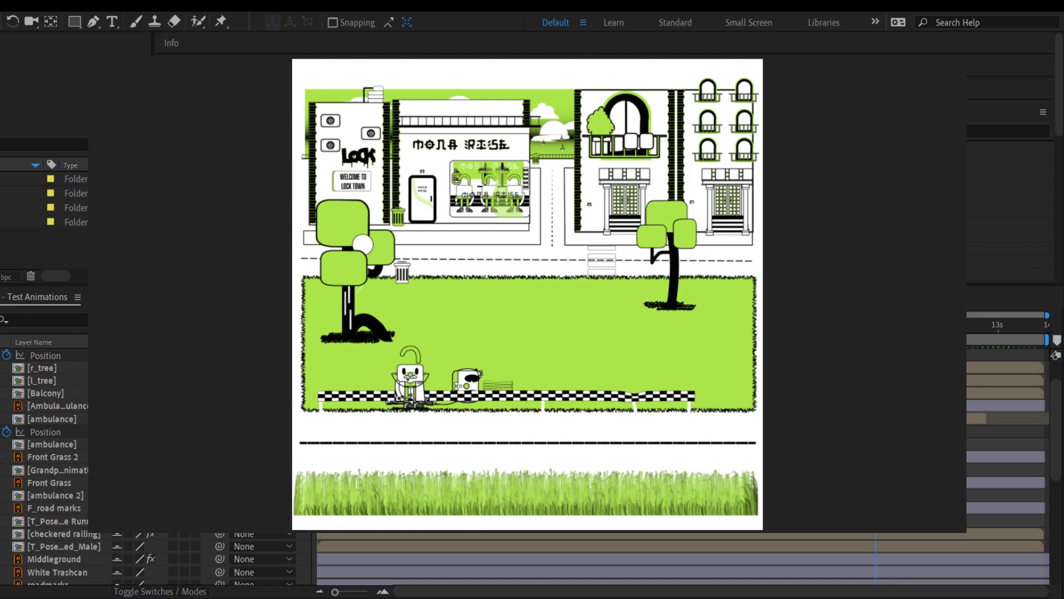
click(46, 432)
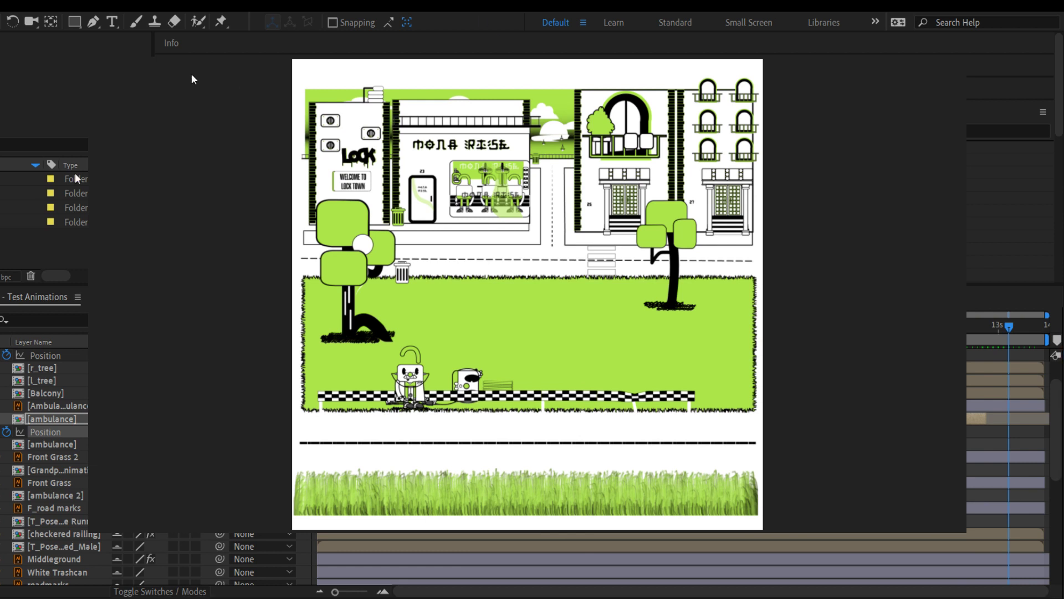
key(grave)
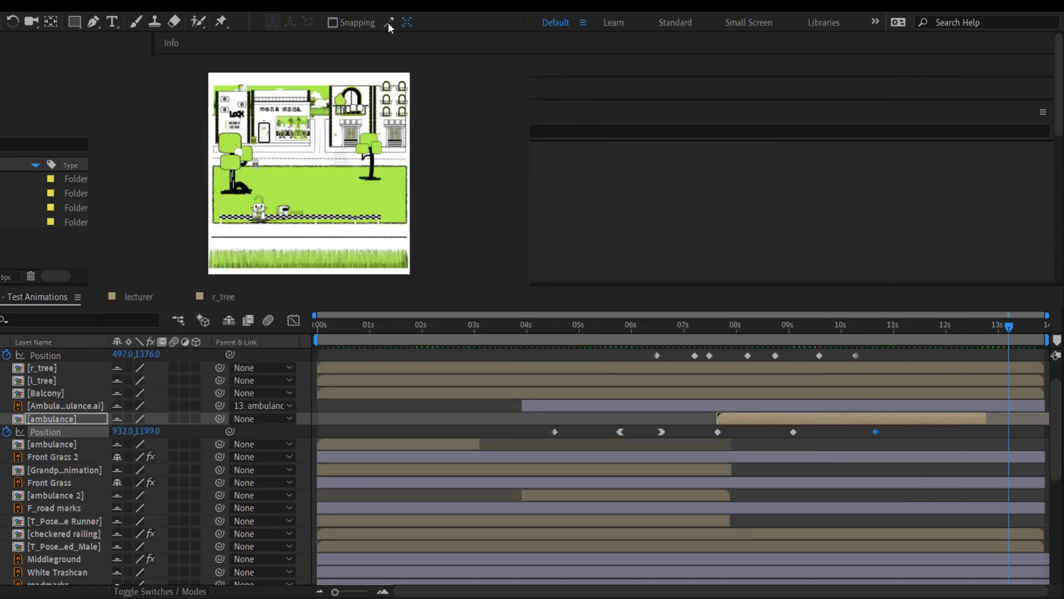
click(1001, 325)
drag(720, 333, 764, 363)
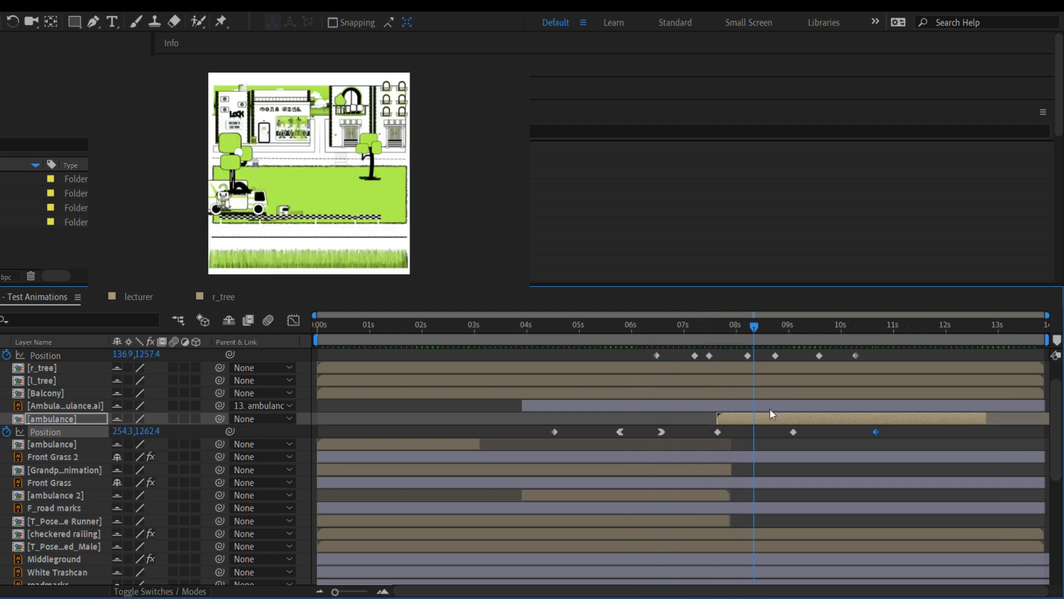
key(k)
key(k)
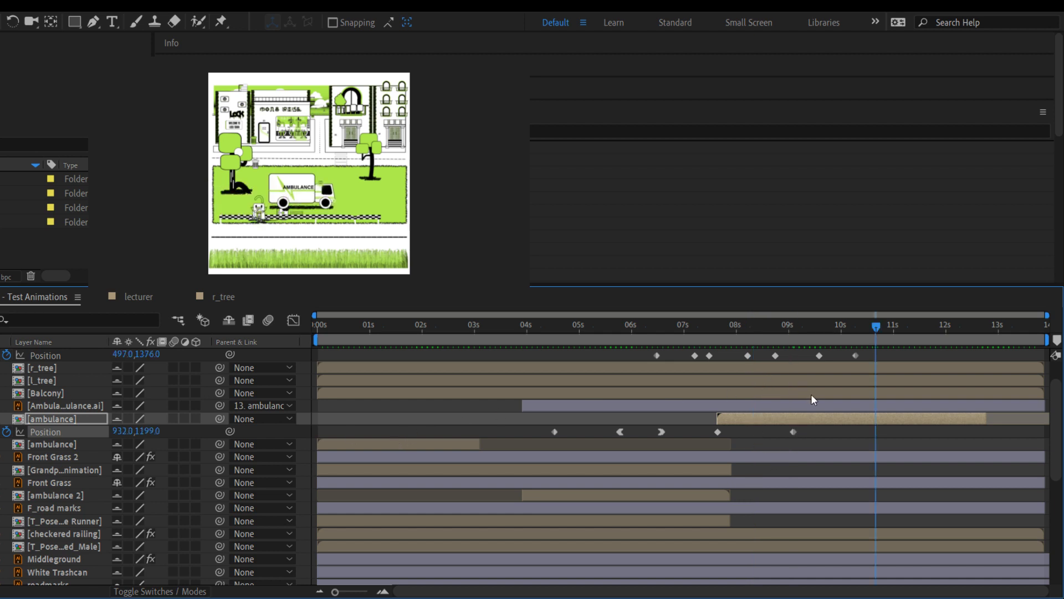
Hold the lecturer's Position at 497, 1376 with a keyframe at about 11.6 seconds and collapse the duplicate ambulance's properties
scroll(811, 395, up, 3)
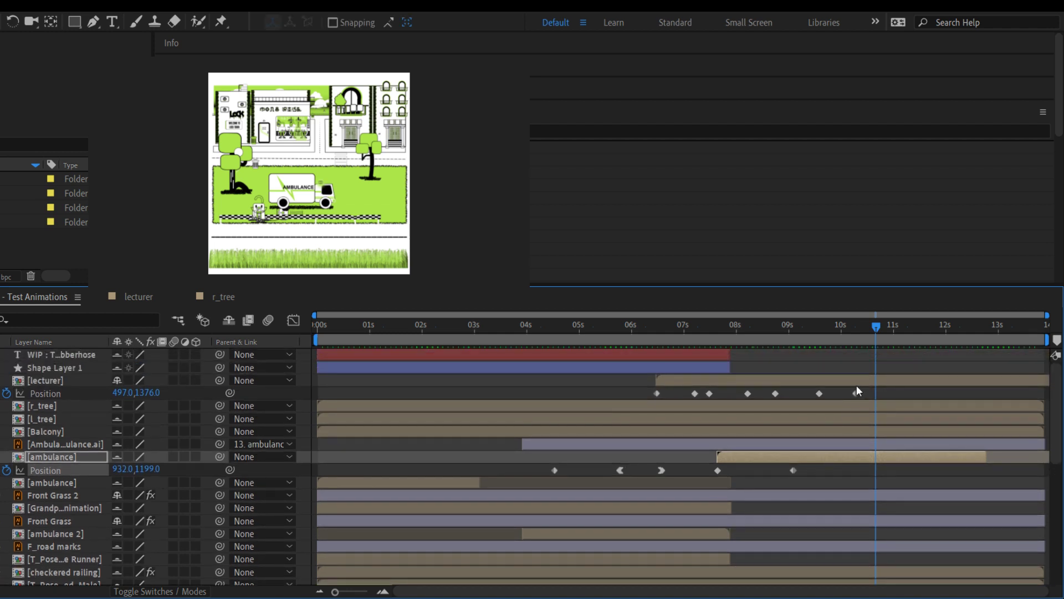
click(856, 382)
drag(878, 326, 928, 322)
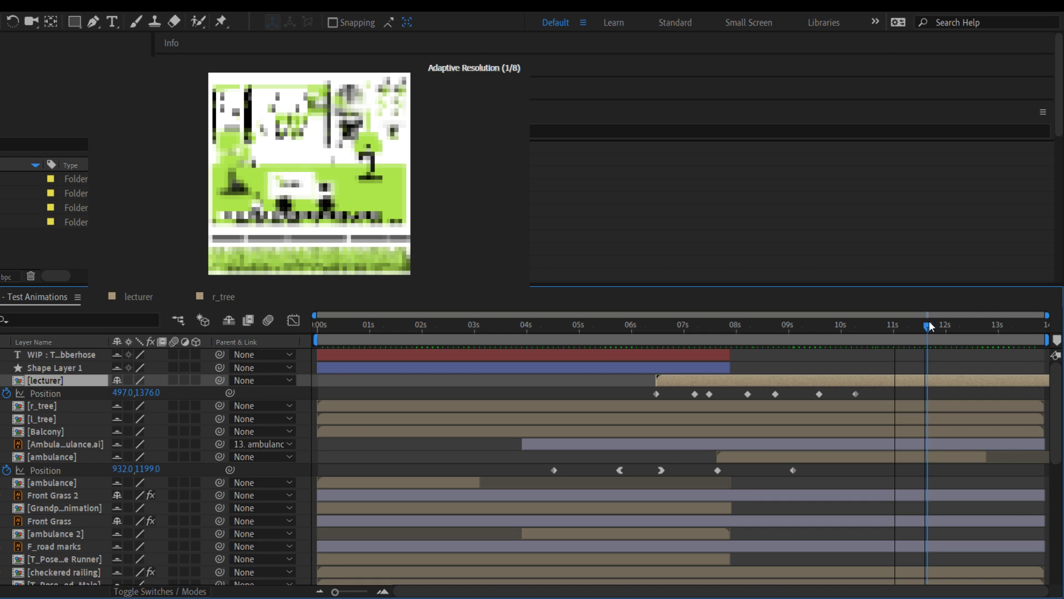
key(alt+shift+p)
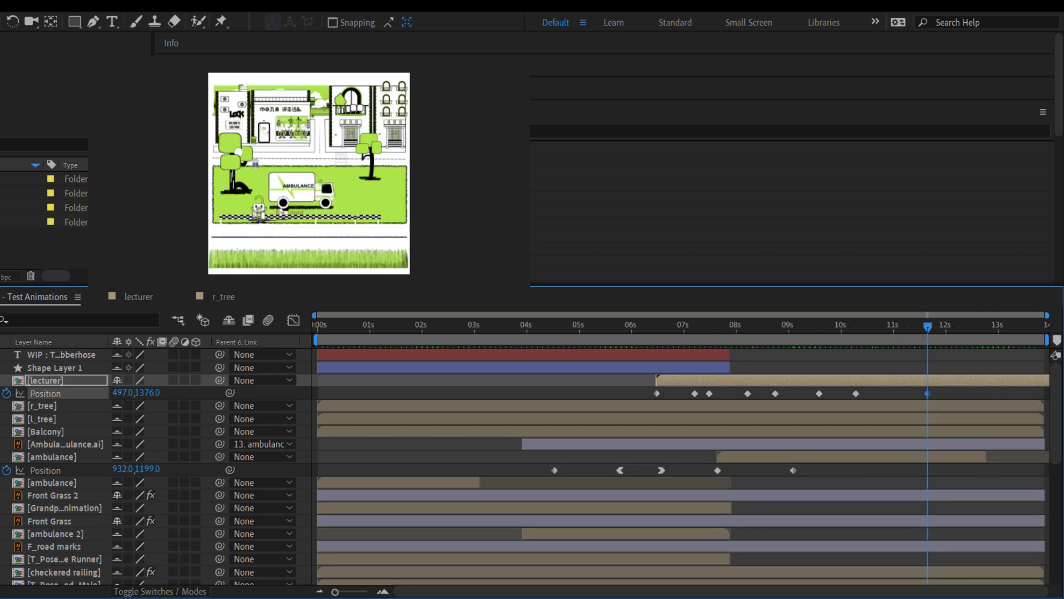
click(1, 457)
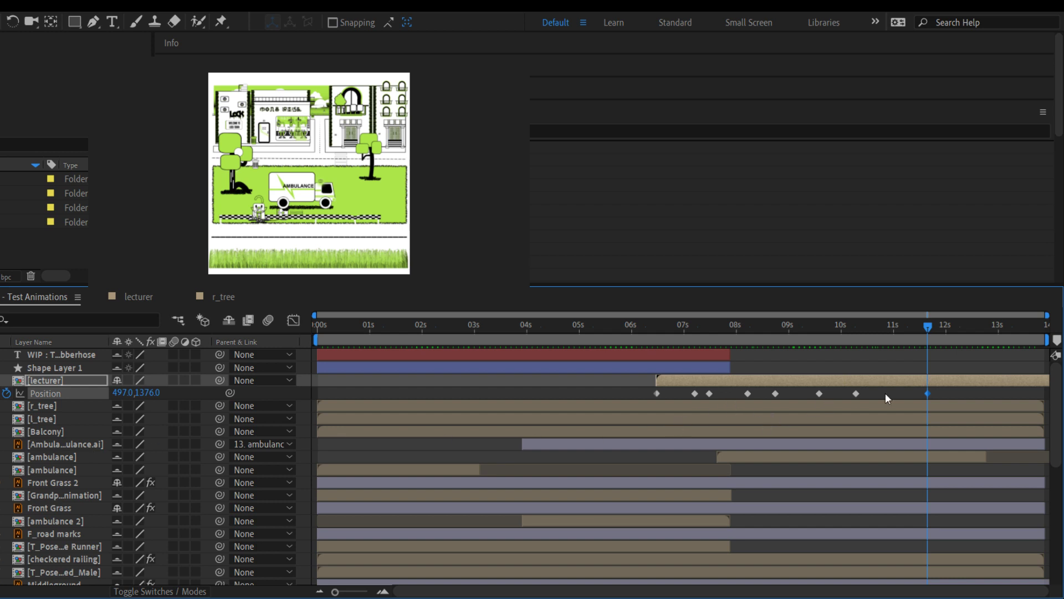
Examine the lecturer at the checkered railing up close between about 11 and 12.4 seconds
scroll(333, 244, up, 2)
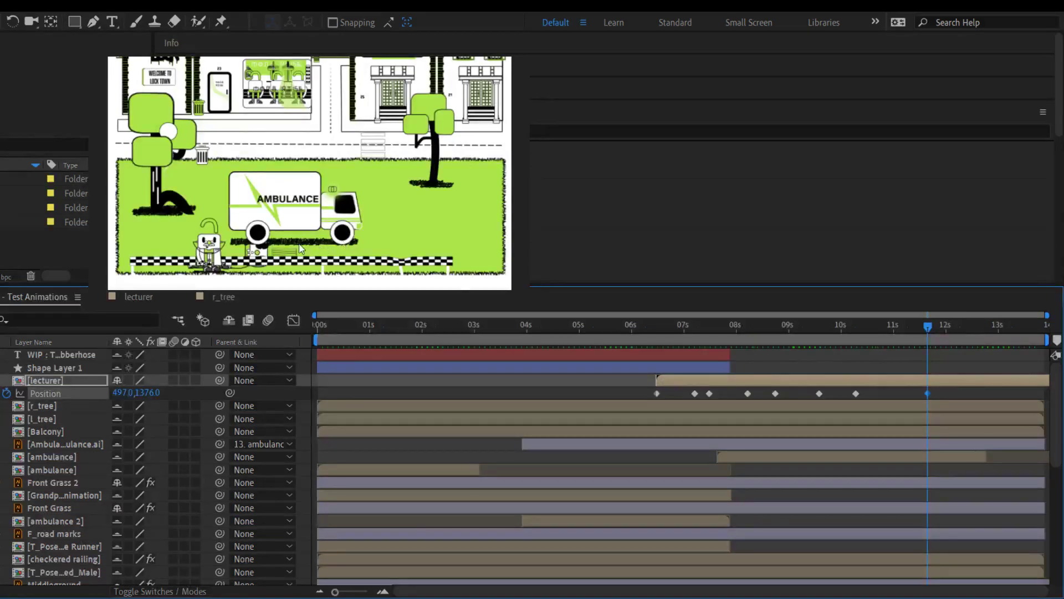
scroll(316, 197, up, 3)
drag(317, 197, 370, 50)
drag(285, 230, 346, 212)
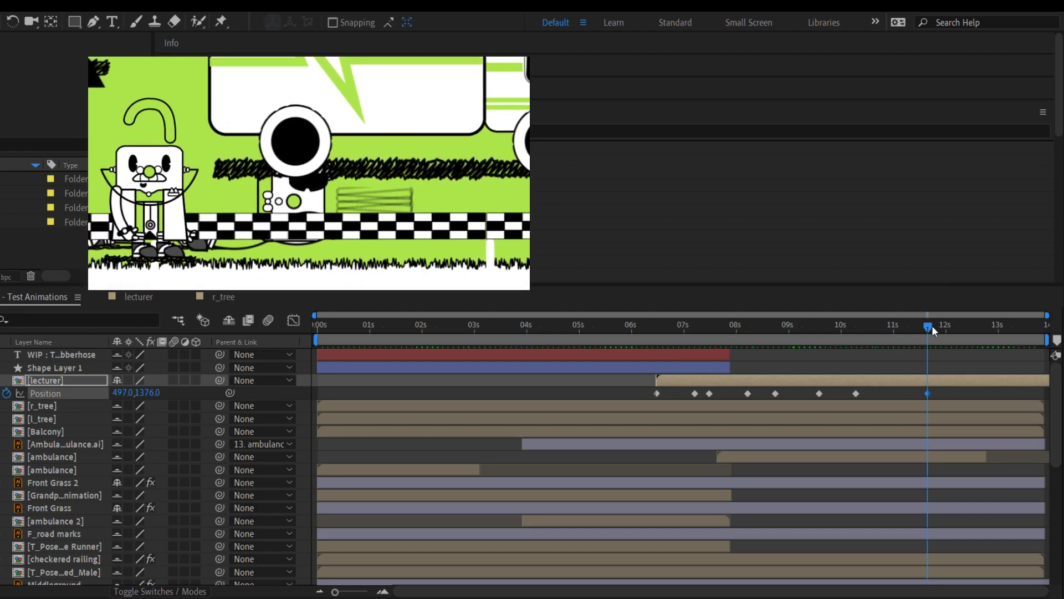
drag(932, 324, 963, 324)
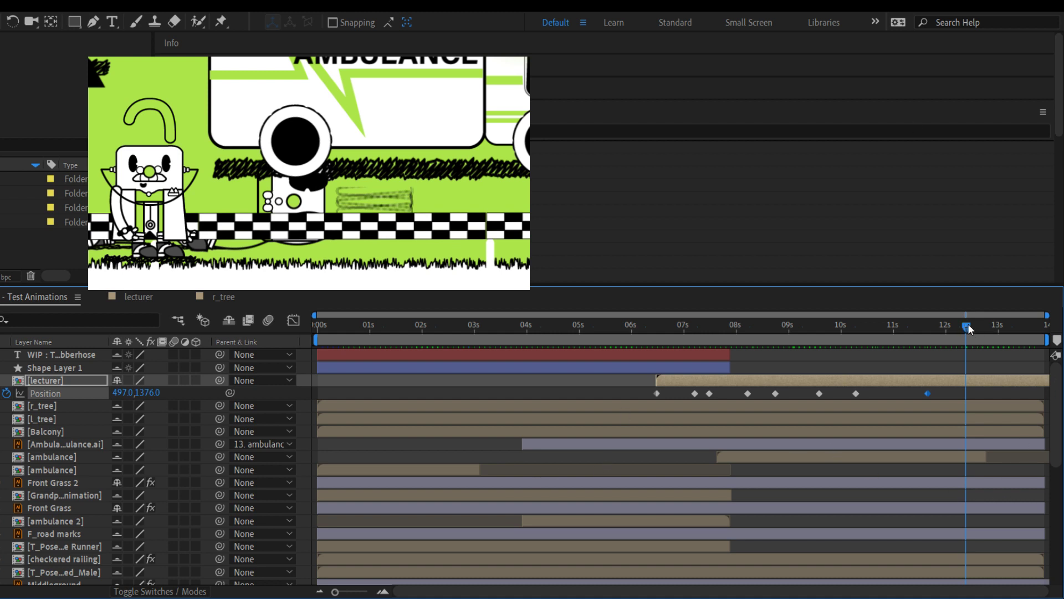
drag(968, 324, 896, 331)
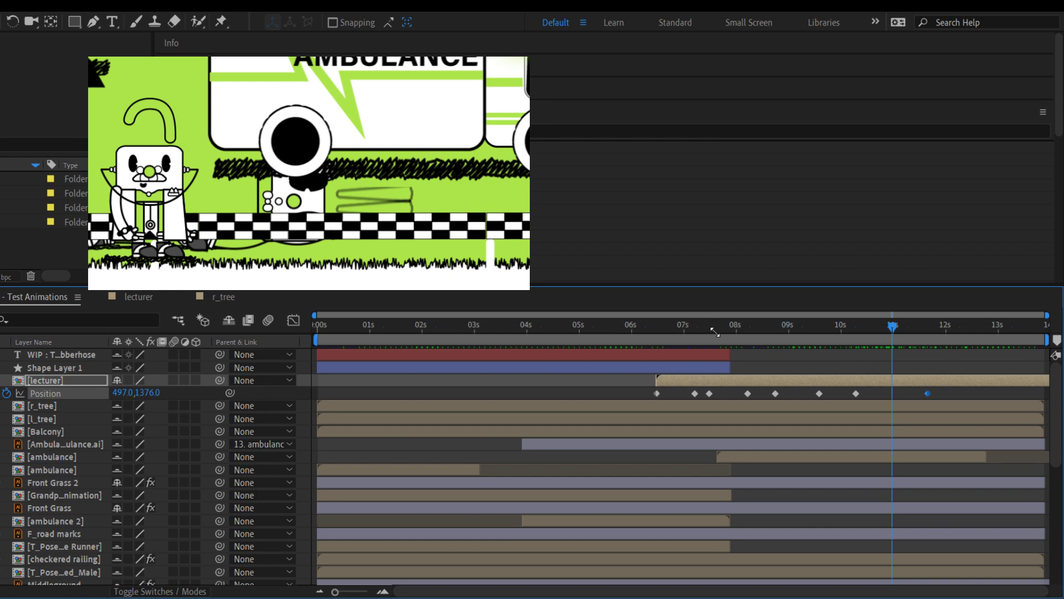
drag(530, 289, 841, 427)
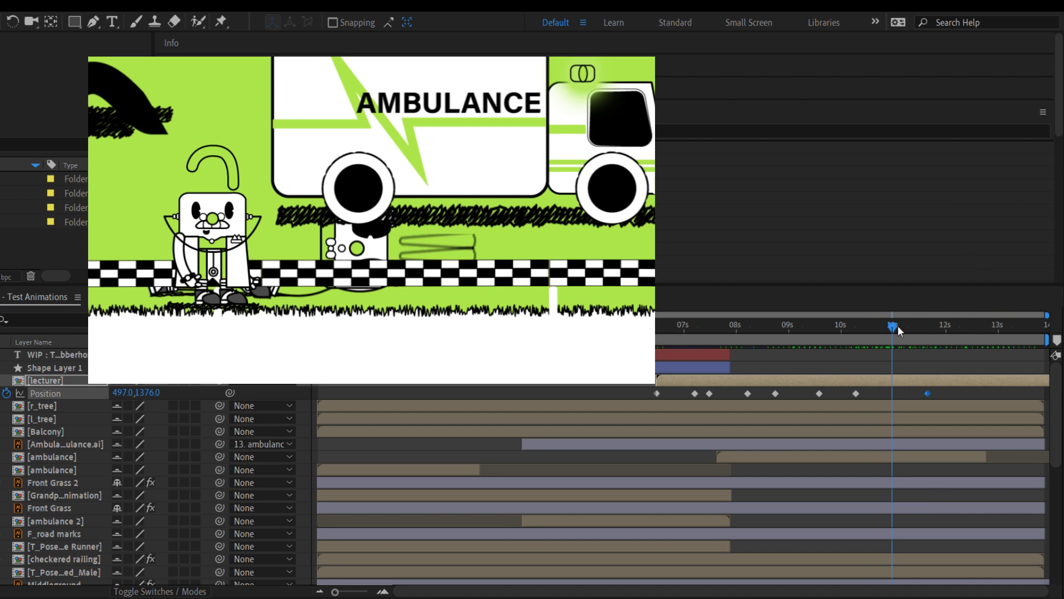
drag(898, 327, 962, 325)
Extend the duplicate ambulance layer to the end of the composition and preview from about 11.6 seconds
click(822, 456)
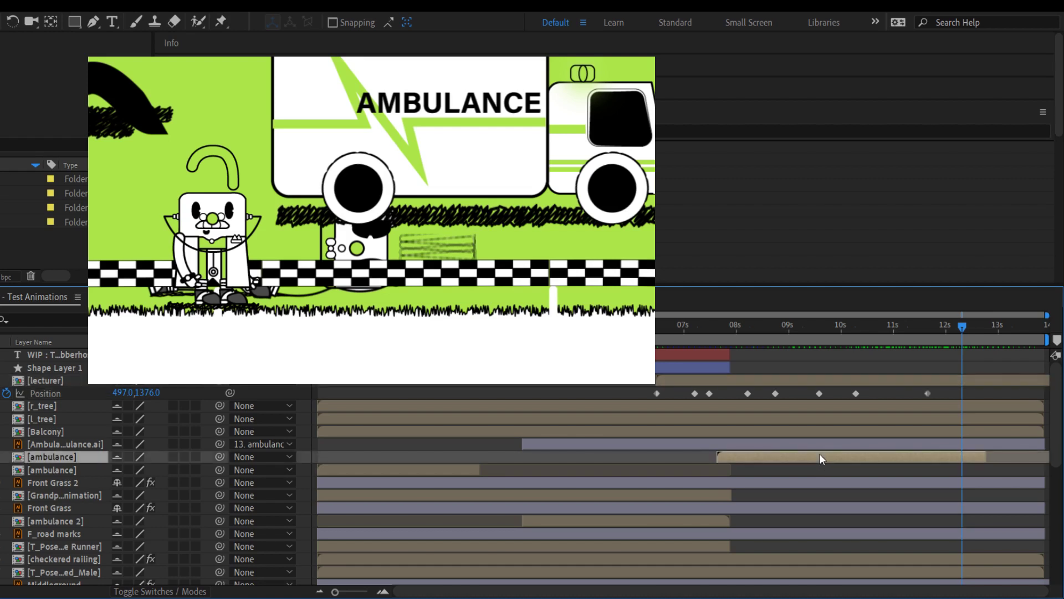
drag(983, 460, 1049, 455)
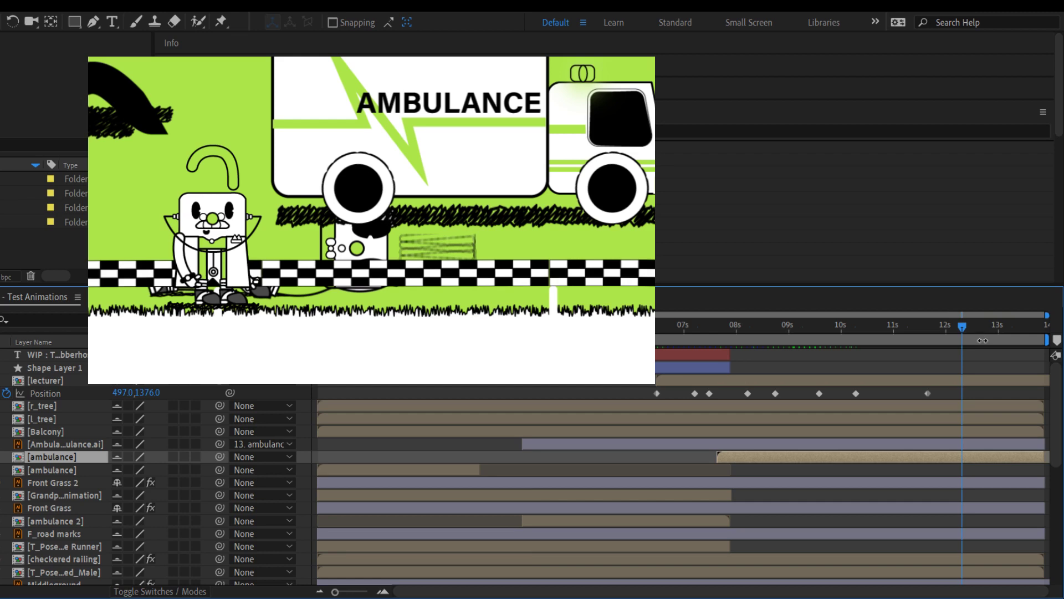
drag(965, 331, 922, 324)
key(space)
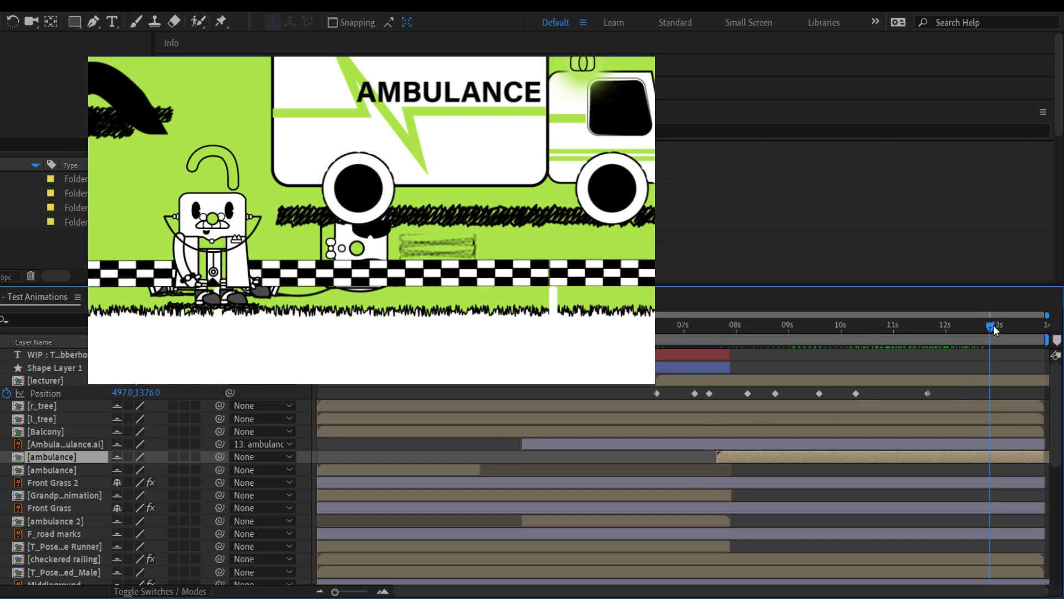
At about 12.4 seconds, keyframe the lecturer's Position X at 264 so he walks back towards the railing's end
drag(993, 325, 973, 358)
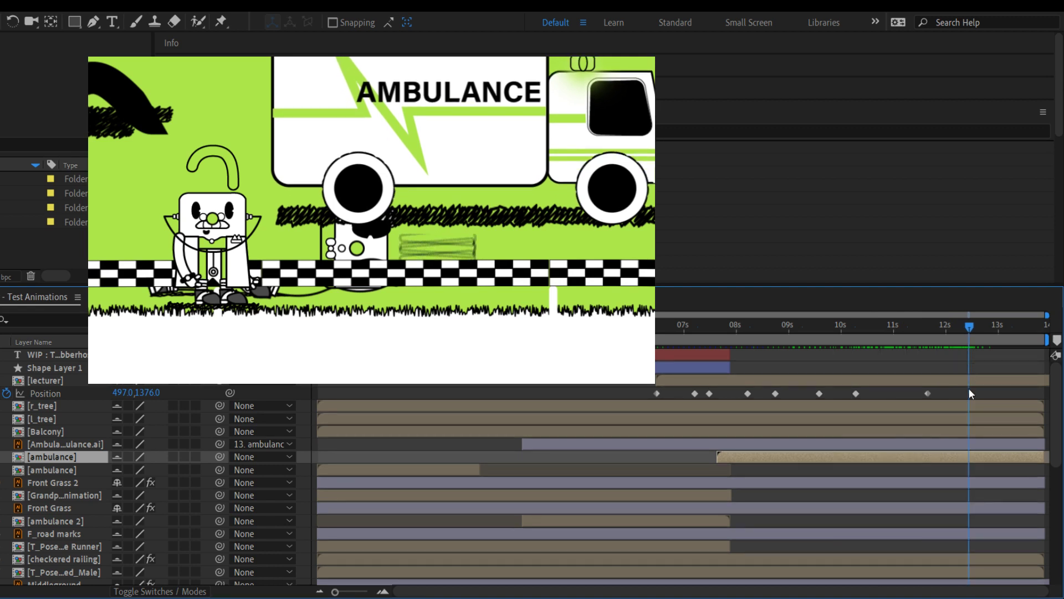
click(81, 393)
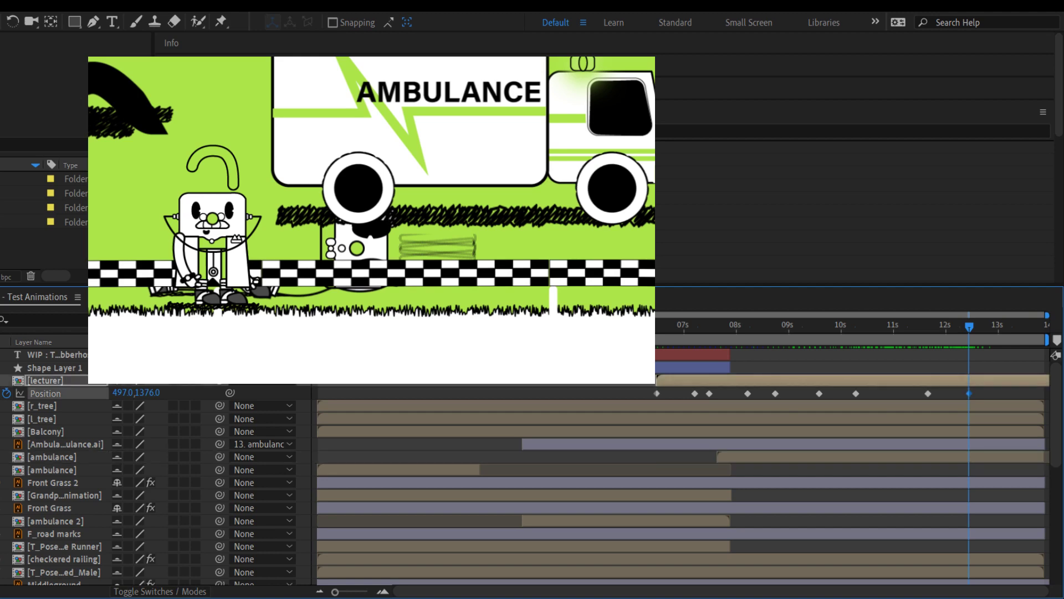
key(alt+shift+p)
drag(123, 392, 6, 399)
scroll(207, 364, down, 2)
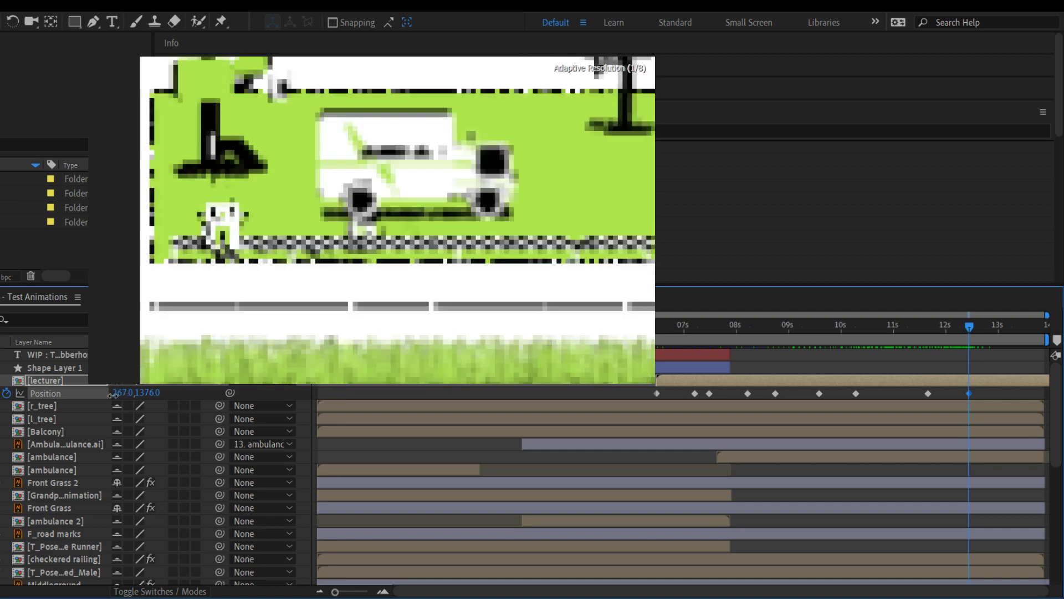
drag(120, 392, 113, 400)
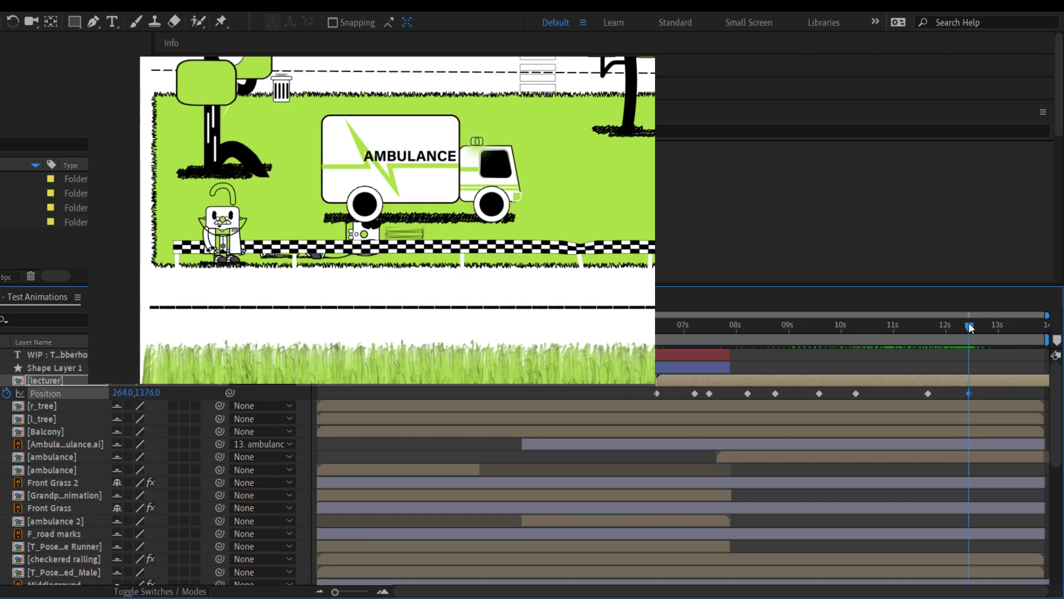
Keyframe the lecturer's Position Y at 1204 at about 13.1 seconds and slide his layer about 1.1 seconds earlier
drag(970, 327, 1007, 326)
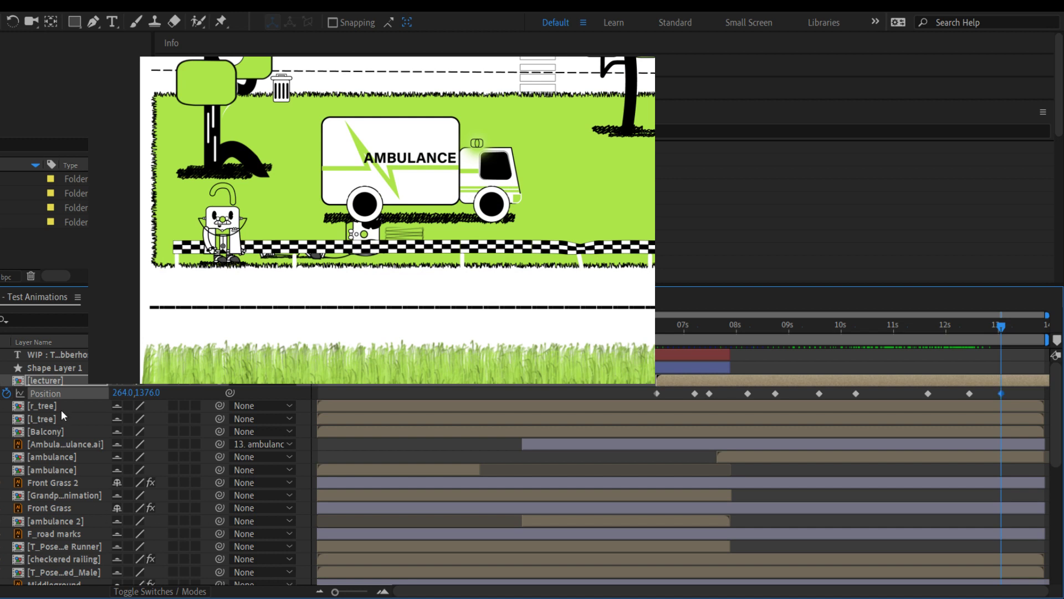
drag(148, 392, 5, 413)
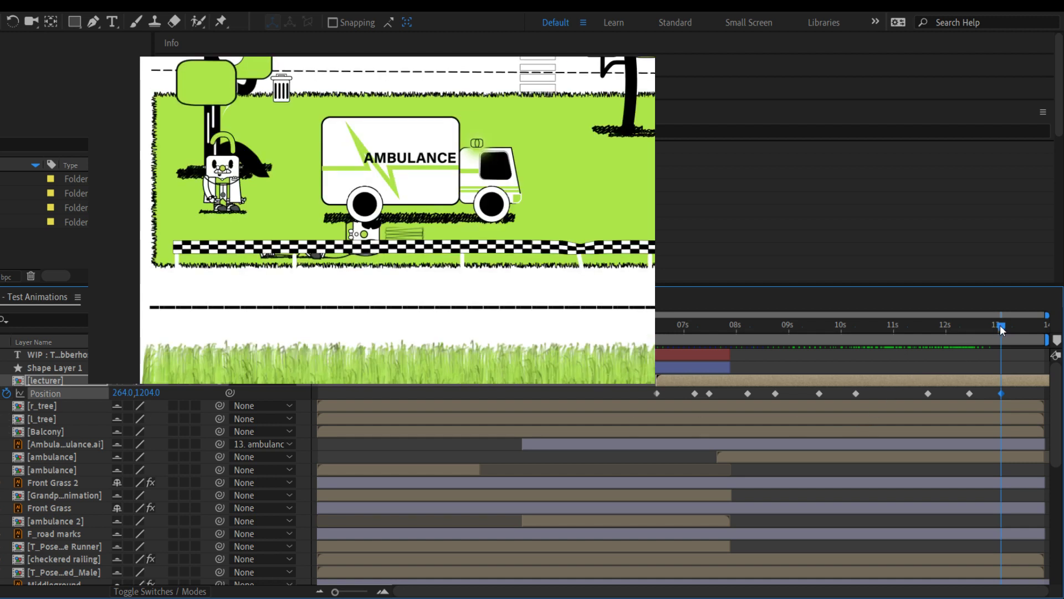
drag(1001, 326, 1044, 327)
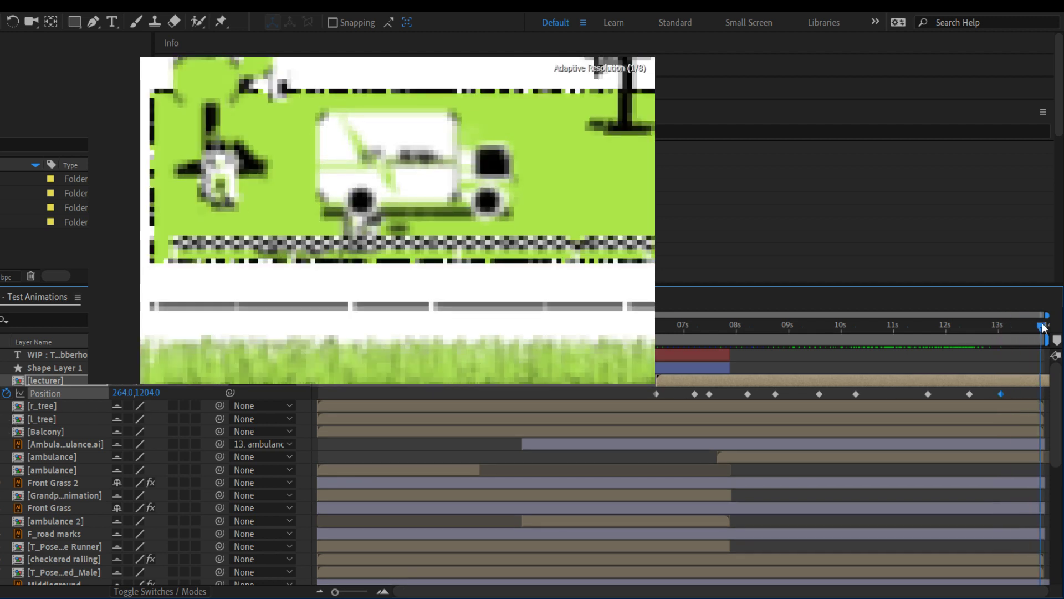
drag(975, 380, 914, 380)
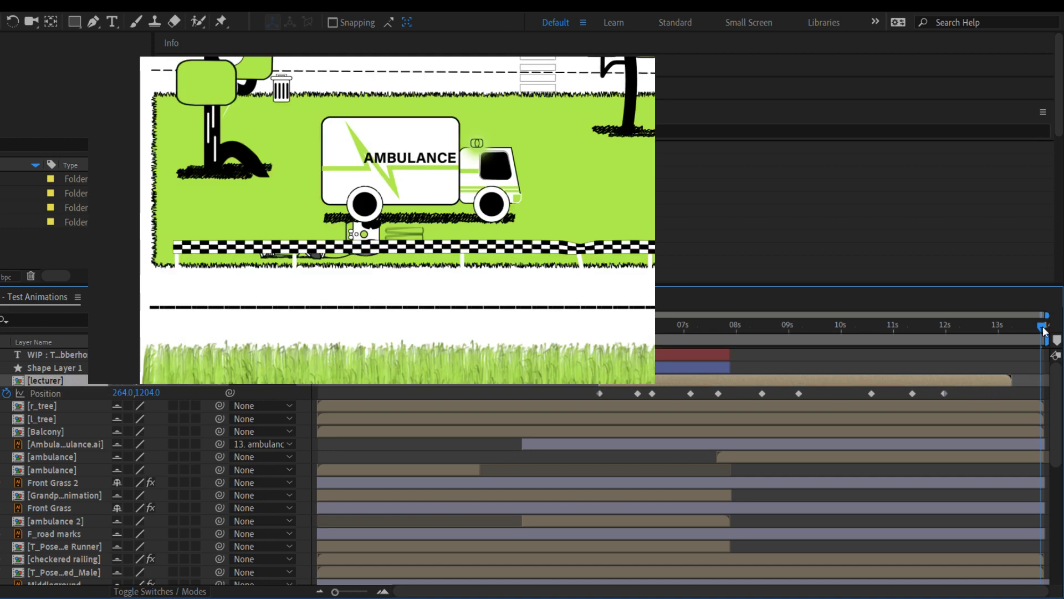
Keyframe the lecturer's Position X at 693 at about 13 seconds and add in-between Position keyframes at about 12.7 and 12.6 seconds
drag(1042, 328, 997, 328)
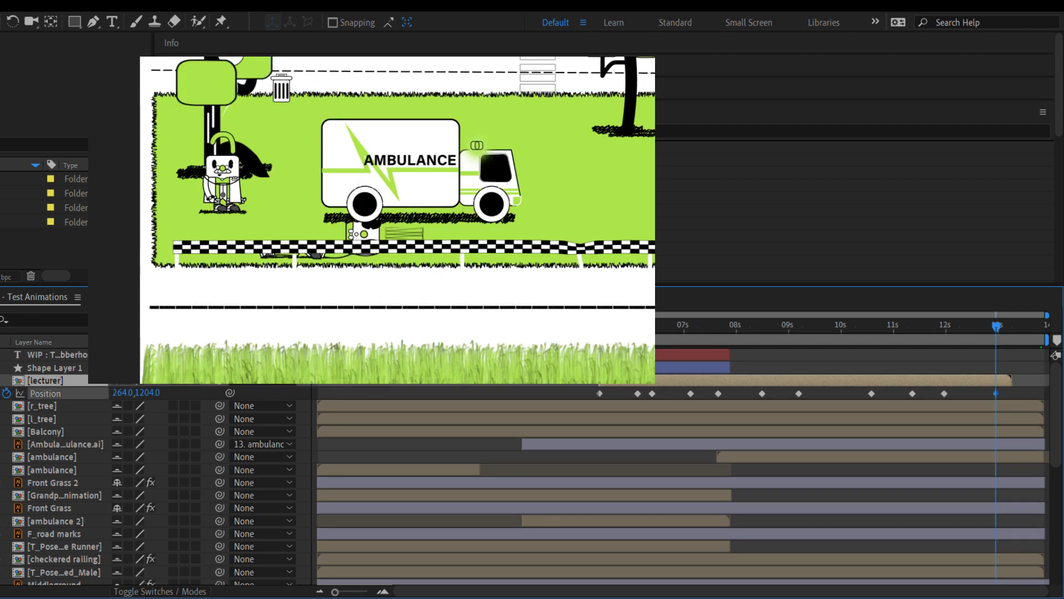
drag(122, 392, 436, 394)
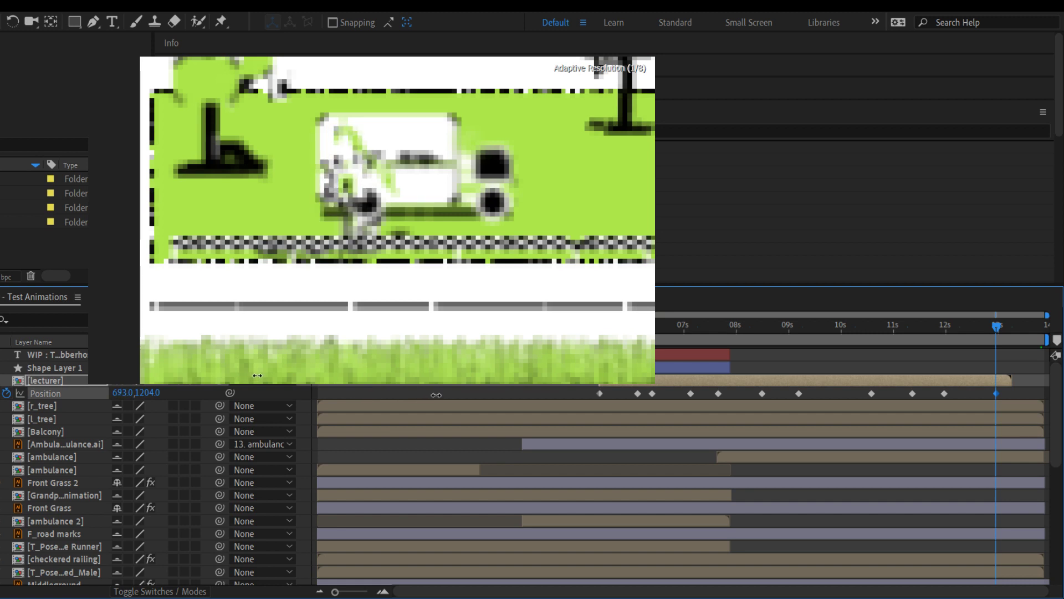
drag(997, 325, 980, 326)
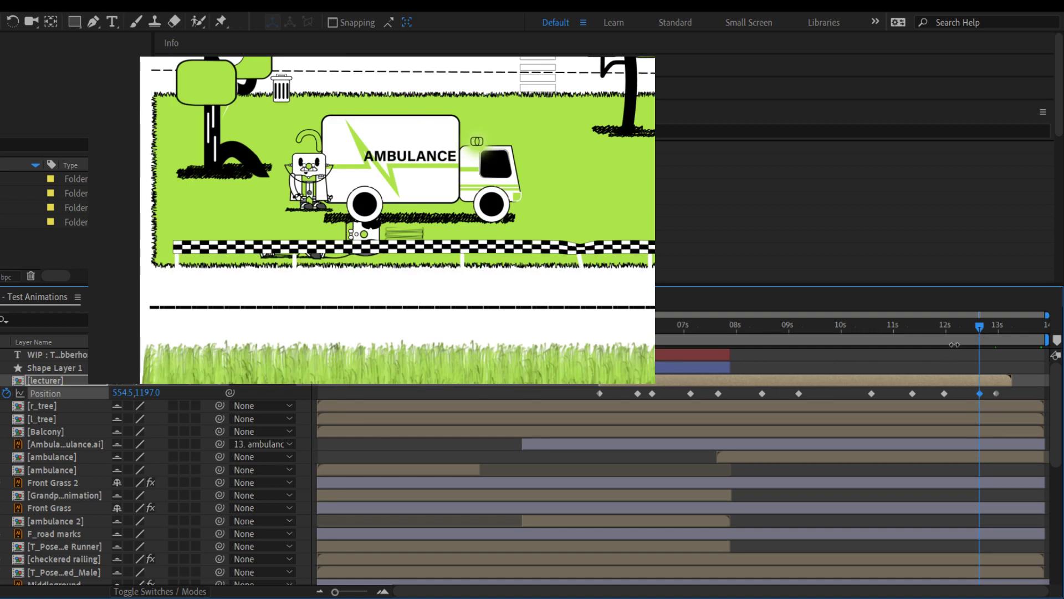
drag(980, 326, 975, 325)
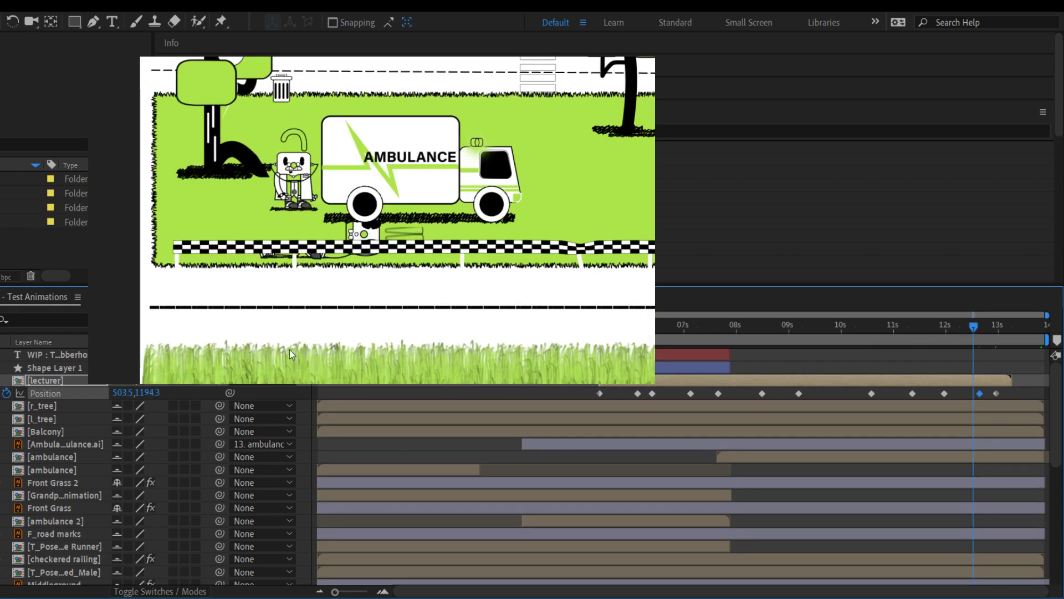
key(alt+shift+p)
Preview the animation from the beginning and check the scene at the lecturer layer's first and last frames
drag(976, 327, 1047, 338)
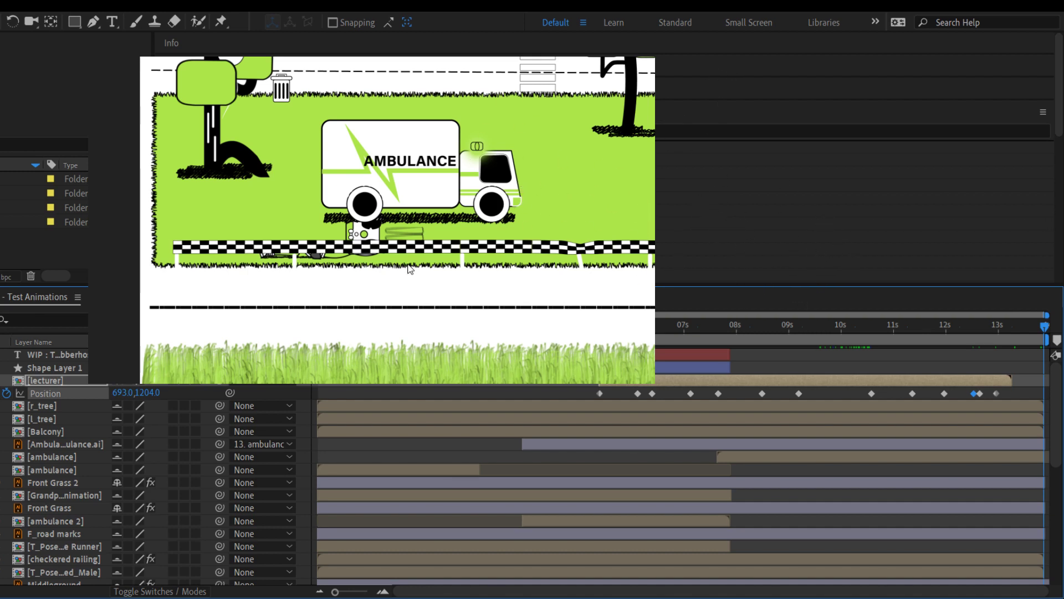
scroll(413, 267, down, 4)
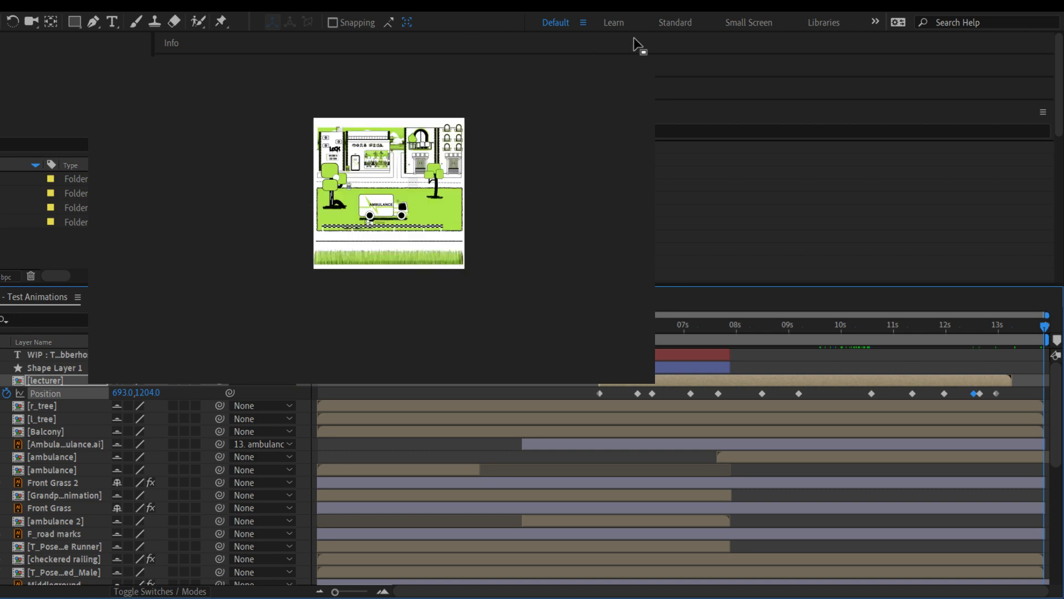
scroll(421, 221, up, 4)
scroll(420, 221, up, 1)
scroll(420, 231, down, 1)
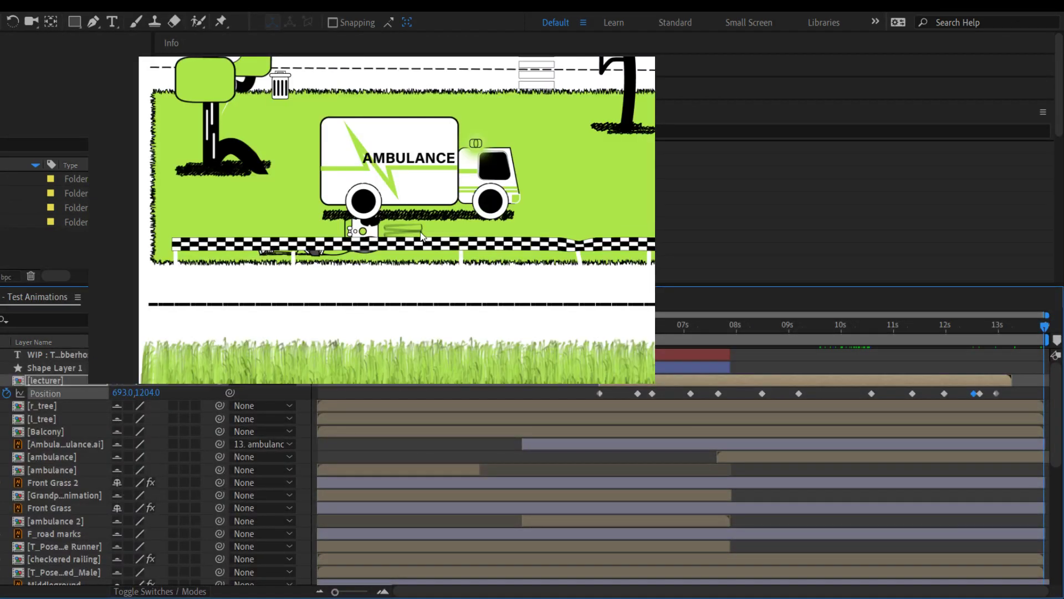
key(space)
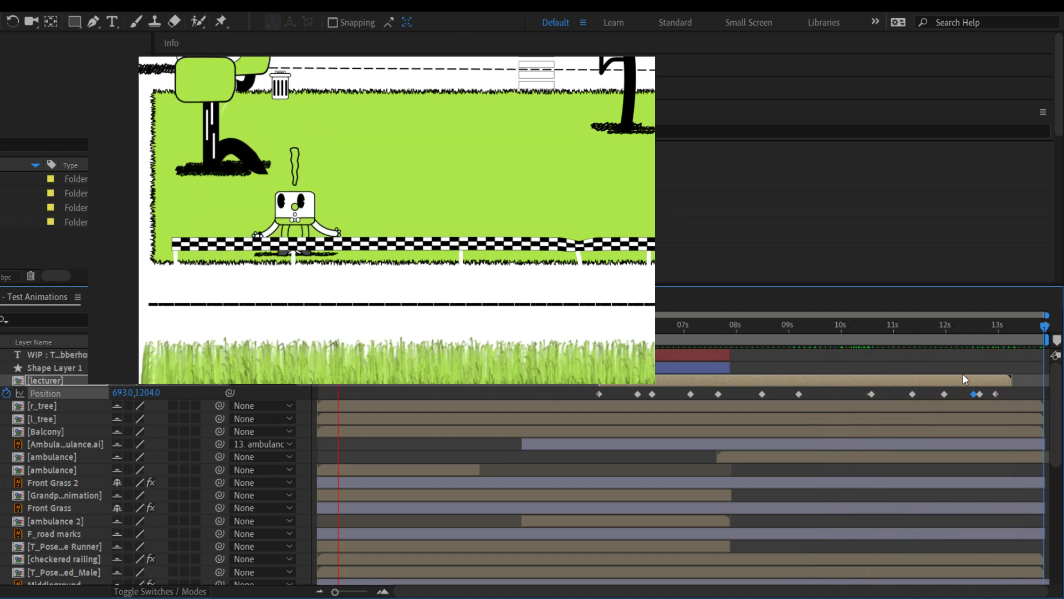
key(space)
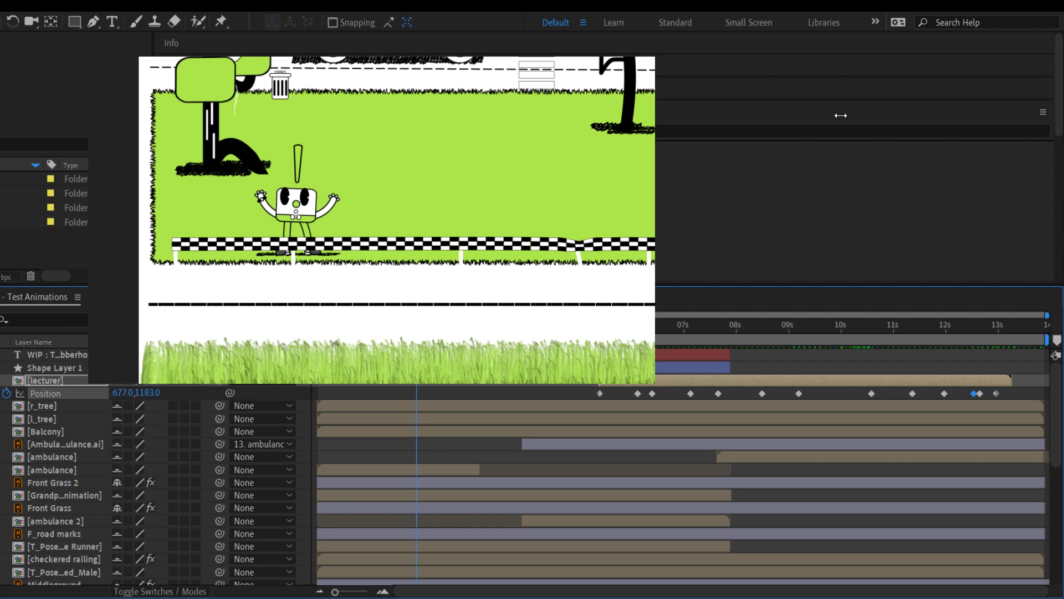
mouse_move(841, 114)
mouse_down()
mouse_move(1008, 114)
mouse_move(840, 131)
mouse_up()
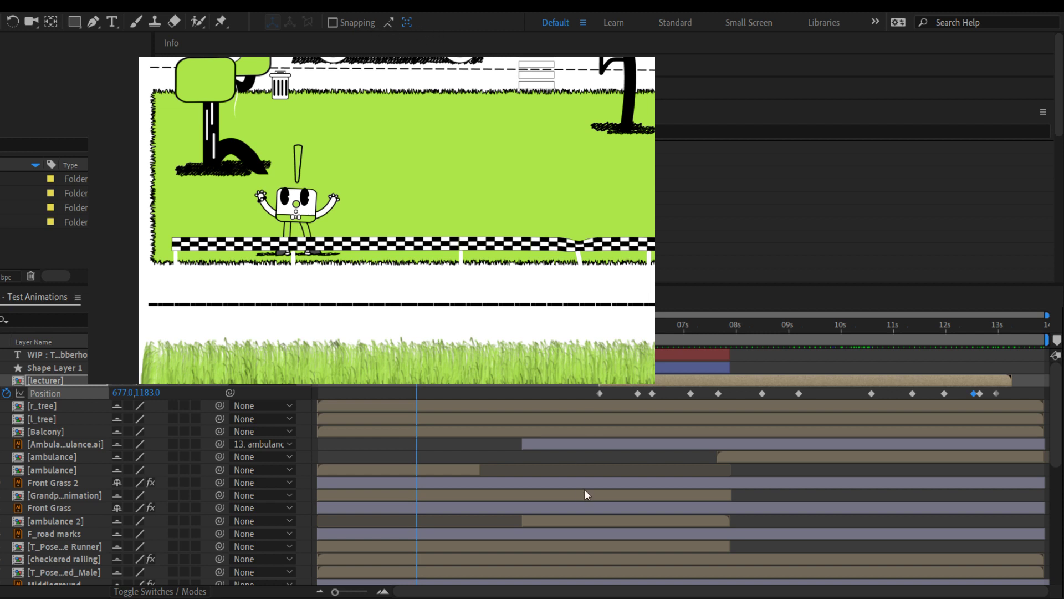
key(k)
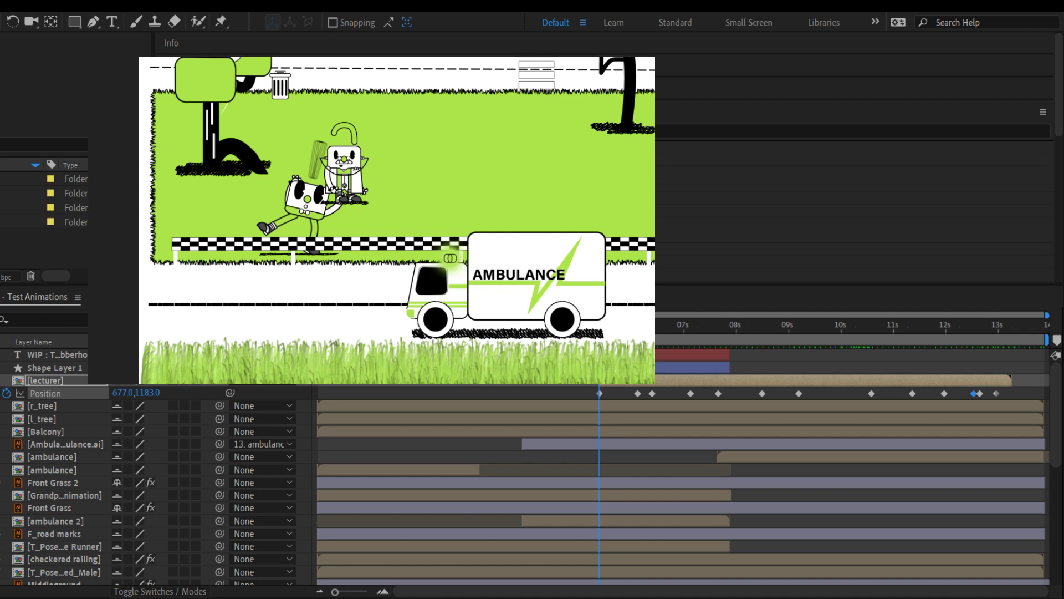
key(o)
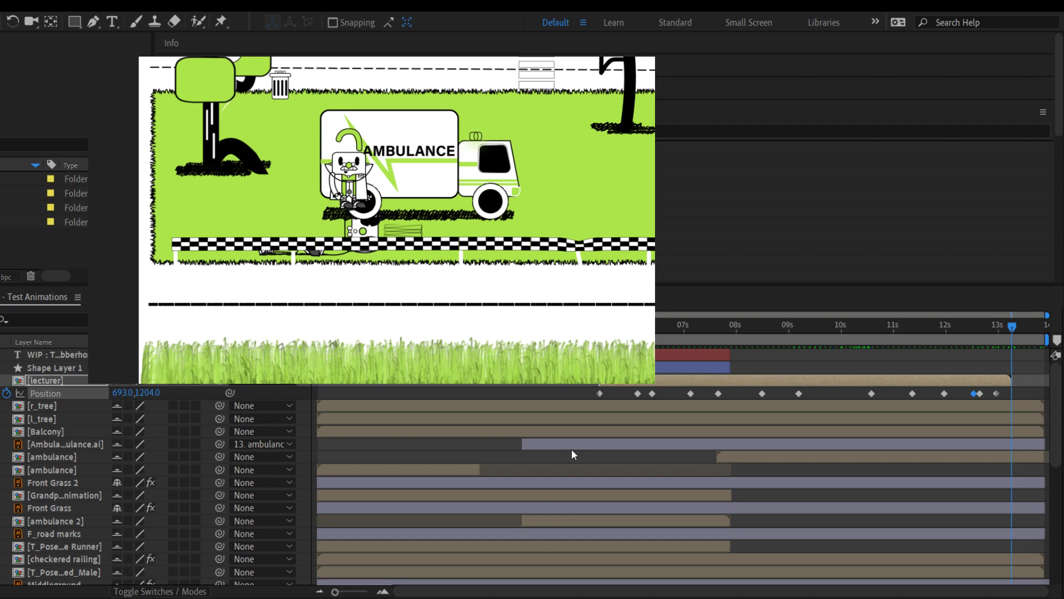
key(i)
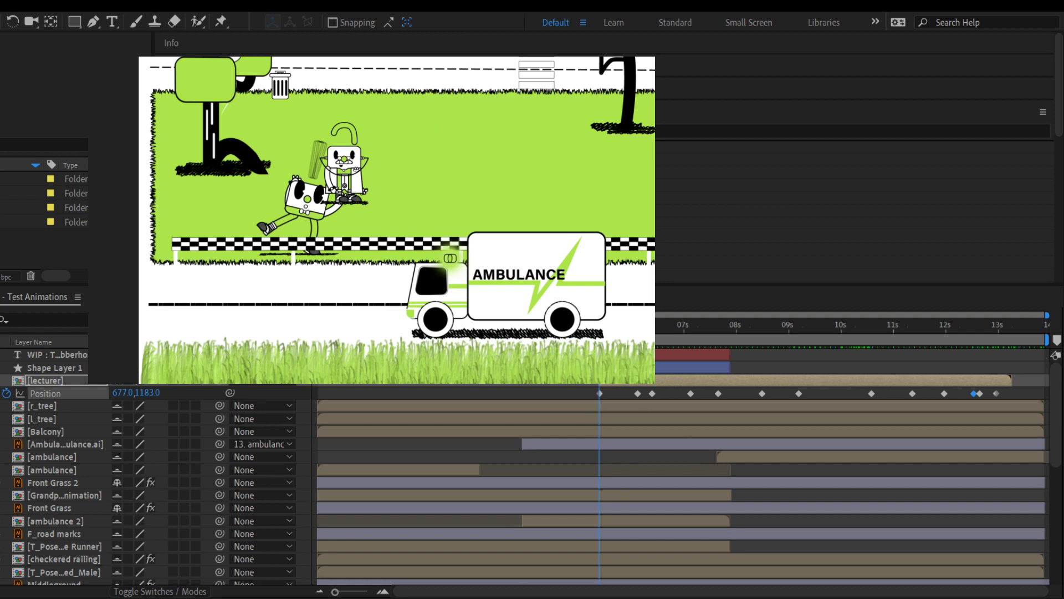
drag(591, 326, 578, 326)
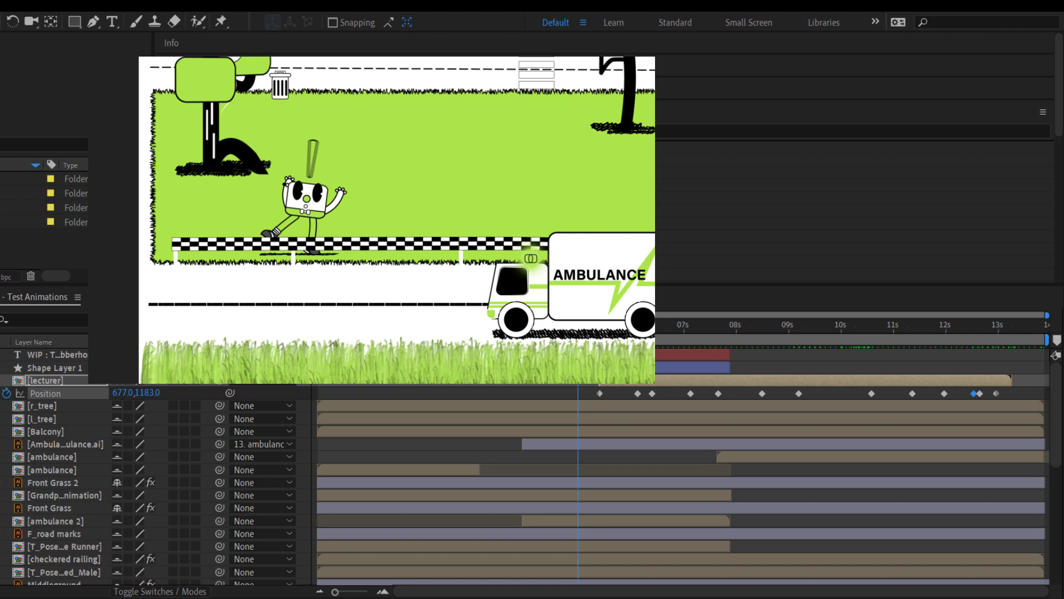
Fit the scene in the viewer and extend the Test Animations composition to about 25 seconds, showing its full duration in the timeline
key(Escape)
drag(839, 402, 759, 315)
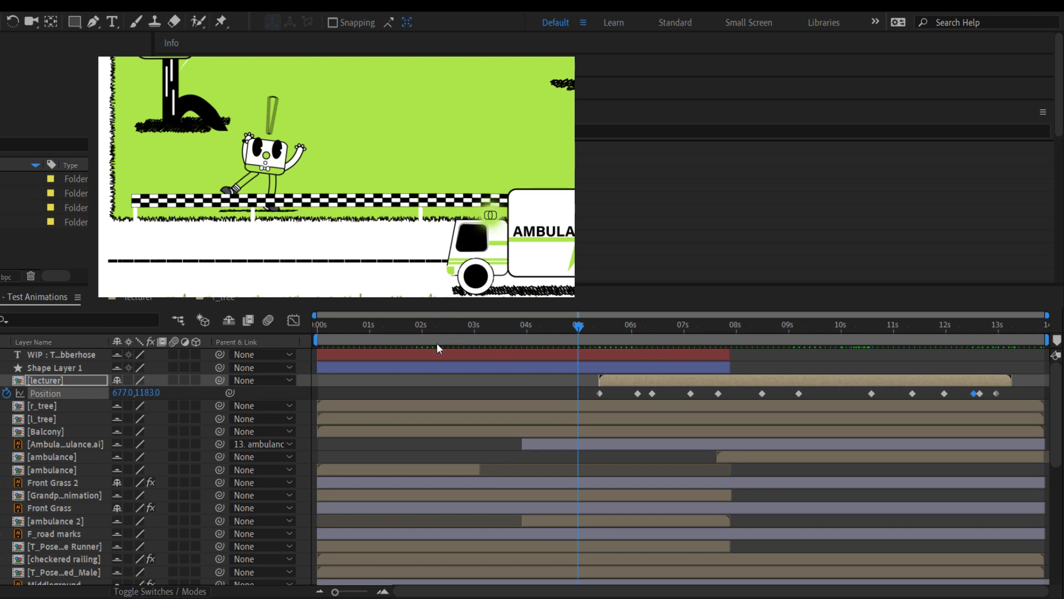
key(shift+slash)
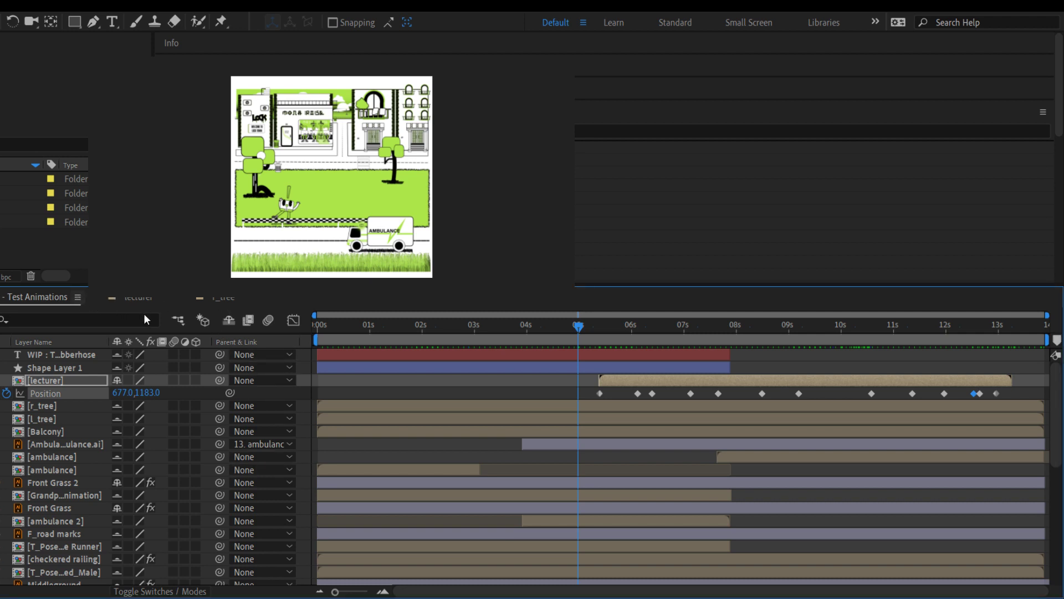
click(160, 361)
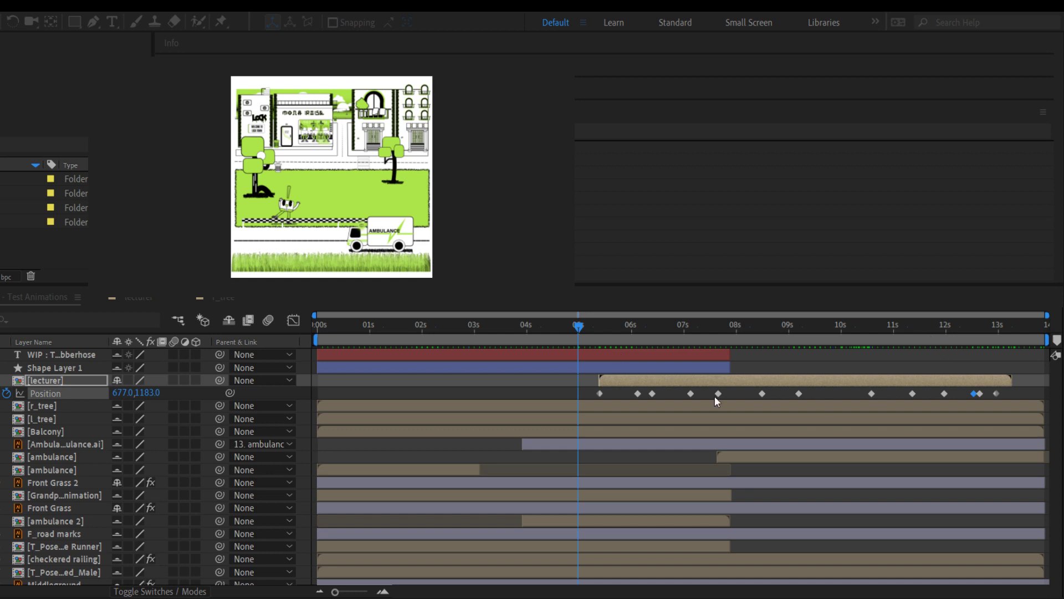
click(701, 375)
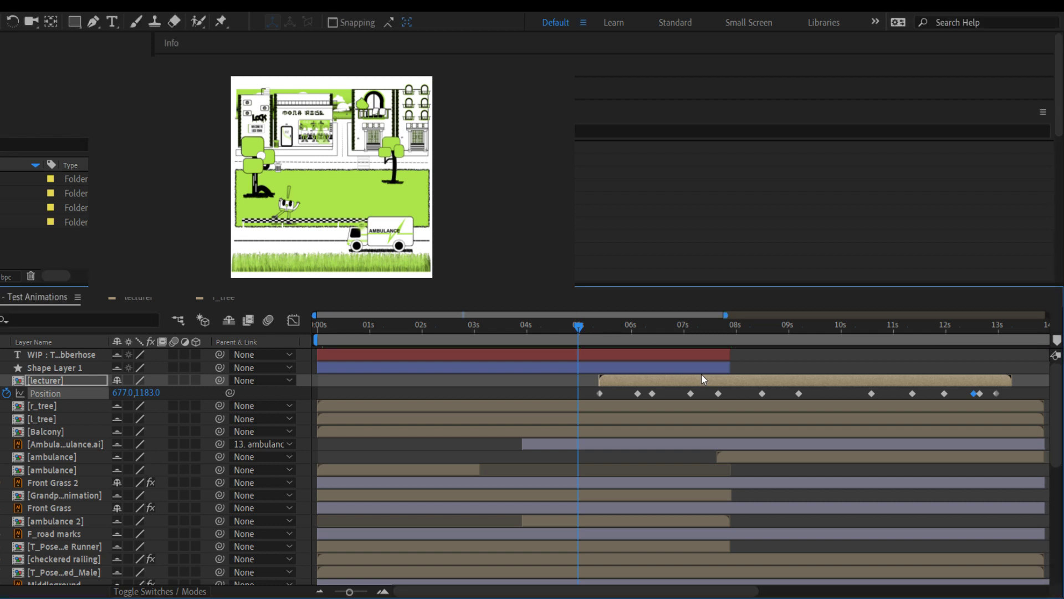
drag(344, 593, 332, 593)
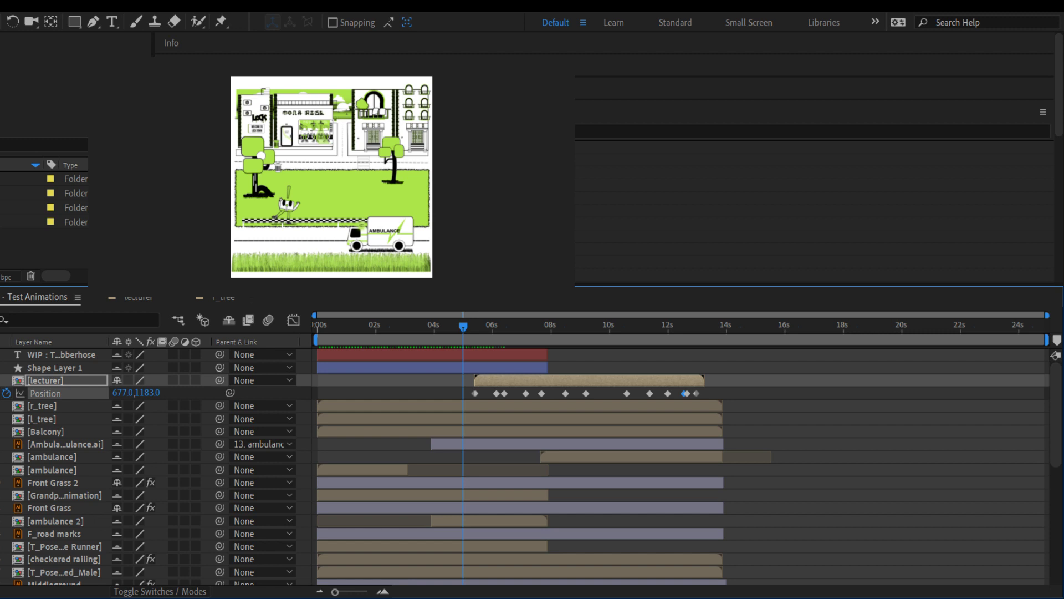
Enlarge the timeline and extend all layers from Background down to Layer 1 to the end of the composition
drag(259, 287, 259, 53)
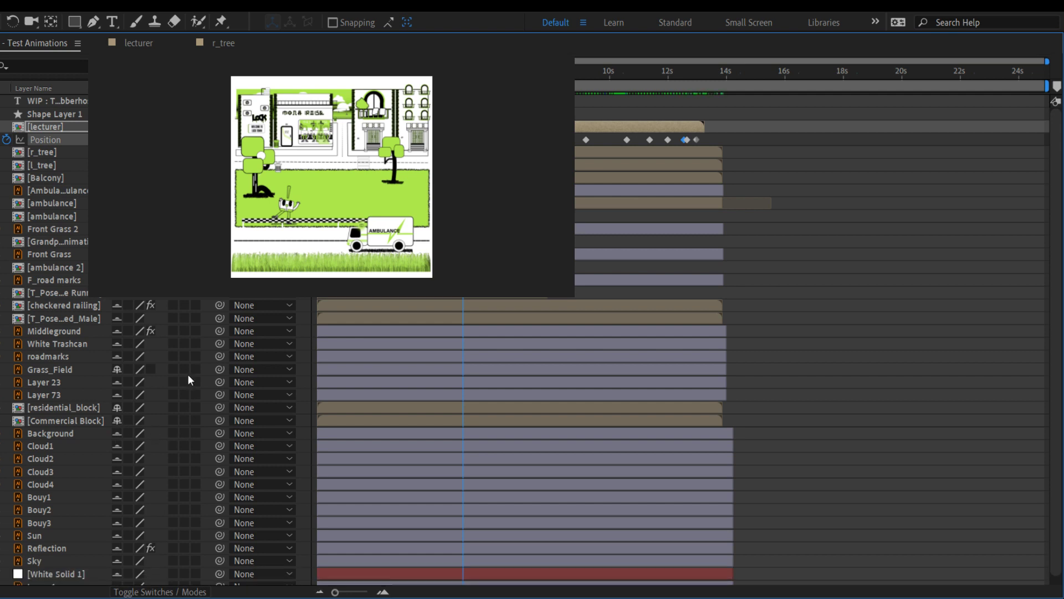
scroll(244, 508, down, 1)
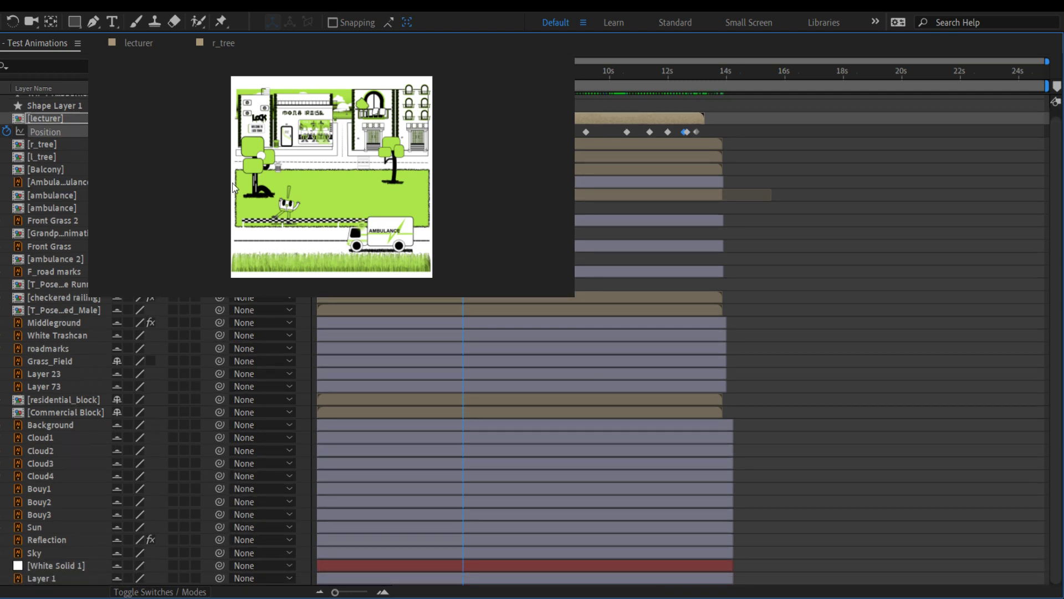
click(68, 577)
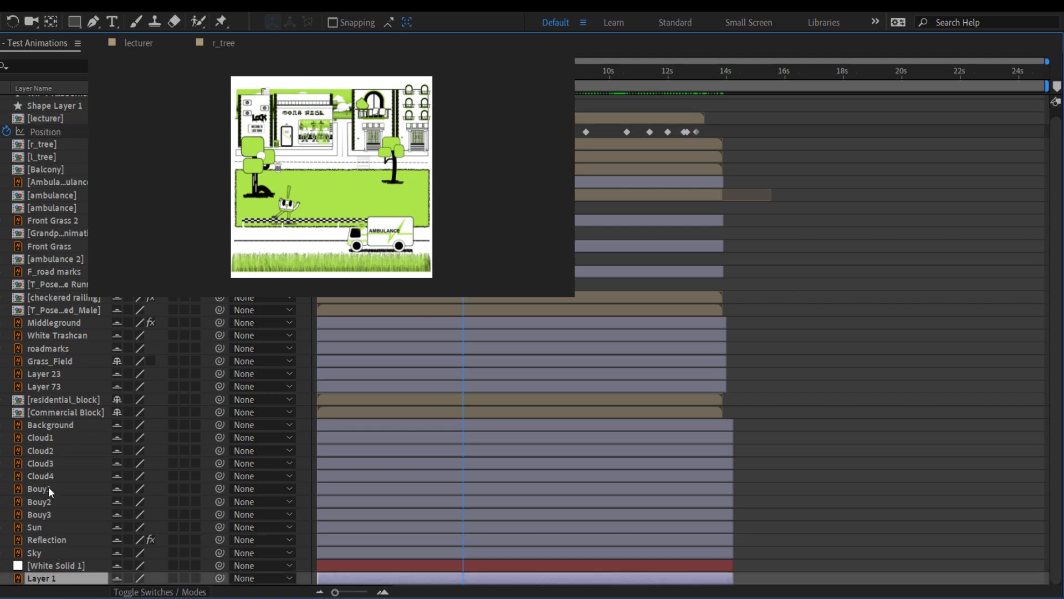
shift+click(57, 425)
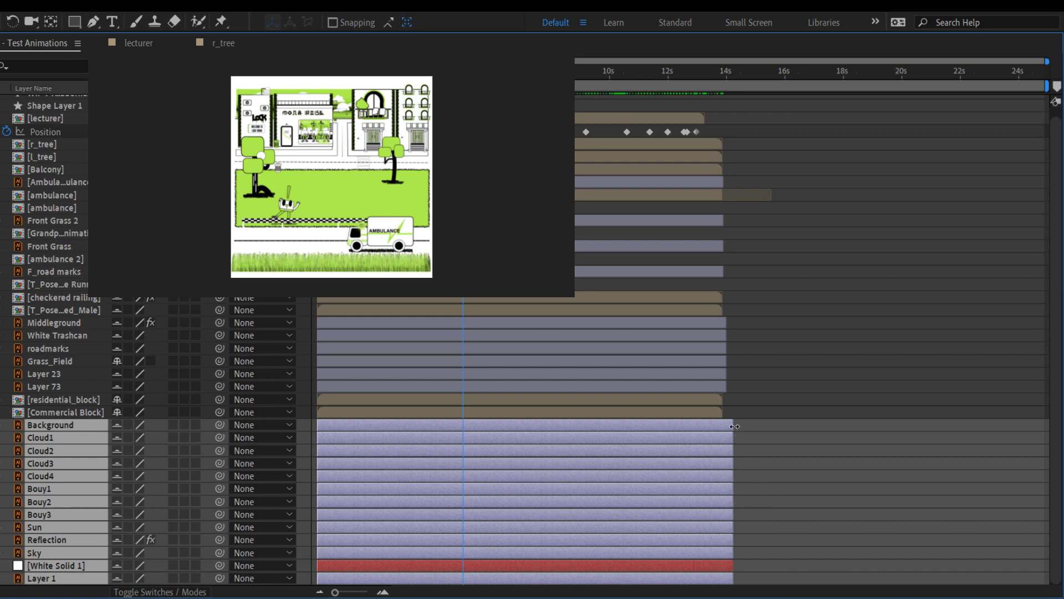
drag(734, 426, 1060, 429)
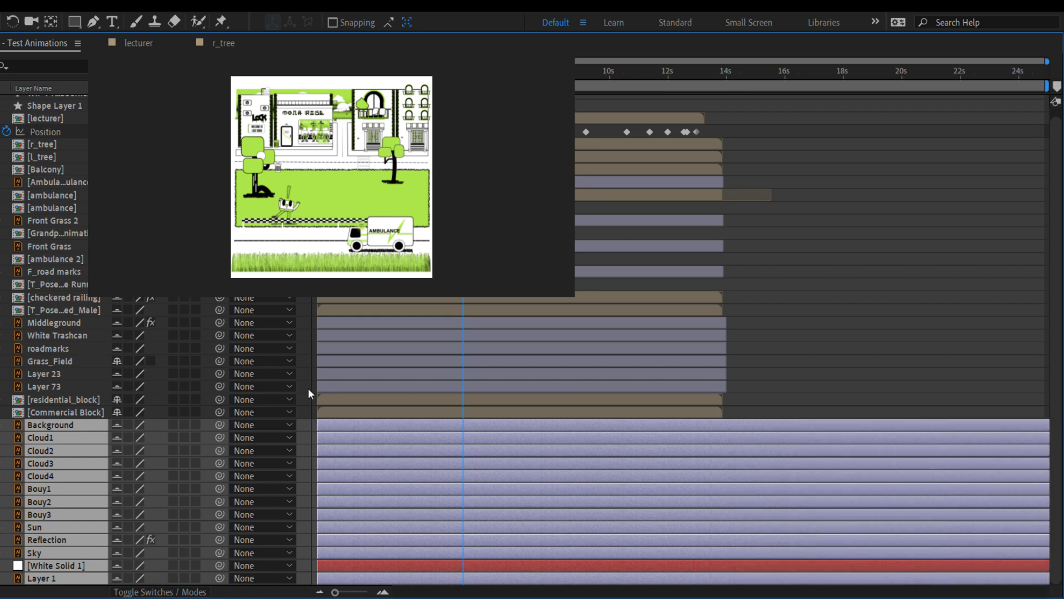
Extend the layers from Middleground through Layer 73 to the end of the composition
click(42, 385)
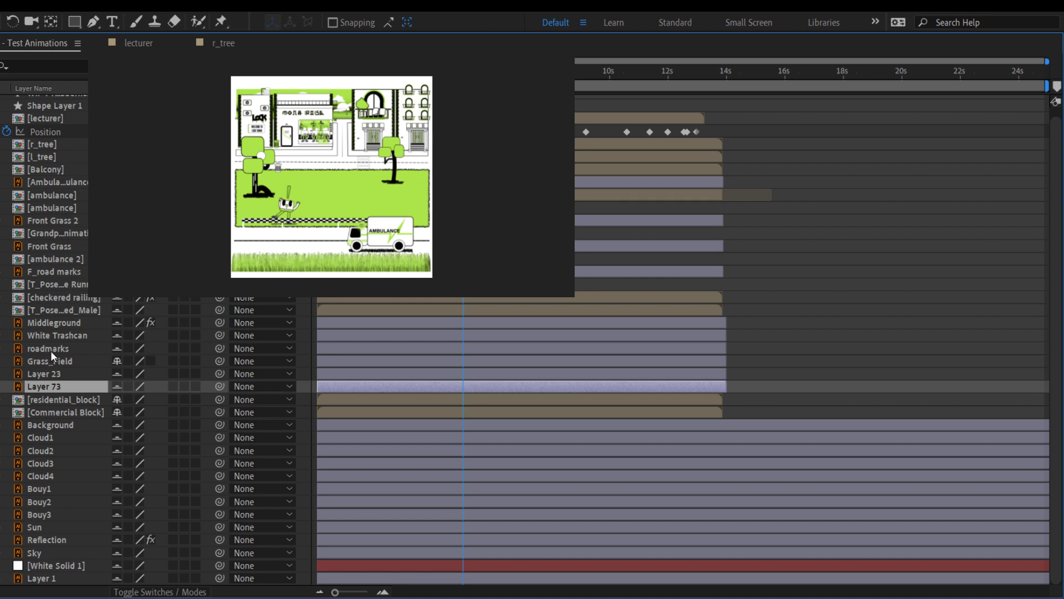
shift+click(52, 326)
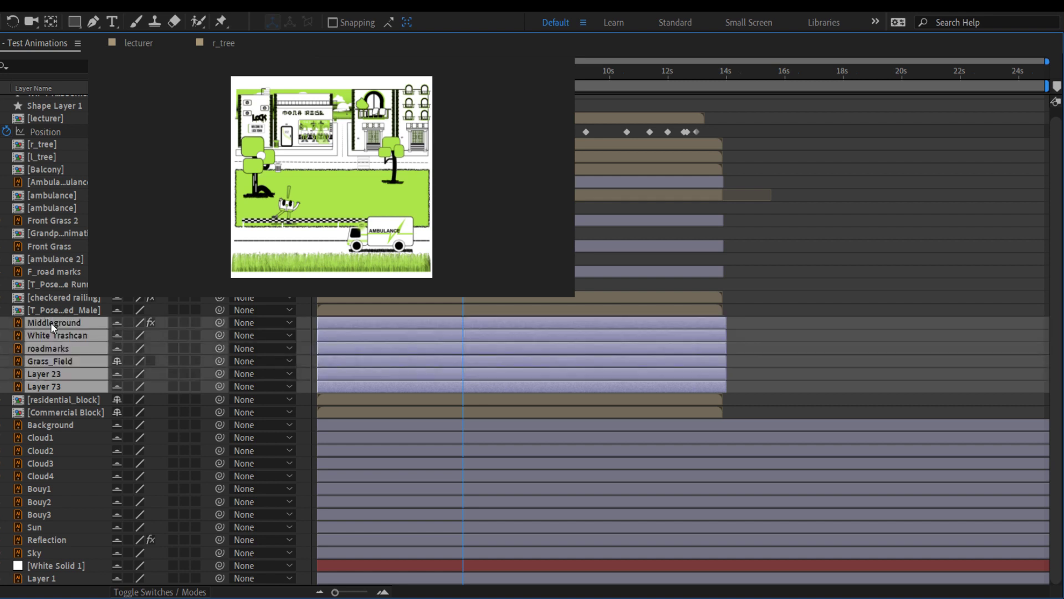
drag(725, 389, 1051, 390)
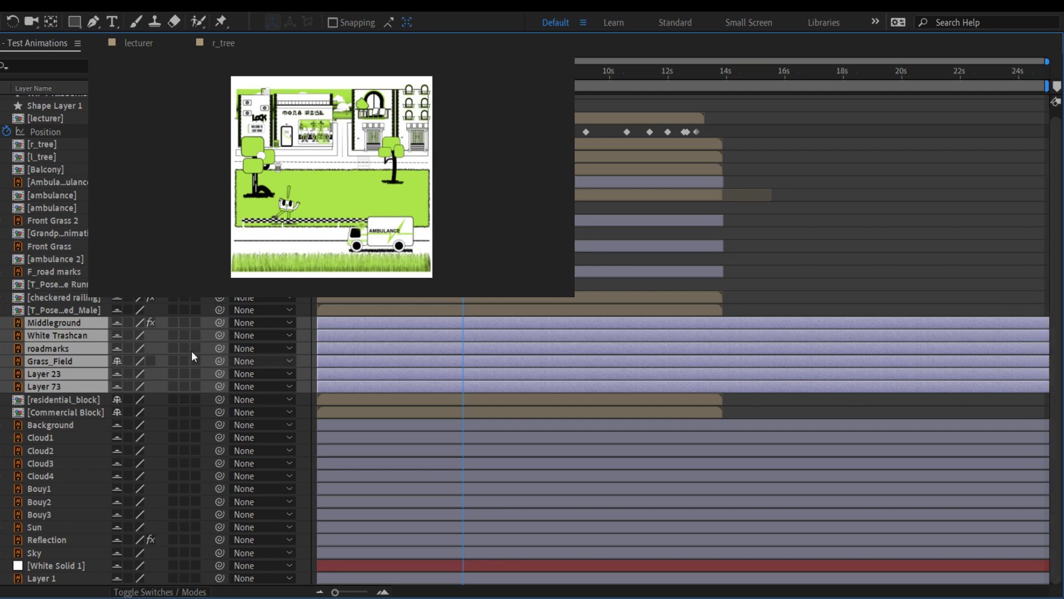
Extend the F_road marks, Front Grass and Front Grass 2 layers to the end of the composition
scroll(97, 341, up, 1)
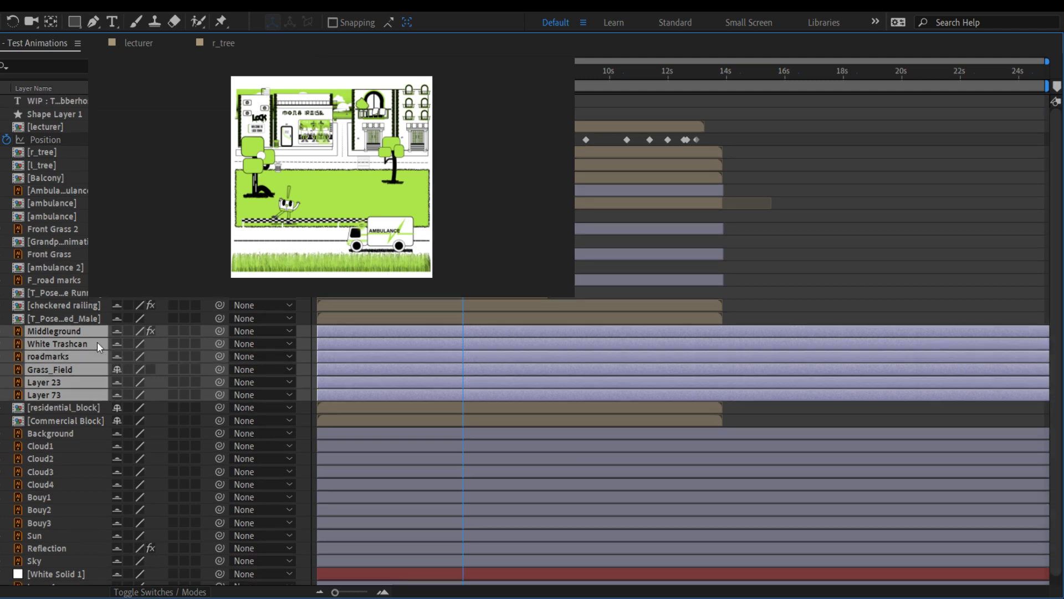
click(59, 280)
ctrl+click(52, 254)
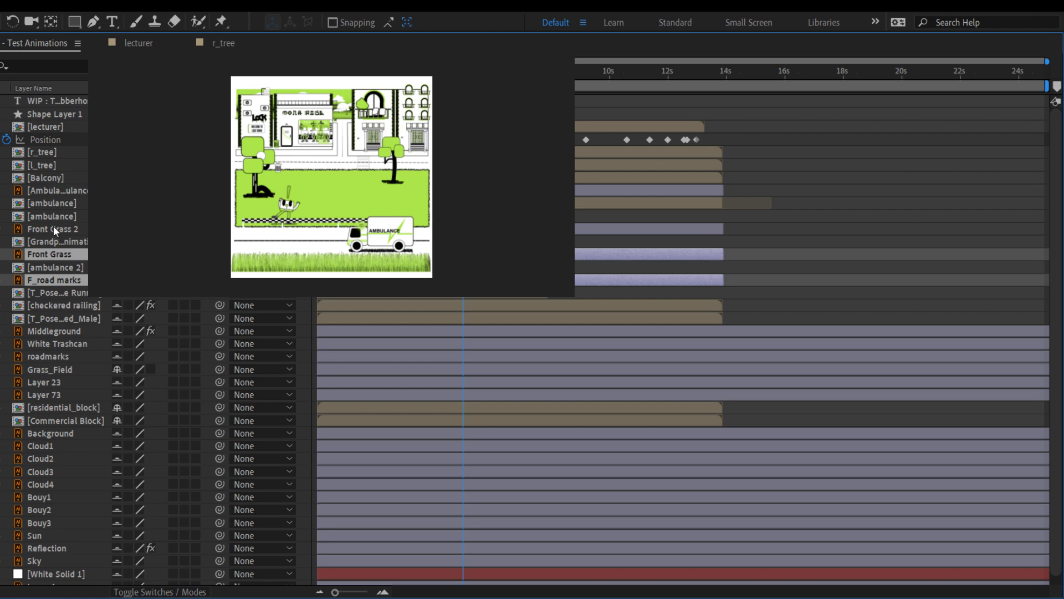
ctrl+click(53, 227)
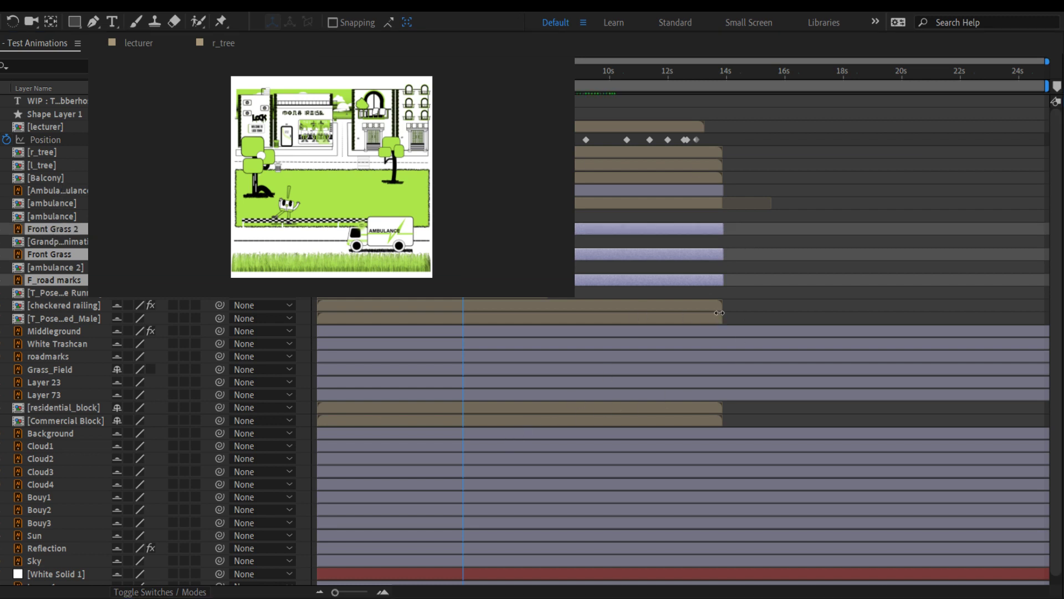
drag(724, 280, 1049, 287)
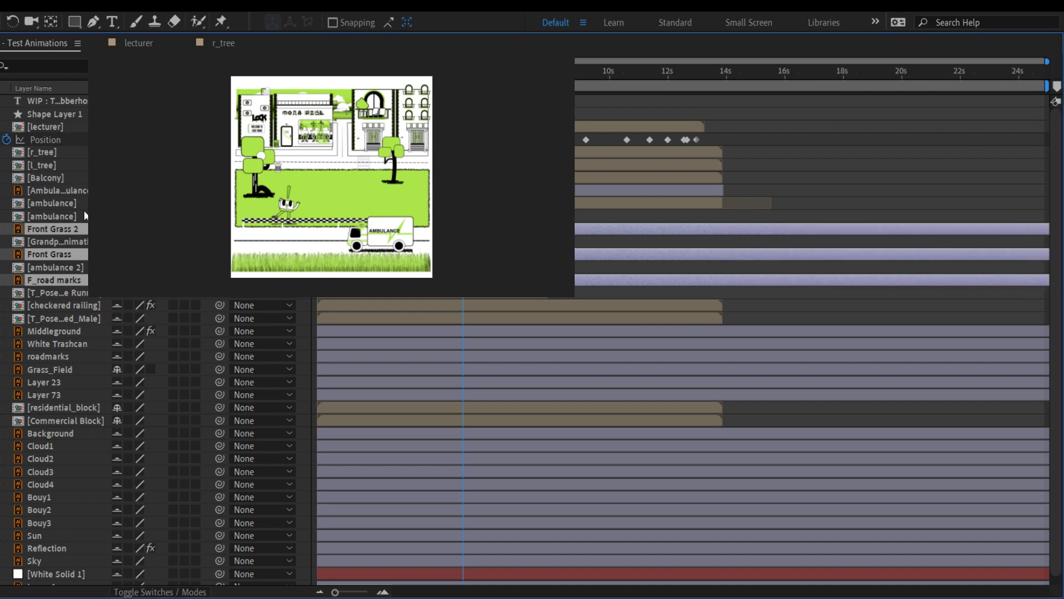
Move the lecturer layer to start at about 14 seconds, where the visible ambulance layer currently ends
click(86, 216)
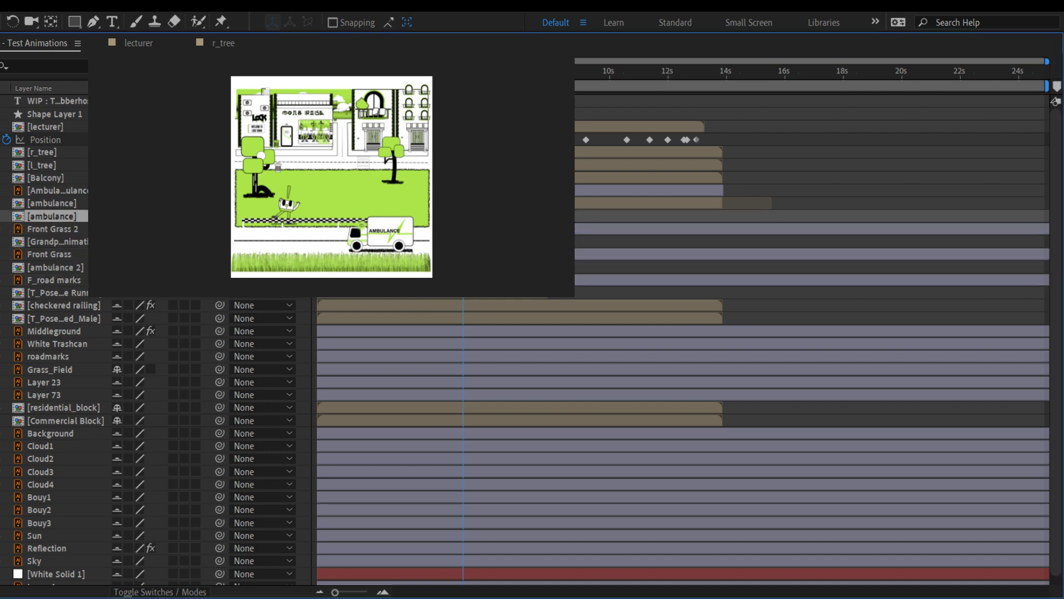
click(688, 202)
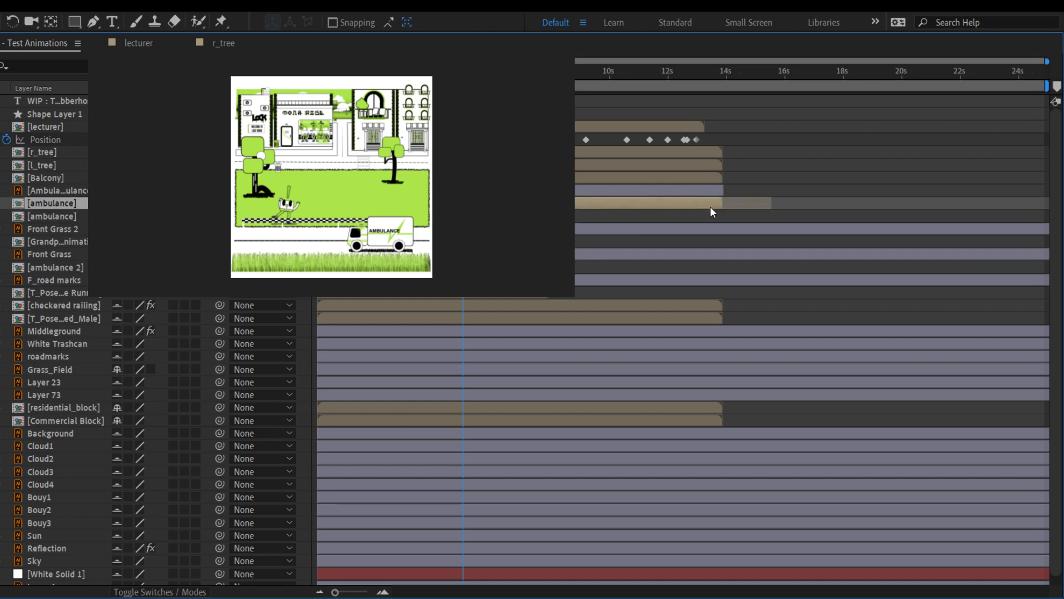
key(o)
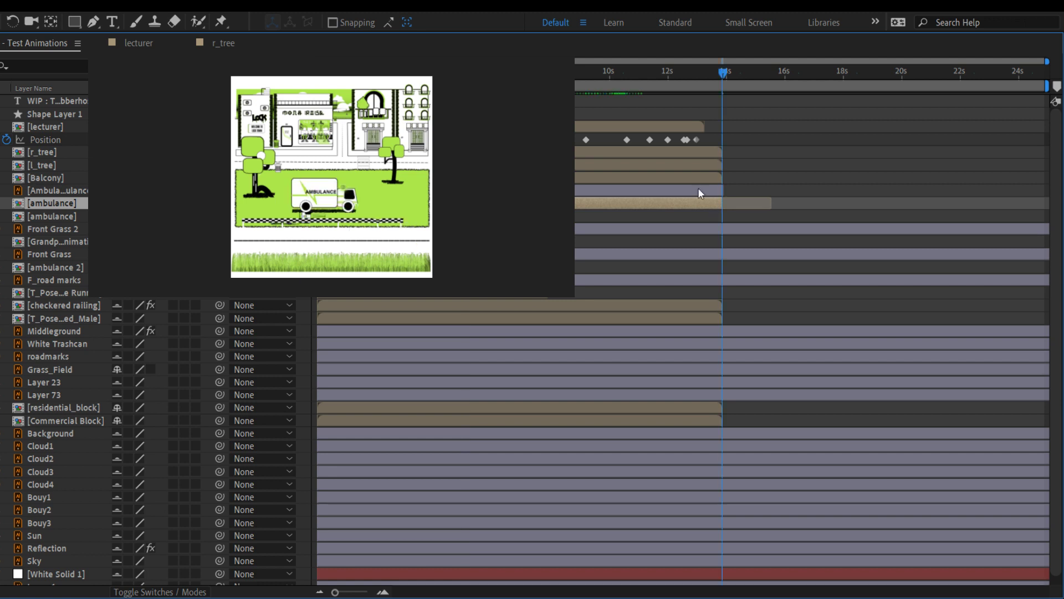
drag(696, 124, 943, 116)
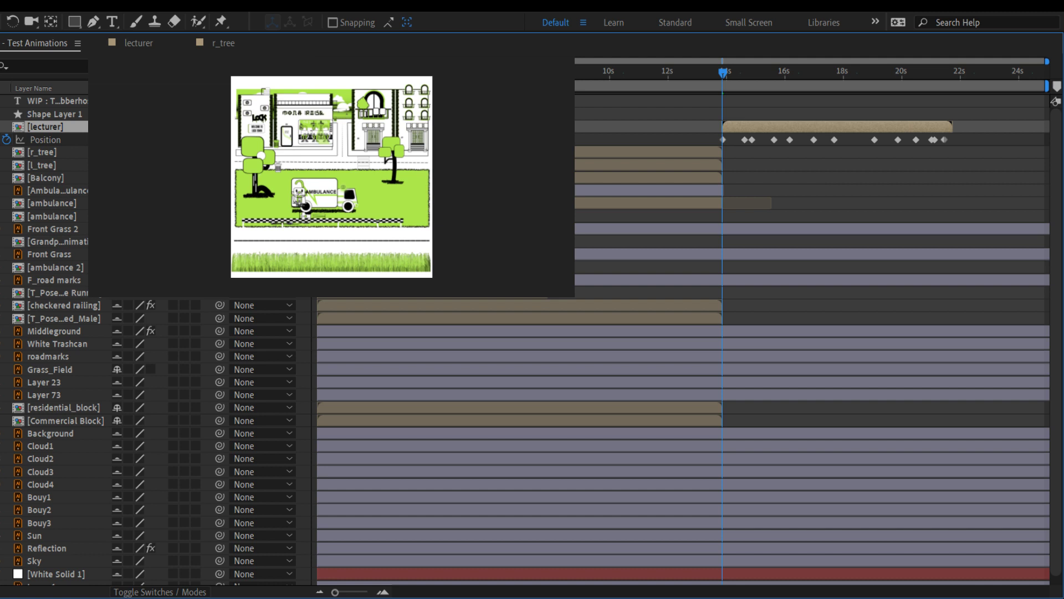
Extend the illustrated ambulance layer above the two ambulance precomps to the end of the composition
click(648, 190)
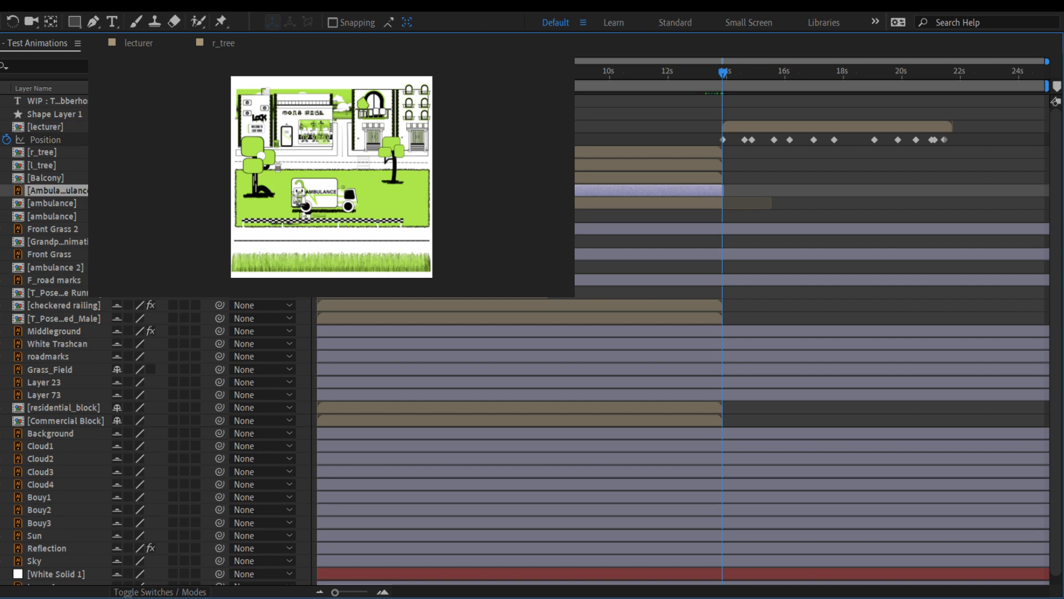
click(50, 126)
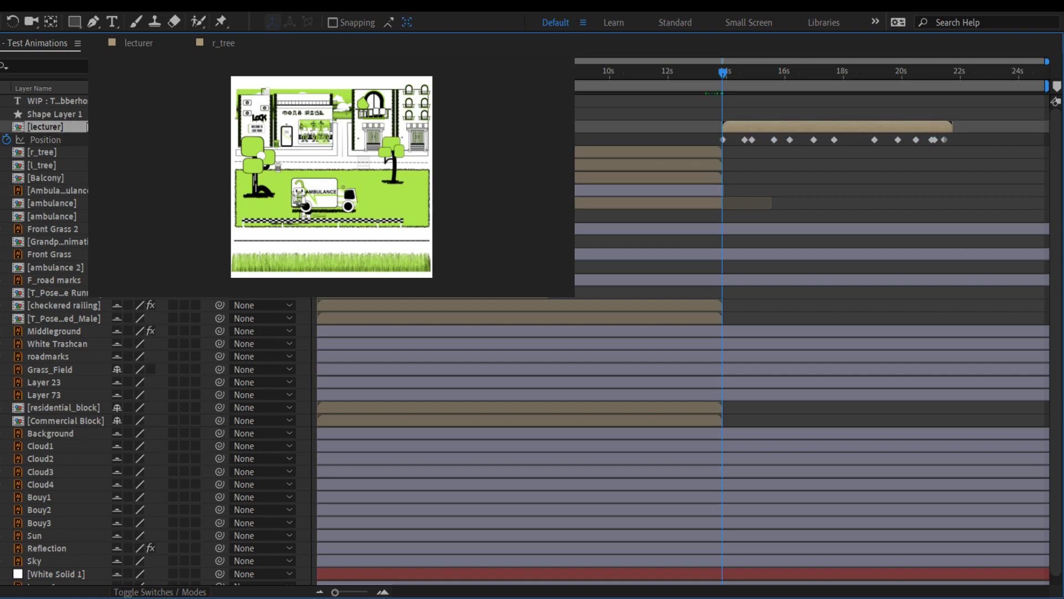
click(85, 190)
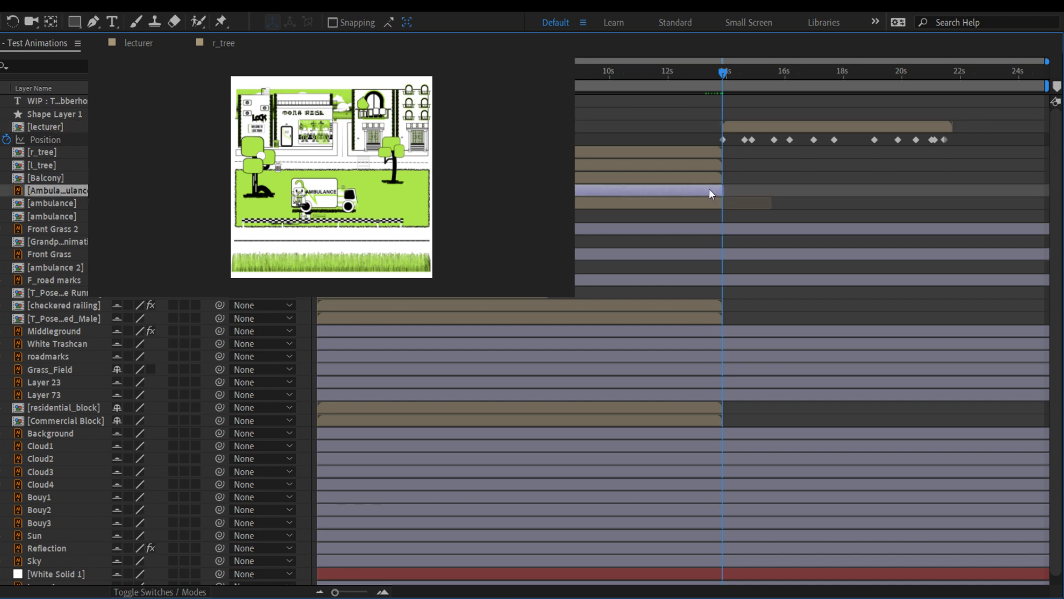
drag(721, 192, 1053, 196)
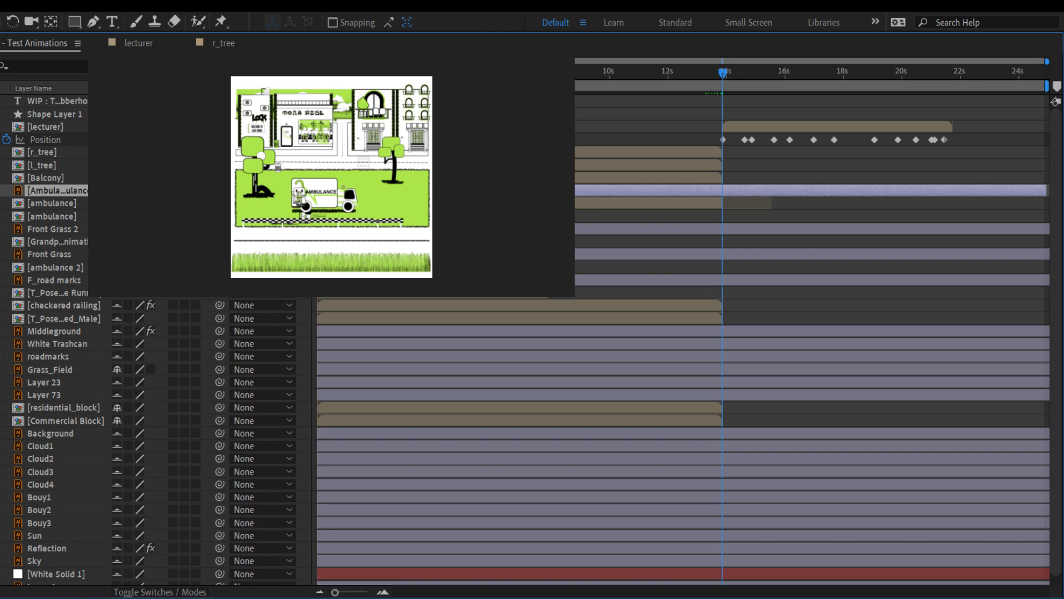
Play back the lecturer's pacing in the scene from about 14 seconds onward
click(19, 255)
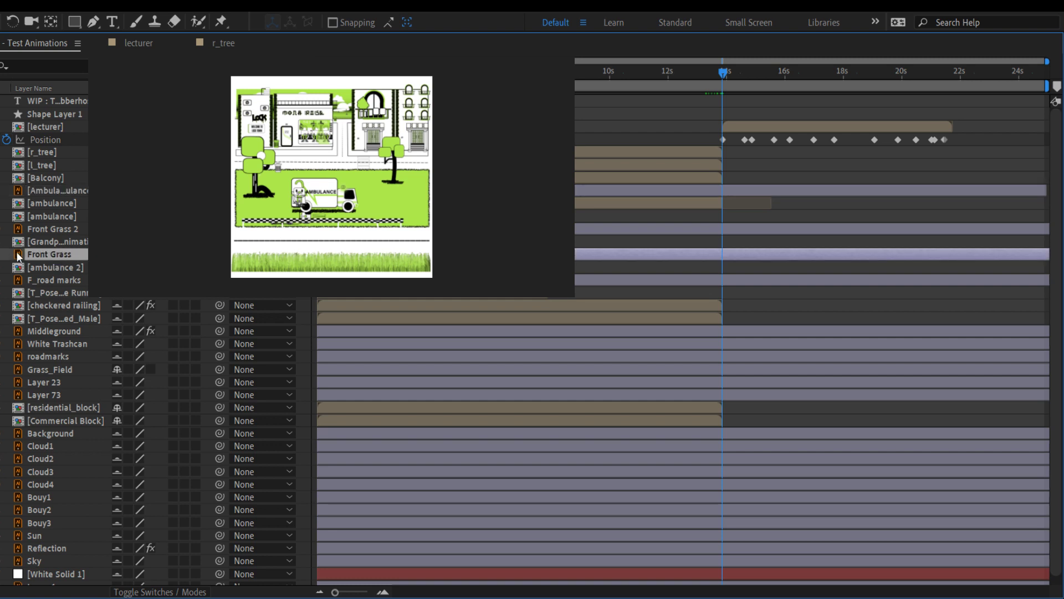
click(50, 242)
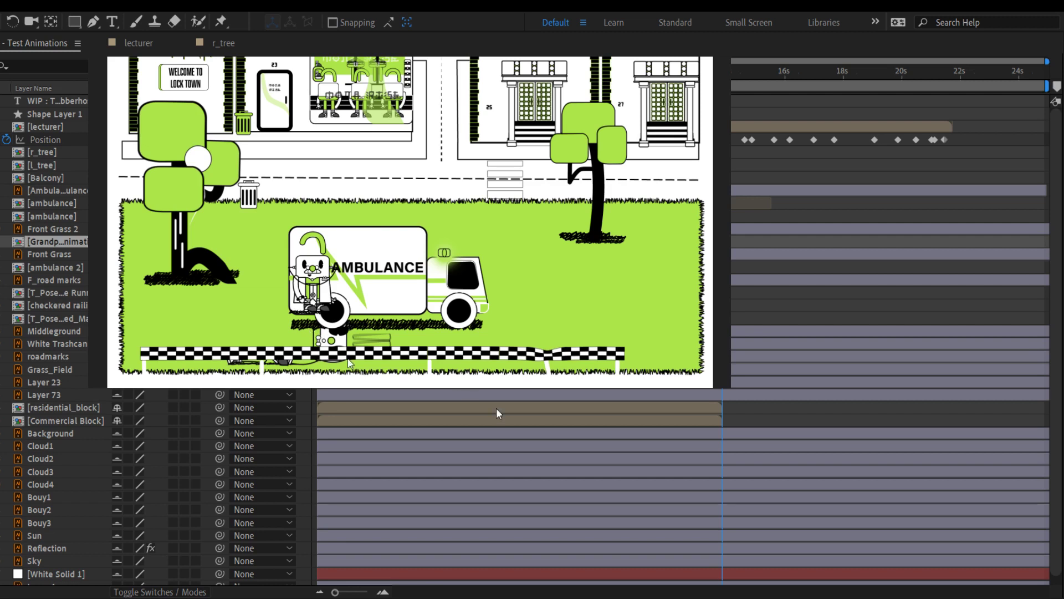
key(space)
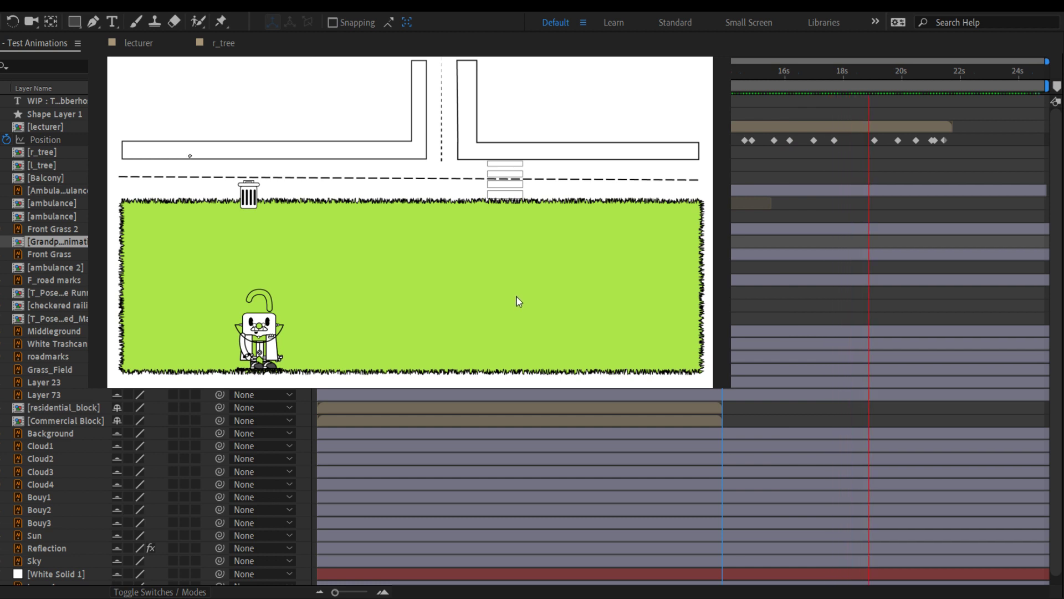
key(space)
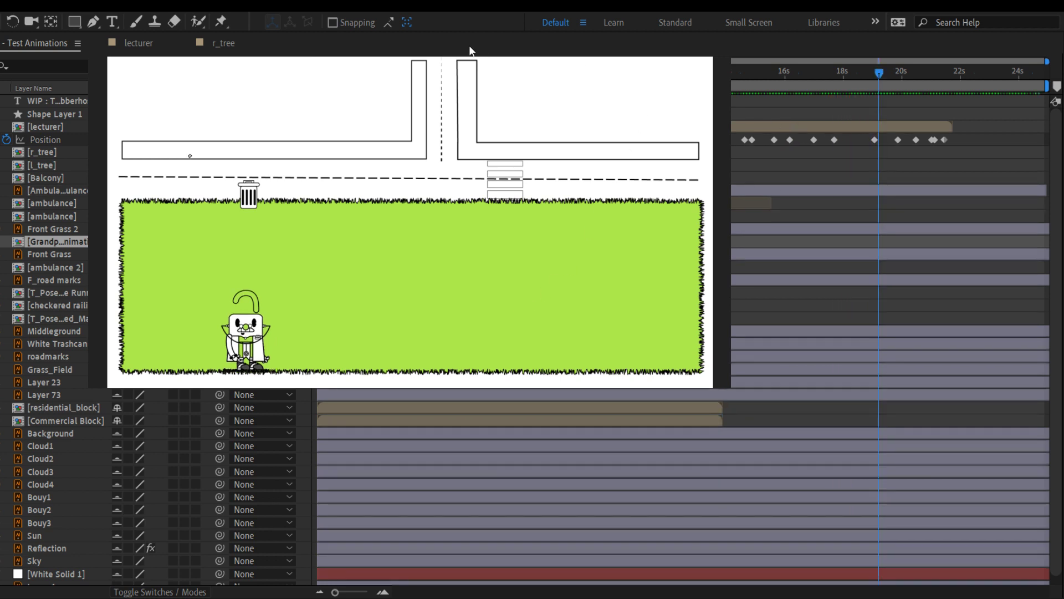
Reveal the ambulance layer's Position property and move the lecturer layer to start at about 9 seconds, when the ambulance stops
click(34, 190)
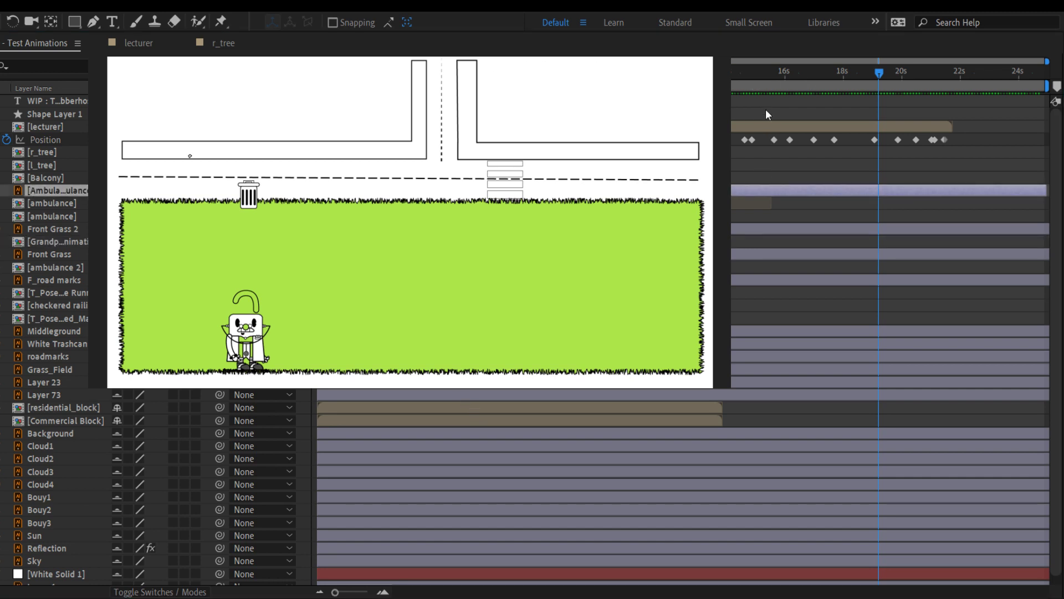
drag(757, 69, 665, 68)
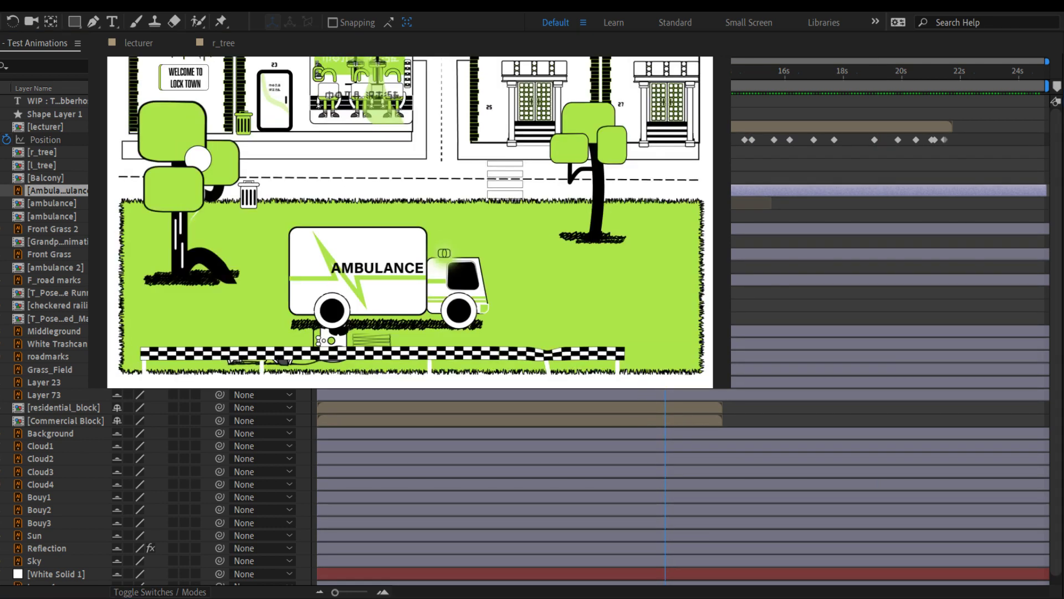
click(51, 203)
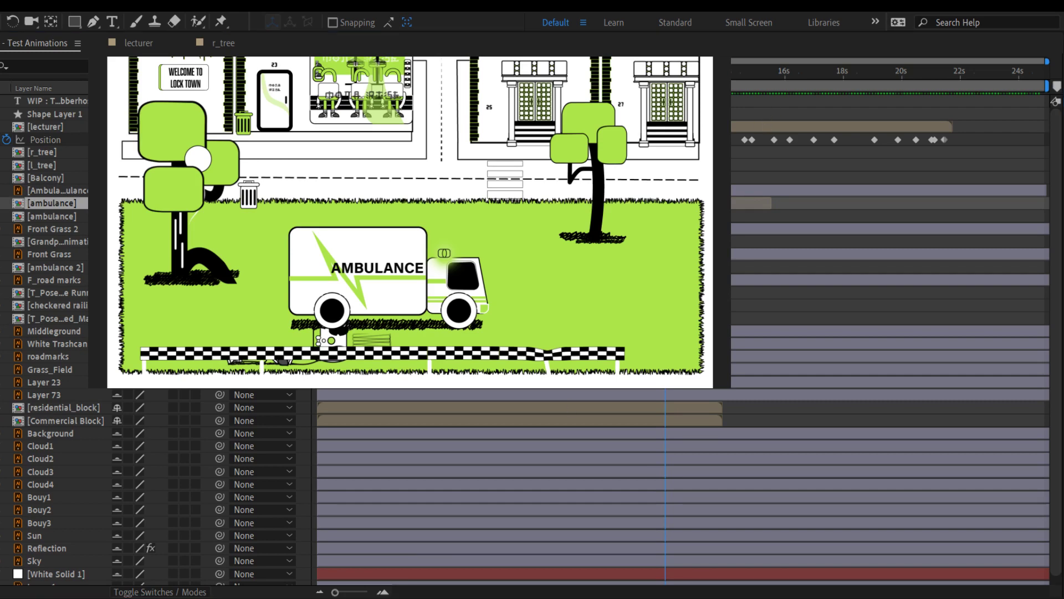
drag(586, 71, 543, 71)
key(space)
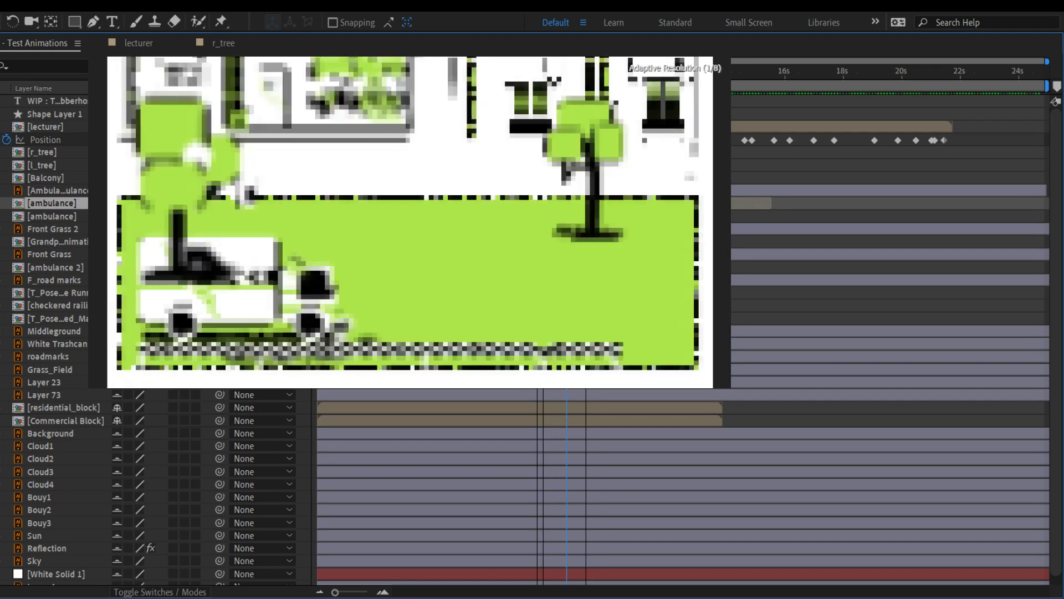
key(space)
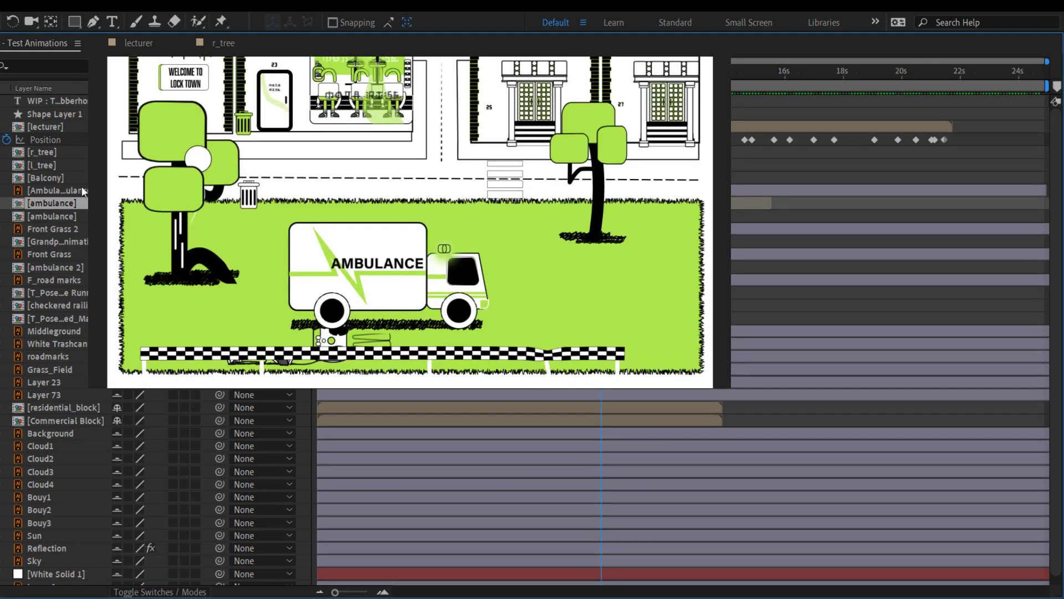
key(p)
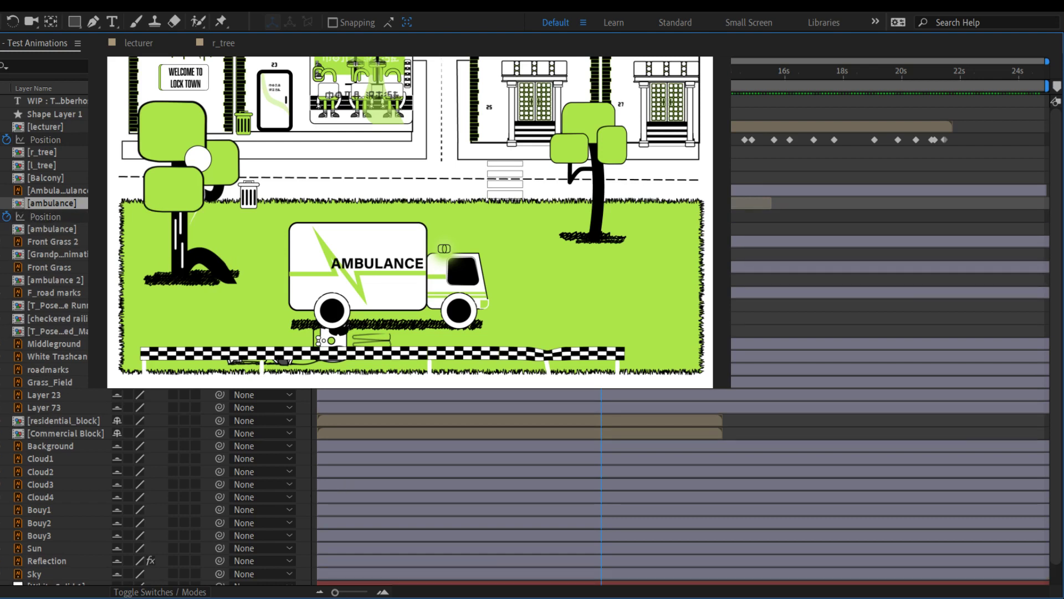
key(shift+Page_Up)
drag(751, 127, 612, 127)
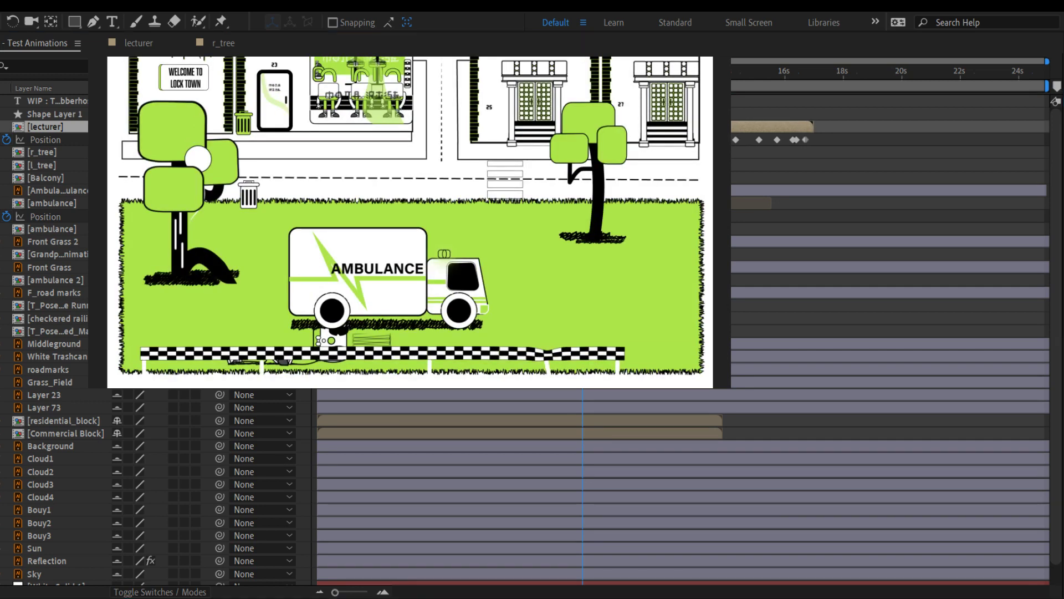
key(Page_Up)
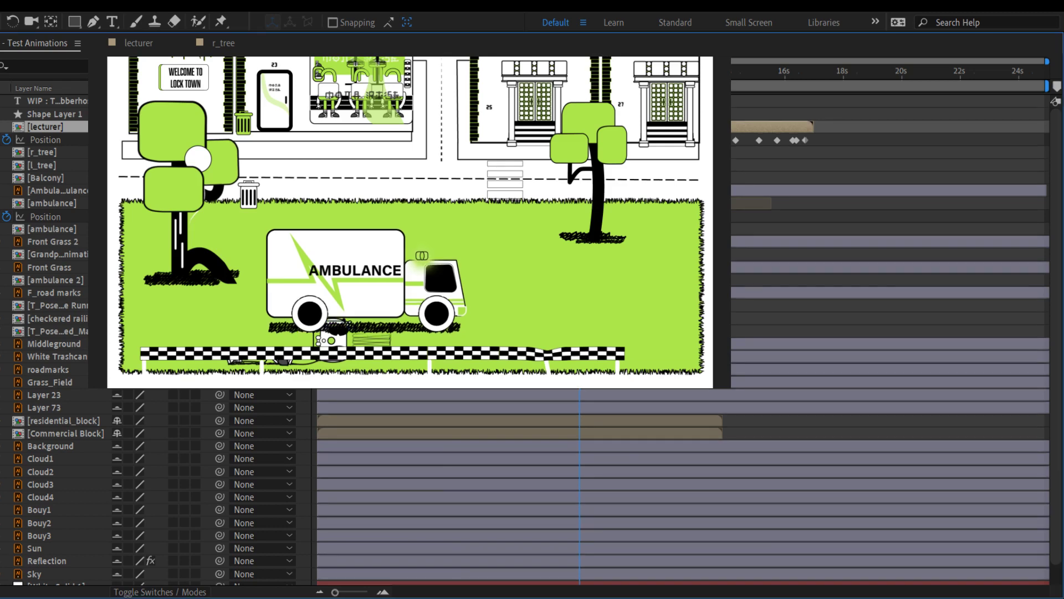
Play the composition from the beginning to check the timing of the ambulance's arrival and the lecturer's pacing
key(Home)
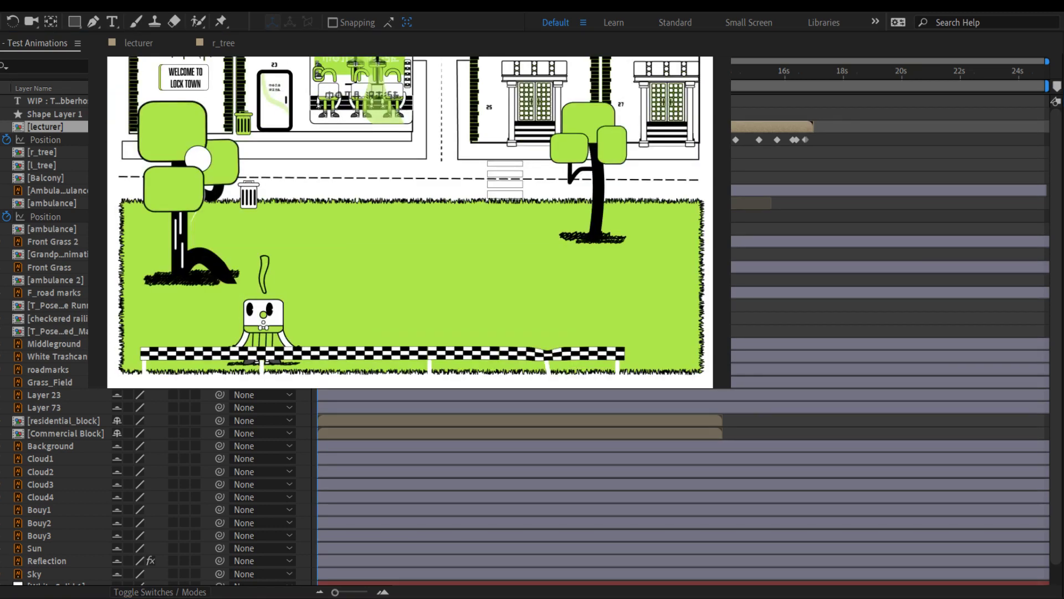
key(space)
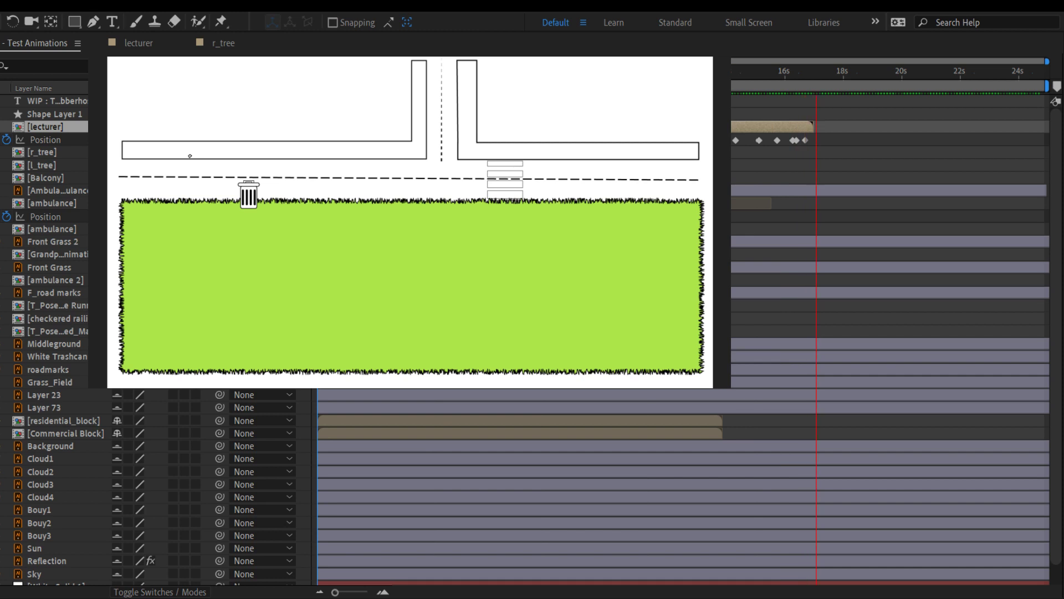
key(space)
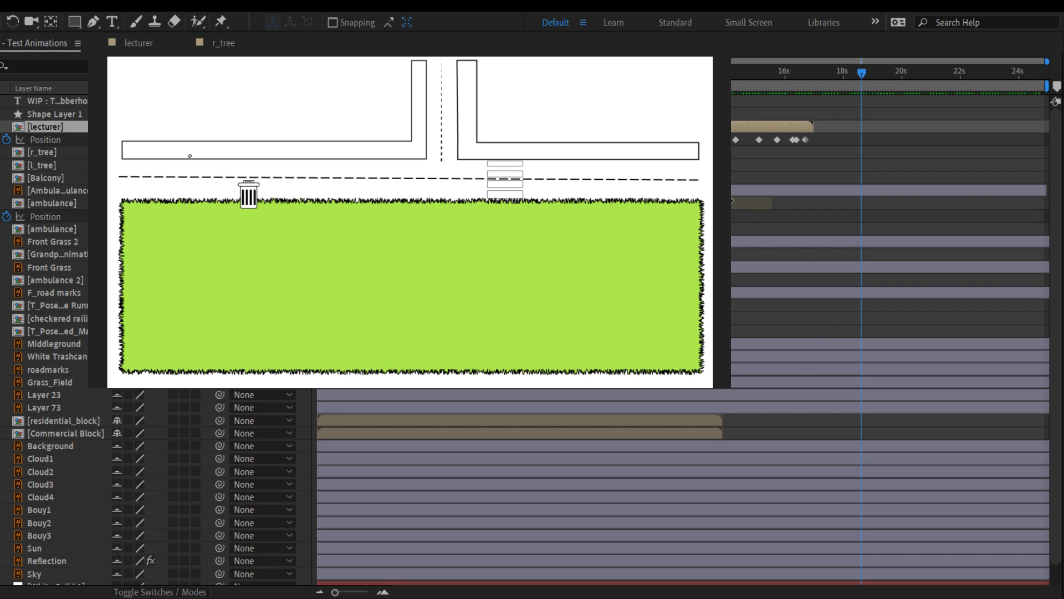
click(764, 204)
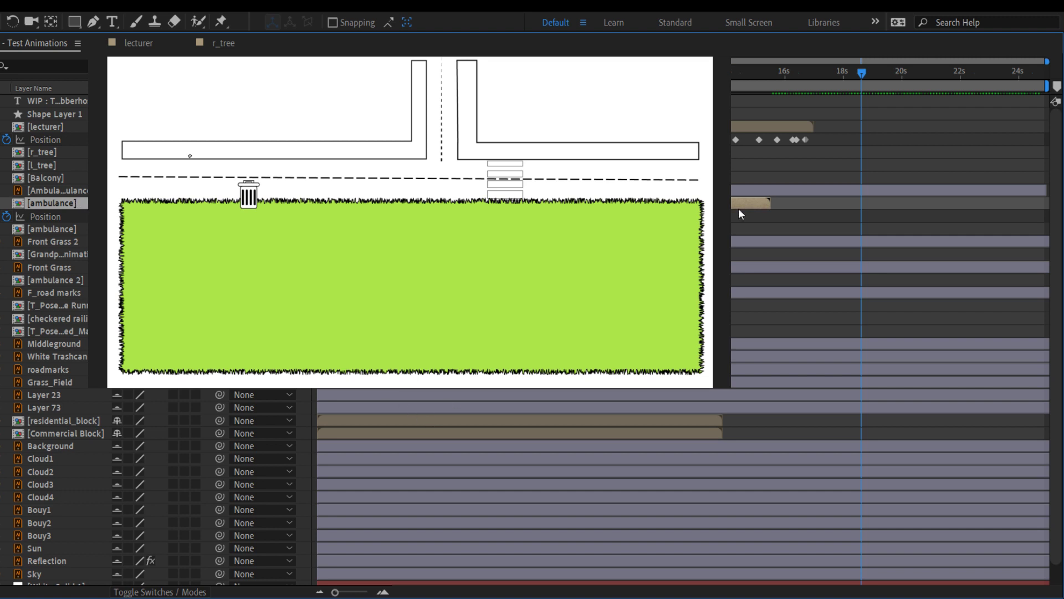
key(ctrl+shift+a)
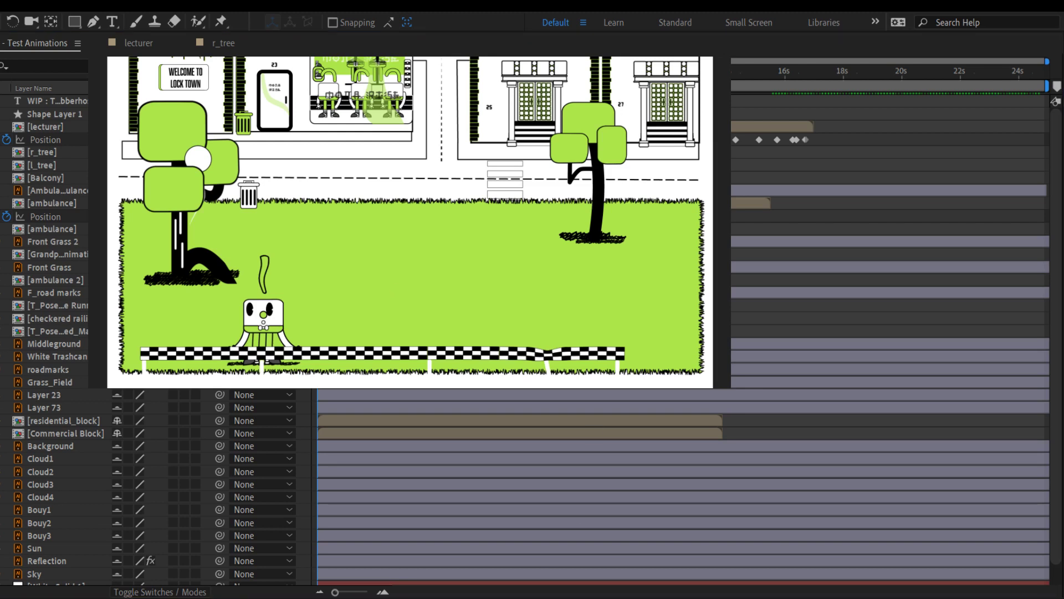
key(space)
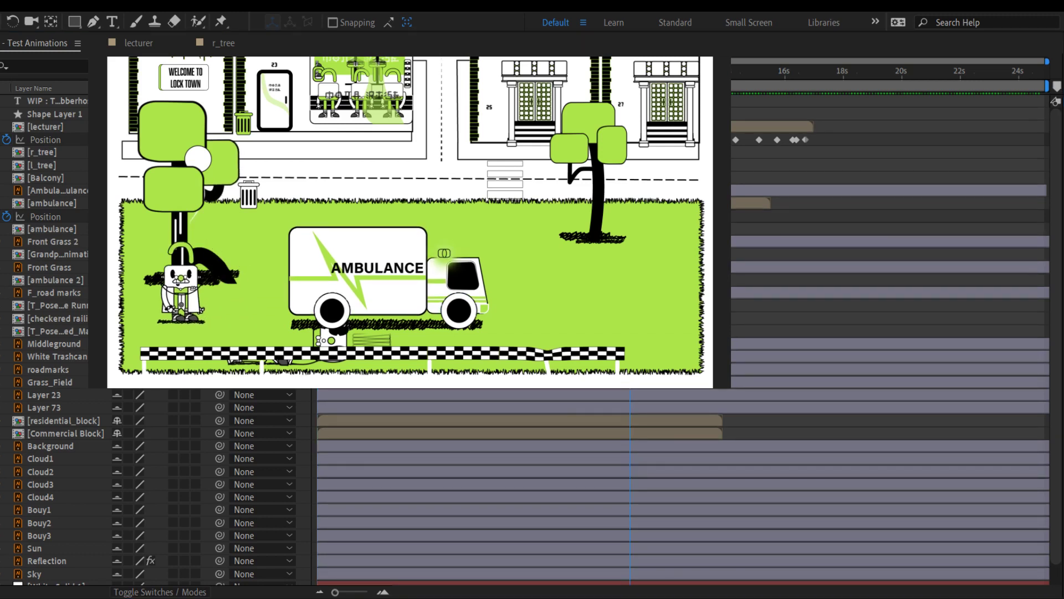
Try shifting the lecturer and ambulance layers together about 2.4 seconds later in the timeline
click(52, 203)
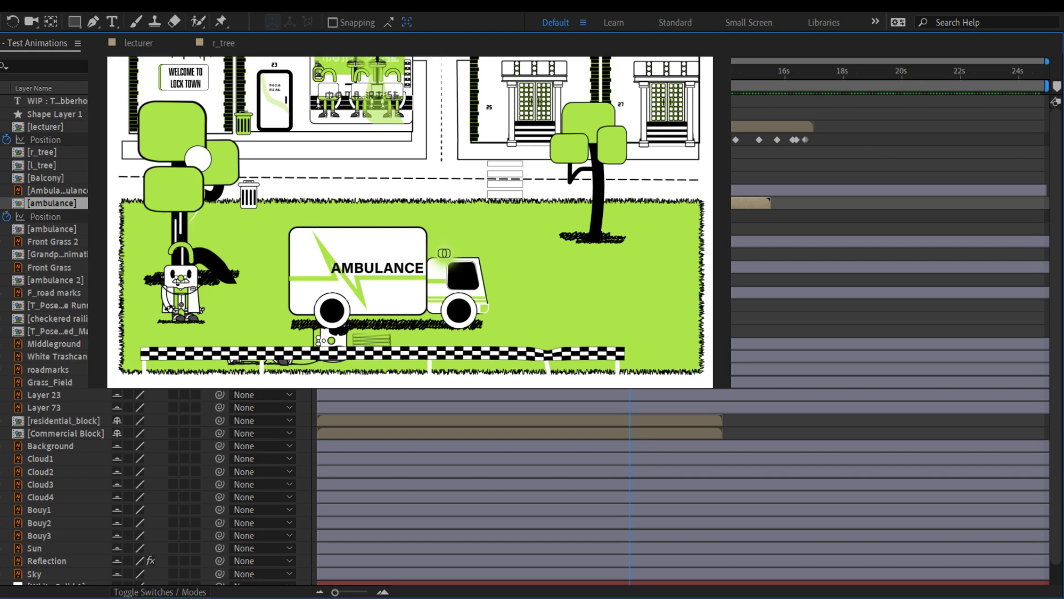
ctrl+click(45, 127)
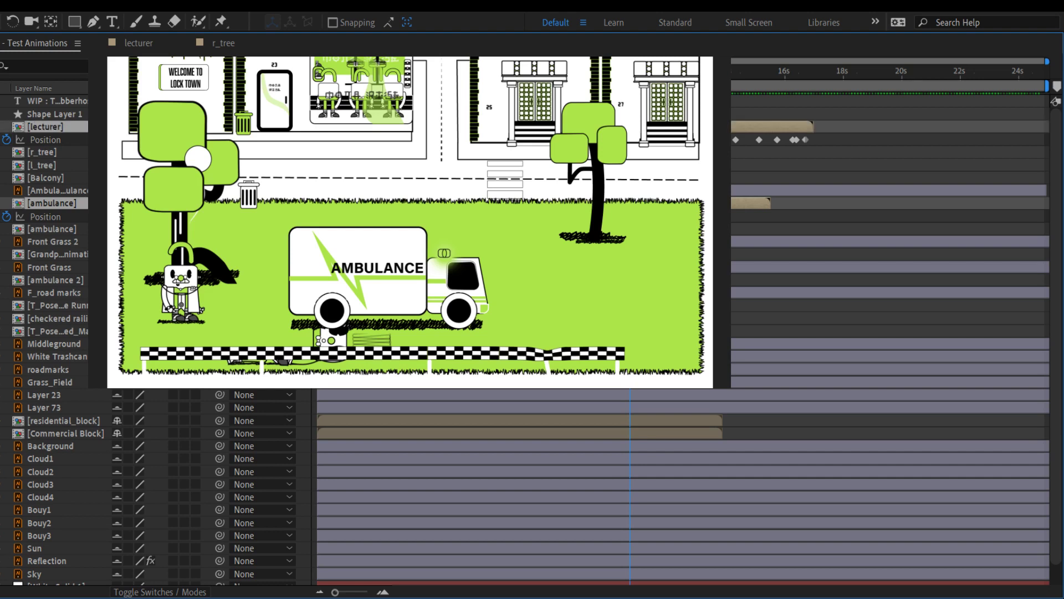
key(space)
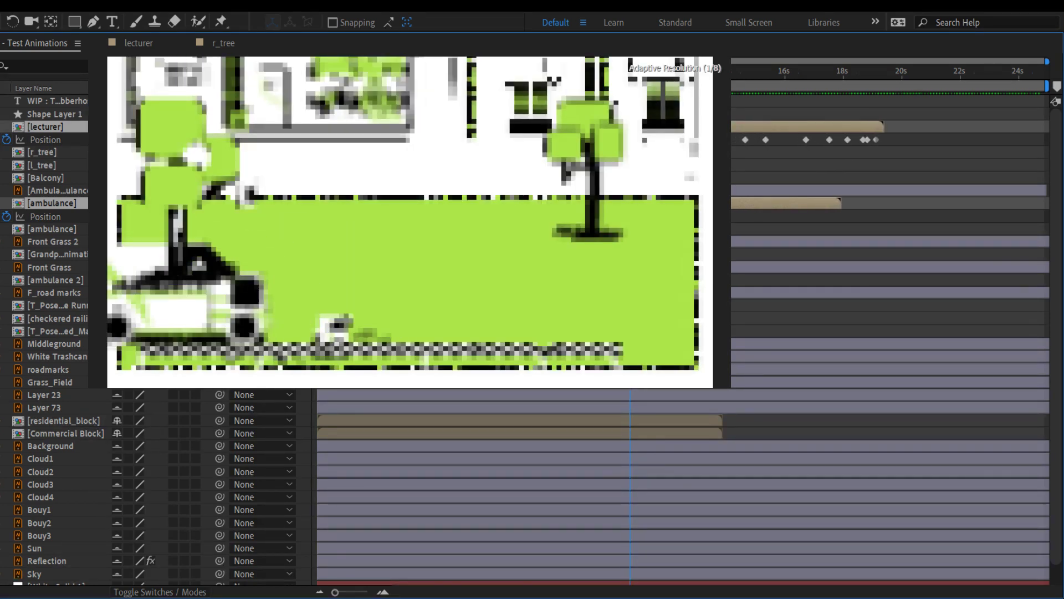
key(space)
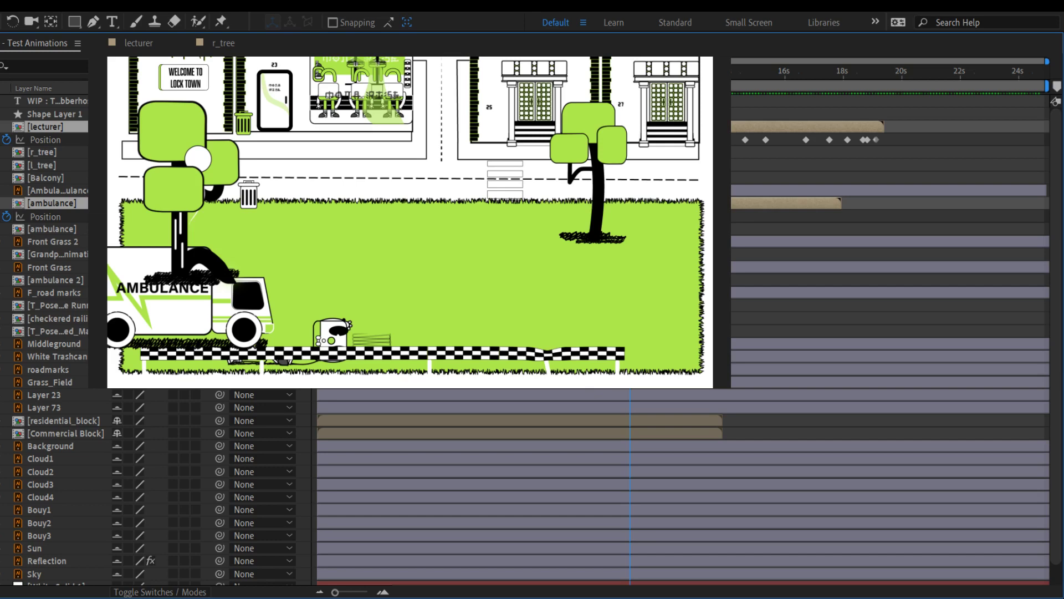
Play back the scene from about 4.6 seconds, and maximize the composition viewer to review the animation
drag(630, 72, 451, 72)
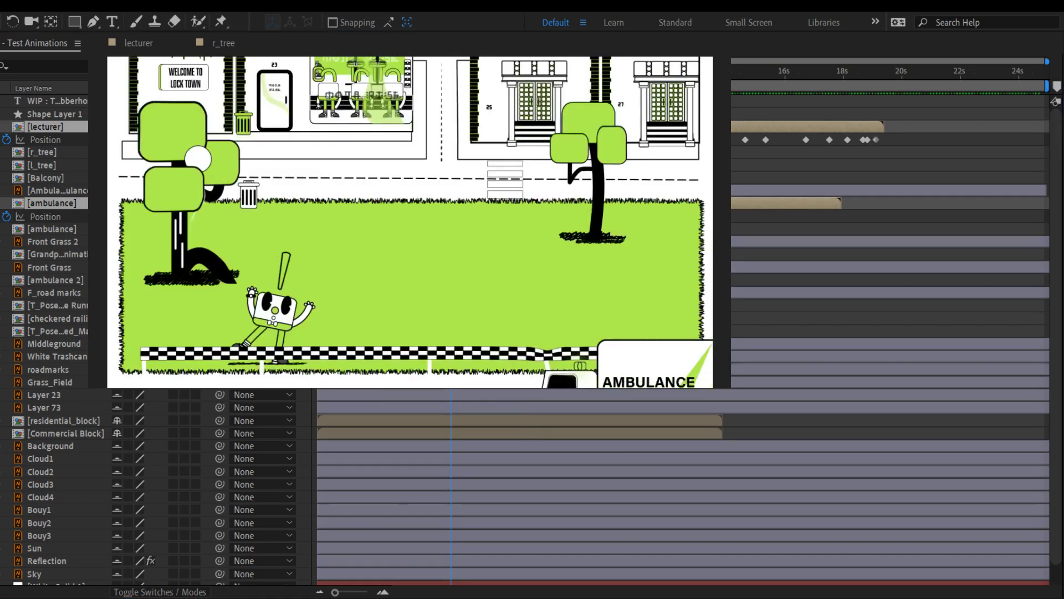
key(space)
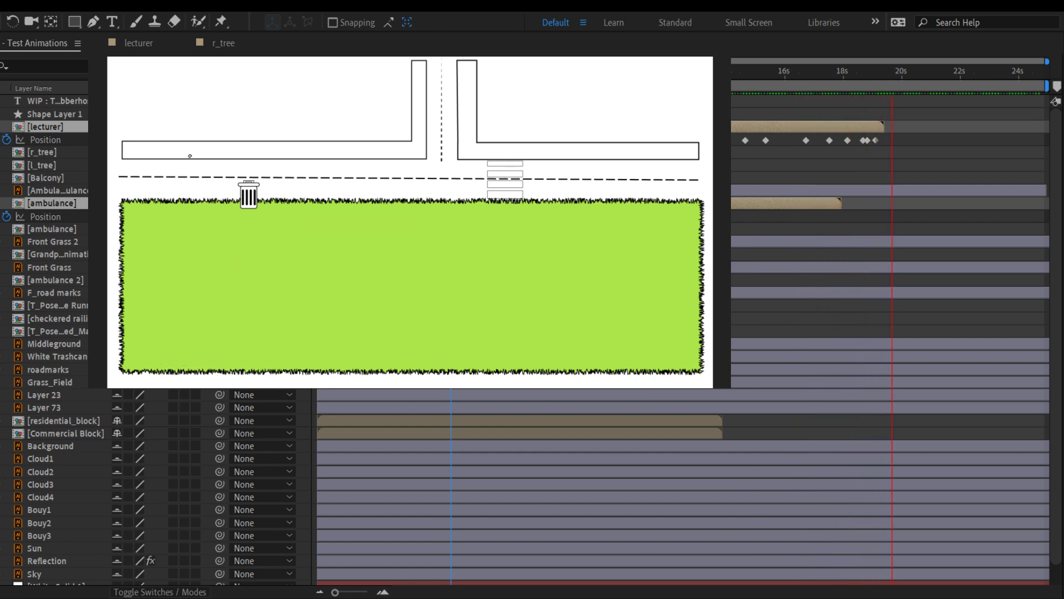
key(space)
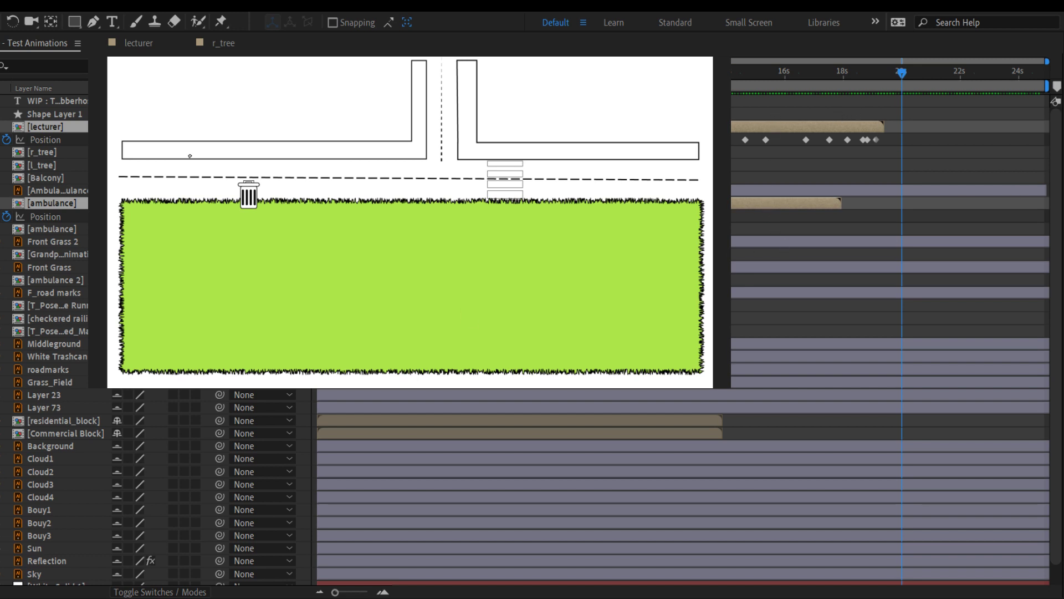
key(grave)
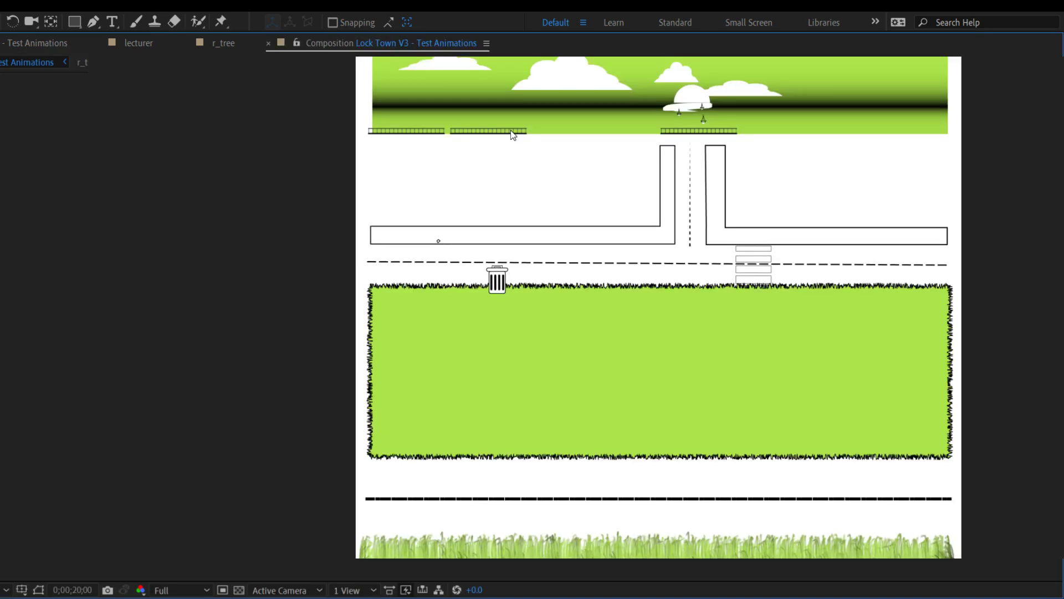
key(space)
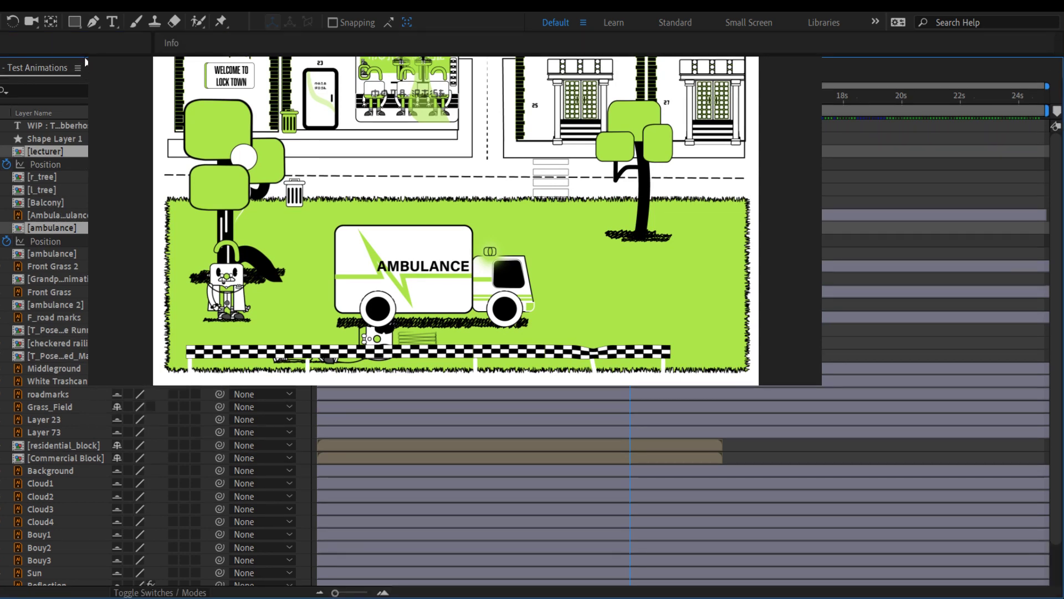
Restore the composition viewer's size and scrub between about 9.8 and 13.4 seconds to review the lecturer's pacing around the ambulance
drag(84, 55, 83, 355)
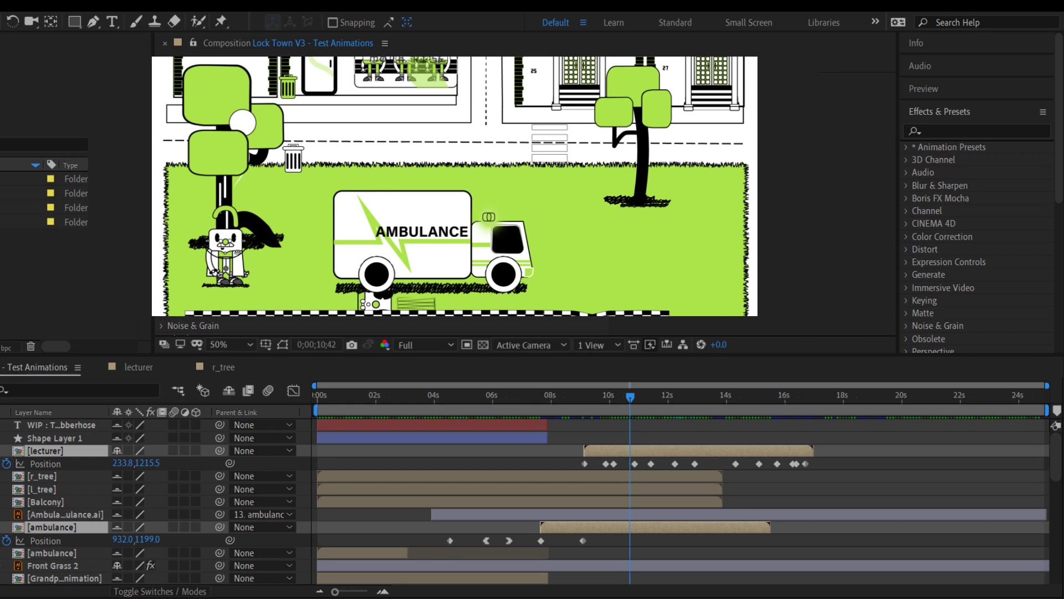
drag(630, 396, 605, 409)
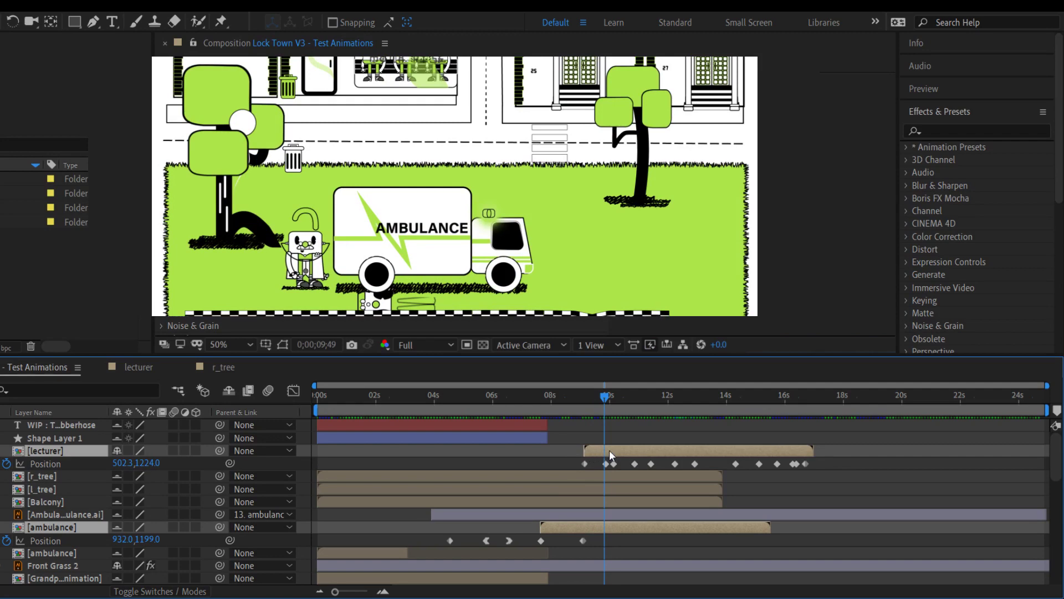
drag(605, 397, 710, 433)
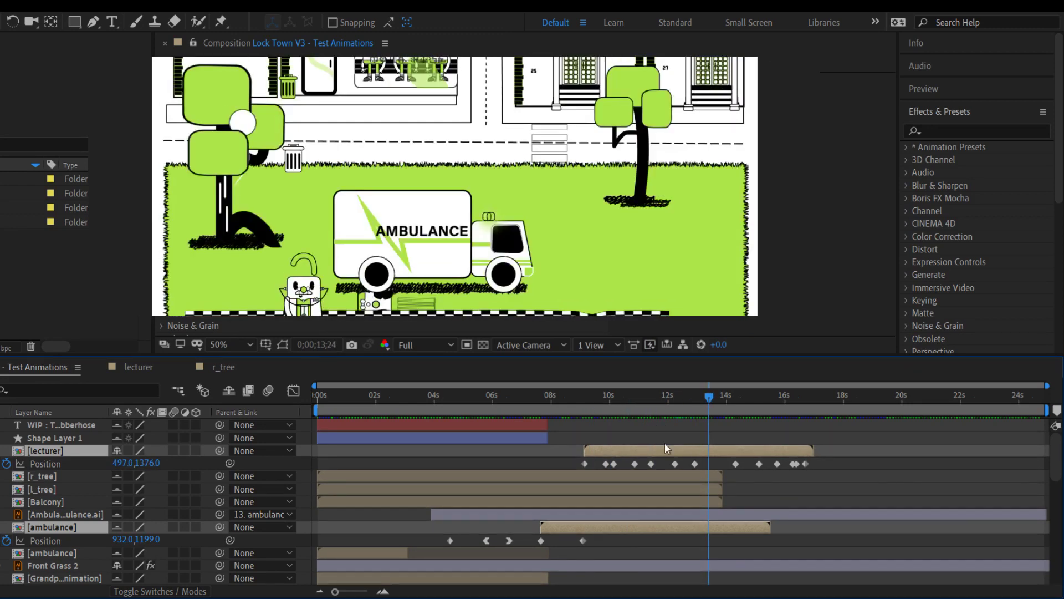
click(49, 475)
click(51, 486)
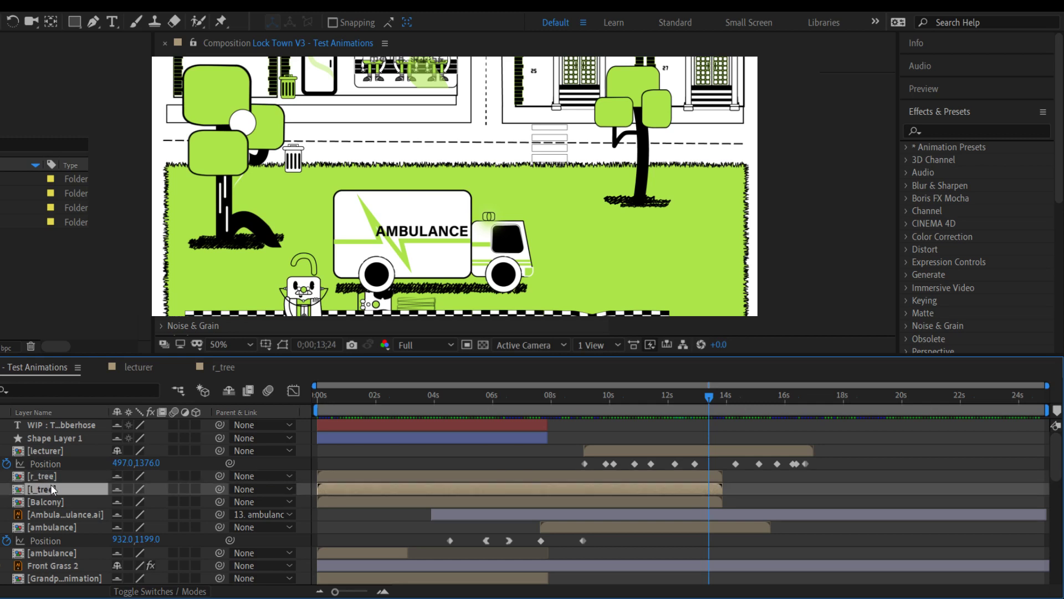
click(55, 500)
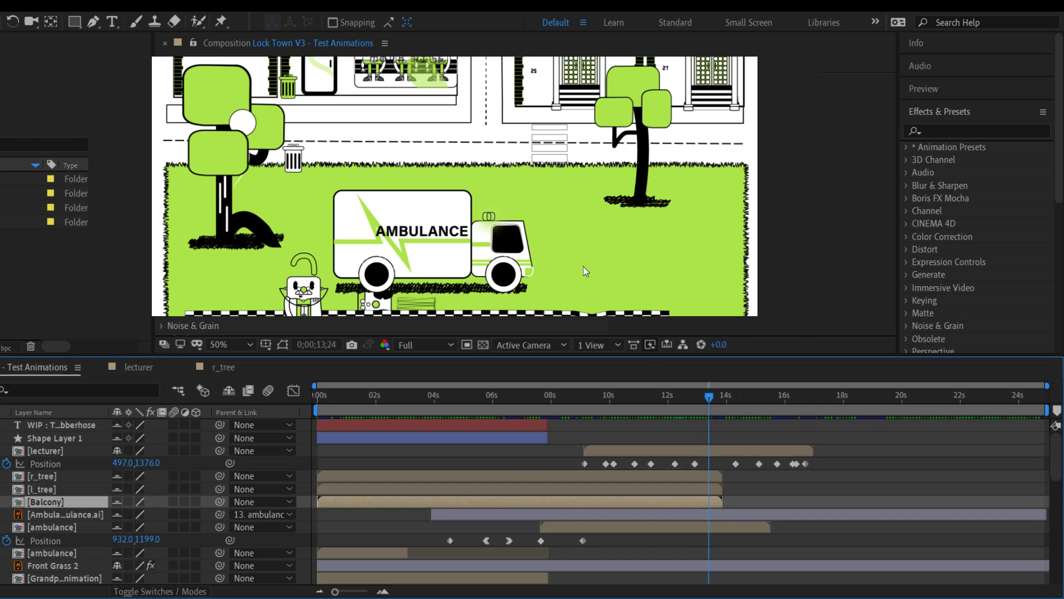
scroll(594, 221, down, 1)
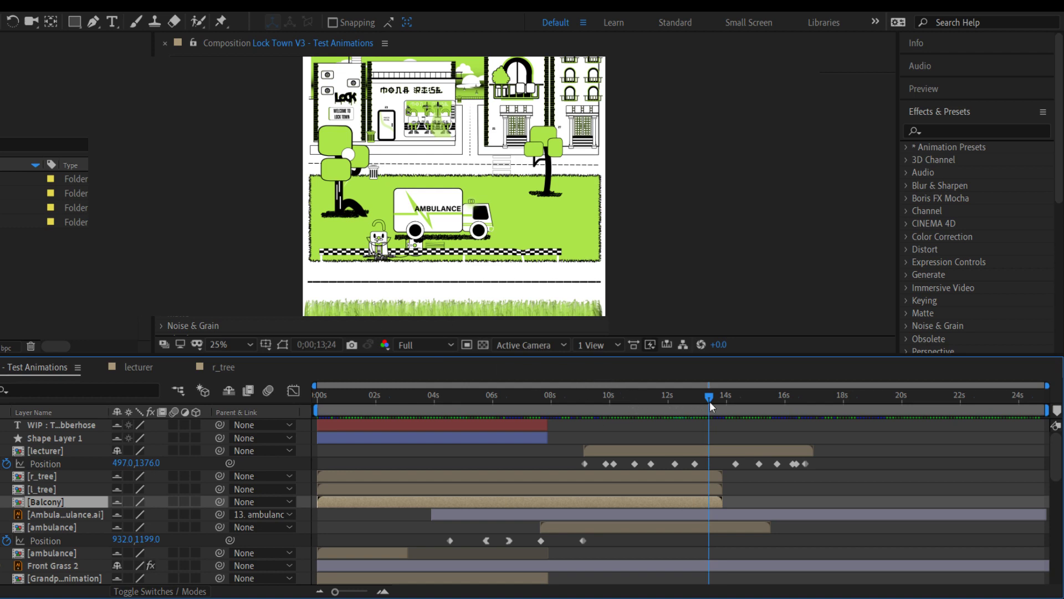
drag(710, 398, 676, 402)
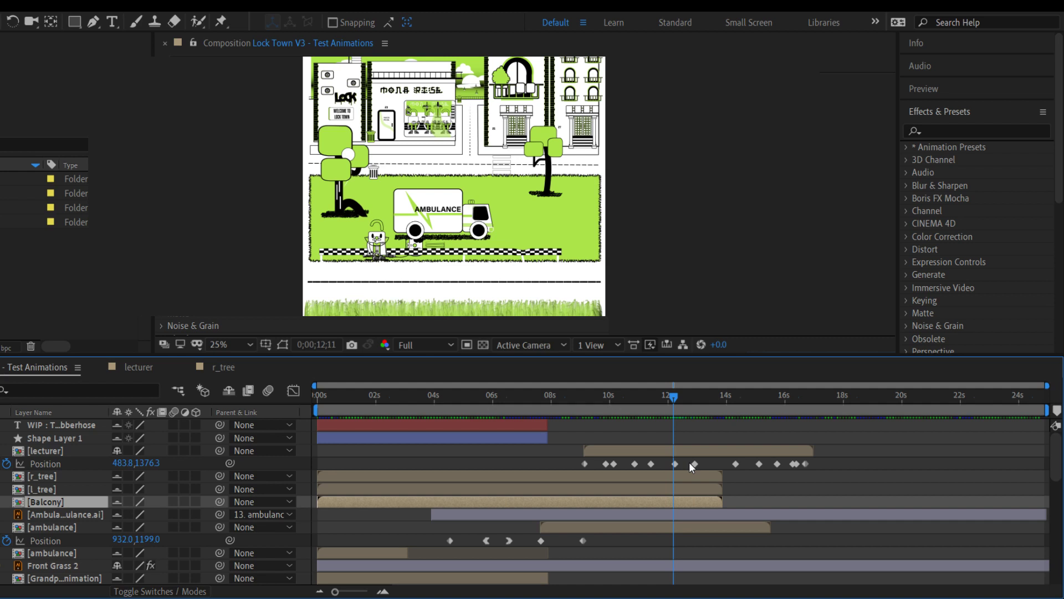
click(650, 393)
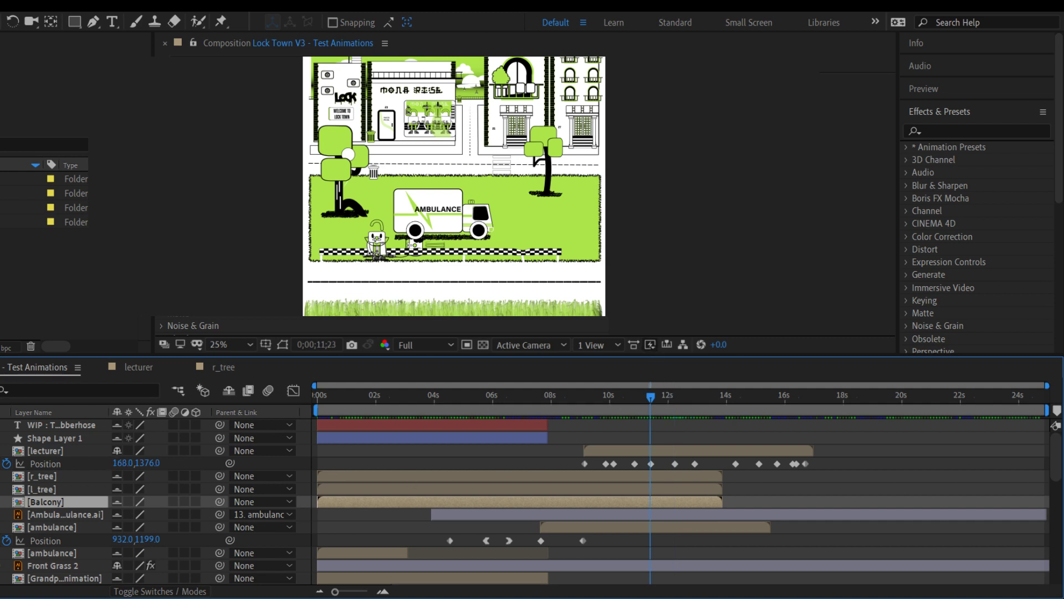
Open the ambulance precomposition, extend its duration to about 18 seconds, and collapse the wheel's Rotation property
click(46, 514)
click(43, 525)
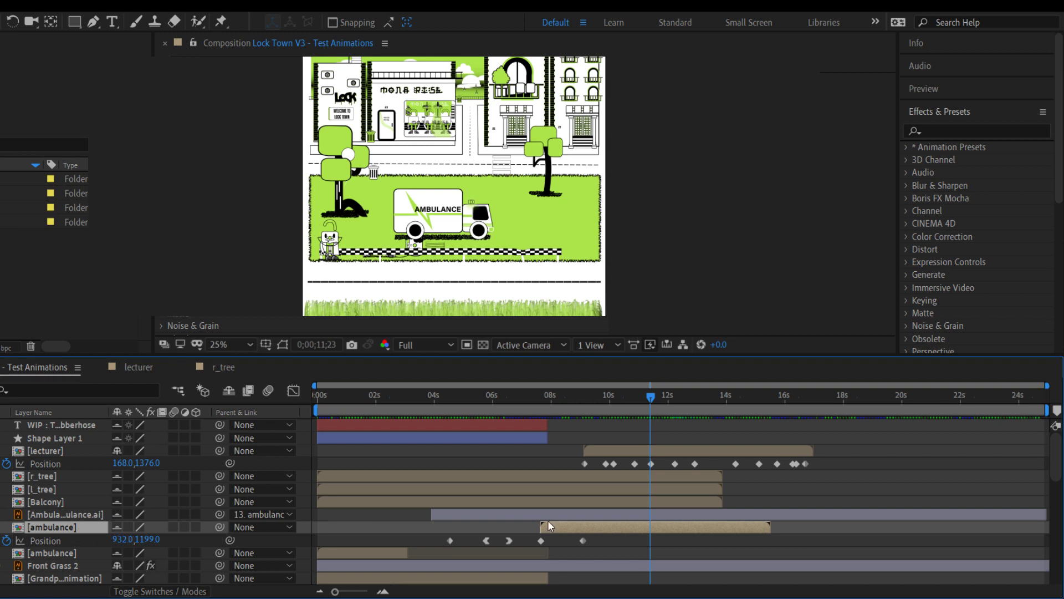
double_click(561, 527)
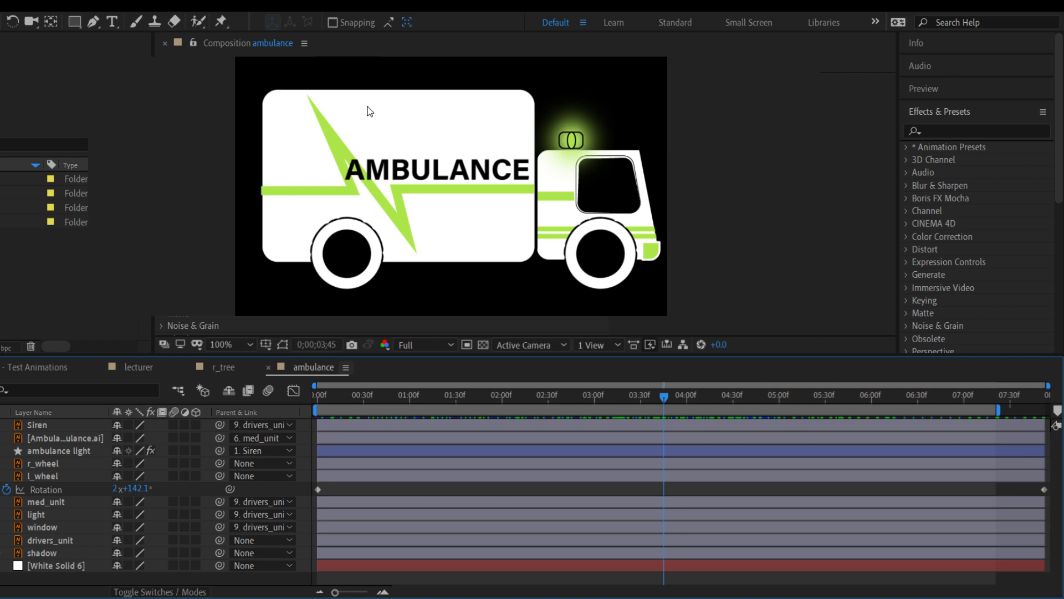
key(ctrl+s)
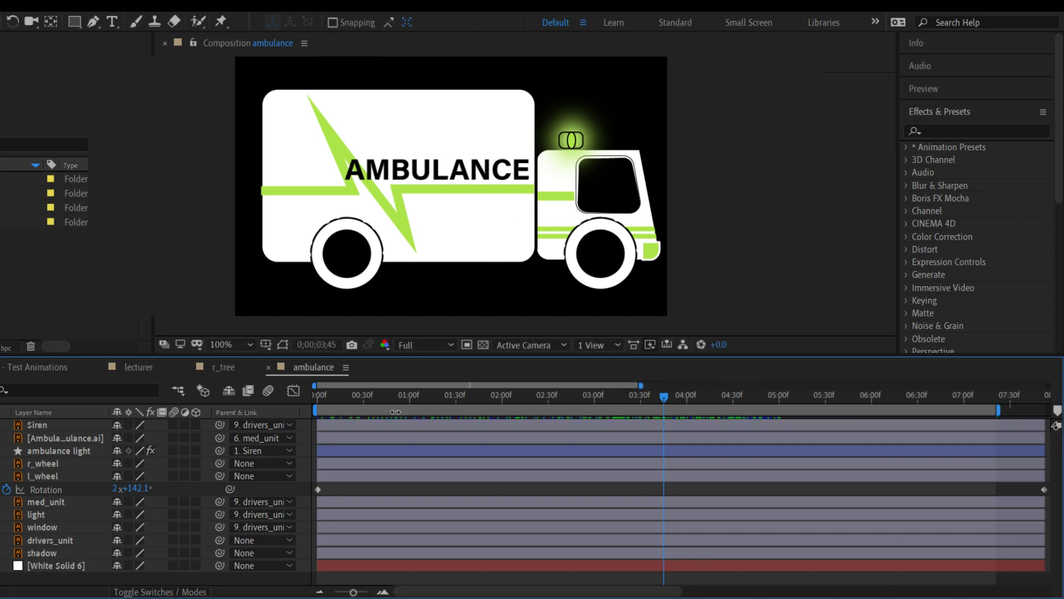
drag(353, 592, 335, 592)
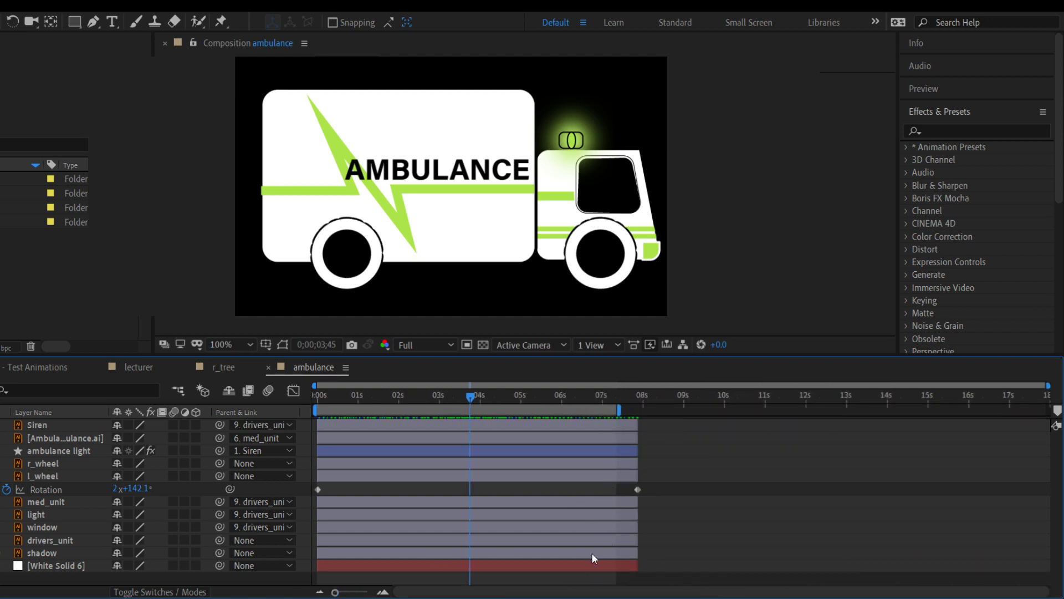
key(u)
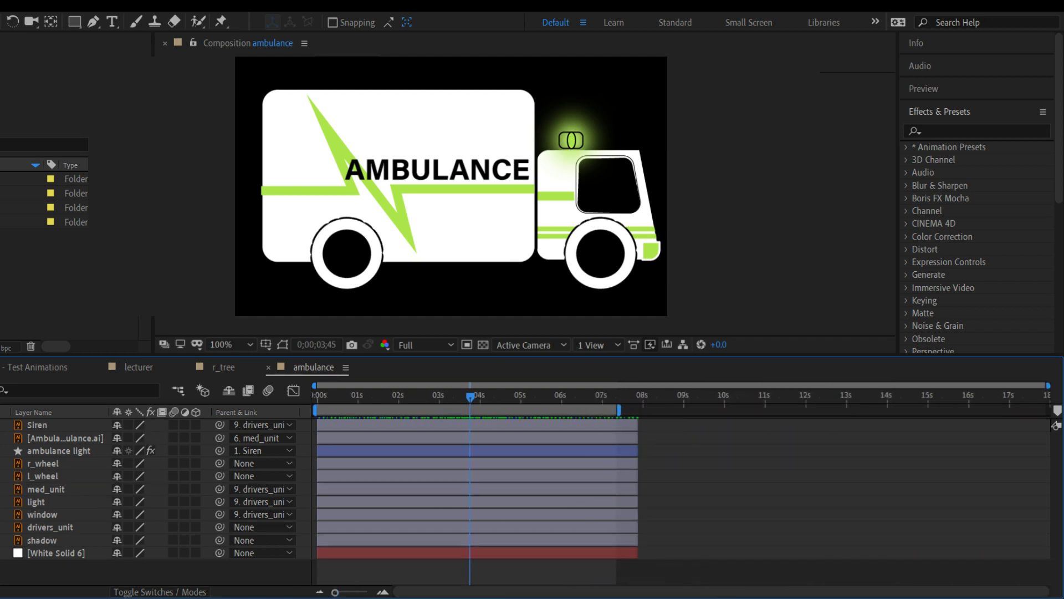
Try to extend the layers from Siren through shadow to the end of the ambulance composition
click(45, 423)
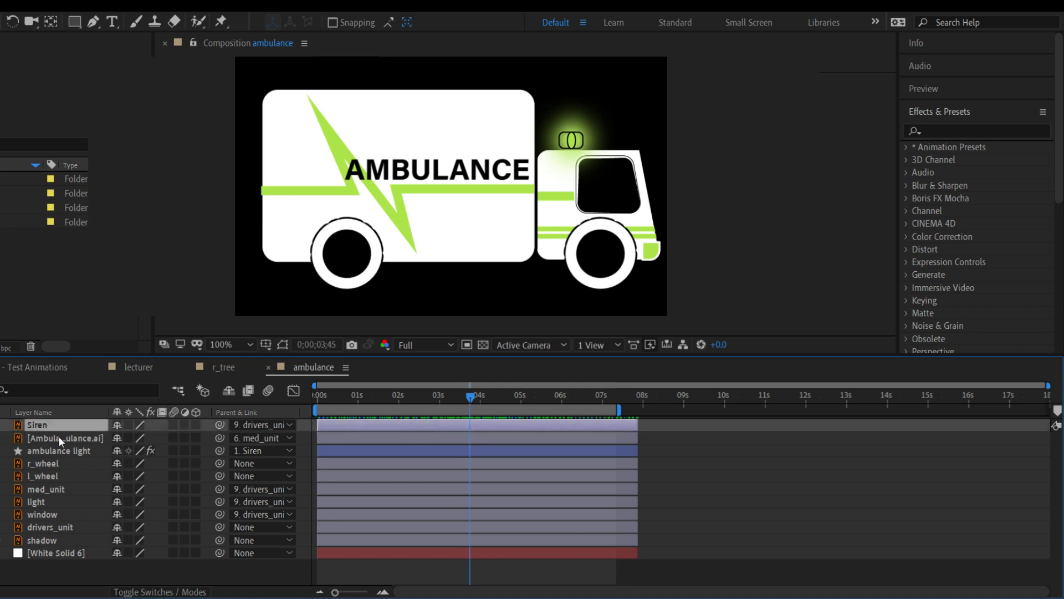
shift+click(92, 541)
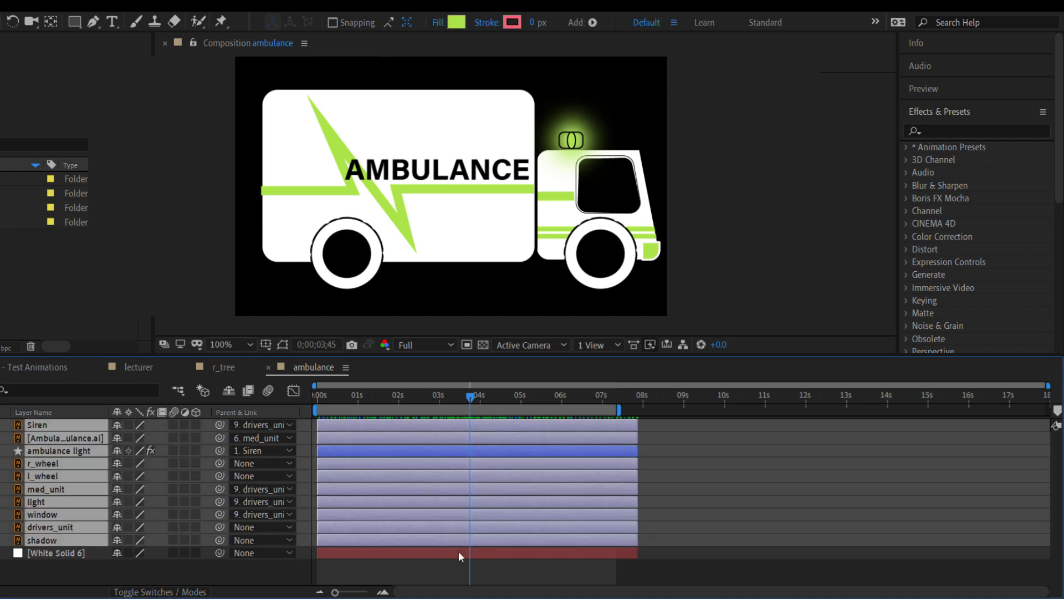
drag(635, 539, 1057, 539)
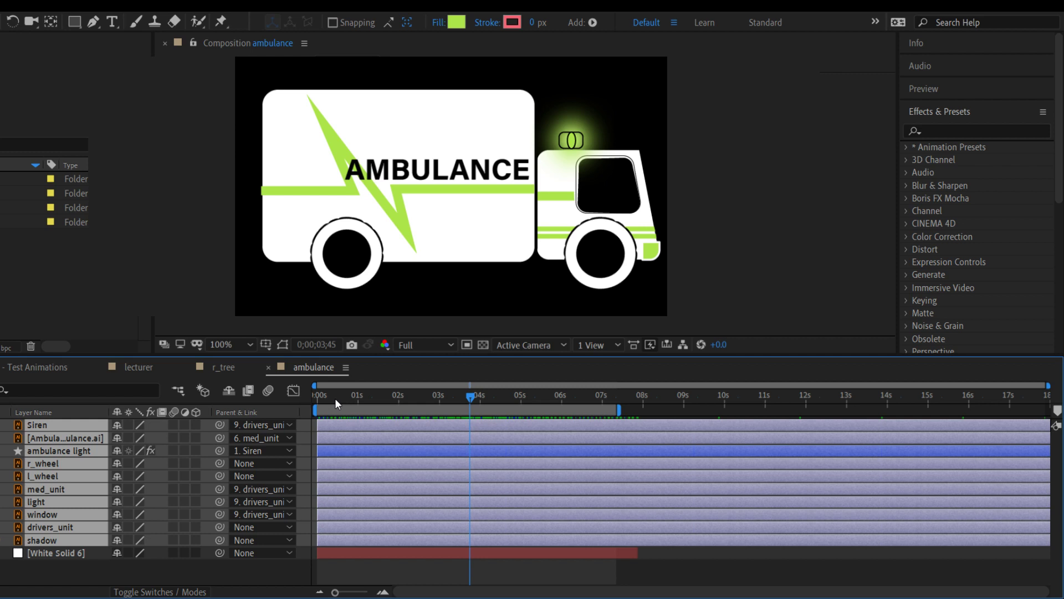
key(ctrl+z)
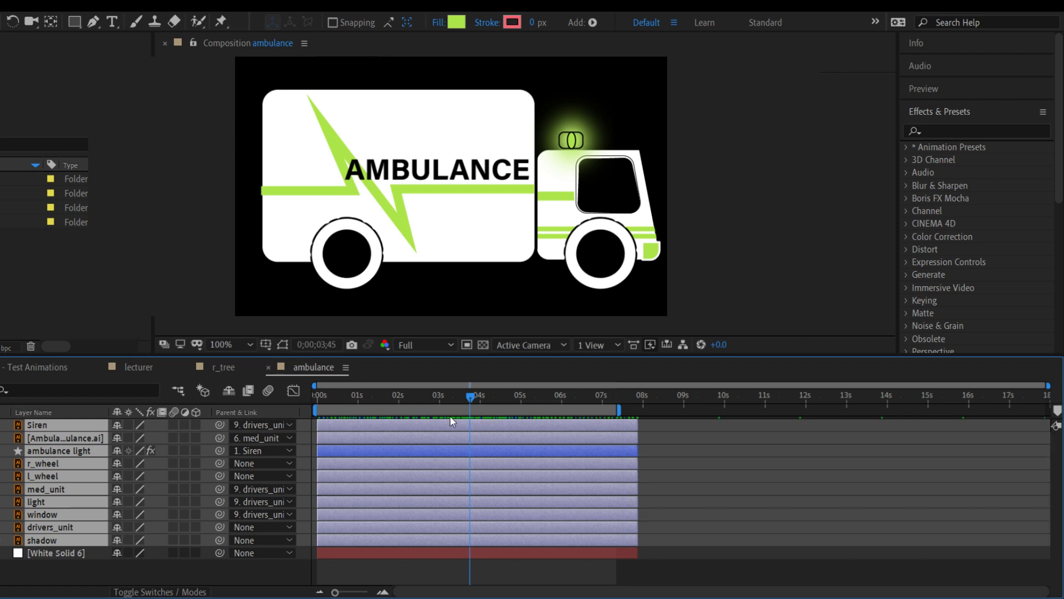
Extend the ambulance layer to the end of the Test Animations composition and play the scene from about 11 seconds
click(63, 367)
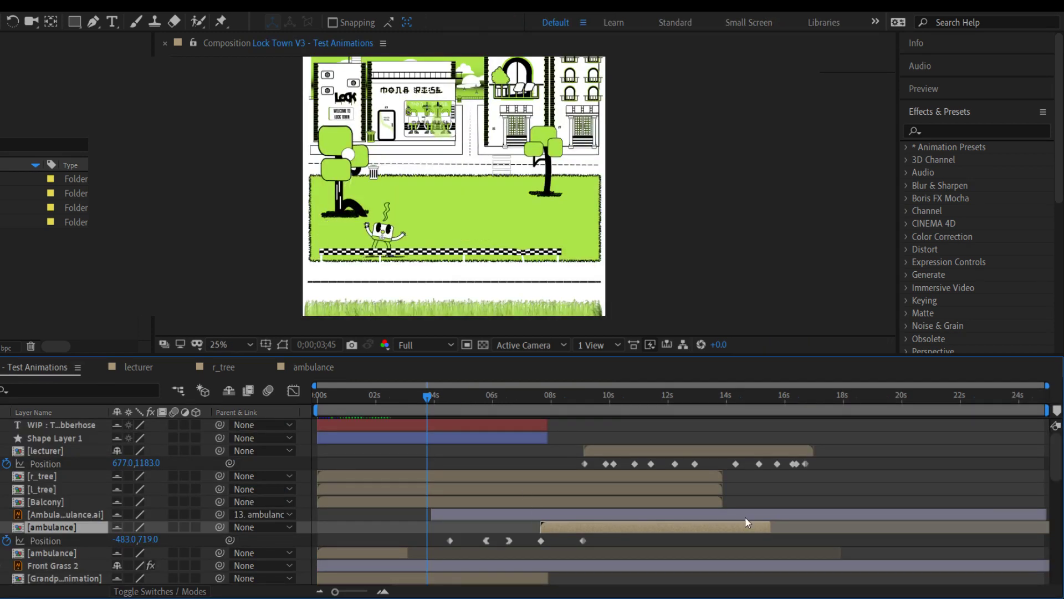
drag(771, 531, 1057, 526)
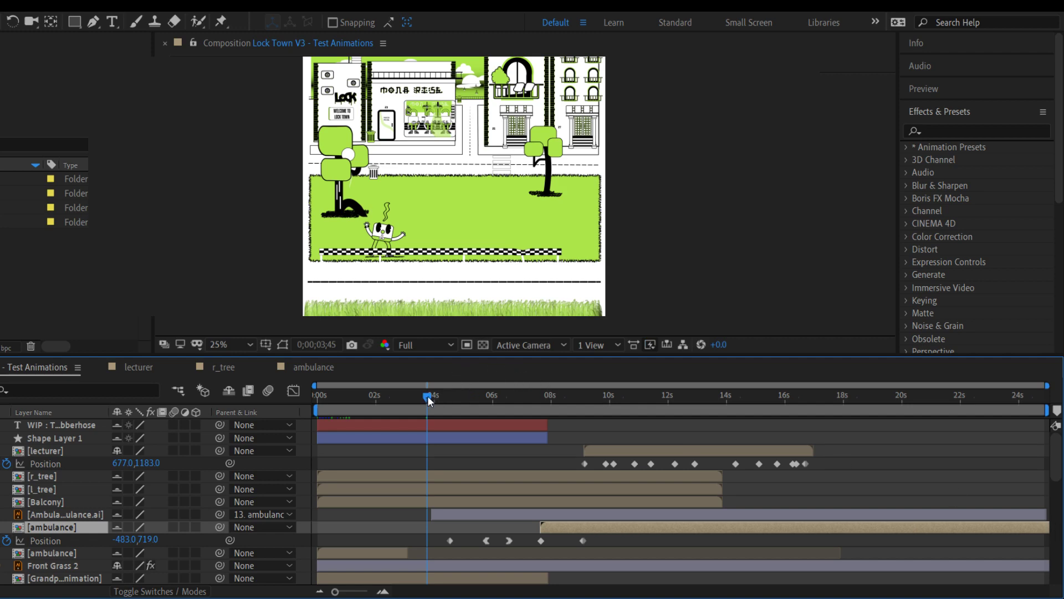
drag(428, 396, 642, 406)
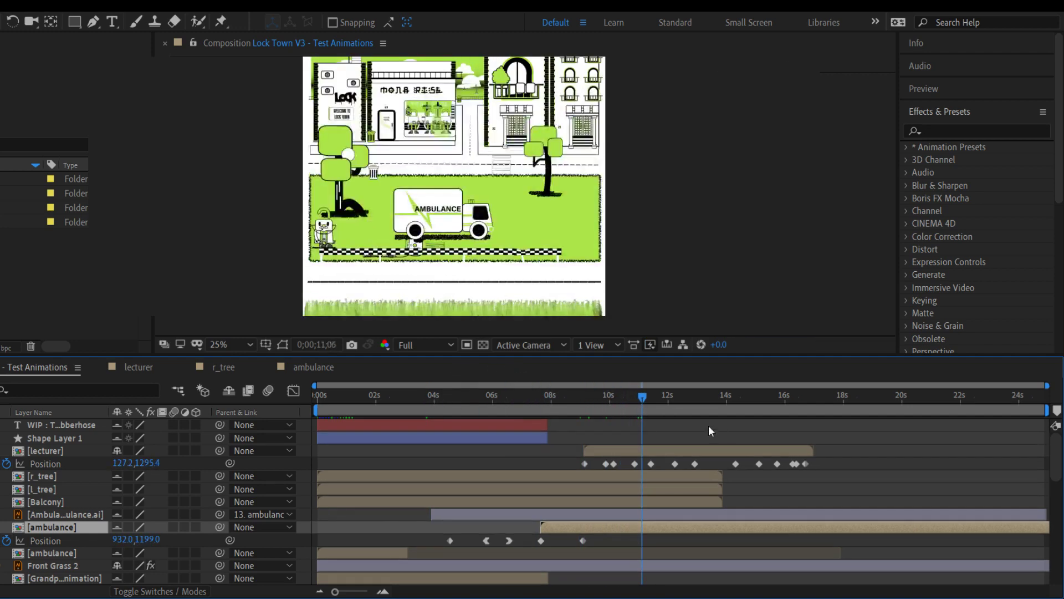
key(space)
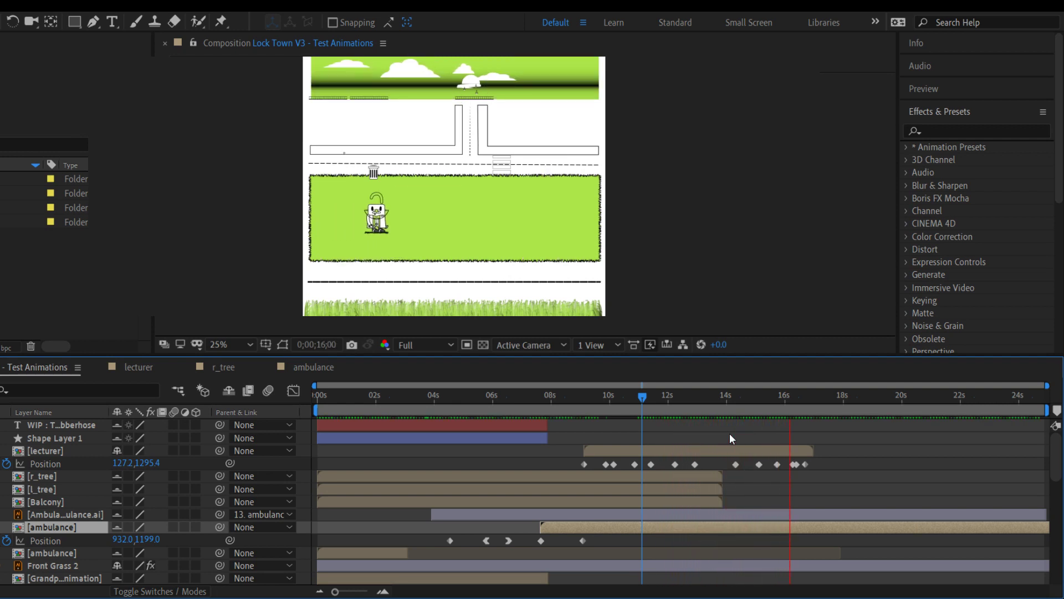
key(space)
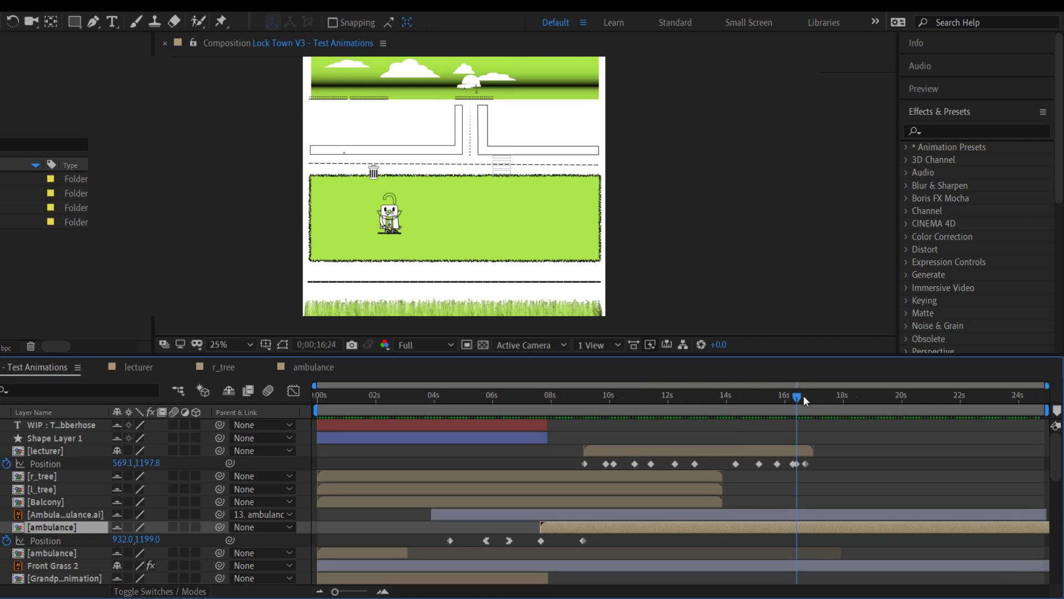
drag(803, 395, 765, 404)
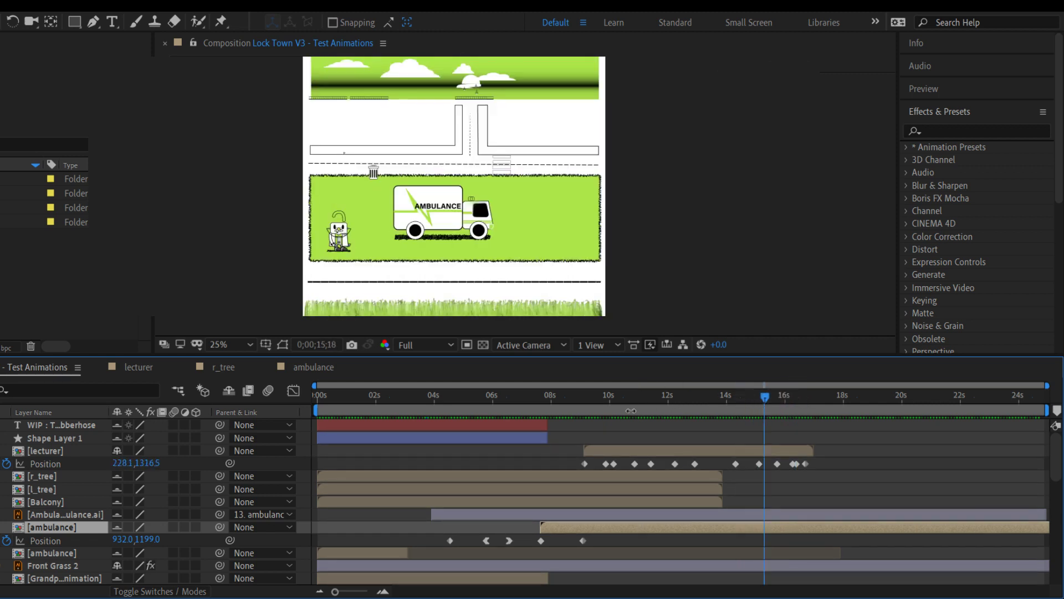
Extend the layers from Siren through shadow to the end of the ambulance composition, and play Test Animations from about 8 seconds
click(335, 365)
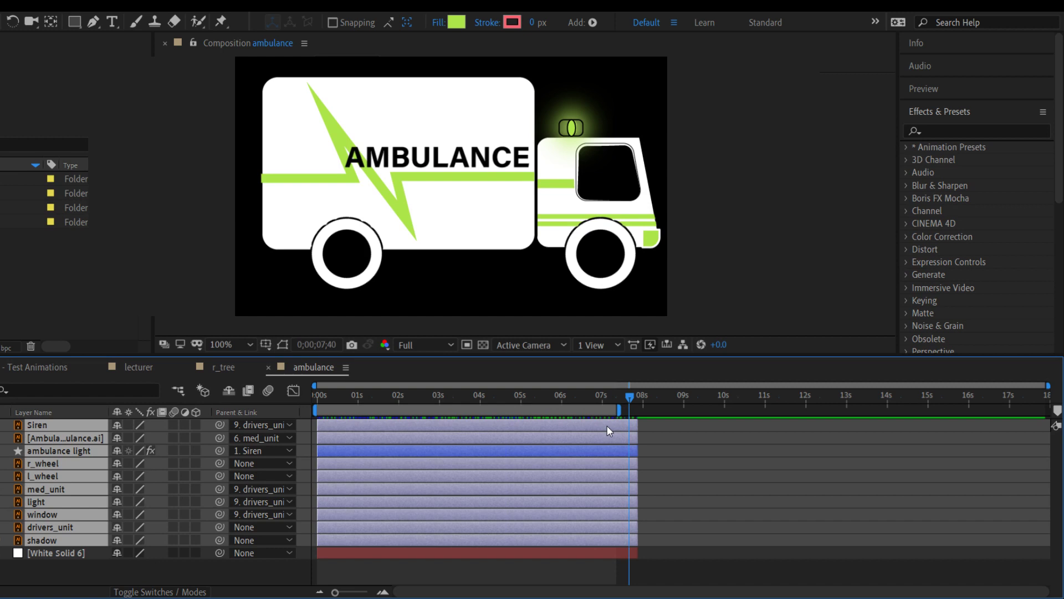
drag(643, 544, 1047, 537)
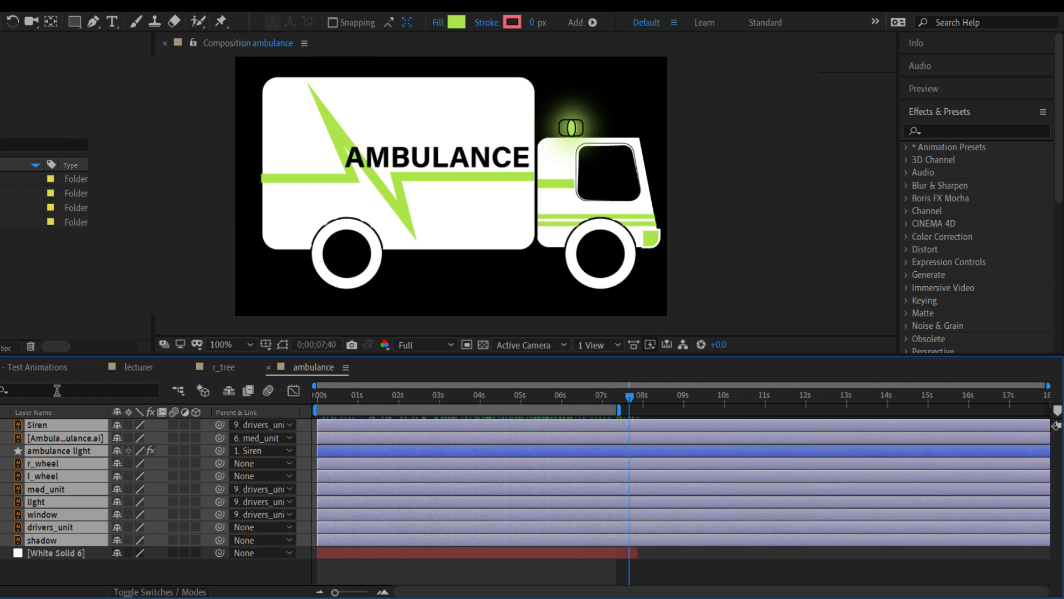
click(25, 369)
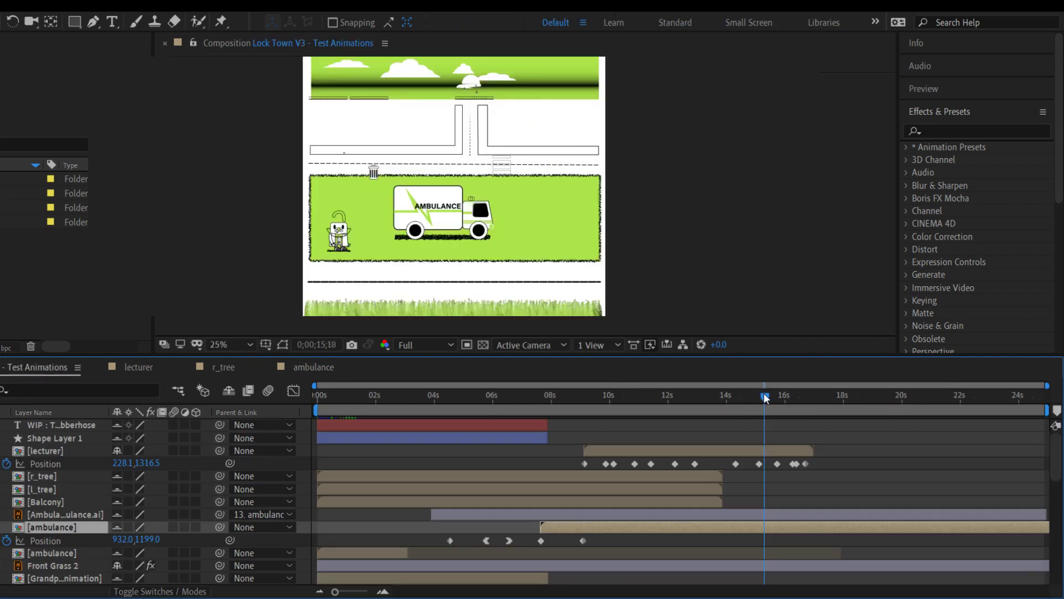
drag(751, 397, 546, 404)
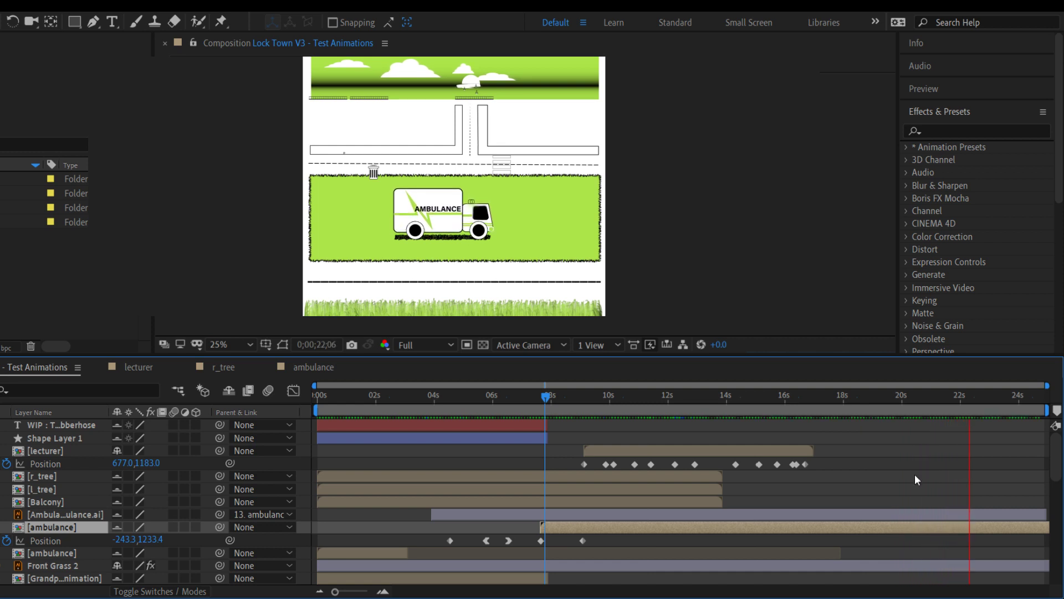
key(space)
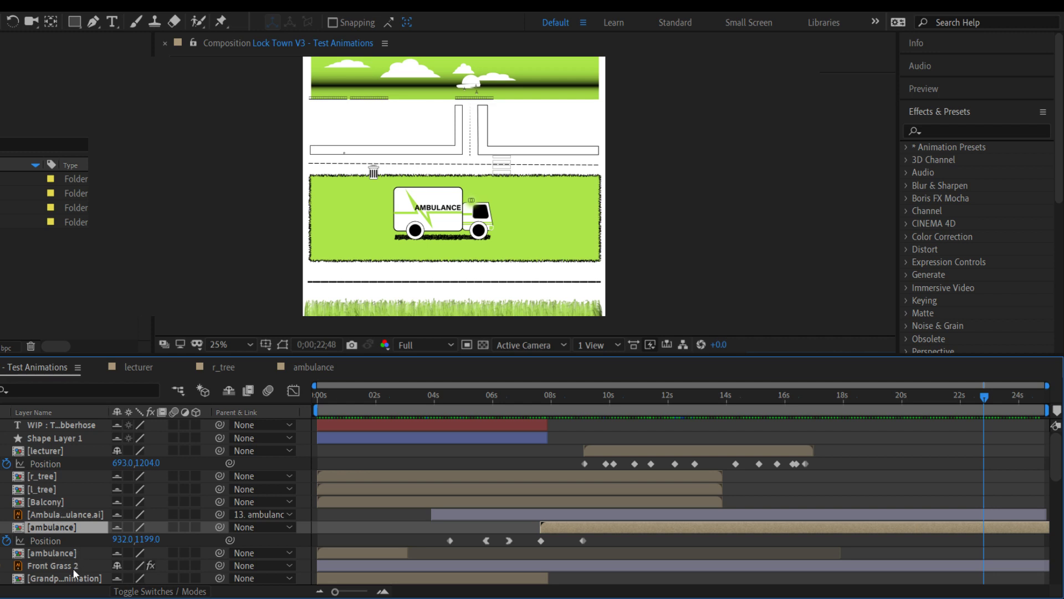
Open the T_Pose_Shocked_Male precomposition, return to Test Animations, and move the current time to the end of that character's layer
scroll(72, 566, down, 2)
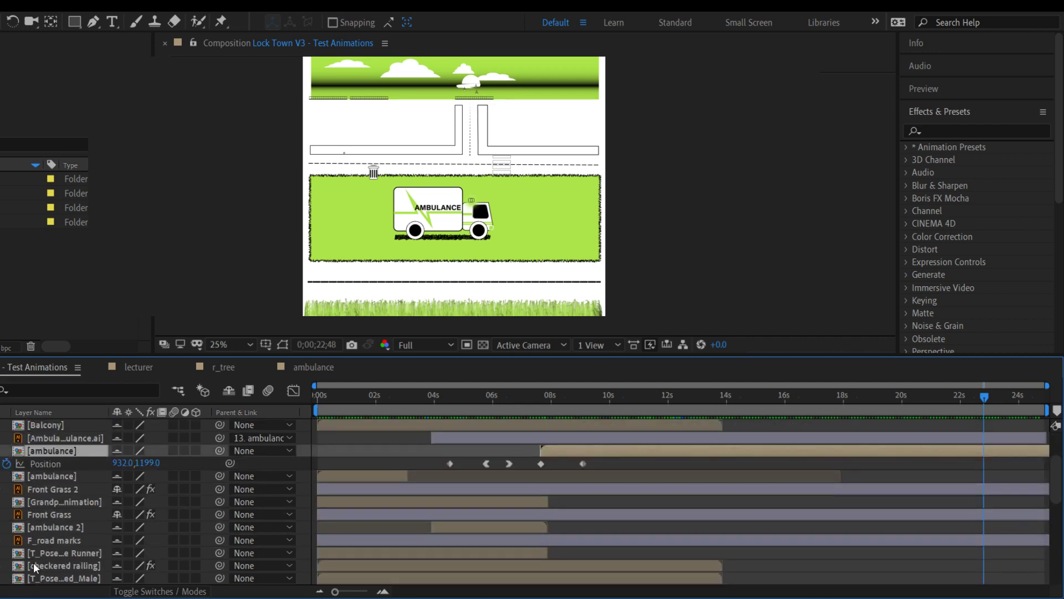
scroll(35, 557, down, 1)
click(37, 541)
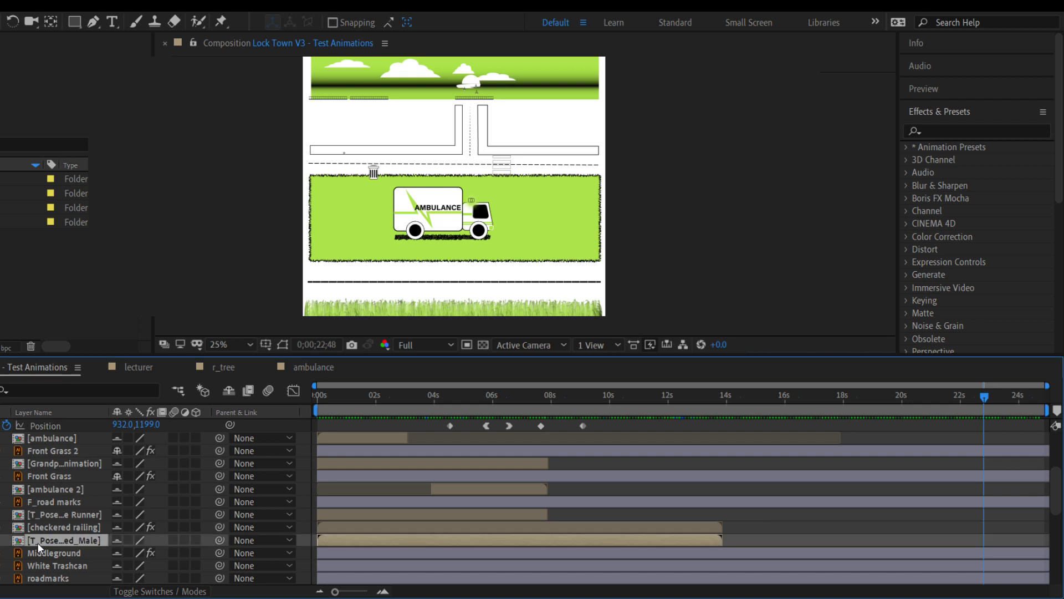
double_click(74, 541)
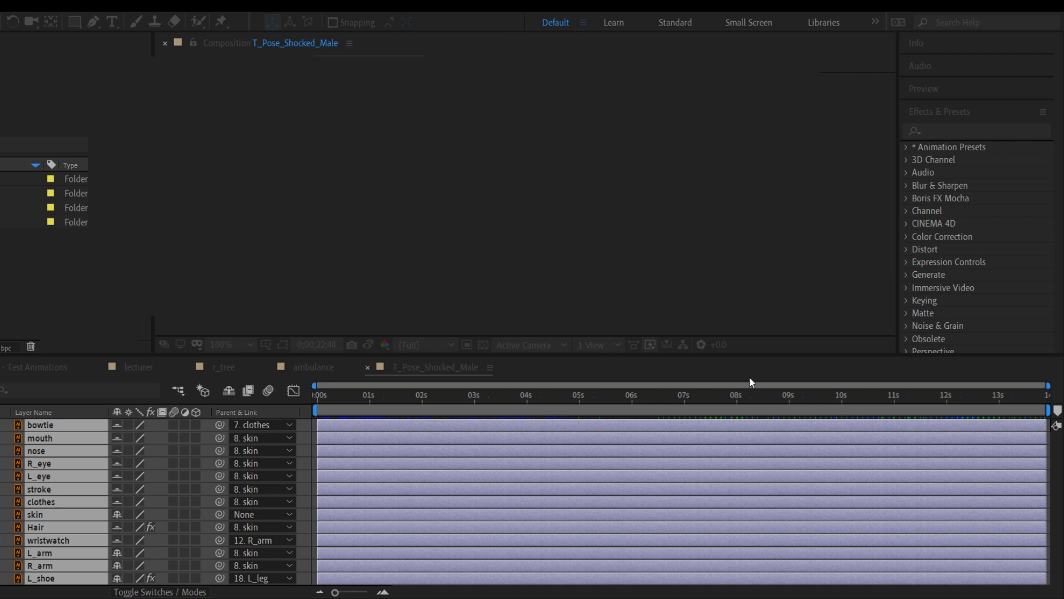
click(37, 367)
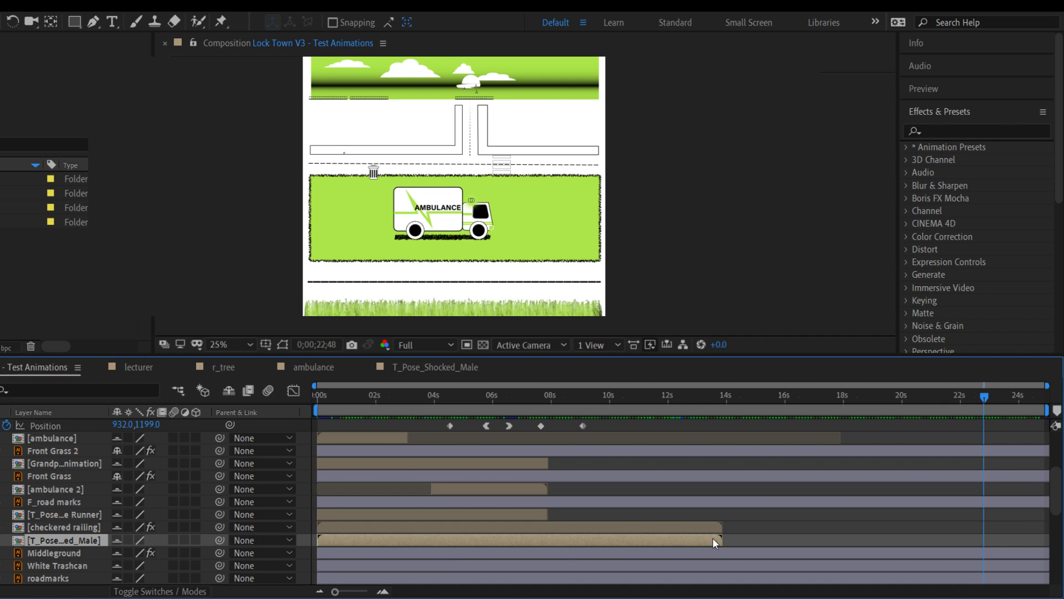
key(o)
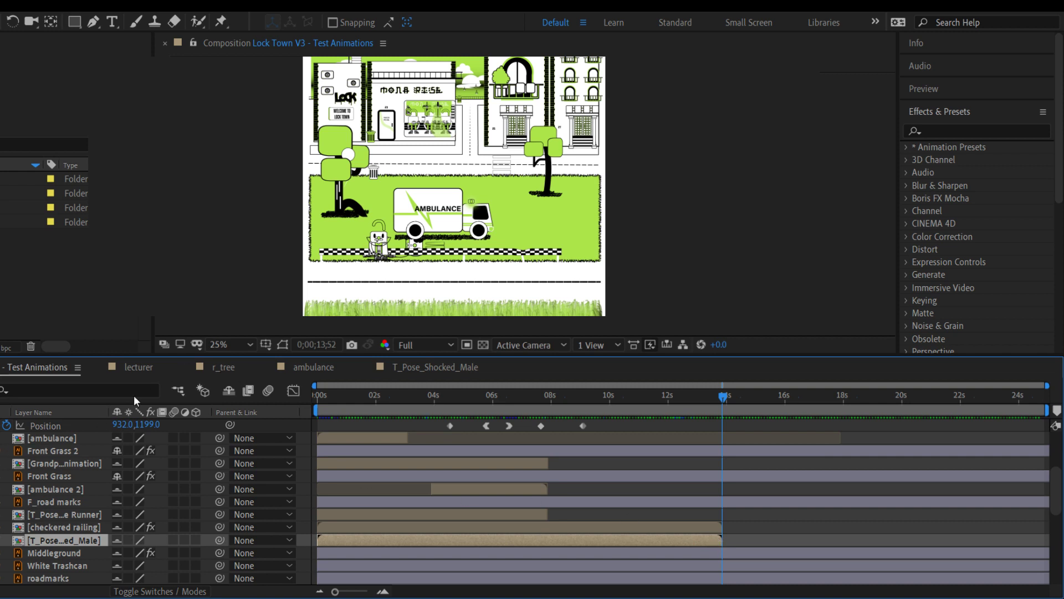
Extend the duration of the T_Pose_Shocked_Male composition to about 24 seconds and show its full time range
click(413, 368)
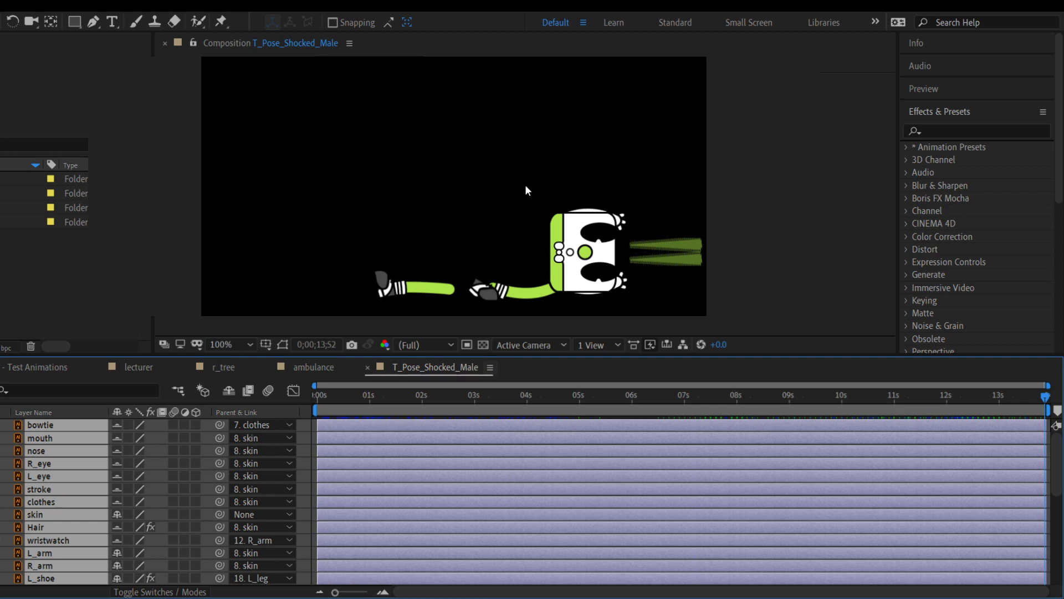
key(ctrl+k)
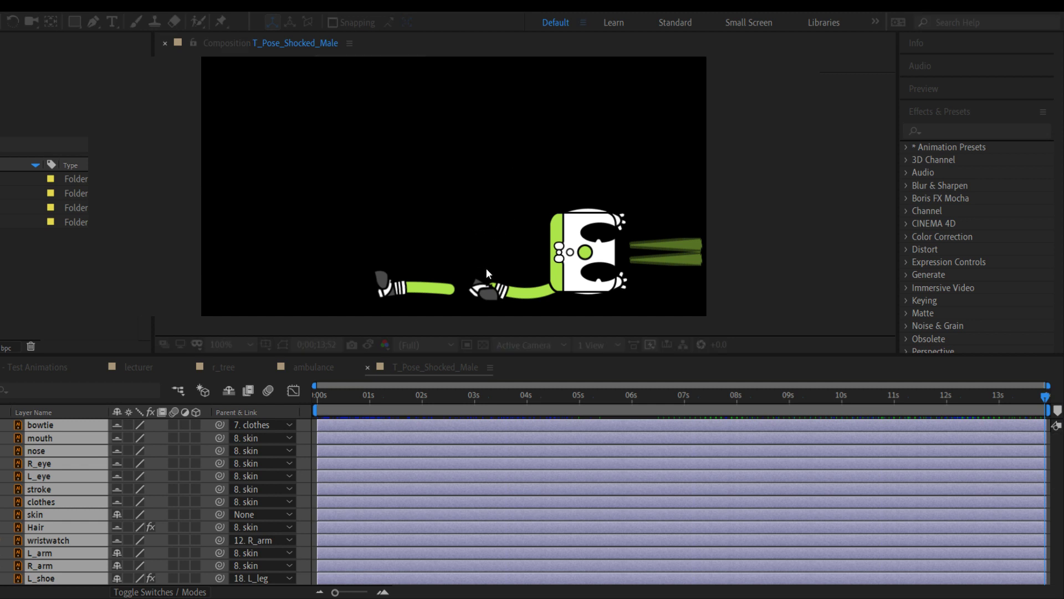
click(694, 377)
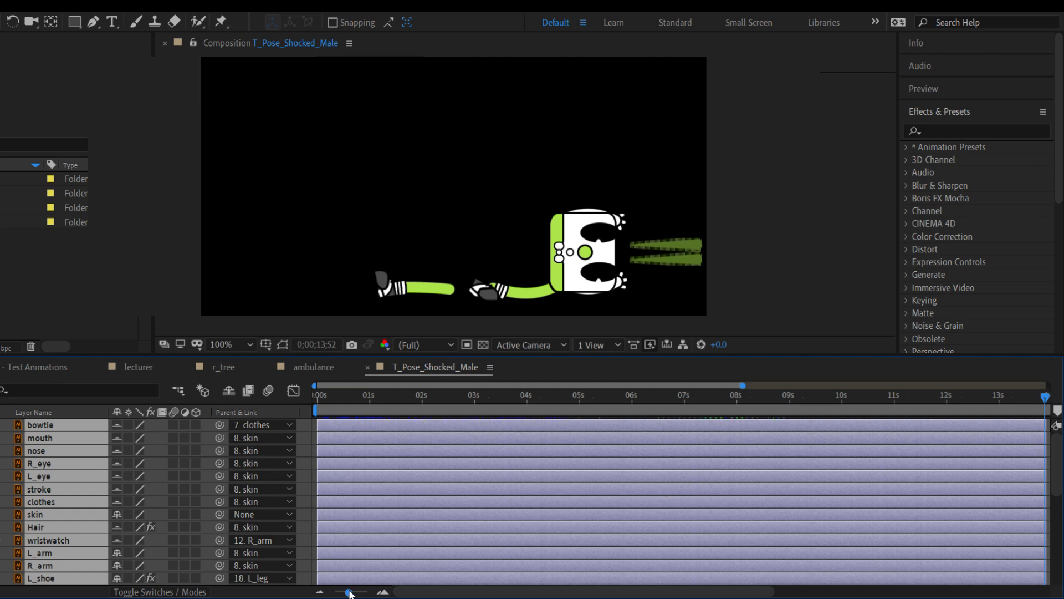
drag(350, 591, 337, 591)
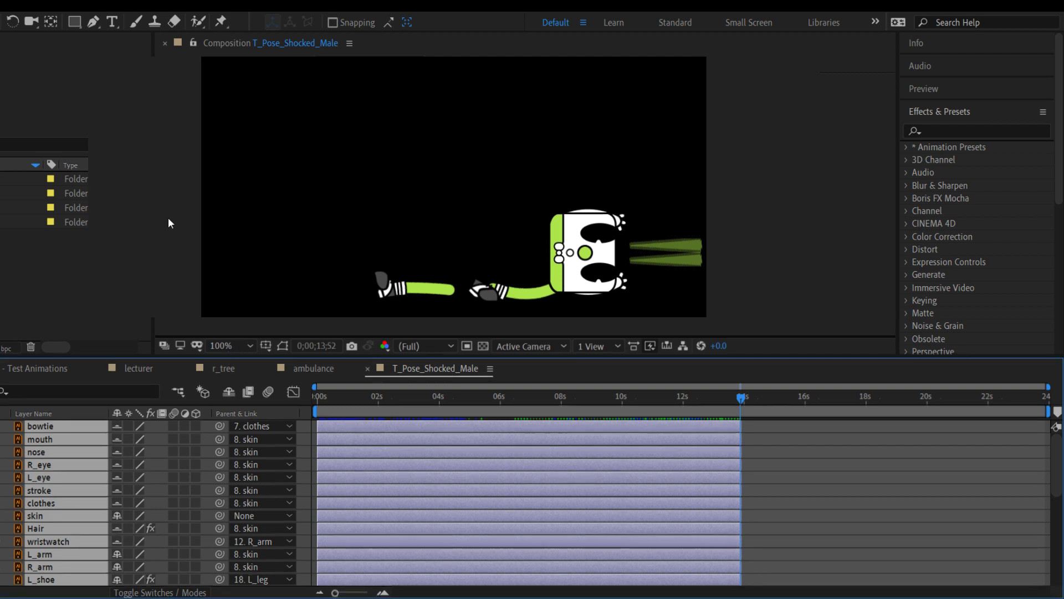
Collapse the Puppet properties and extend all T_Pose_Shocked_Male layers except L_leg to the end of the composition
drag(228, 355, 234, 148)
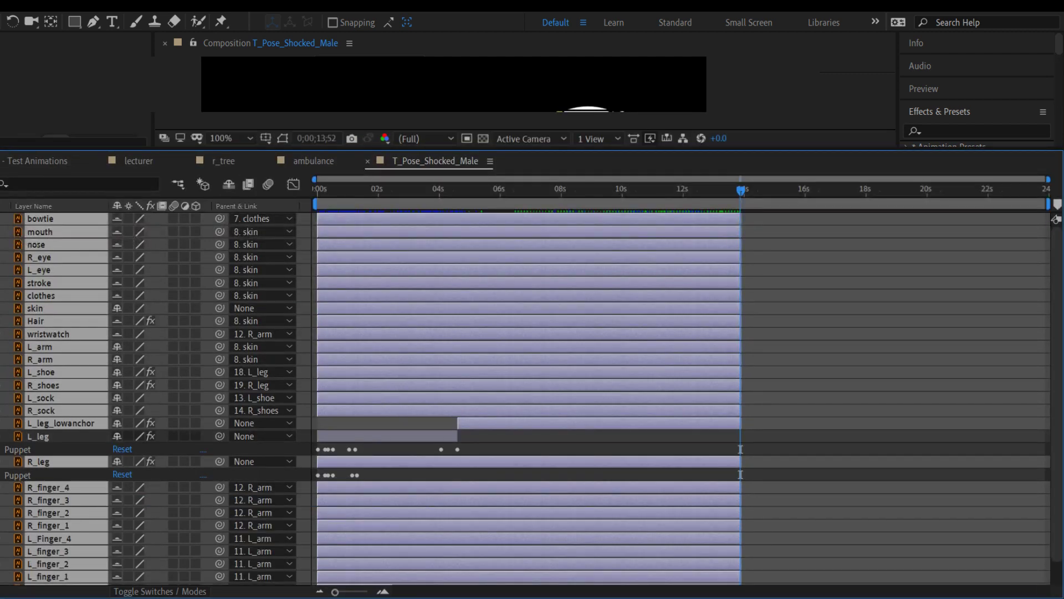
key(u)
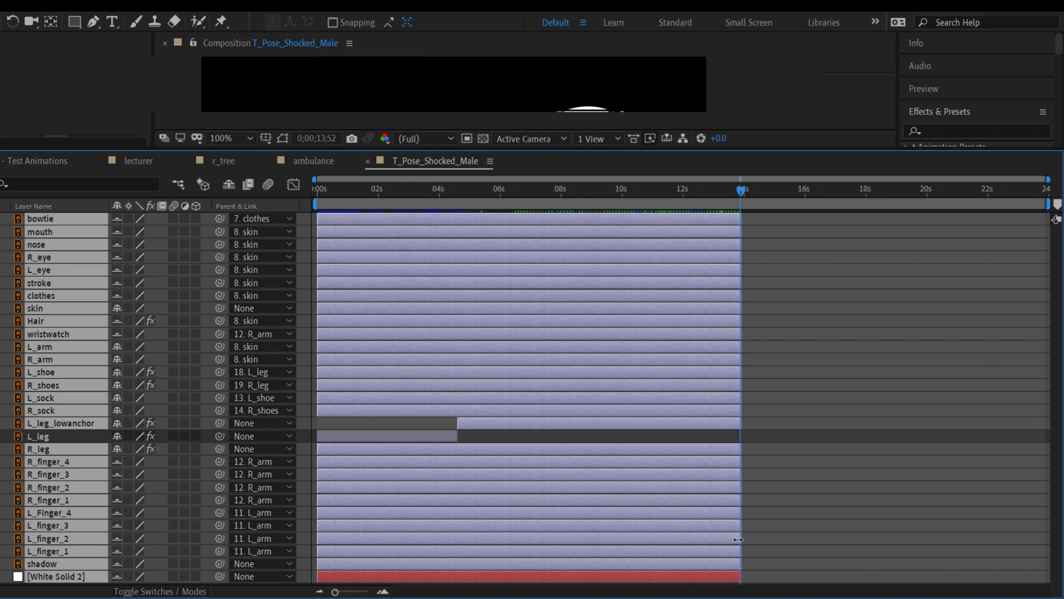
drag(737, 539, 1057, 548)
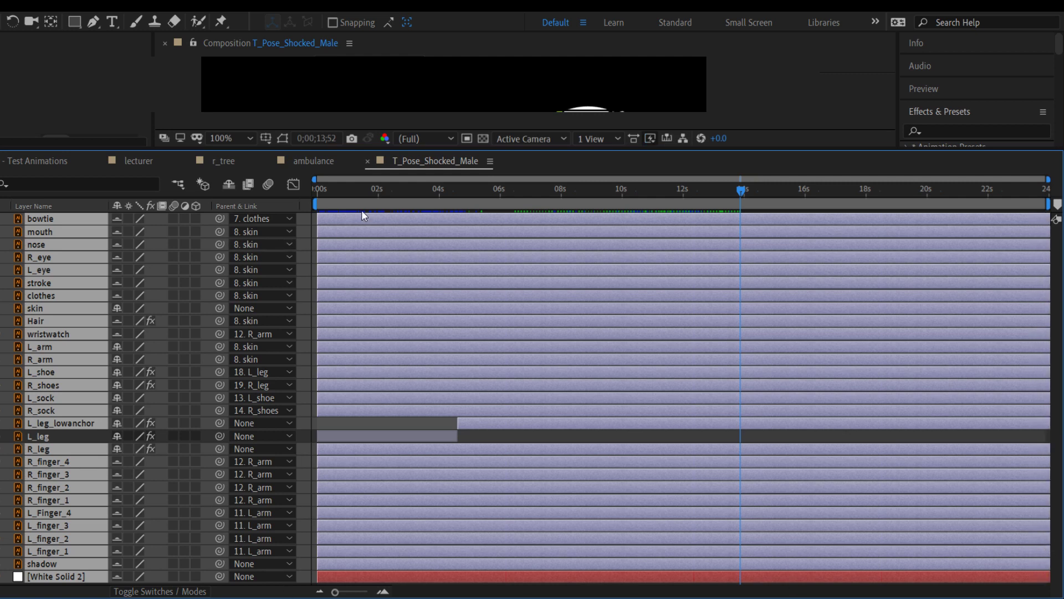
Extend the T_Pose_Shocked_Male layer in Test Animations to about 24 seconds and preview the scene
click(29, 162)
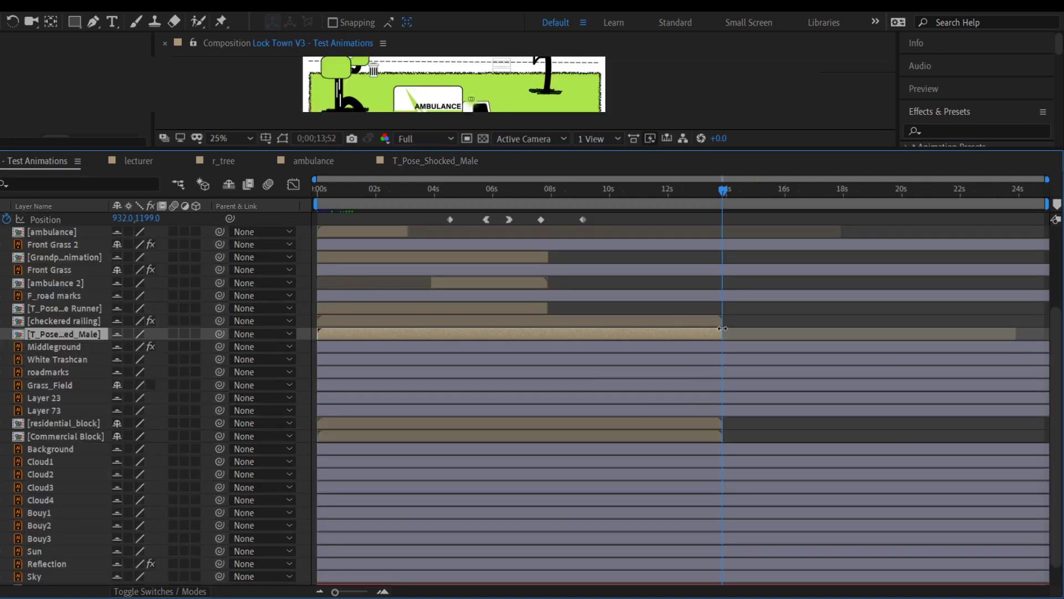
drag(722, 328, 1019, 340)
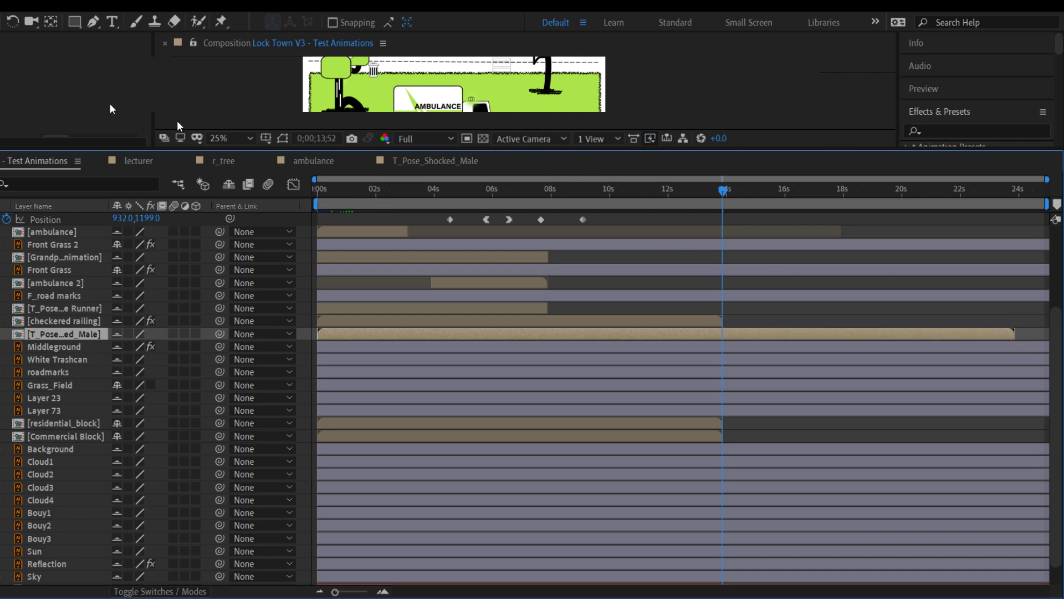
drag(111, 149, 157, 398)
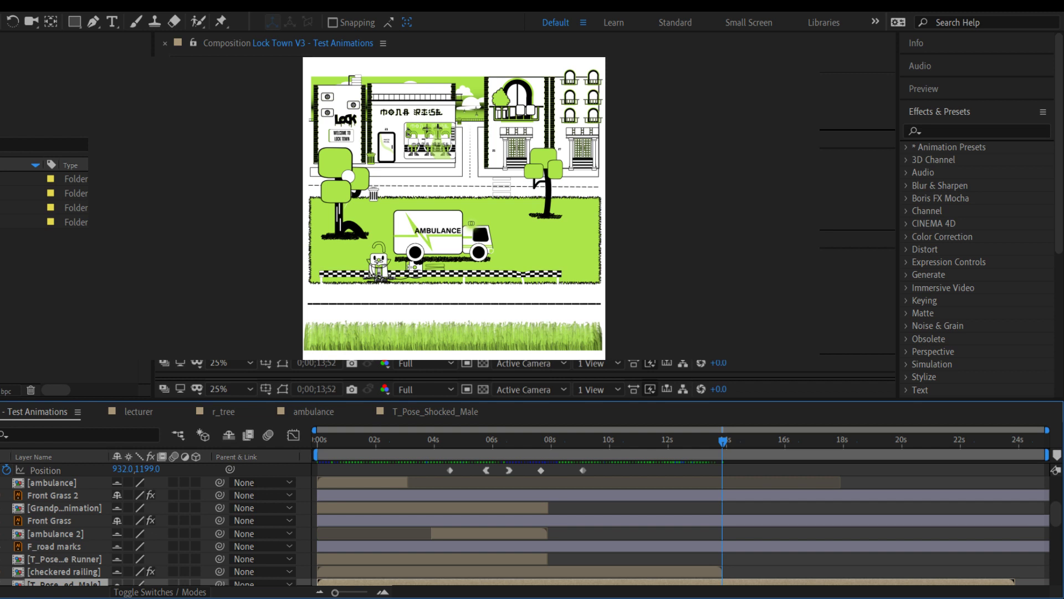
key(space)
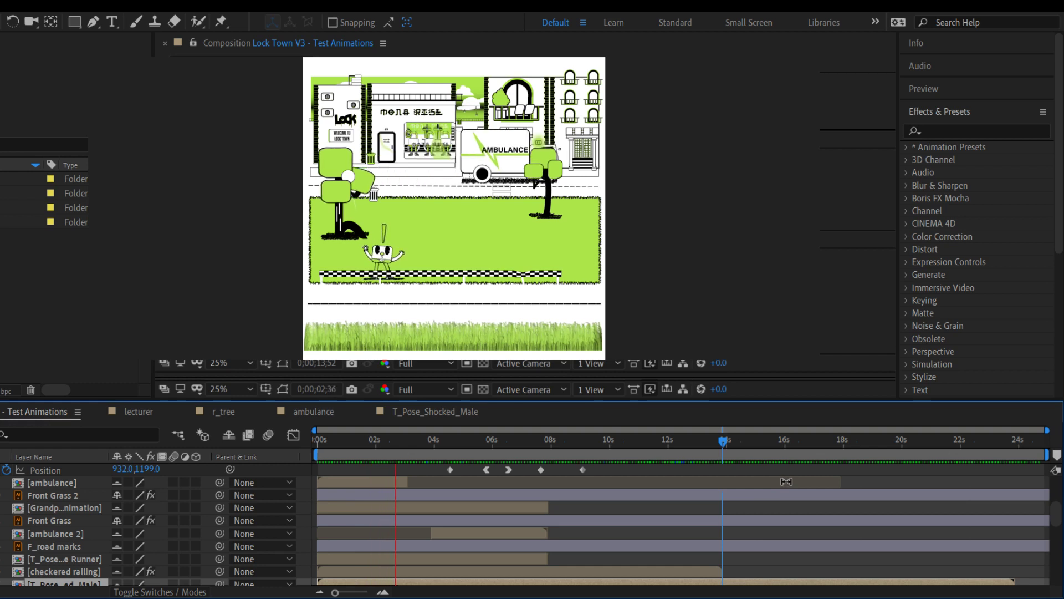
key(space)
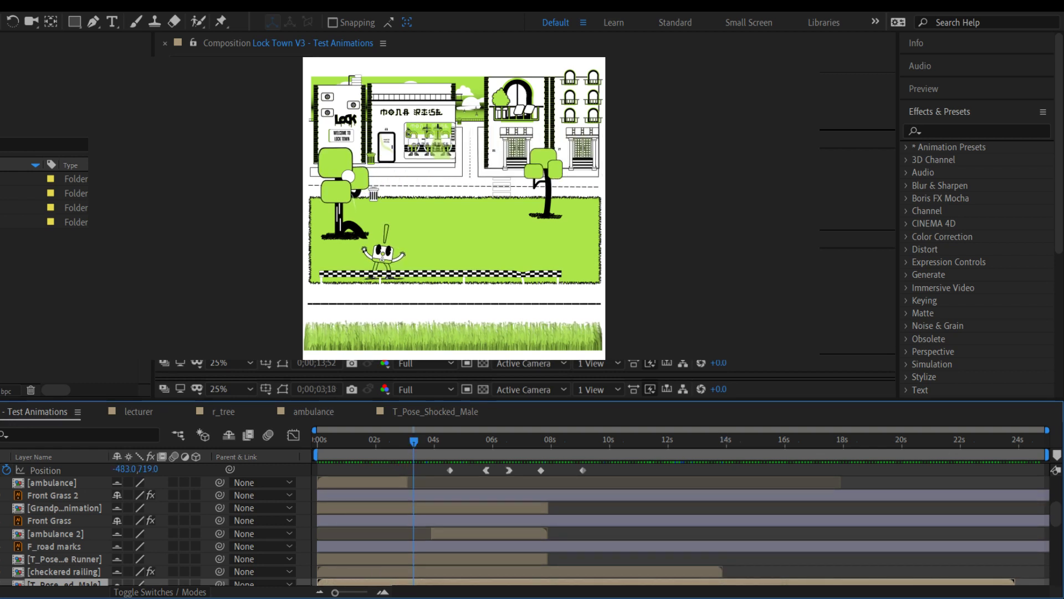